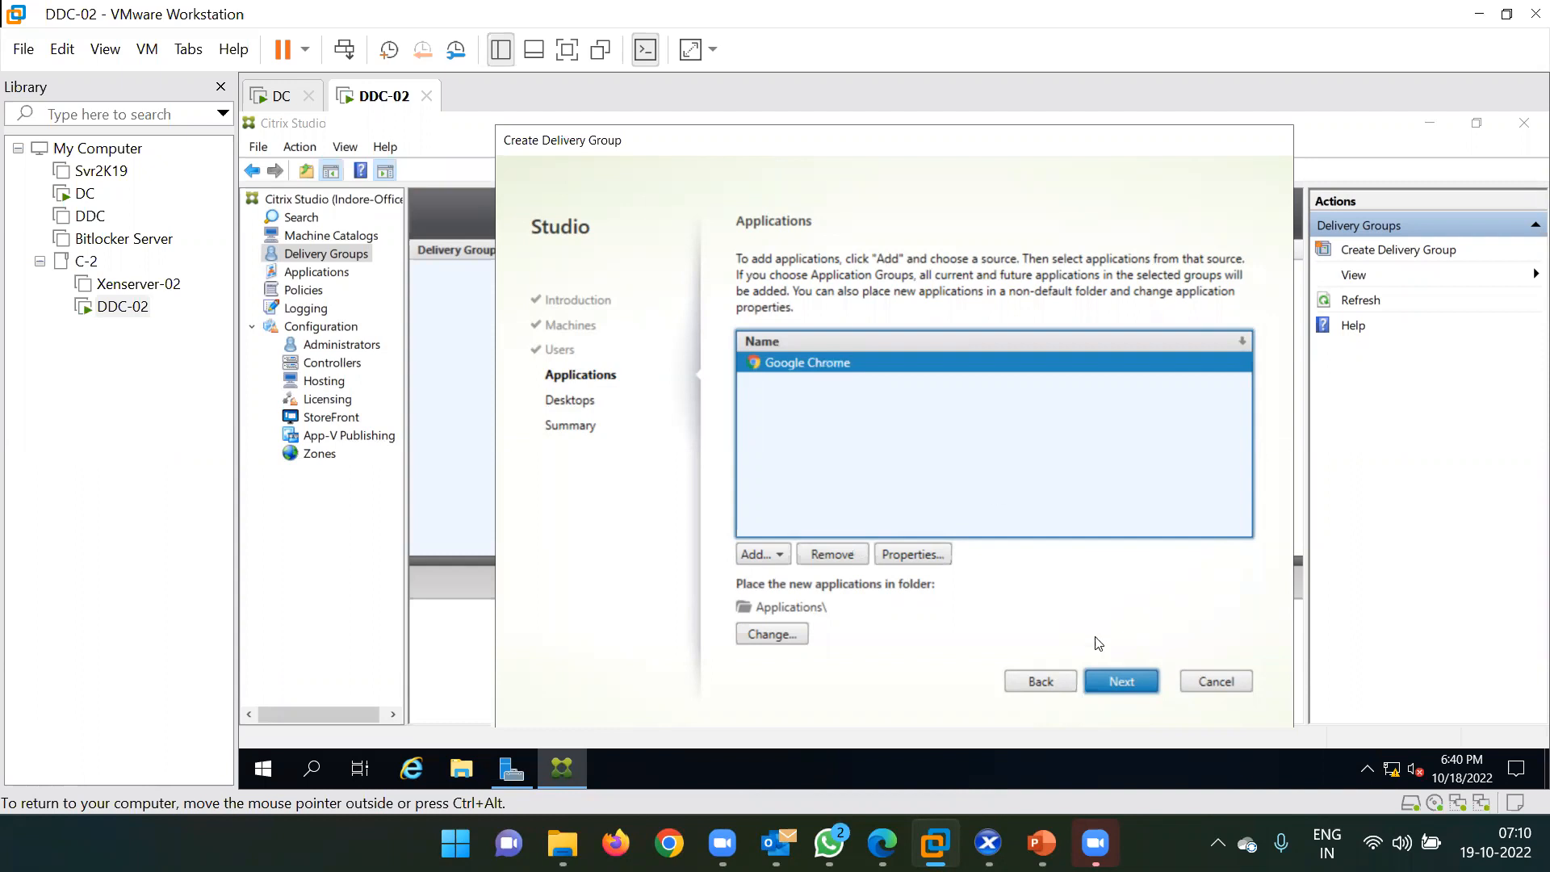
Advance the Create Delivery Group wizard to the Desktops step, briefly revisiting Applications.
left_click(1123, 682)
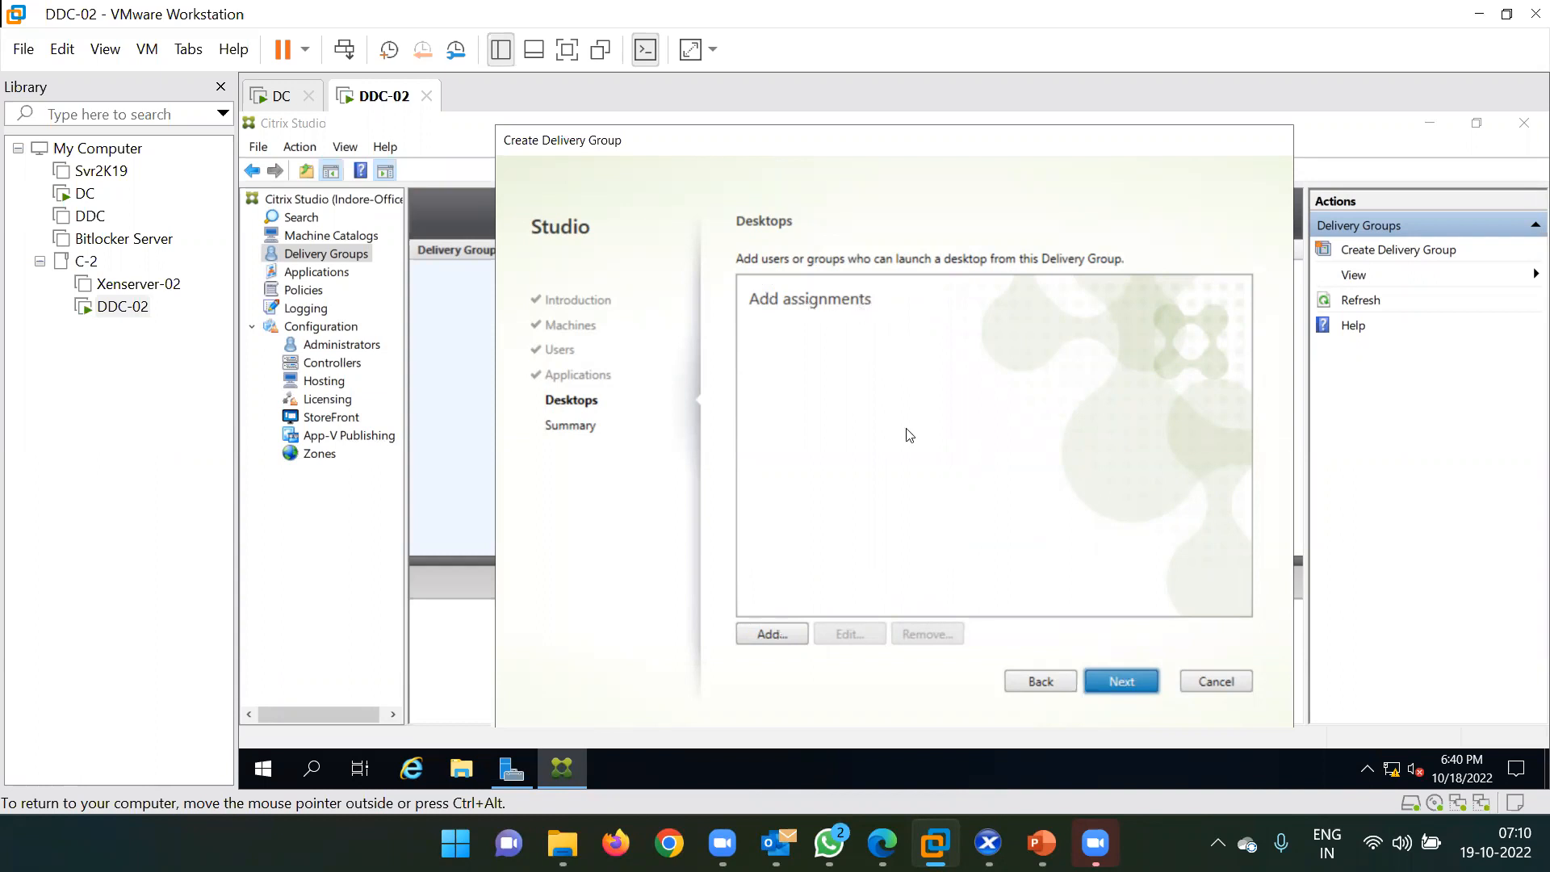
left_click(1032, 684)
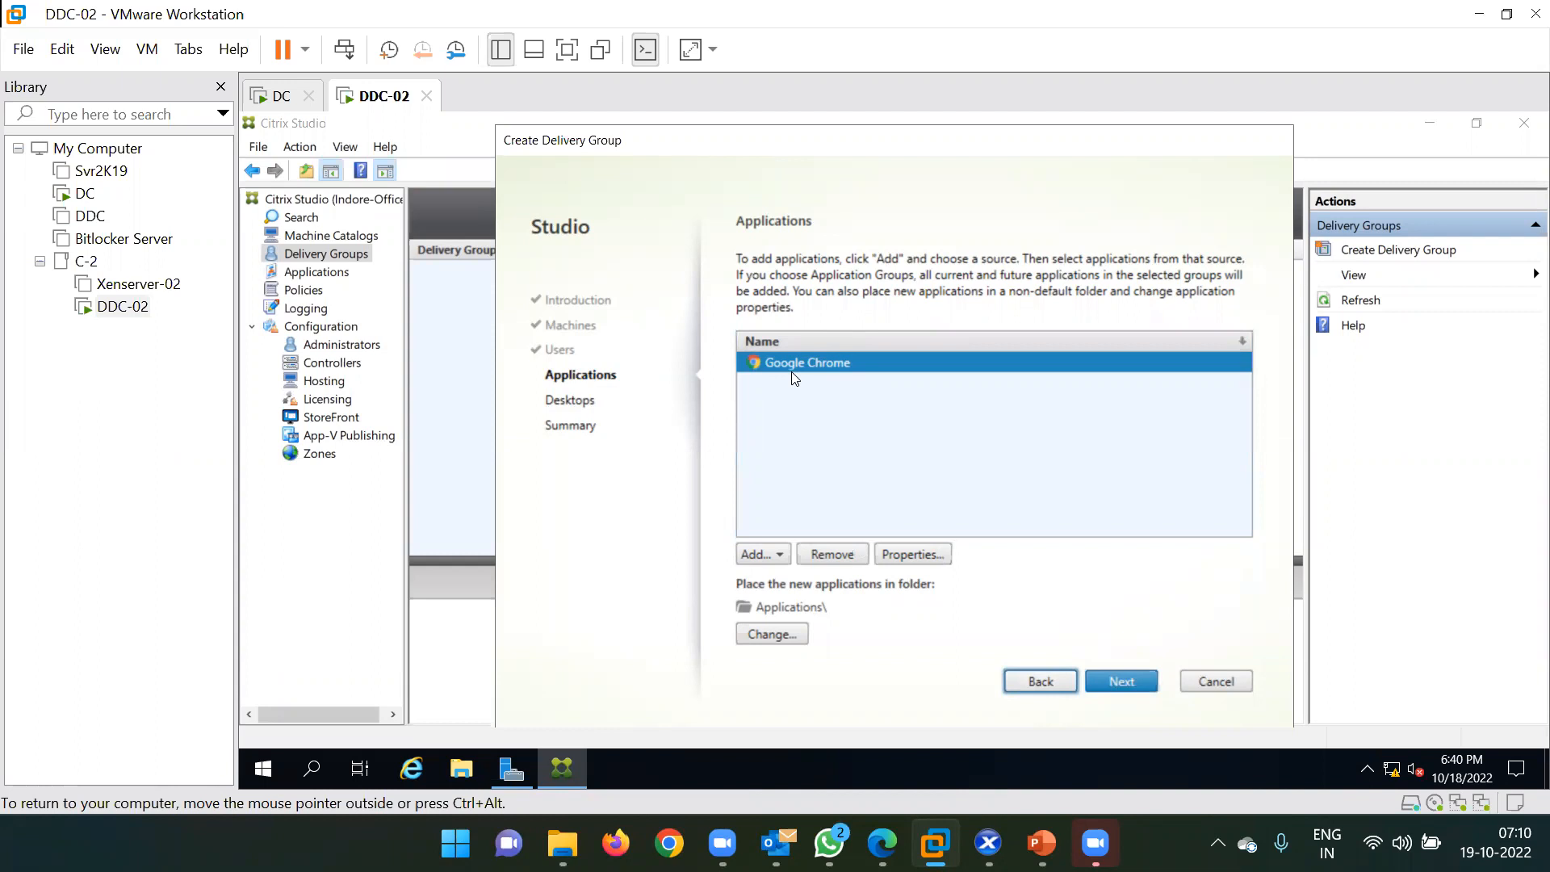
left_click(1119, 682)
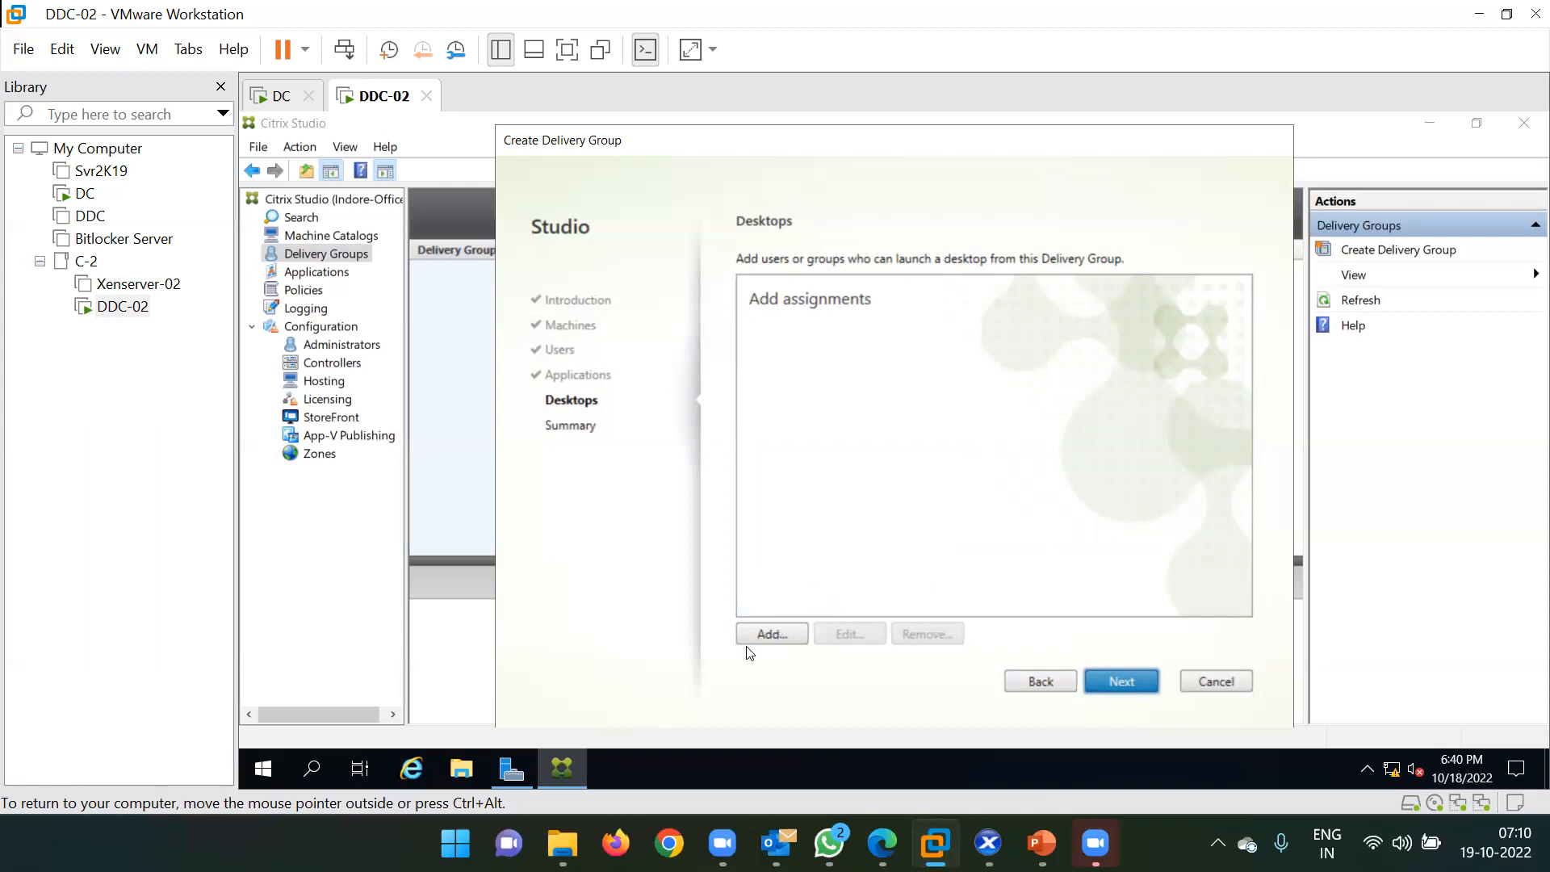
left_click(770, 635)
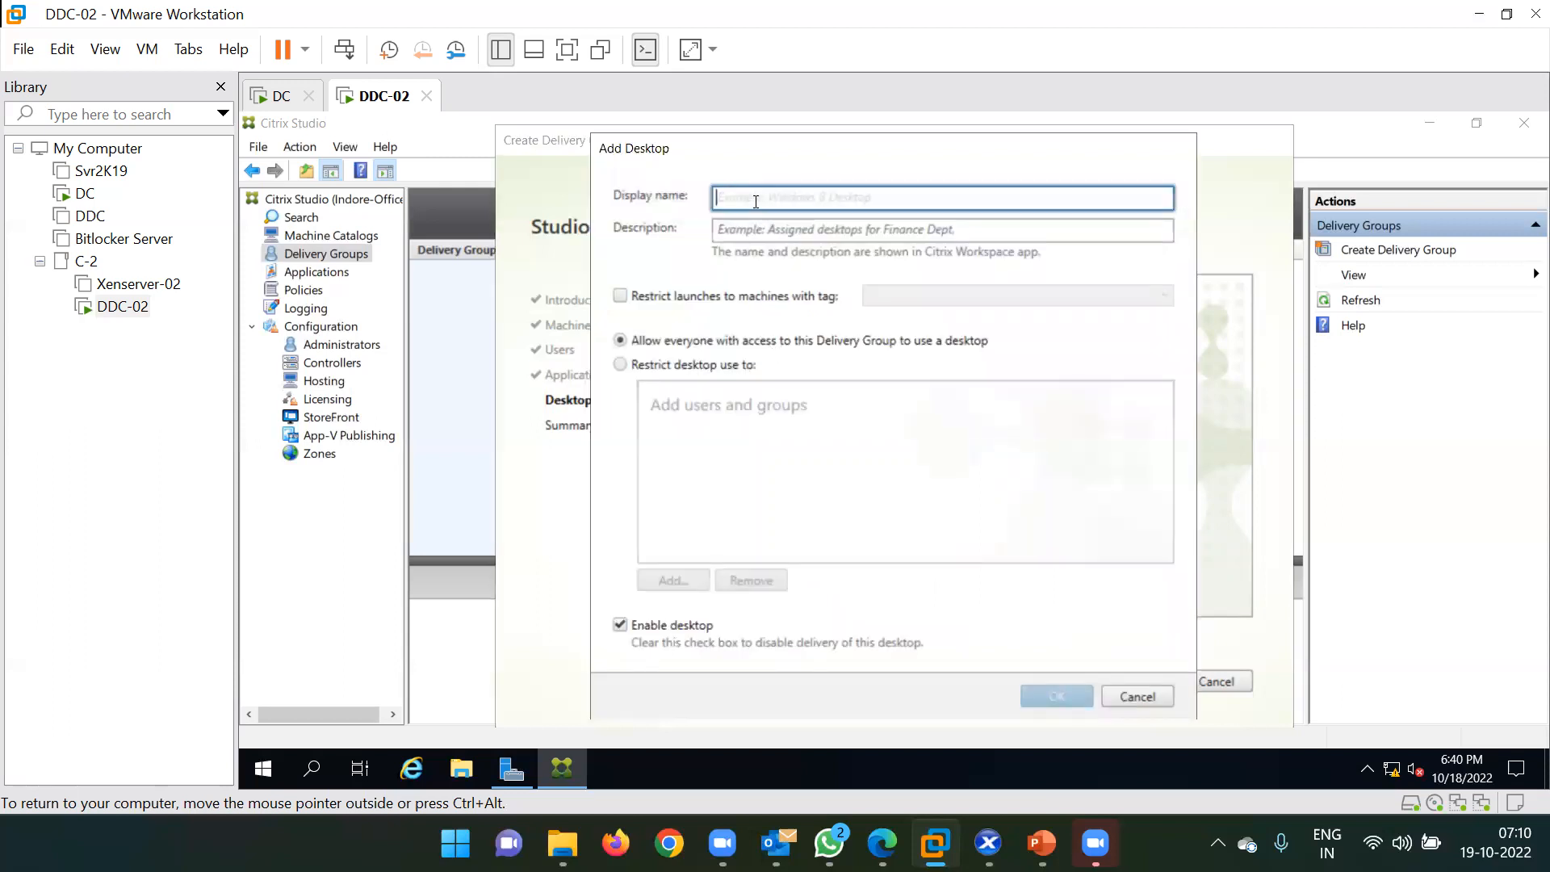
type("Svr")
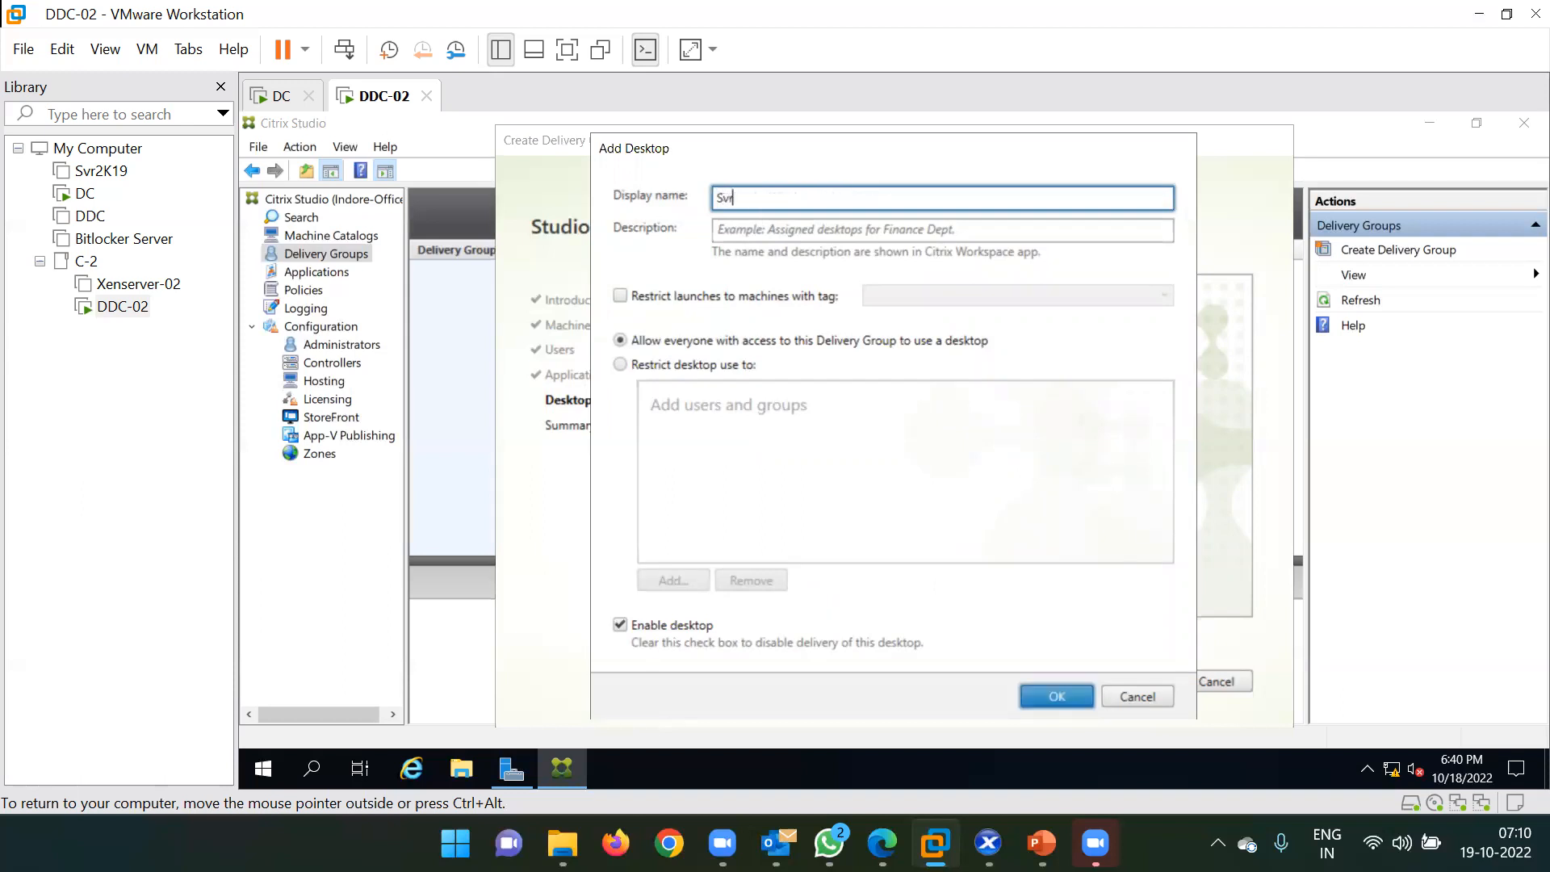
type("-IT")
left_click(1130, 697)
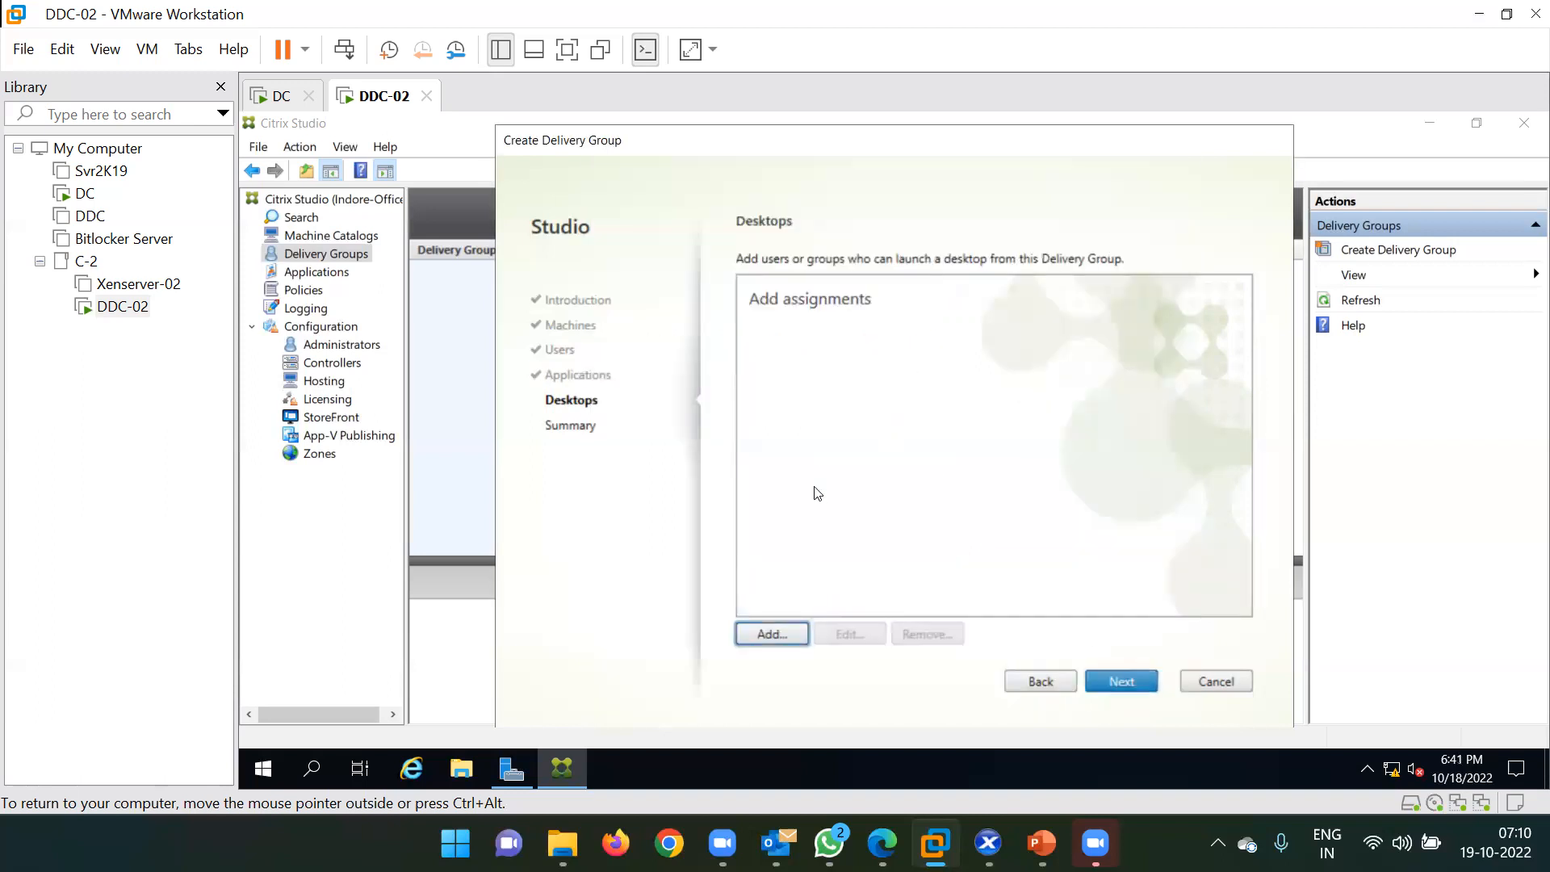
Step back from Desktops to the Applications page listing Google Chrome.
left_click(1035, 682)
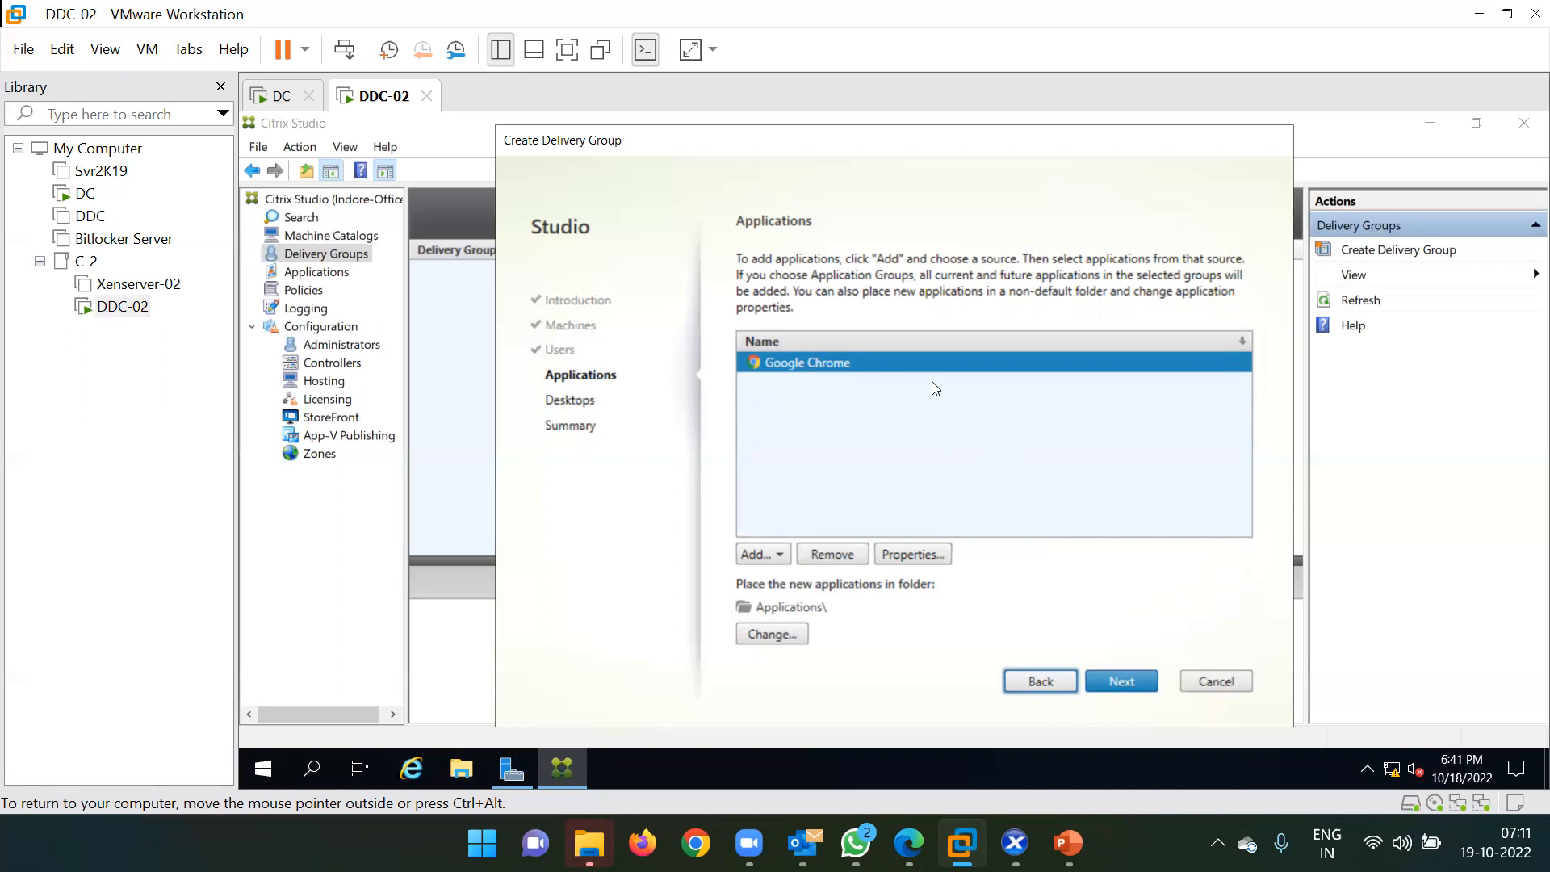
On the Desktops step, add a new desktop with display name SVR-IT.
left_click(1103, 681)
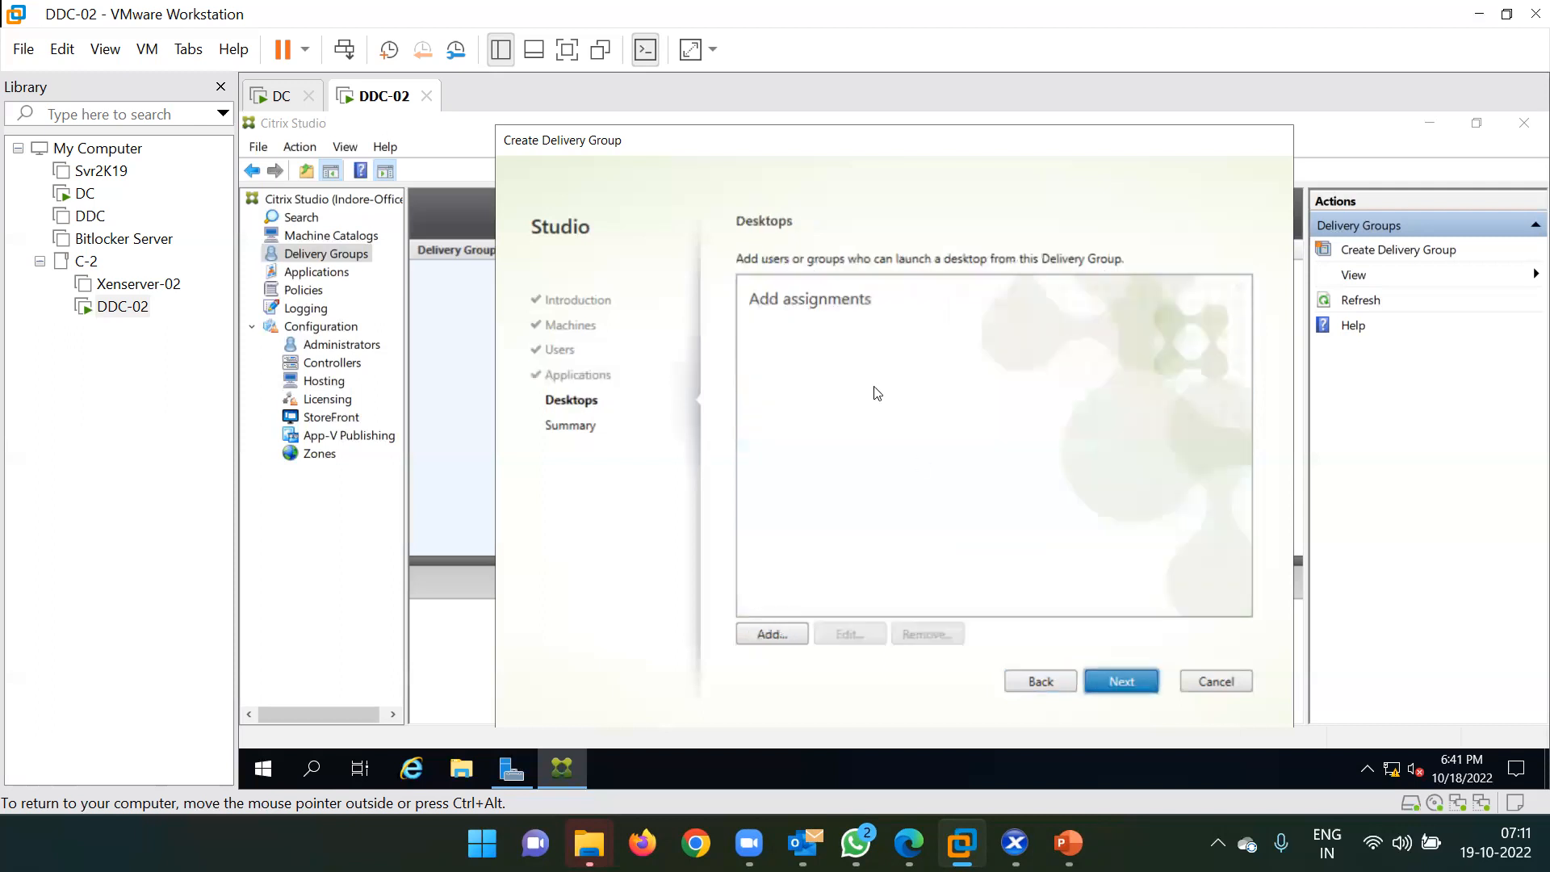
left_click(770, 635)
left_click(796, 200)
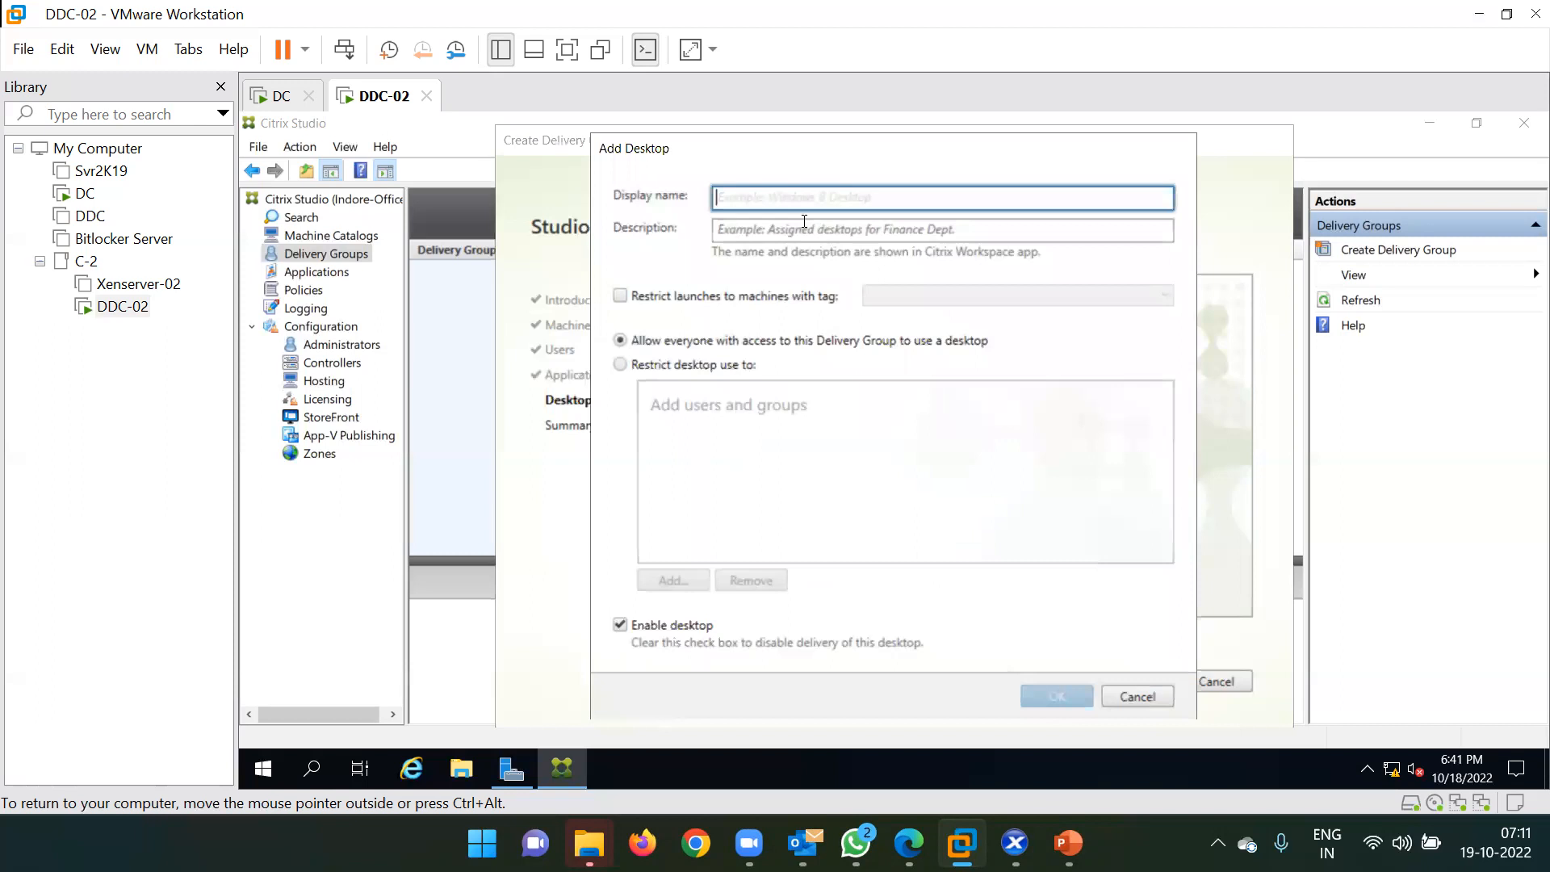
type("S")
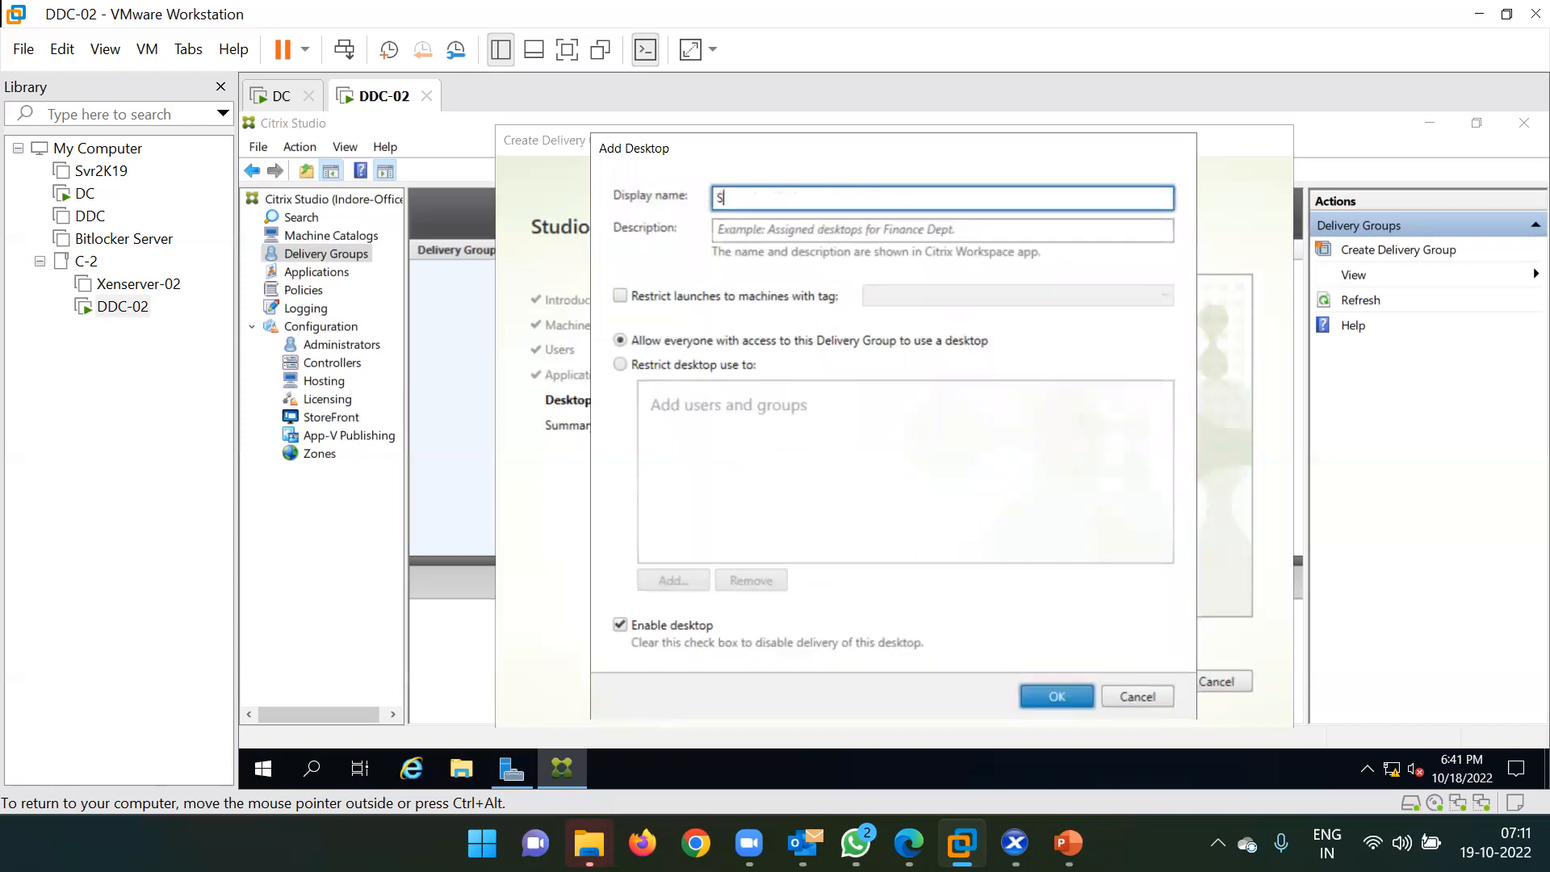
type("VR-IT")
Restrict SVR-IT desktop use to one verified domain user and save the desktop.
left_click(661, 367)
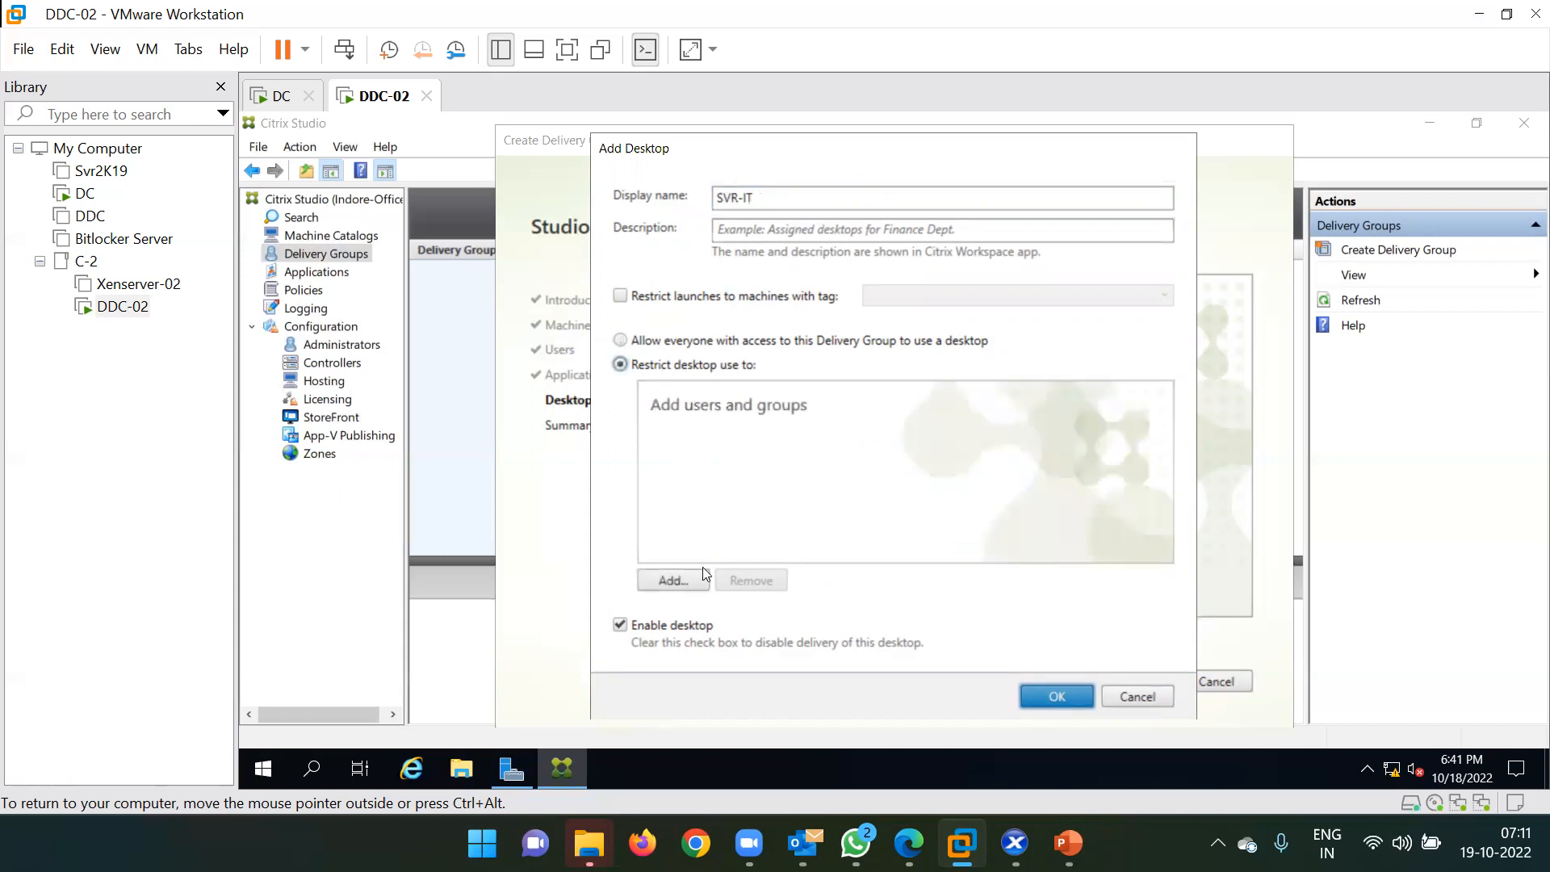
left_click(674, 579)
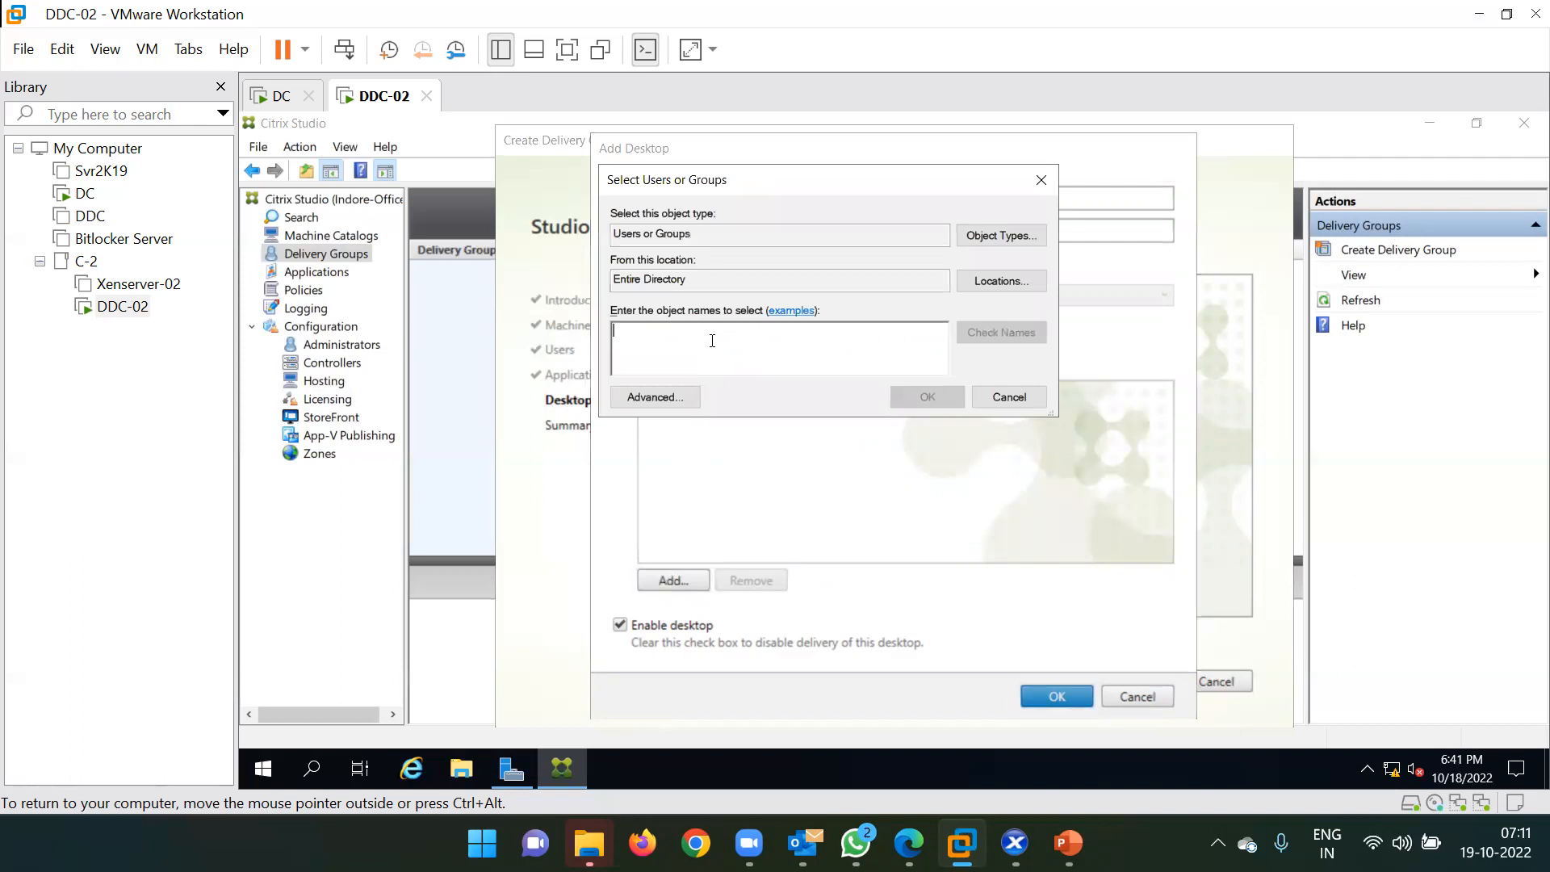
type("ms18")
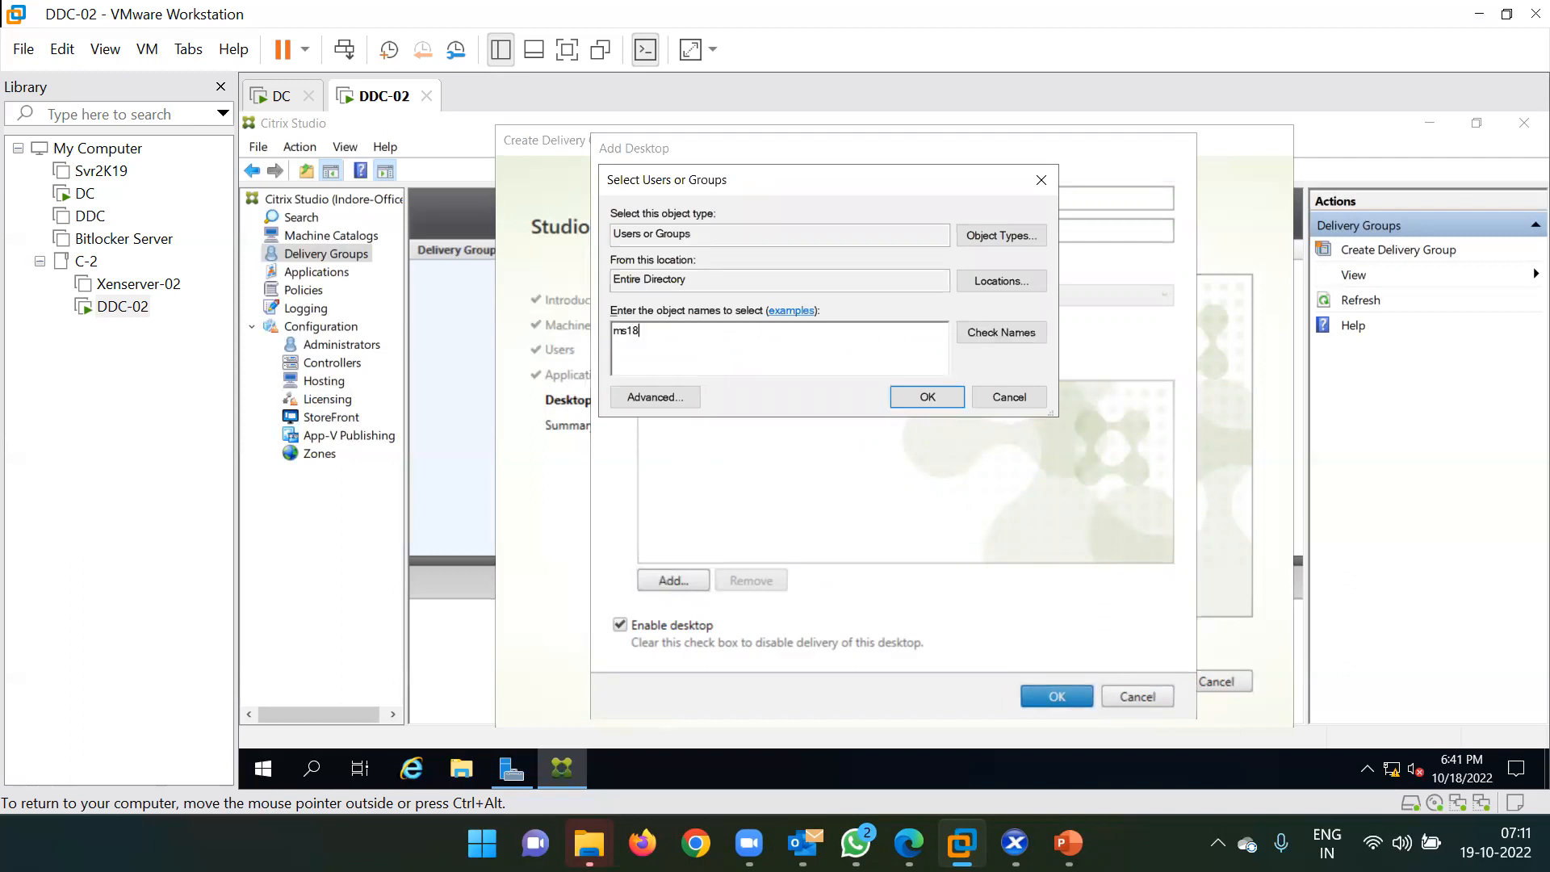
type("5426")
left_click(1002, 332)
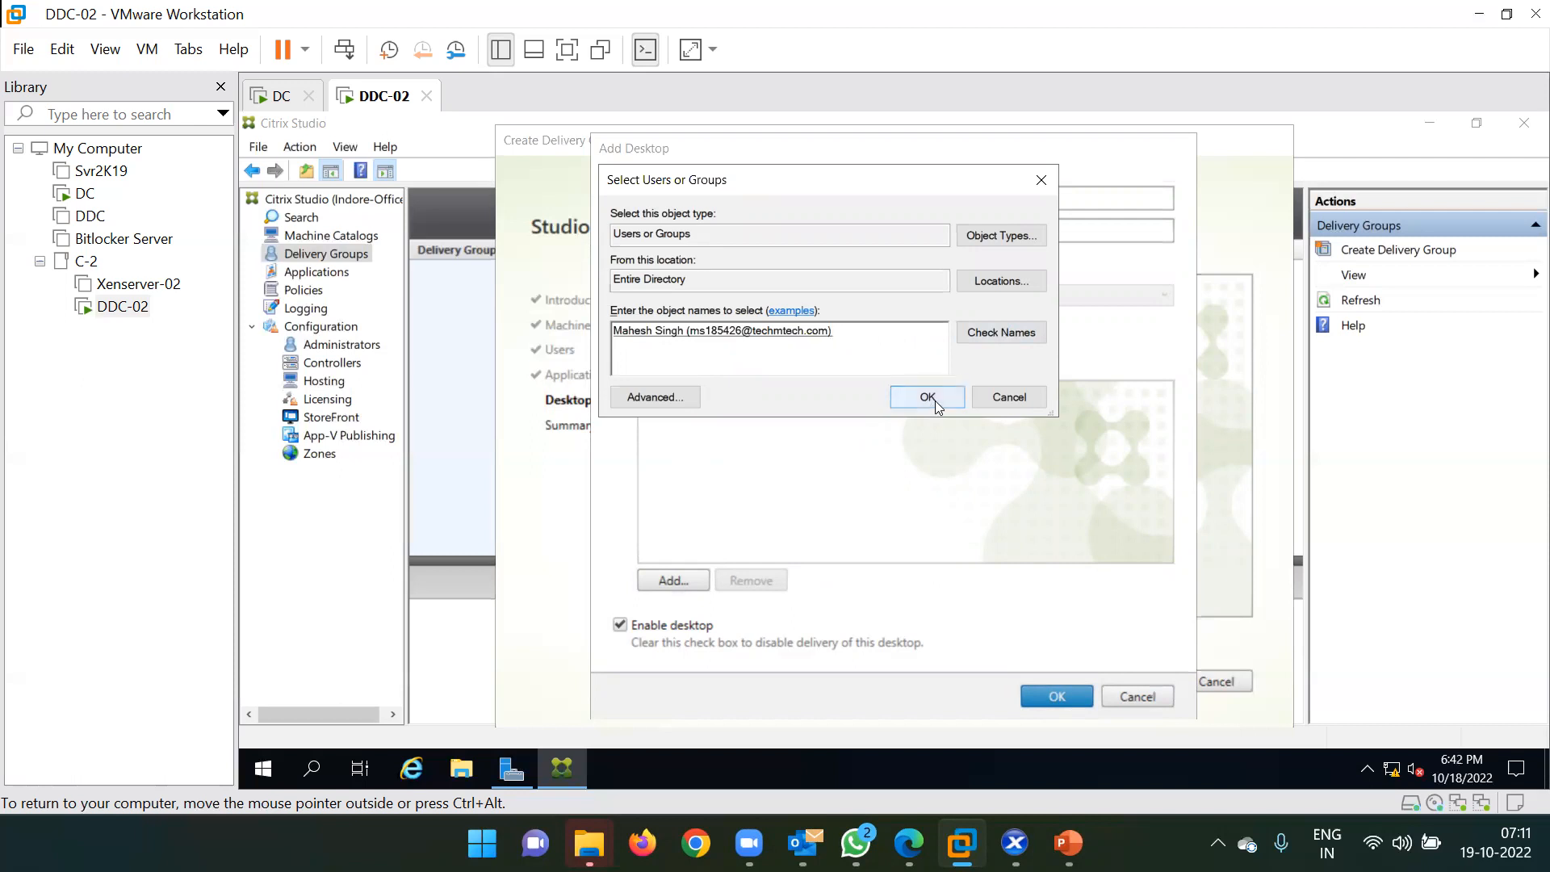
left_click(928, 397)
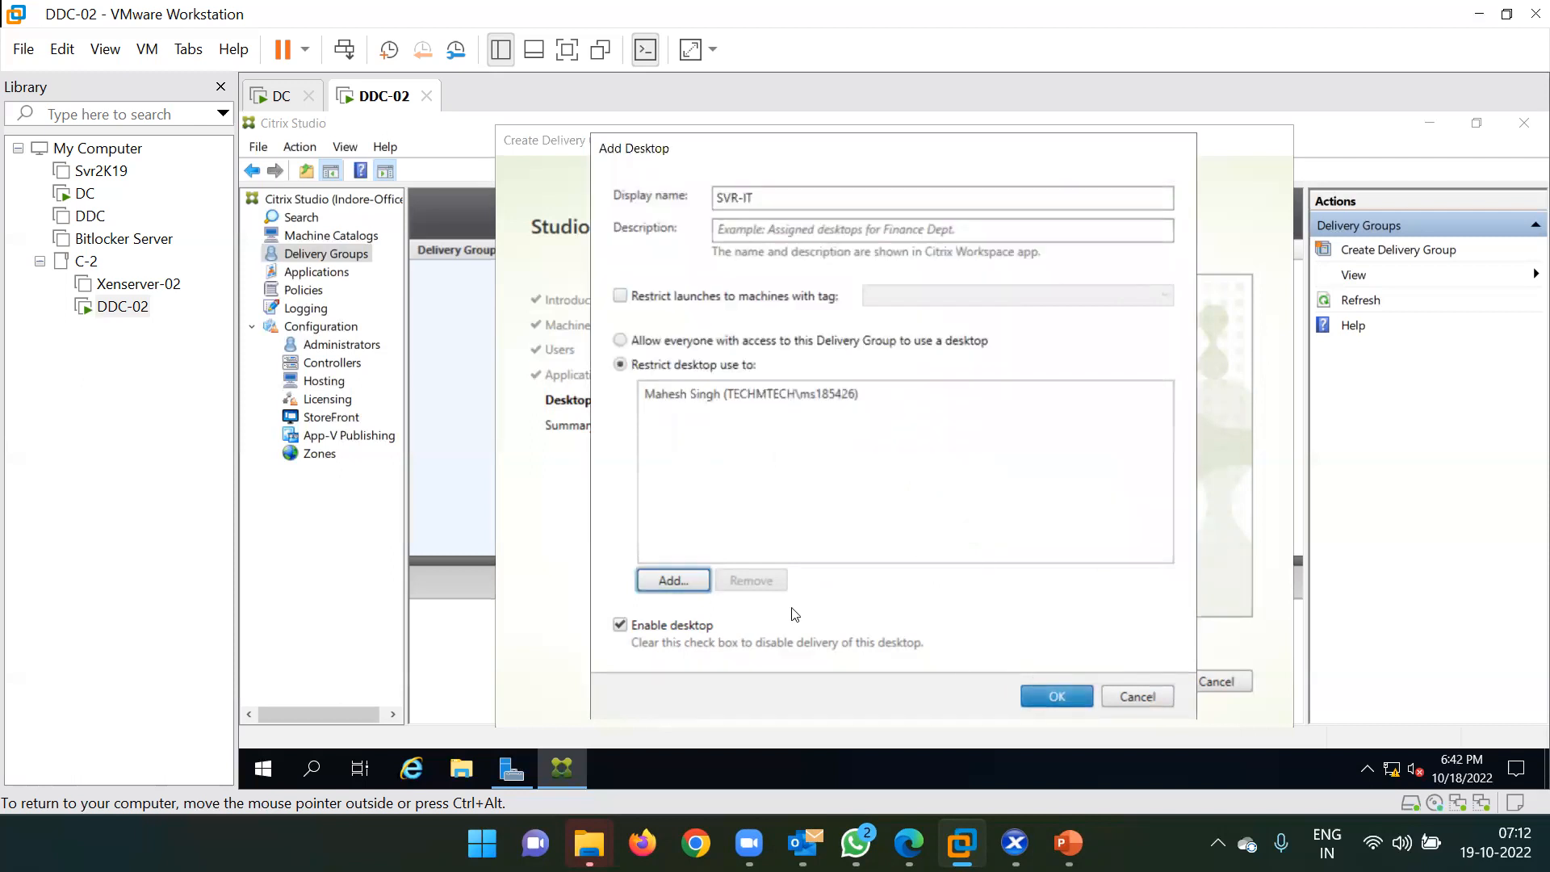
left_click(1054, 698)
Step through Users, Applications and Desktops to Summary and name the group 'Server for IT'.
left_click(1041, 681)
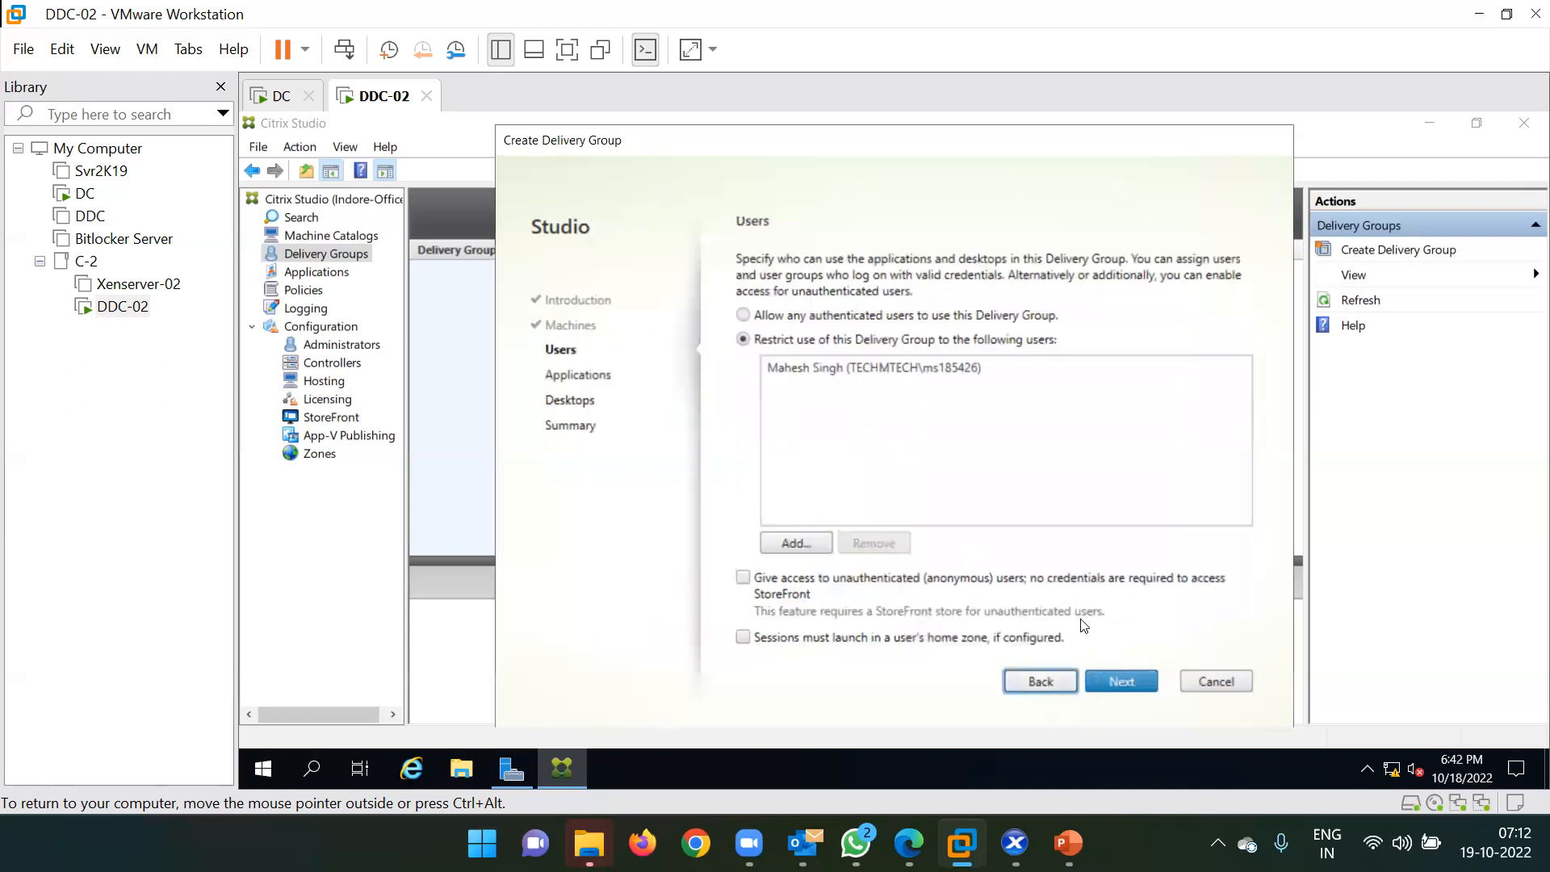
left_click(1134, 684)
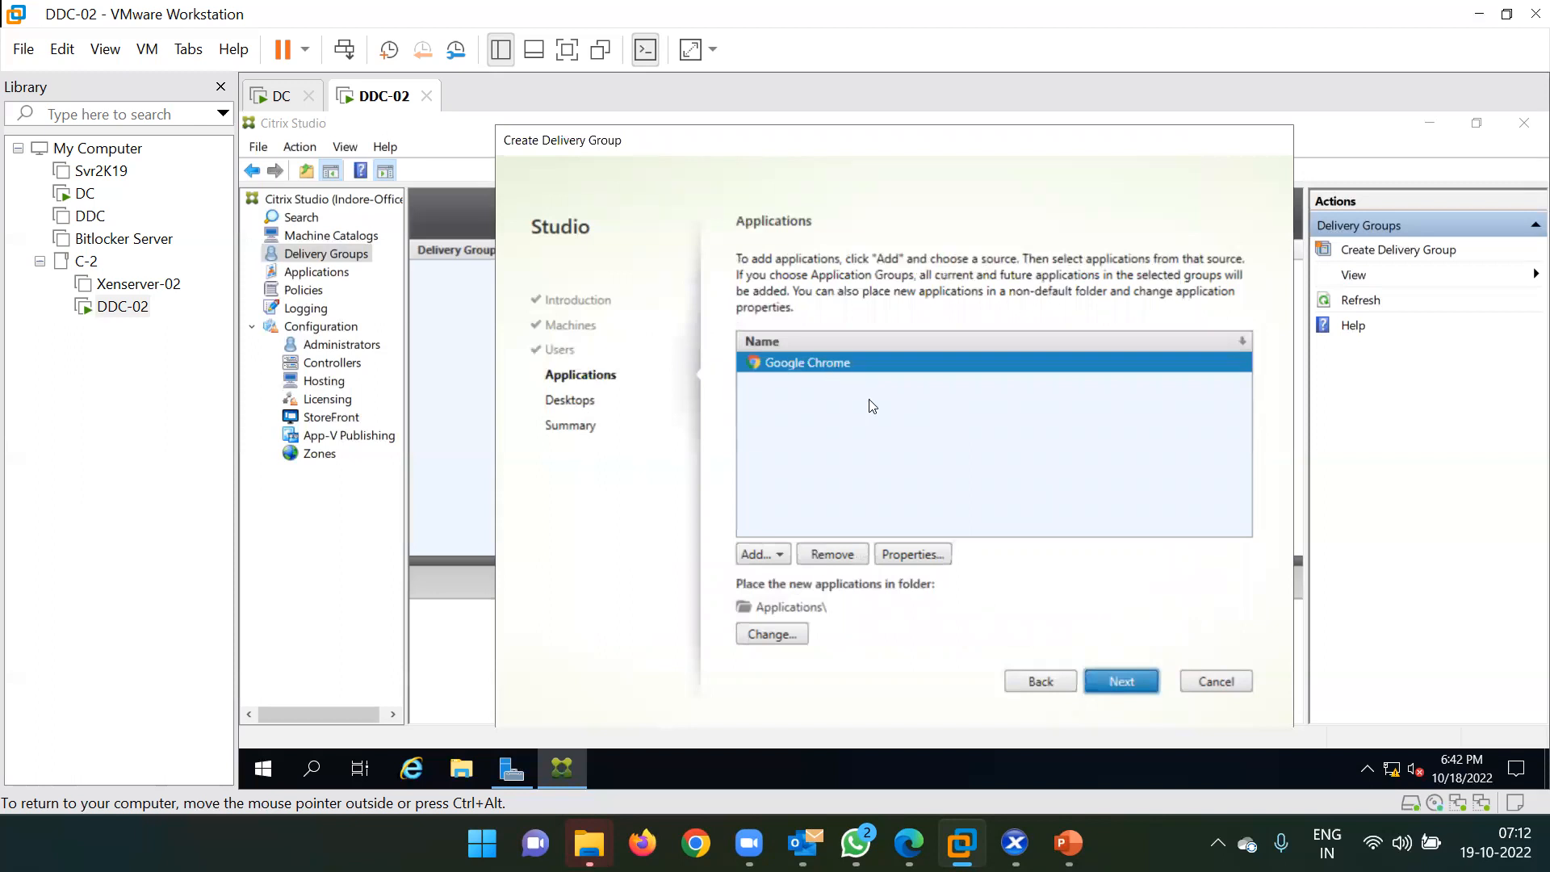
left_click(1125, 680)
left_click(1126, 680)
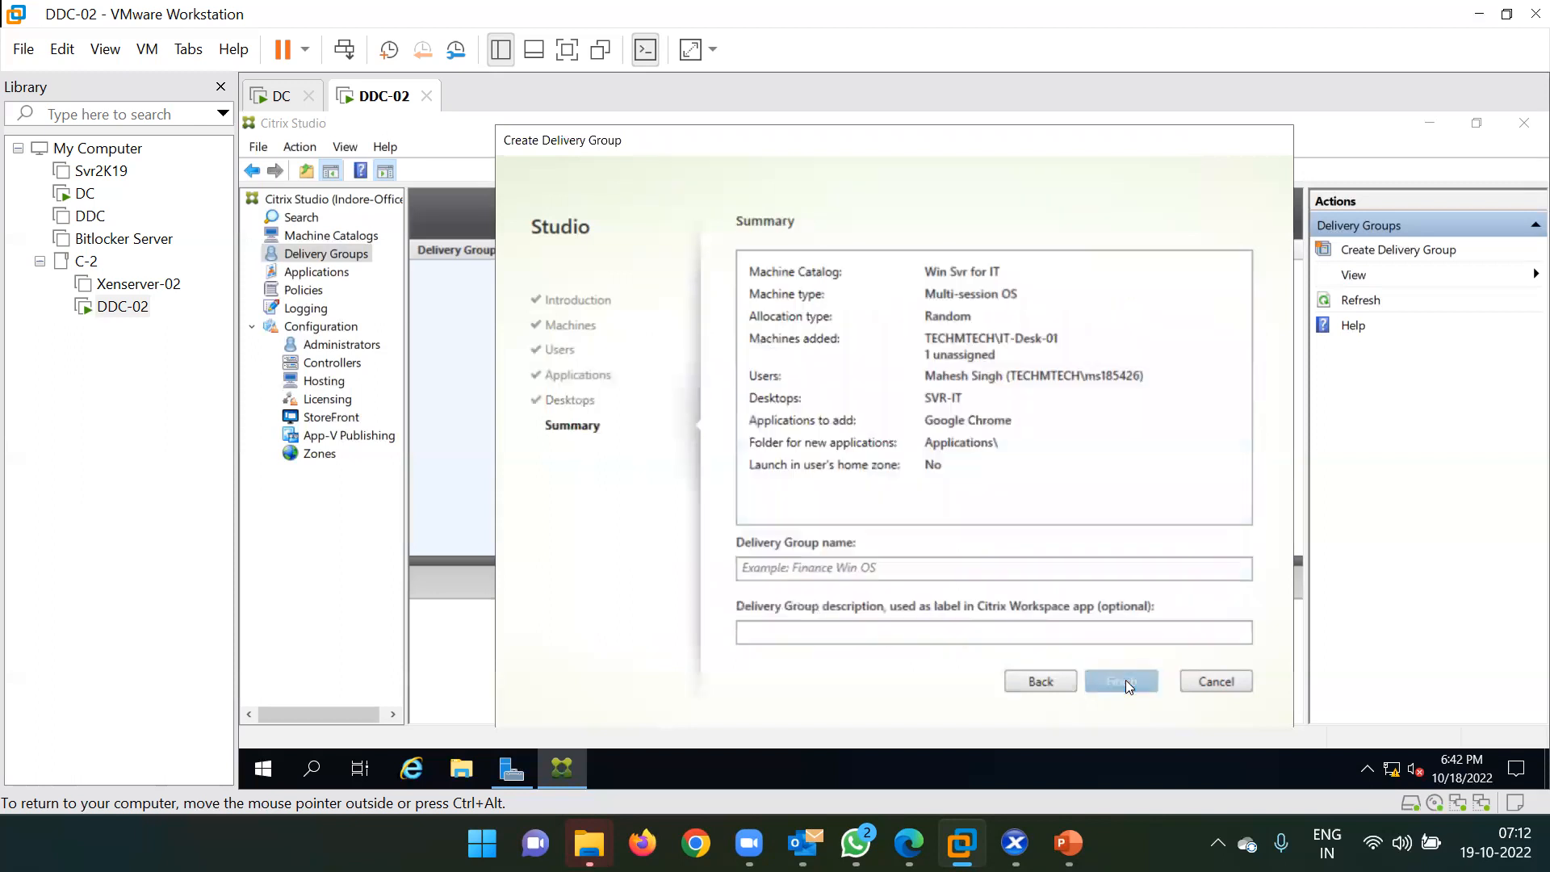
left_click(827, 564)
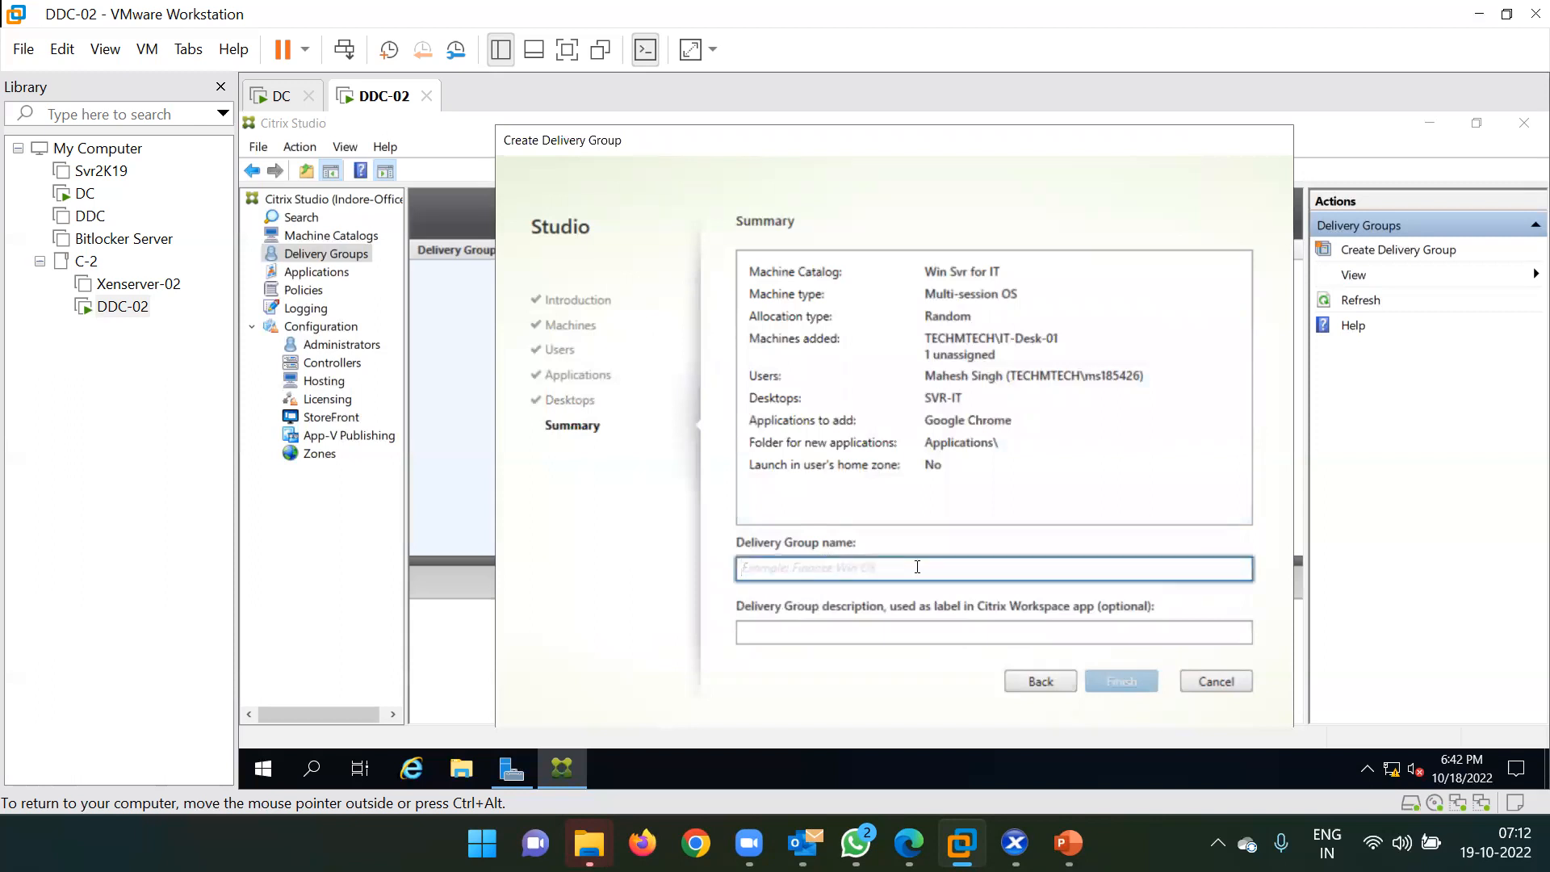
type("Server for IT")
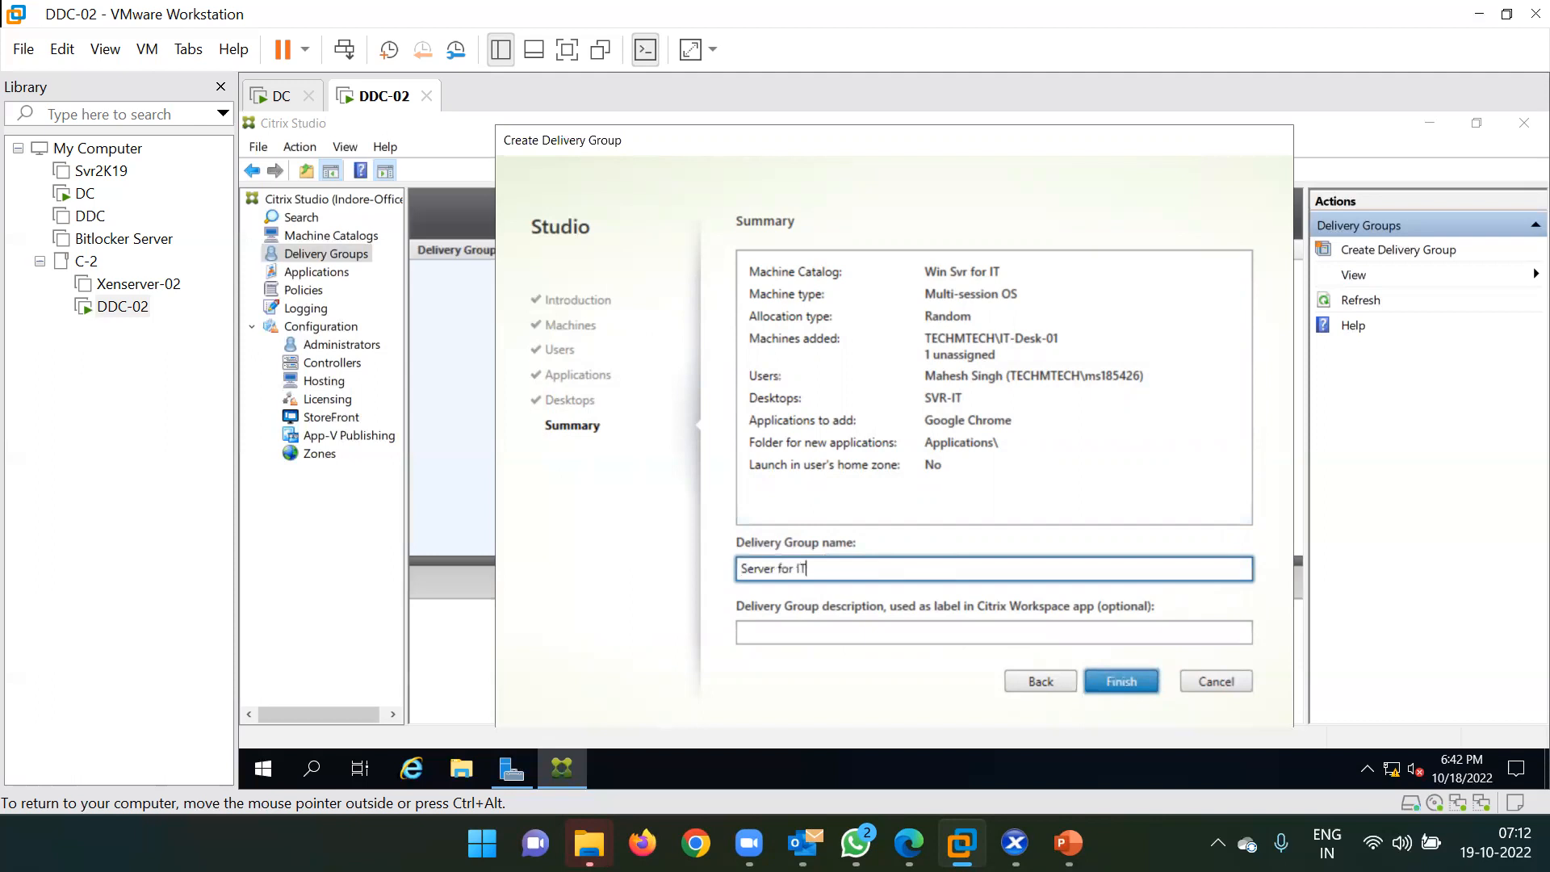
Finish the 'Server for IT' delivery group, confirm it under Delivery Groups, then minimize Studio.
left_click(1136, 686)
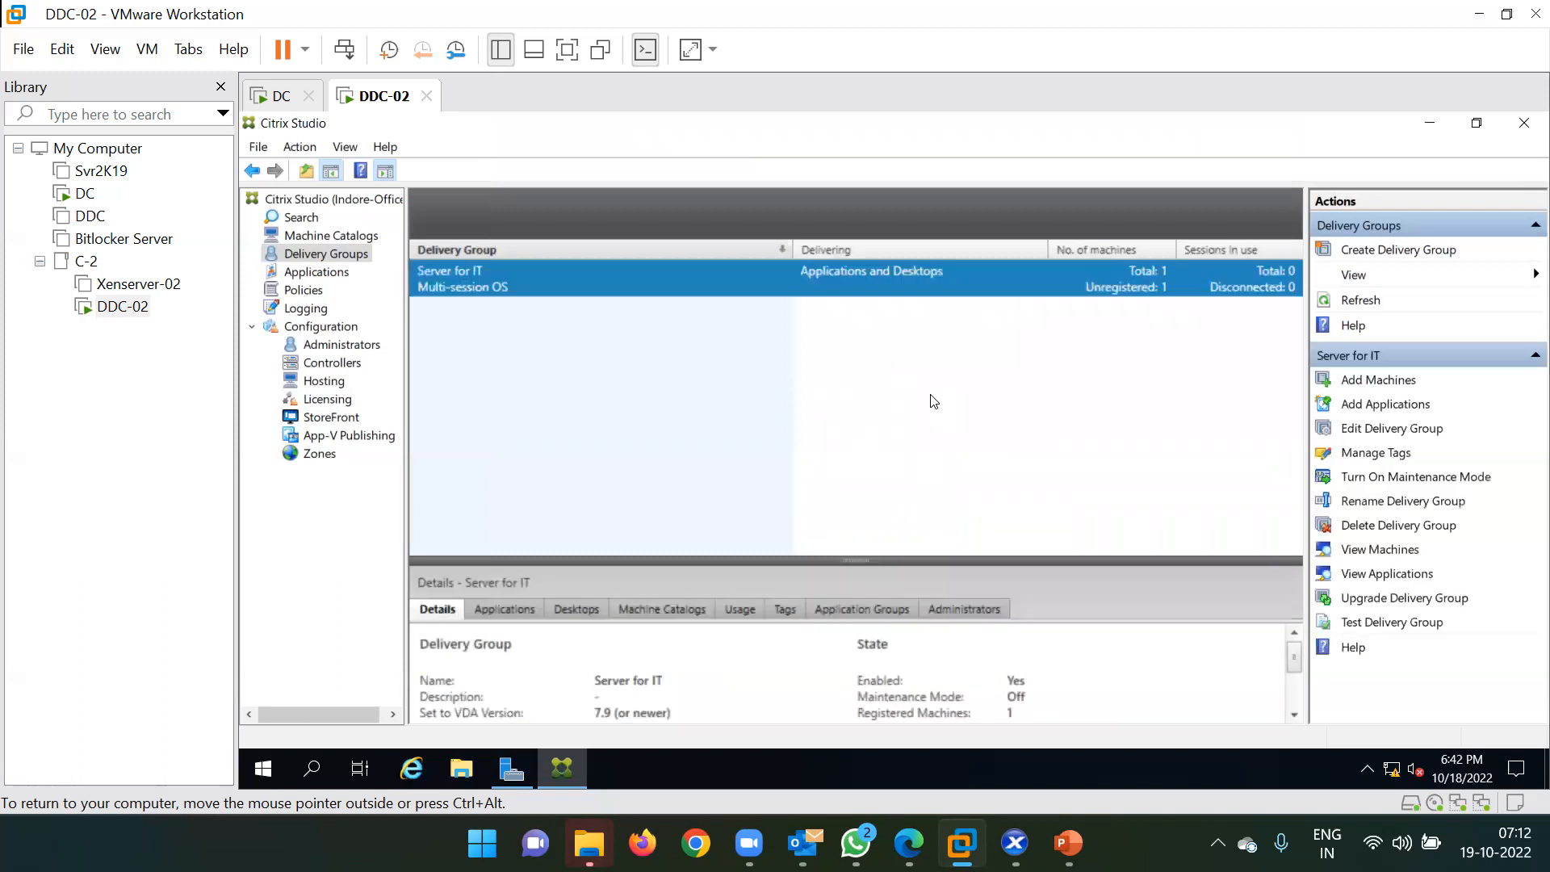
left_click(355, 236)
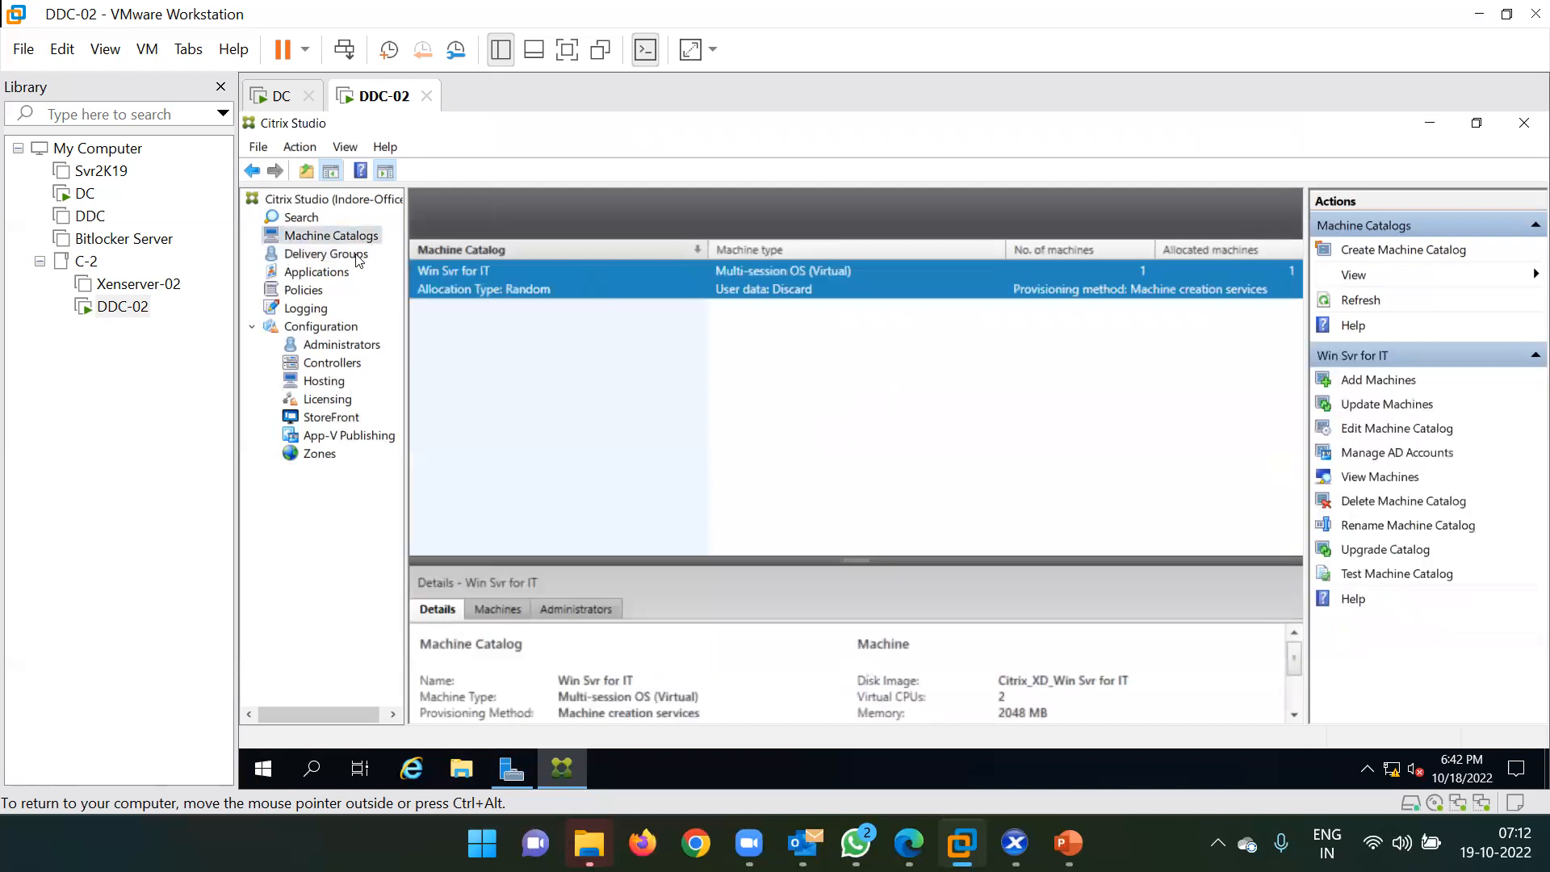
left_click(357, 256)
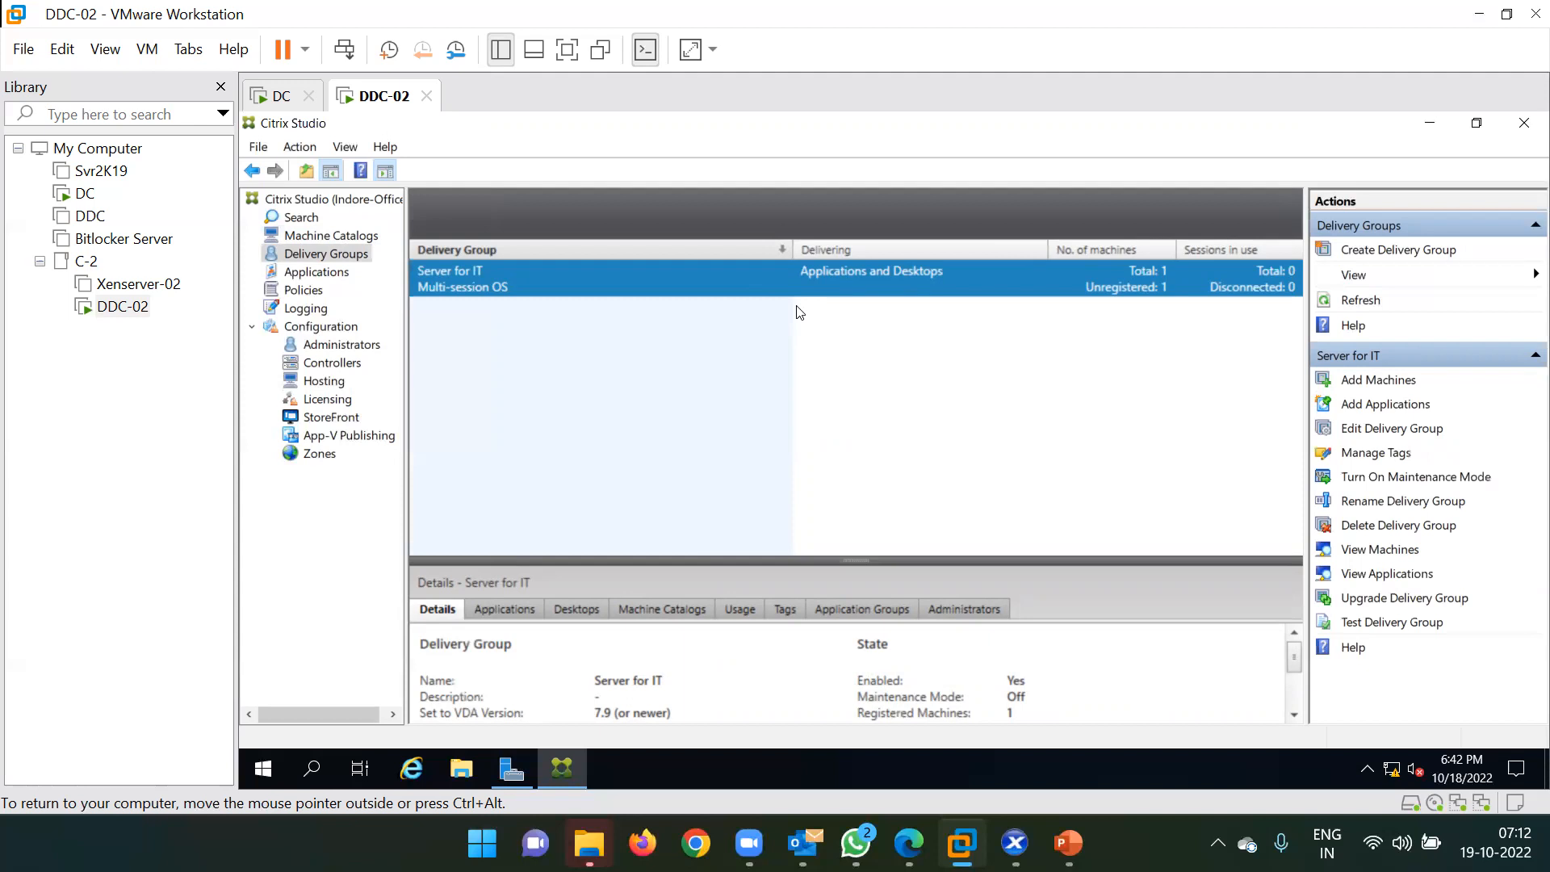
left_click(1432, 124)
Run AutoSelect from the CVAD 2106 DVD Drive (D:) and approve the UAC prompt.
left_click(1429, 124)
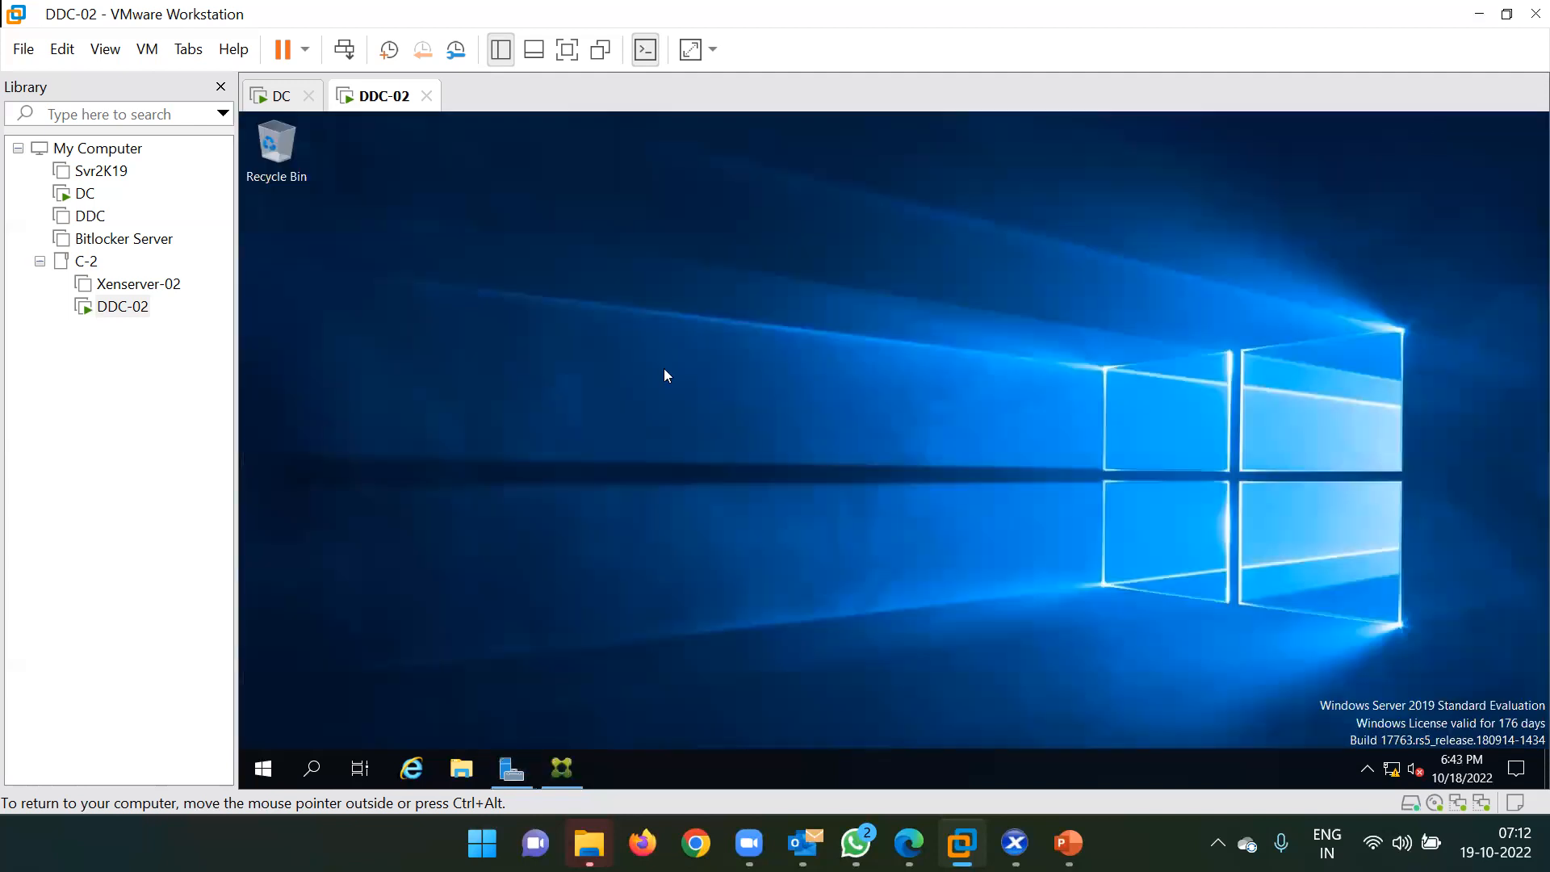
key("super+e")
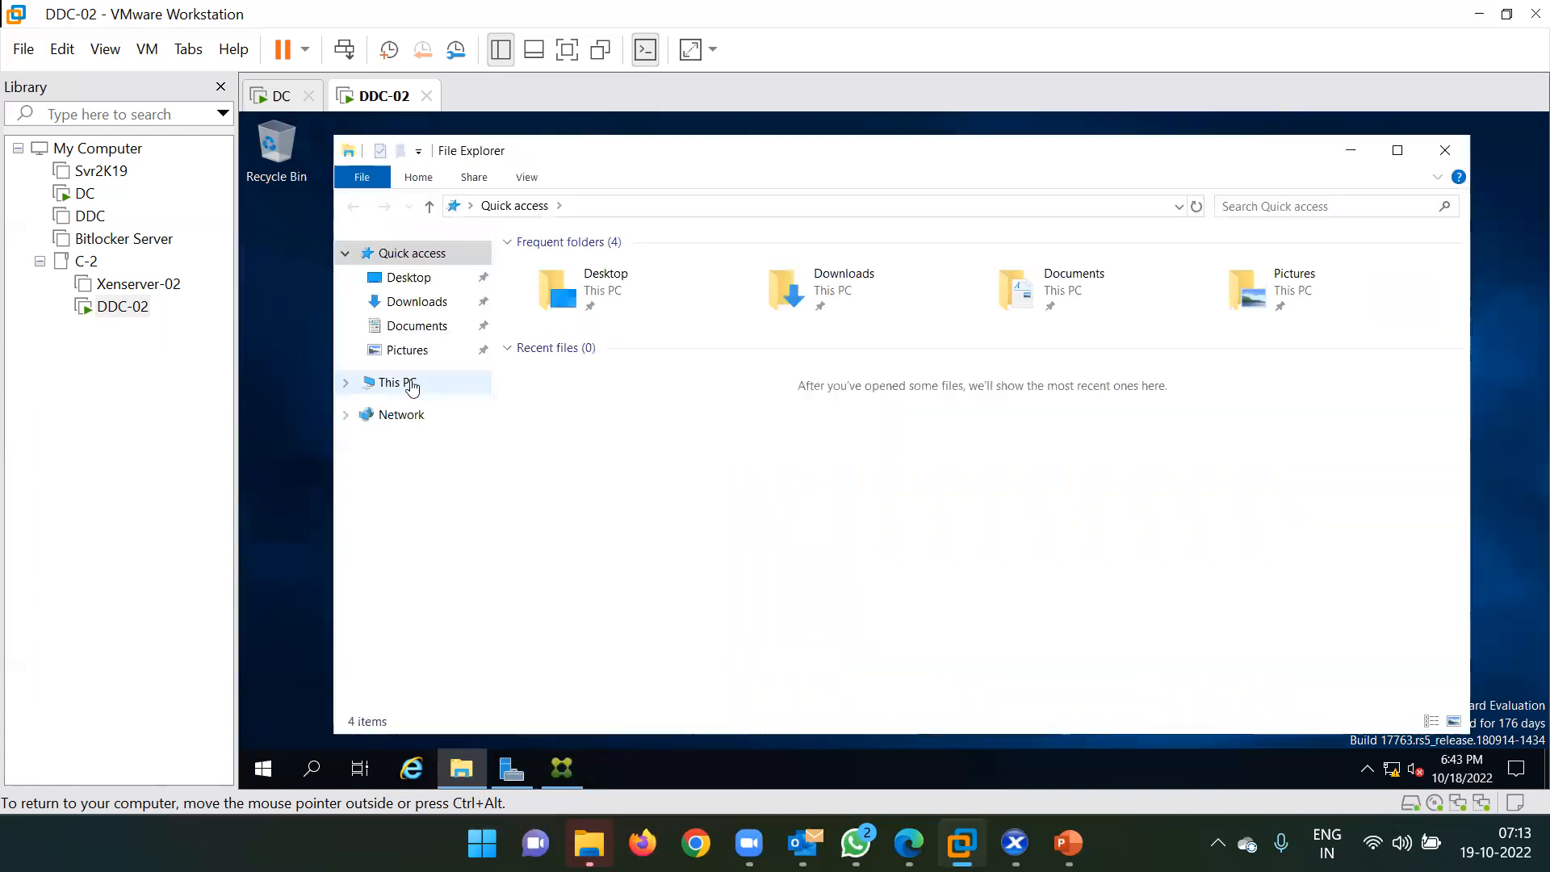
left_click(408, 384)
right_click(834, 493)
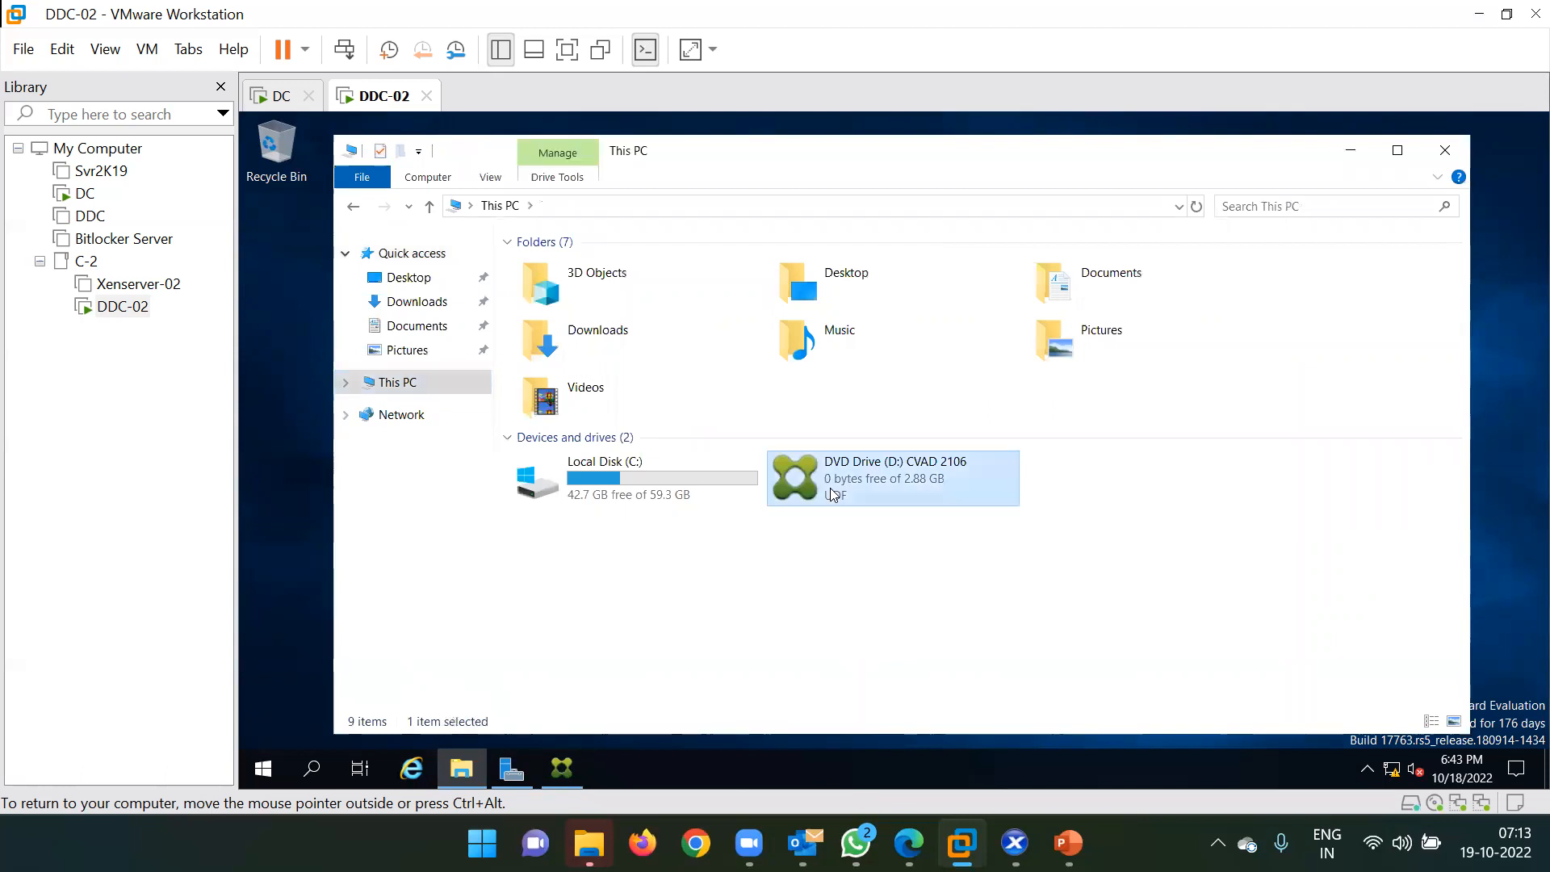
left_click(880, 507)
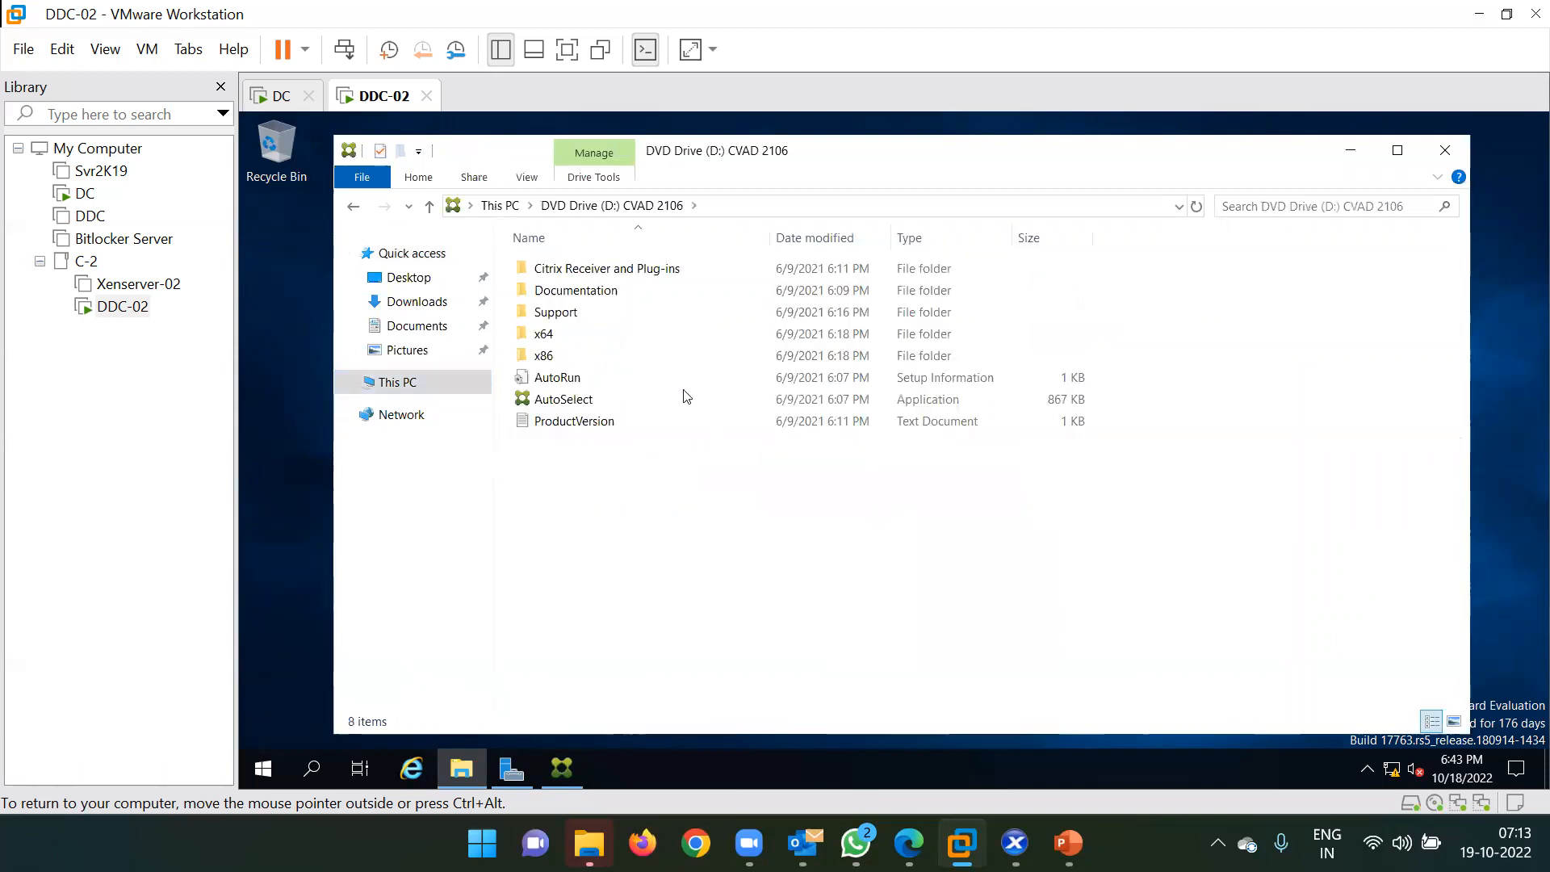
left_click(581, 404)
double_click(581, 404)
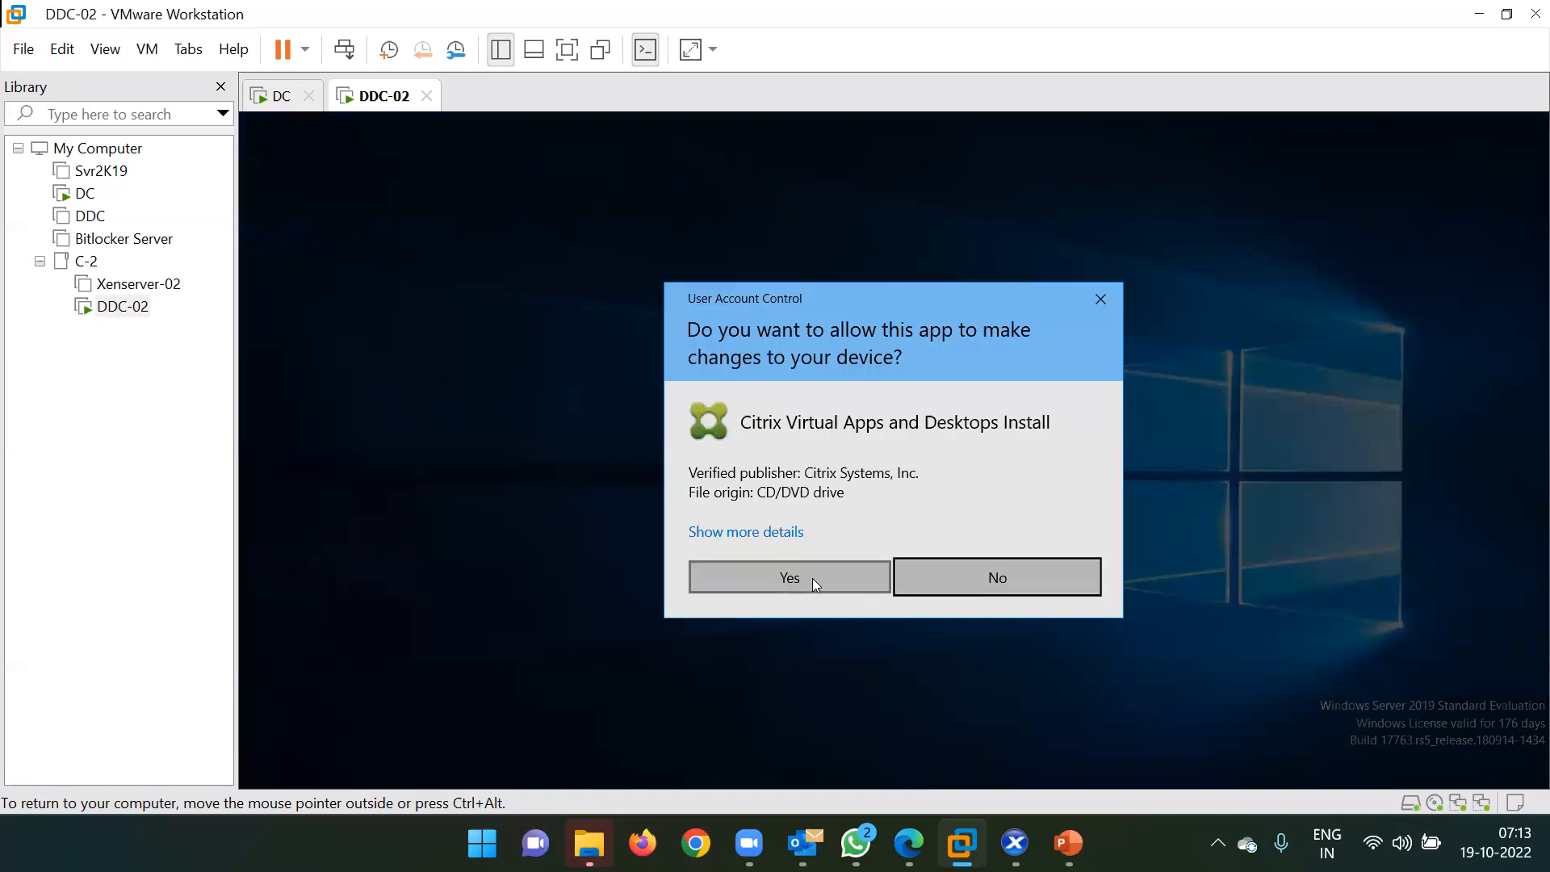
left_click(813, 578)
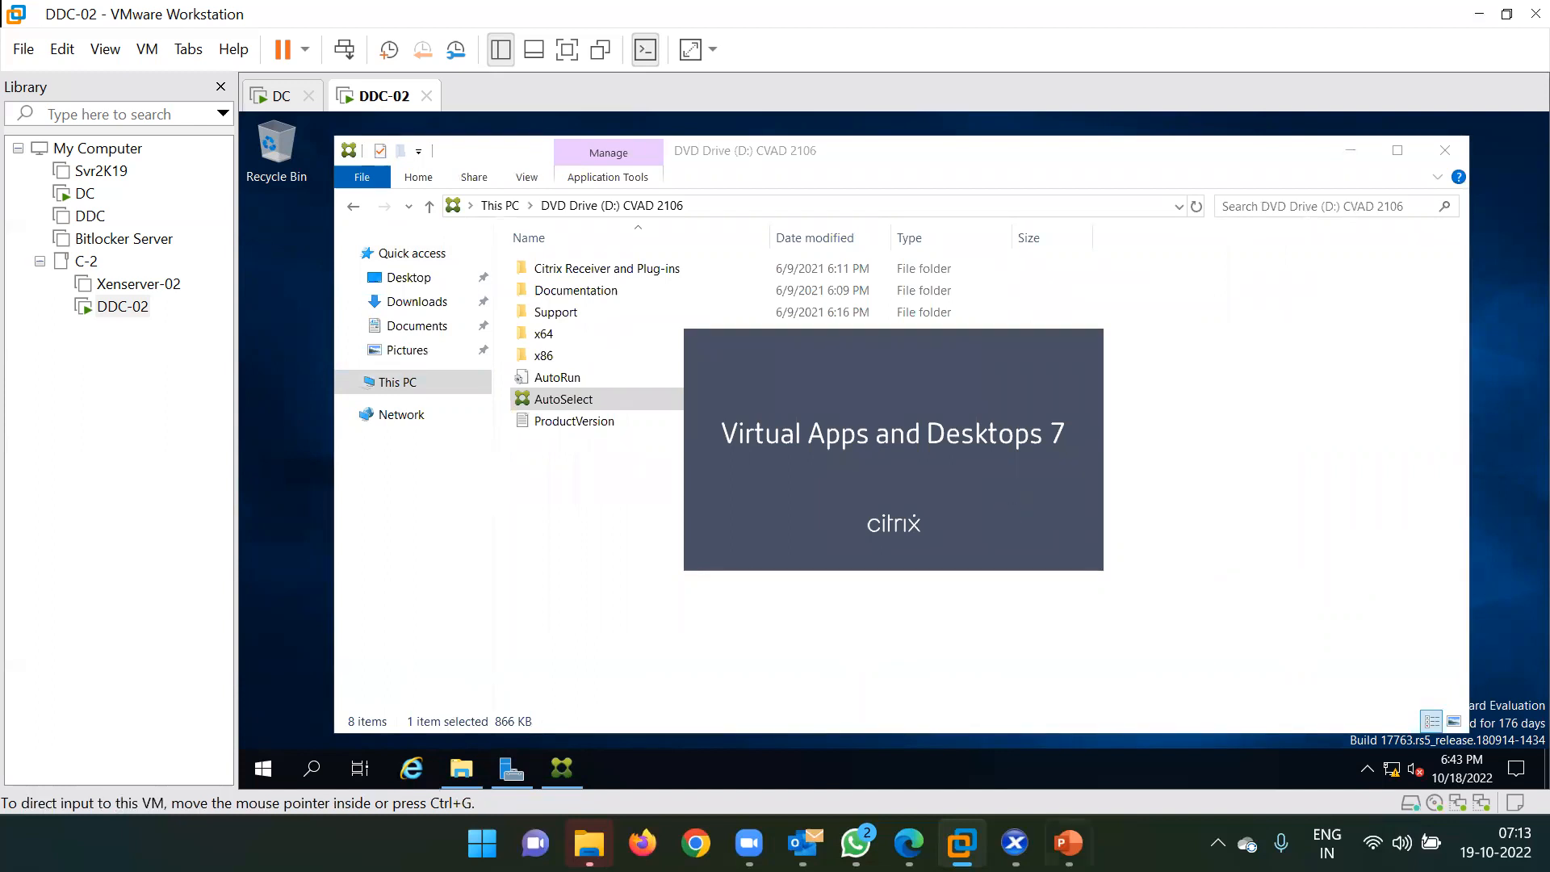
Install Citrix StoreFront 1912.0.3000.9 with its IIS prerequisite after accepting the licence.
left_click(1015, 843)
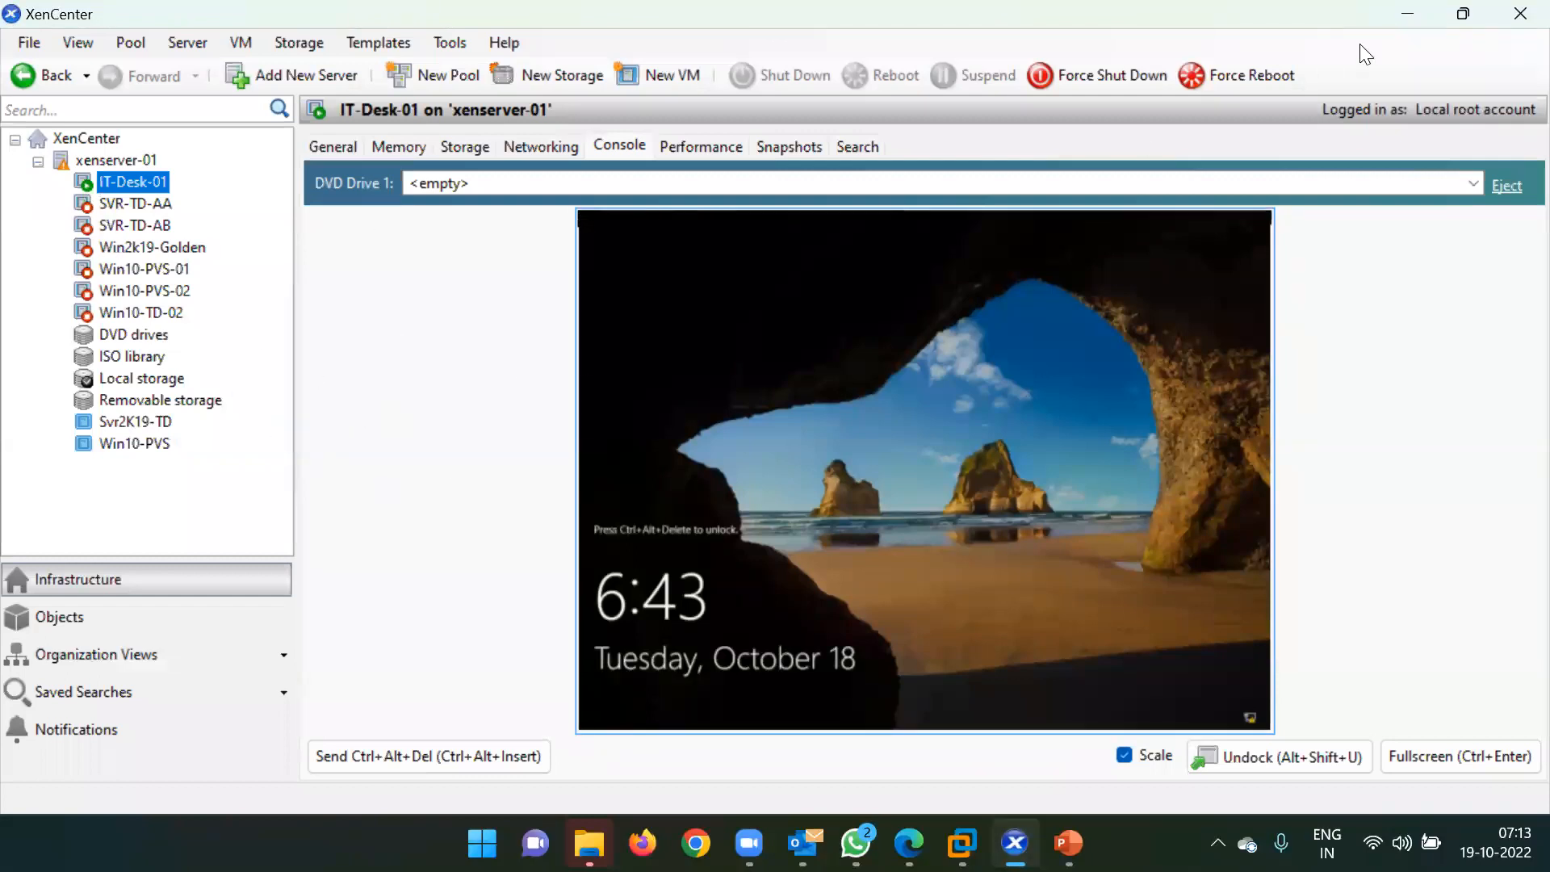
left_click(1415, 15)
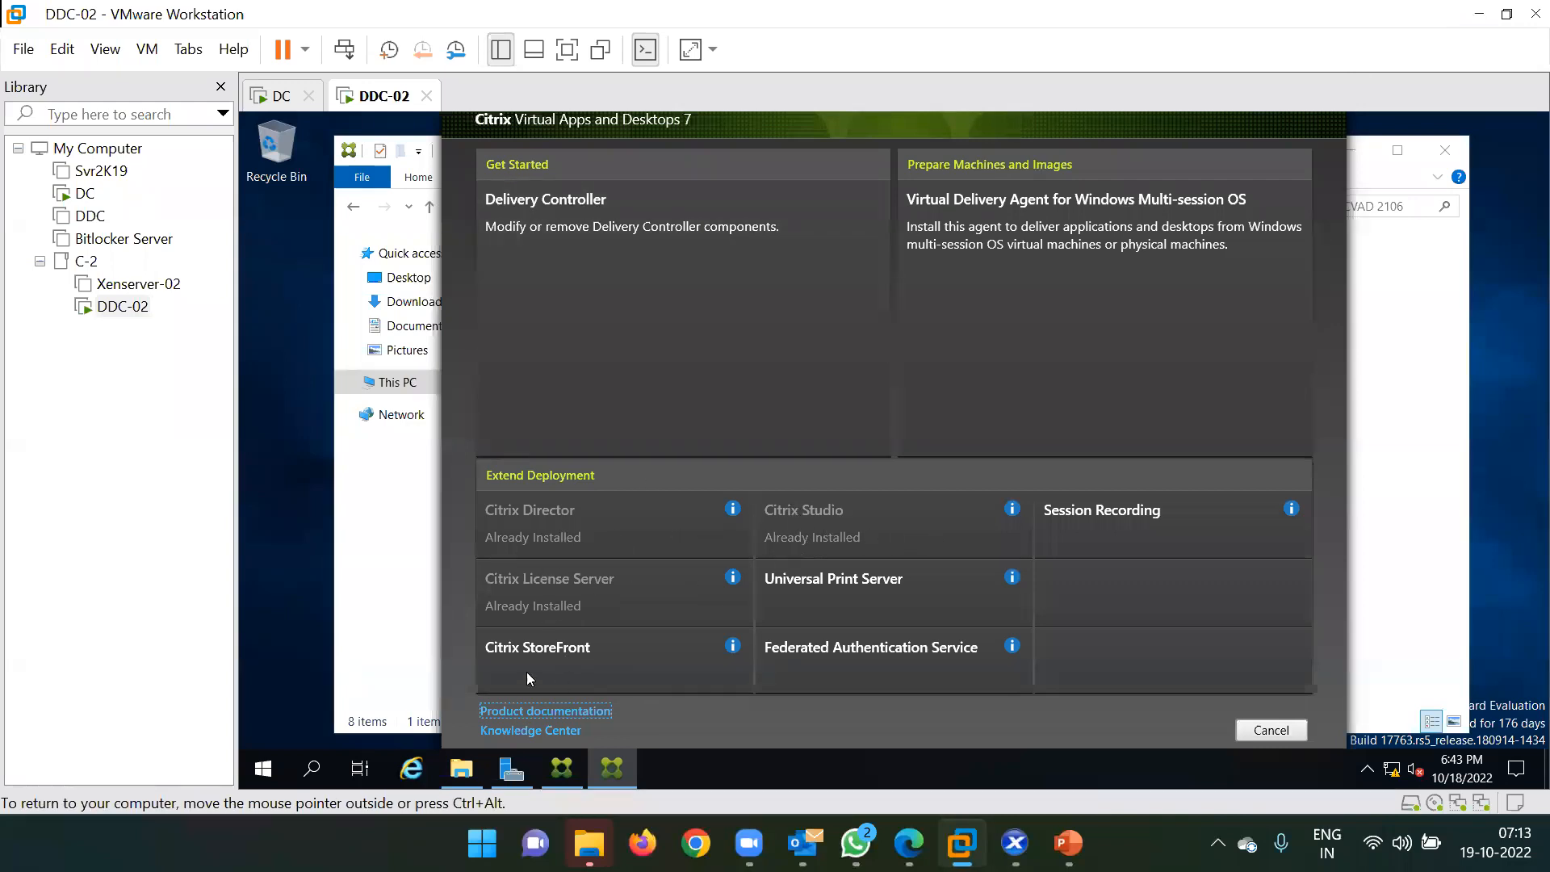
left_click(612, 653)
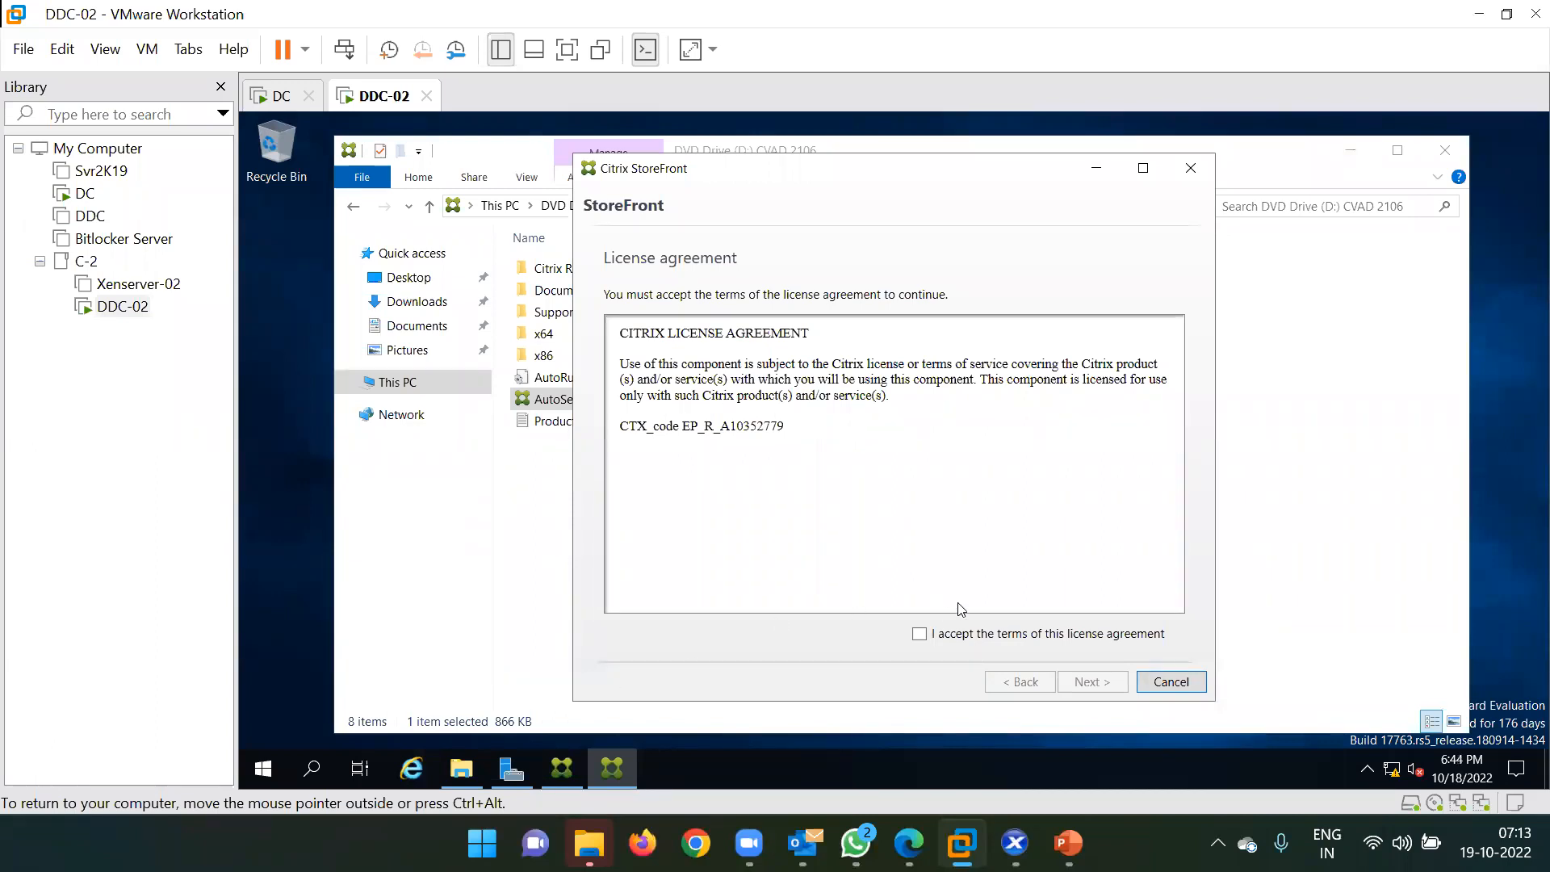
left_click(985, 636)
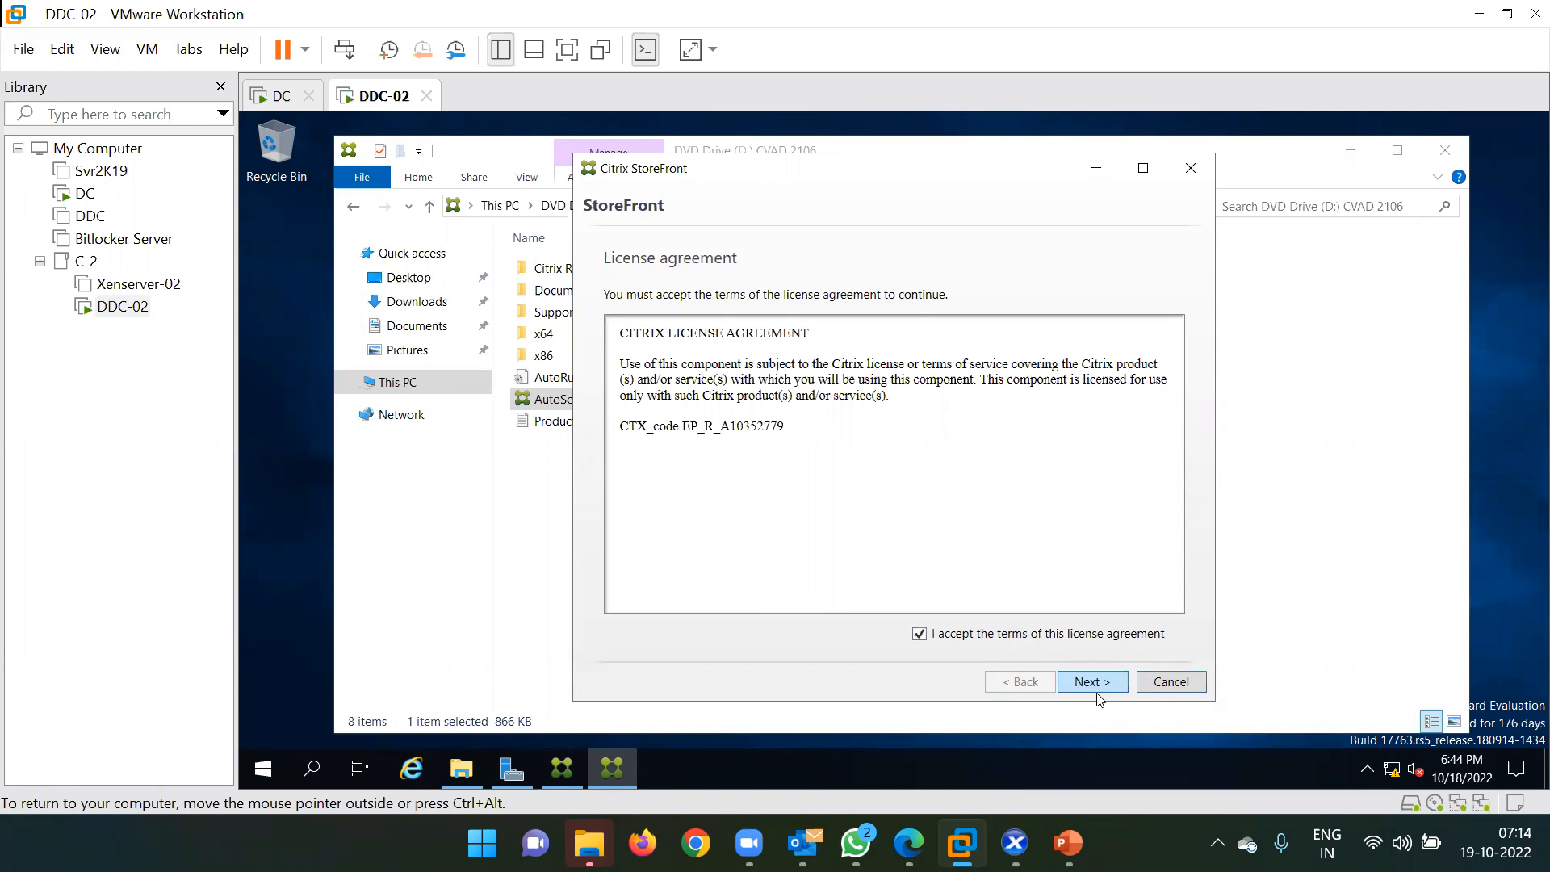
left_click(1086, 681)
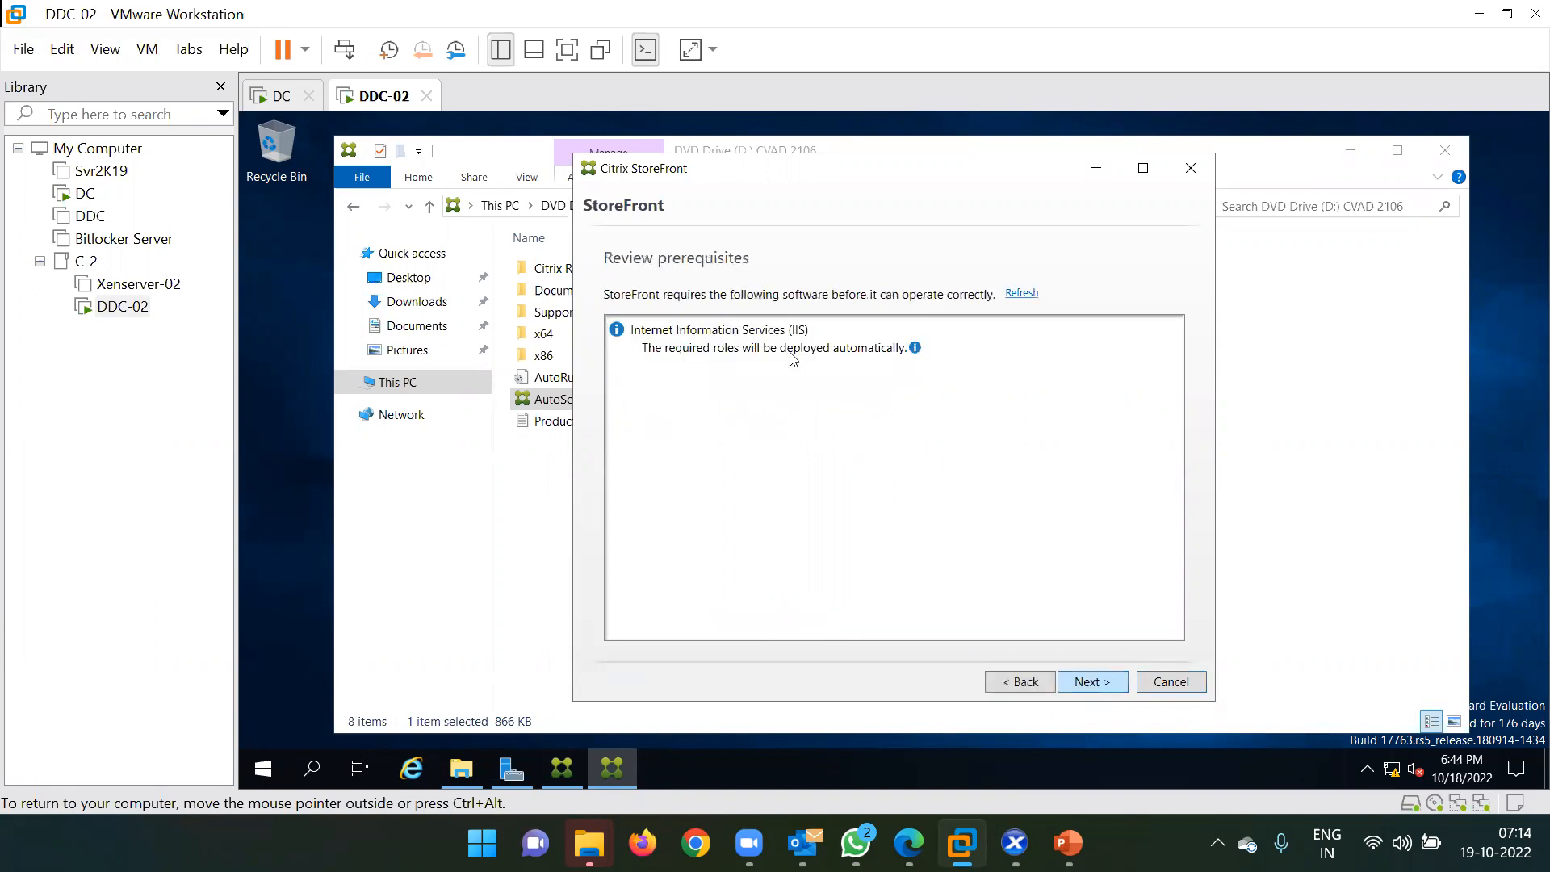
left_click(679, 334)
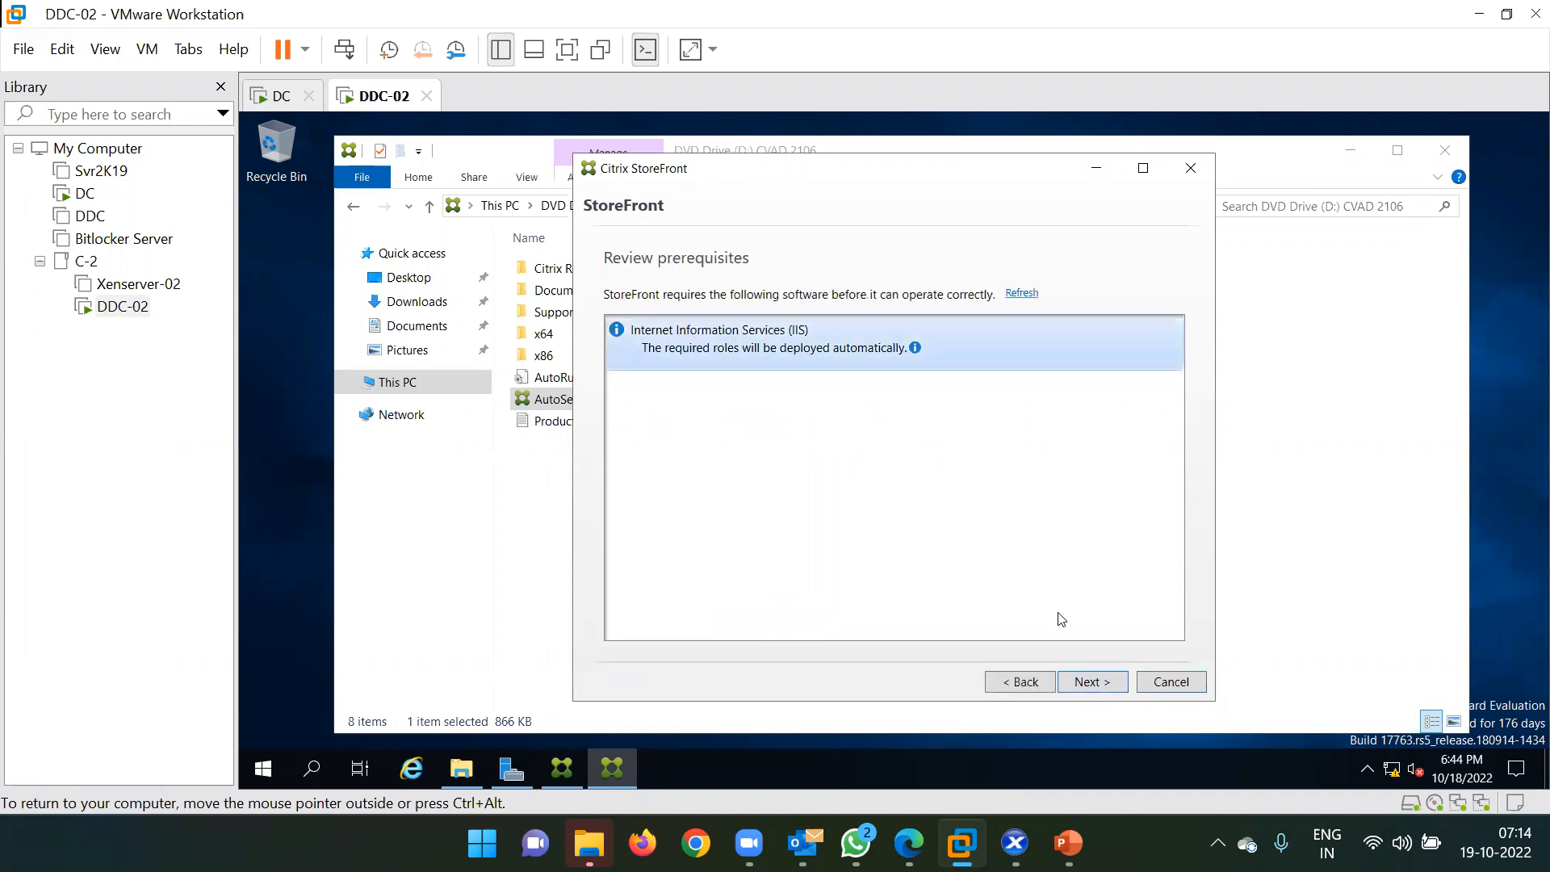
left_click(1092, 684)
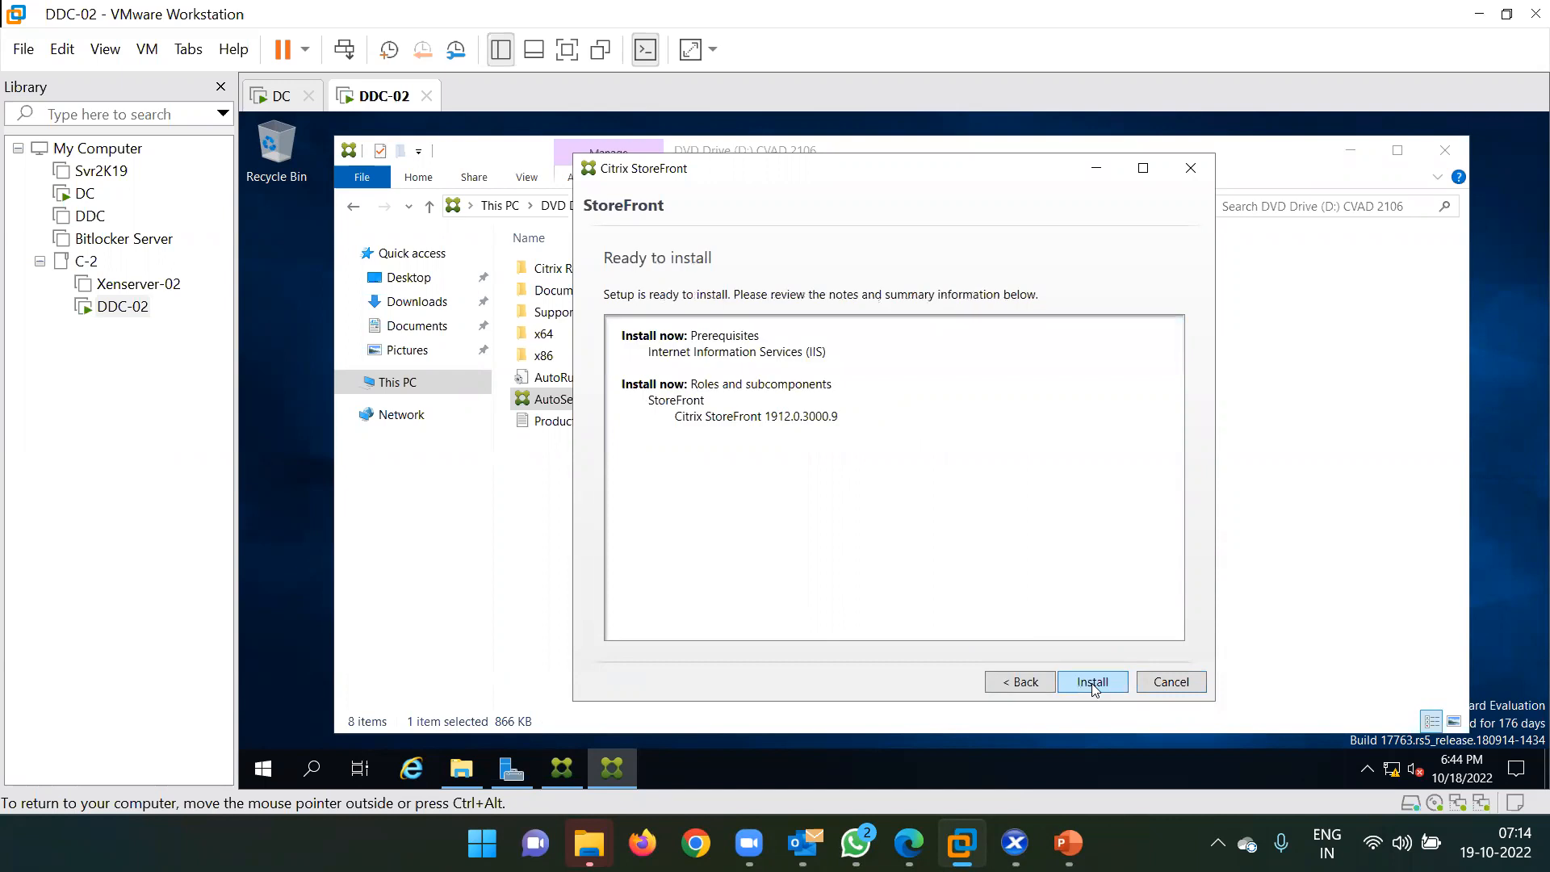
left_click(1092, 683)
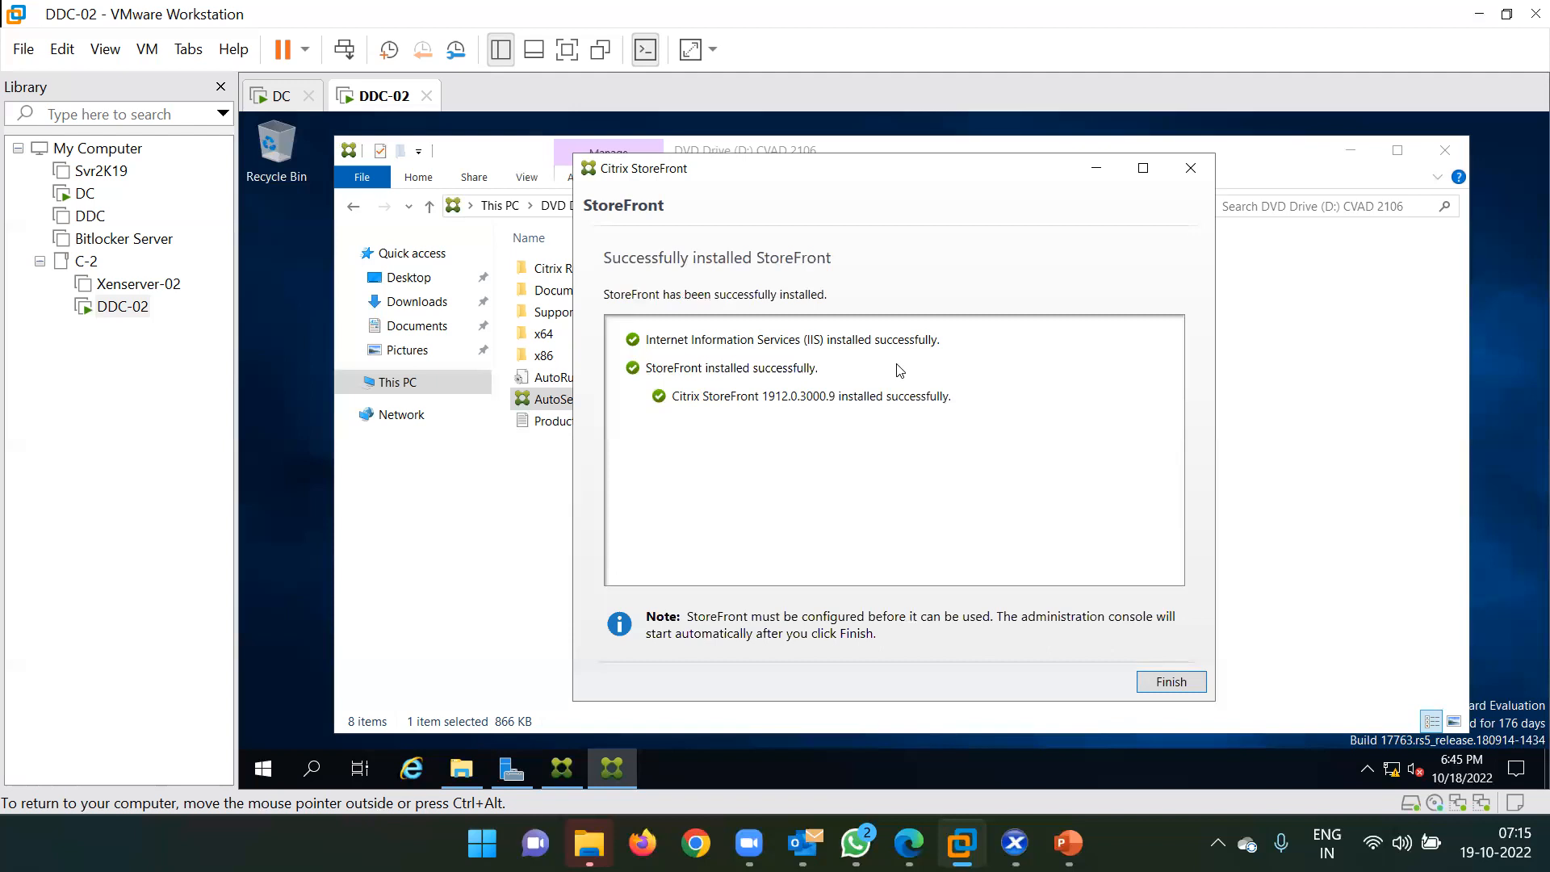
Finish the StoreFront installation and restart the server now.
left_click(1172, 683)
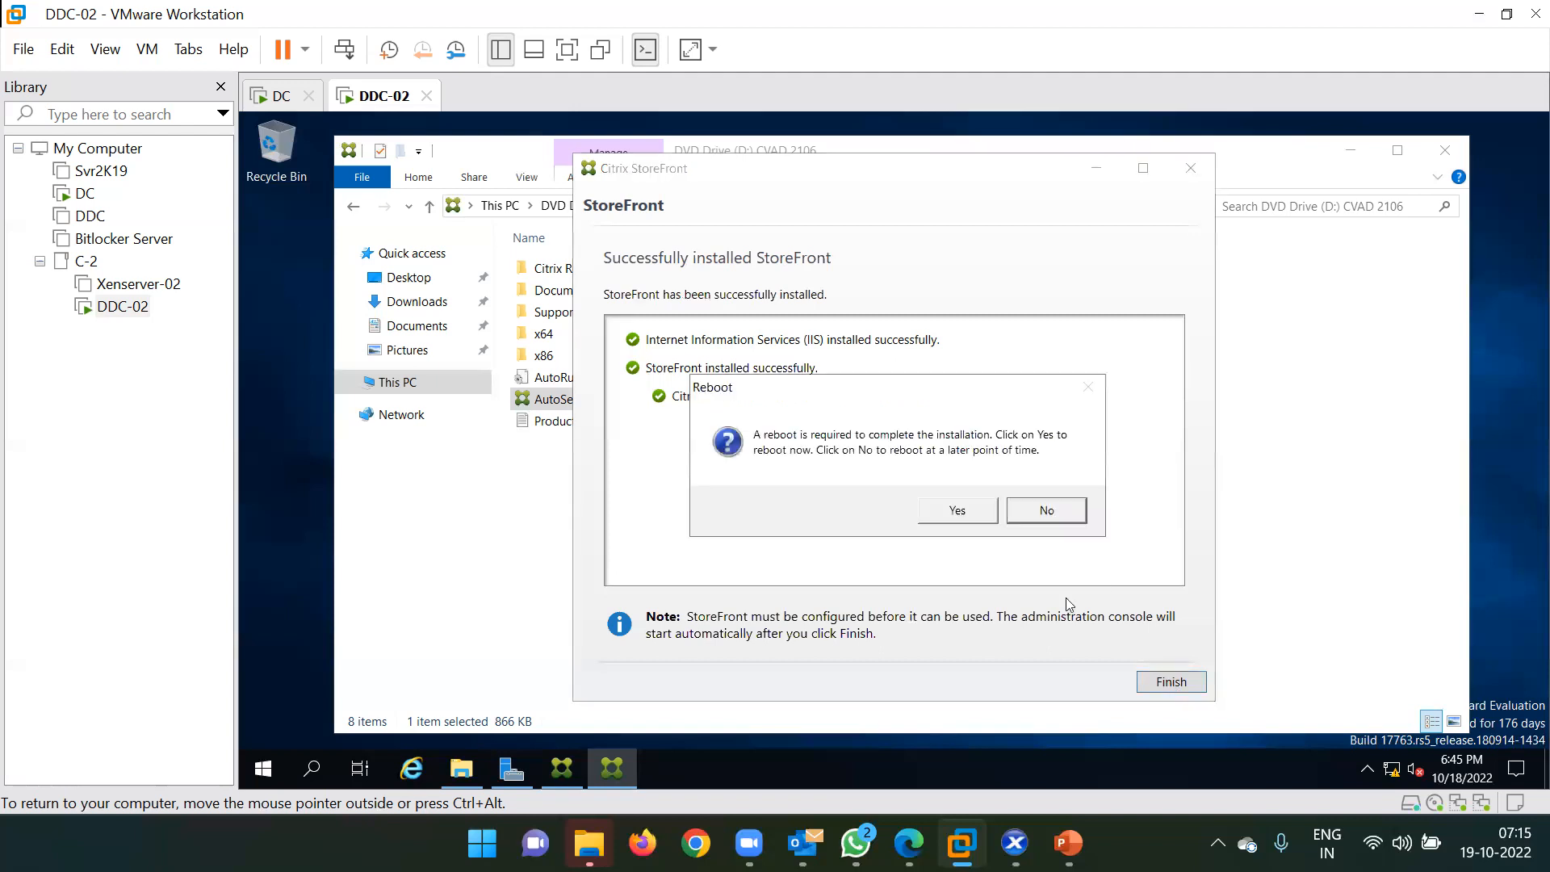
left_click(960, 512)
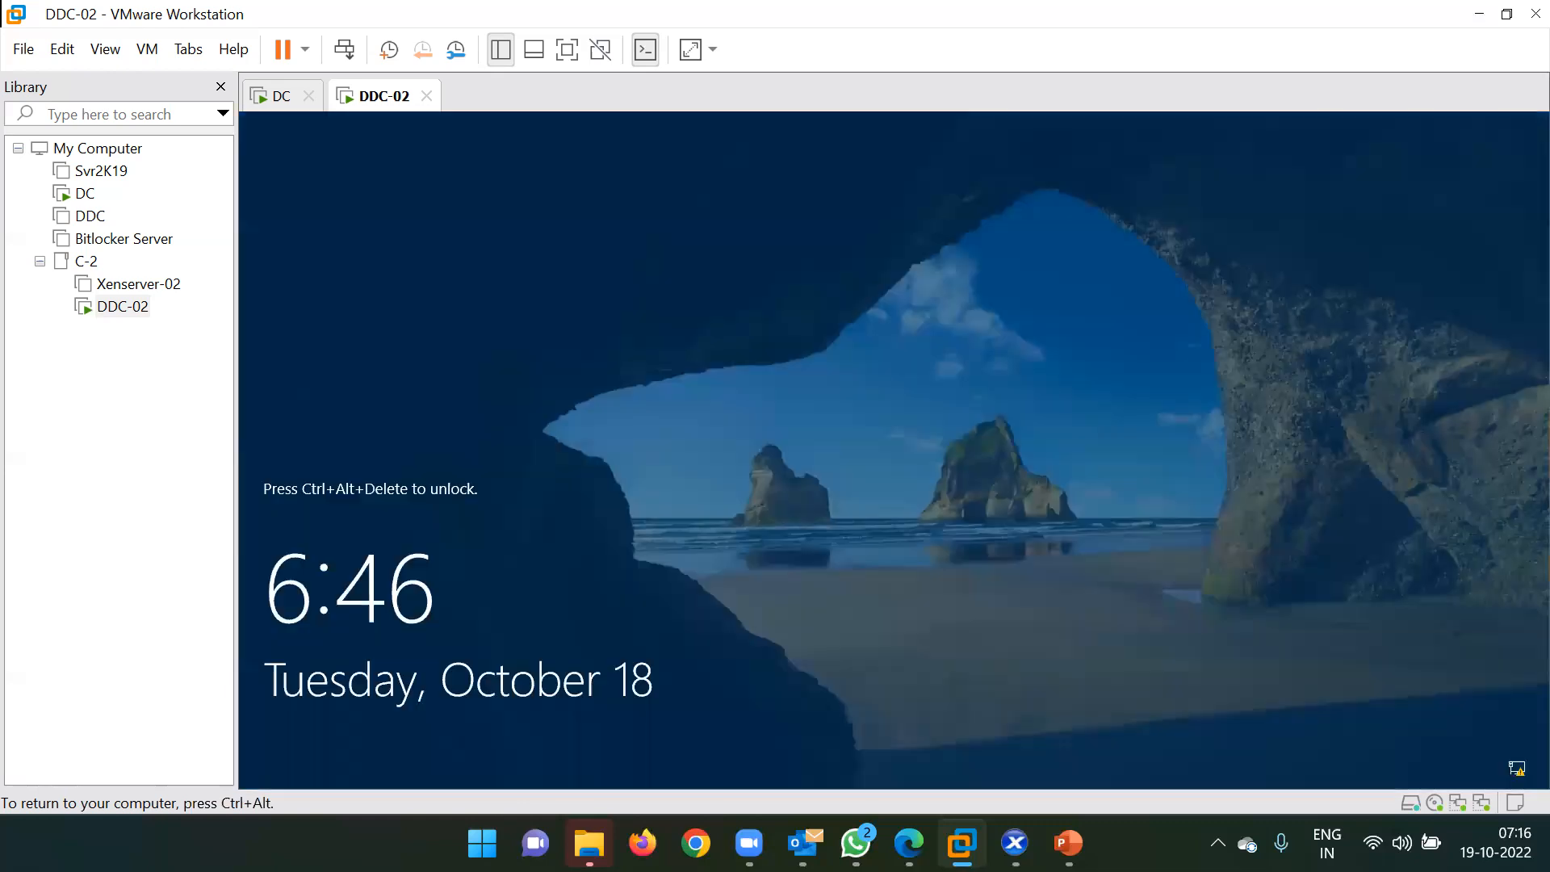
Sign back in with the account password, maximize Server Manager, and open Start.
key("ctrl+alt")
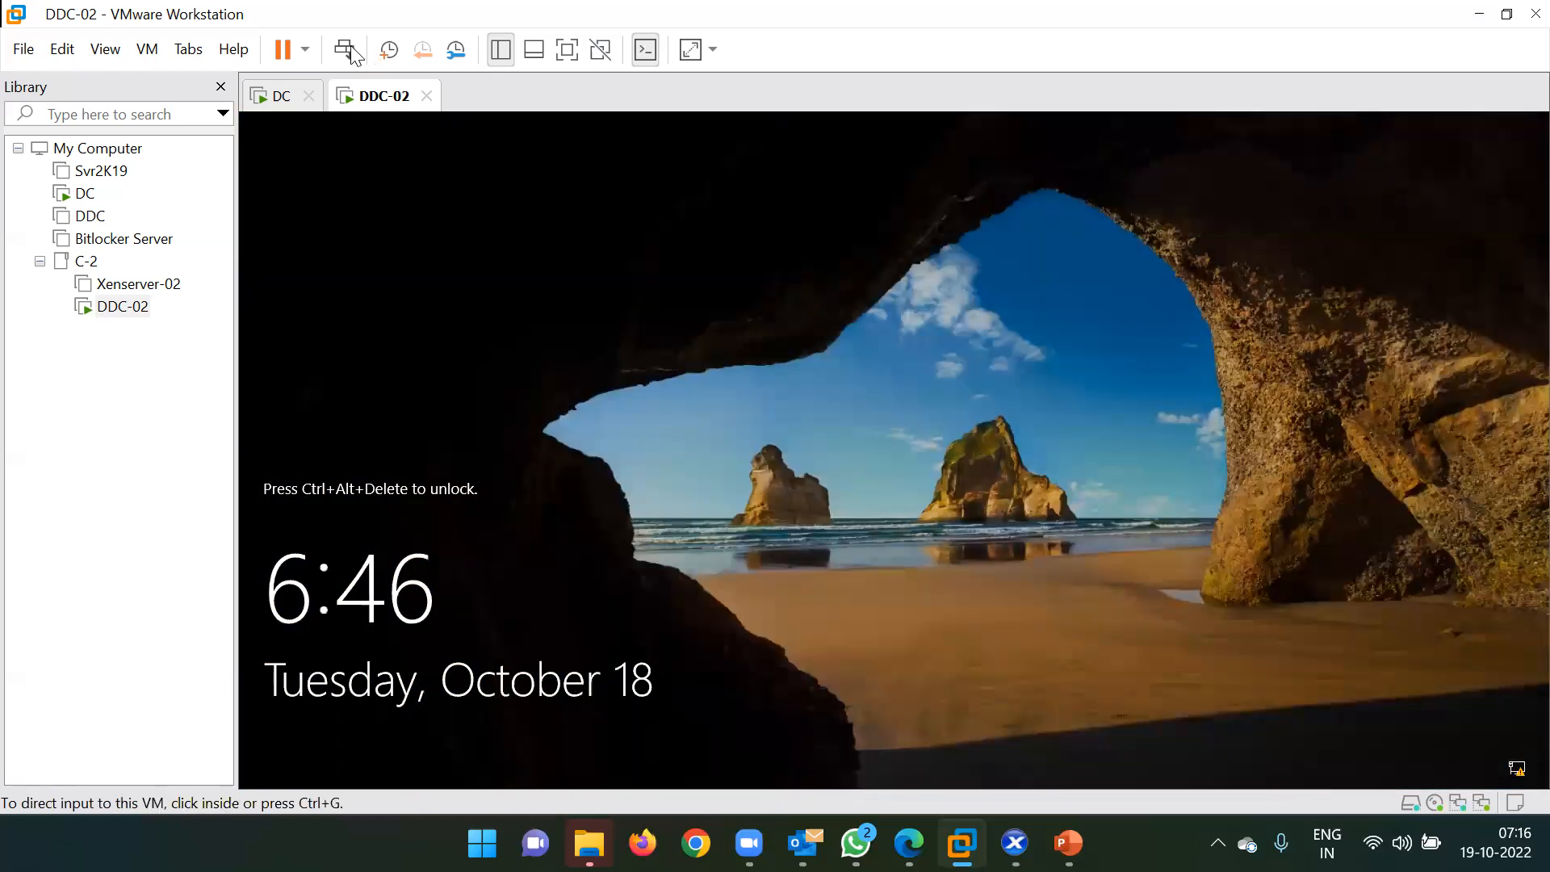
left_click(347, 47)
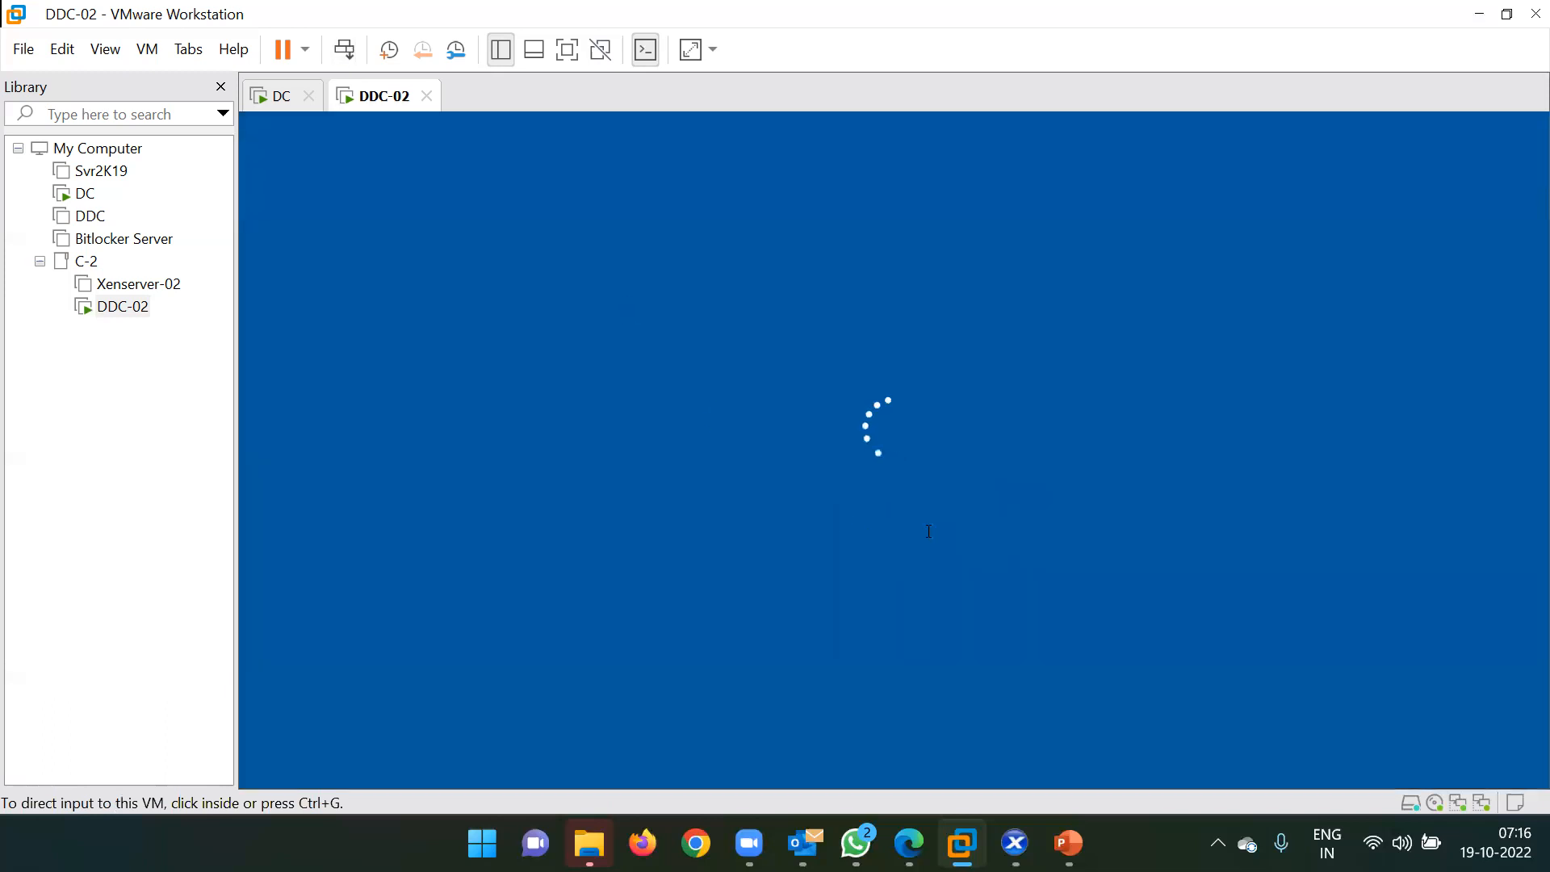
left_click(804, 529)
type("•••••••••")
key("Return")
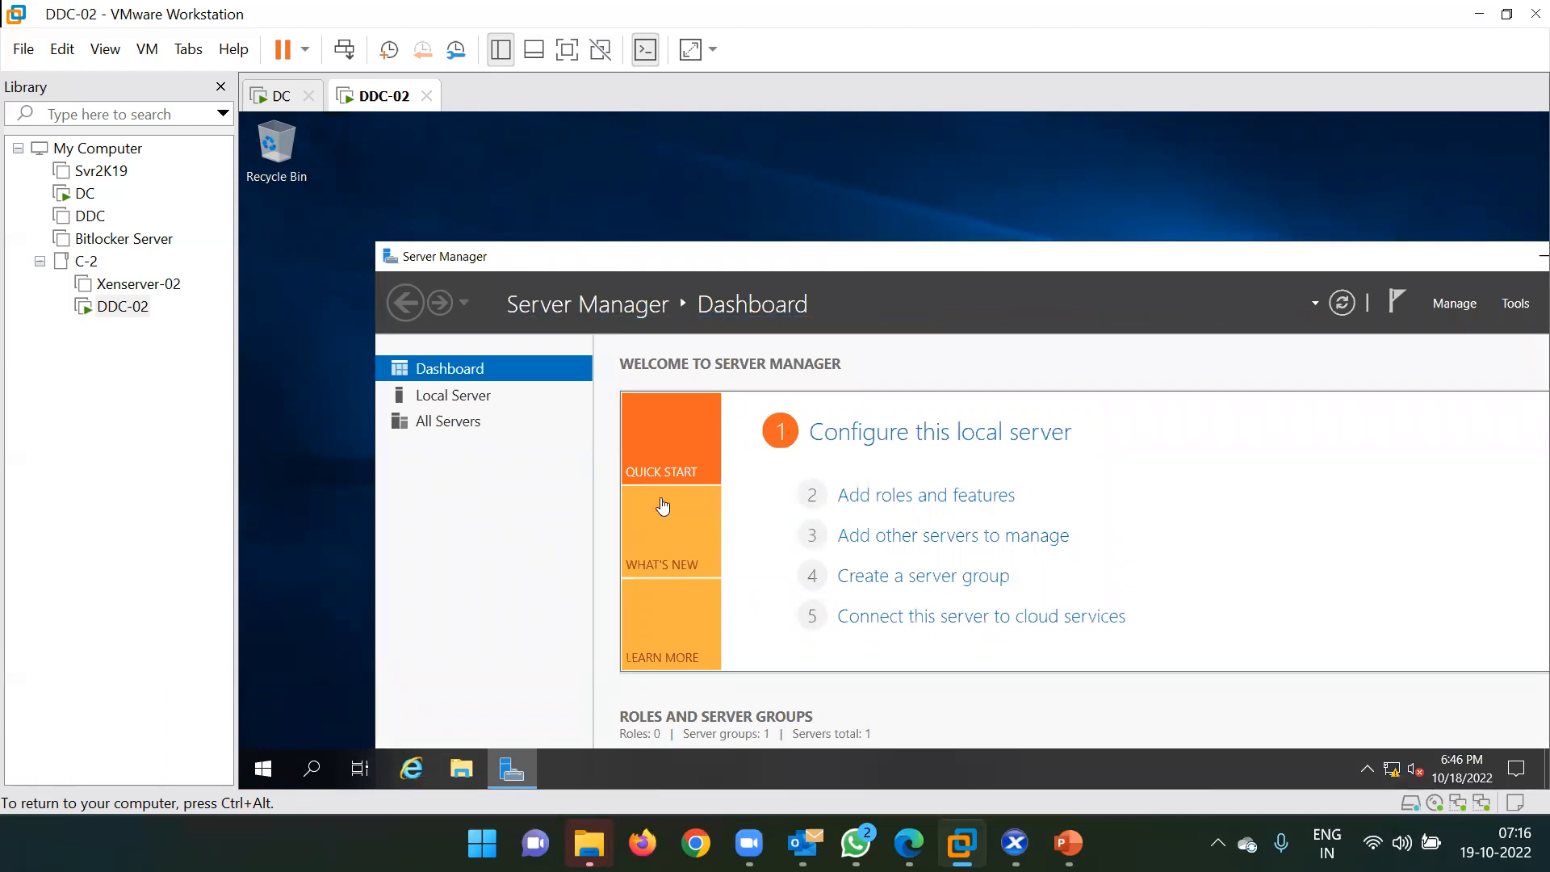
double_click(915, 260)
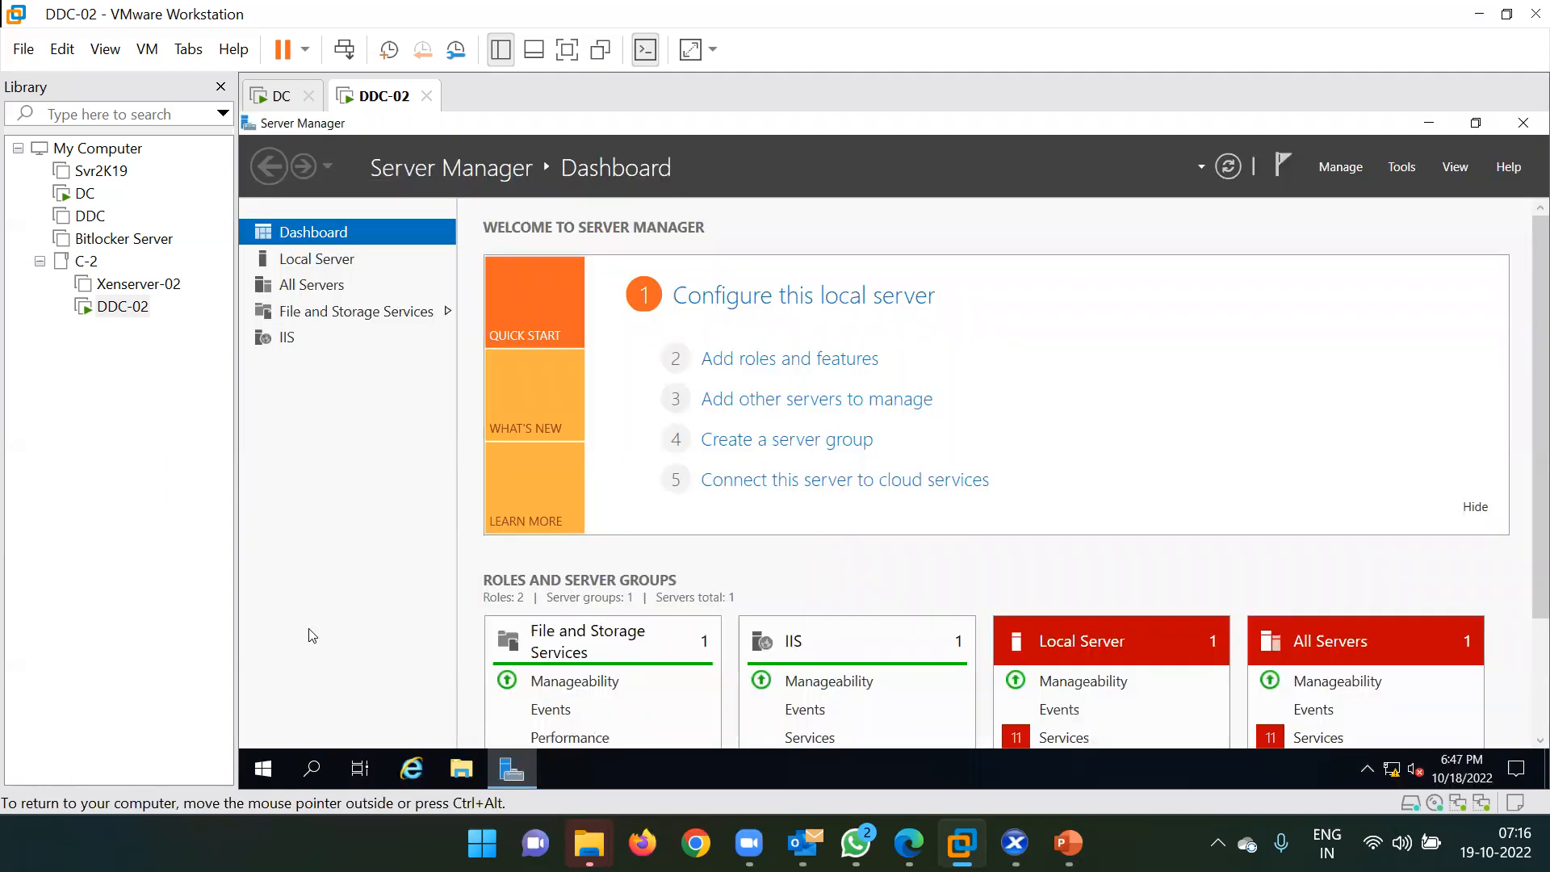
key("super")
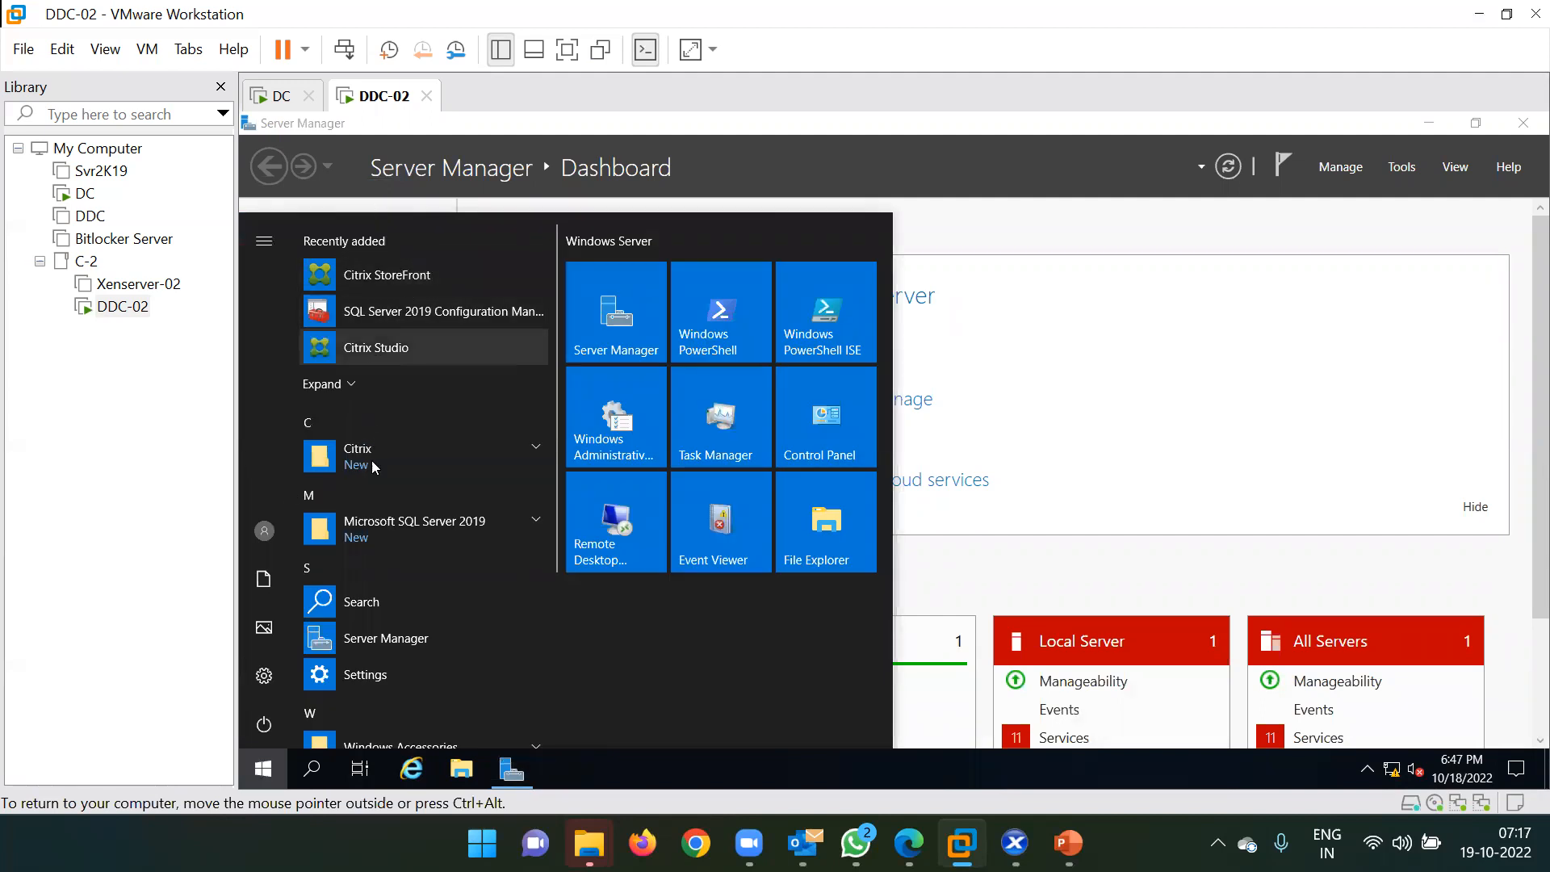
Launch the Citrix StoreFront console from Start, approve UAC, and maximize it.
left_click(396, 275)
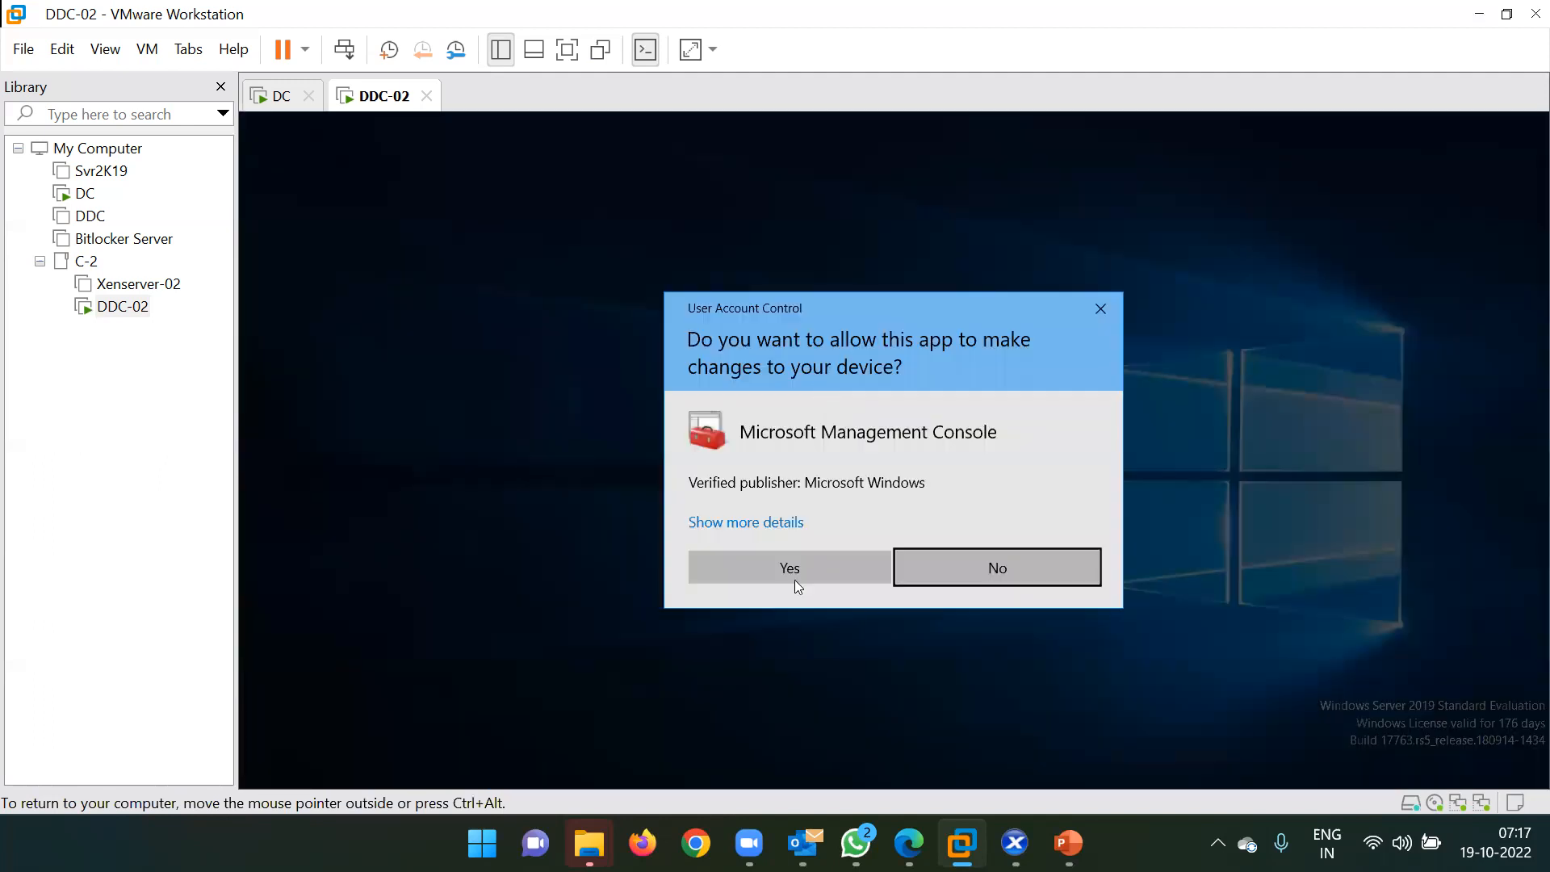
left_click(803, 567)
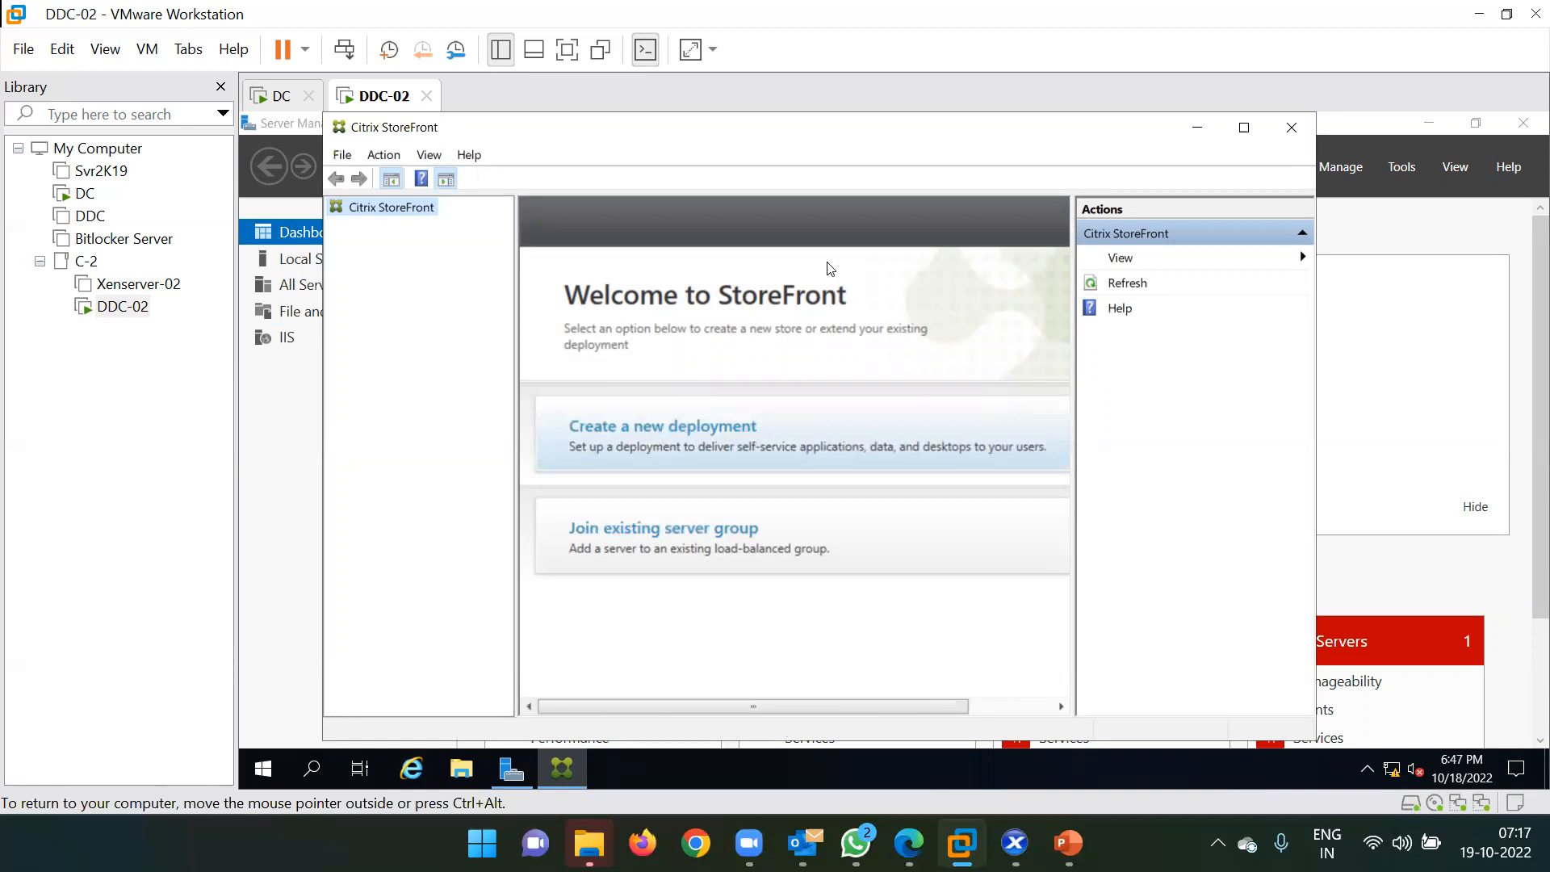
left_click(1245, 129)
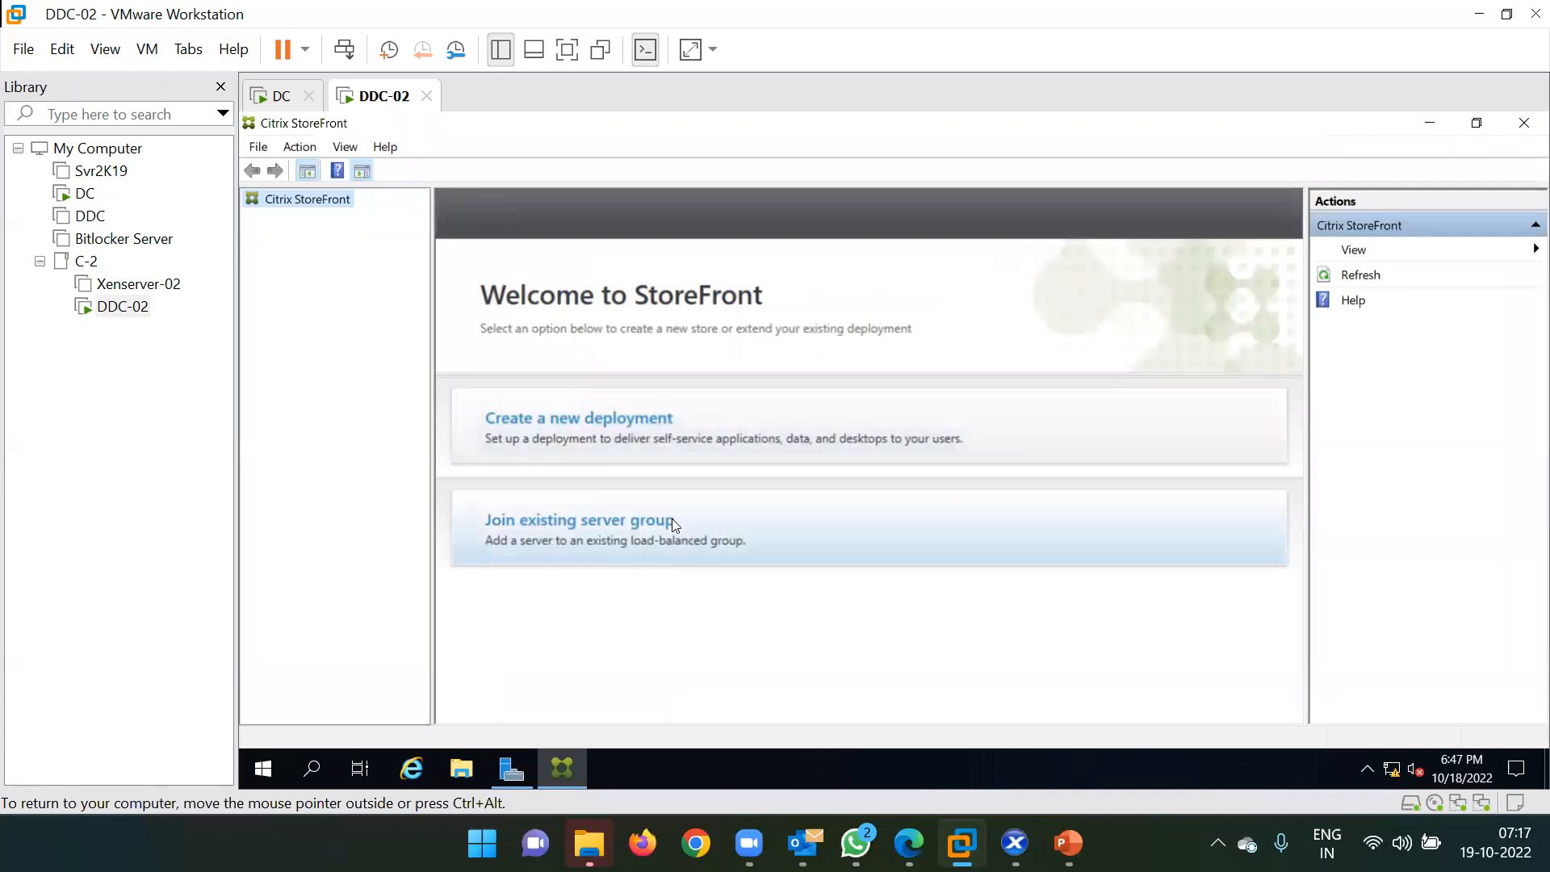
left_click(736, 448)
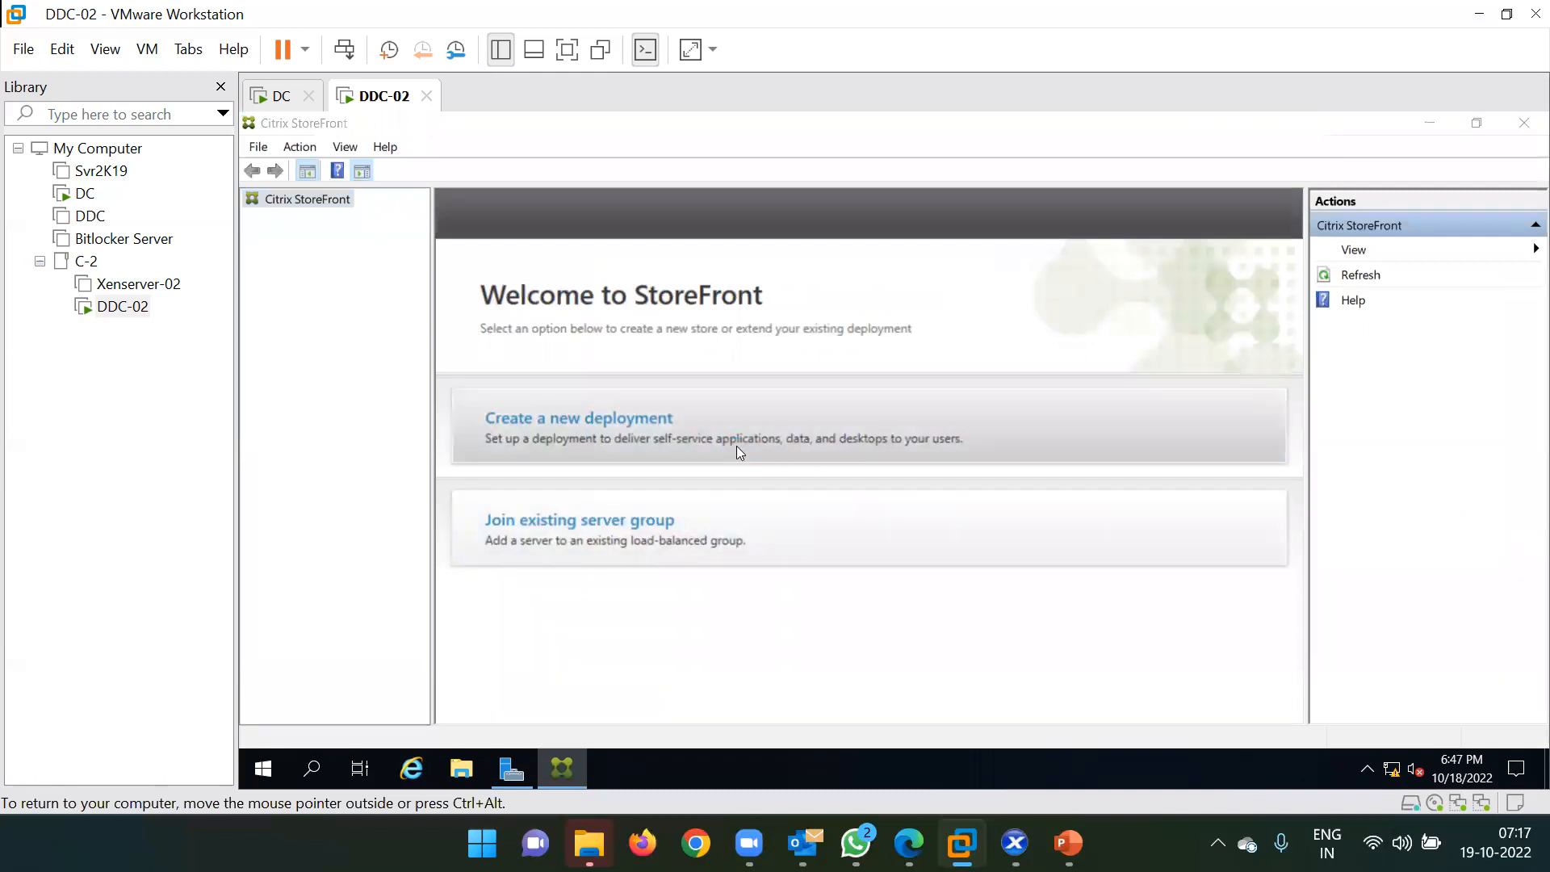
left_click(793, 326)
key("shift+Left")
key("shift+Left")
key("shift+Left")
key("shift+Left")
key("shift+Left")
key("shift+Left")
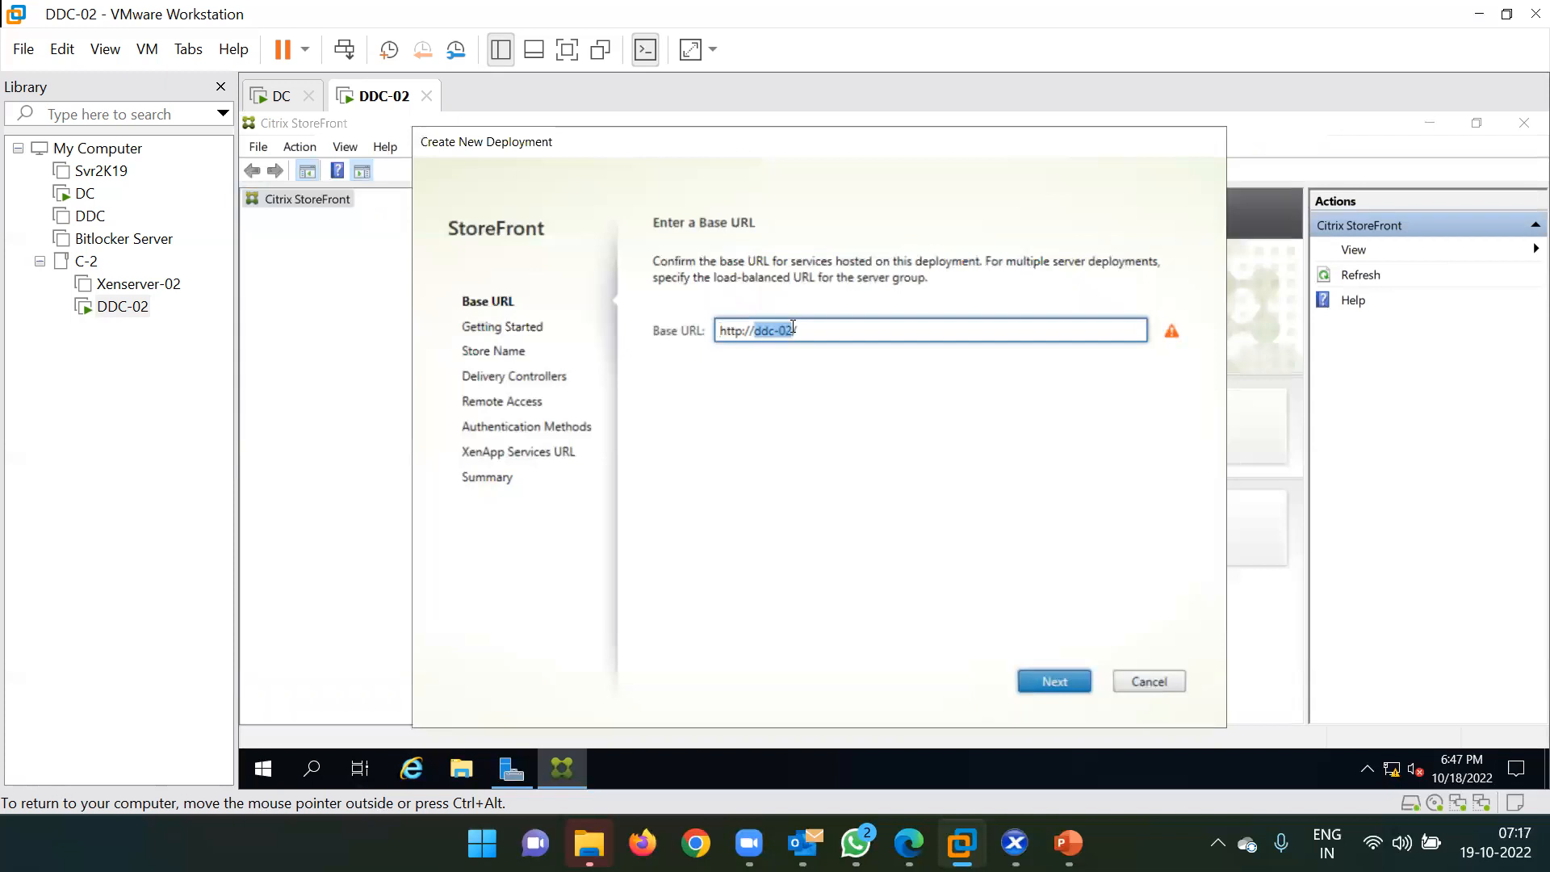
left_click(830, 337)
left_click(1038, 681)
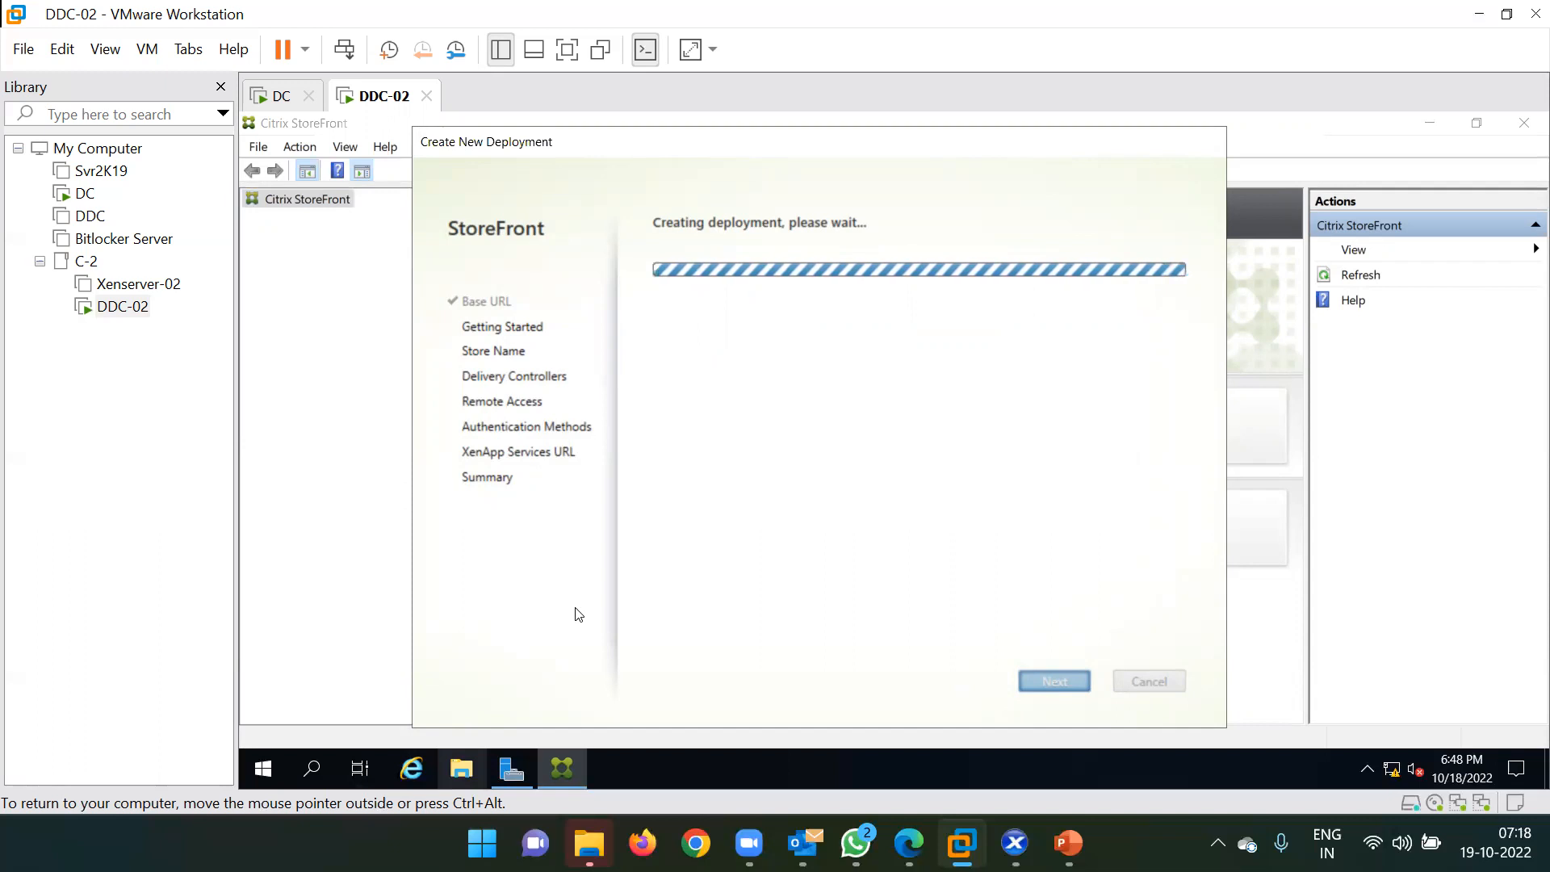
key("super+e")
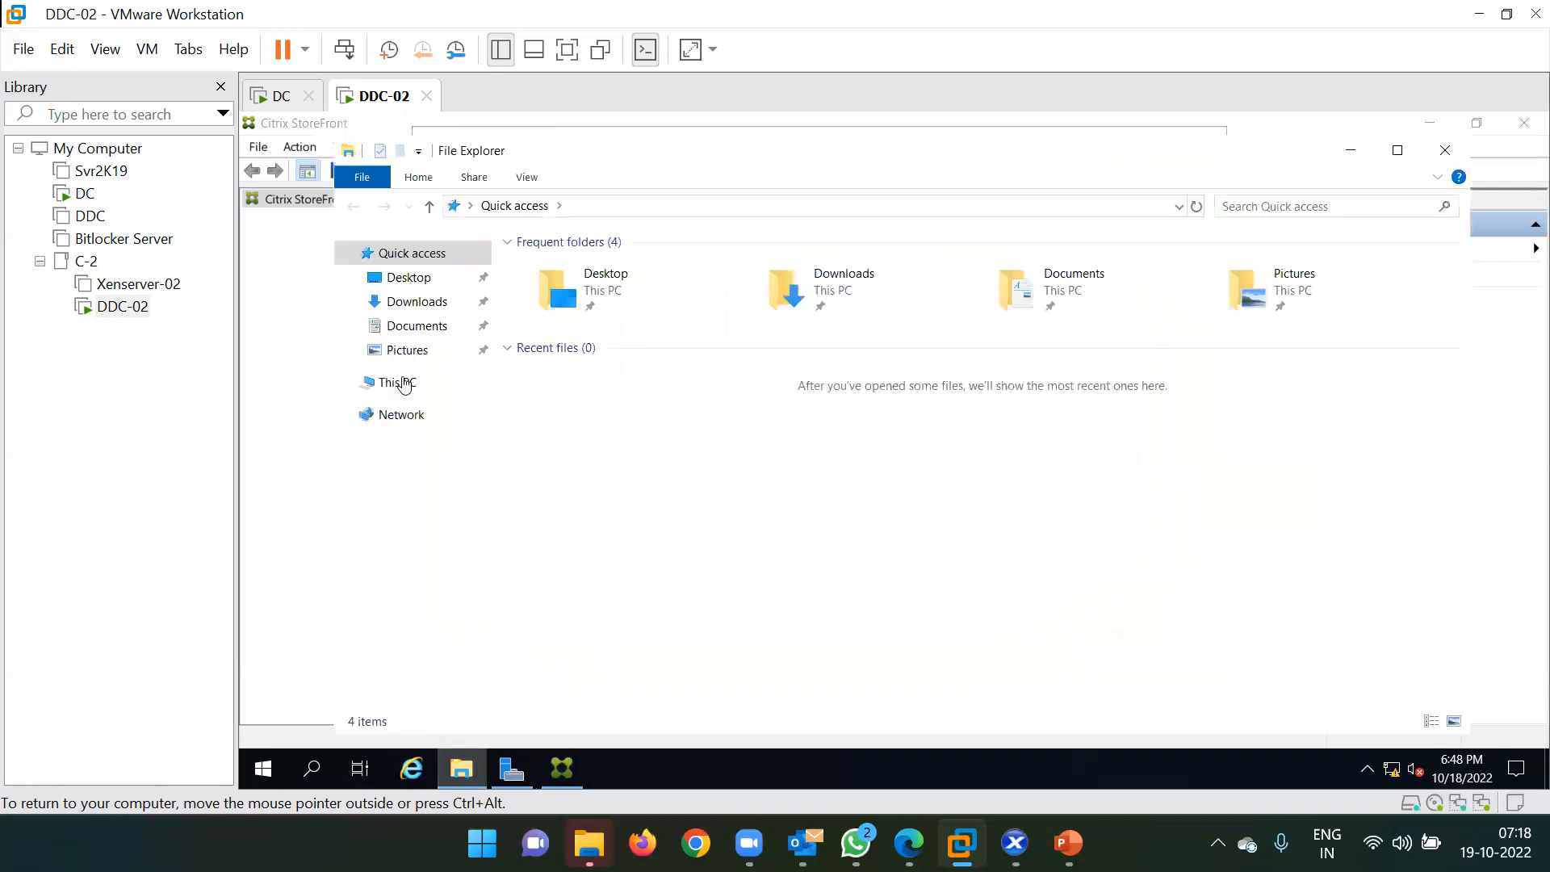
left_click(406, 385)
right_click(404, 384)
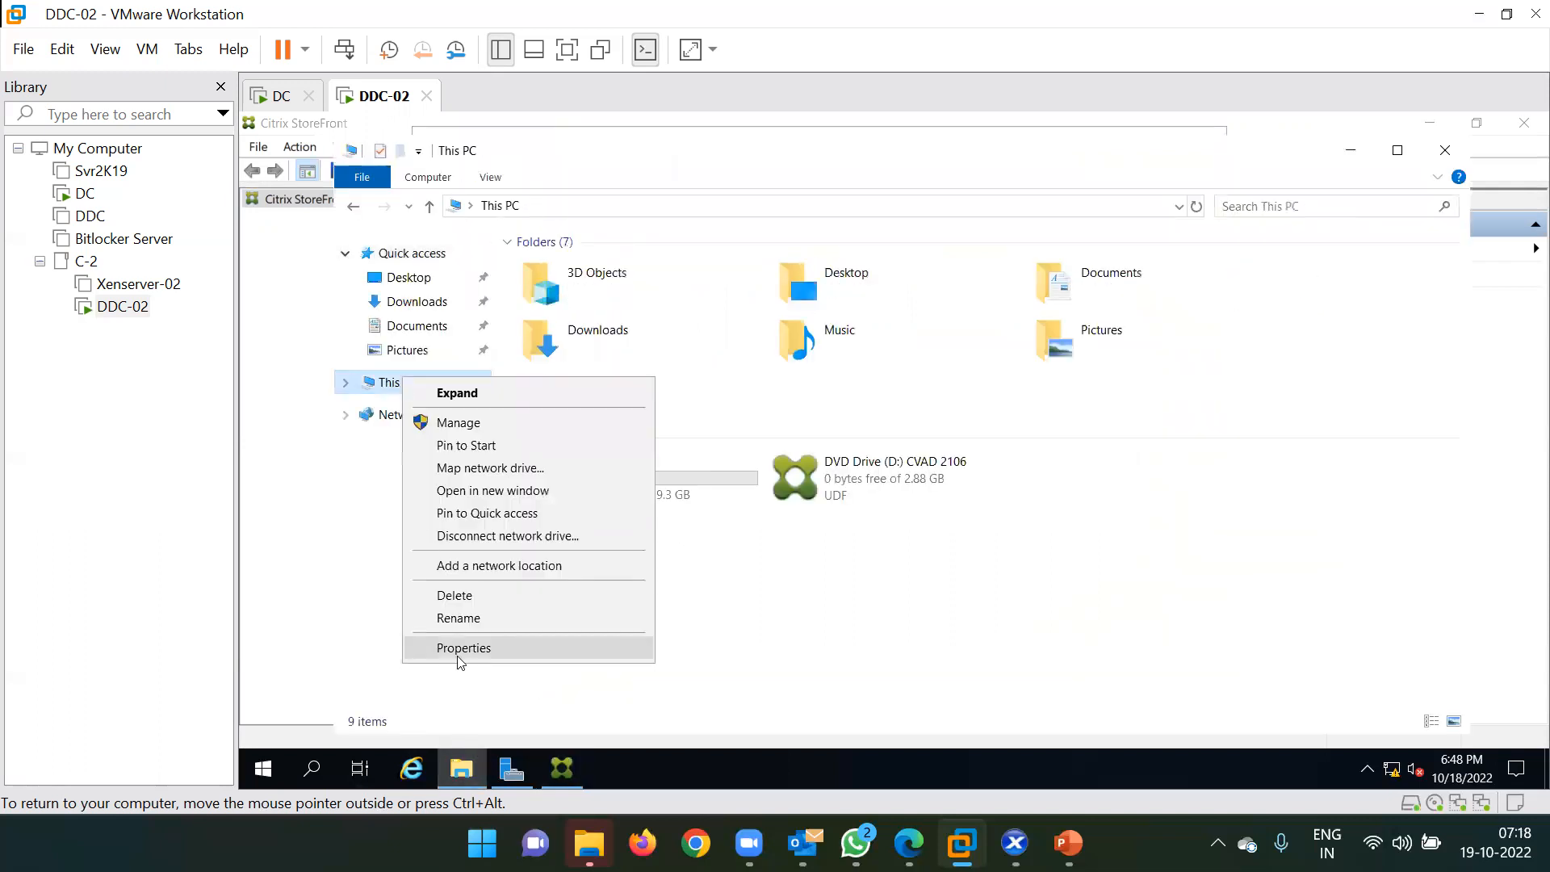
left_click(461, 649)
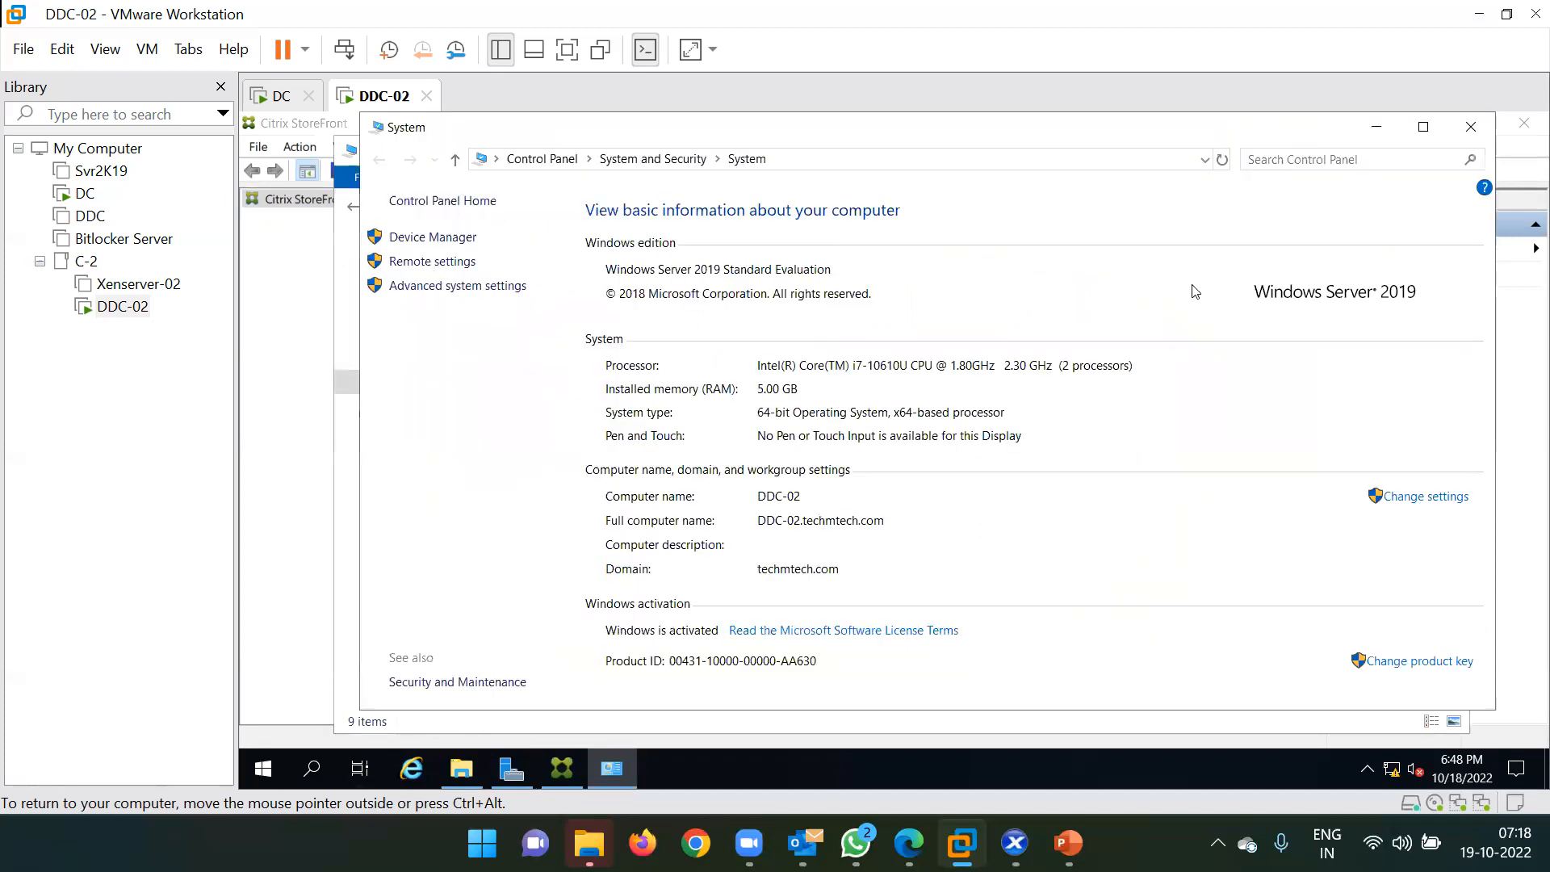
left_click(1471, 127)
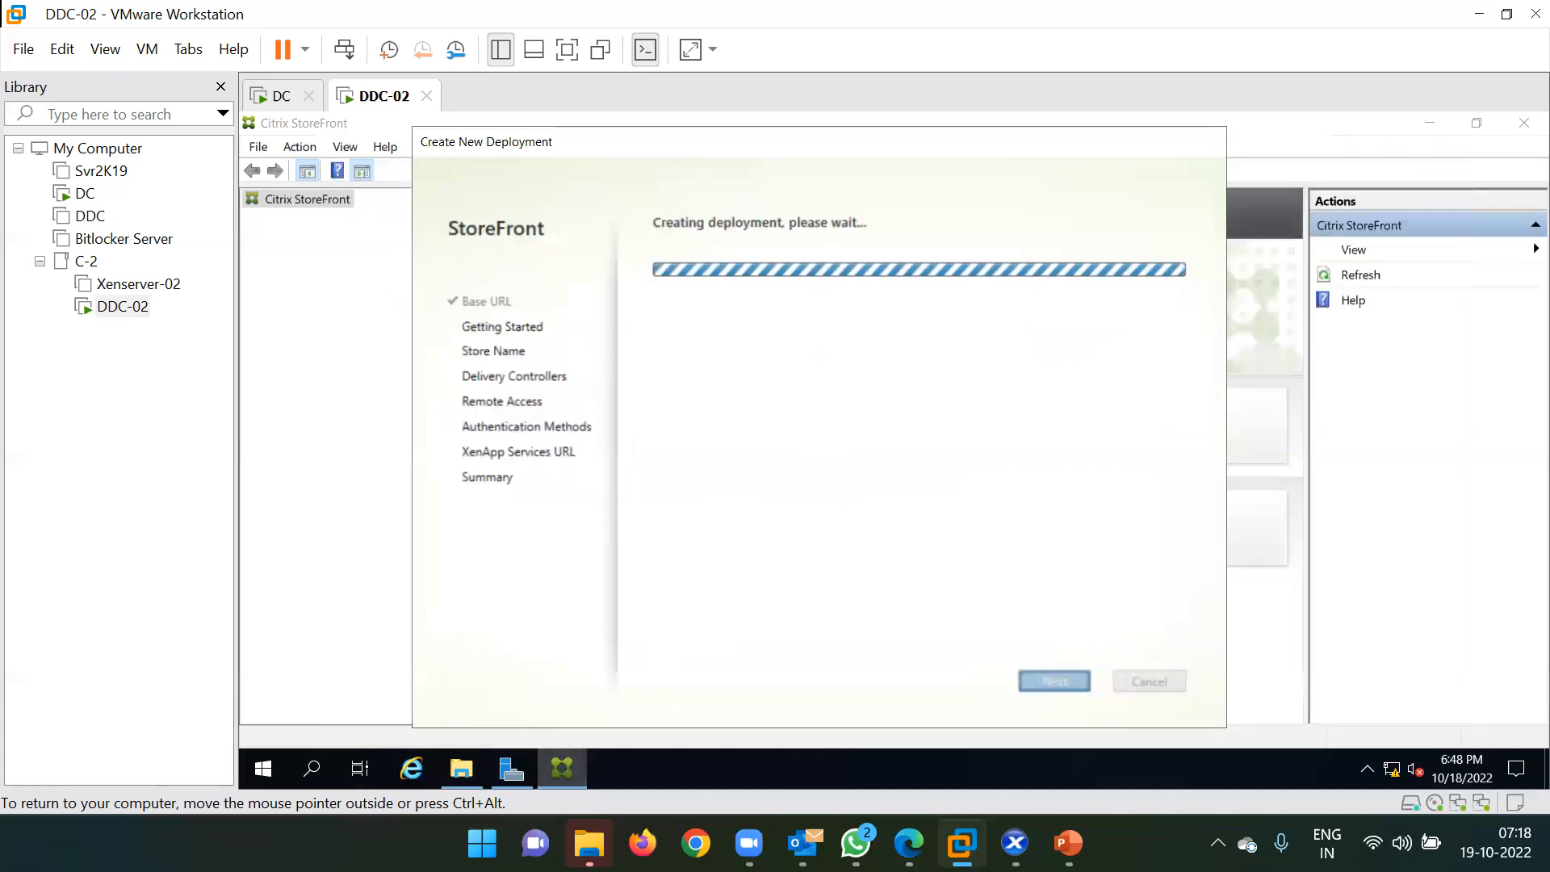
Move the deployment progress window aside while the deployment finishes.
left_click_drag(759, 139, 848, 127)
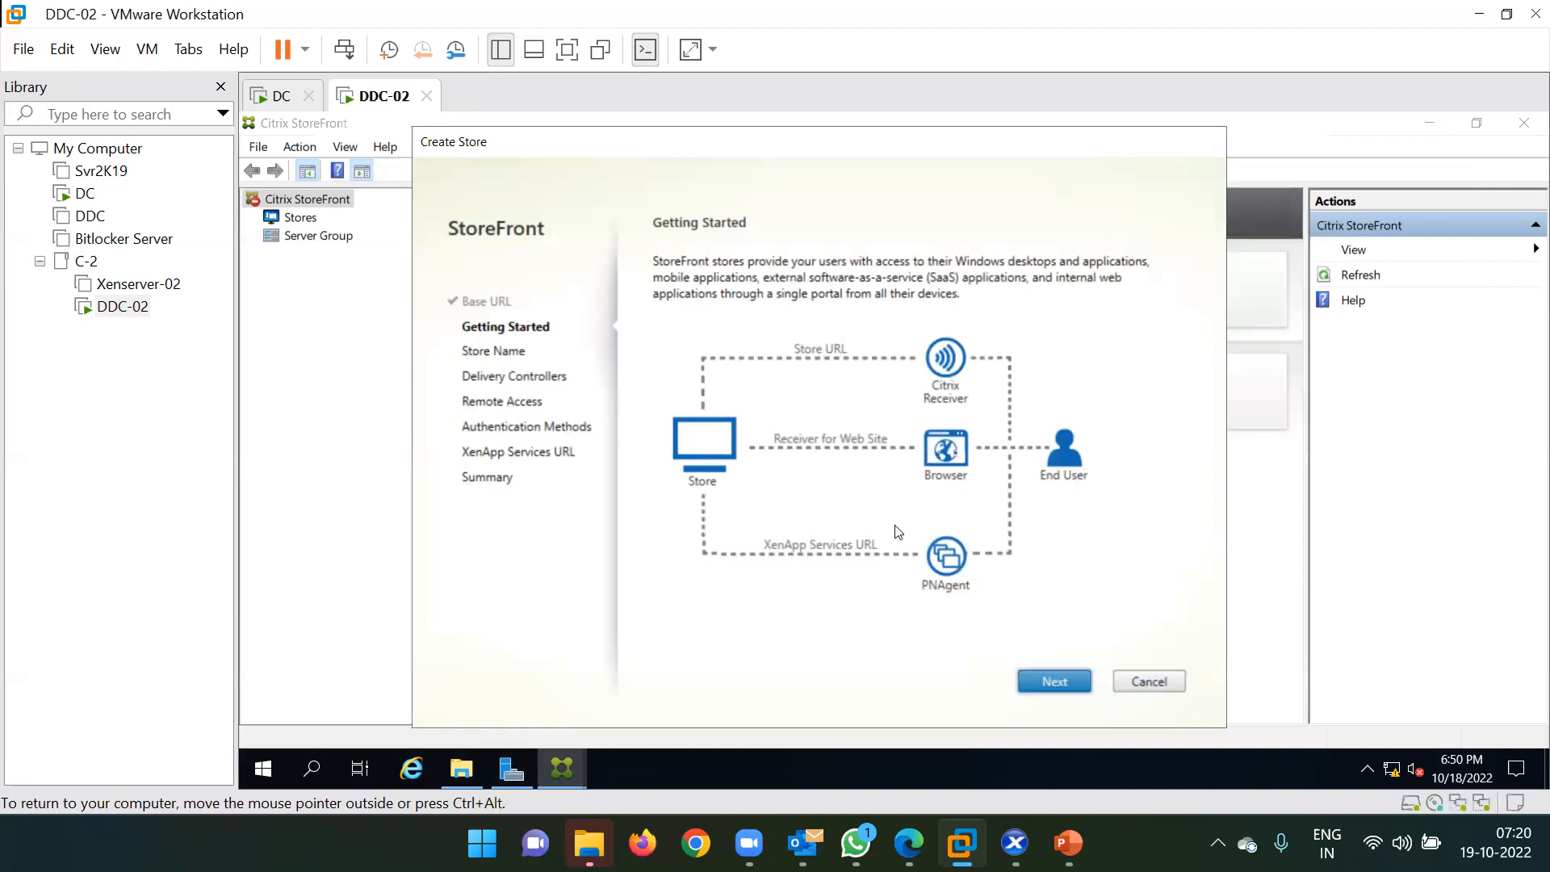
Enter Indore-Office as the store name and advance to the Delivery Controllers step.
left_click(1065, 682)
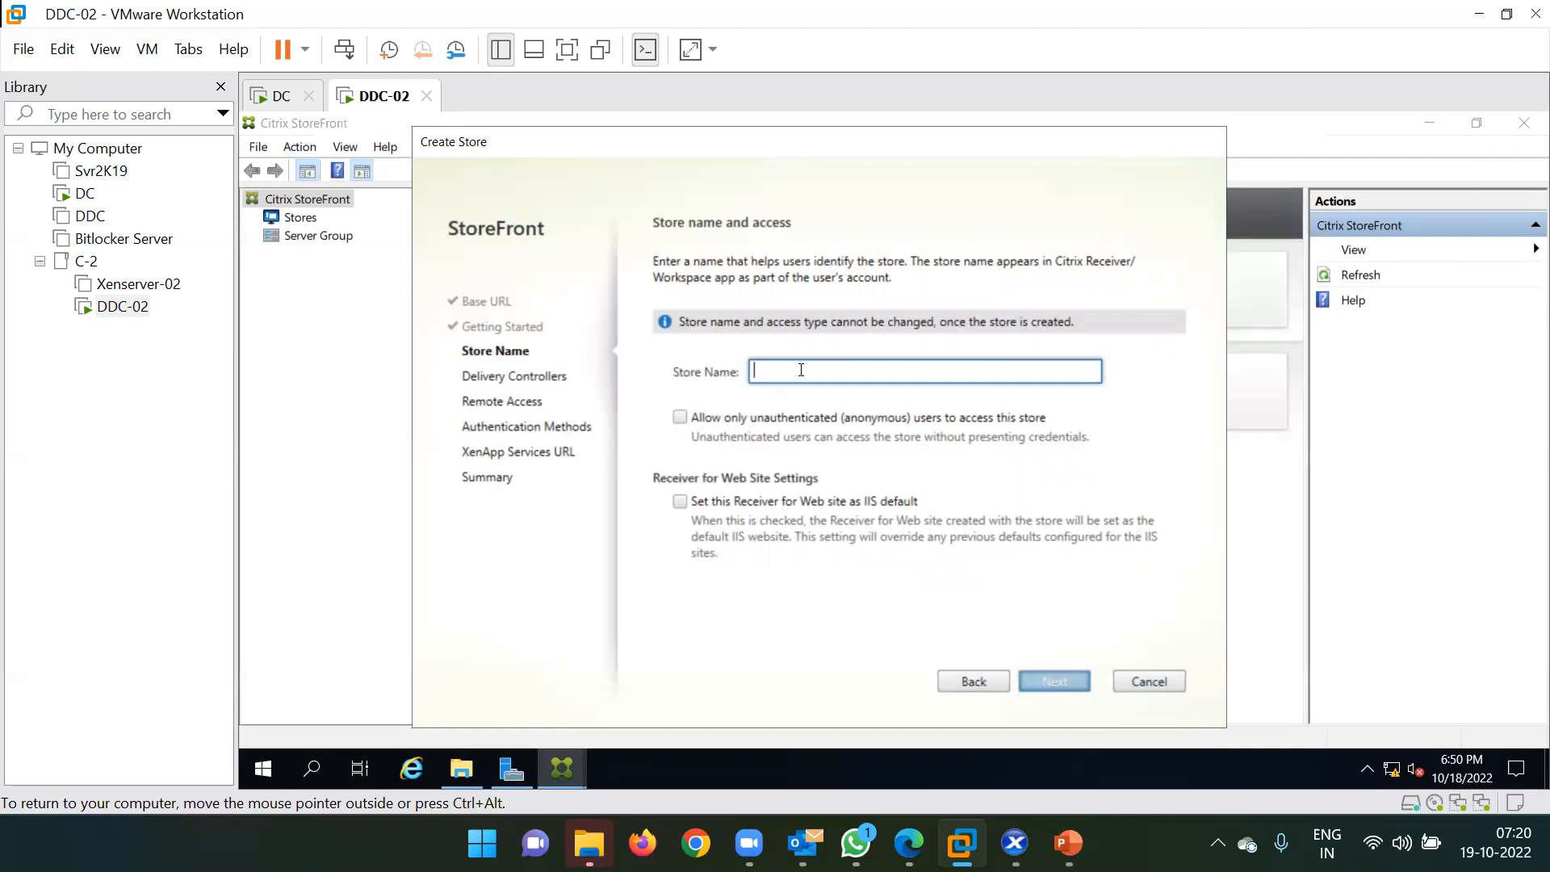
type("Ind")
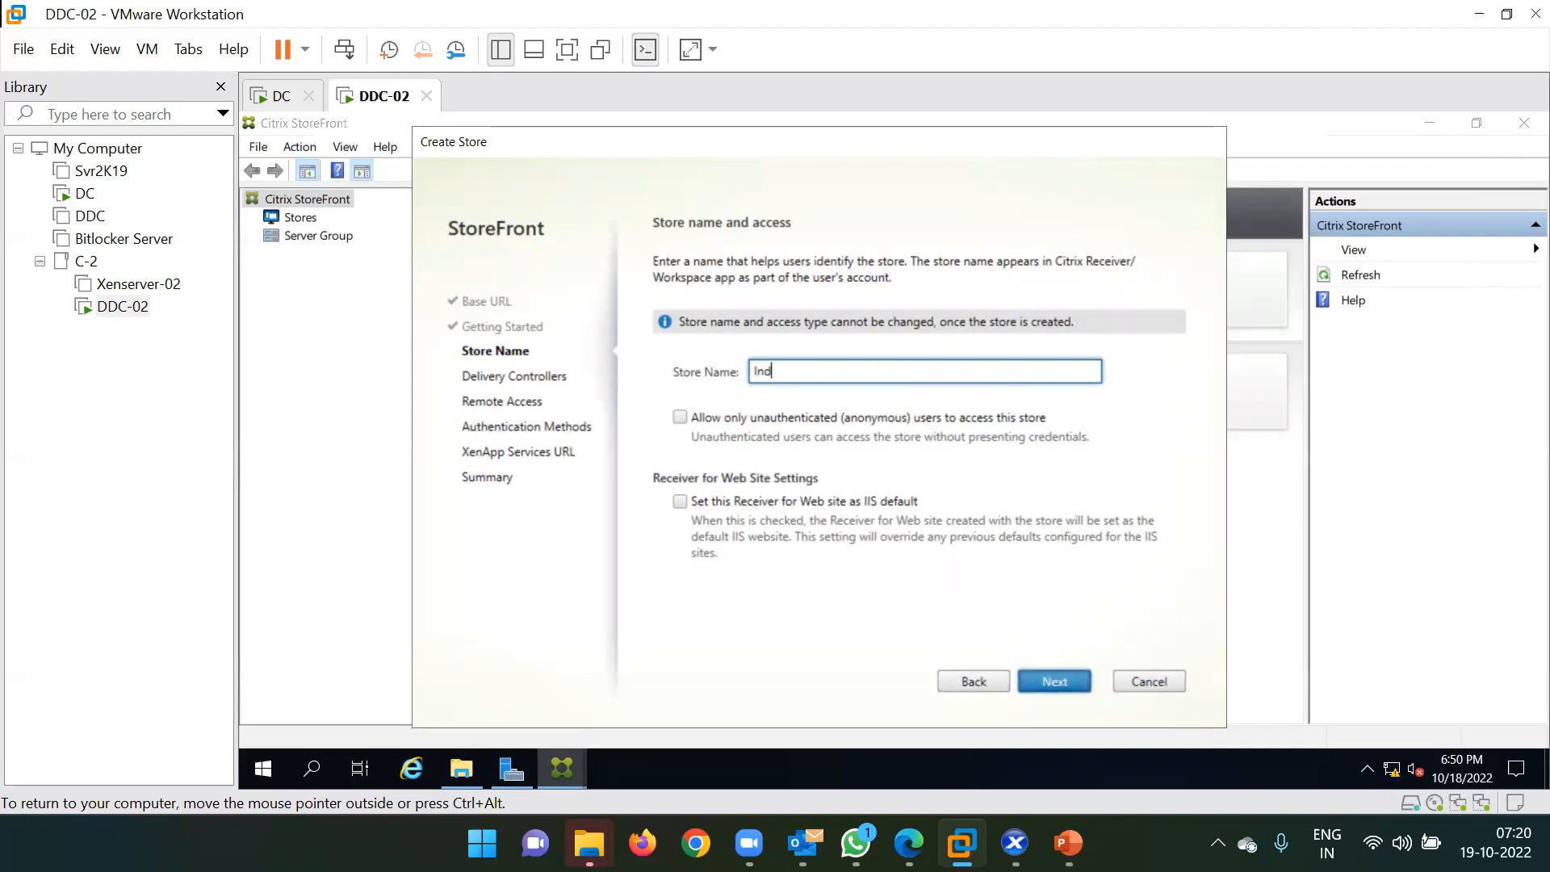
type("ore-O")
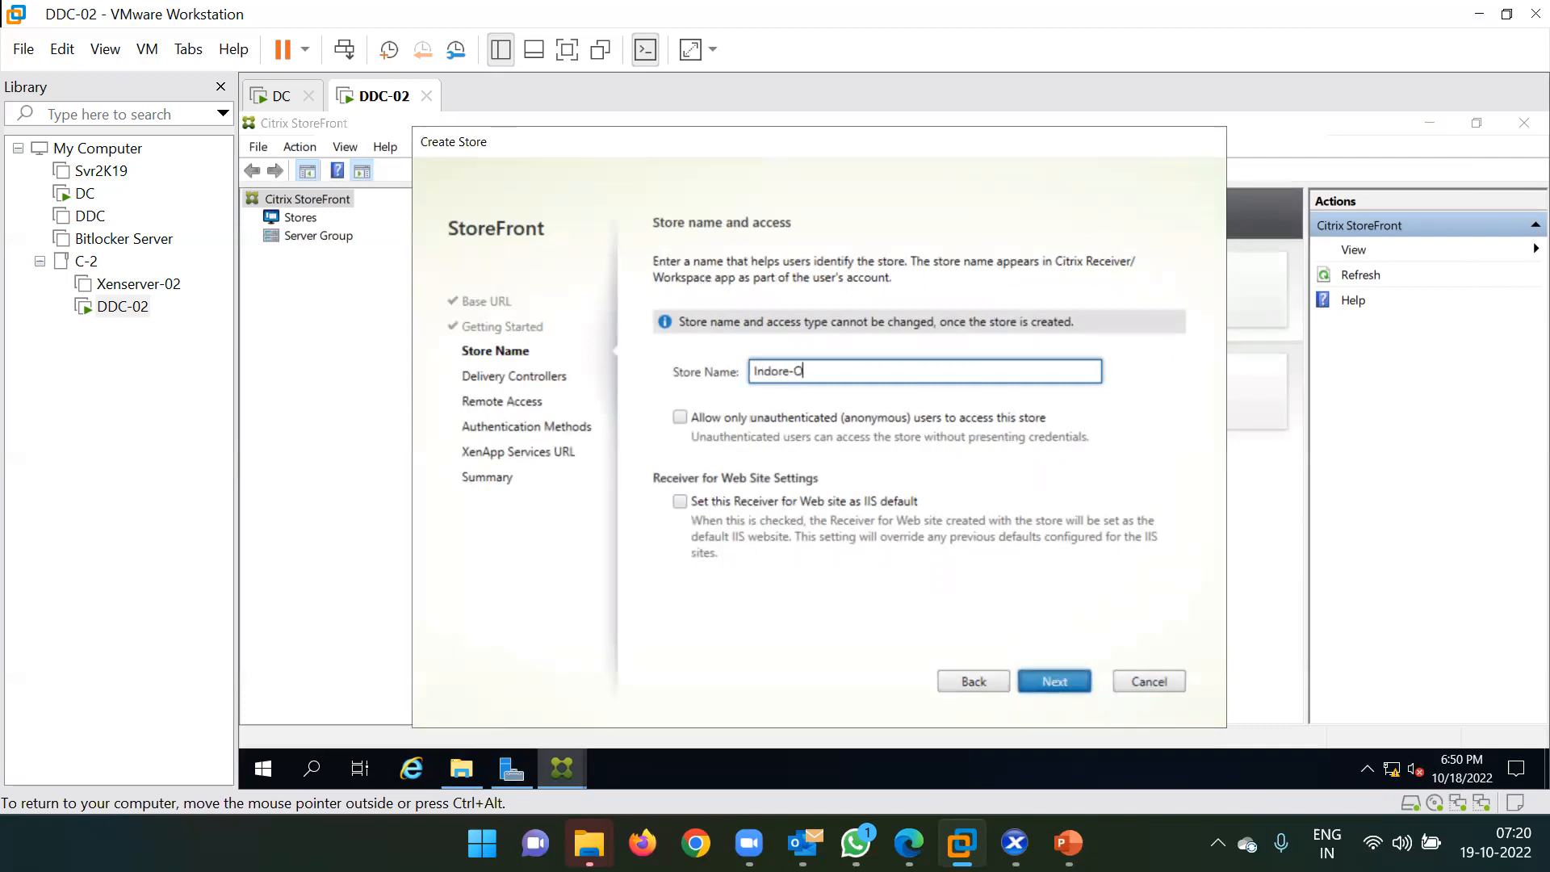
type("ffice")
left_click(962, 687)
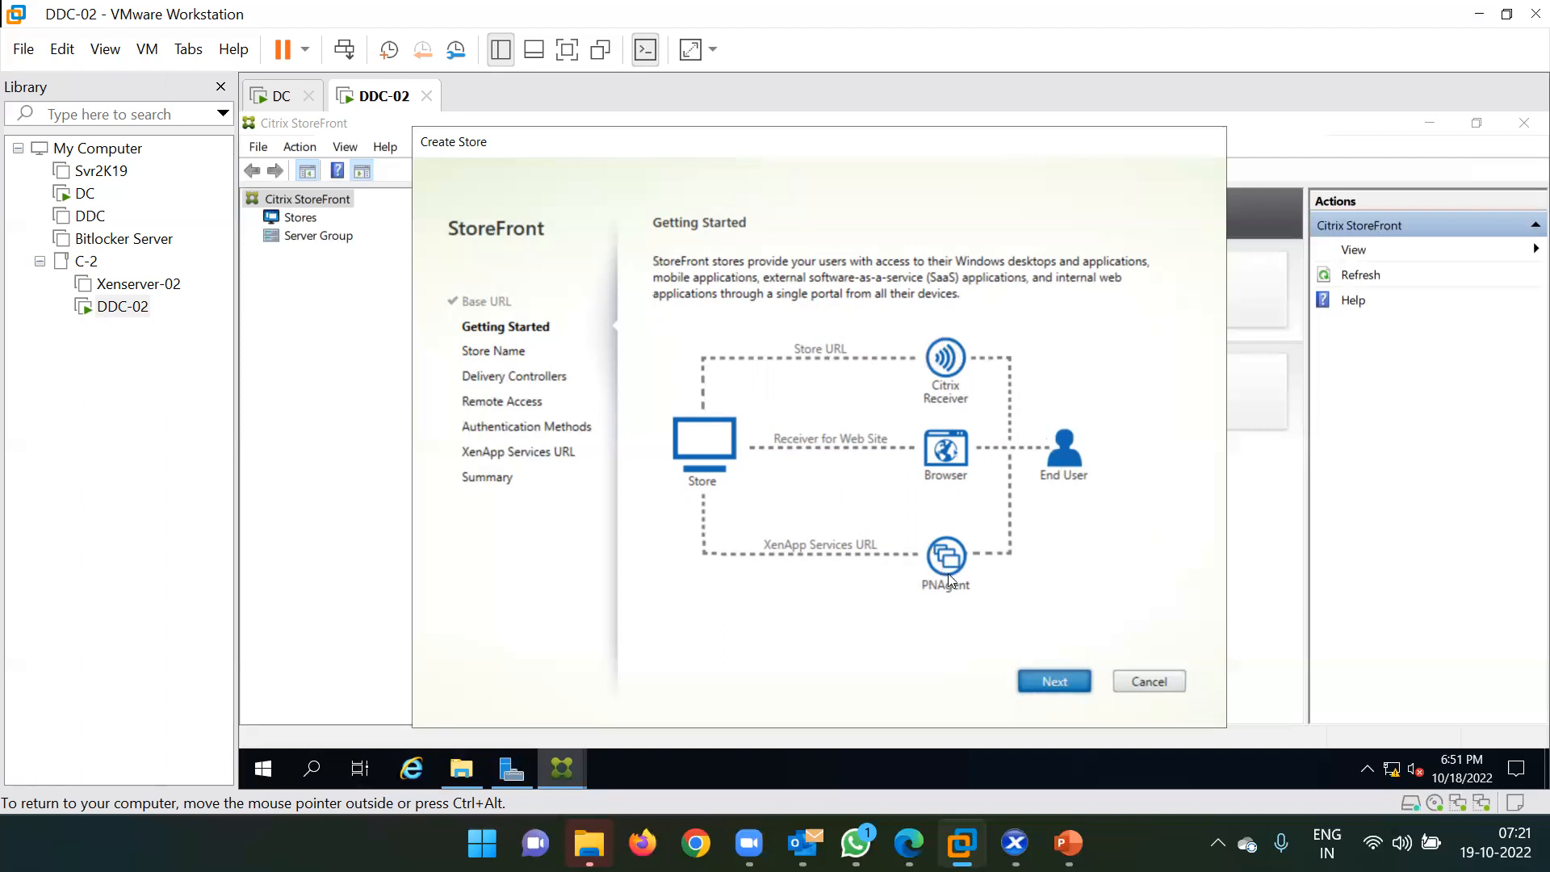
left_click(1047, 682)
left_click(982, 680)
left_click(1072, 680)
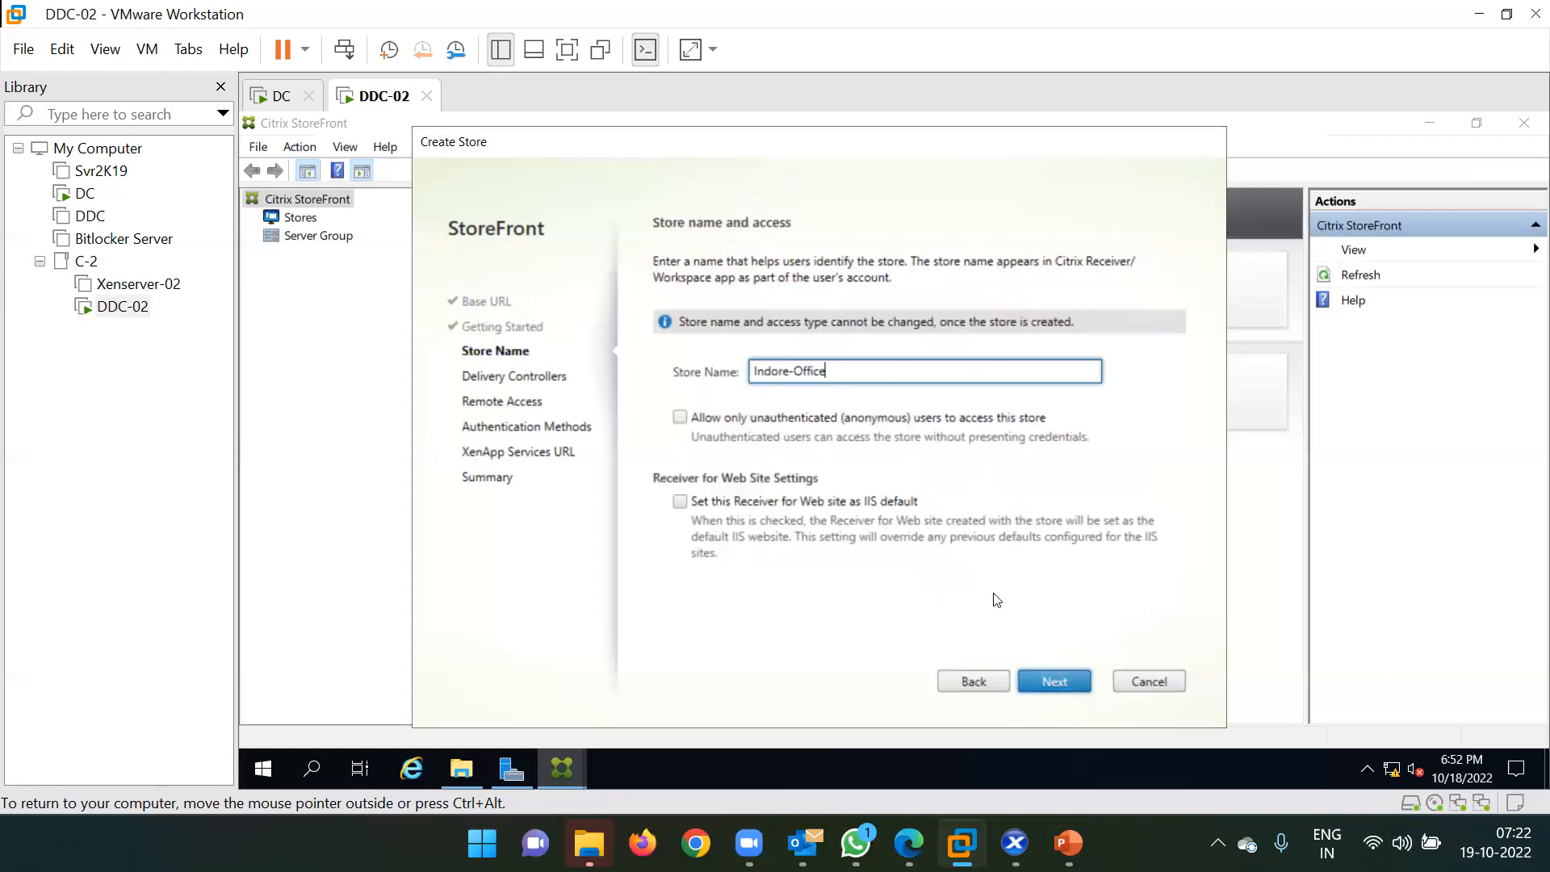
left_click(1058, 683)
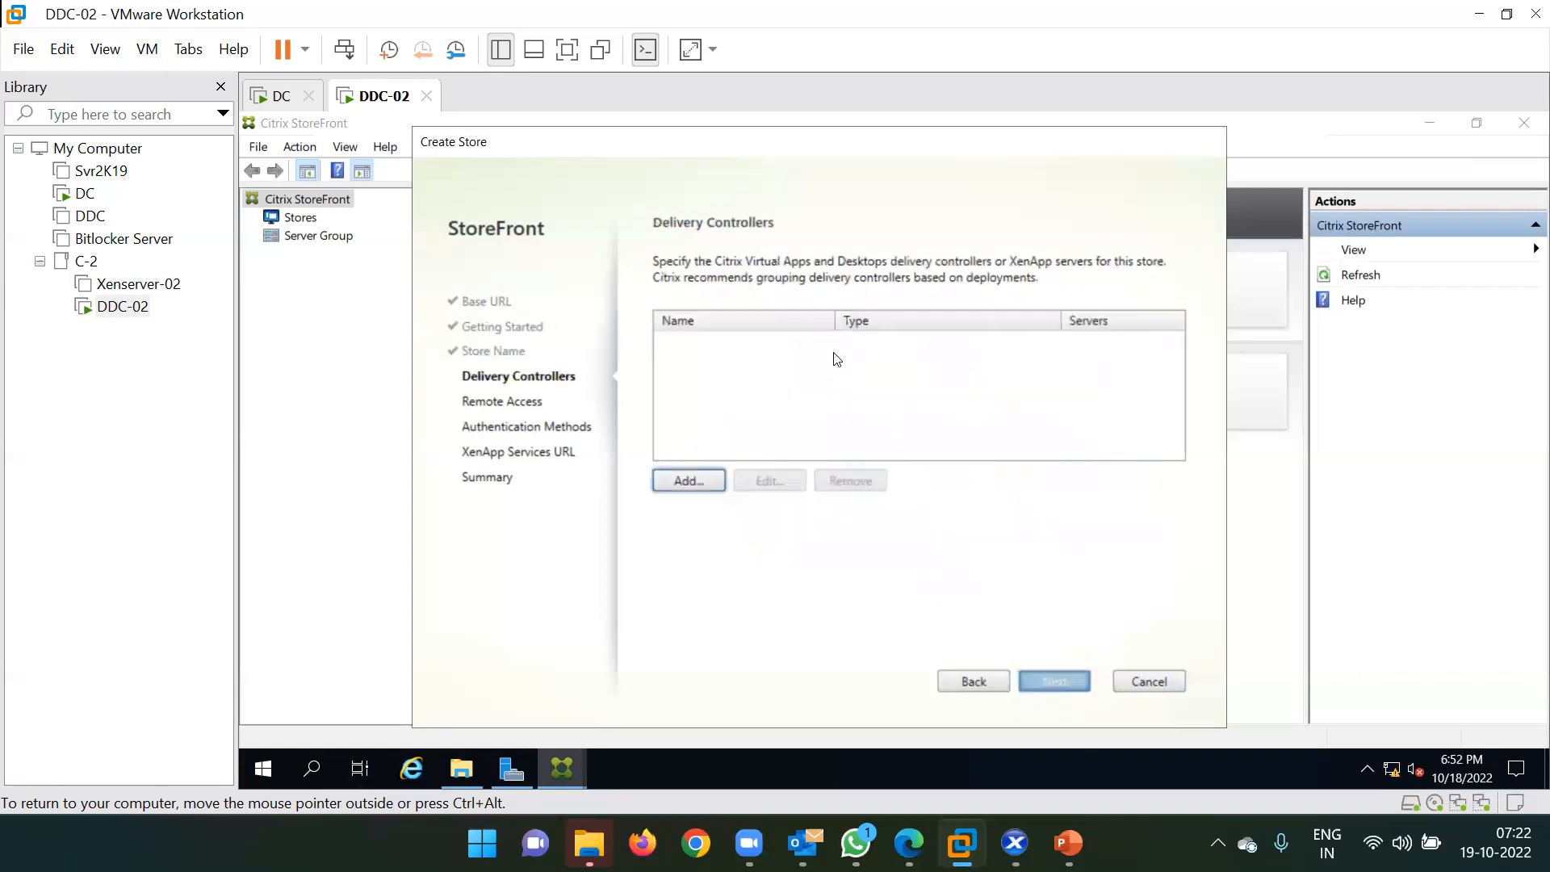
Add delivery controller 'Controller' with server ddc-02.techmtech.com using HTTP transport on port 80.
left_click(689, 482)
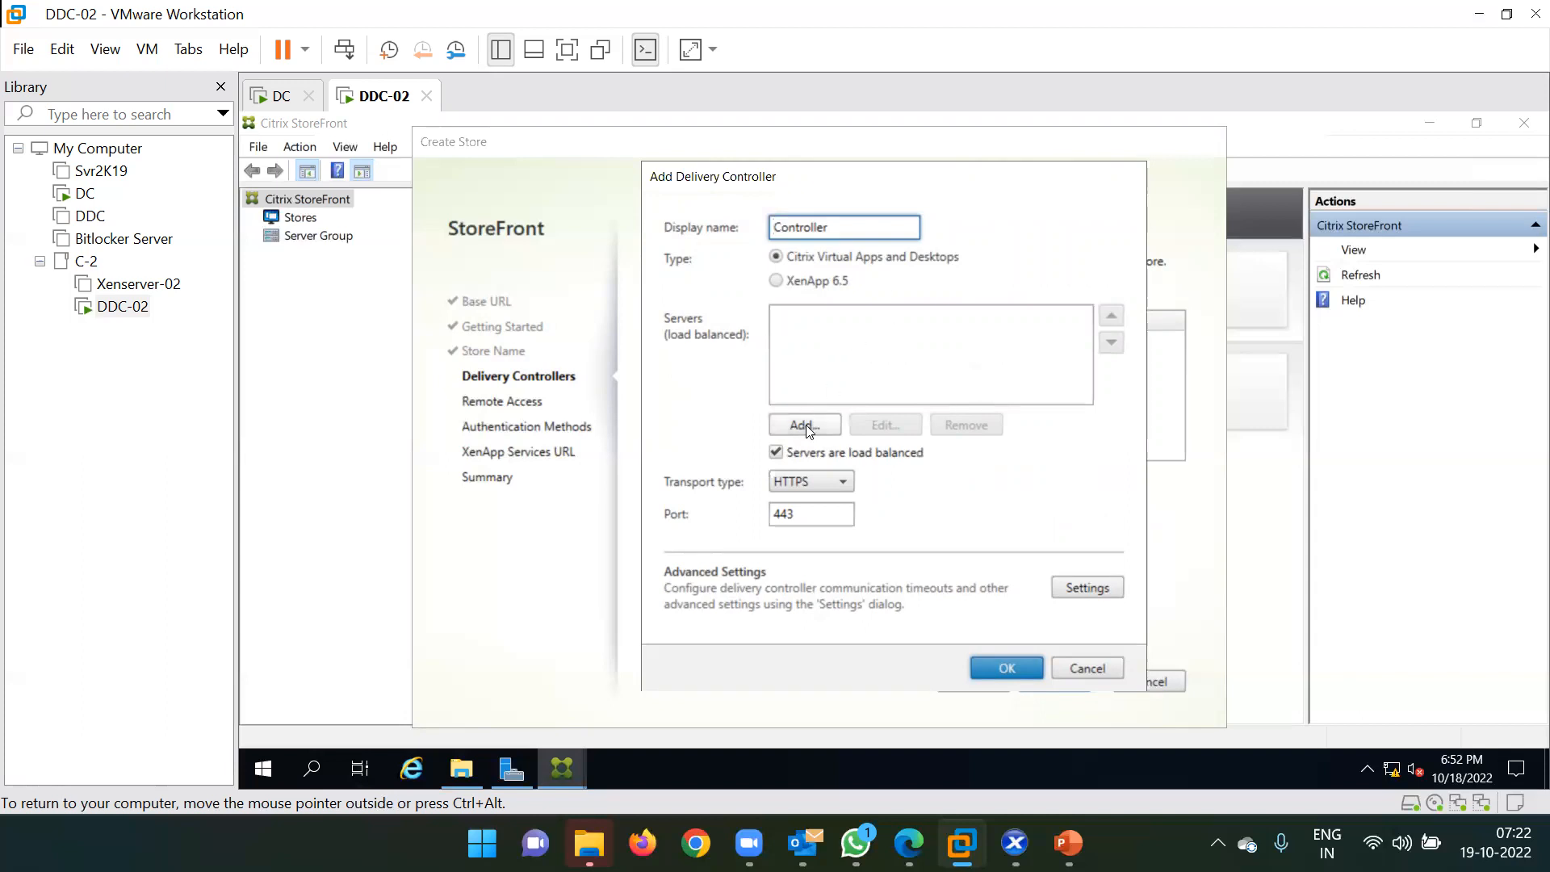
left_click(806, 425)
type("ddc-02.tech")
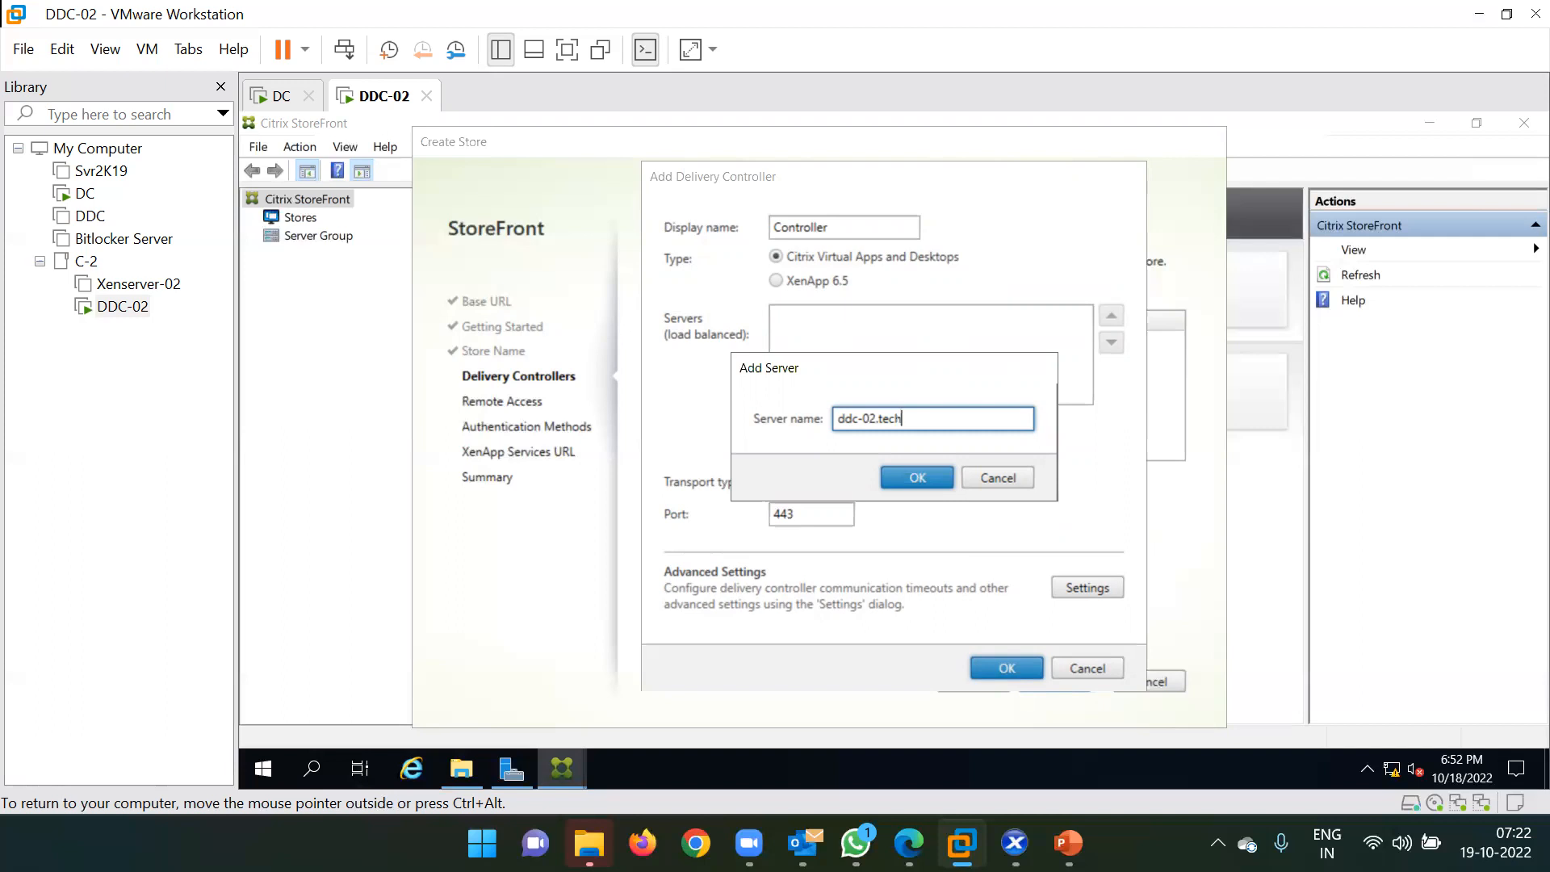
type("mtech.com")
left_click(902, 473)
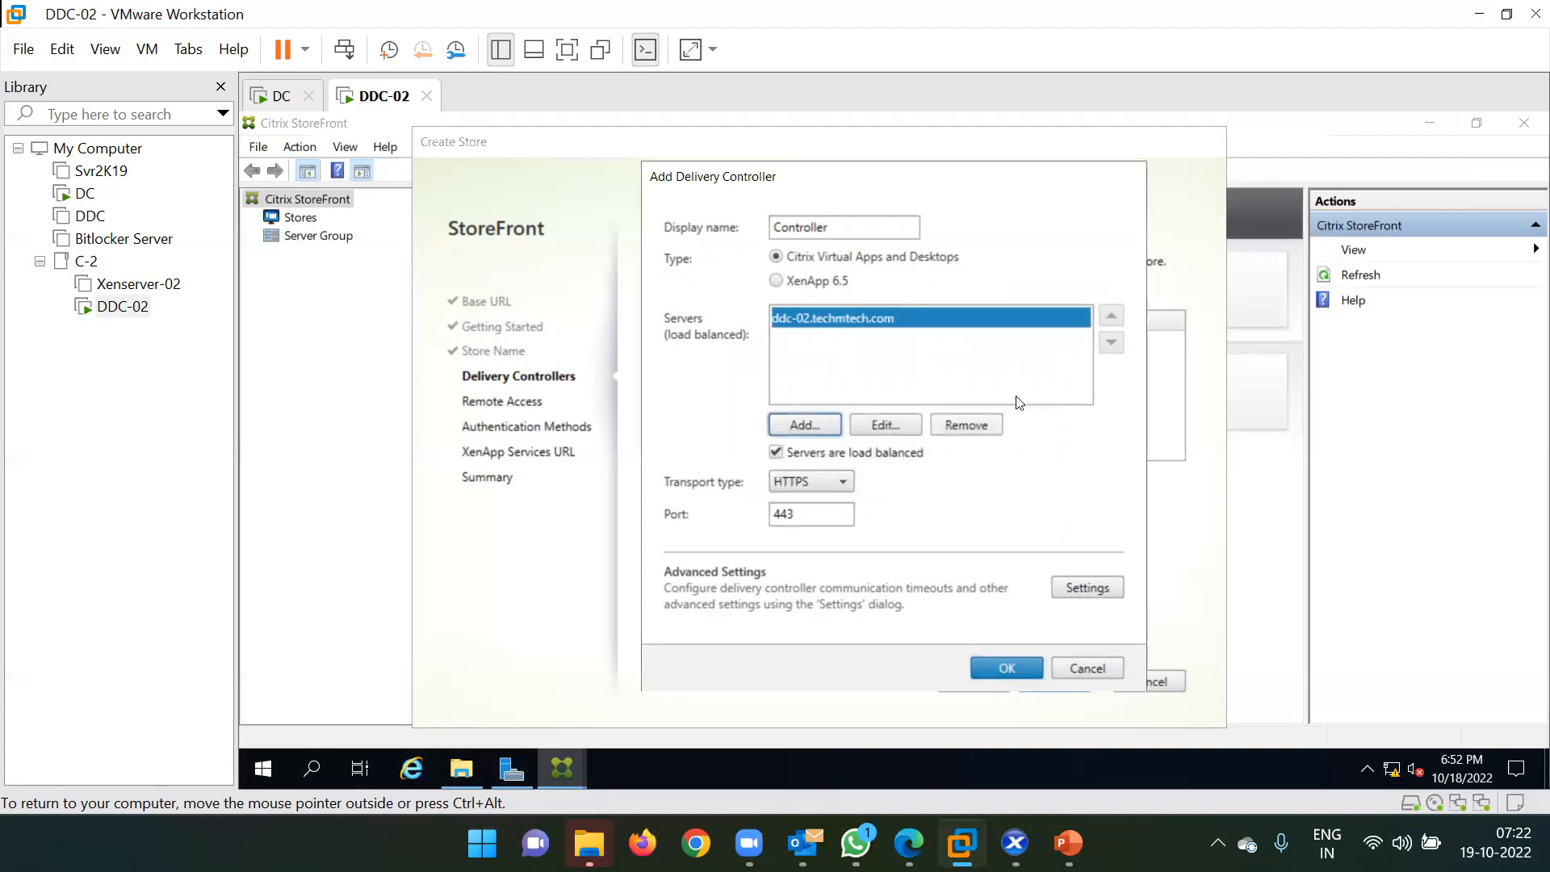
left_click(819, 483)
left_click(797, 509)
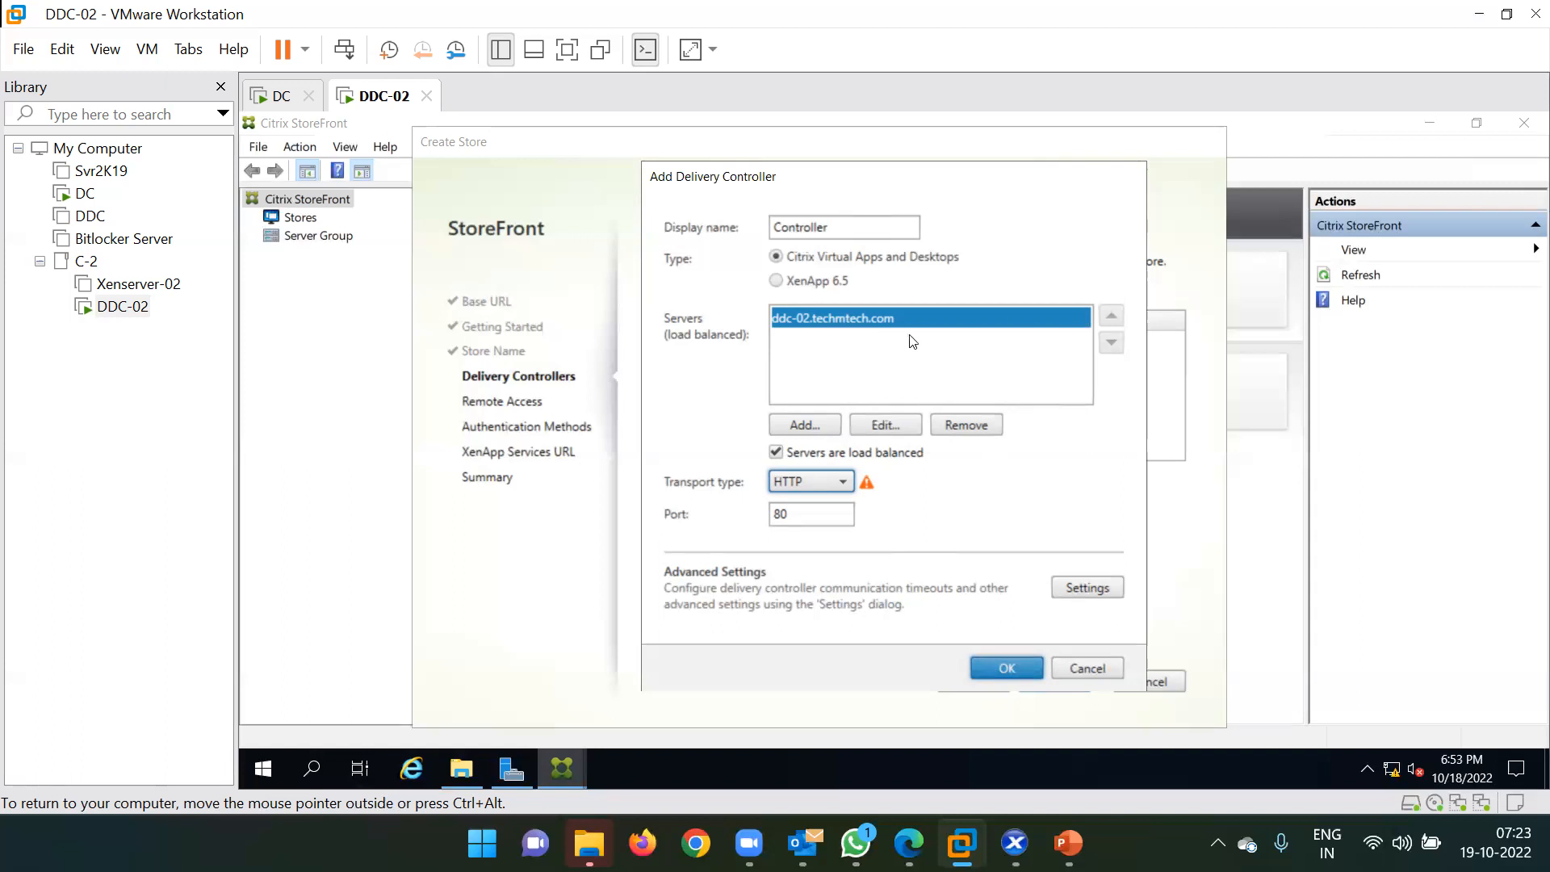
left_click(1009, 668)
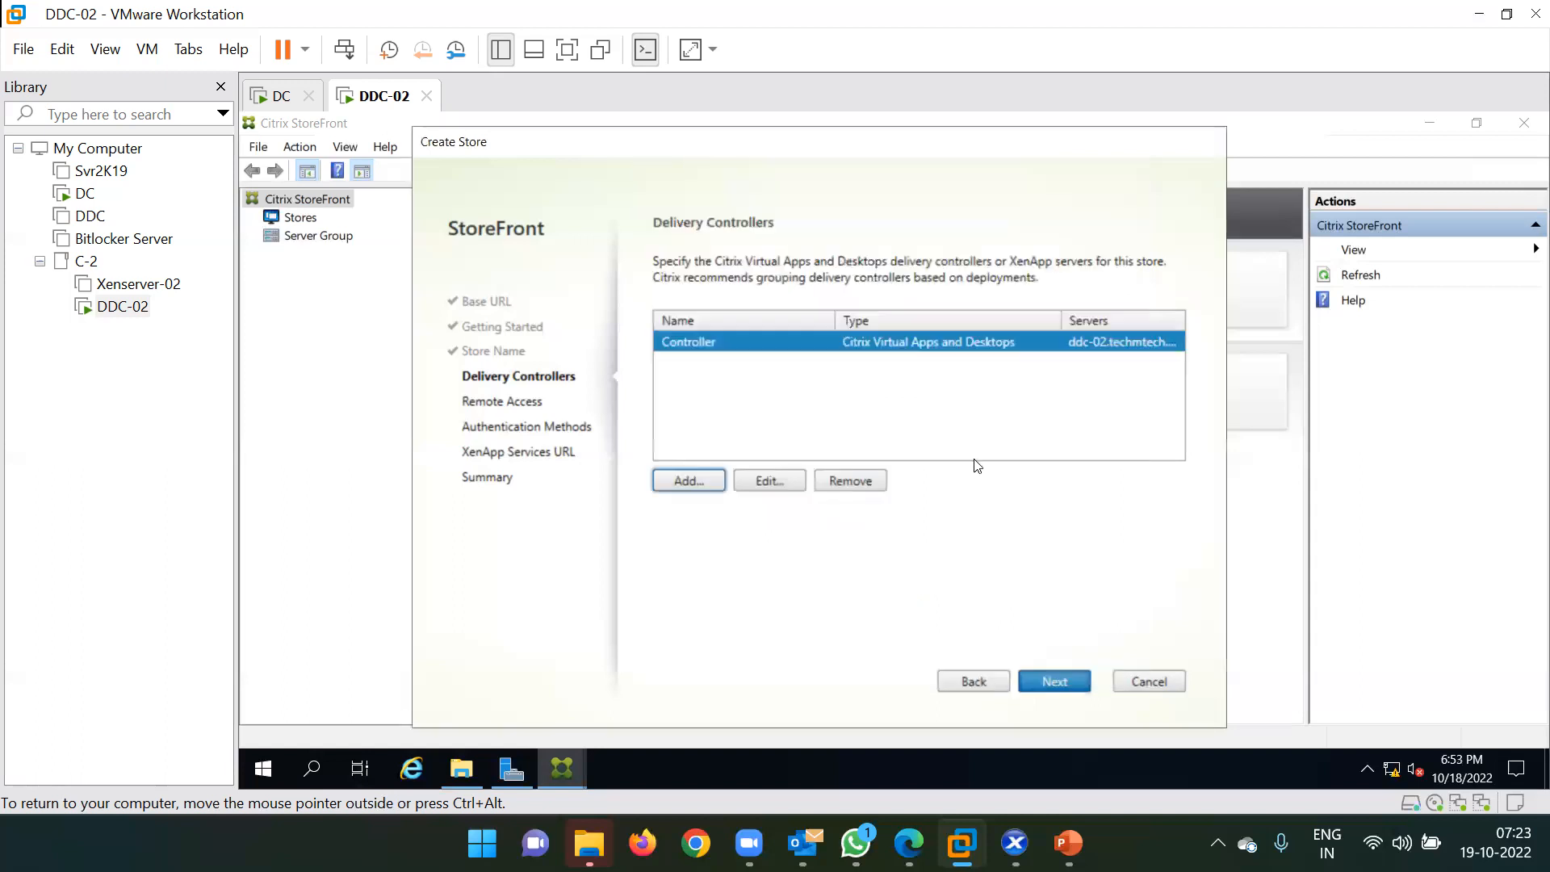
Review the Controller settings unchanged and proceed to the Remote Access step.
left_click(1061, 680)
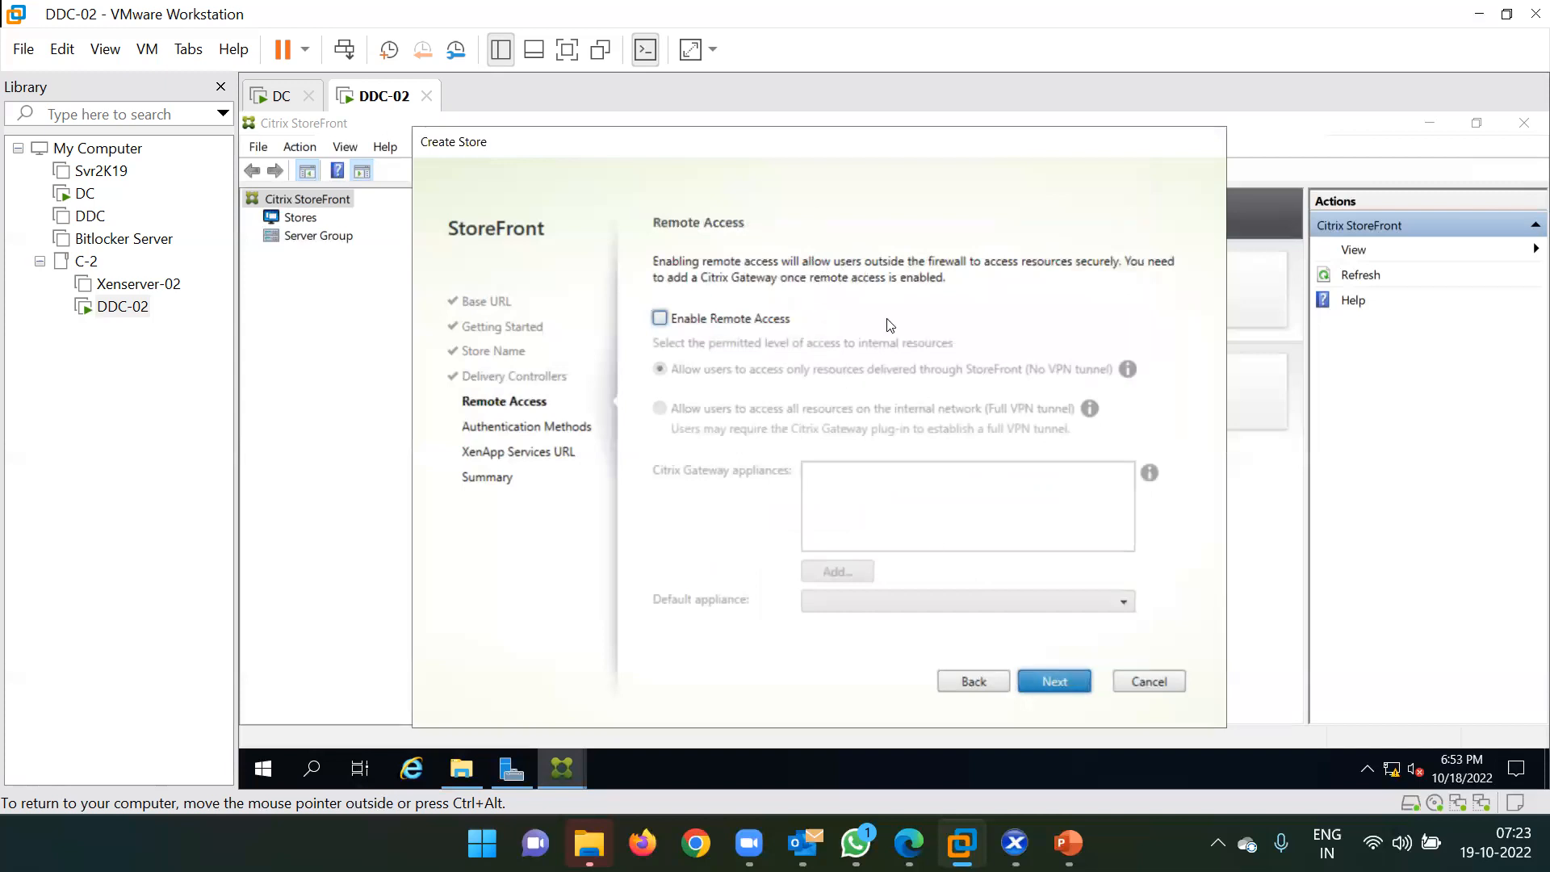
left_click(967, 683)
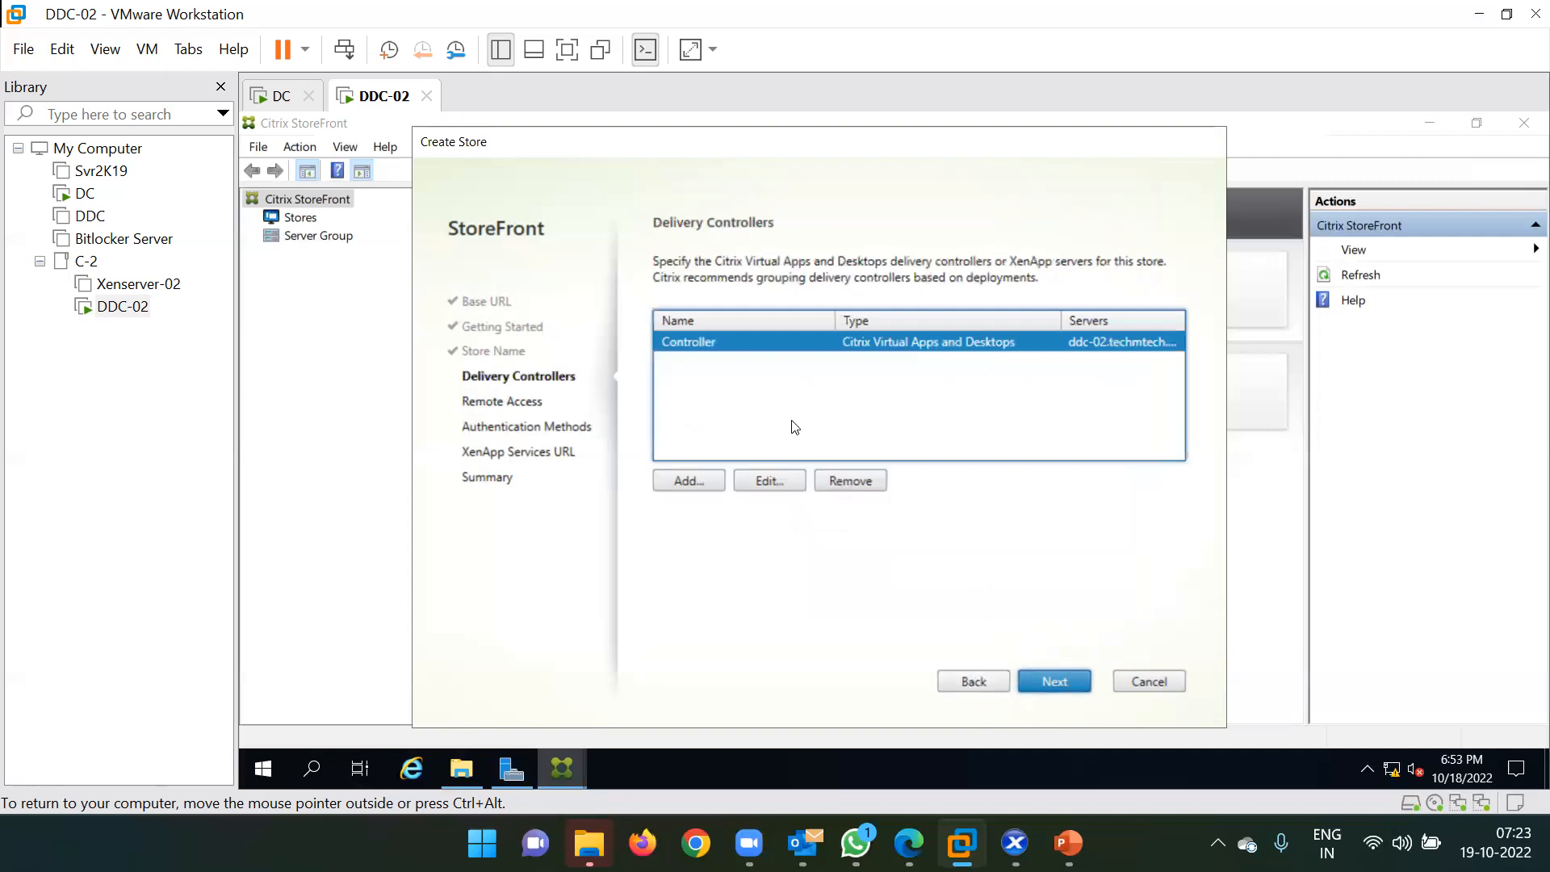
left_click(777, 483)
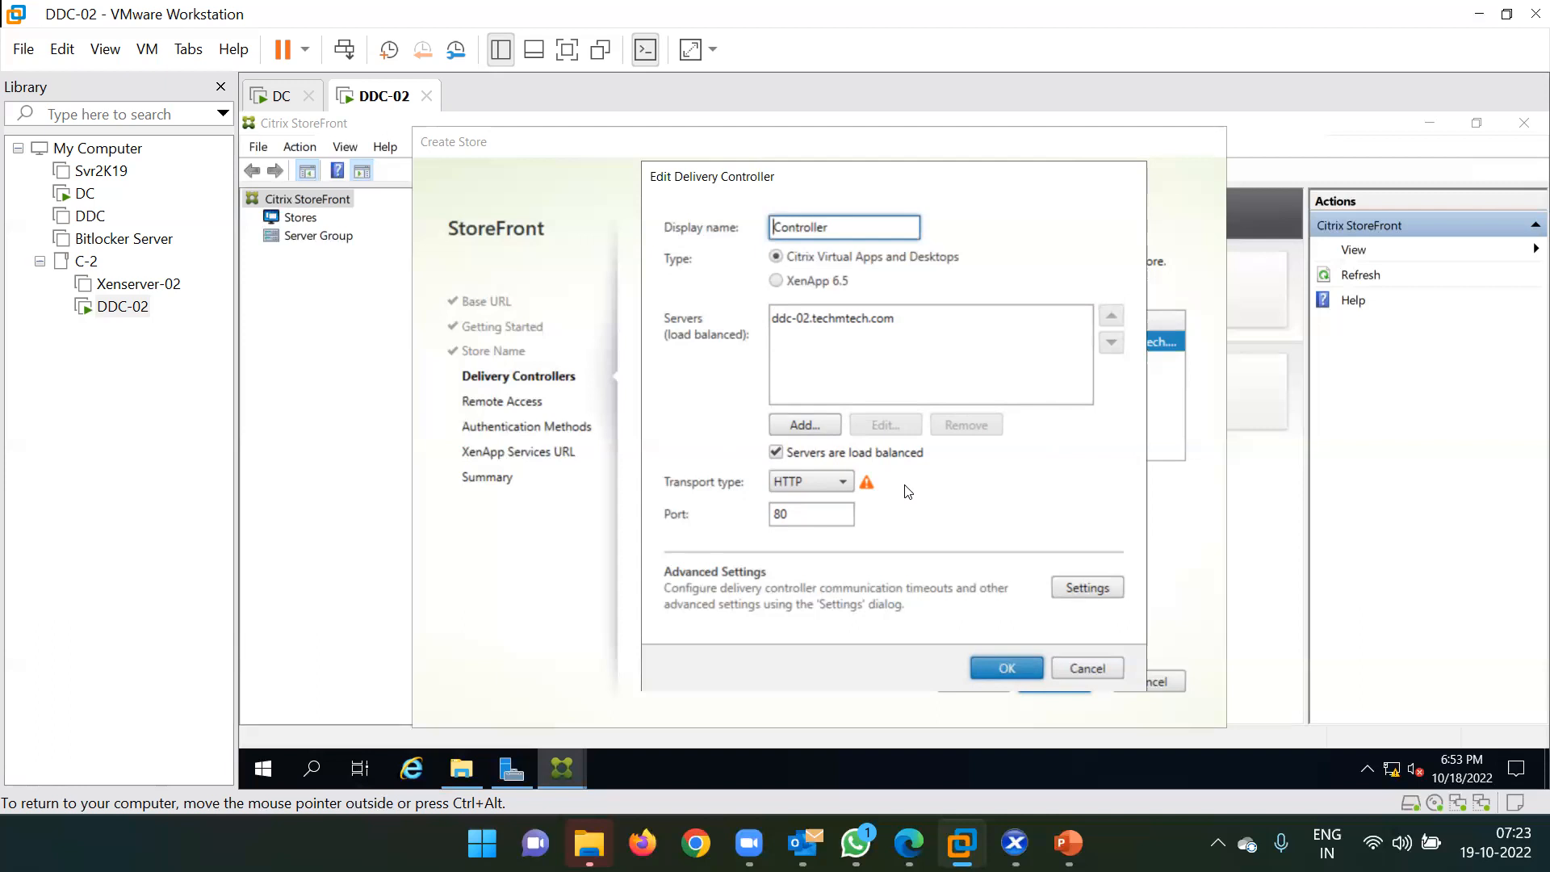
left_click(1006, 666)
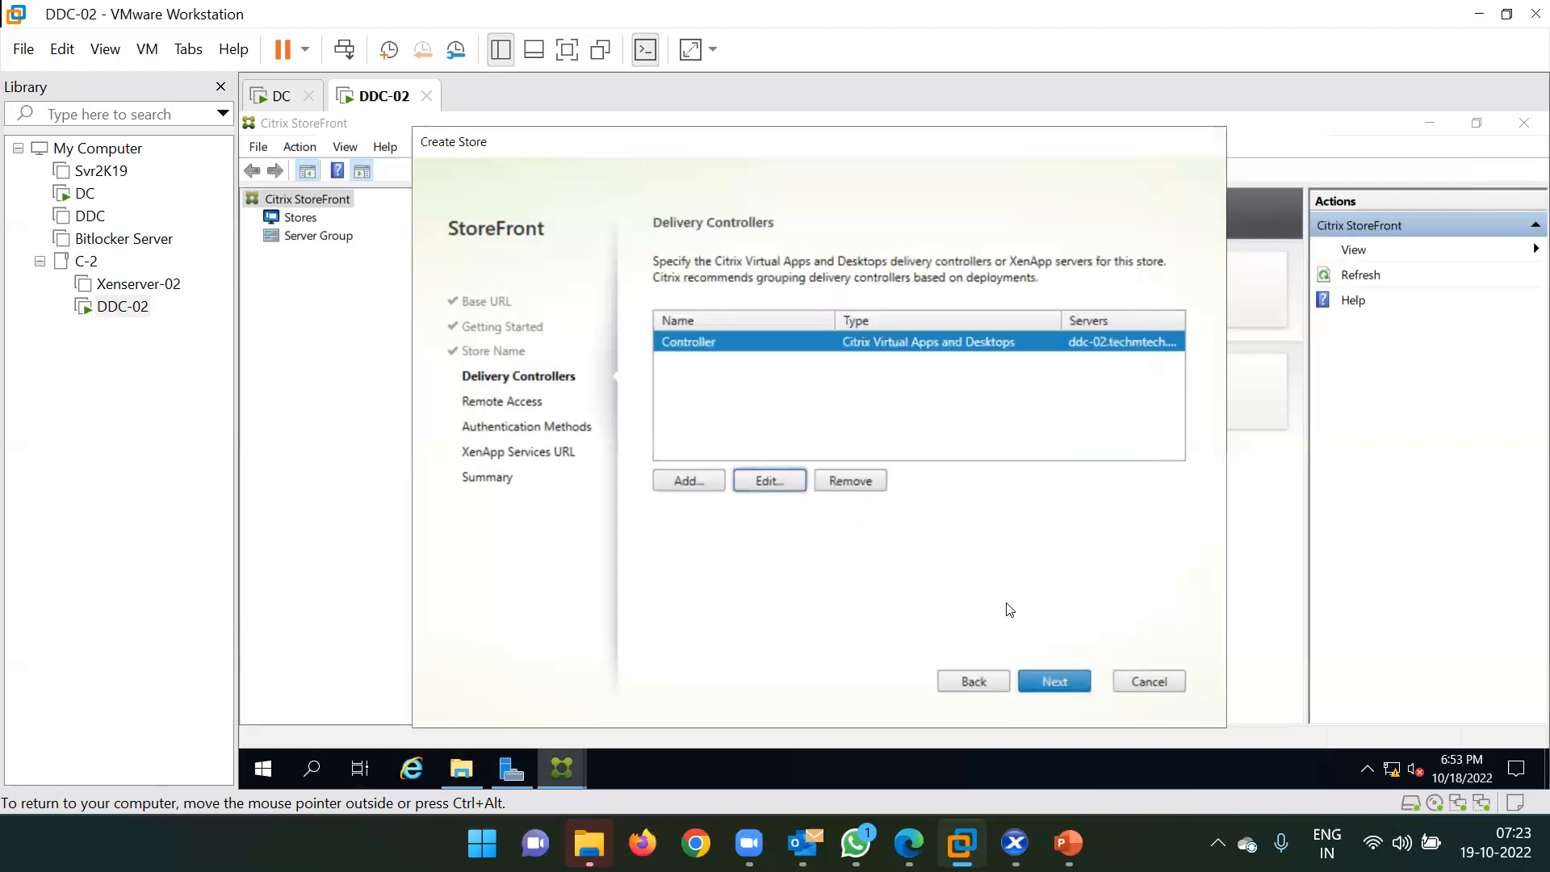
left_click(1049, 683)
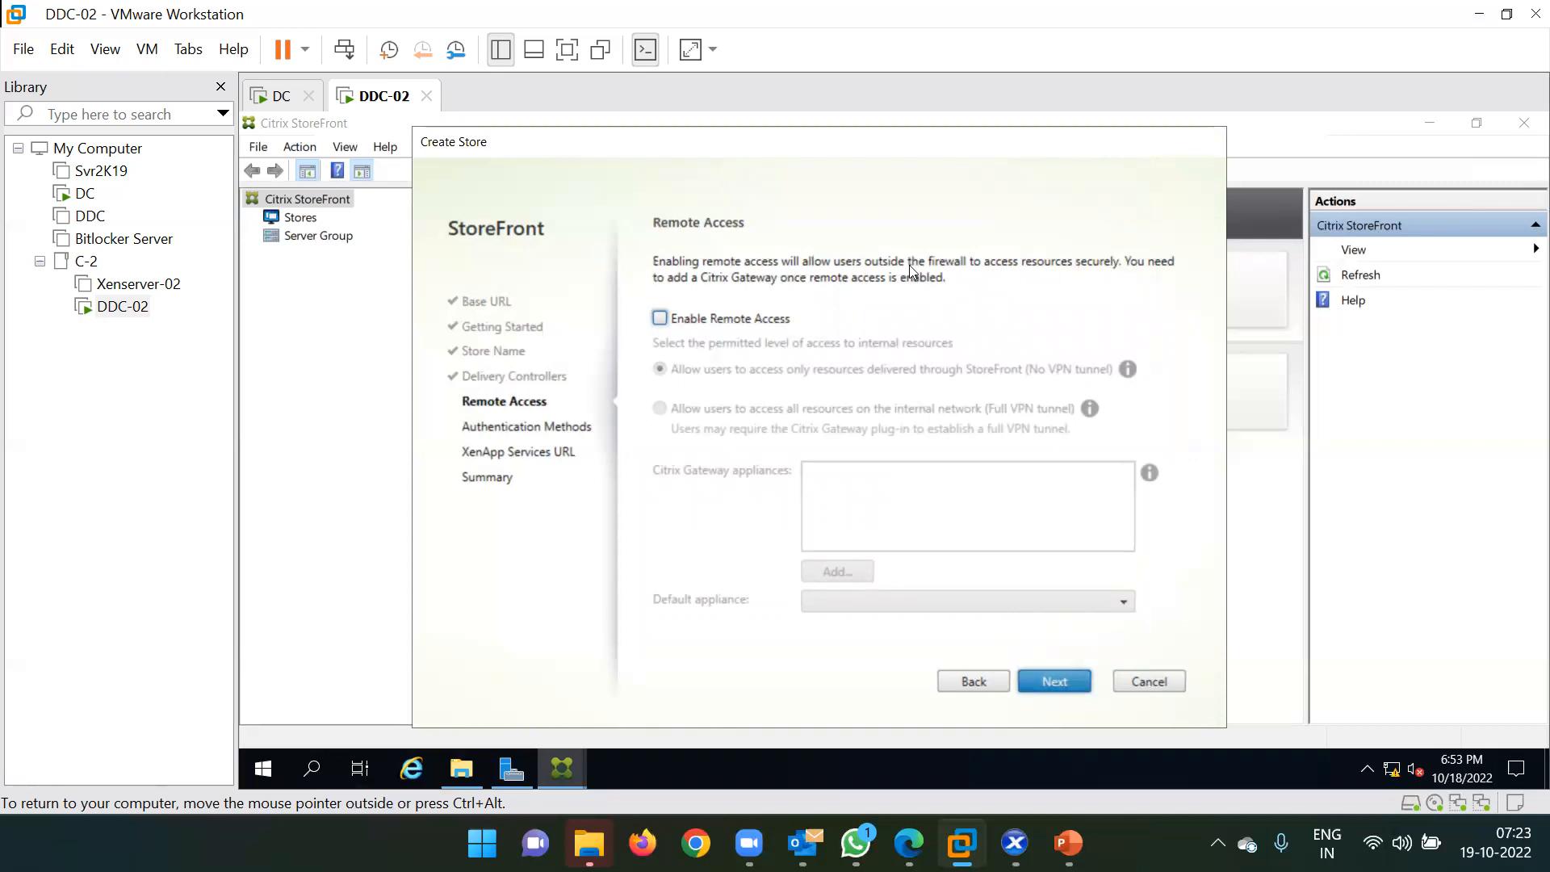
Leave remote access disabled, keep user name and password authentication, and select the PNAgent URL.
left_click(1050, 683)
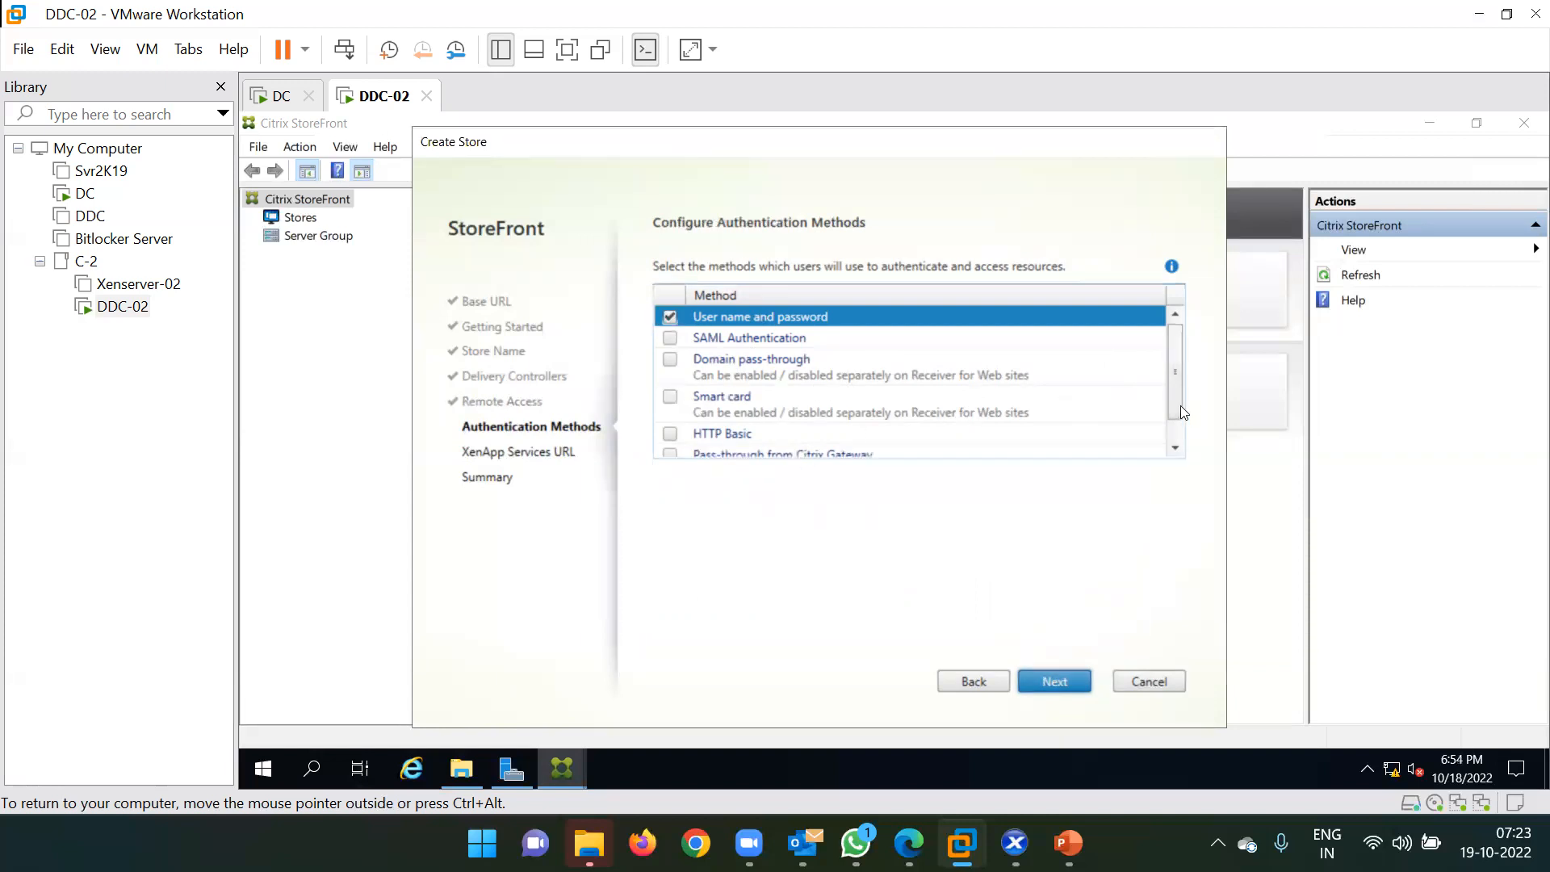
scroll(1180, 406, "down", 1)
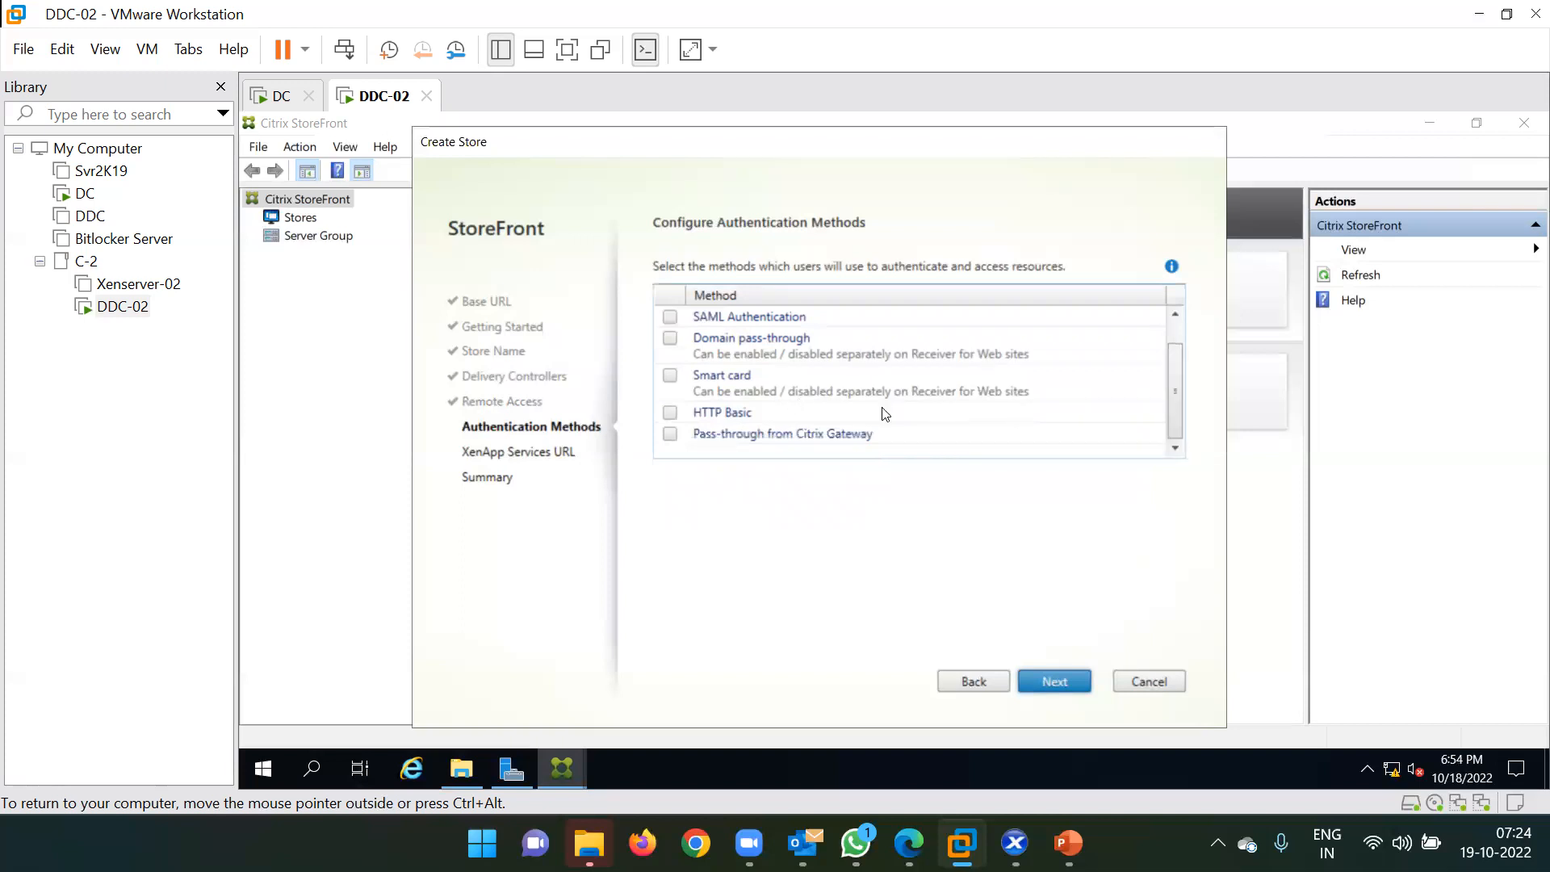
left_click_drag(1178, 371, 1178, 329)
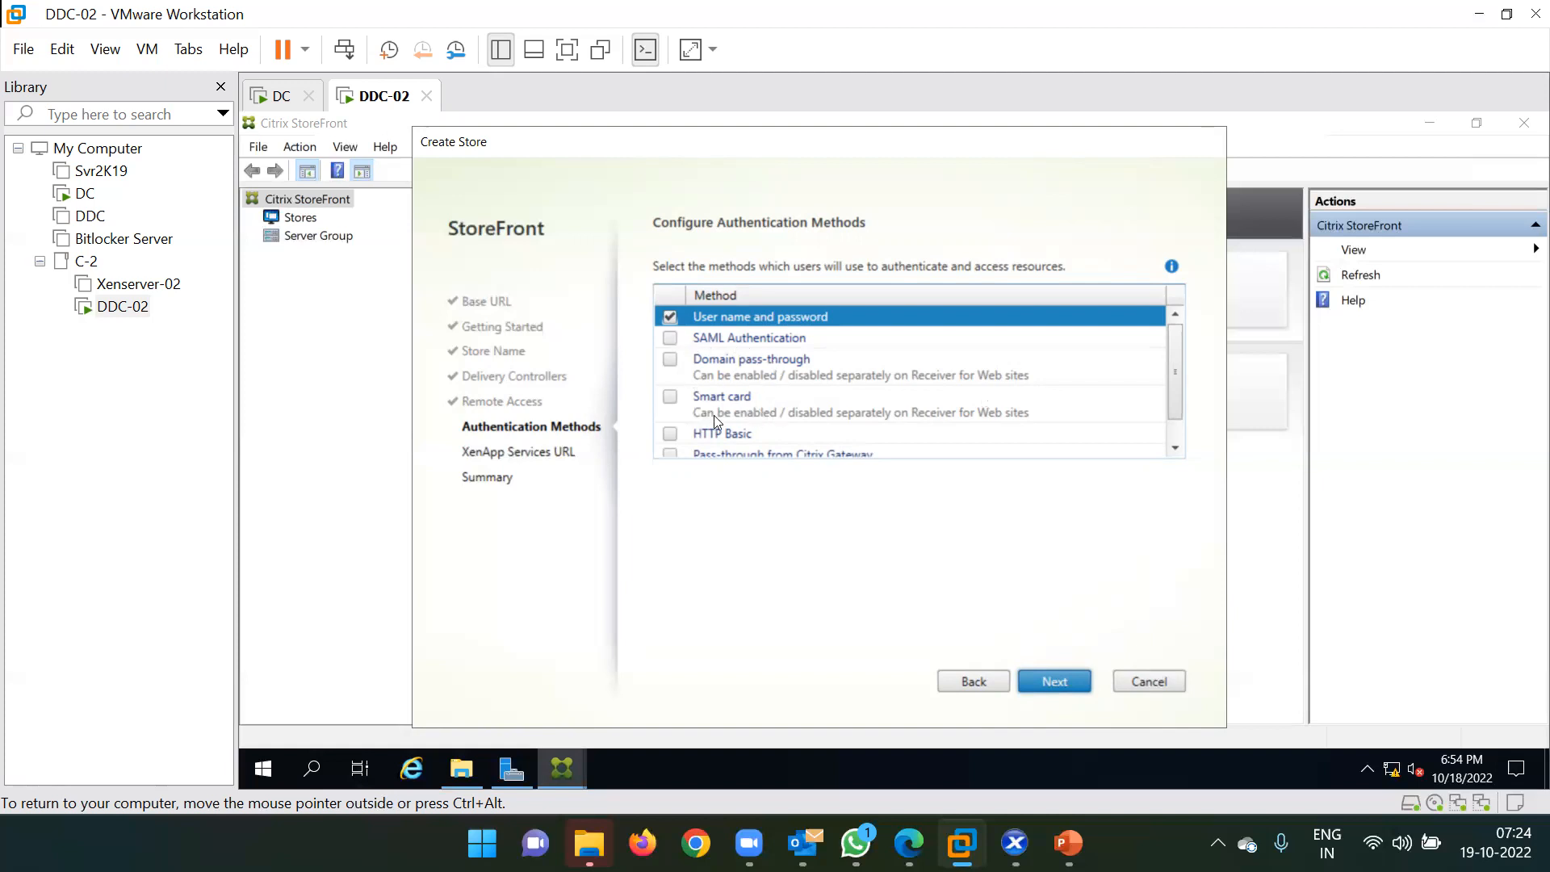
mouse_move(1179, 387)
left_mouse_down()
mouse_move(1177, 426)
mouse_move(1181, 371)
left_mouse_up()
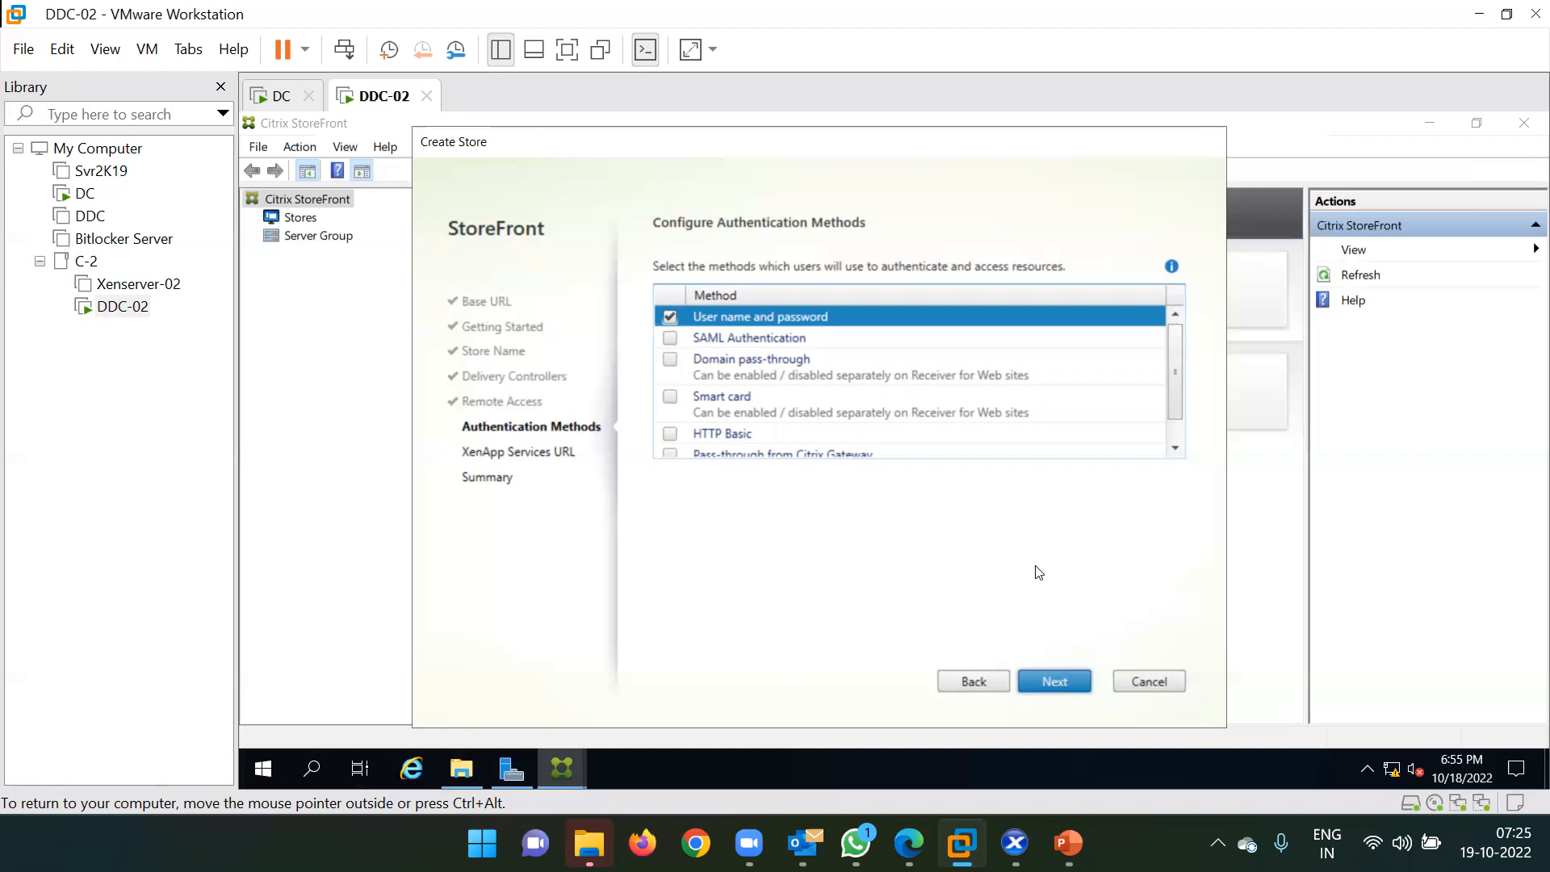
left_click(1054, 683)
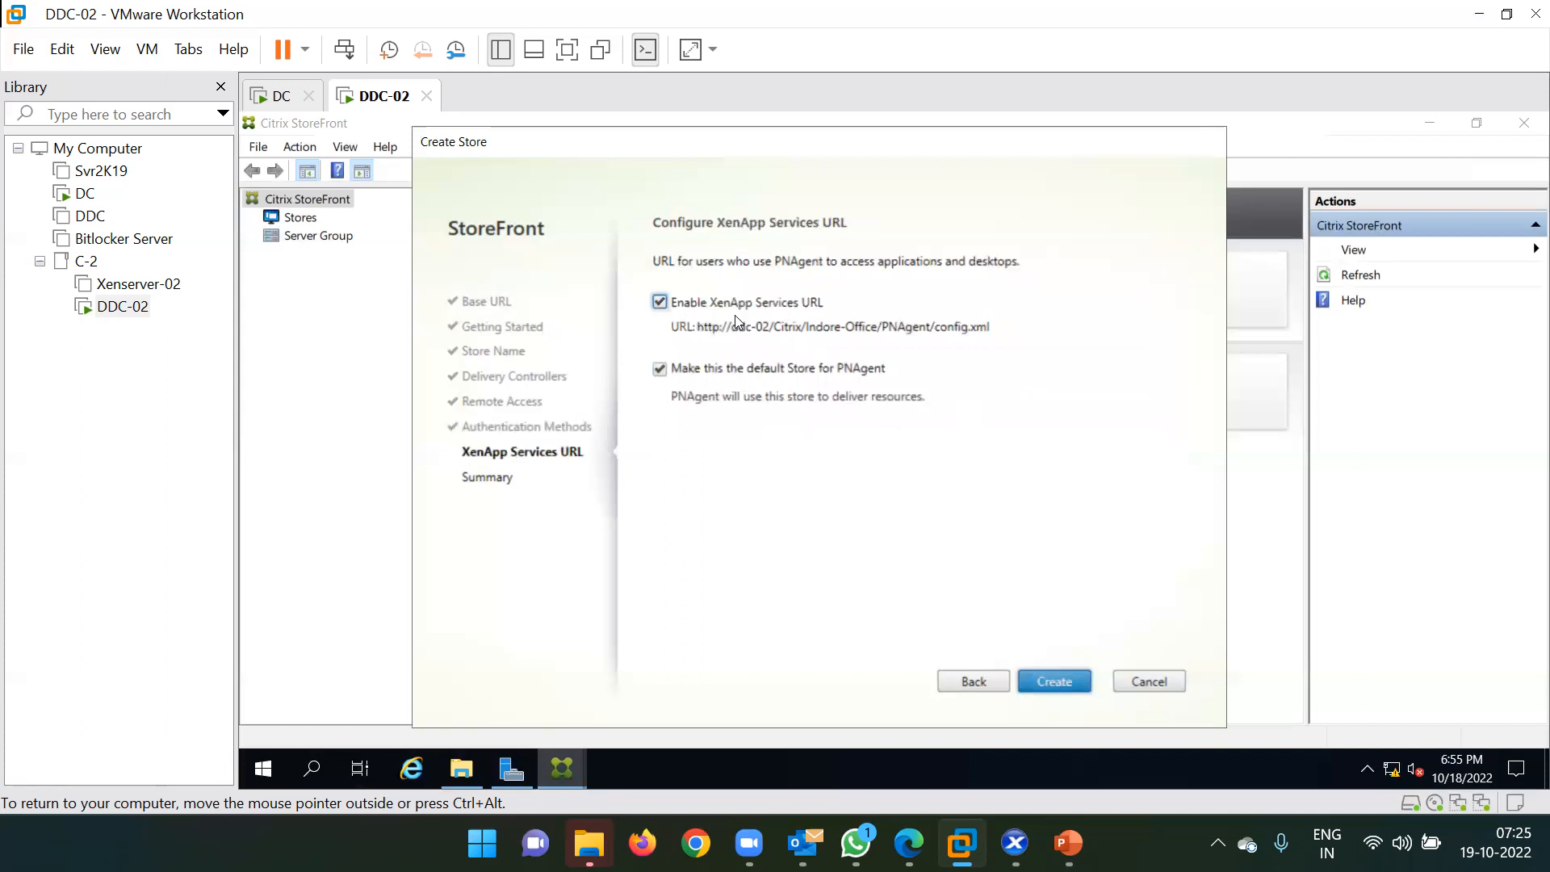
triple_click(763, 330)
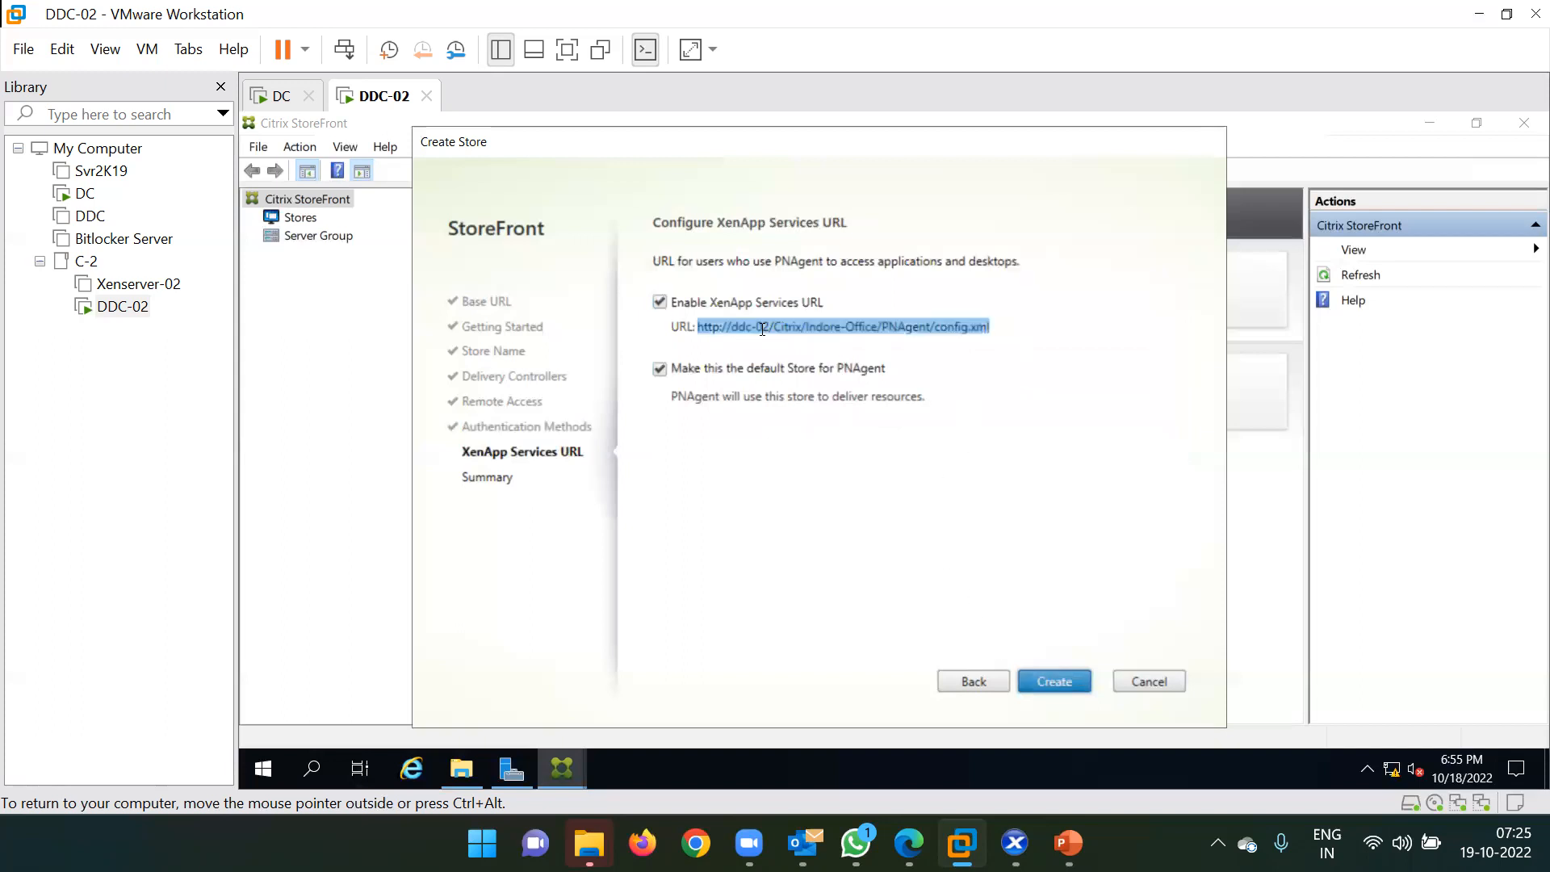
Create the Indore-Office store and wait for 'Store created successfully' on the Summary page.
left_click(1056, 682)
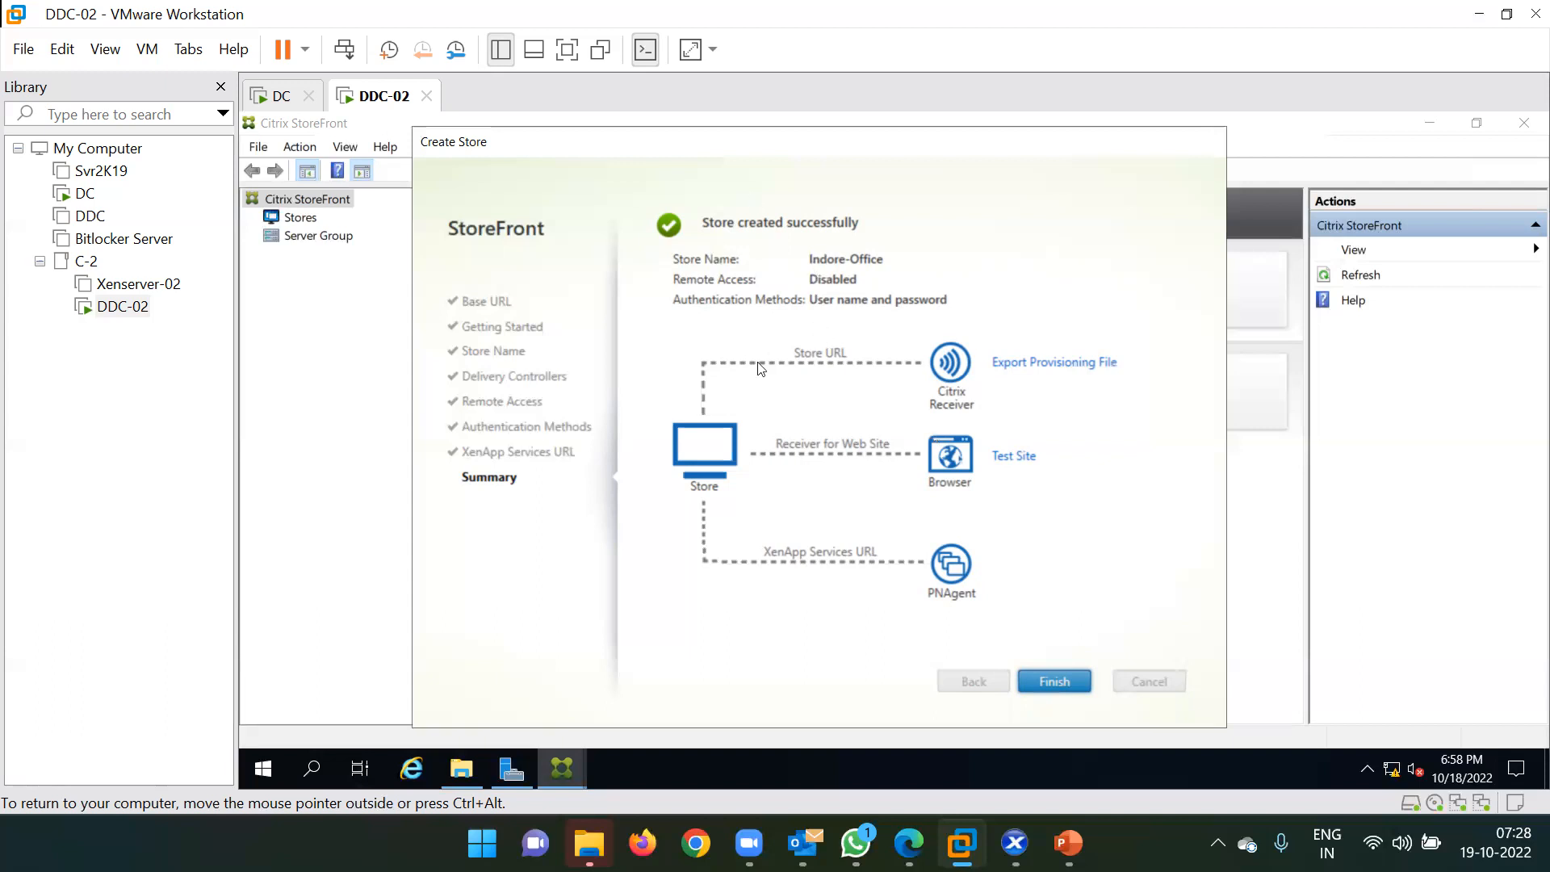
Finish the wizard, dismiss the not-responding warning, and view the store's Receiver for Web Sites.
left_click(1051, 682)
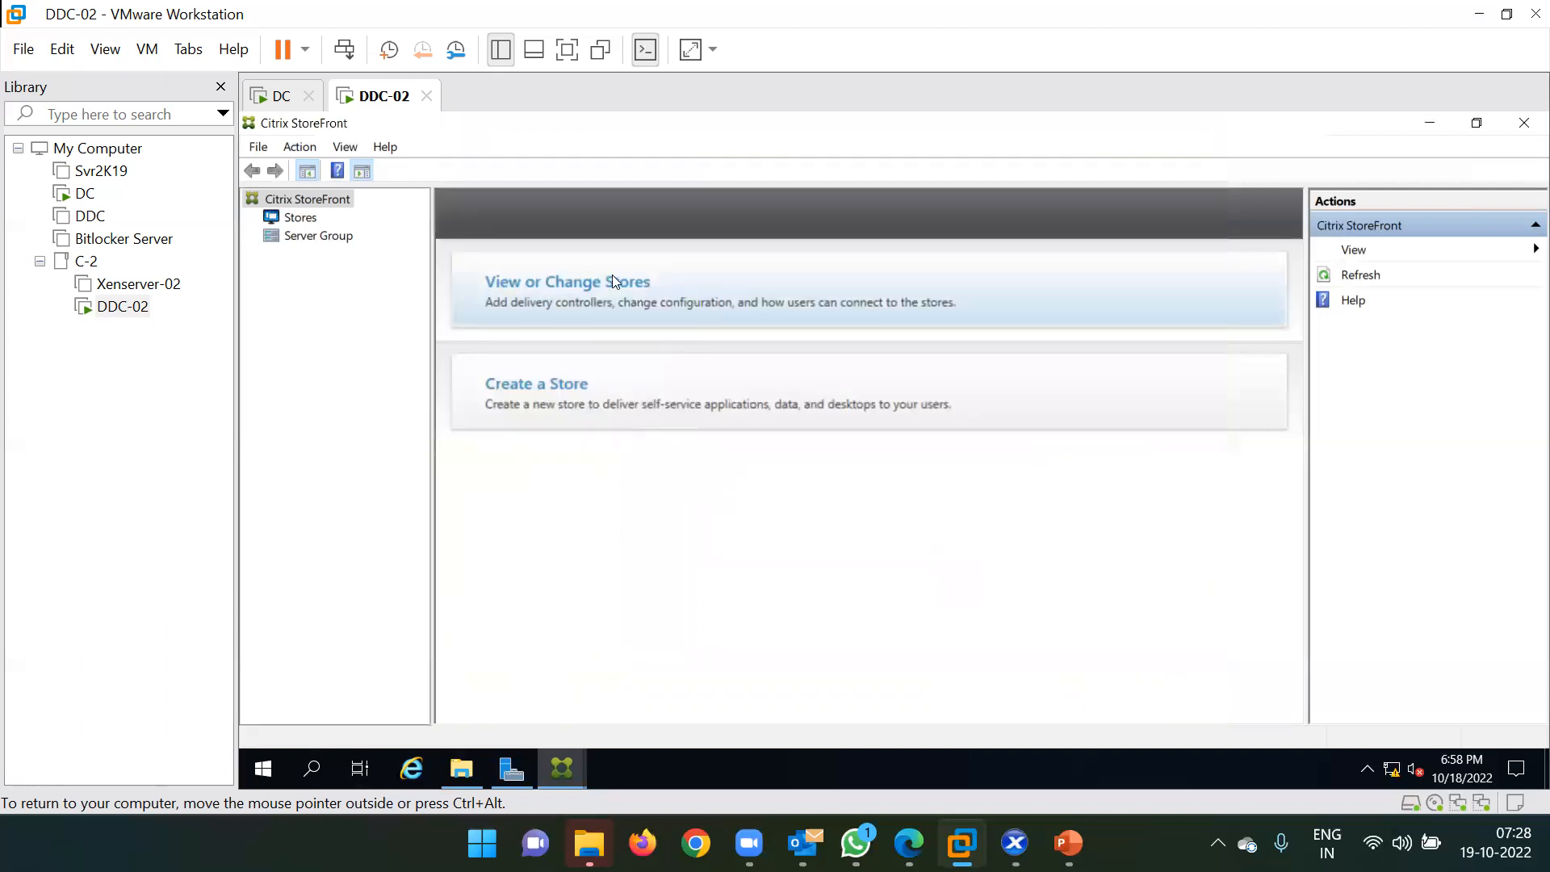
left_click(612, 278)
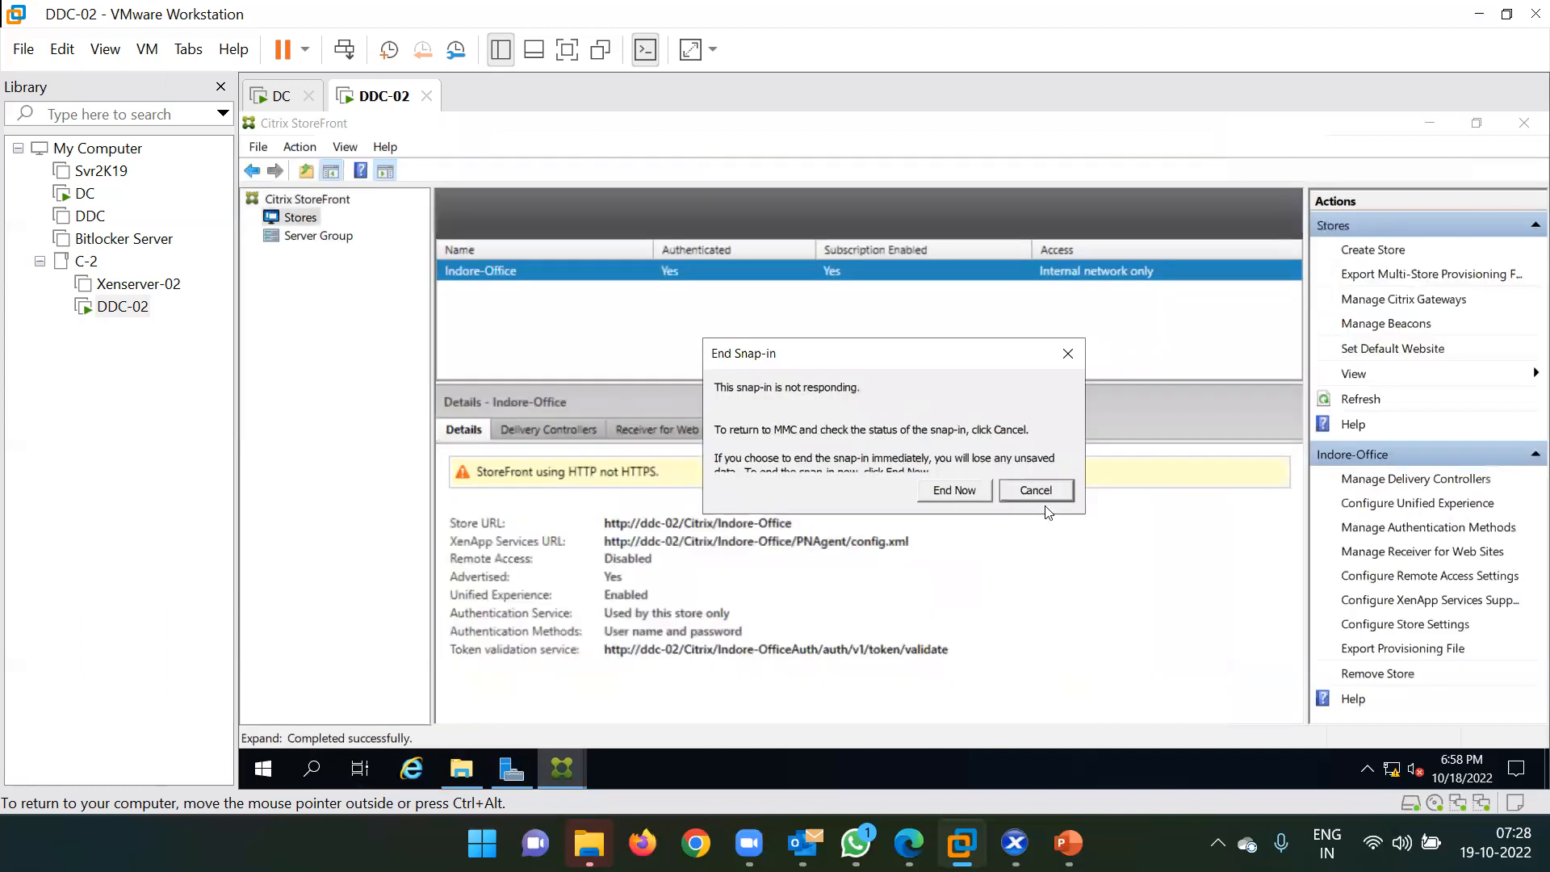
left_click(1055, 490)
left_click(670, 431)
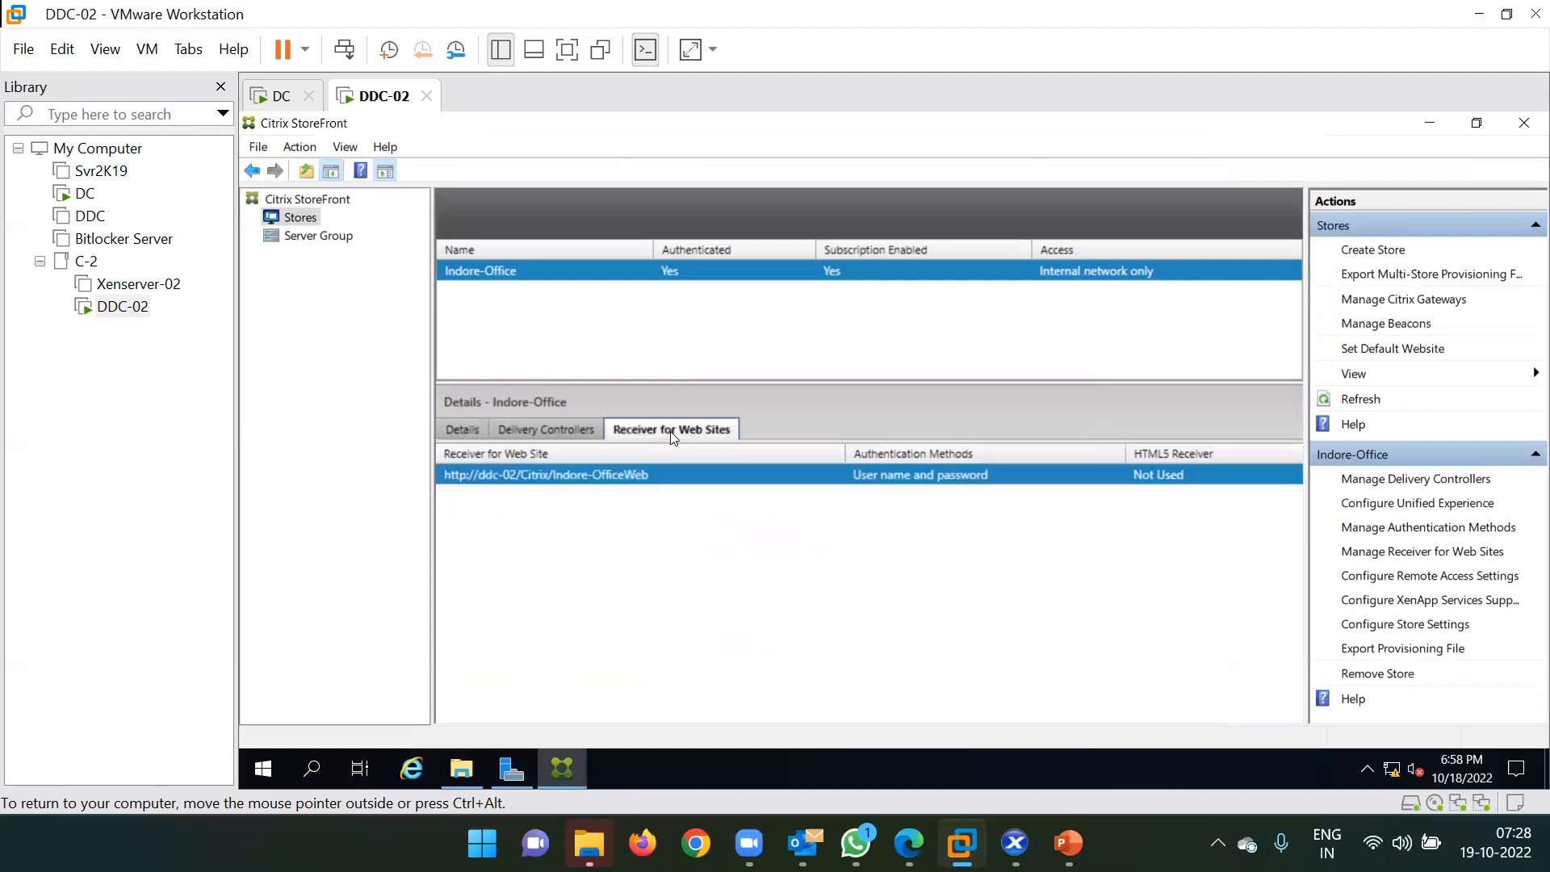
right_click(541, 474)
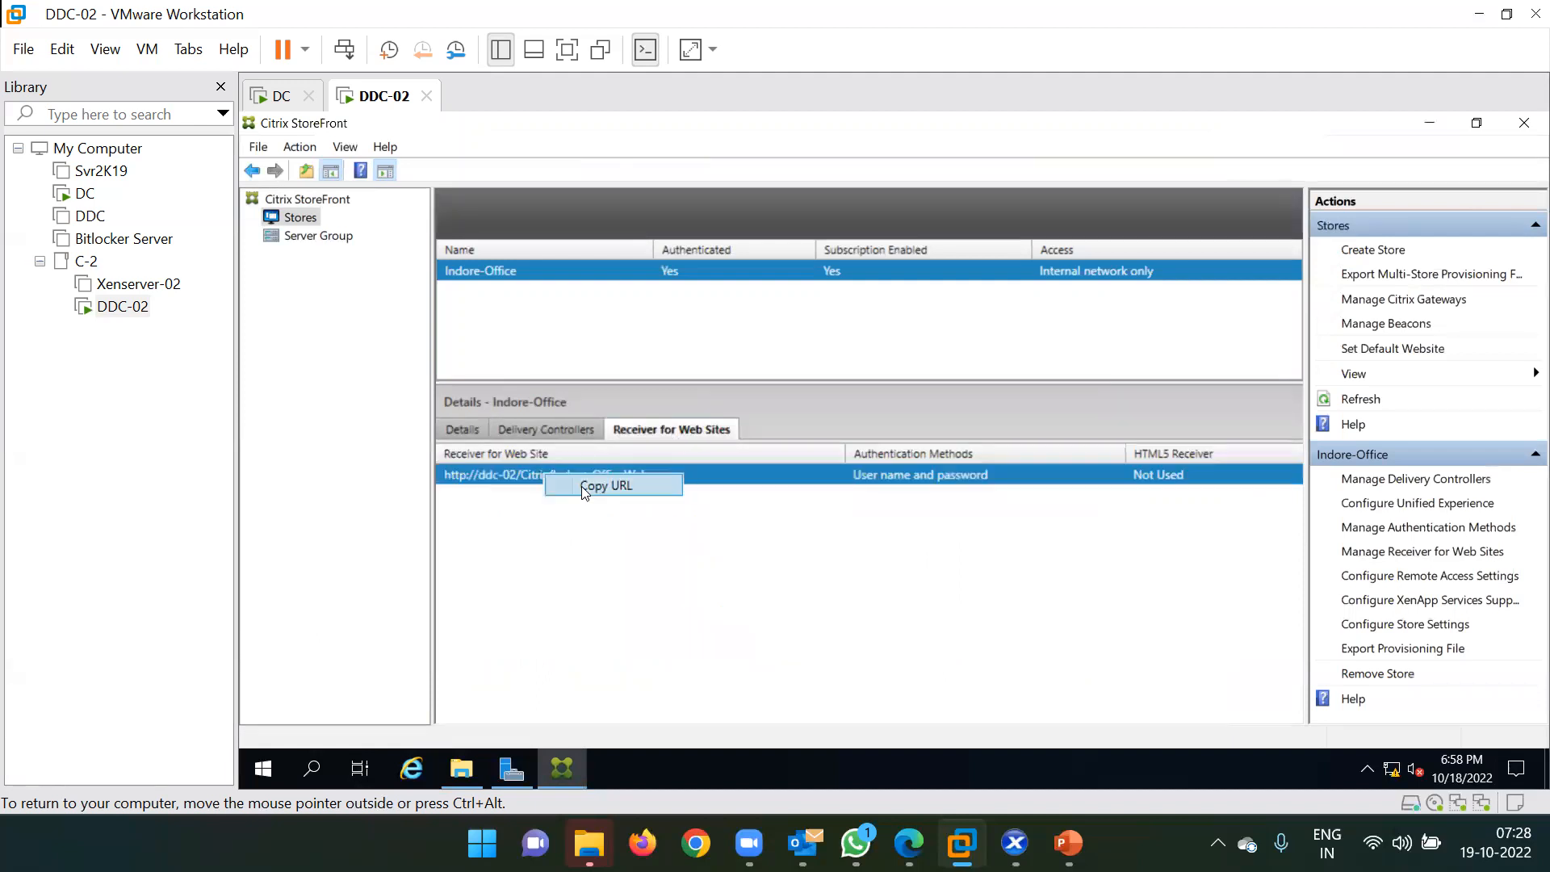
left_click(582, 486)
right_click(592, 473)
left_click(622, 484)
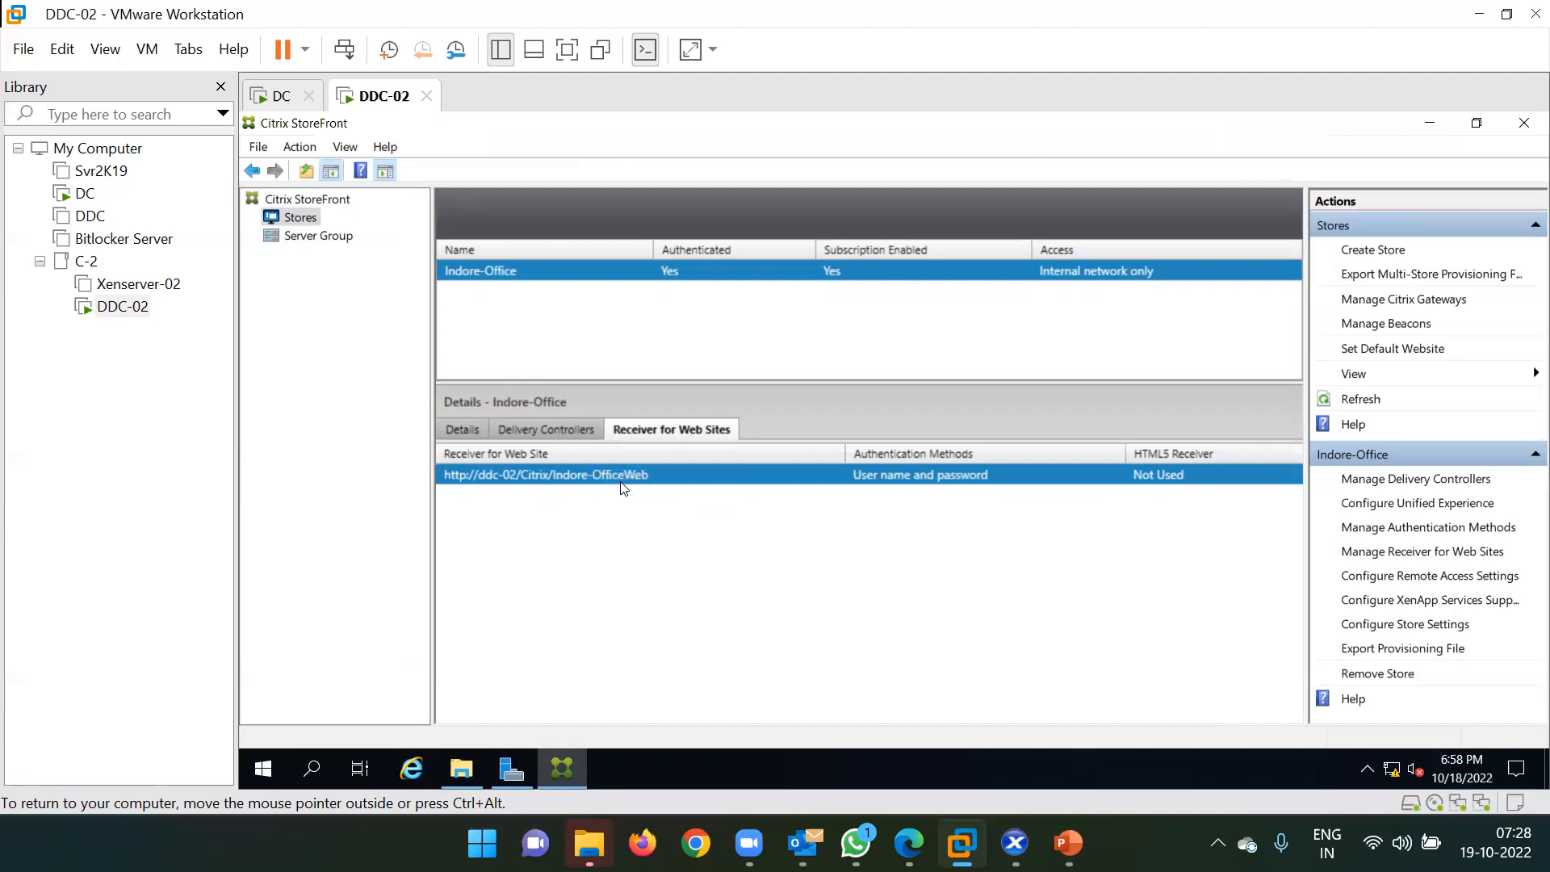
Minimize VMware Workstation and both Explorer windows, then launch Chrome from the taskbar.
left_click(1480, 13)
left_click(1407, 16)
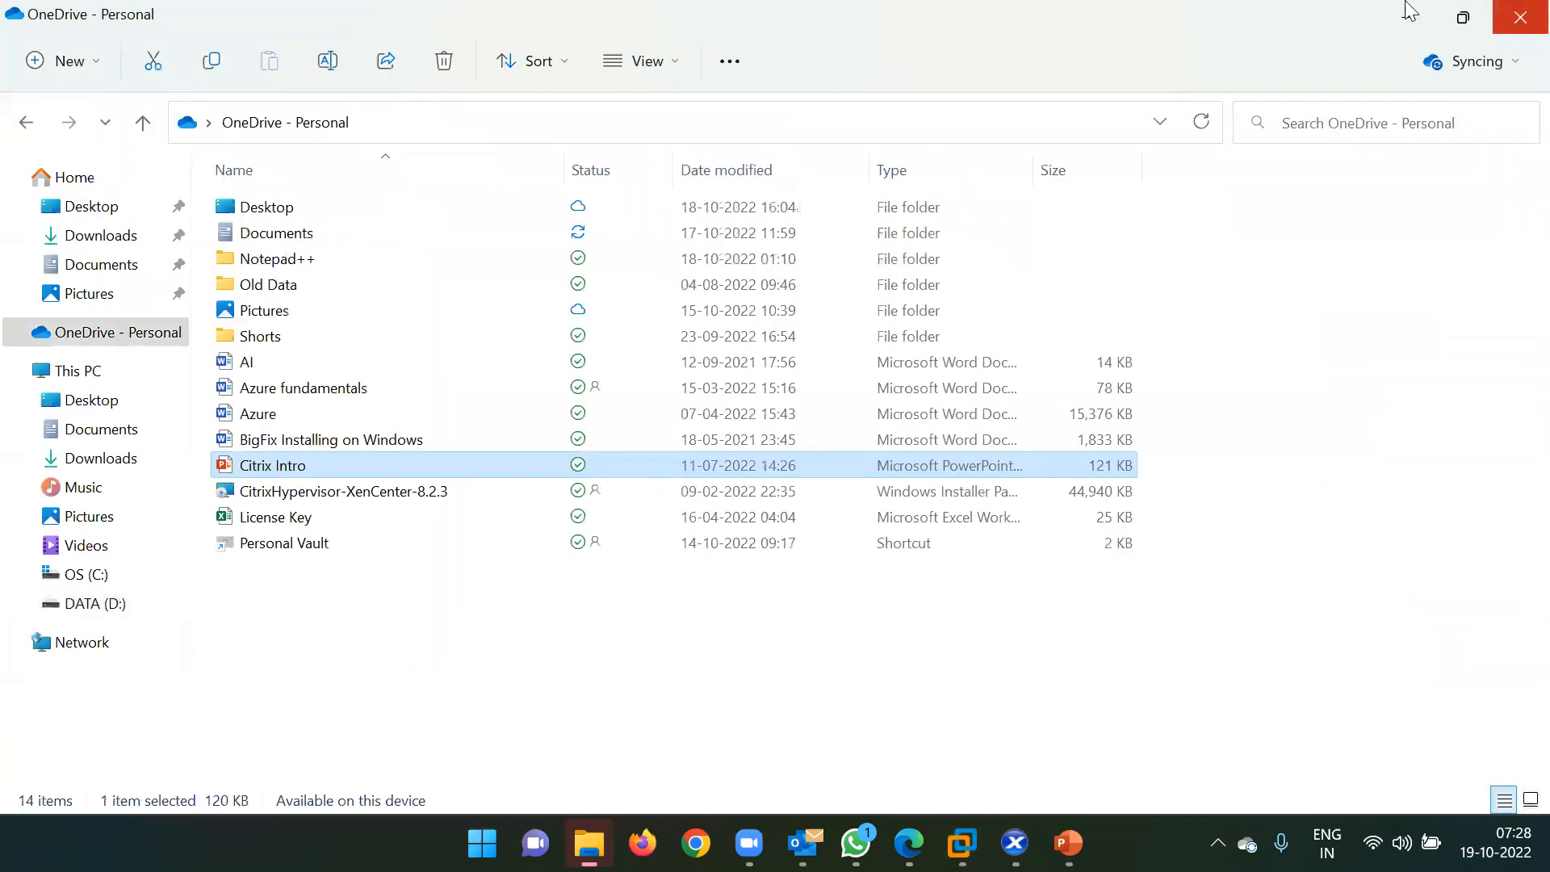
left_click(1407, 16)
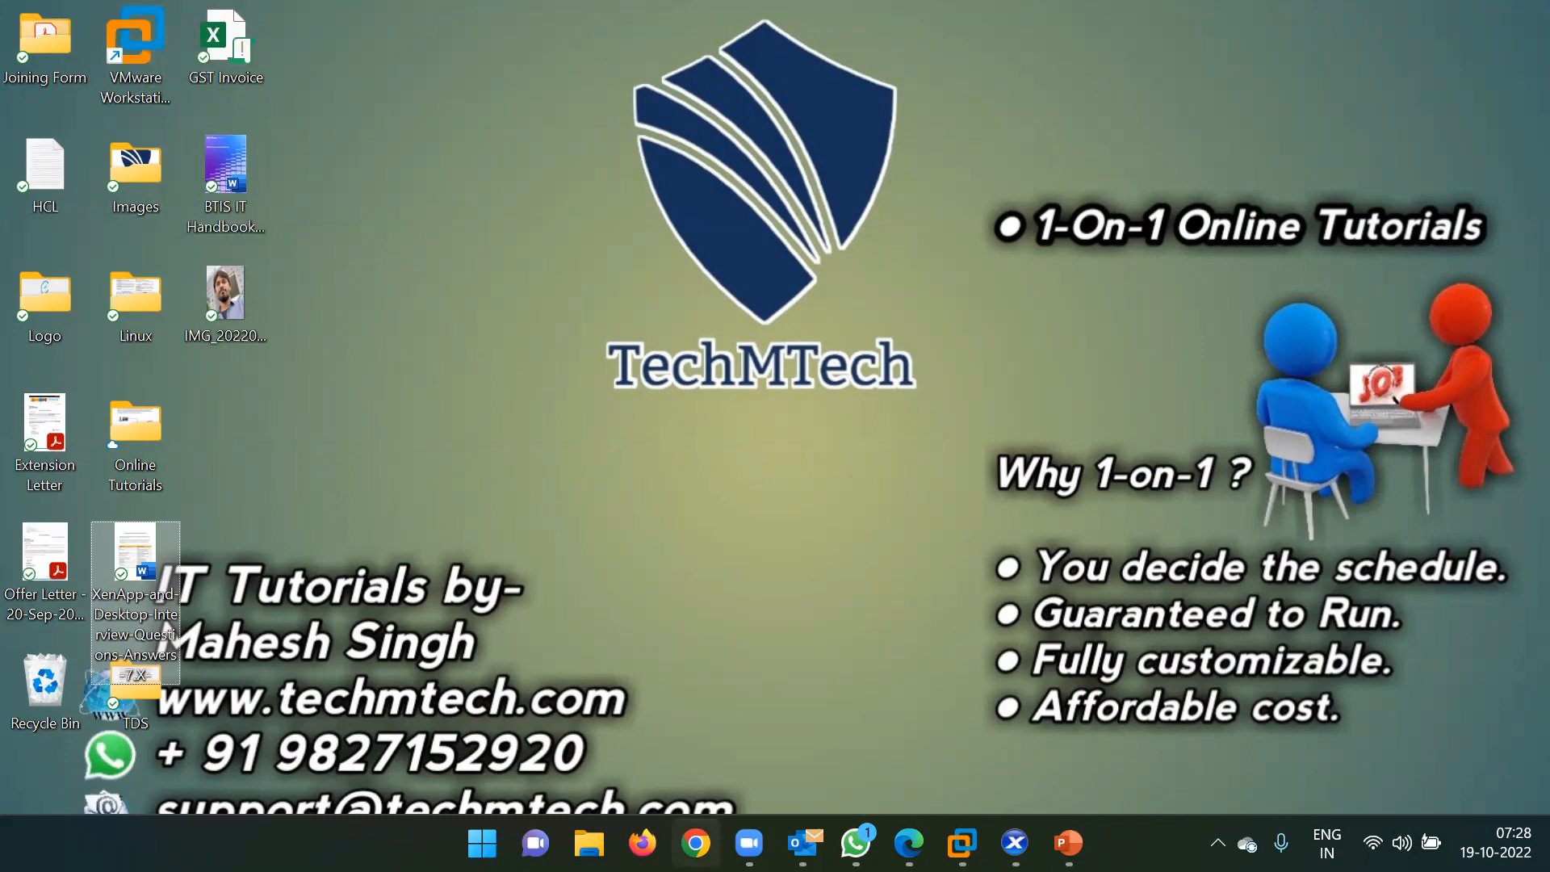
left_click(695, 843)
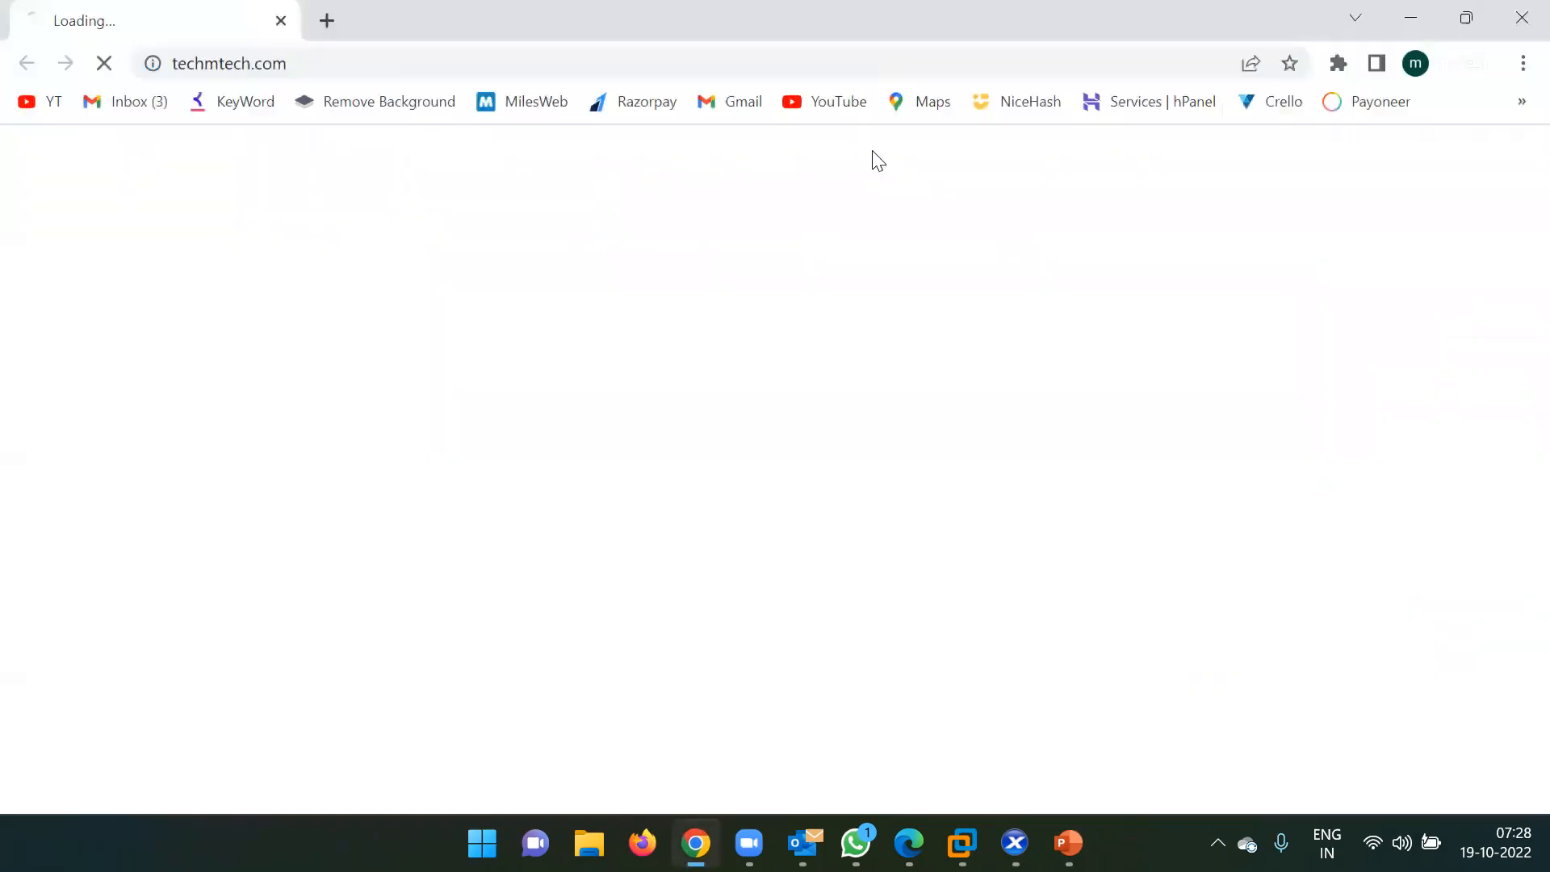
left_click(340, 61)
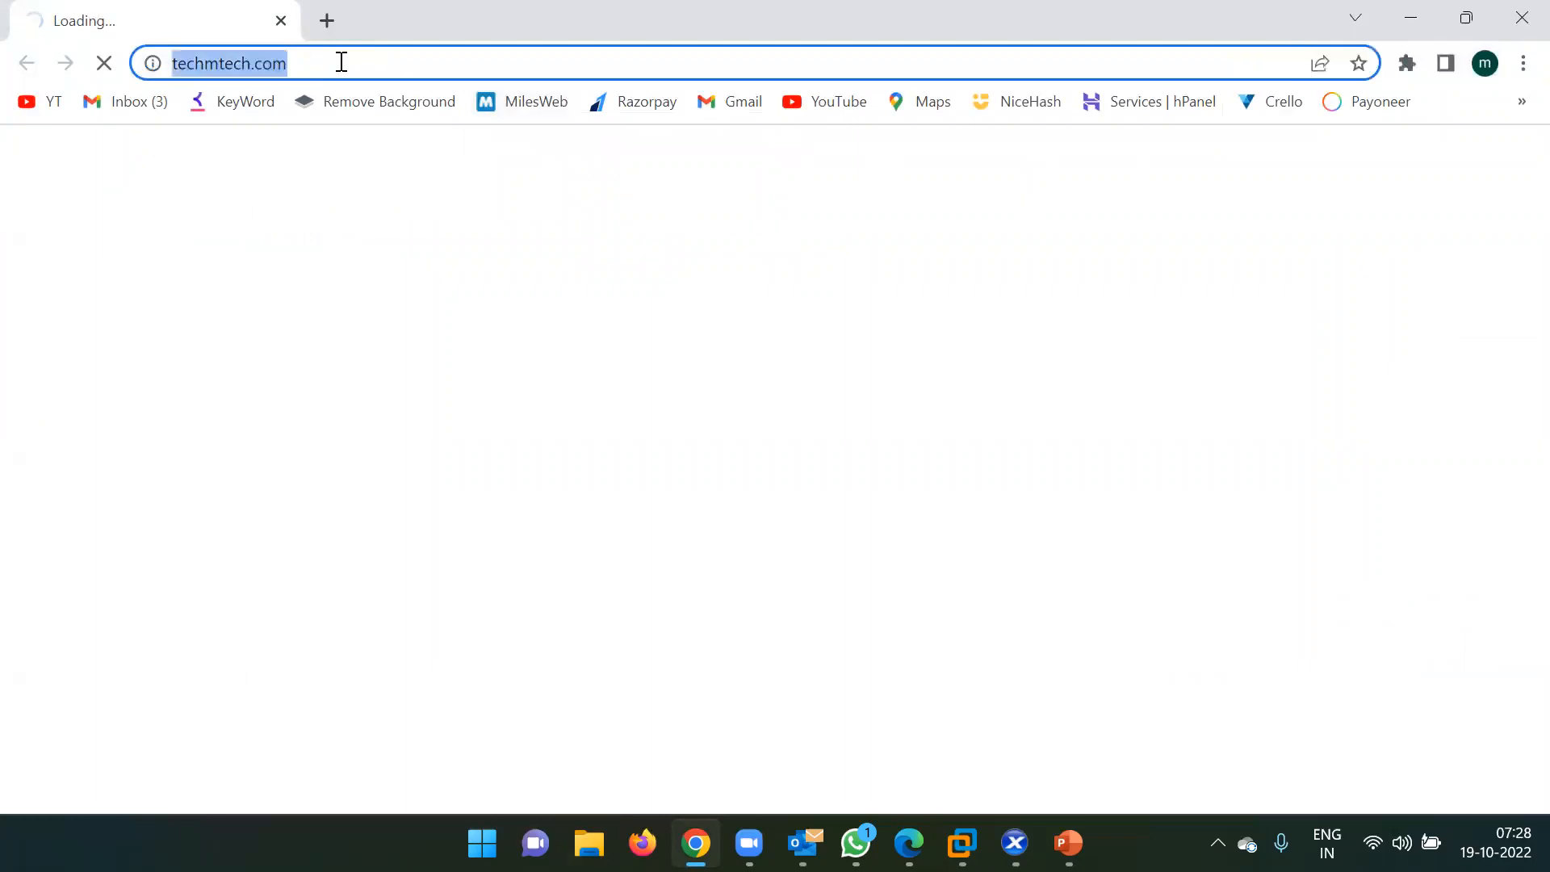
key("ctrl+v")
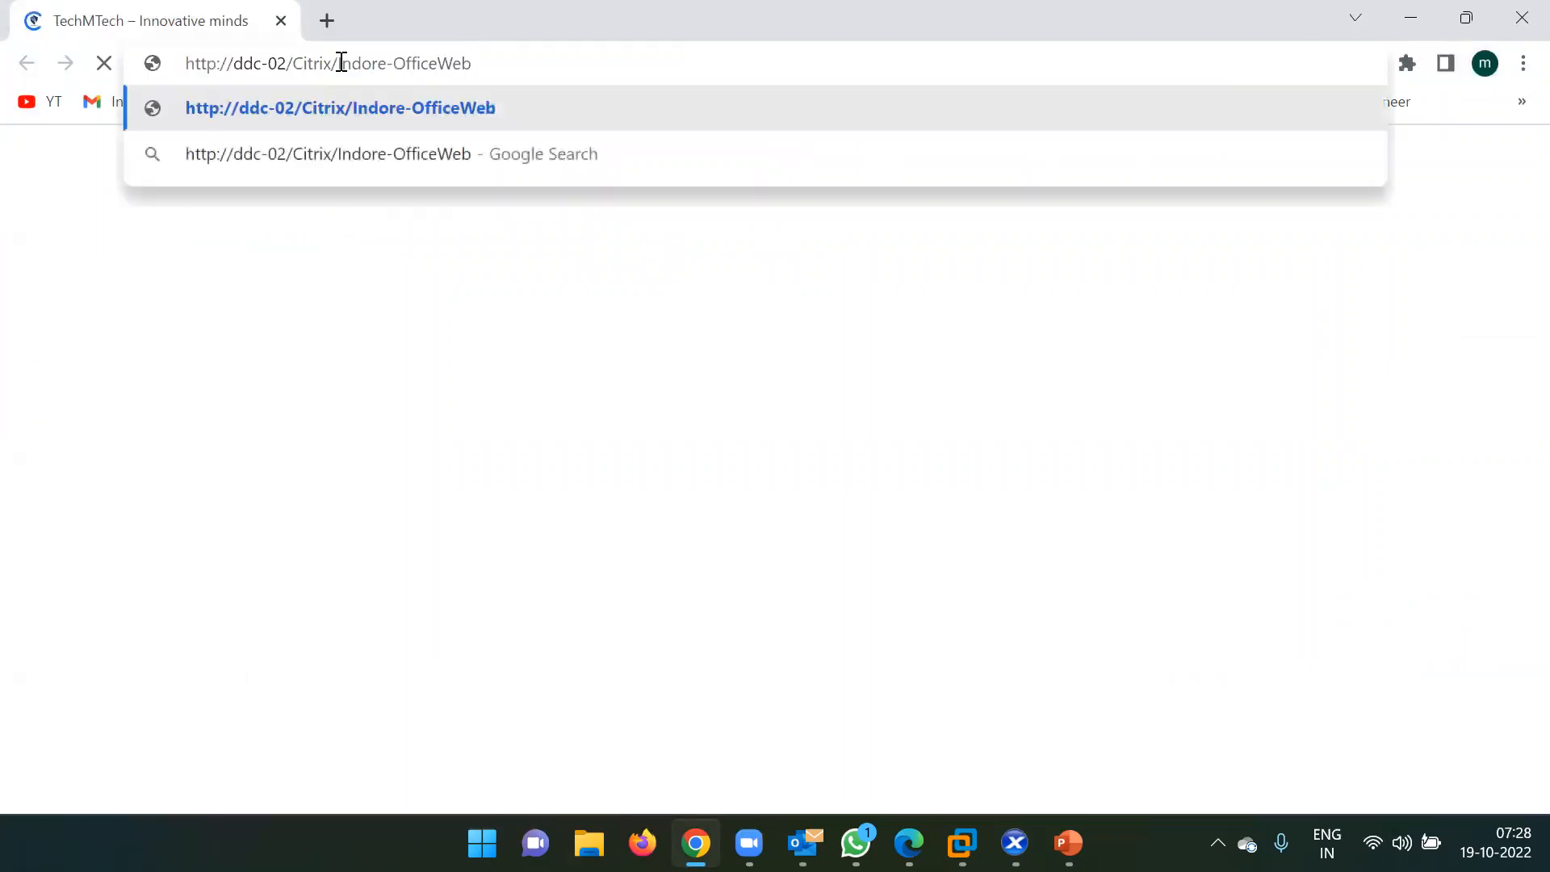
key("Return")
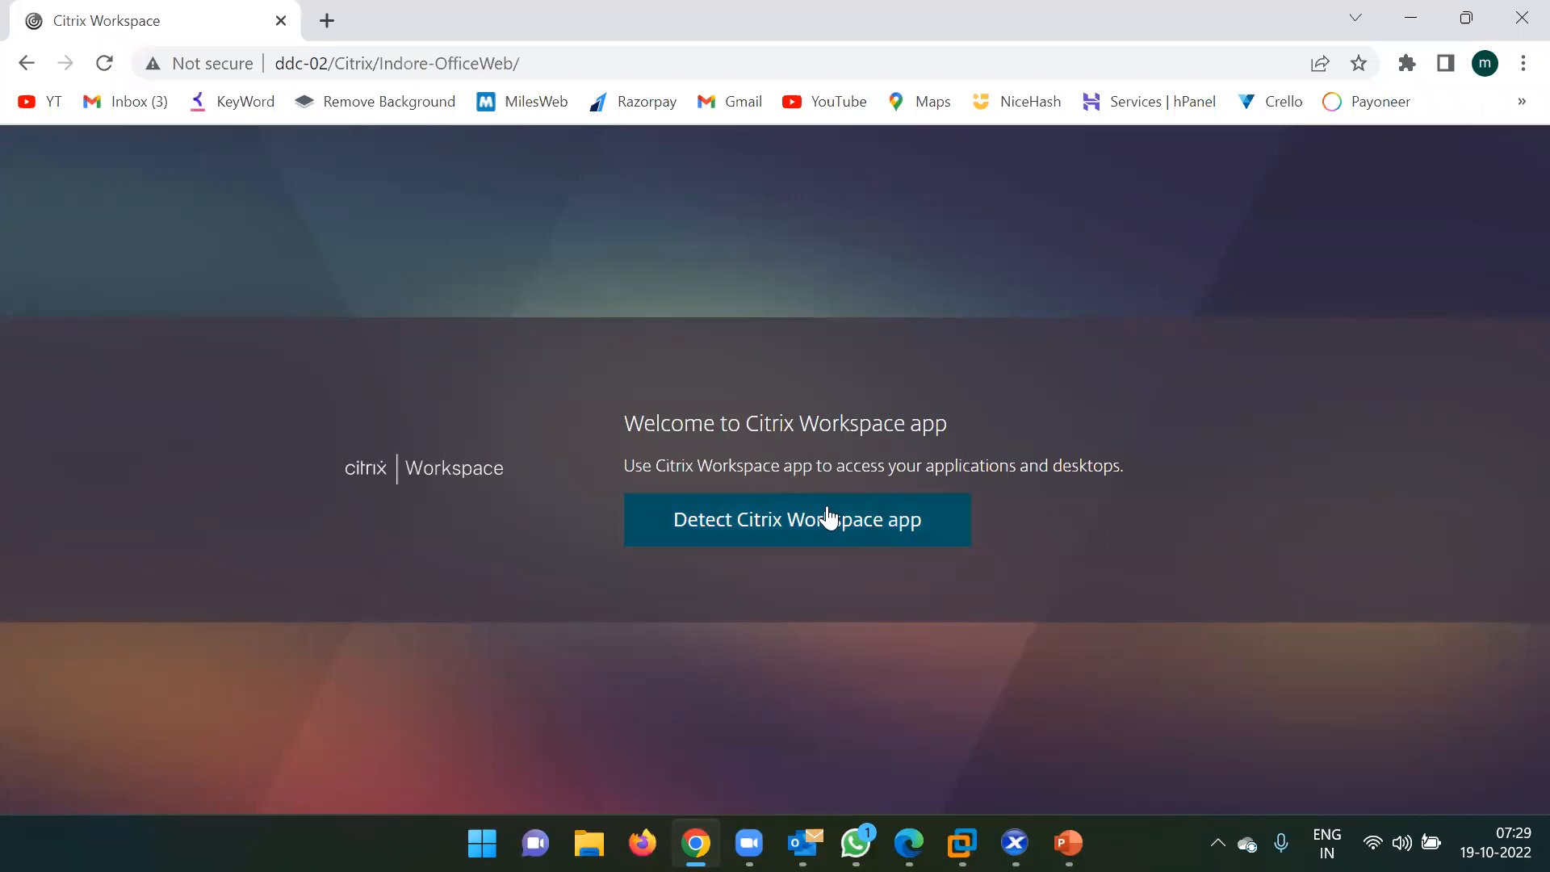
left_click(783, 527)
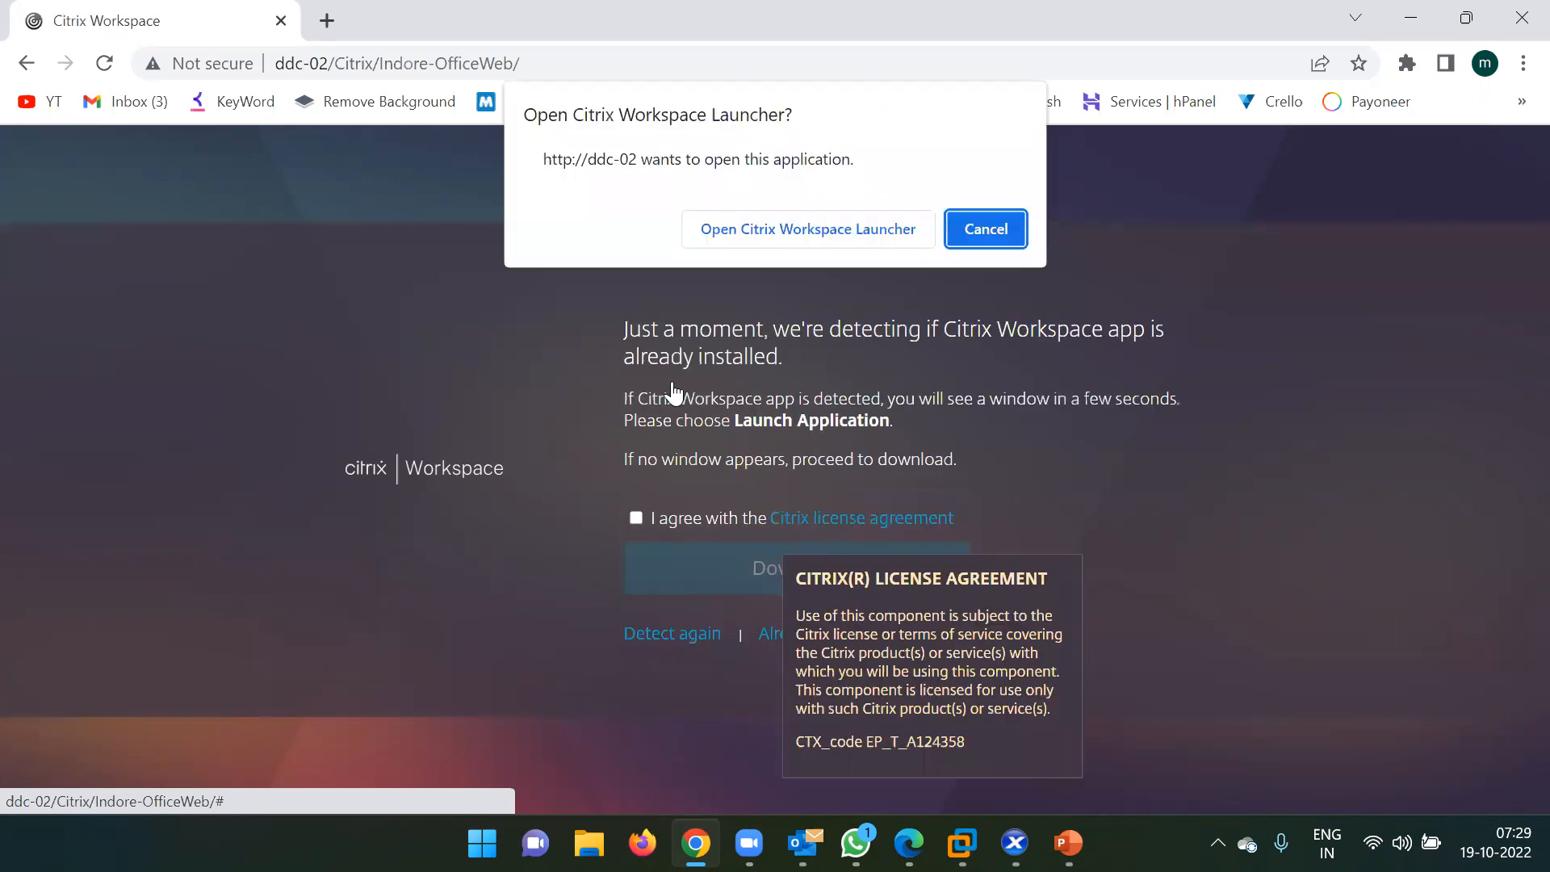
left_click(744, 236)
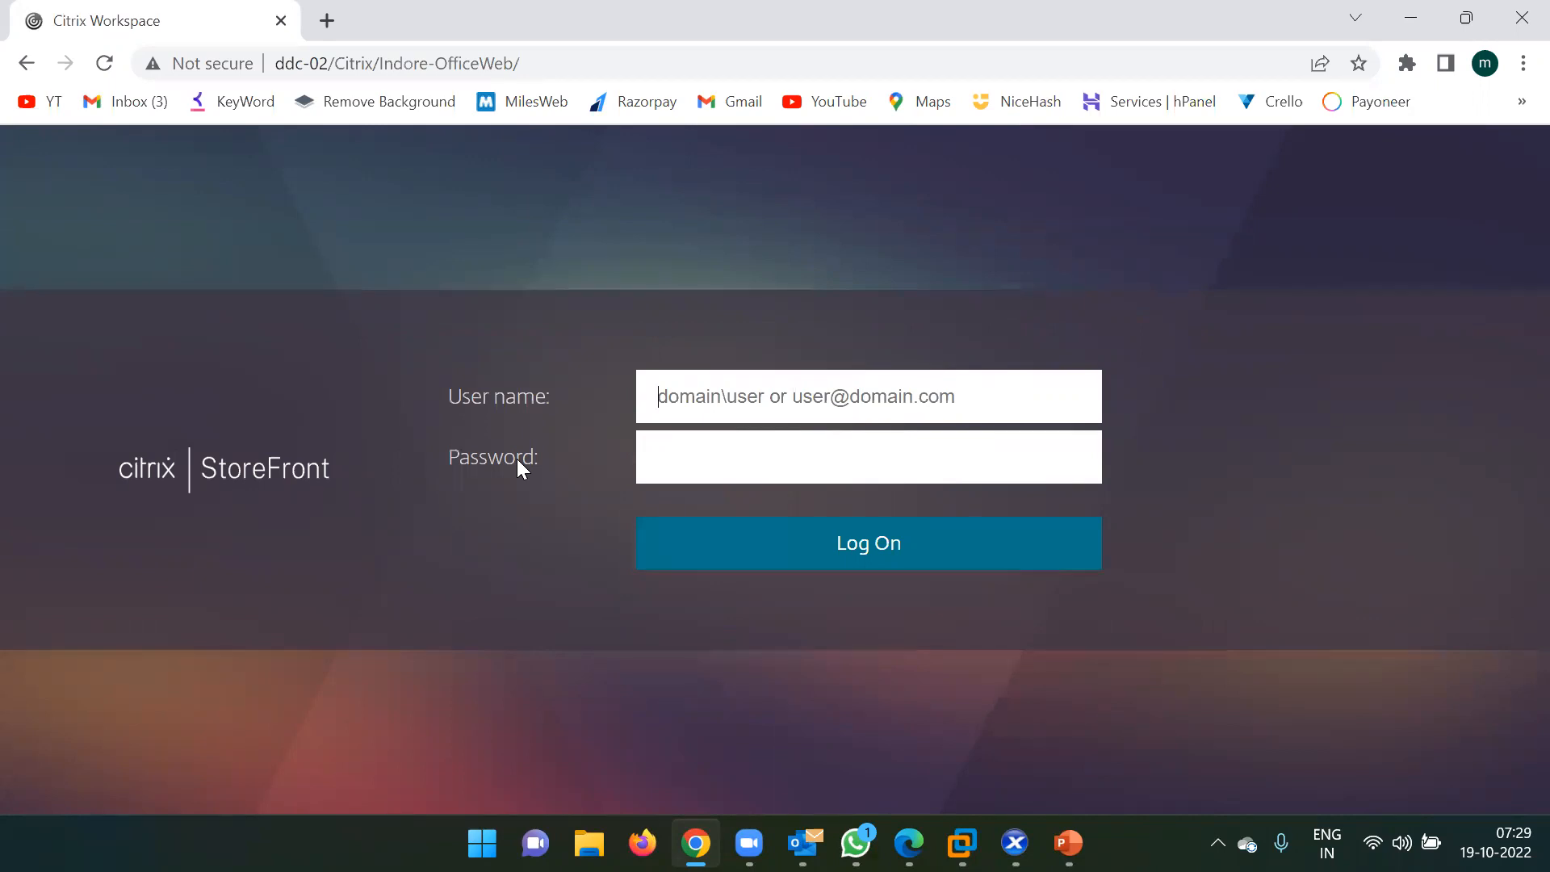
Log on with the domain user name and password, choosing Never for saving the password.
type("te")
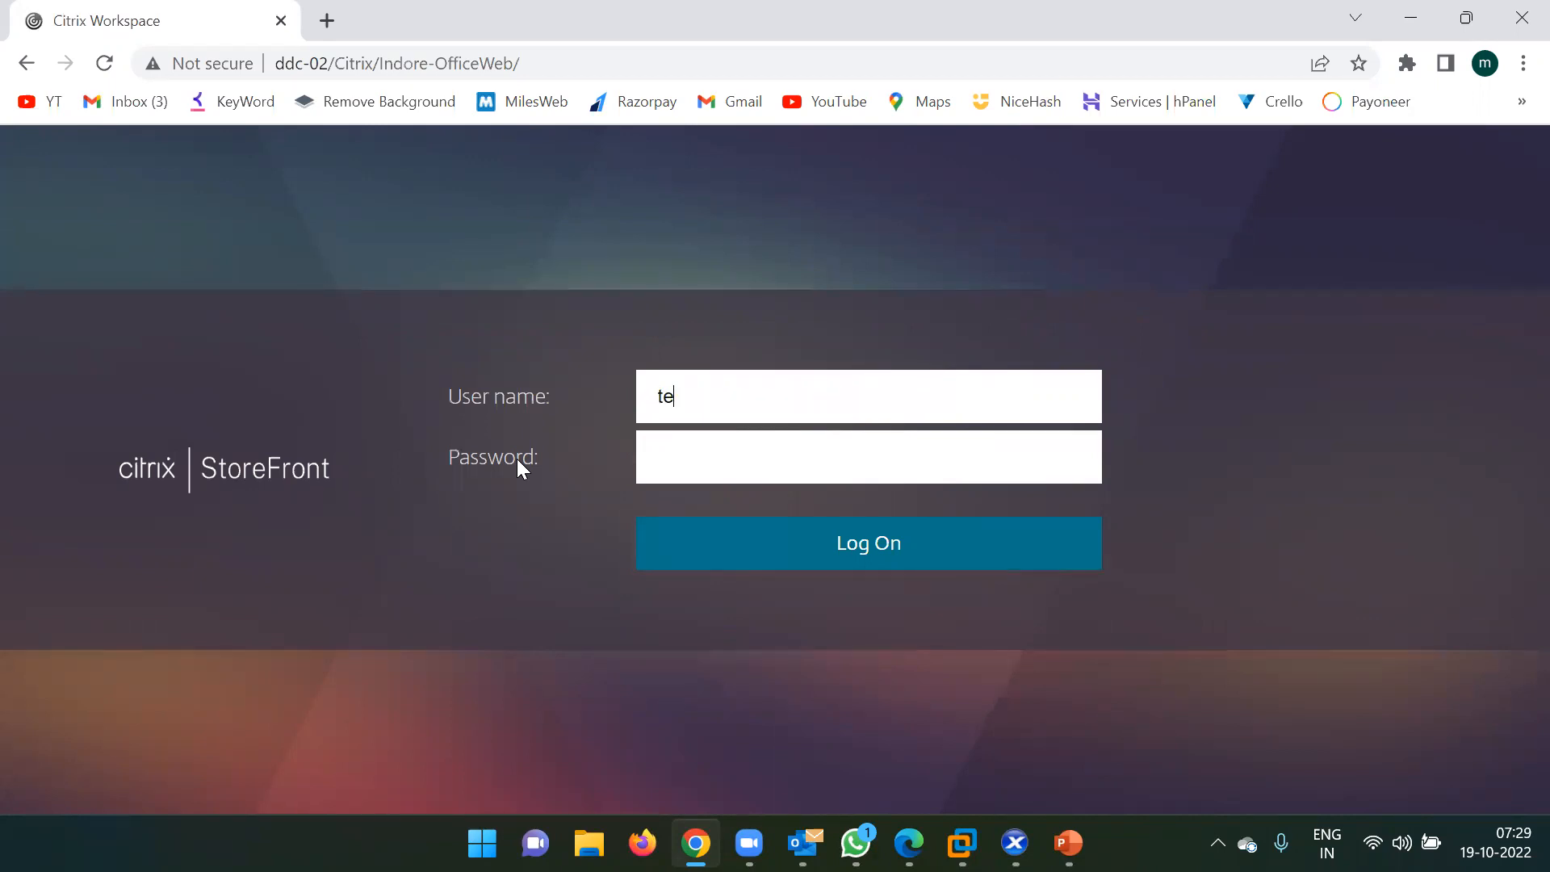
type("chmtech\\ms185426")
key("Tab")
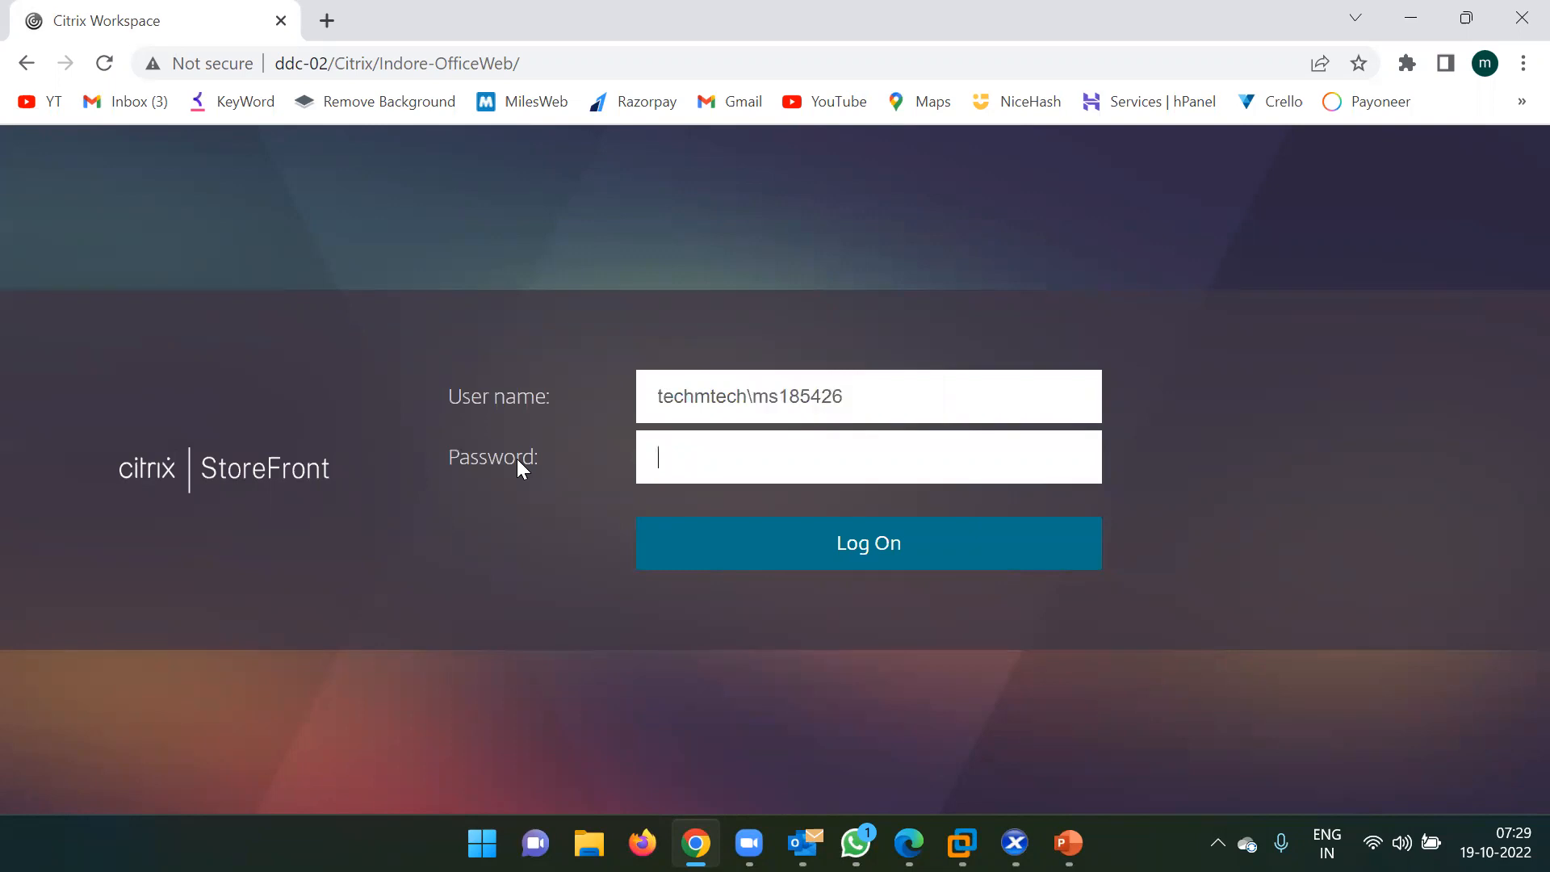
type("•••••••••")
left_click(889, 553)
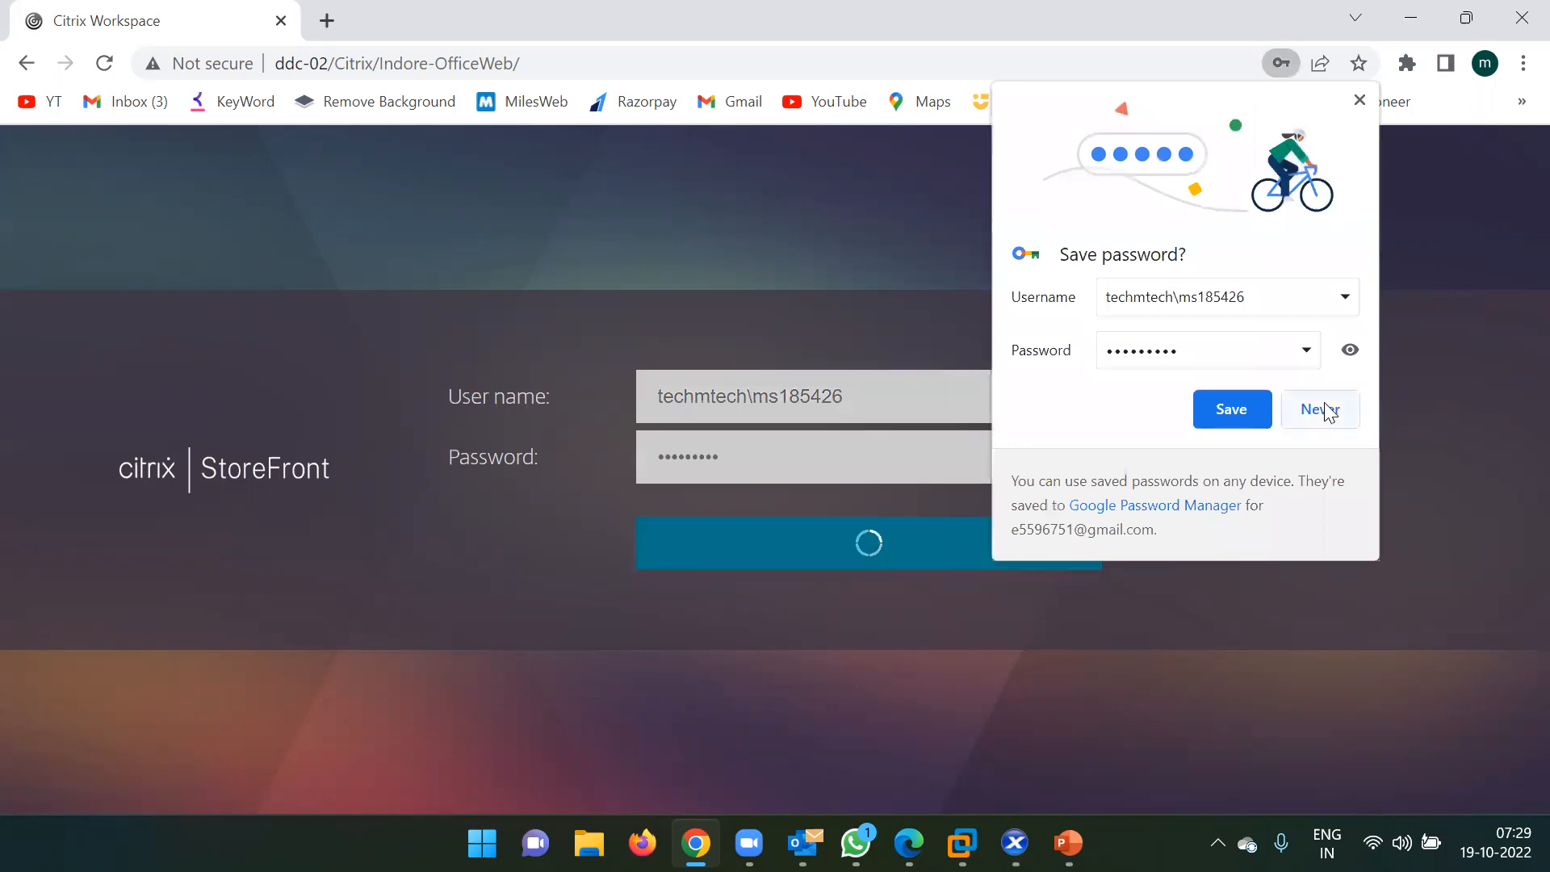
left_click(1325, 409)
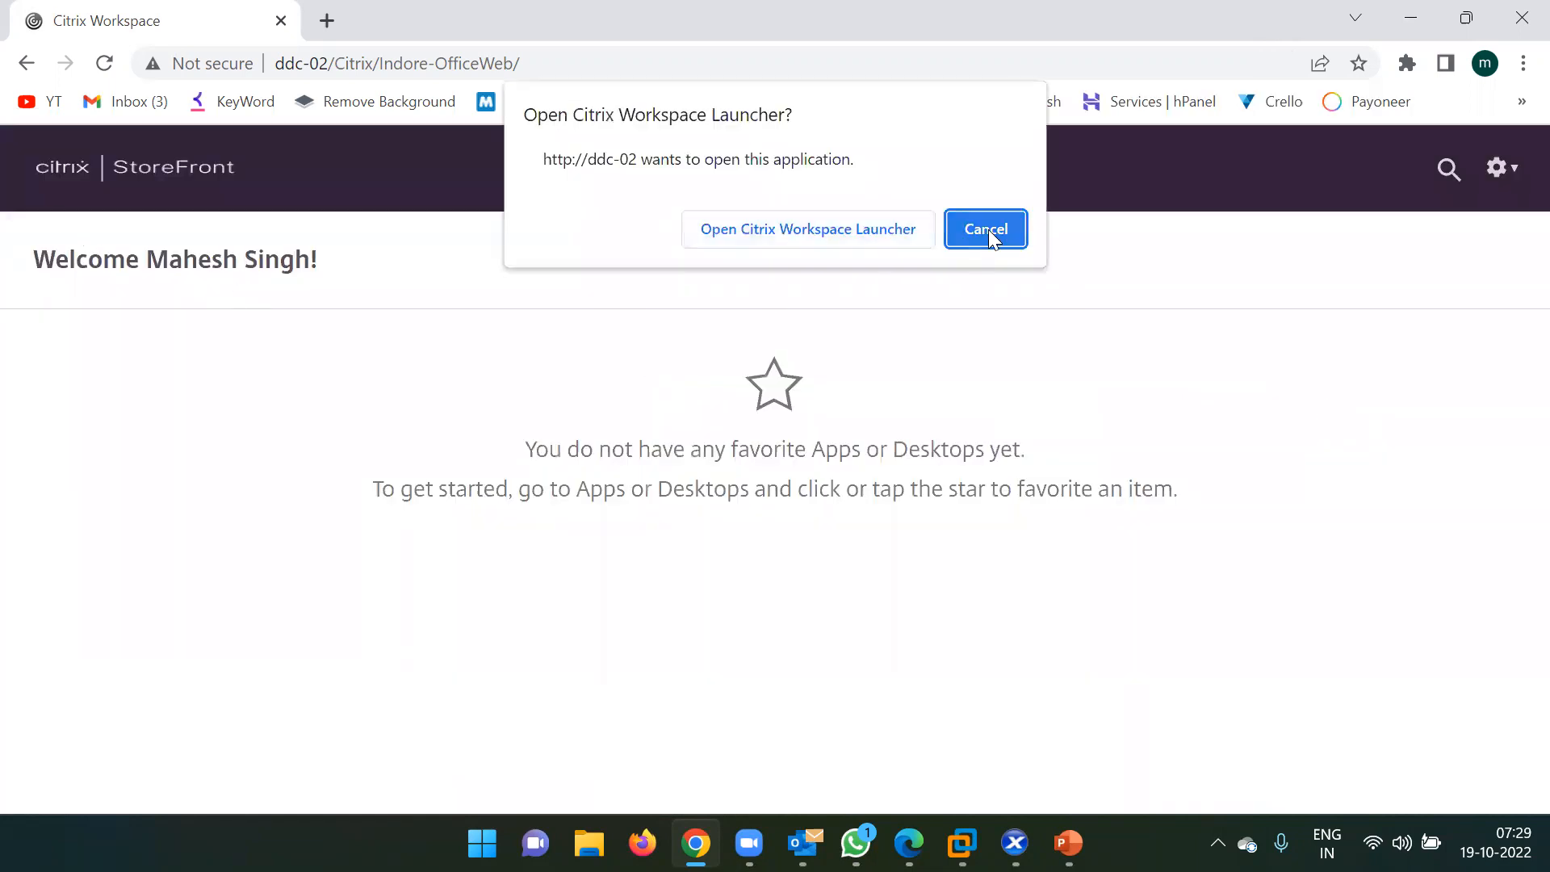
Cancel the launcher prompt, check the APPS and DESKTOPS lists, and launch the Google Chrome app.
left_click(987, 230)
left_click(762, 185)
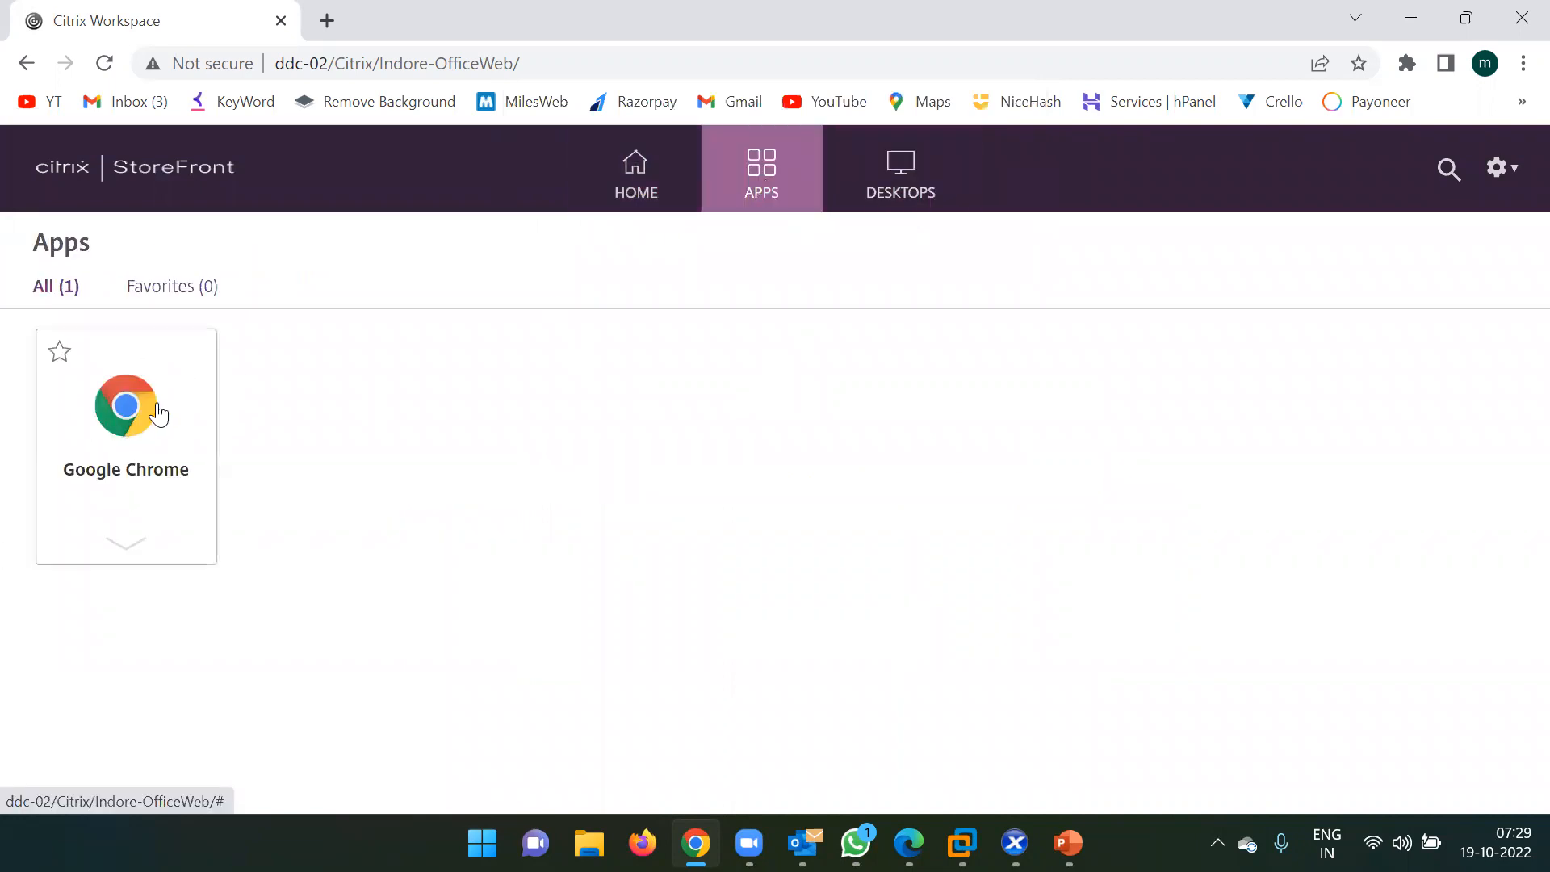
left_click(900, 181)
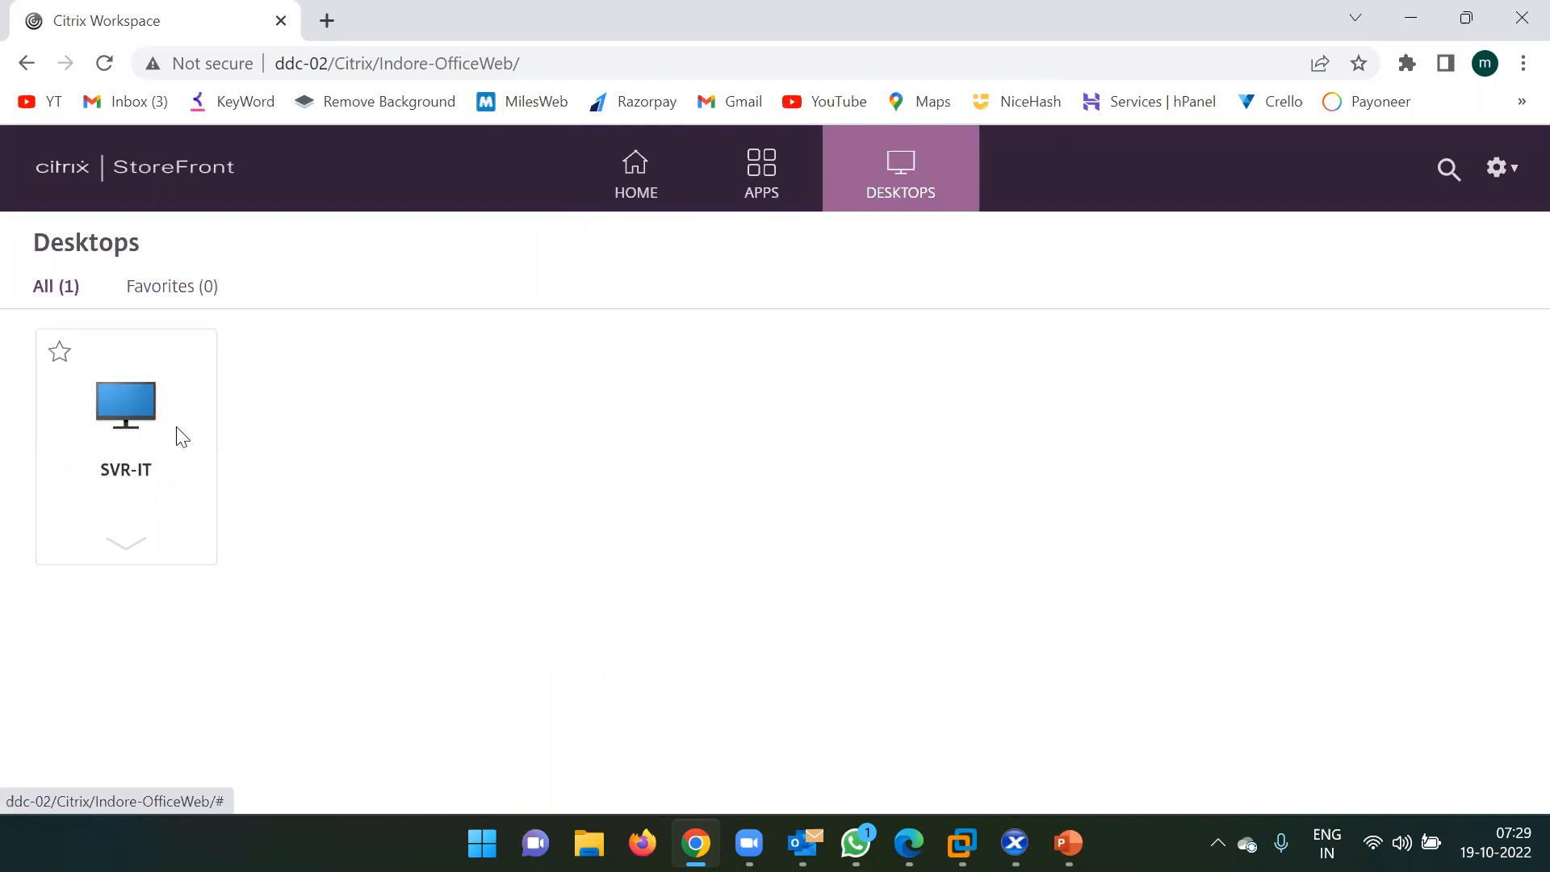
left_click(751, 190)
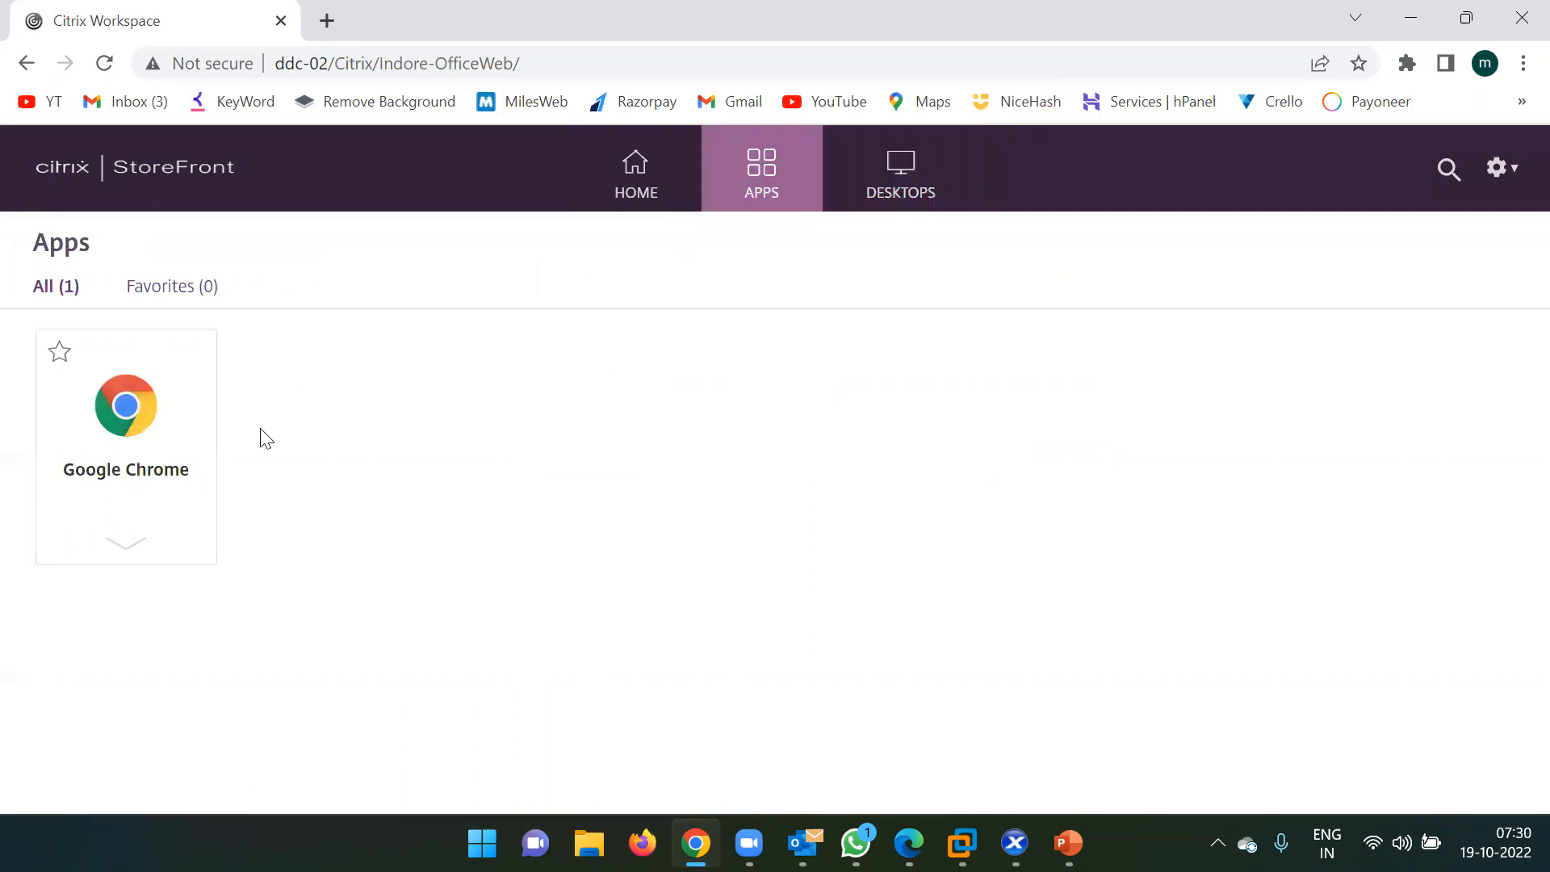
left_click(126, 413)
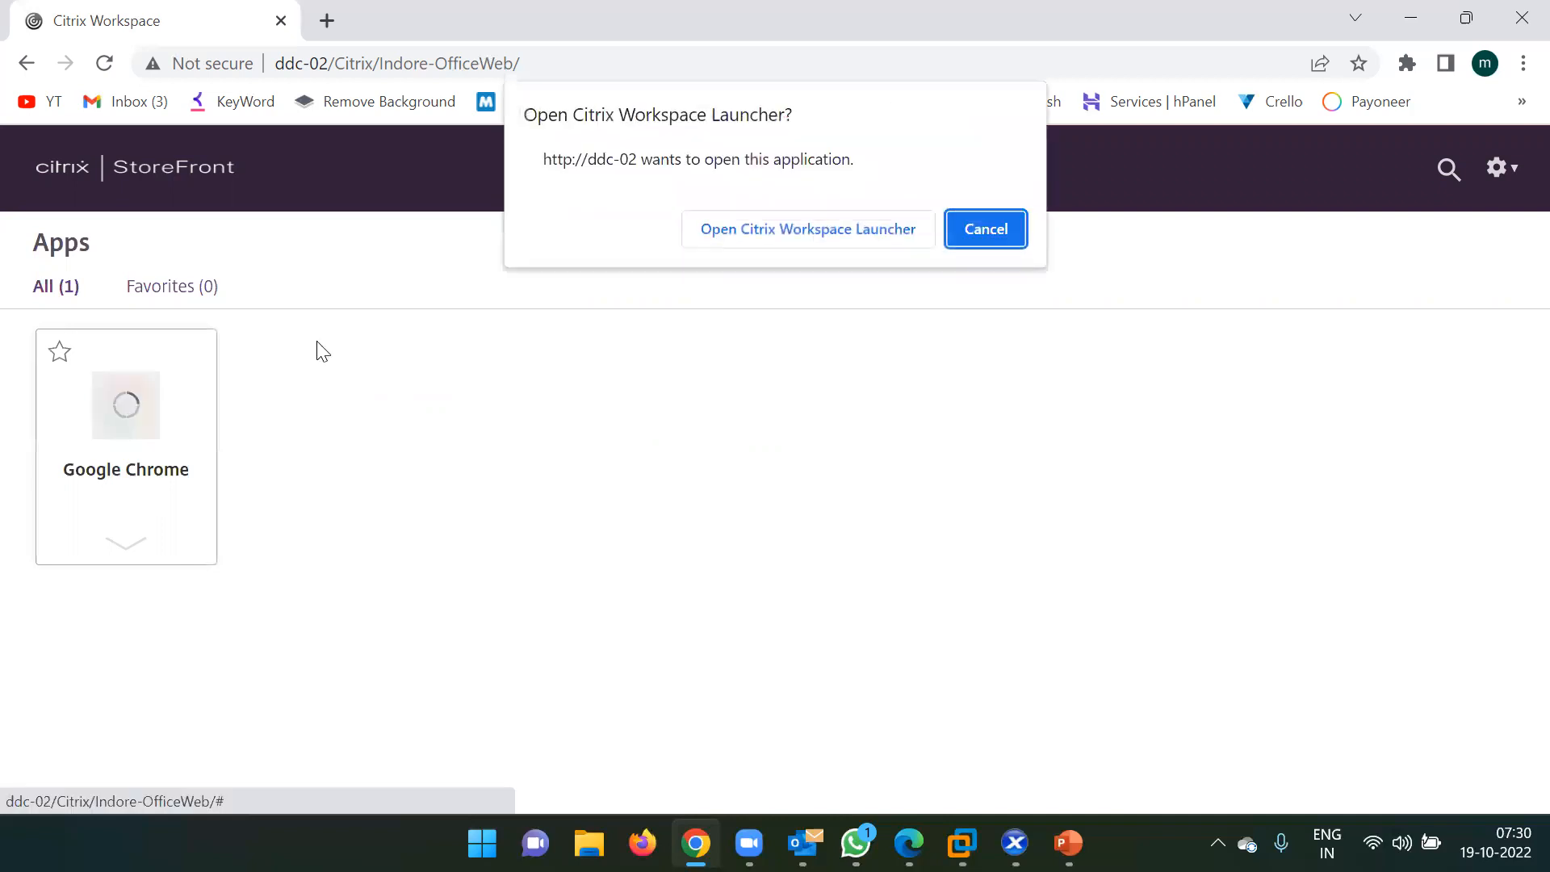
Open Chrome through Citrix Workspace Launcher and permit local device use, never asking again for this site.
left_click(741, 239)
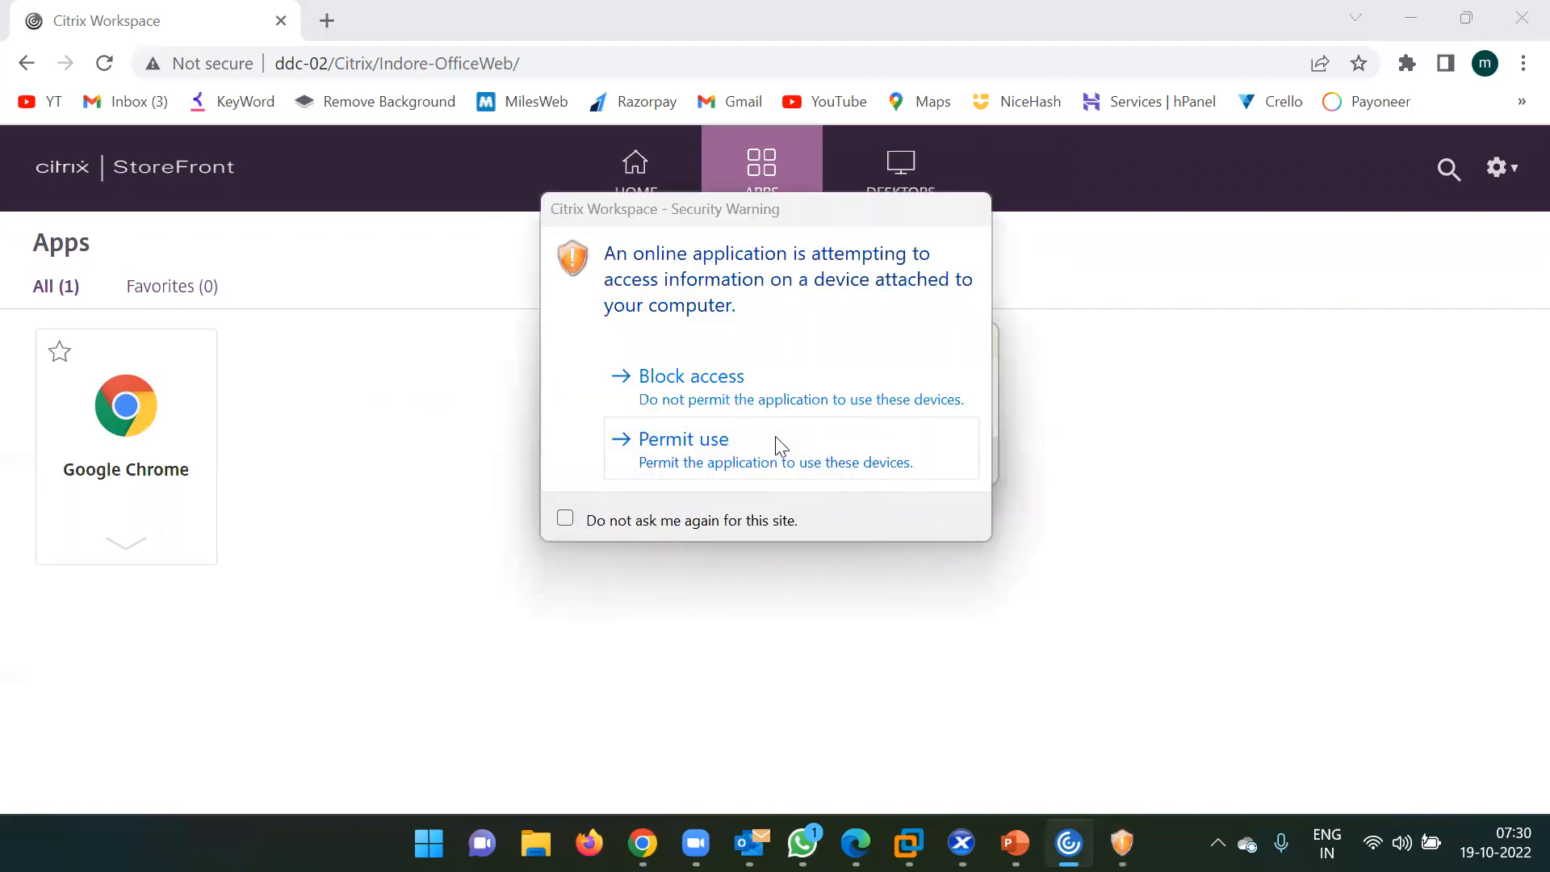
left_click(642, 524)
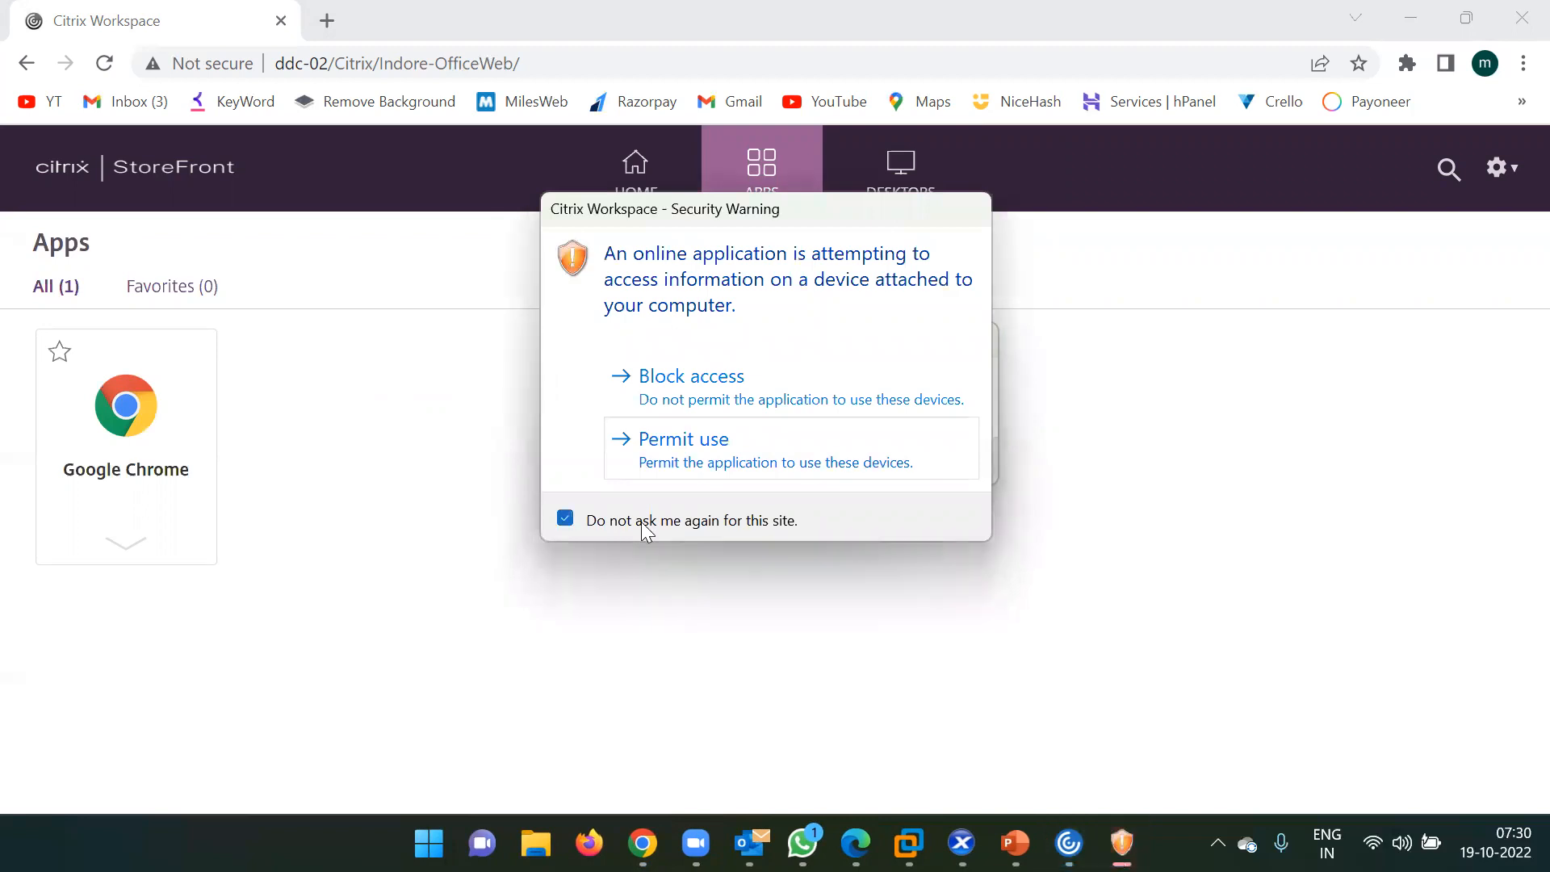
left_click(699, 448)
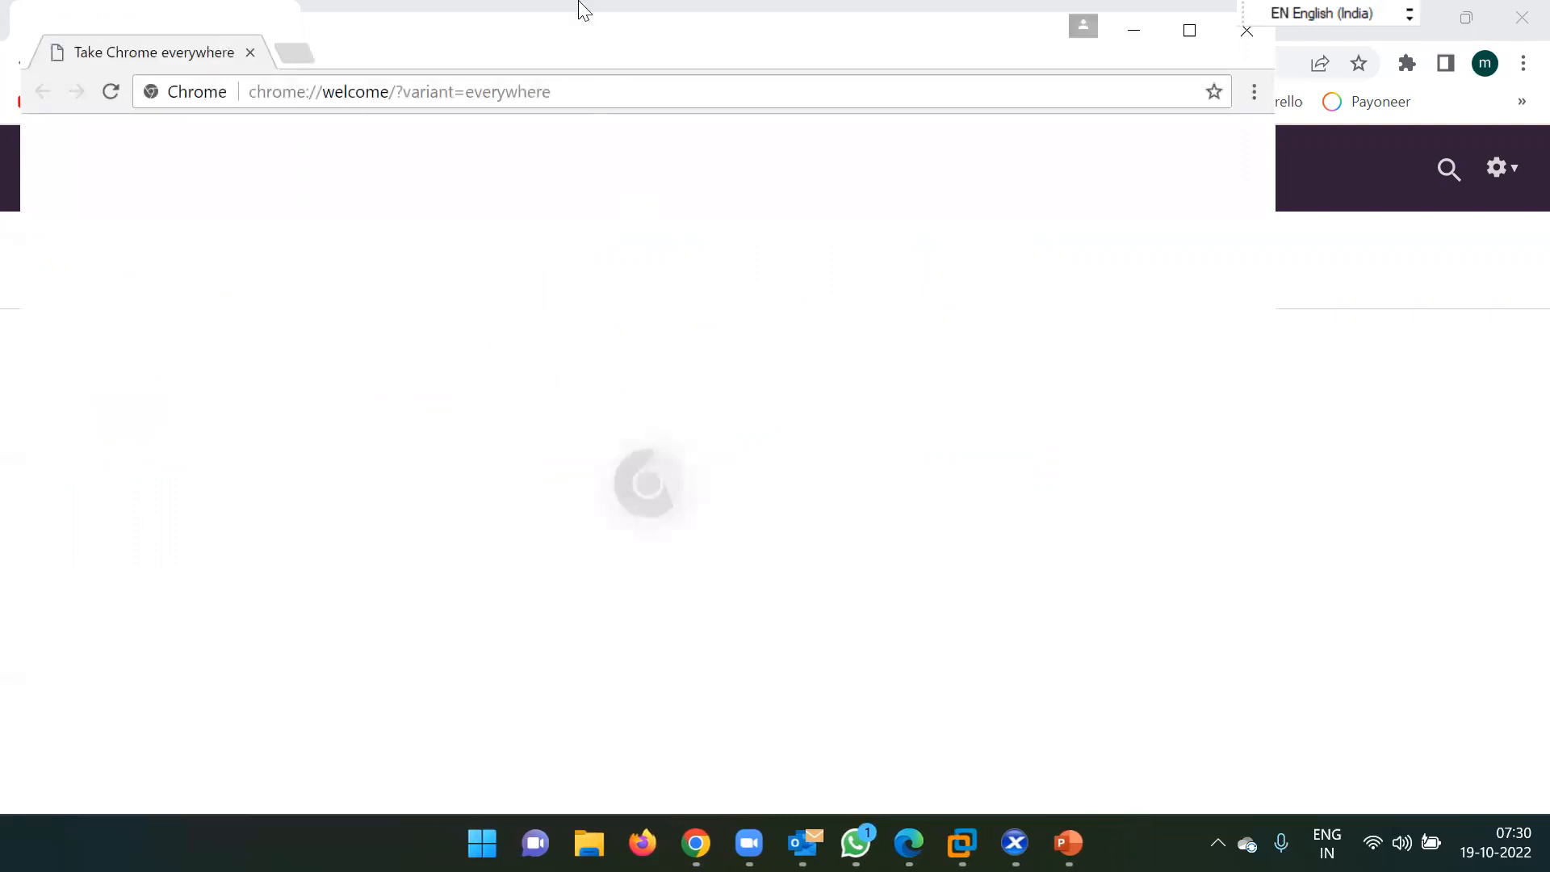
Move and minimize the published Chrome window, then glance at the DESKTOPS and APPS lists.
left_click_drag(547, 41, 573, 108)
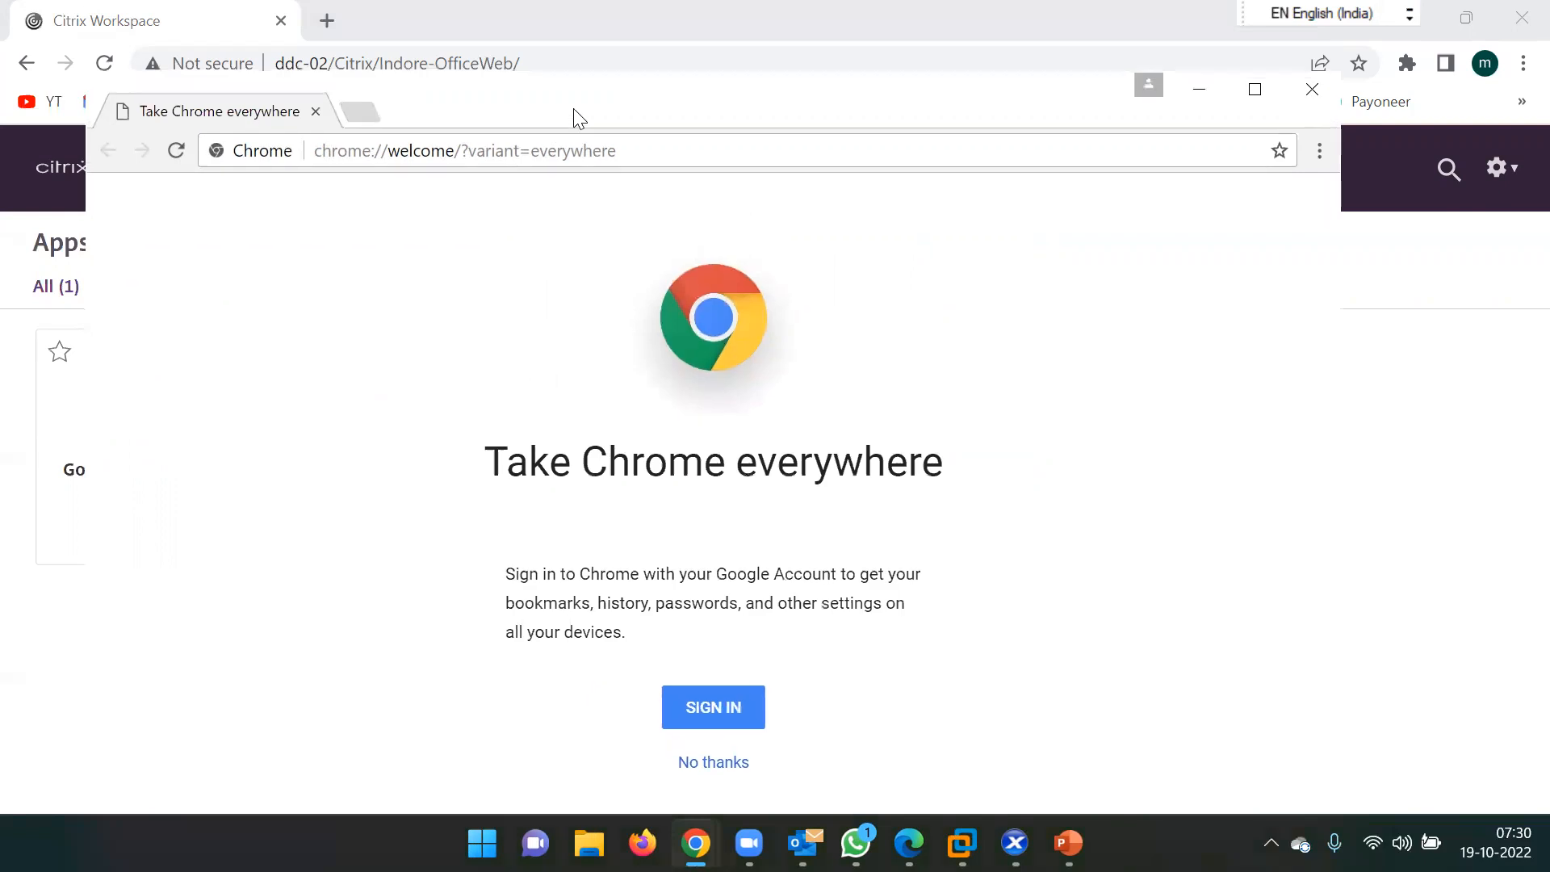
left_click(1199, 90)
left_click(881, 184)
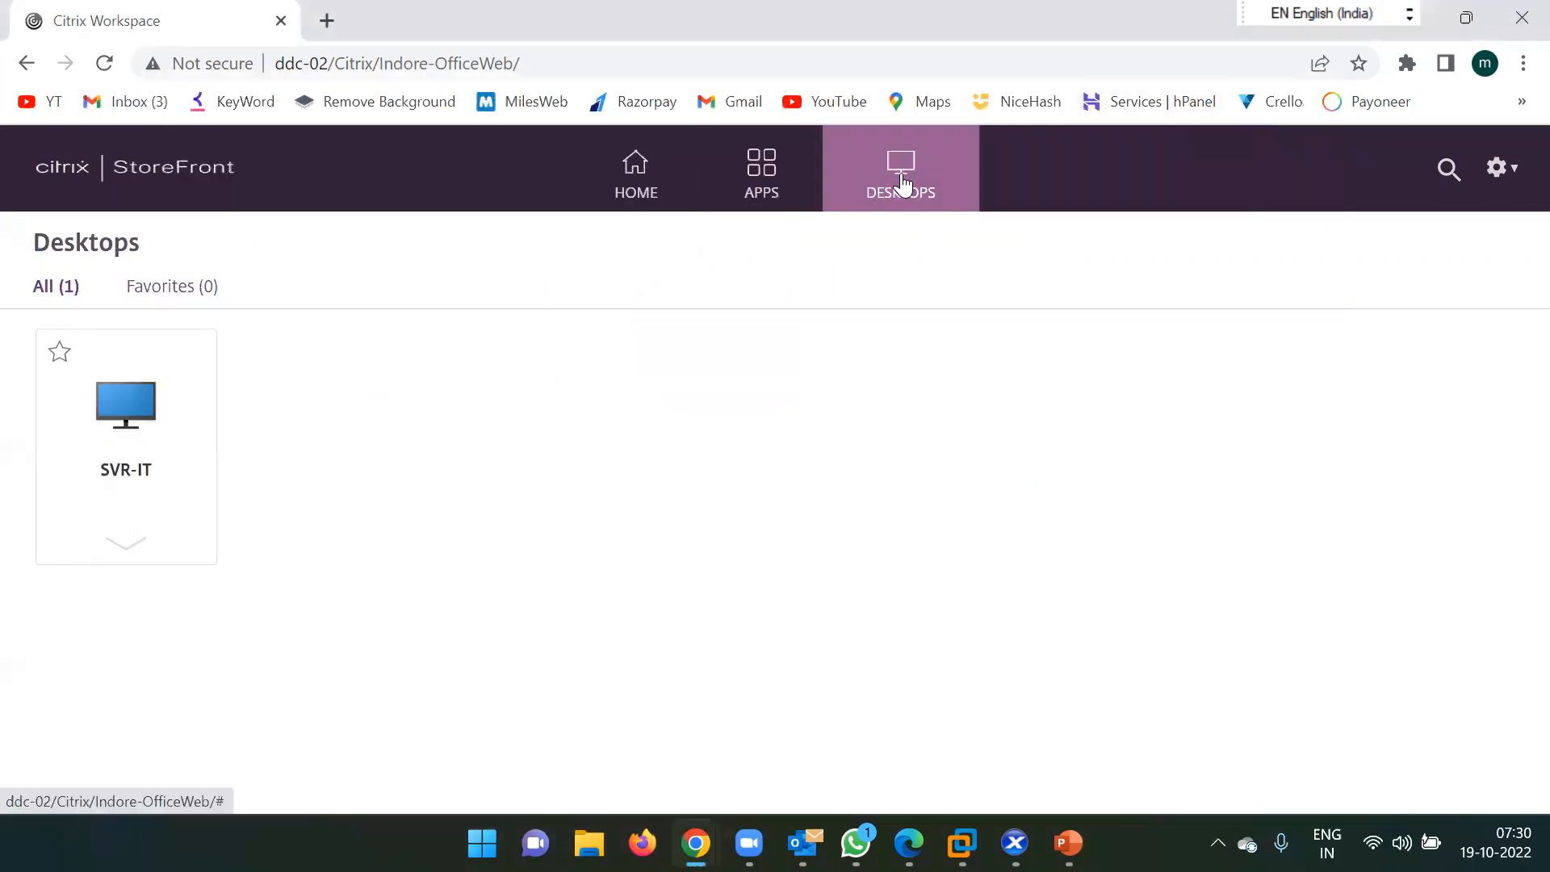
left_click(762, 181)
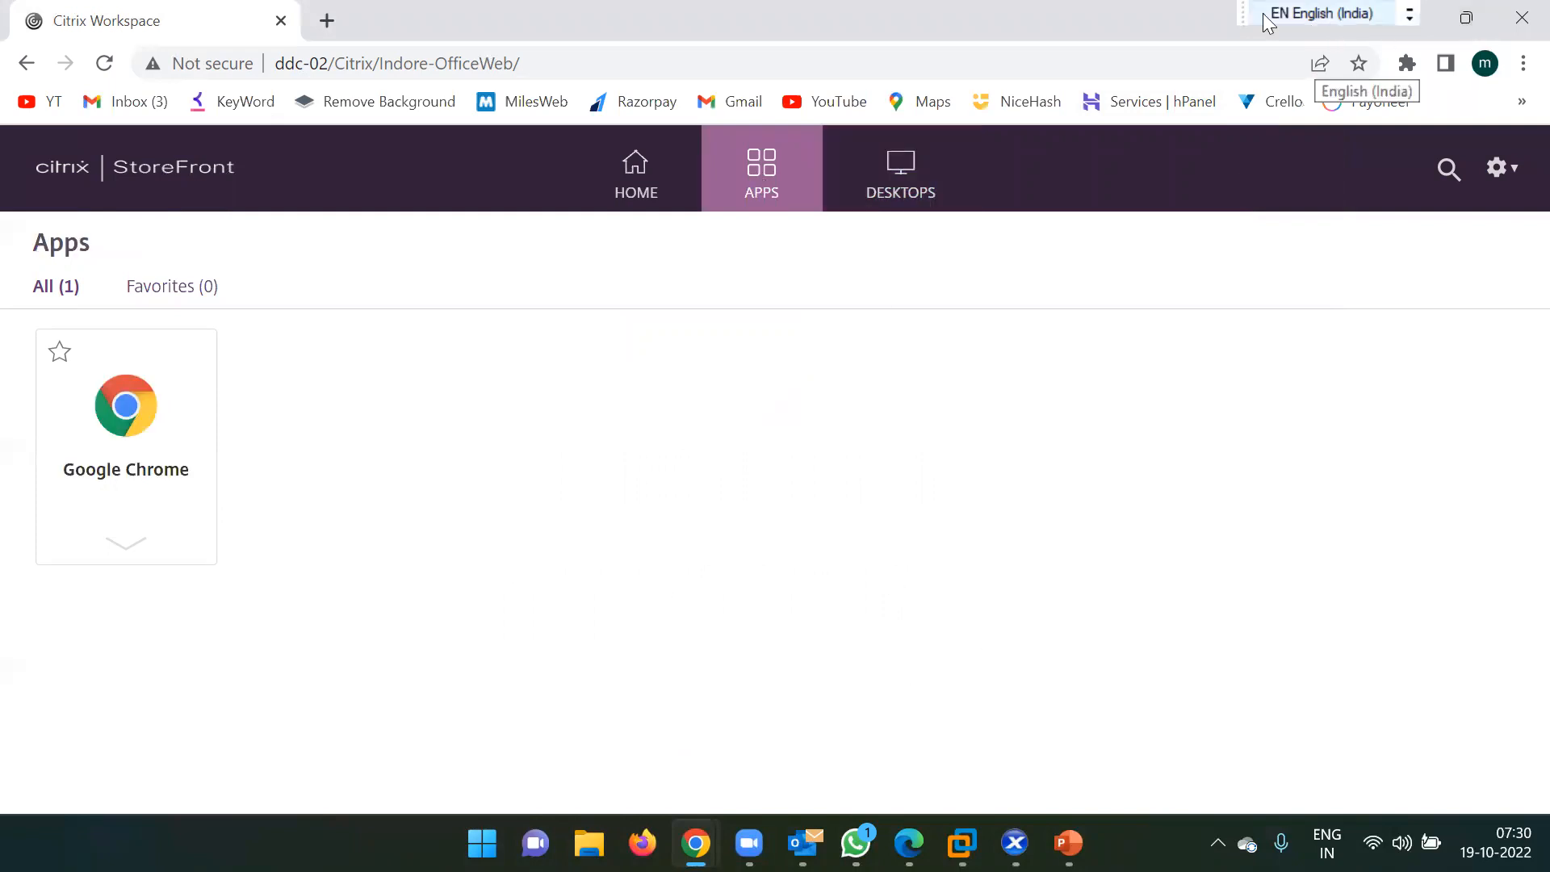
Minimize the local browser, bring back the published Chrome welcome window, and select its address bar.
double_click(1024, 13)
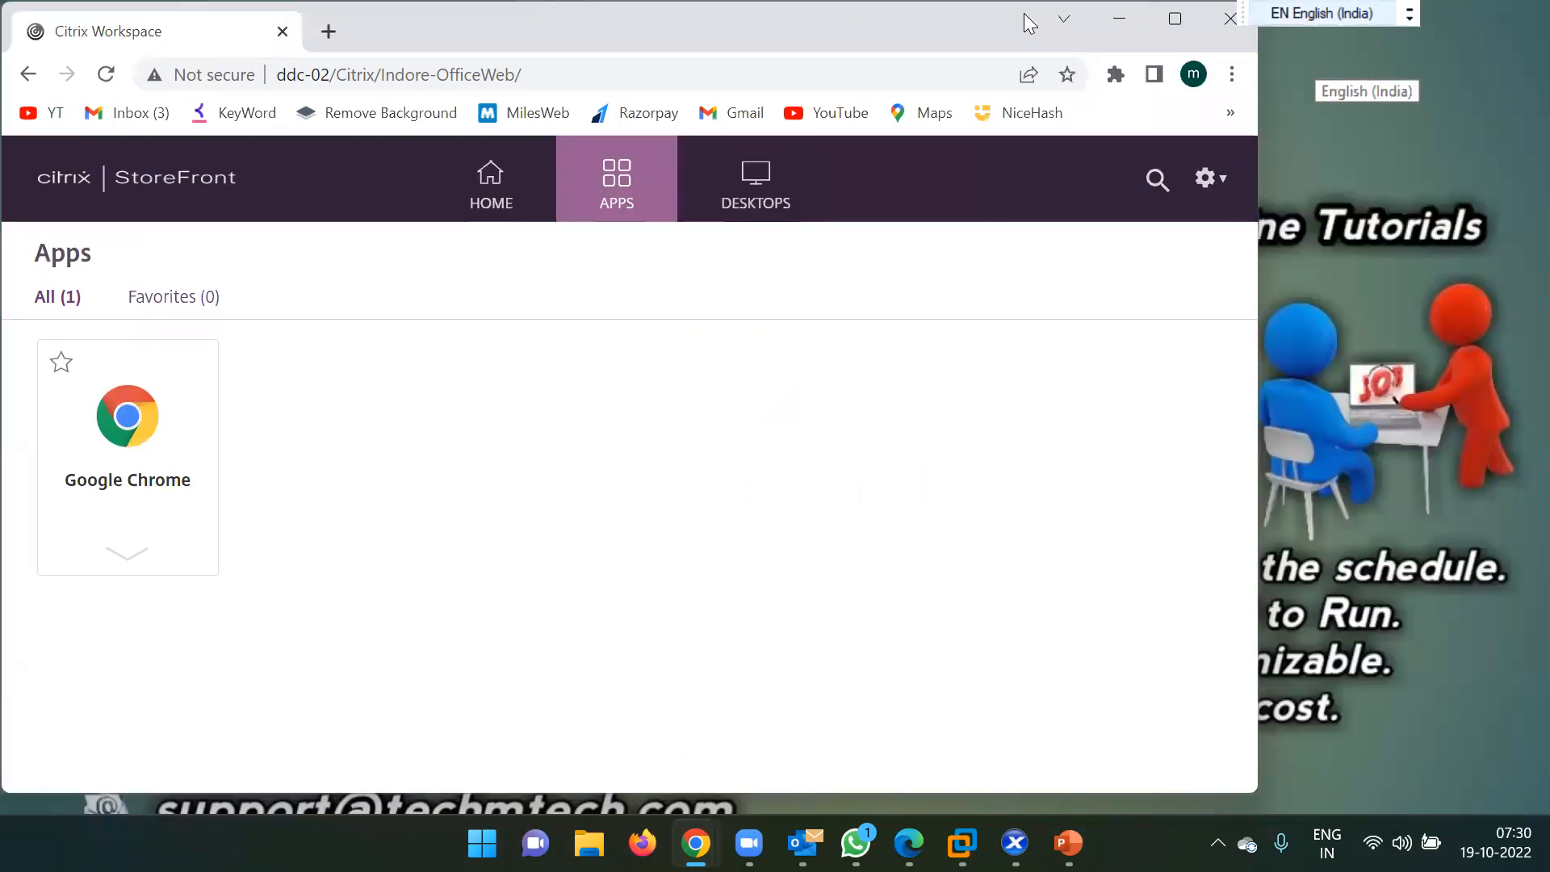
left_click(1119, 19)
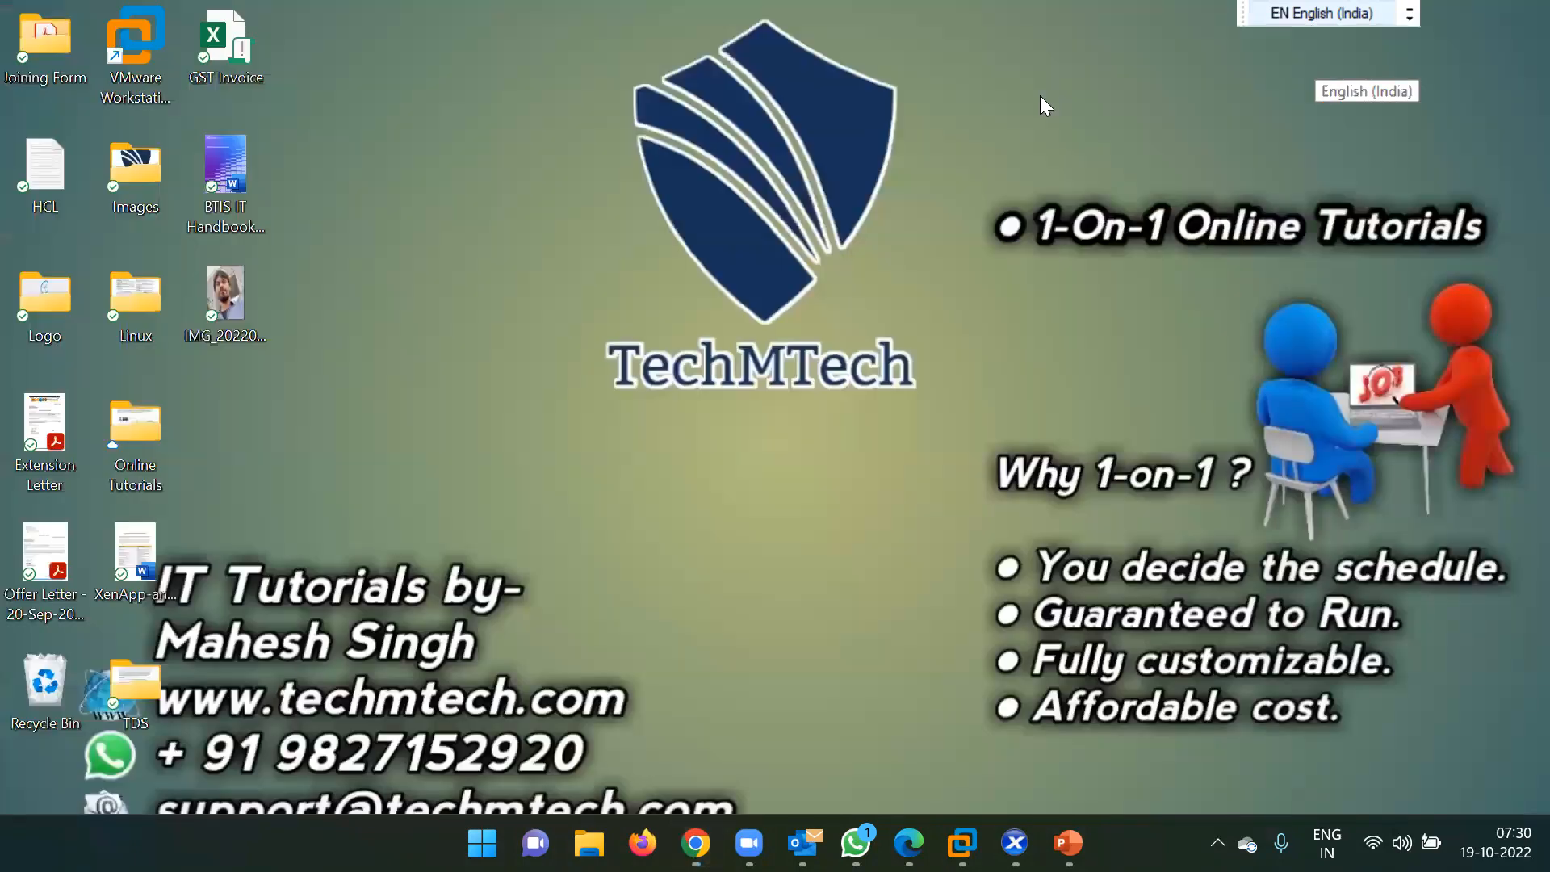
left_click(1312, 14)
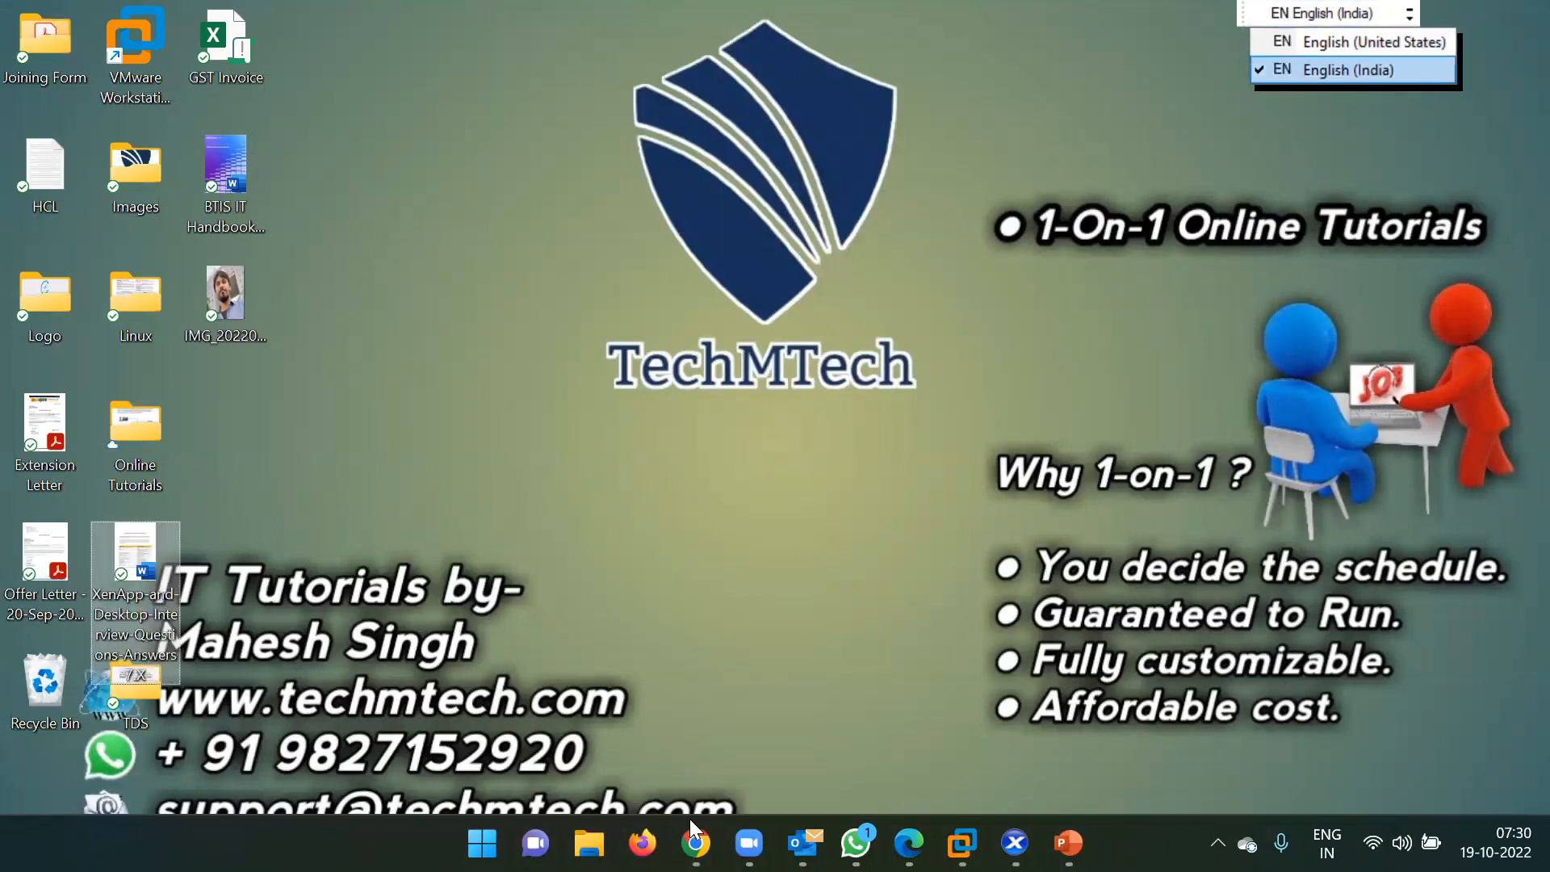
mouse_move(694, 840)
left_click(807, 710)
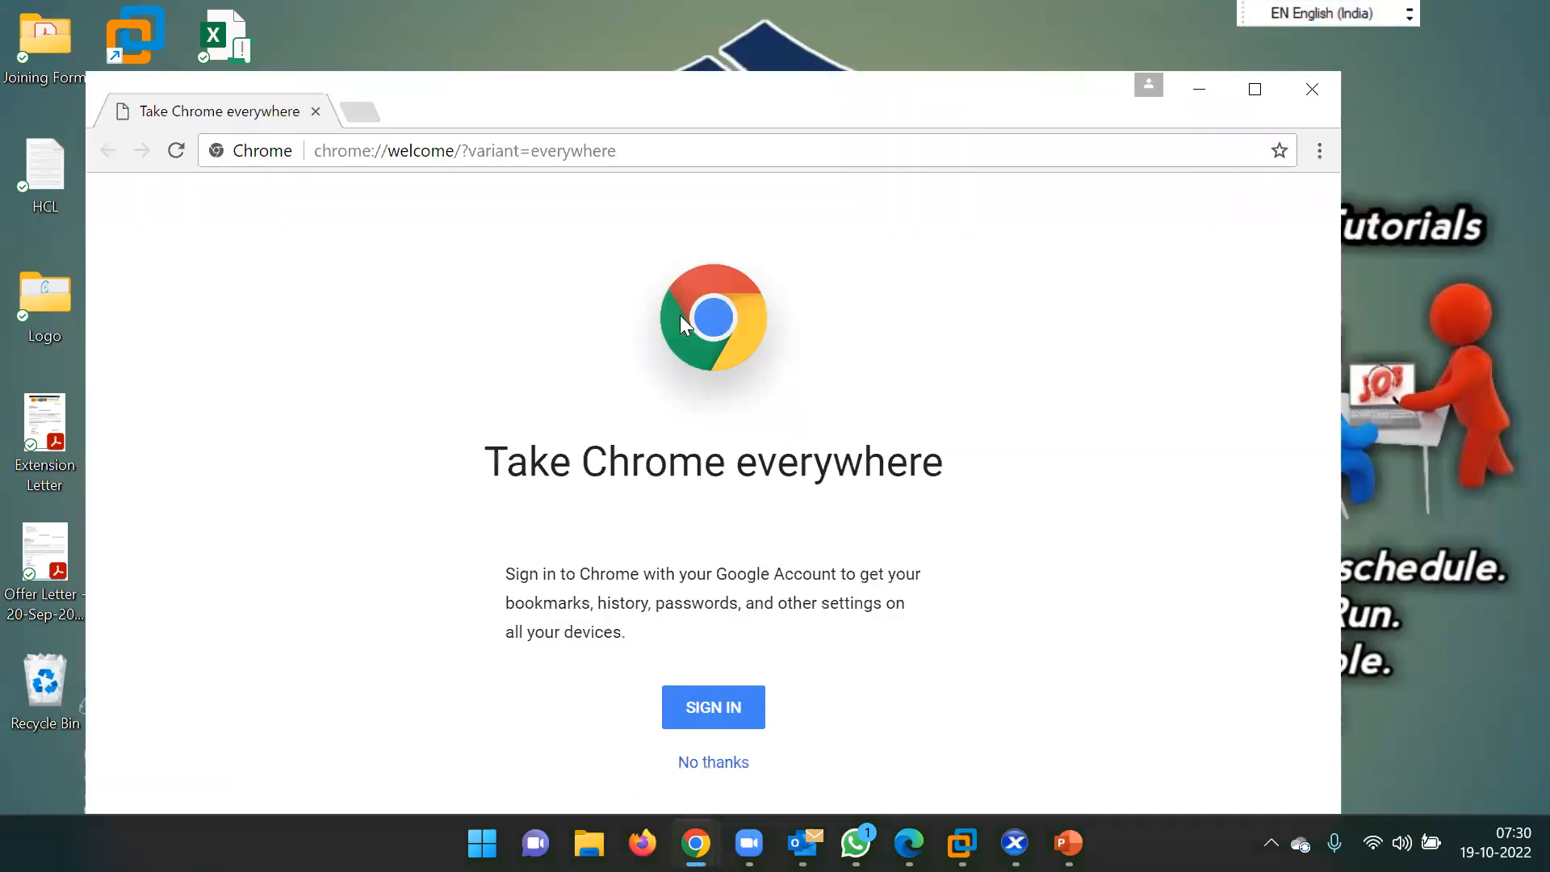
left_click_drag(651, 107, 737, 41)
left_click(557, 95)
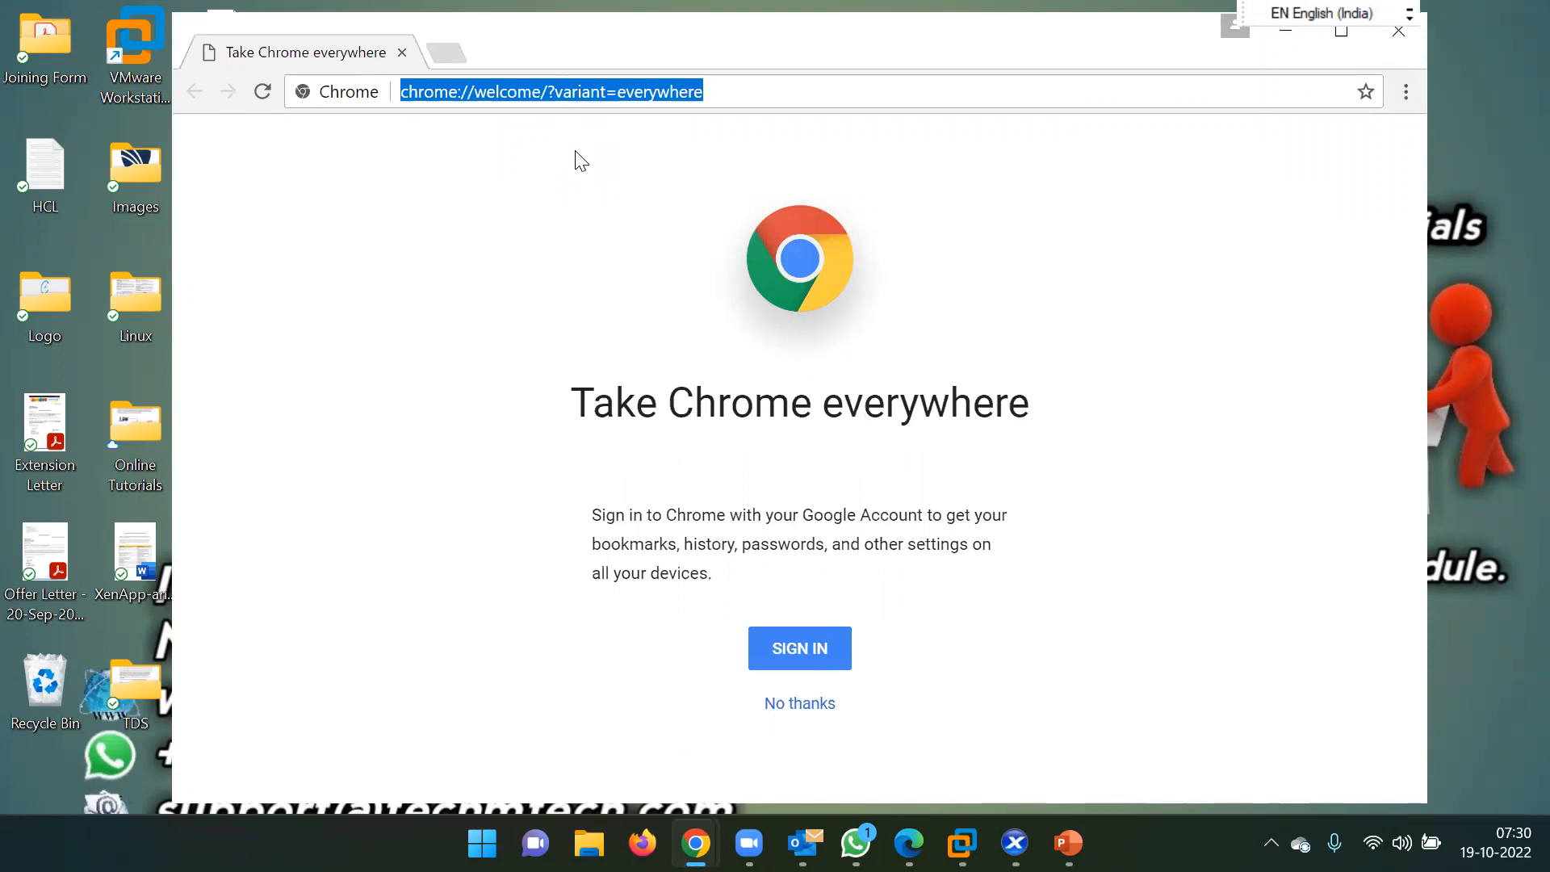
Load google.com in the published Chrome and check the host's network connection status.
type("google.com")
key("Return")
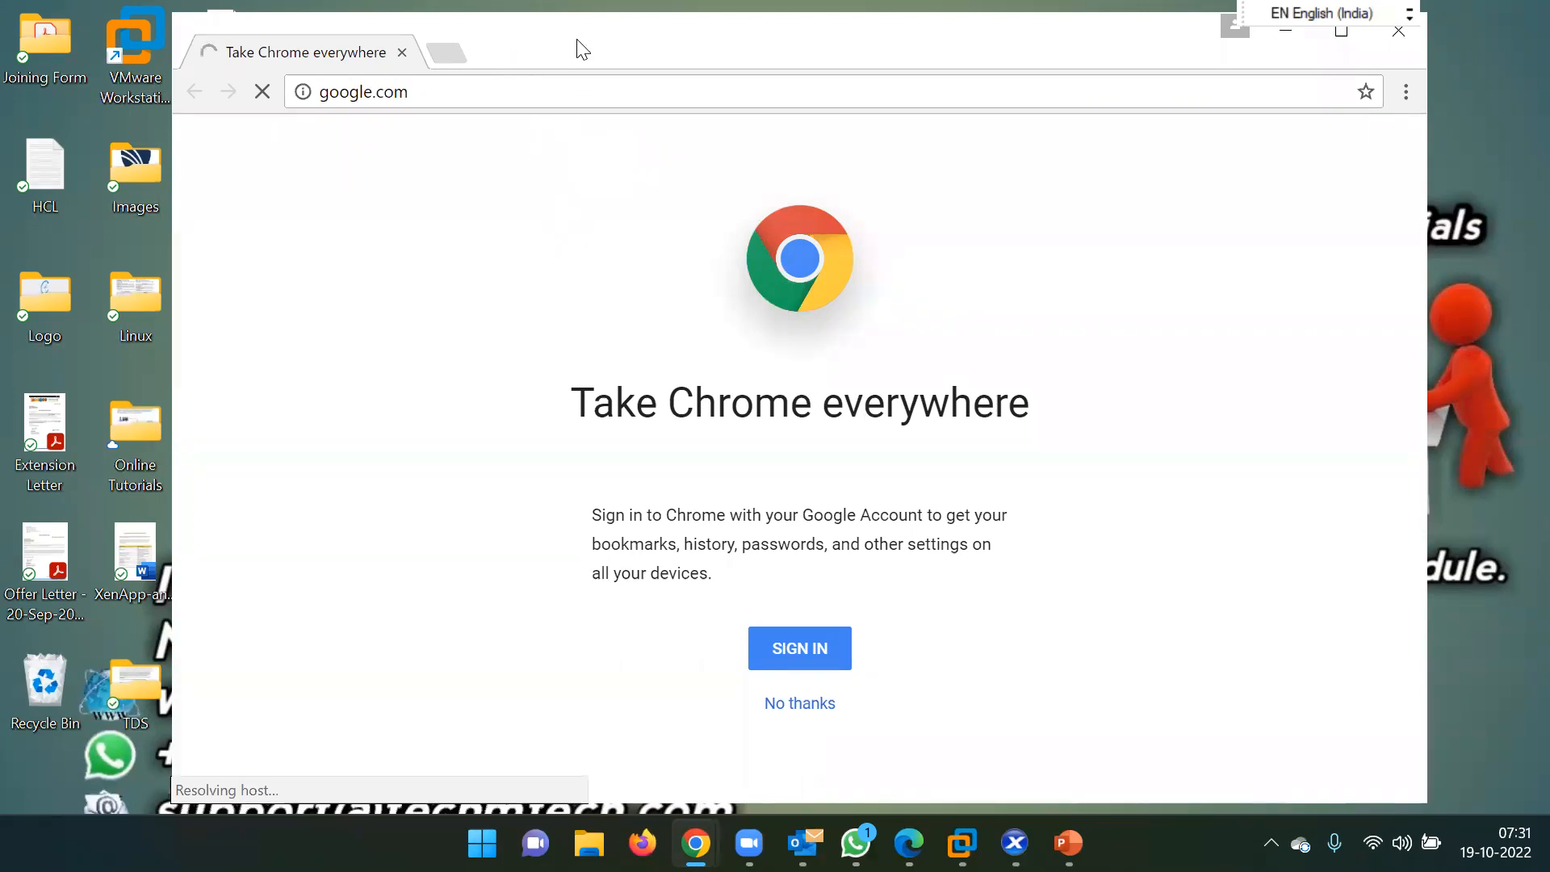
left_click_drag(571, 38, 758, 42)
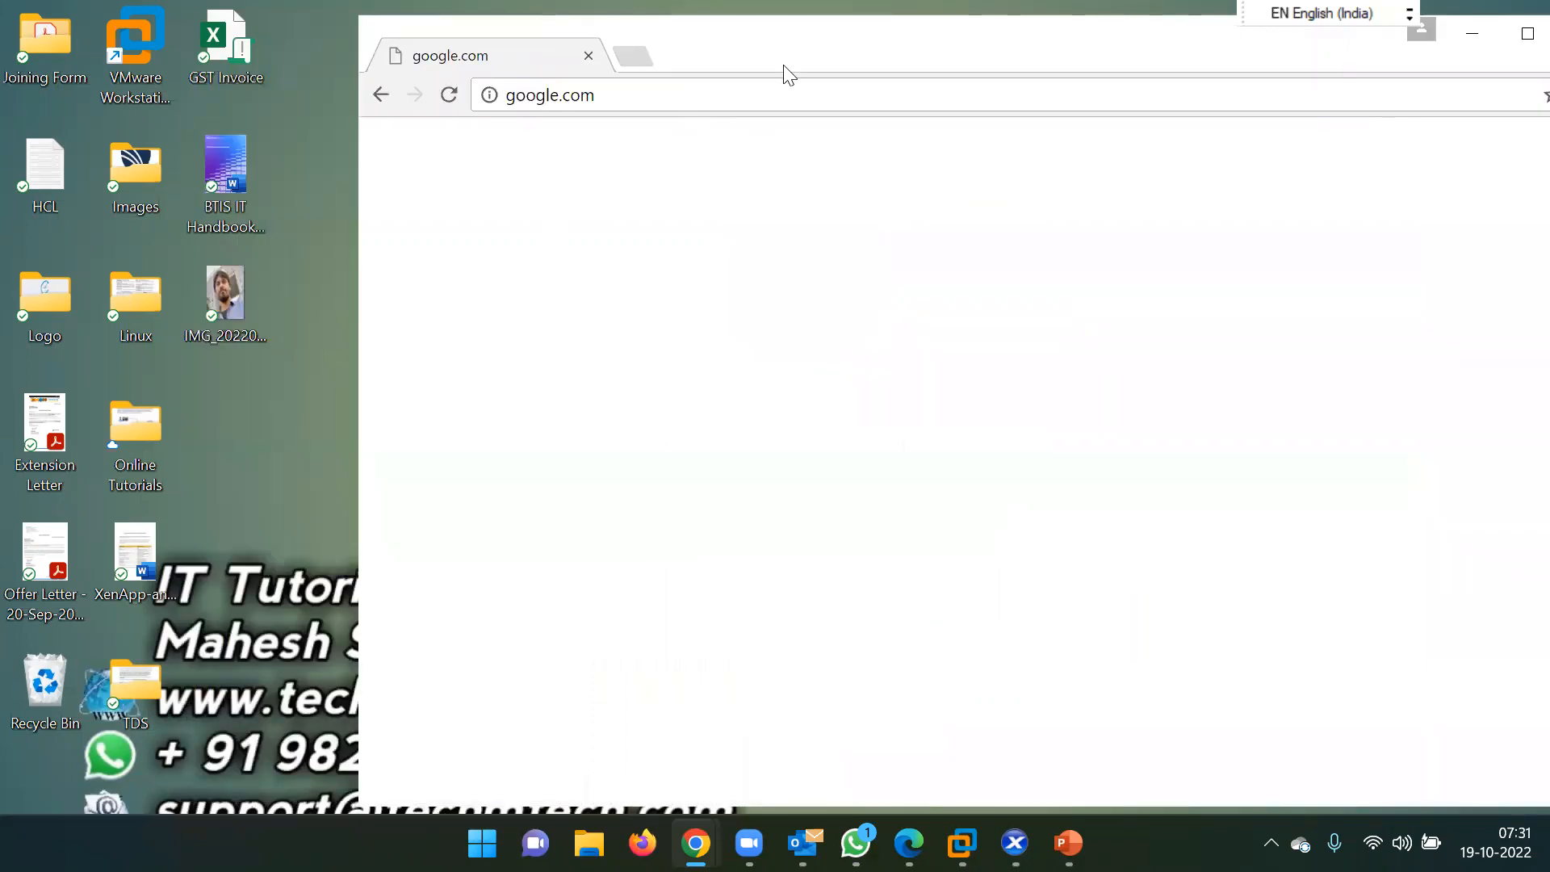
left_click_drag(705, 36, 648, 23)
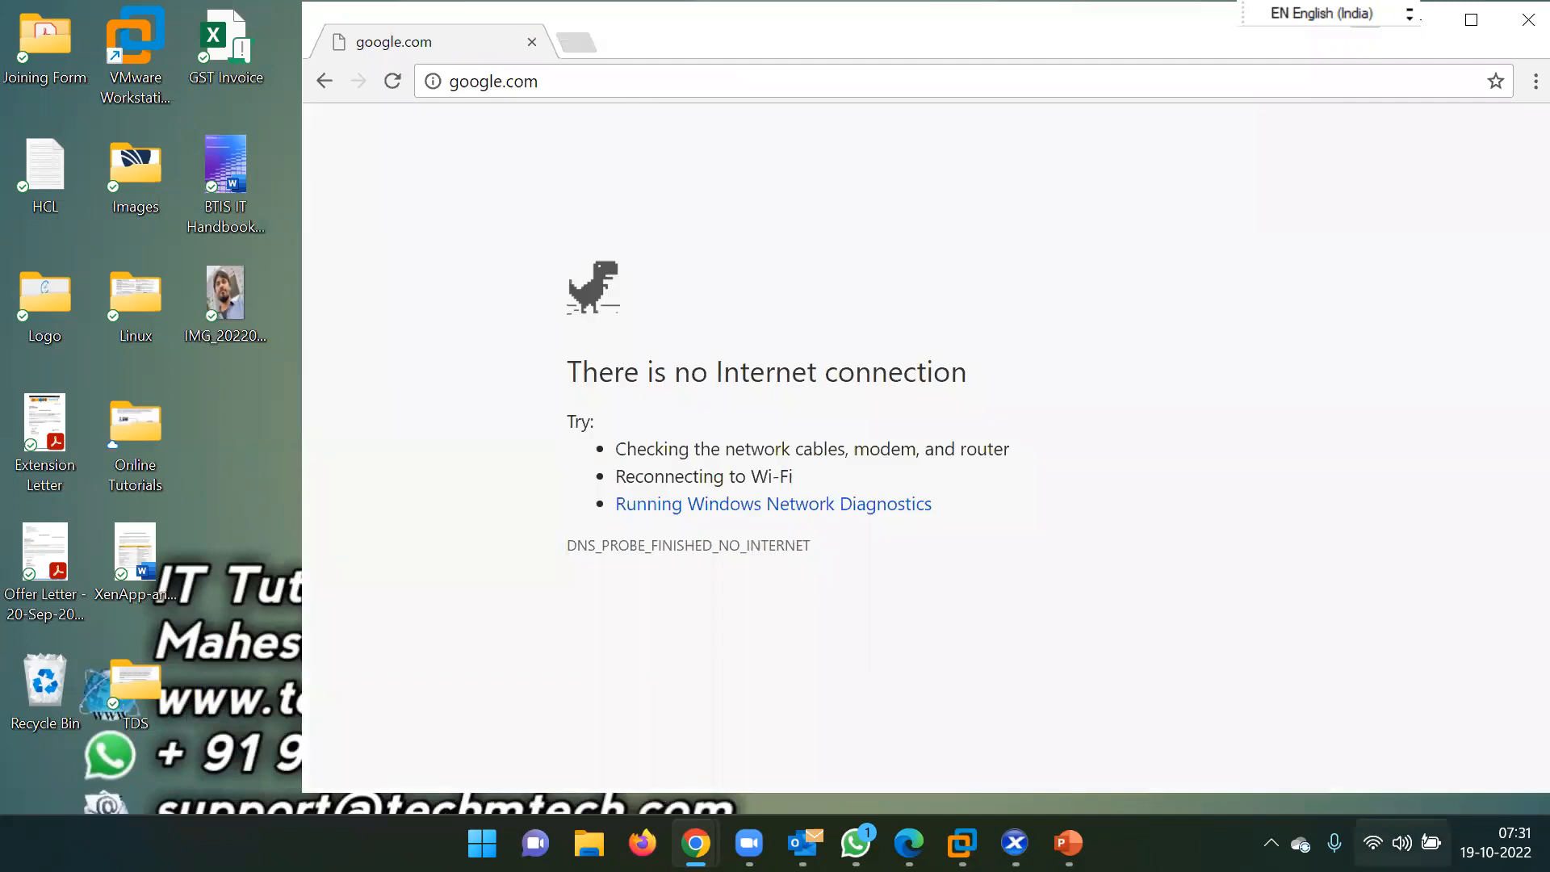
left_click(1373, 843)
left_click(966, 256)
Retry google.com, see 'There is no Internet connection', and close the published Chrome window.
left_click(563, 83)
key("Return")
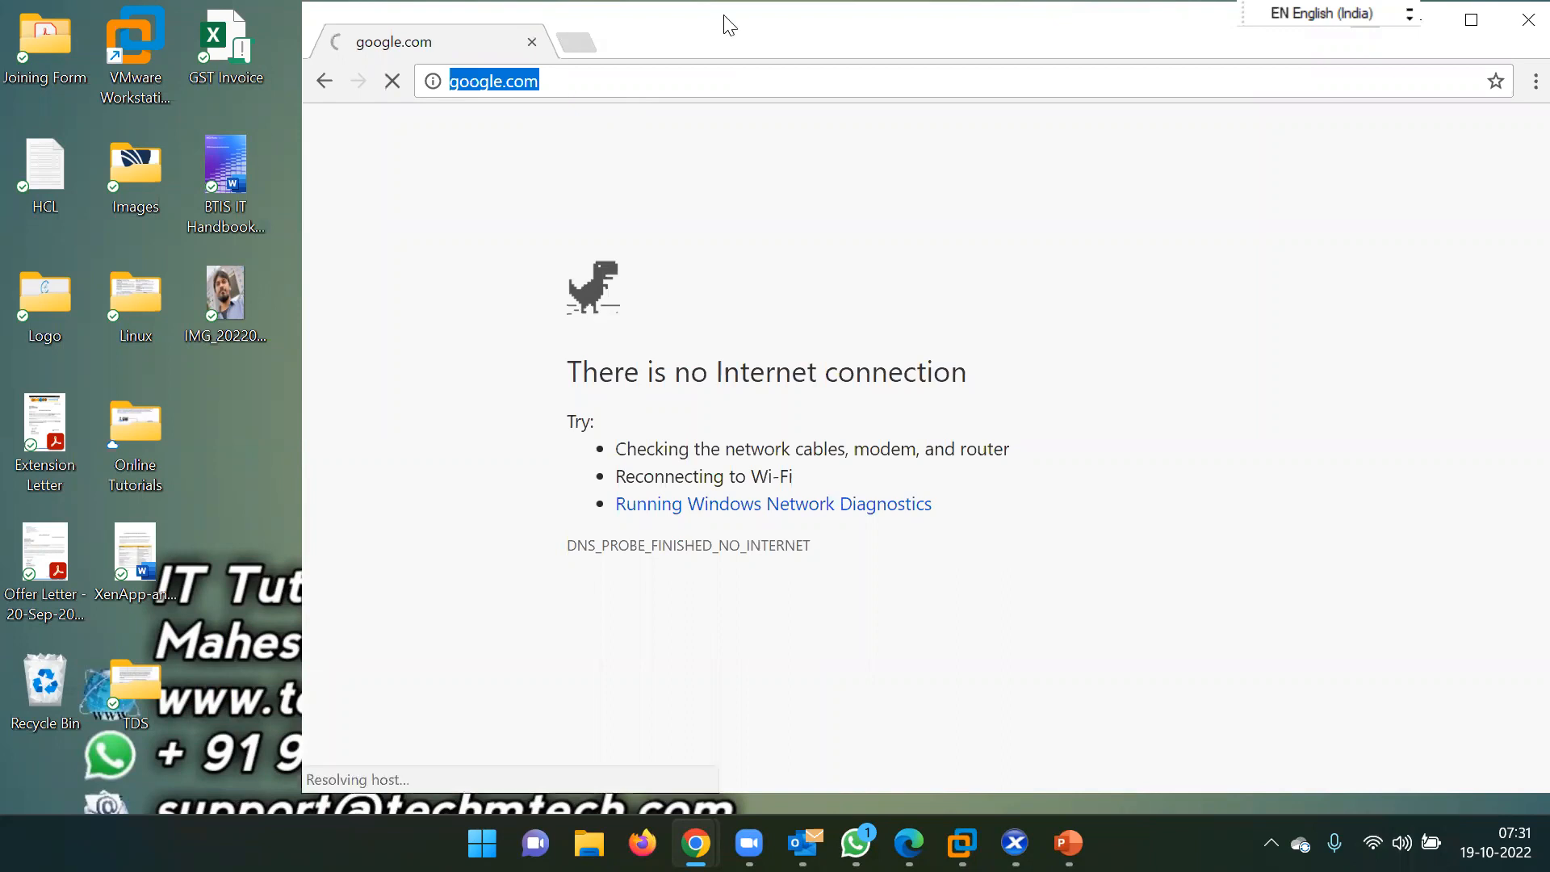
left_click_drag(663, 31, 607, 31)
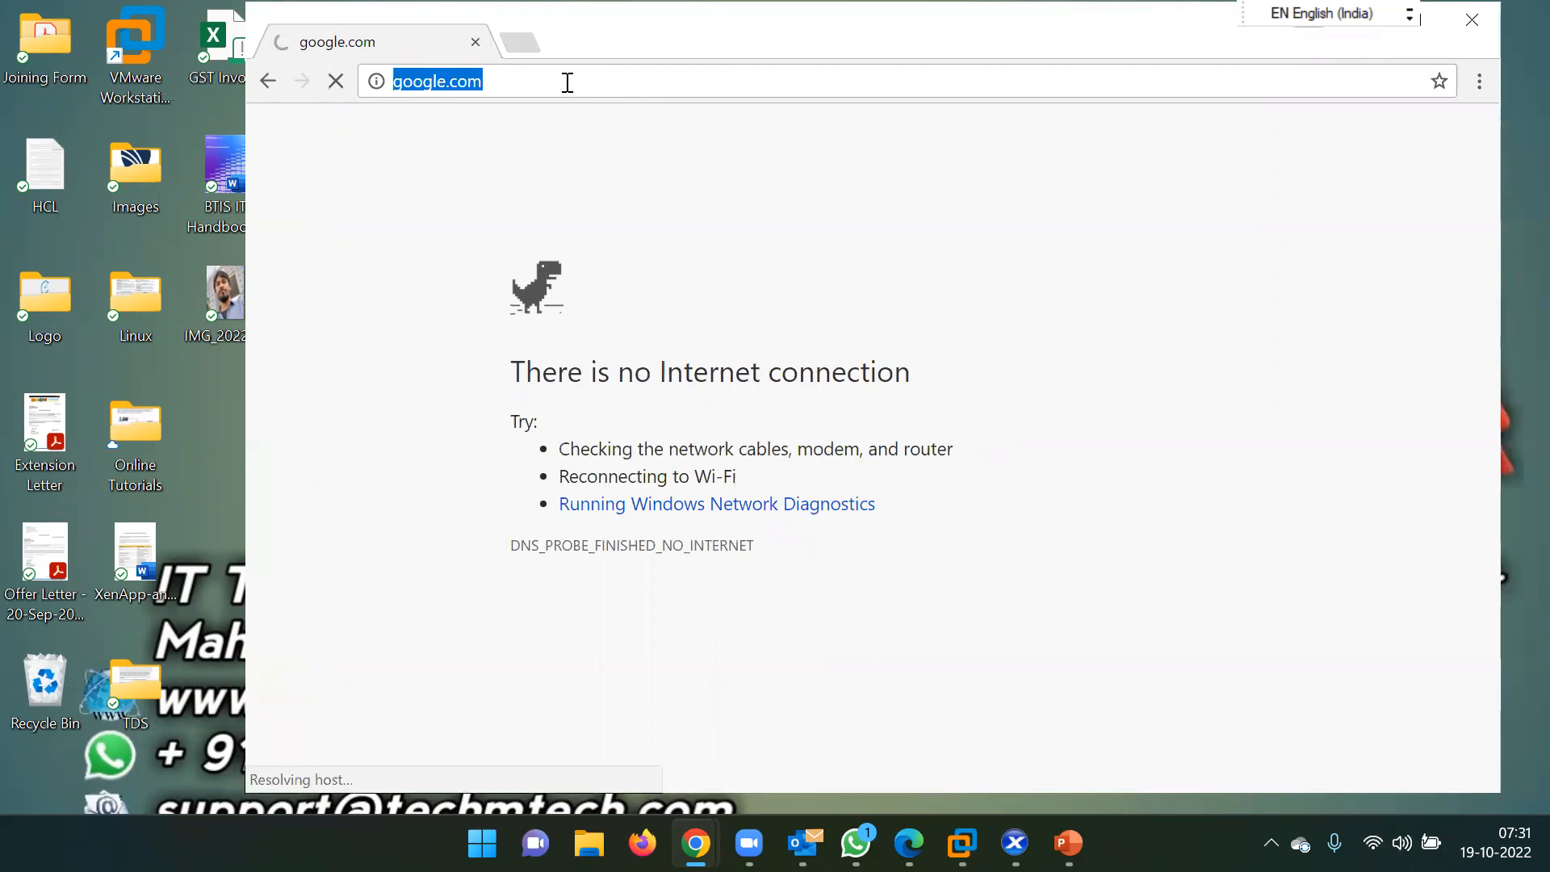
left_click(568, 82)
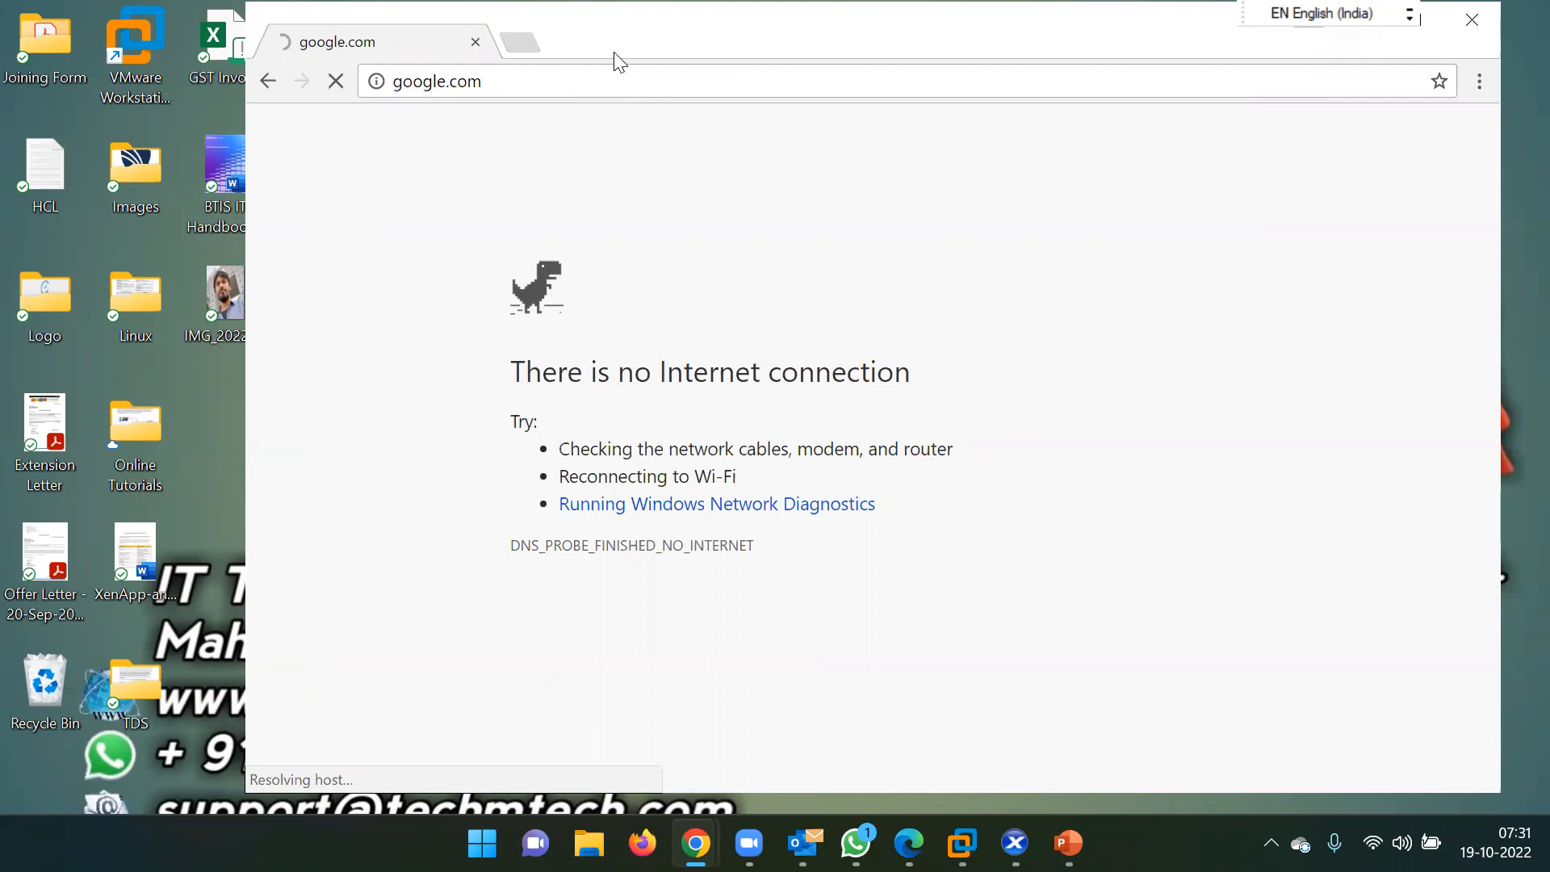
left_click_drag(544, 56, 471, 78)
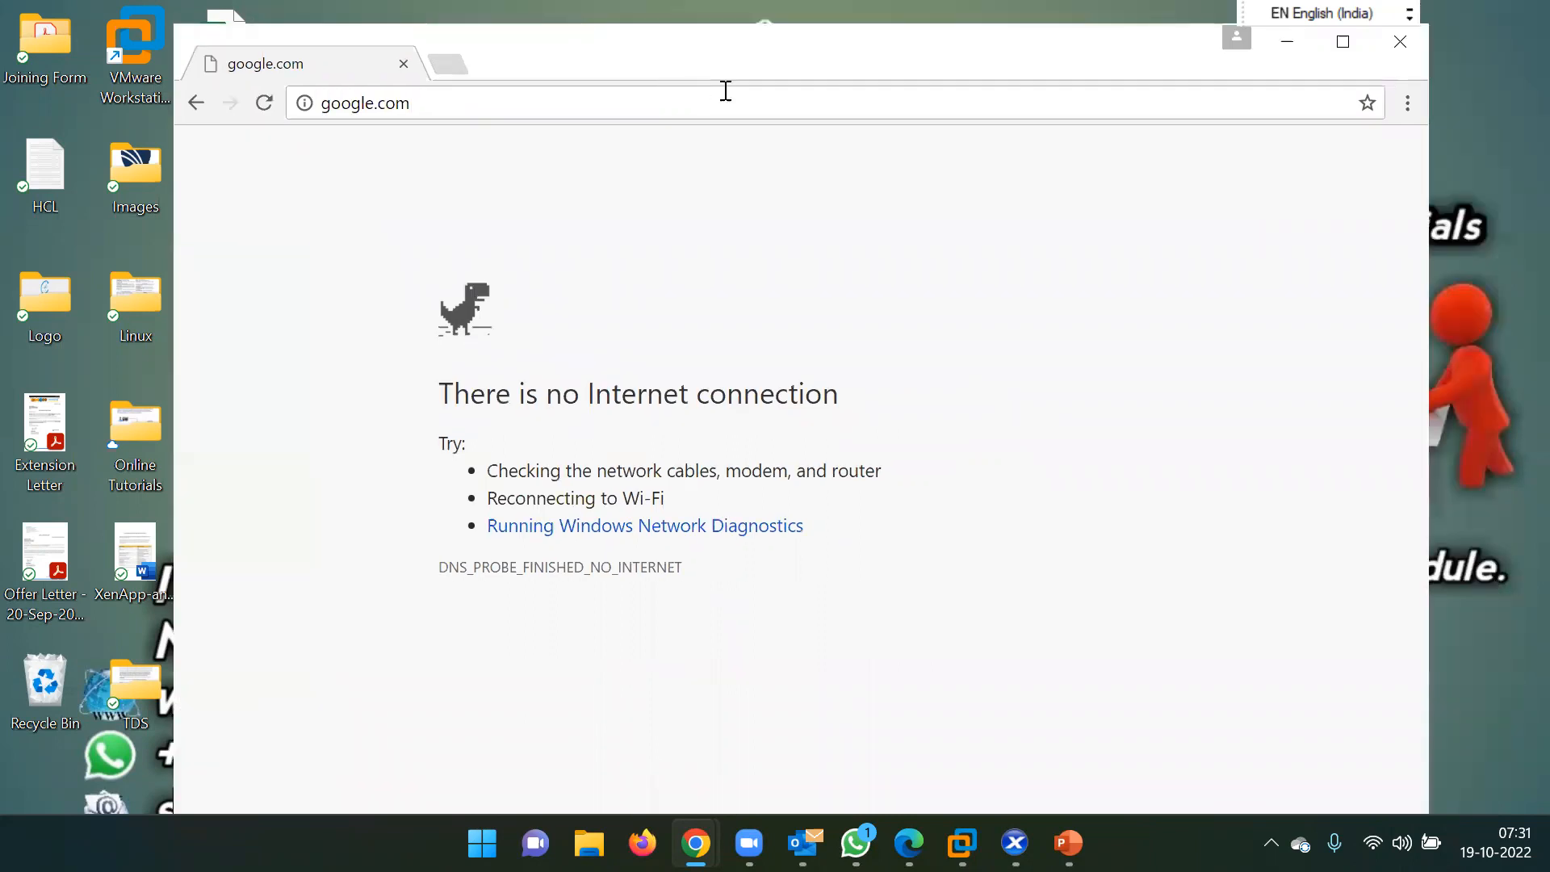
left_click(586, 103)
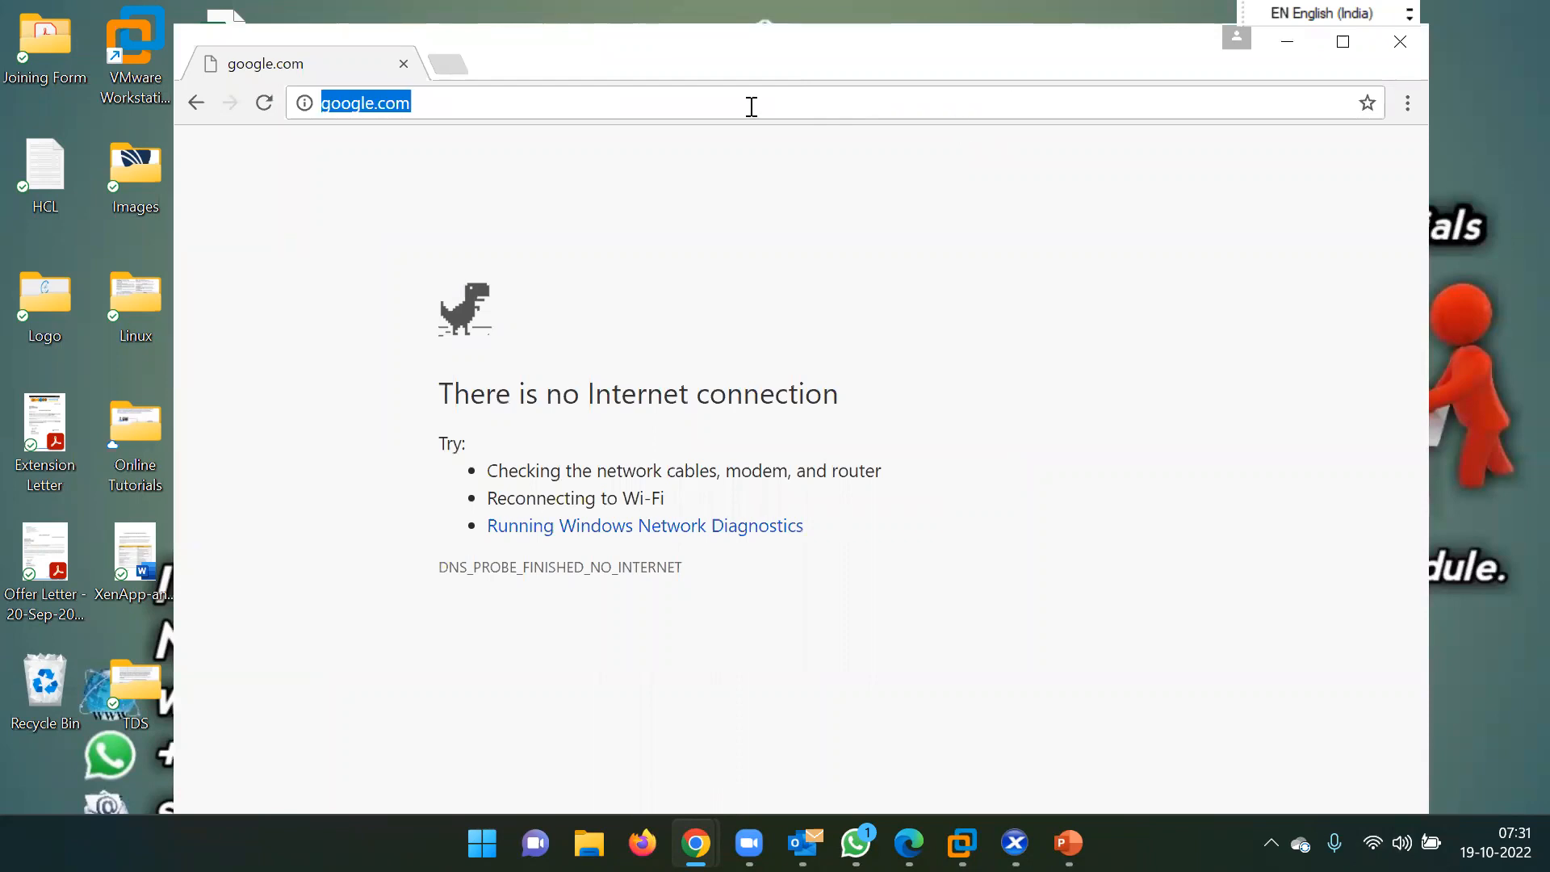
left_click(1401, 42)
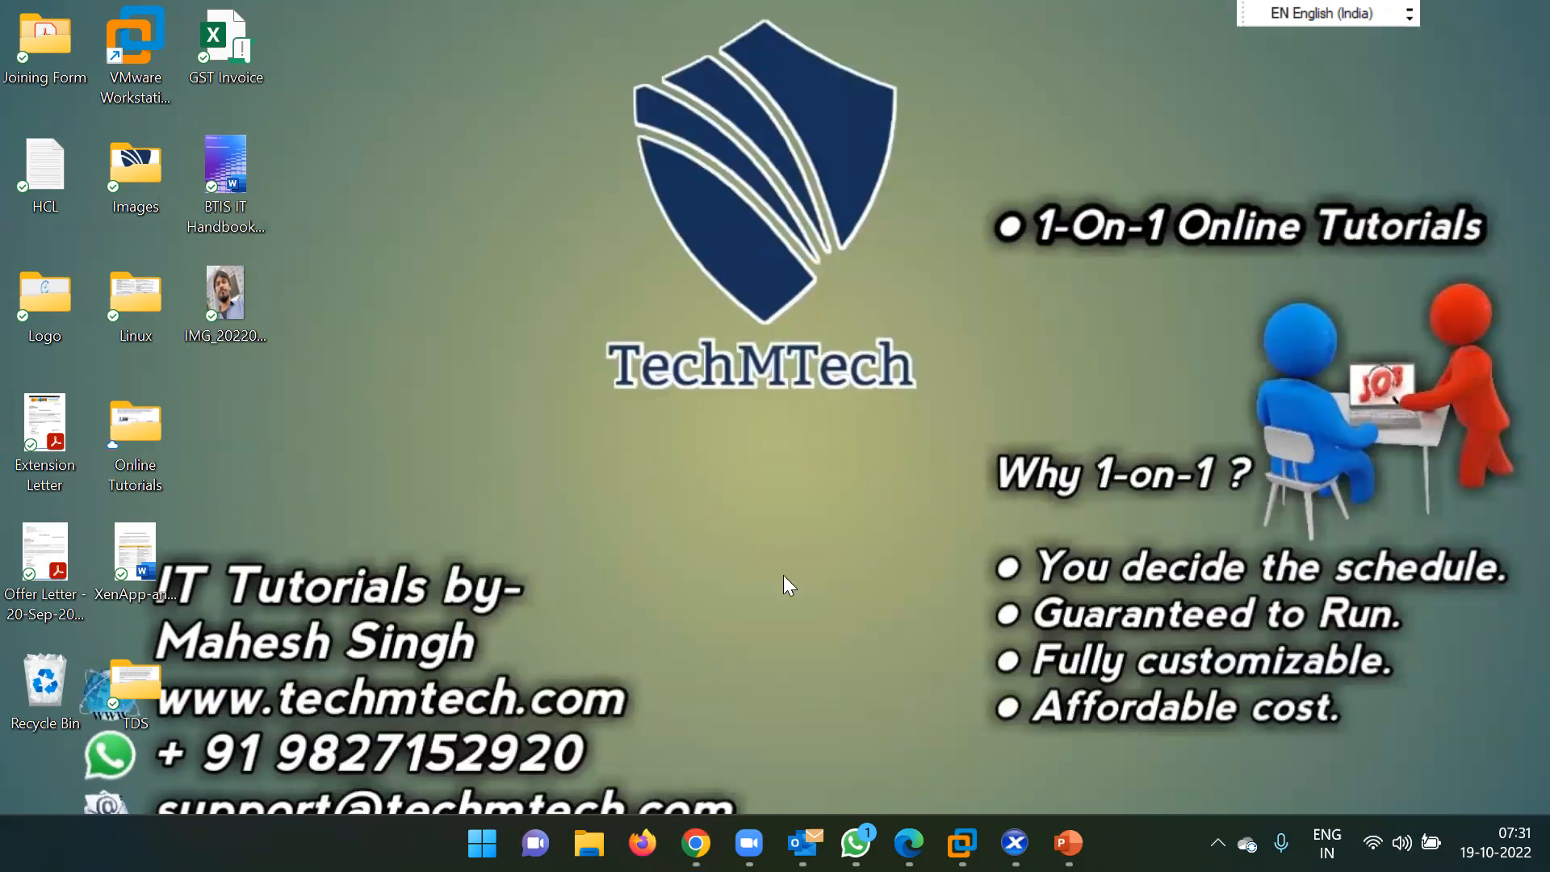
Launch the SVR-IT desktop from DESKTOPS and permit local device use without asking again.
mouse_move(696, 843)
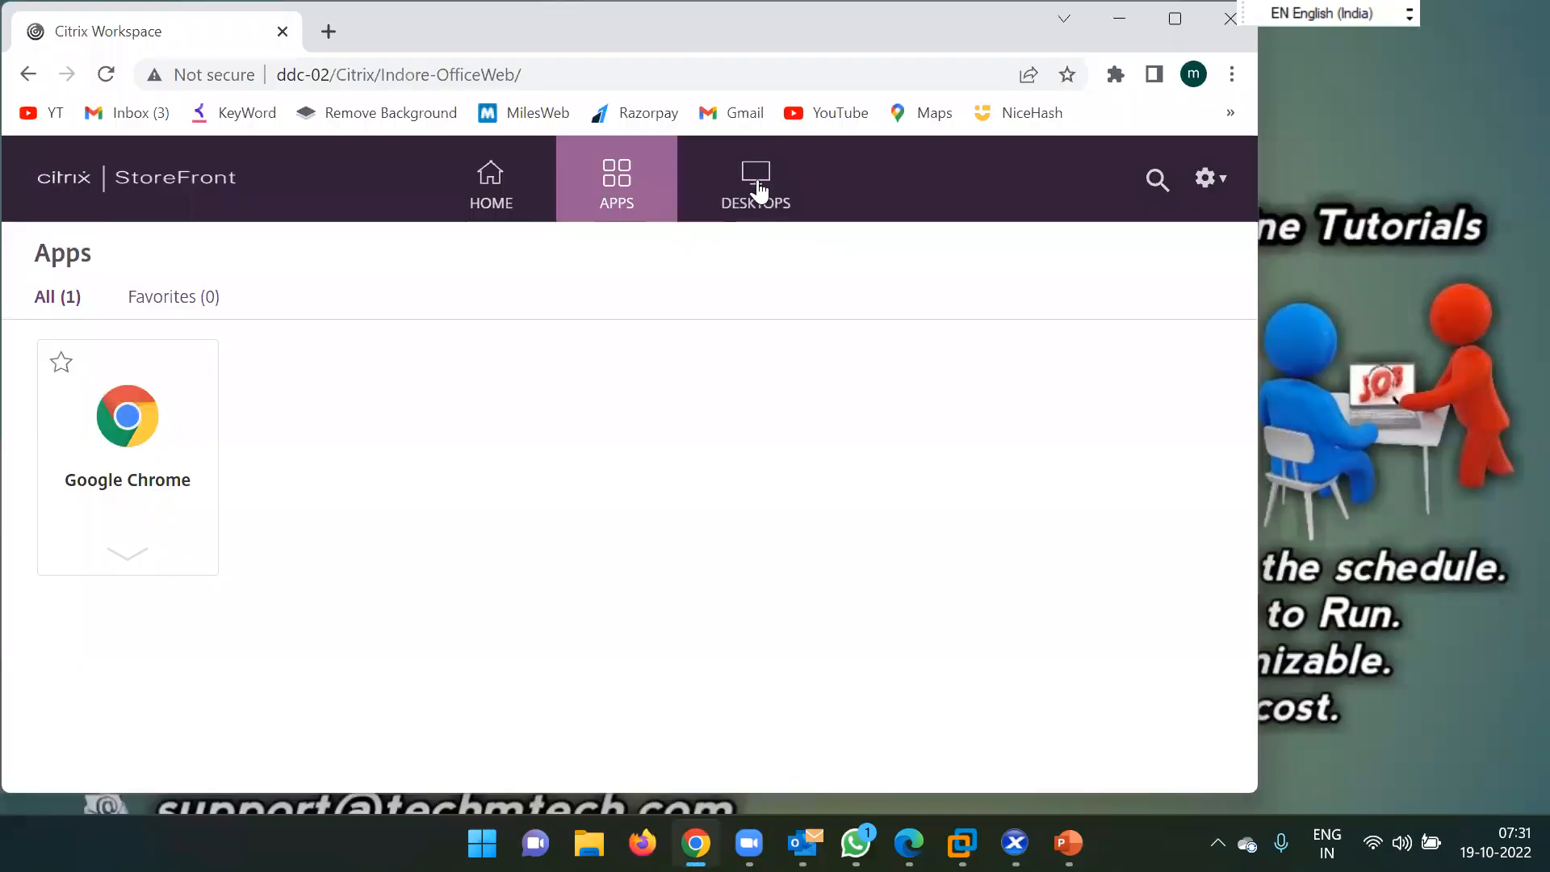
left_click(759, 190)
left_click(1177, 20)
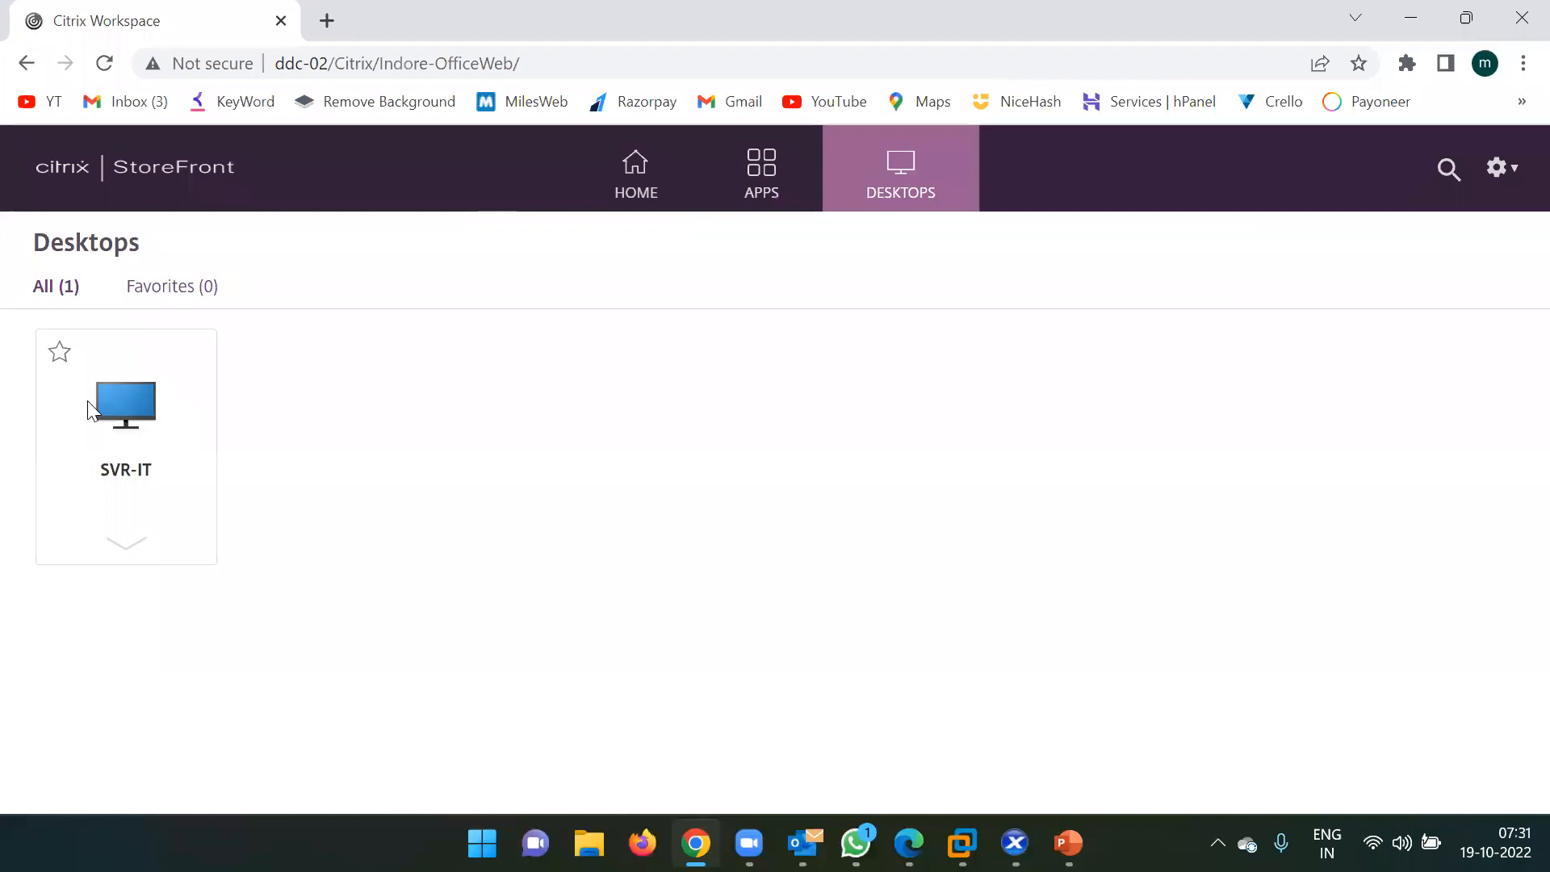
left_click(141, 397)
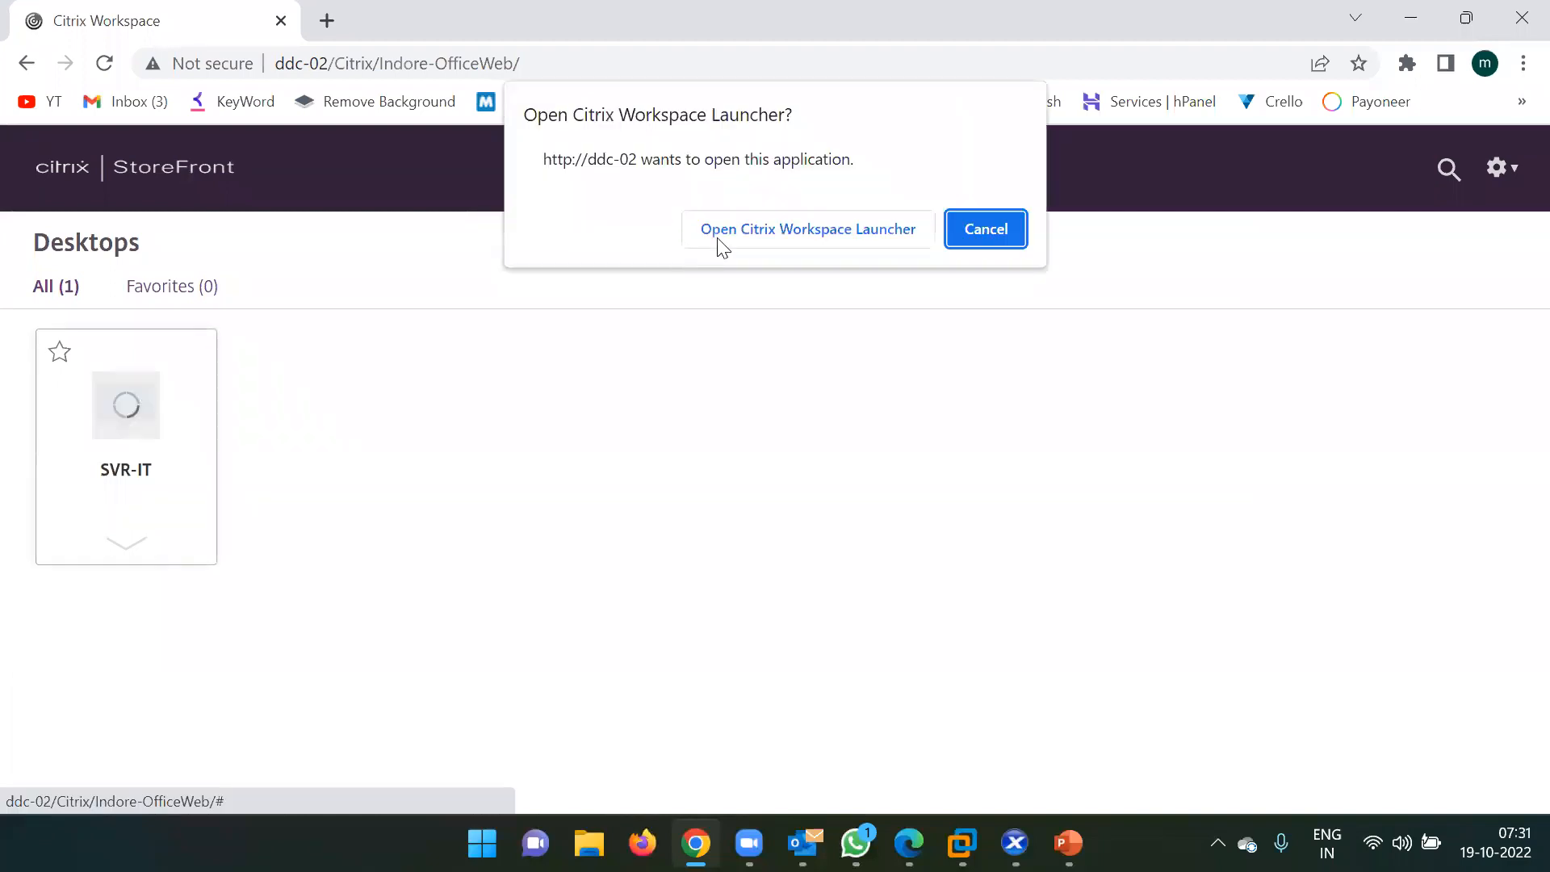
left_click(726, 242)
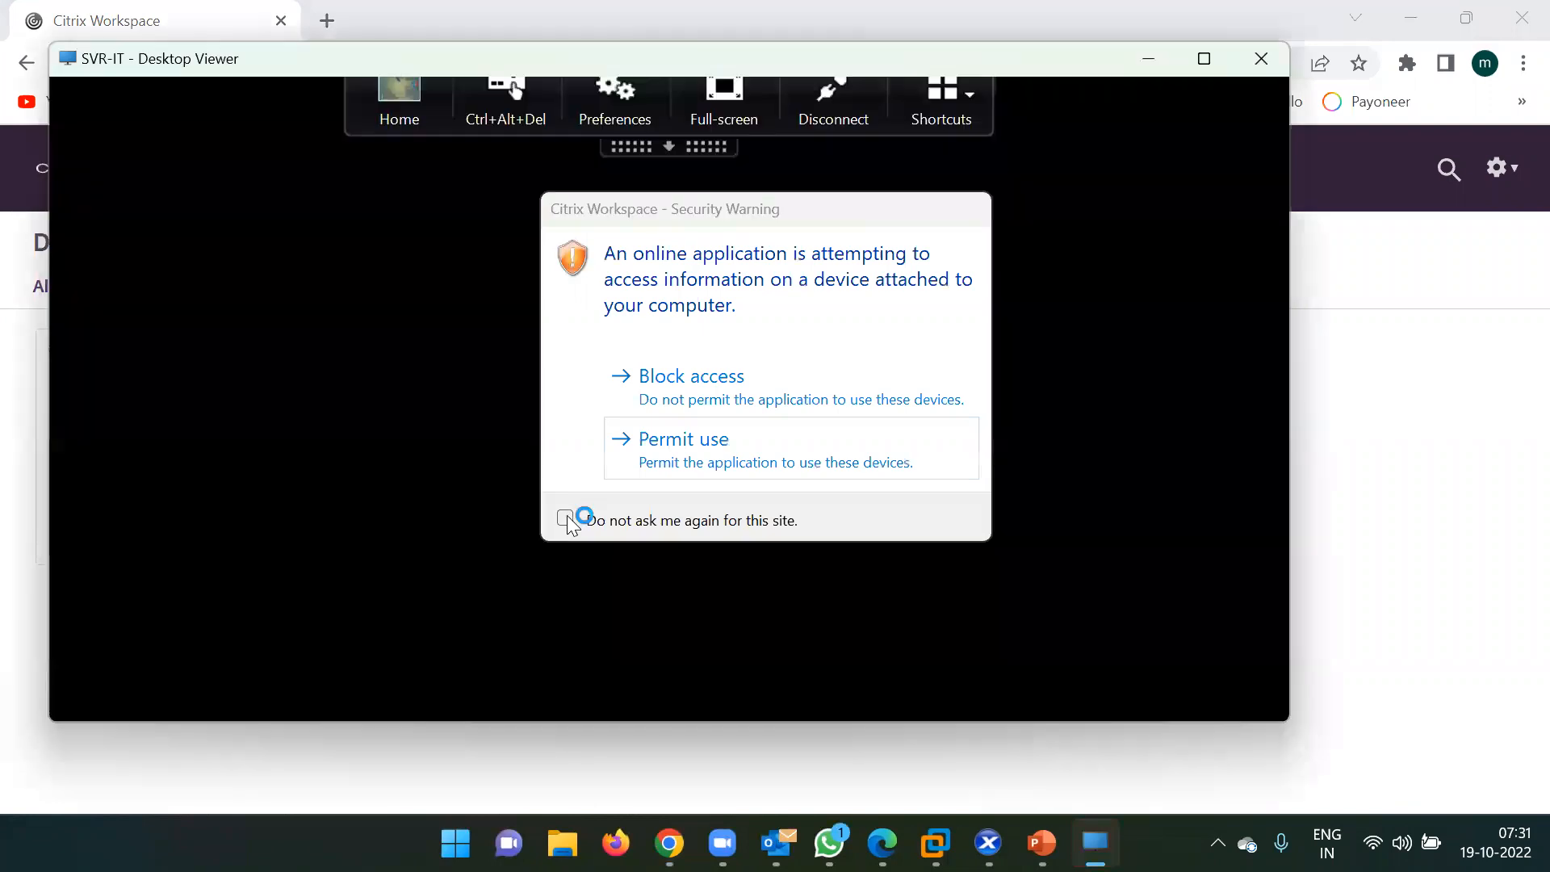
left_click(565, 518)
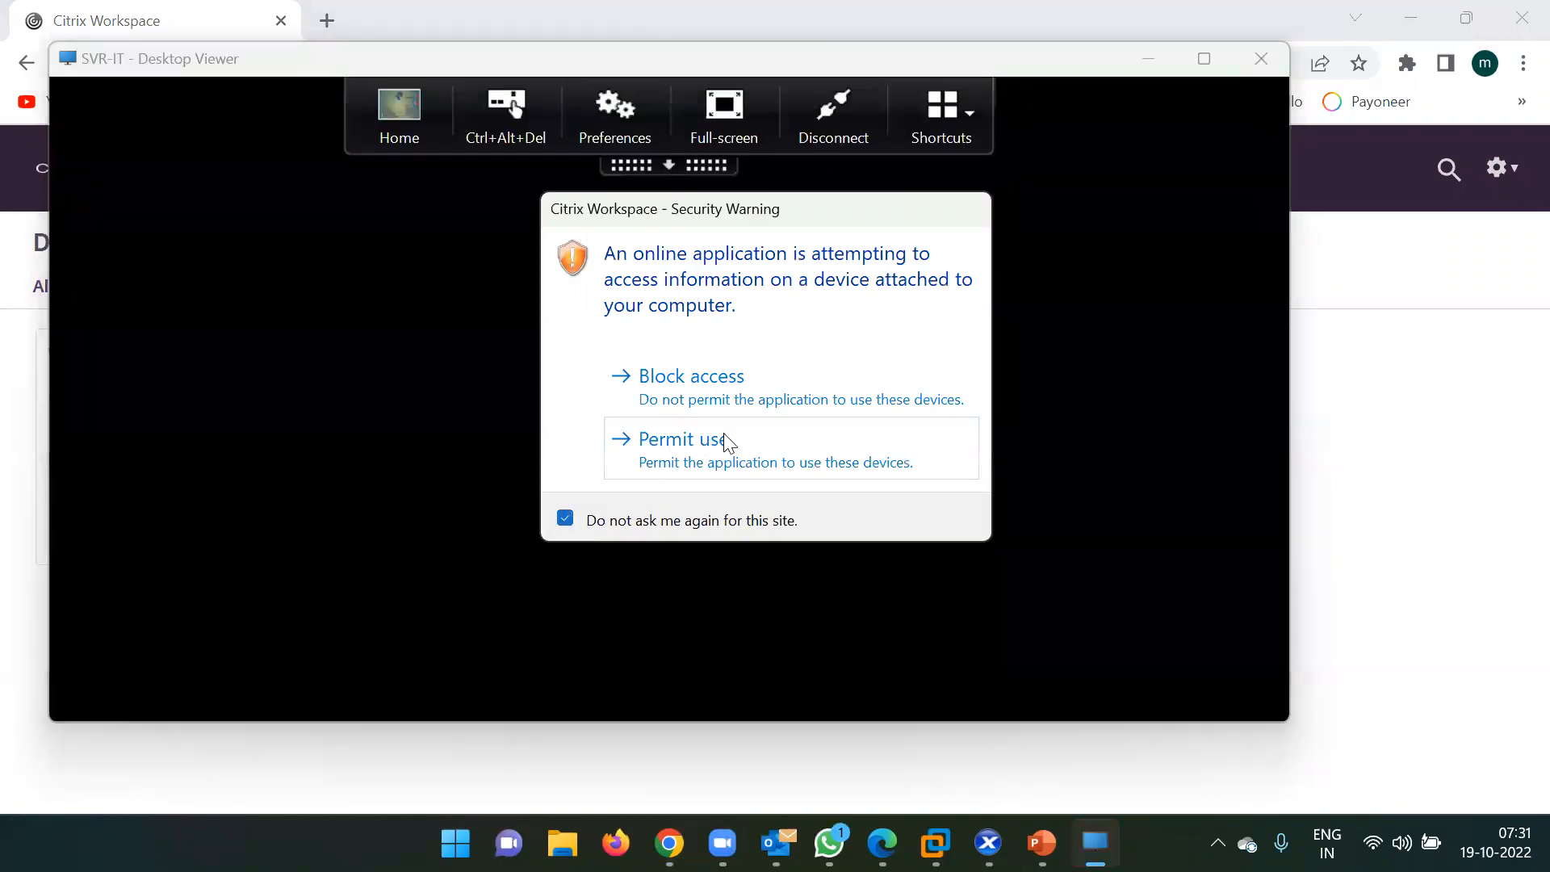
left_click(737, 437)
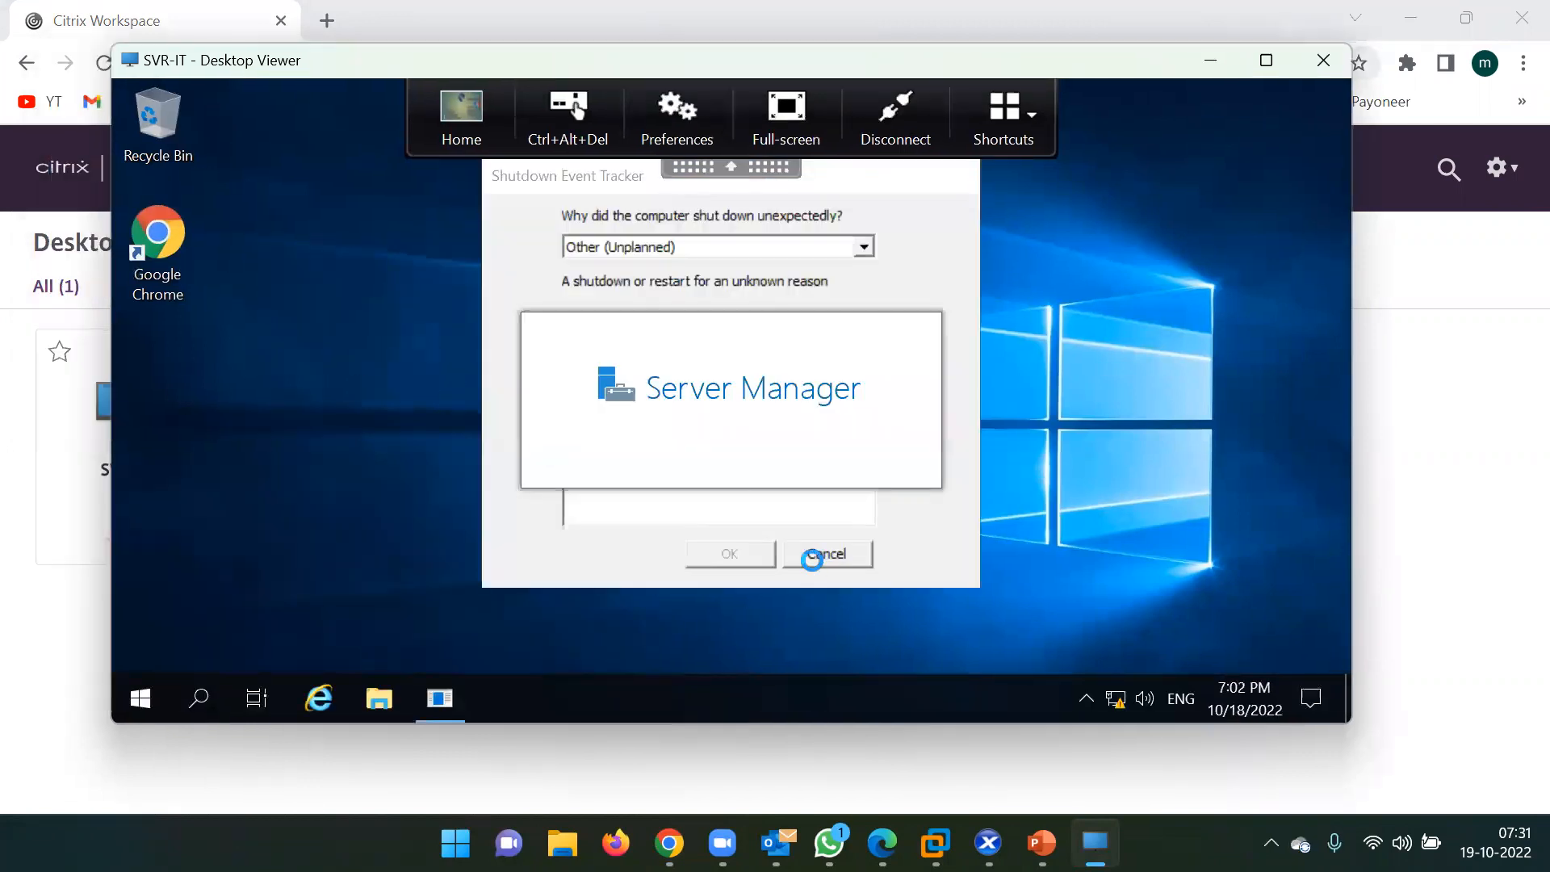
Cancel the Shutdown Event Tracker, minimize Server Manager, and browse the remote Start menu.
left_click(815, 554)
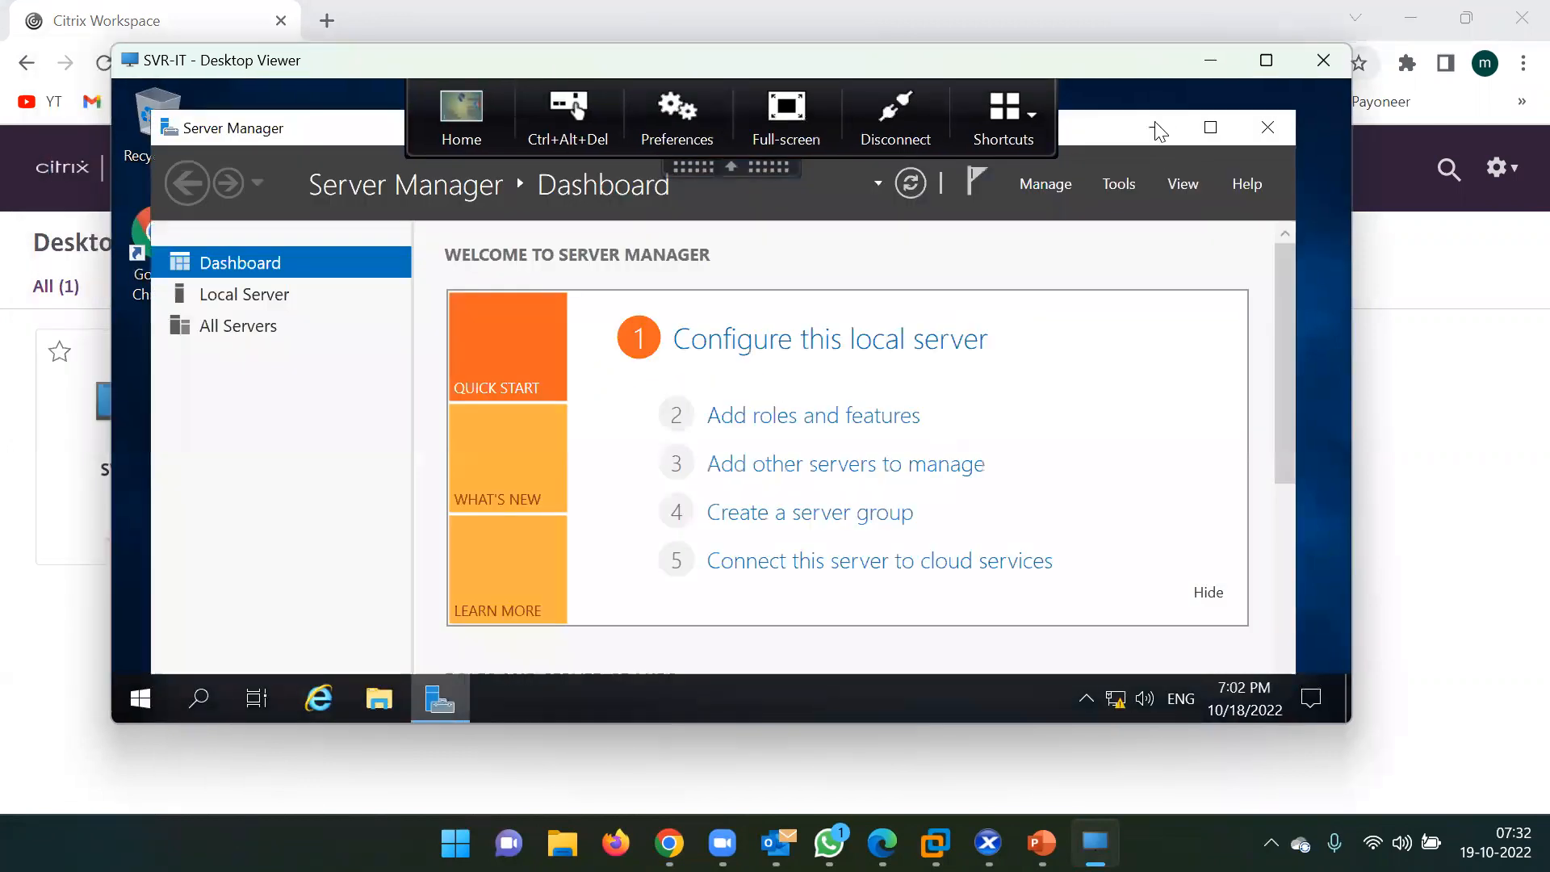
left_click(1156, 128)
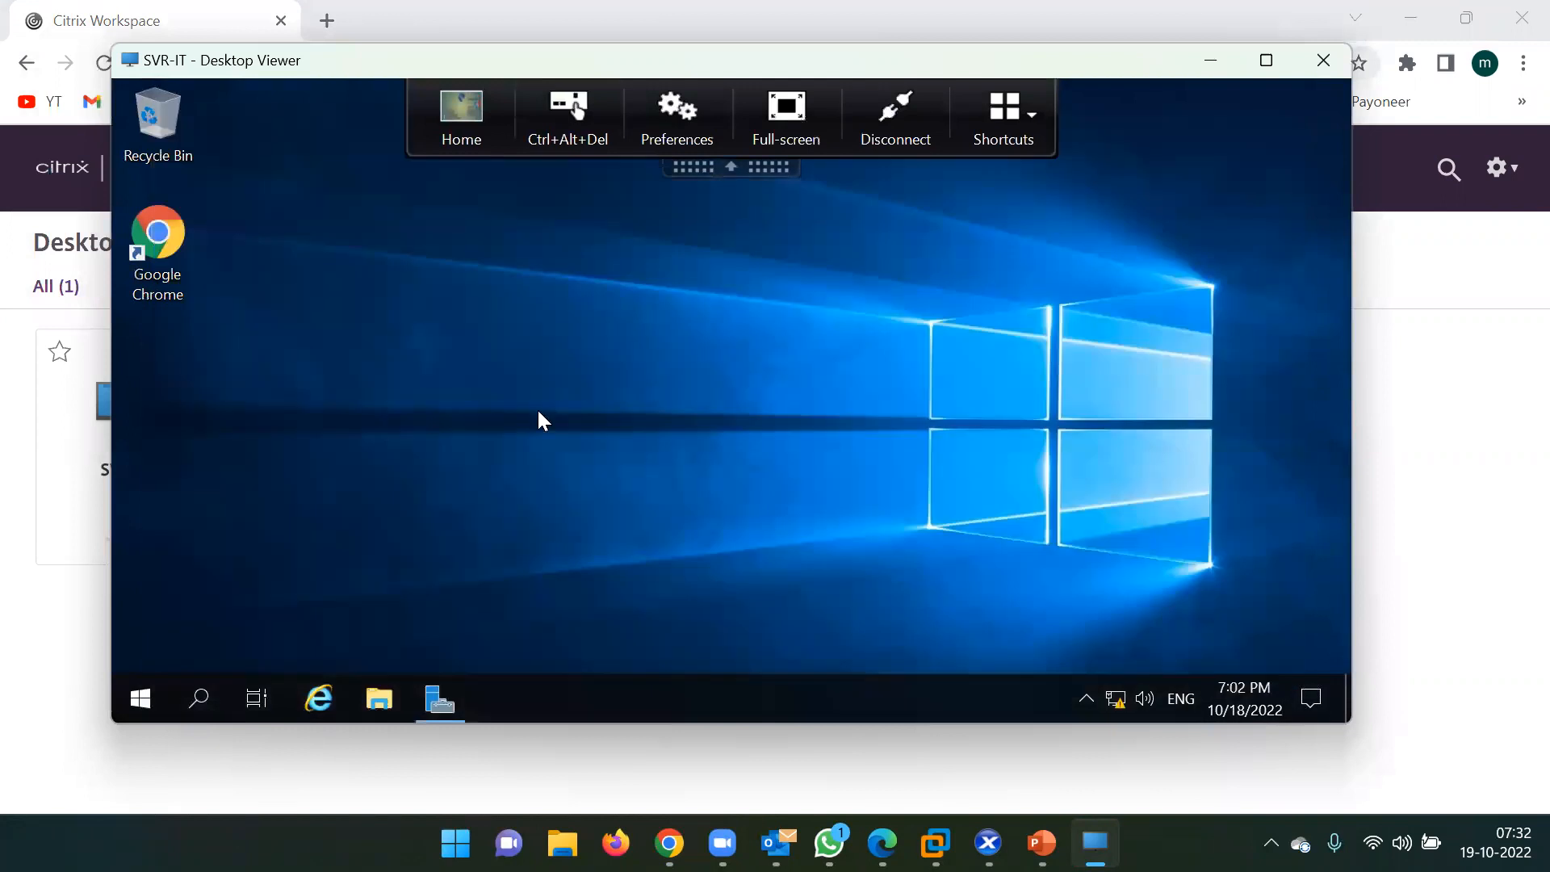
left_click(141, 698)
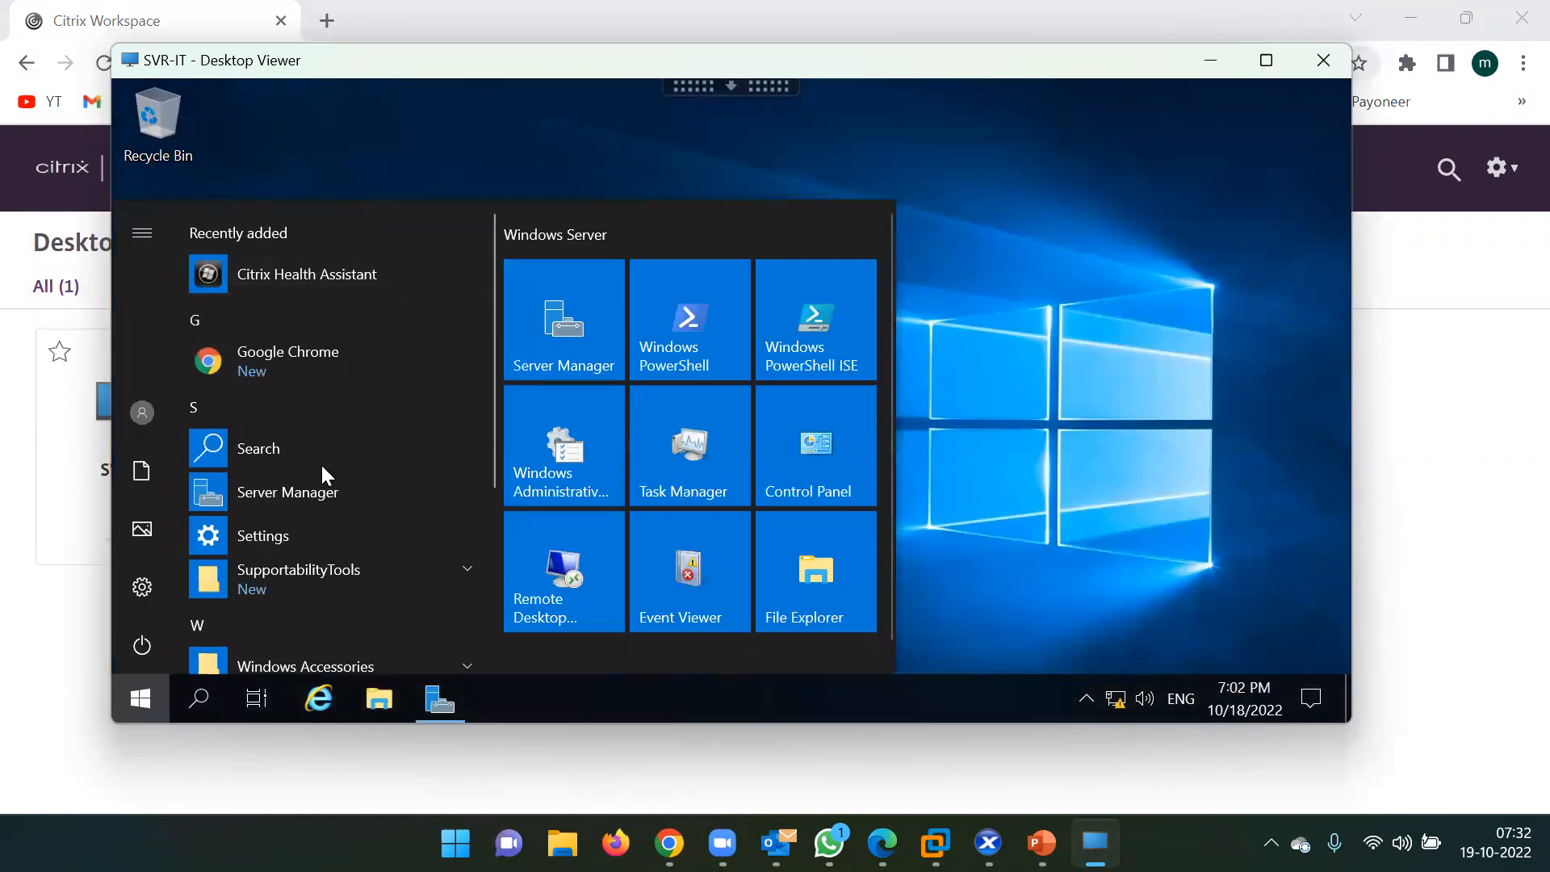
scroll(322, 468, "down", 3)
scroll(323, 468, "up", 3)
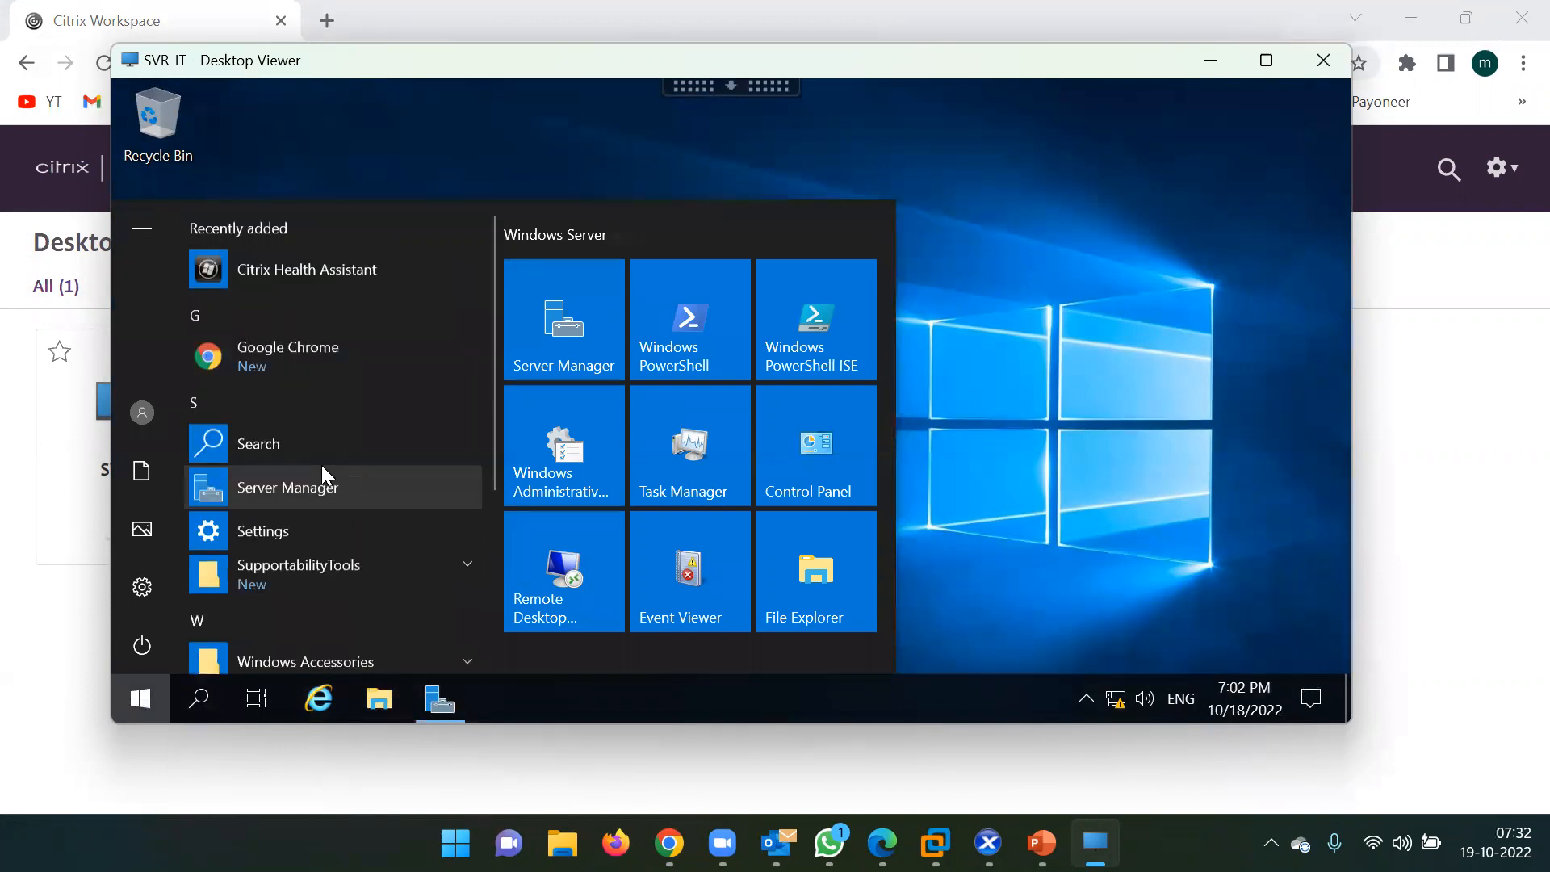
scroll(321, 466, "up", 1)
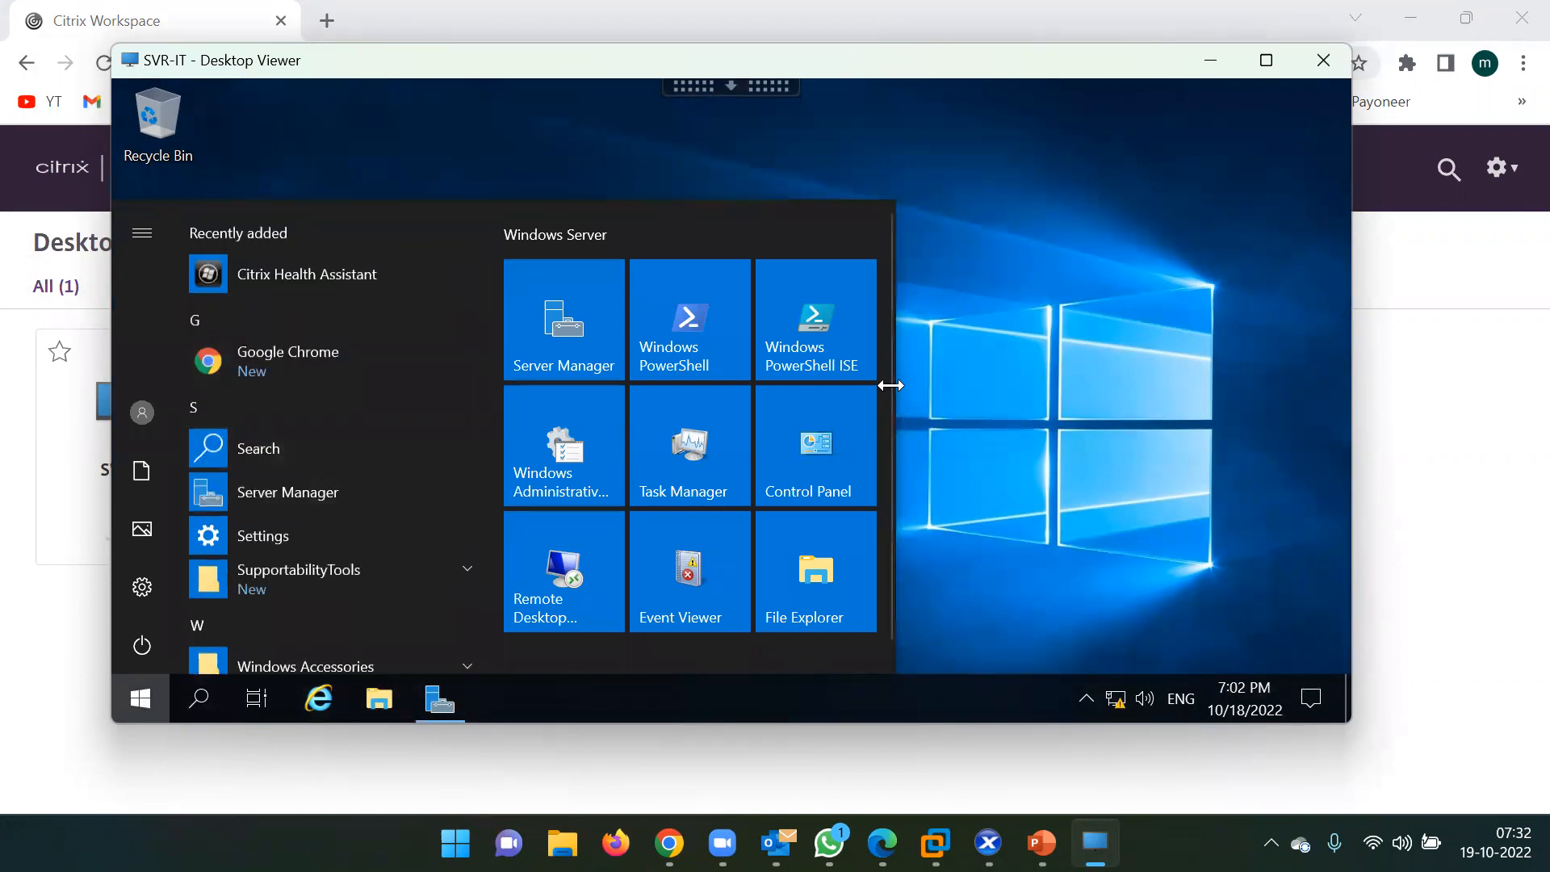
left_click(1003, 362)
Maximize Server Manager, review the IT-Desk-01 Local Server properties, then minimize it.
left_click(175, 242)
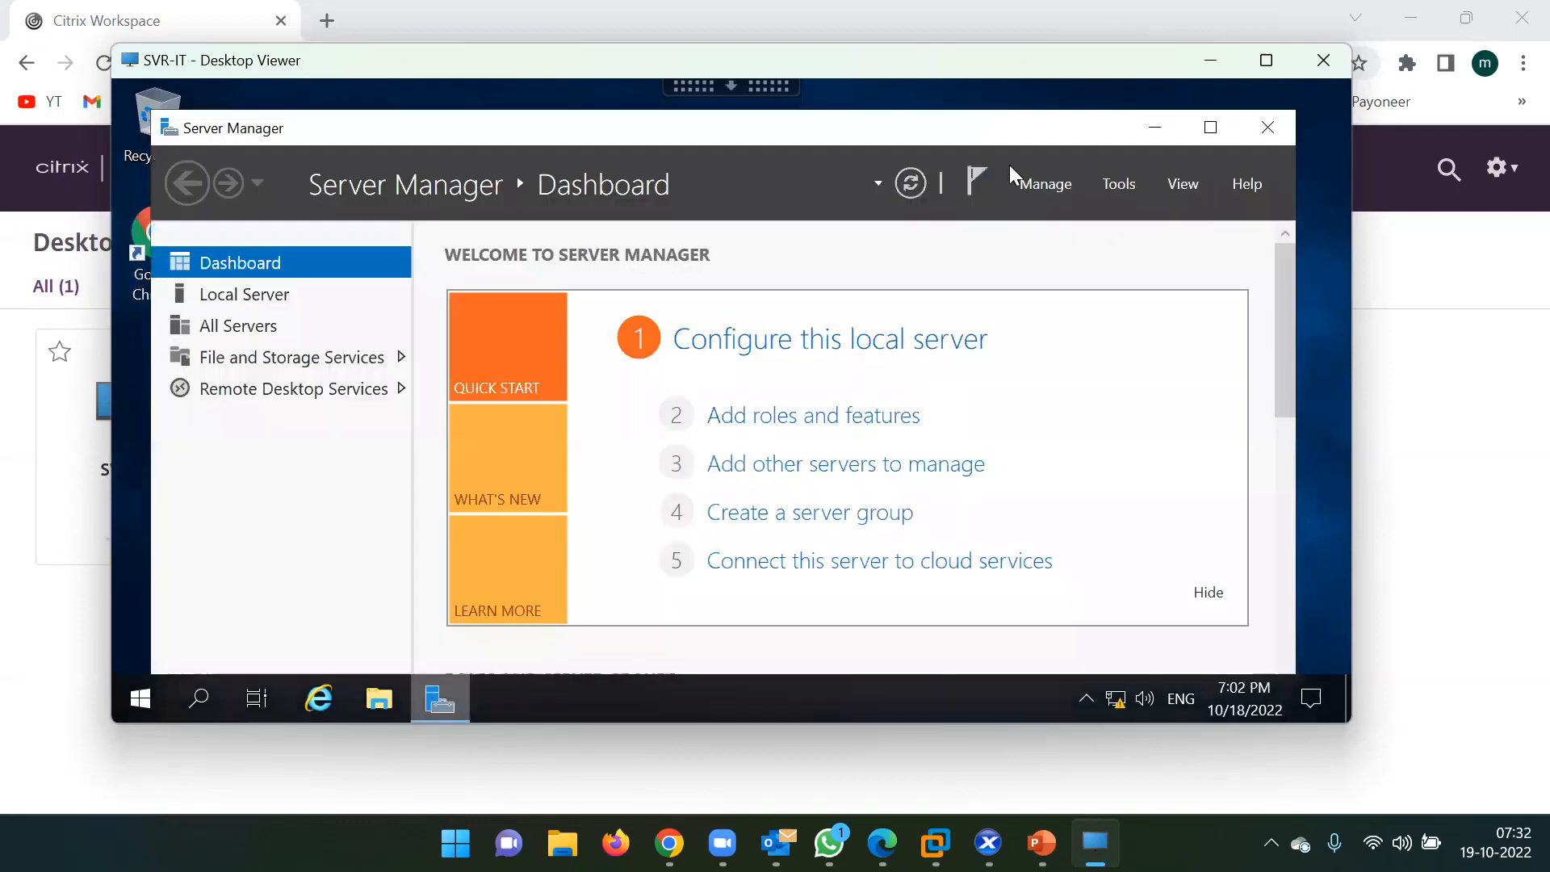
left_click(1211, 127)
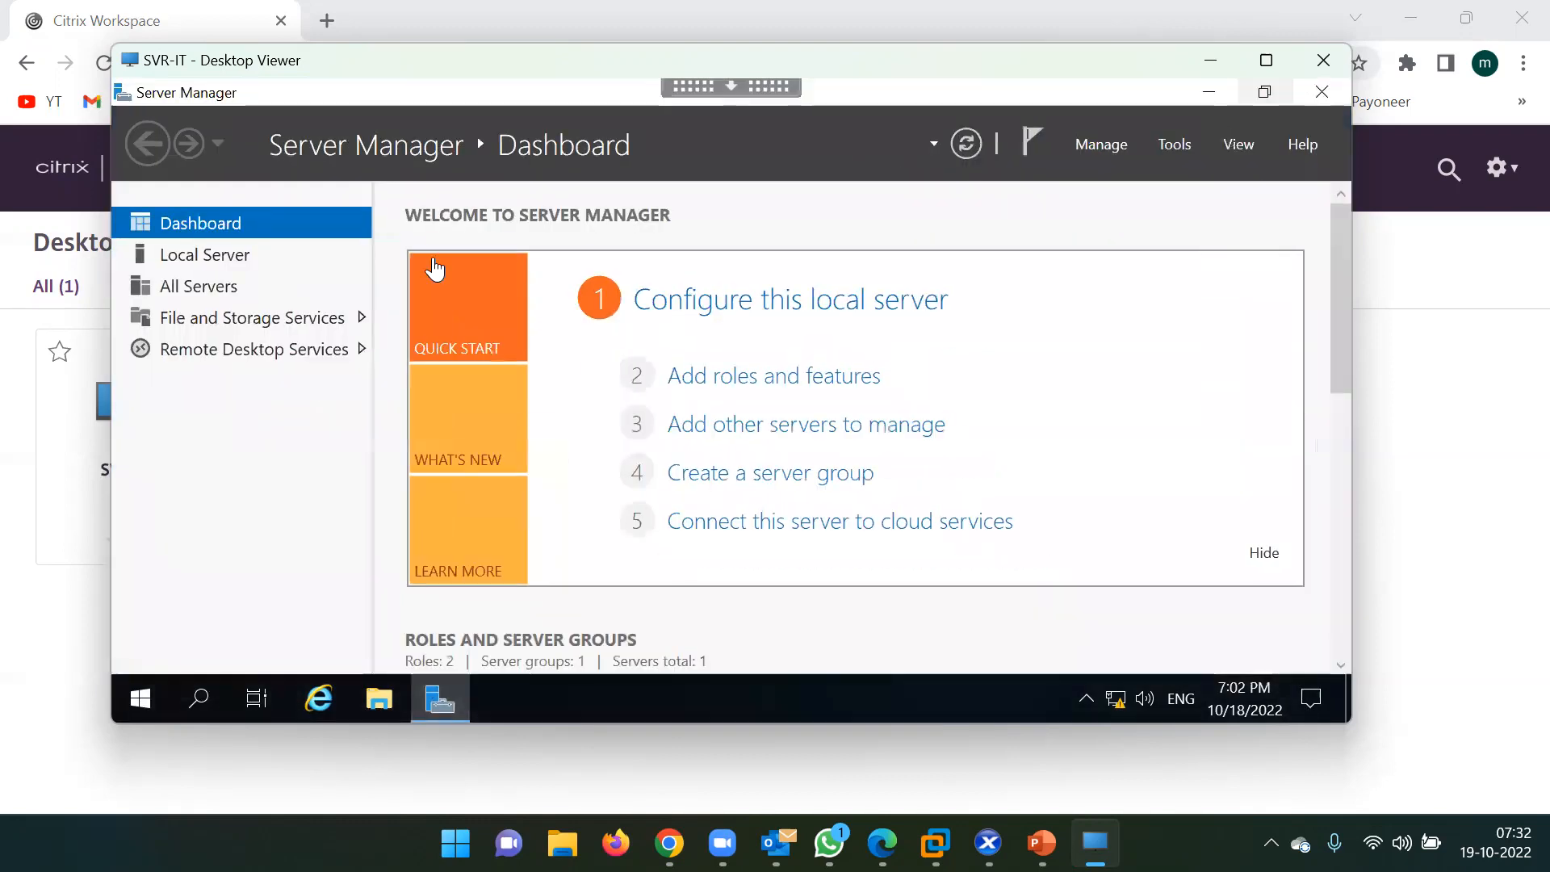
left_click(211, 258)
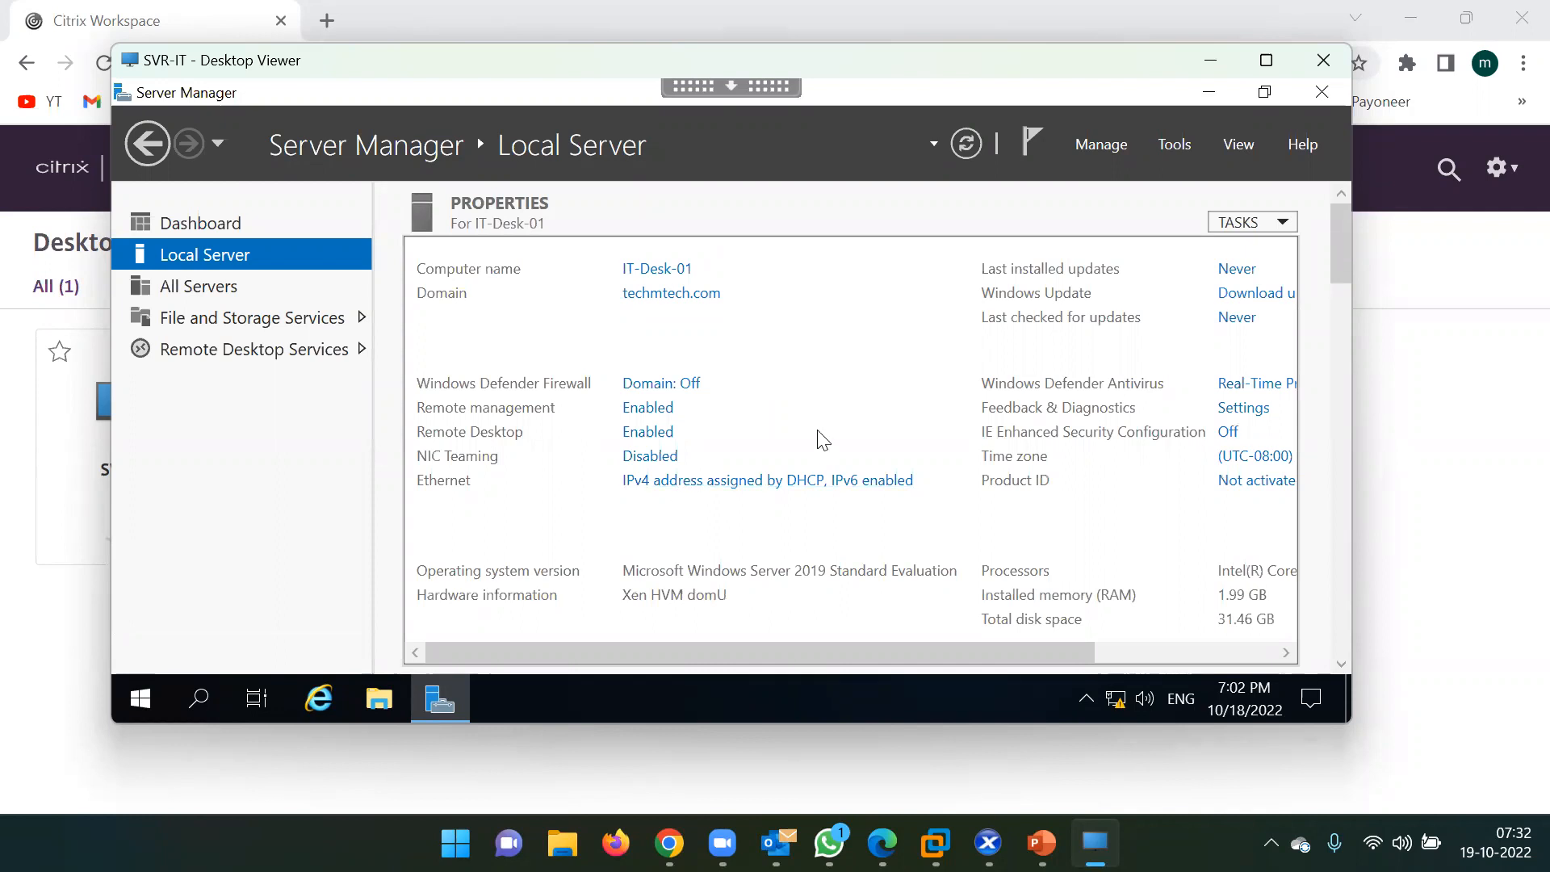
left_click_drag(767, 651, 1001, 646)
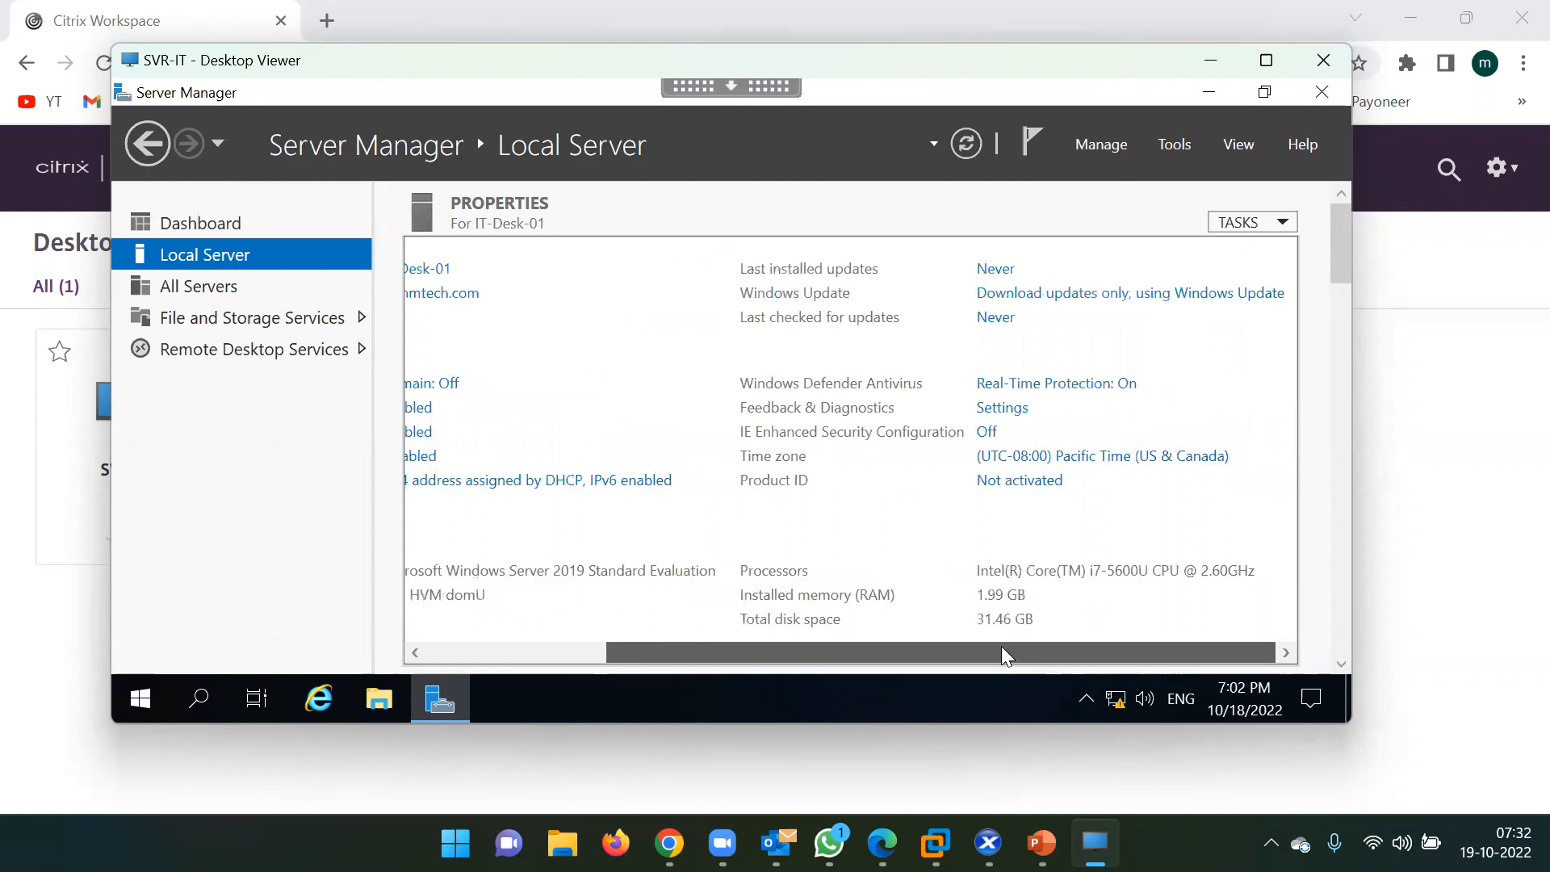
left_click(1209, 93)
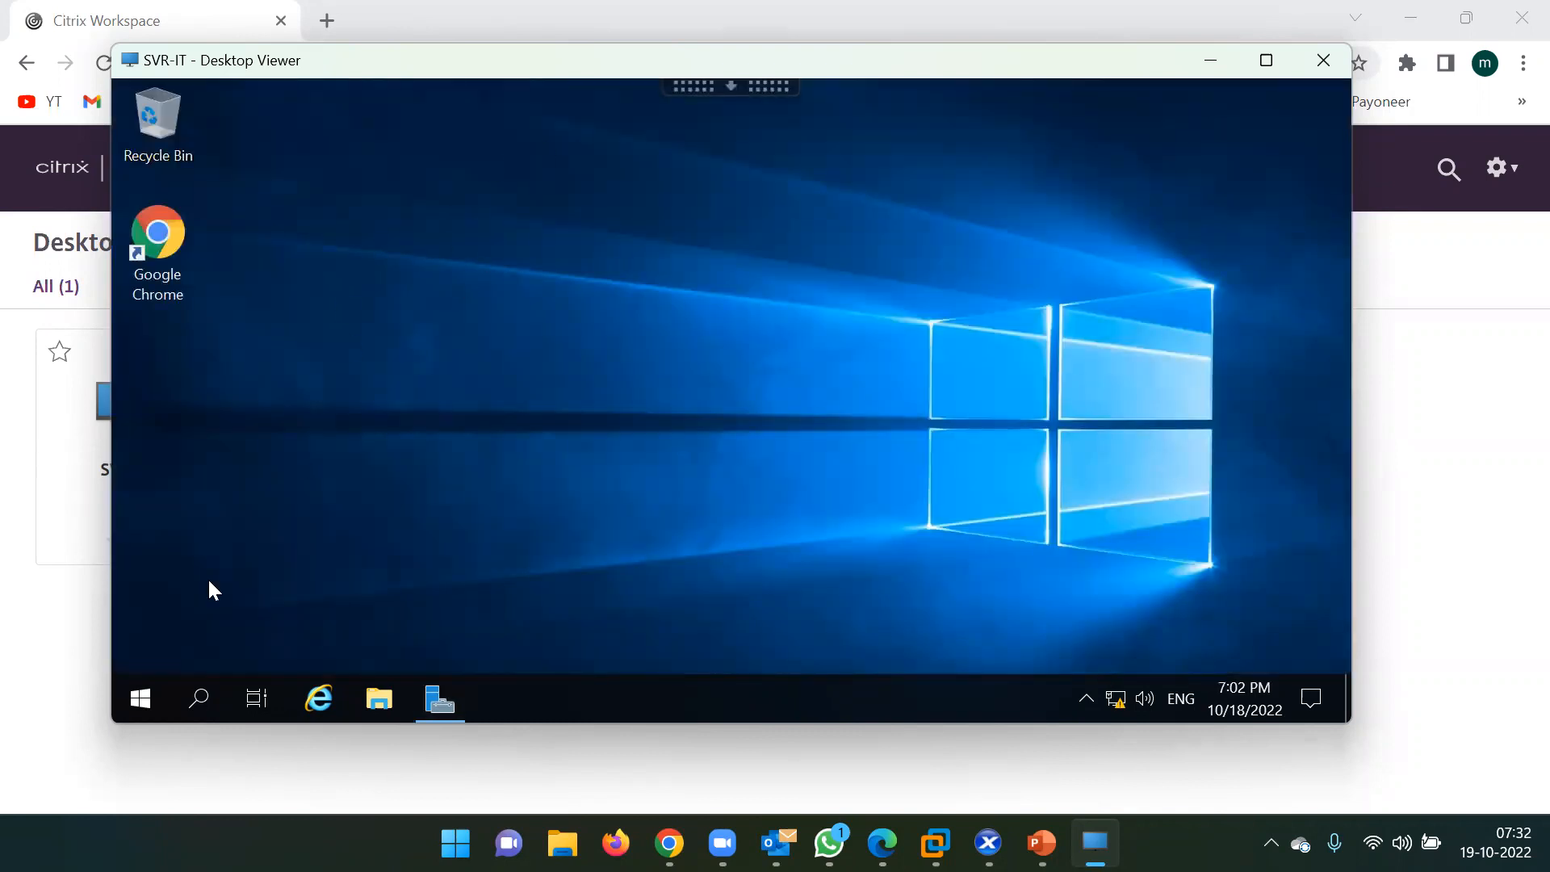
Browse the Start menu again, then show and hide the Citrix session toolbar.
left_click(141, 696)
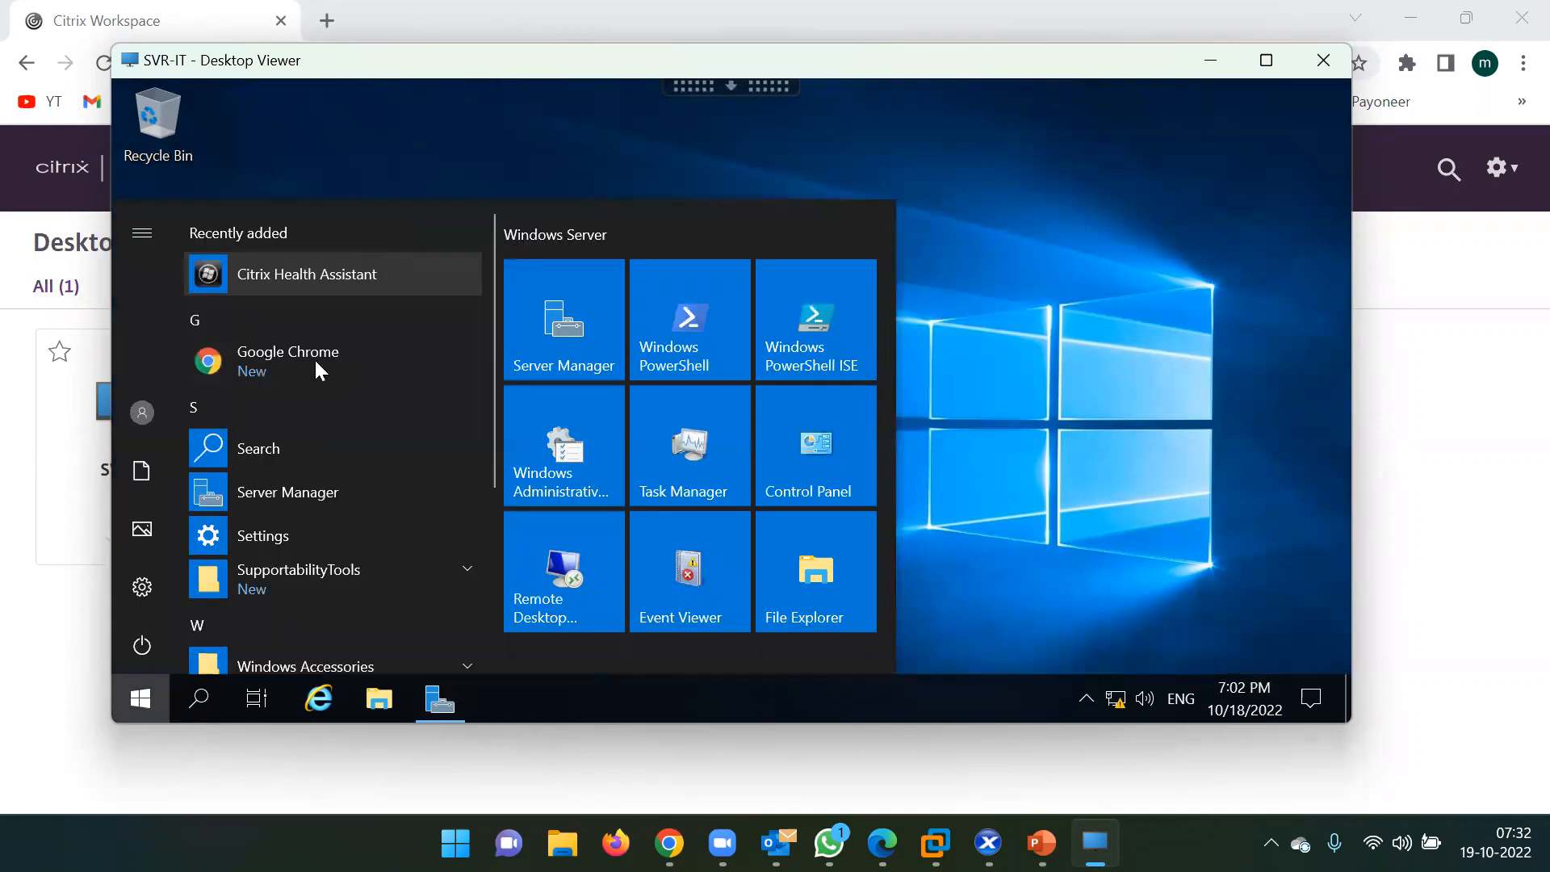
scroll(283, 444, "down", 2)
scroll(283, 445, "up", 2)
left_click(996, 281)
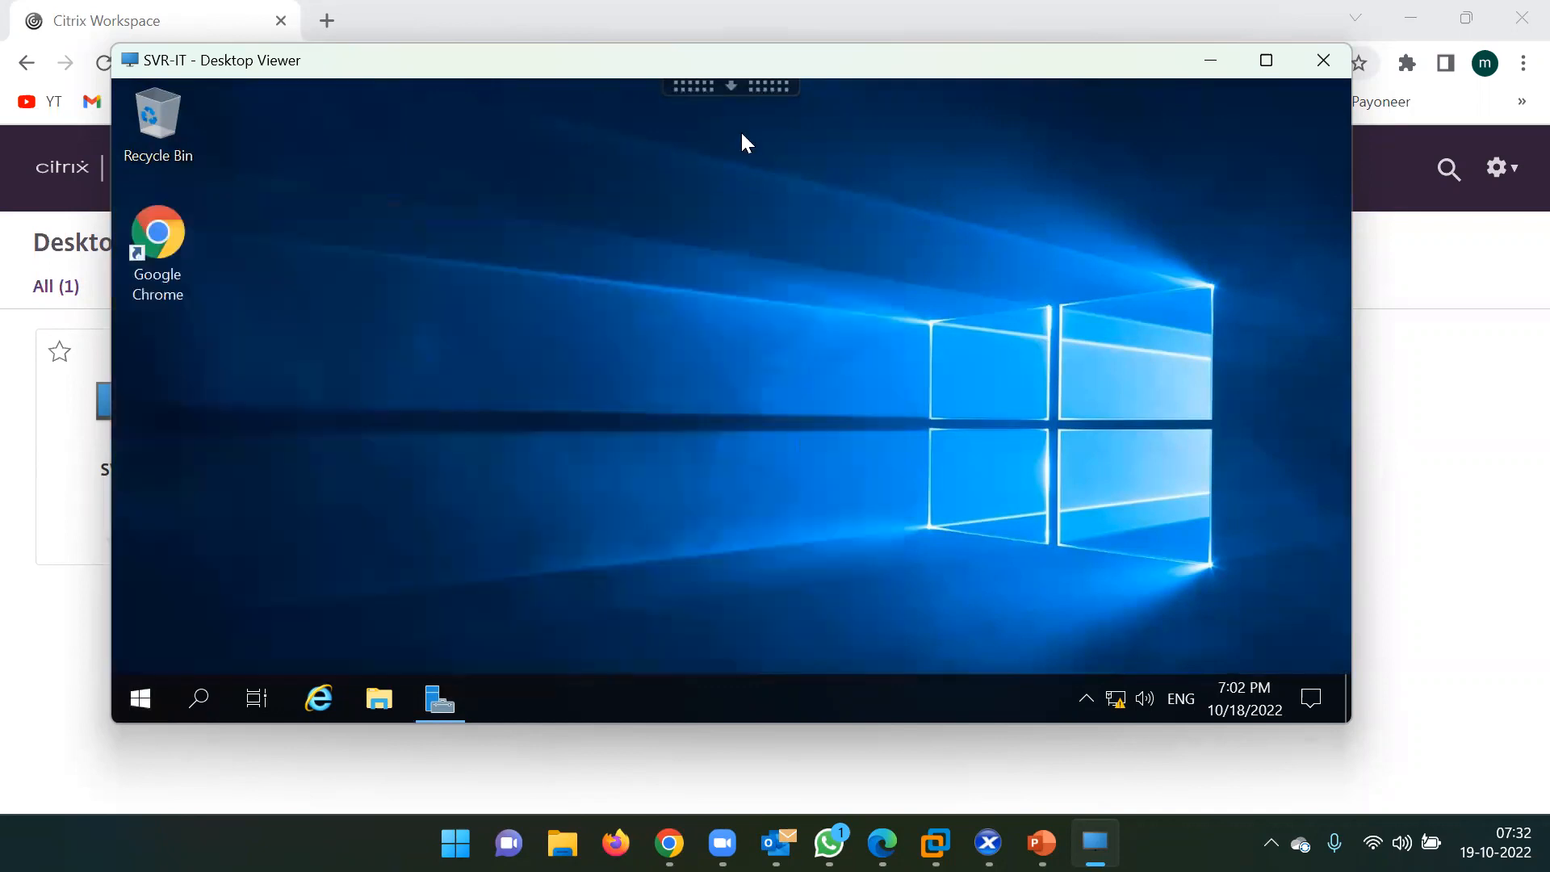
left_click(733, 87)
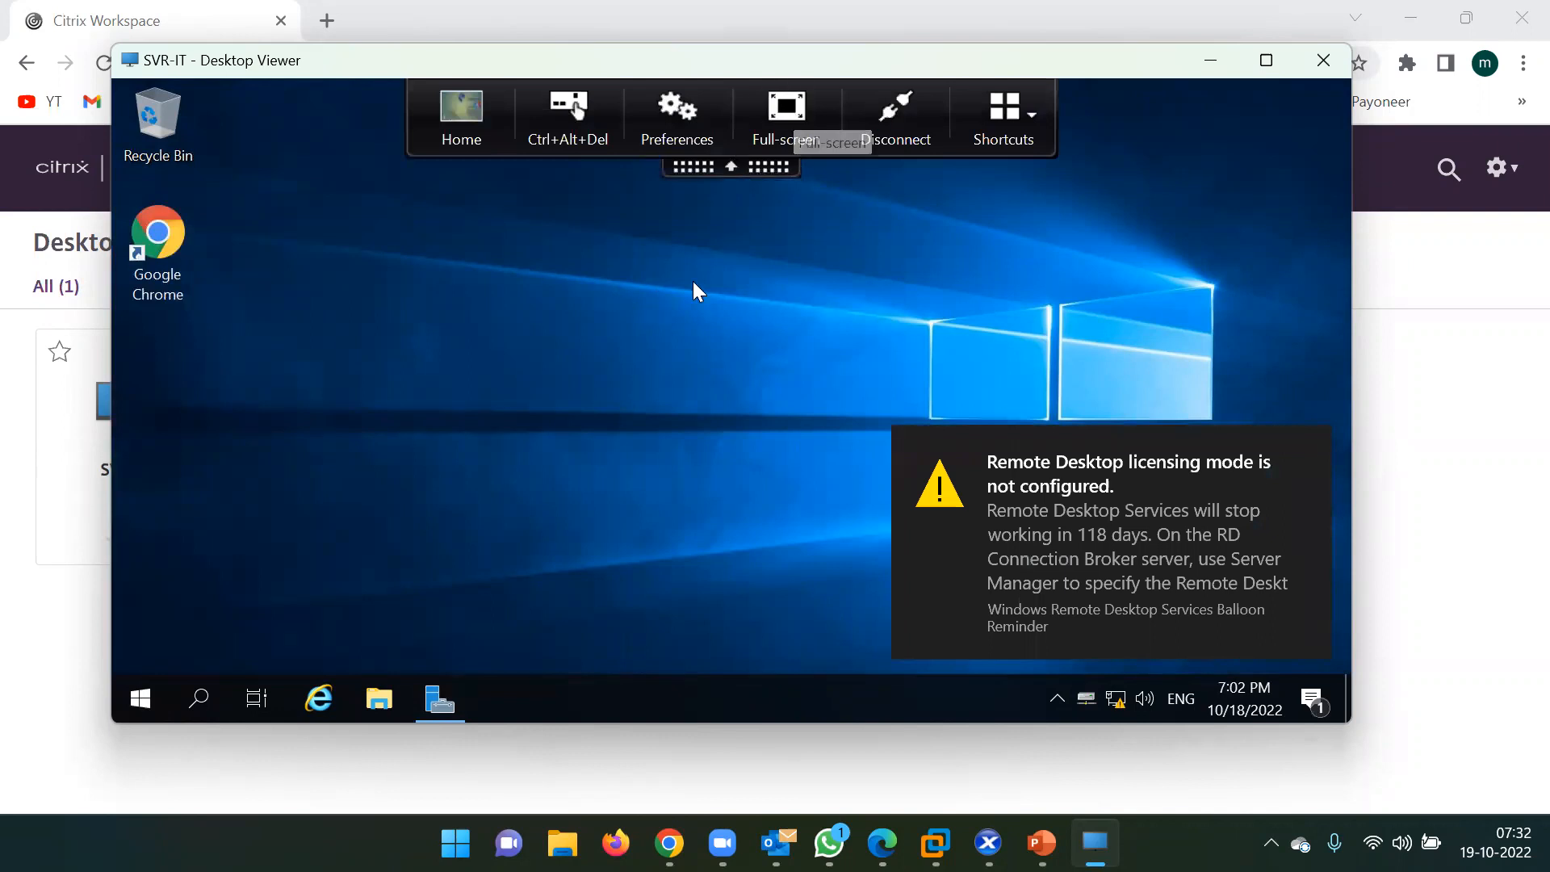
left_click(722, 165)
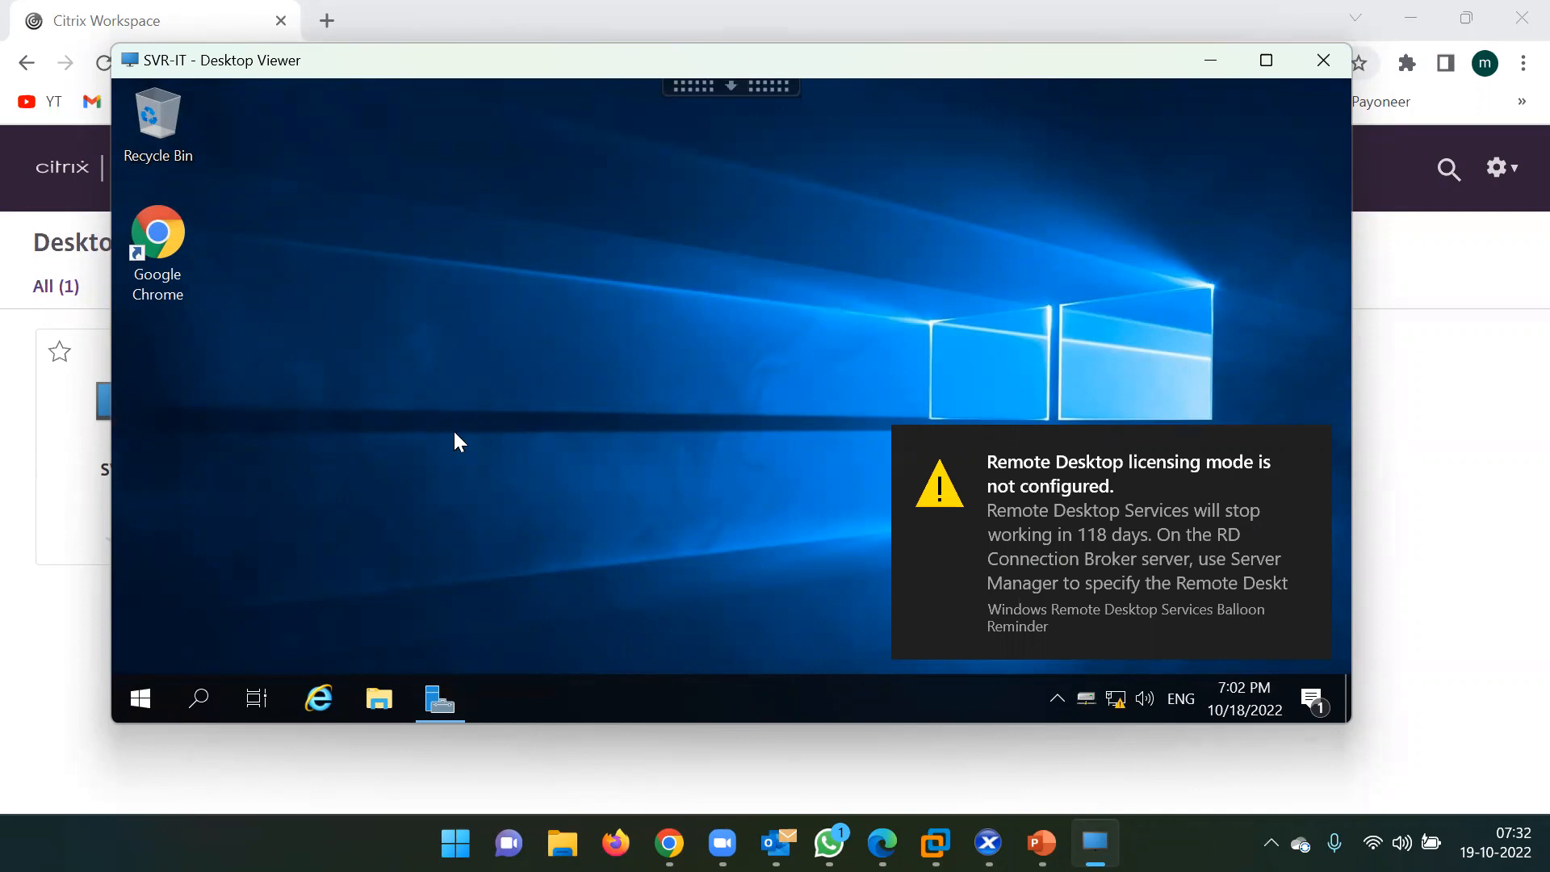
Grant Read/write HDX file access from This PC, peek into Local Disk (C:), and return to This PC.
left_click(379, 697)
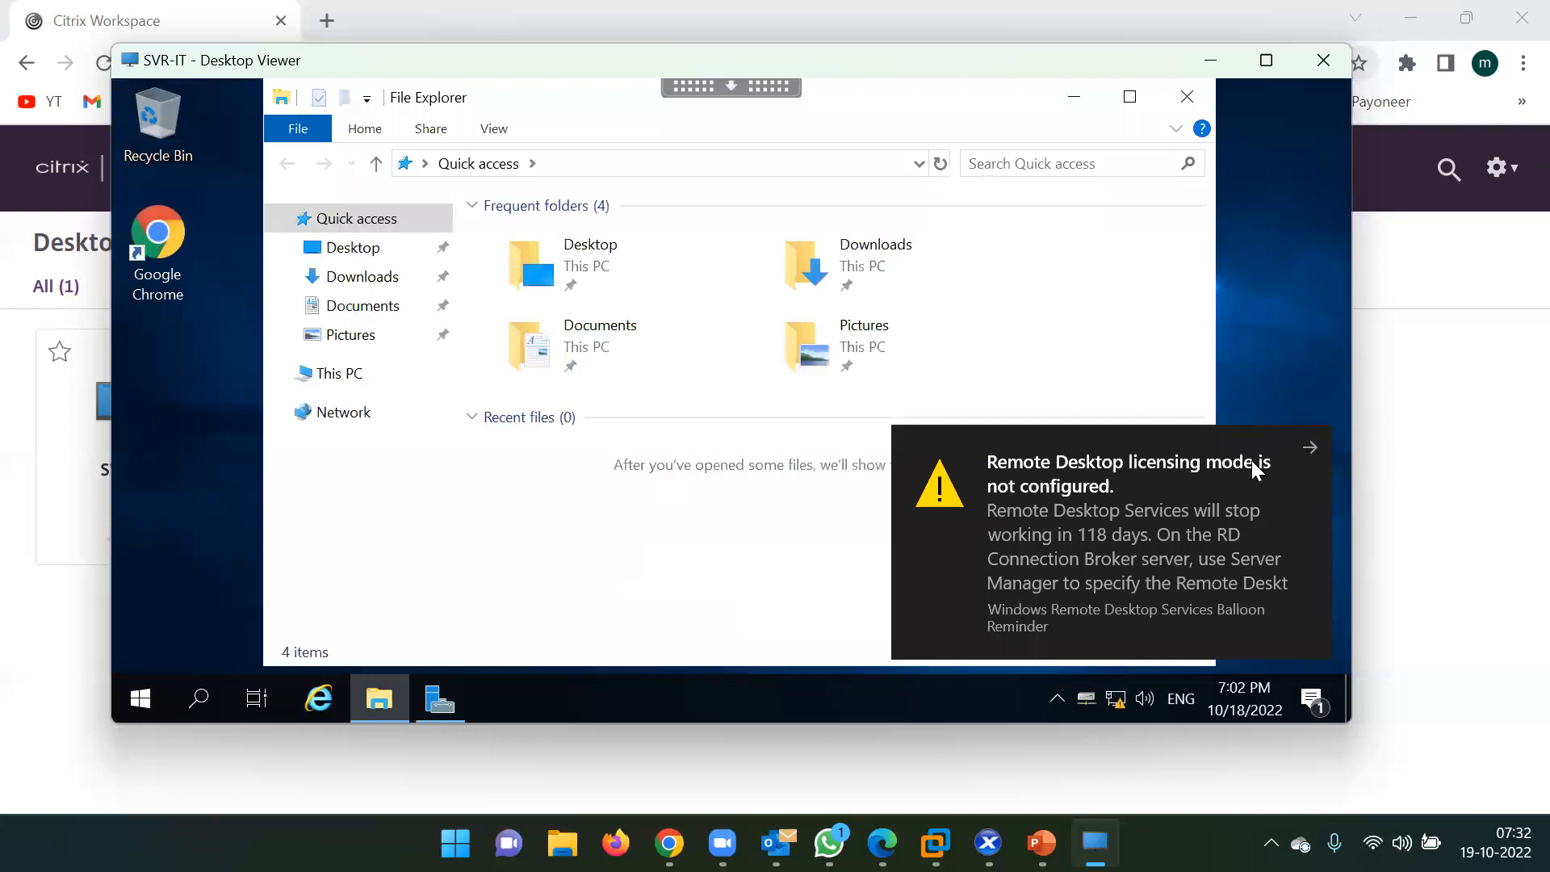
left_click_drag(1063, 489, 1354, 521)
left_click(354, 377)
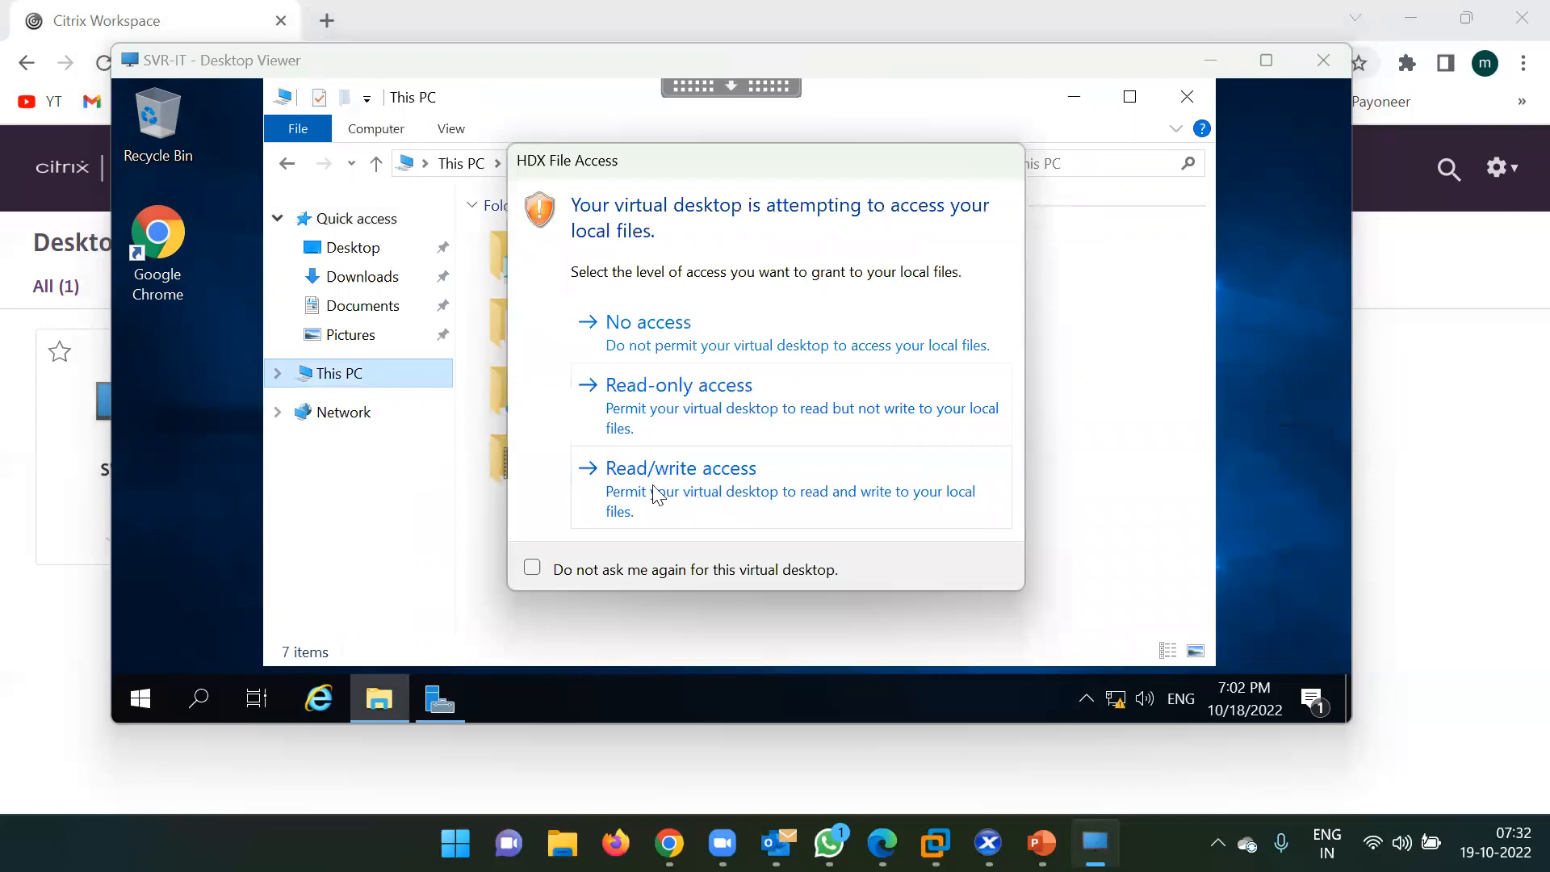
left_click(656, 489)
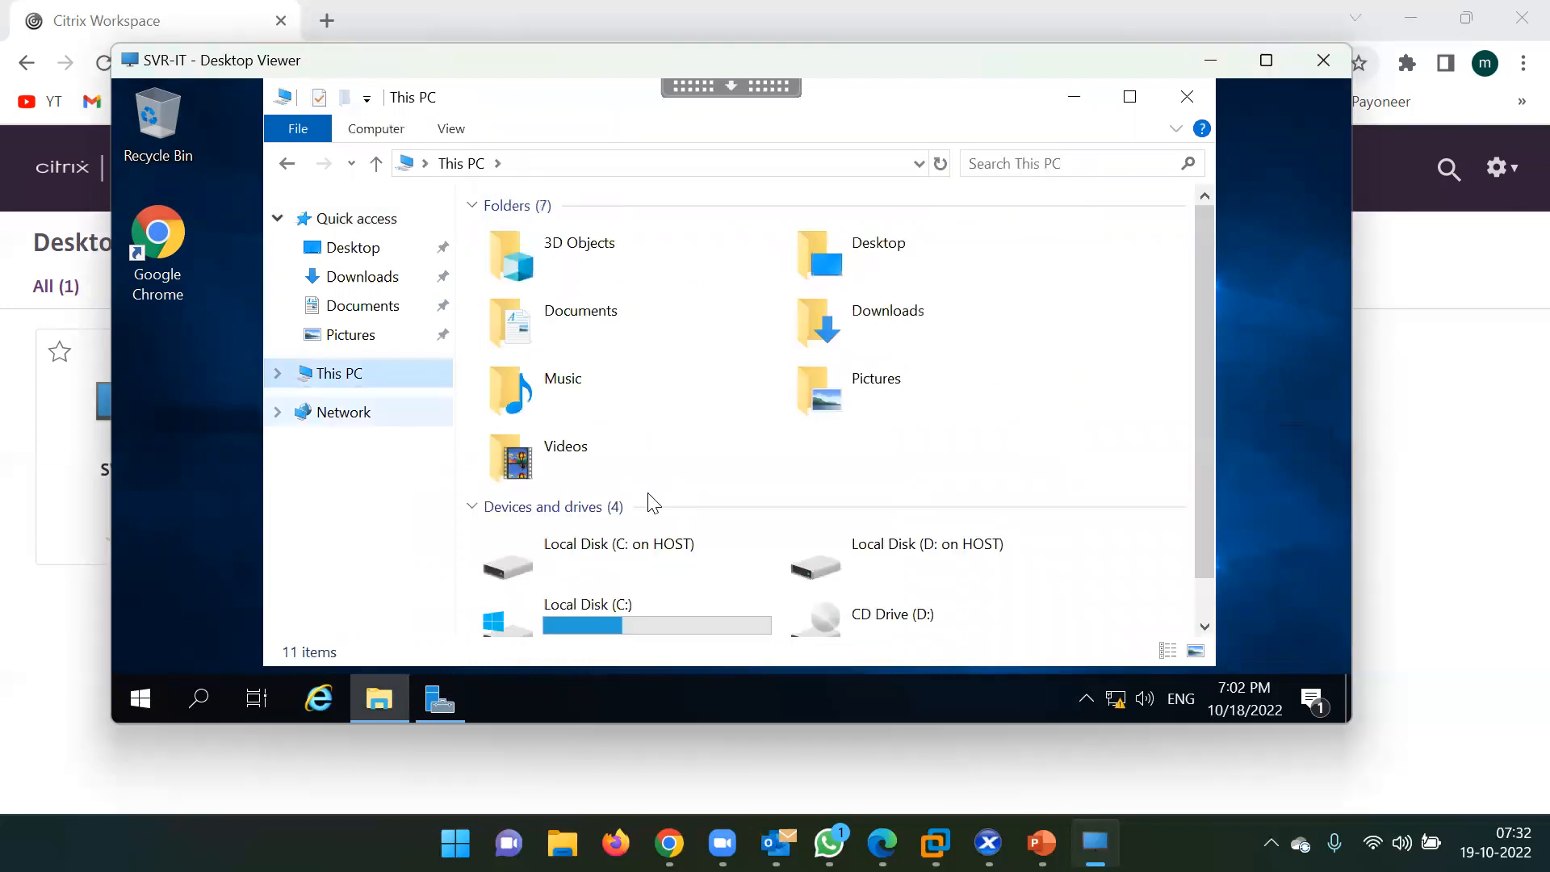
scroll(648, 493, "down", 1)
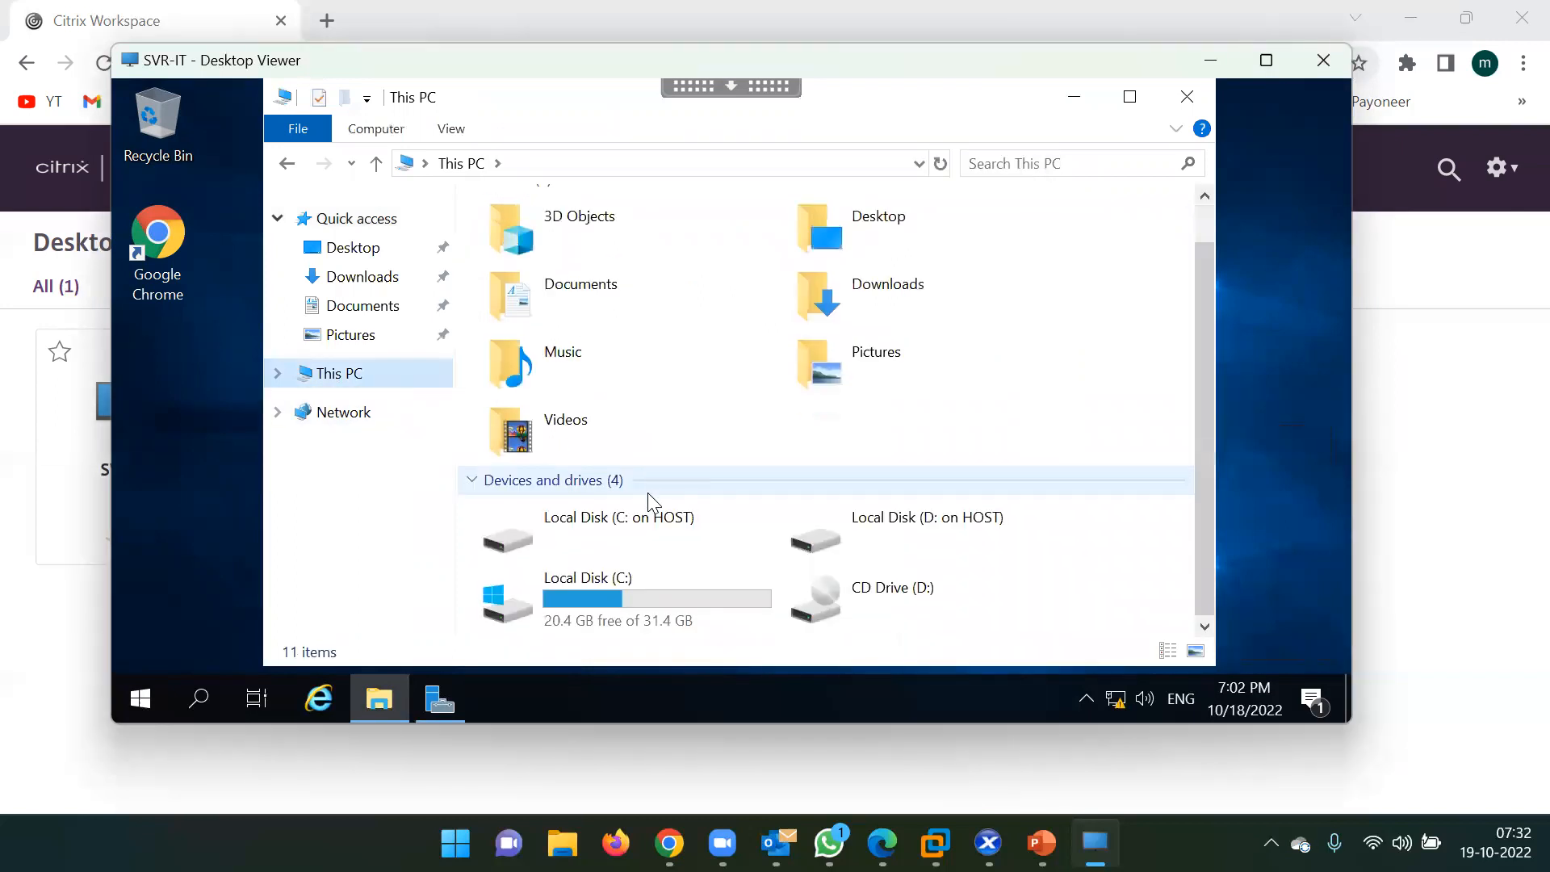
double_click(649, 596)
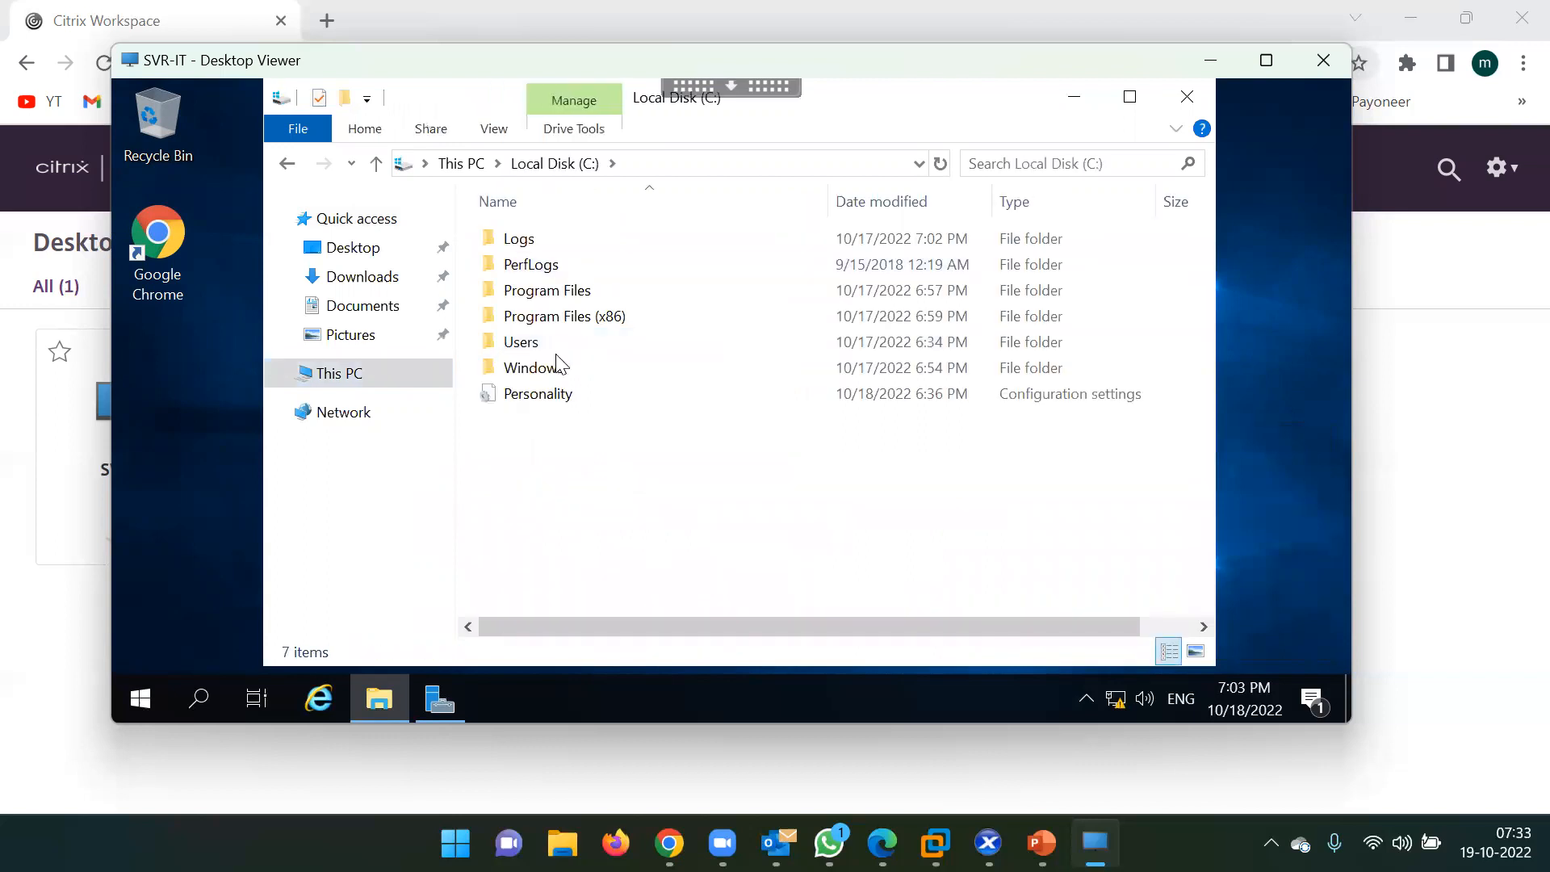
left_click(457, 163)
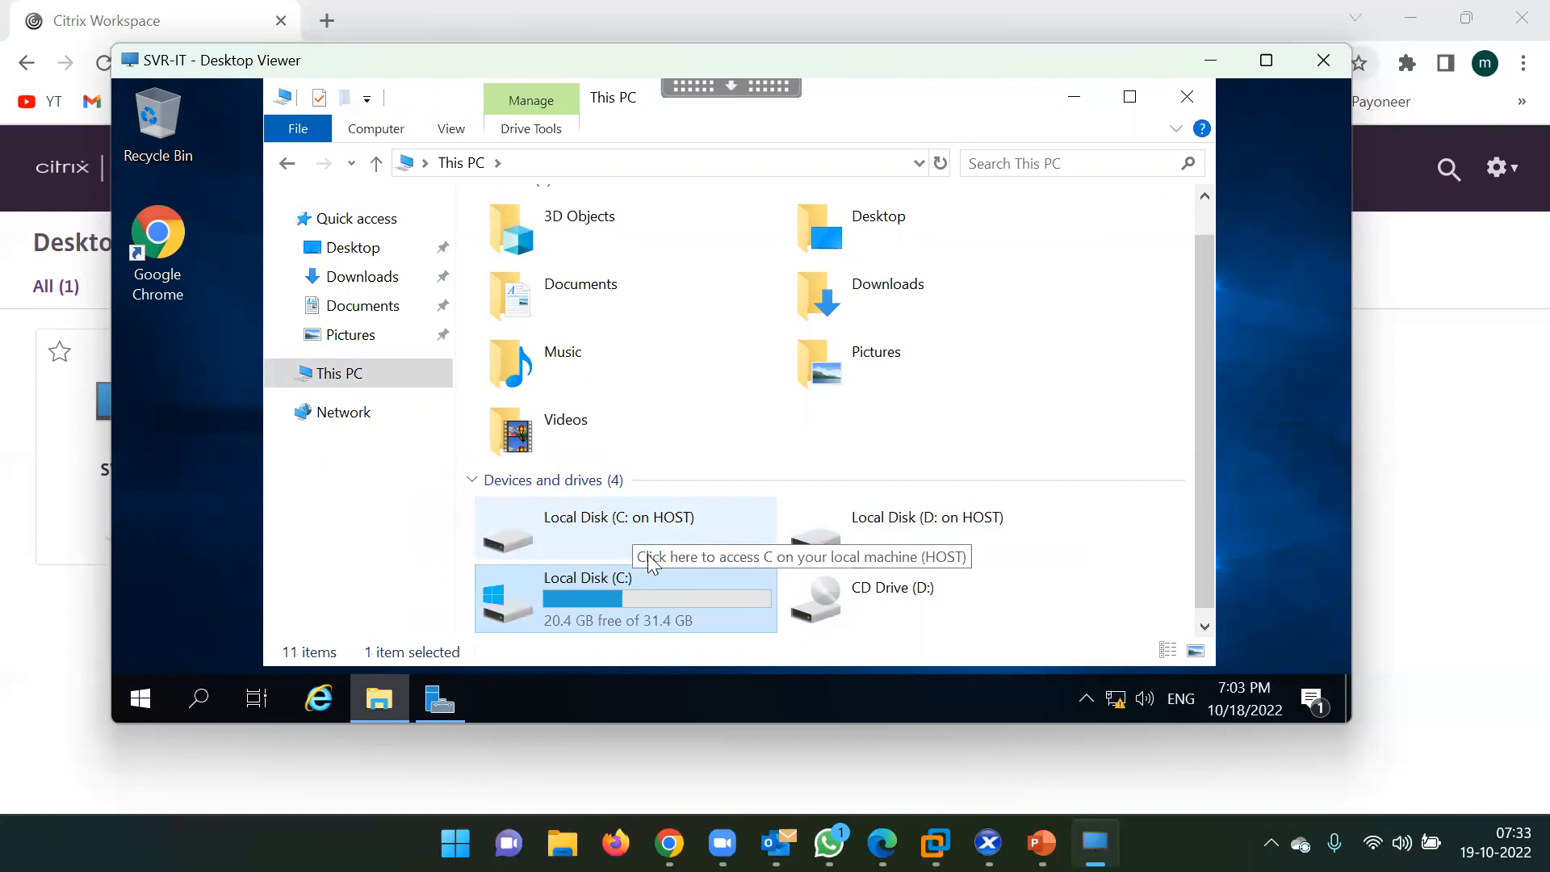
Check the host's real OS (C:) and DATA (D:) drives in the host File Explorer.
left_click(563, 843)
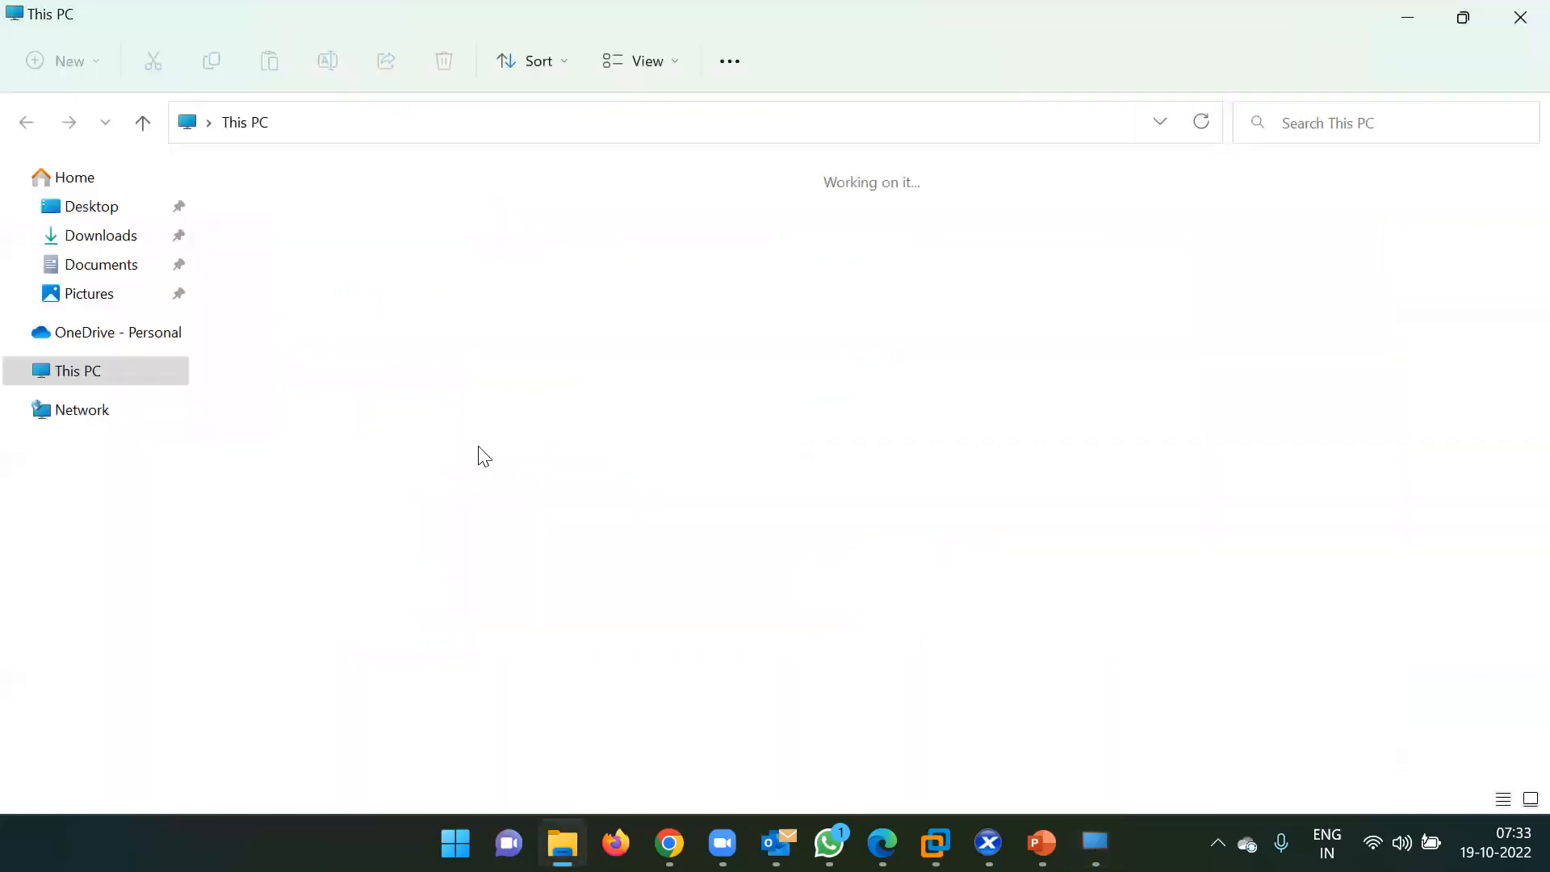
left_click(449, 397)
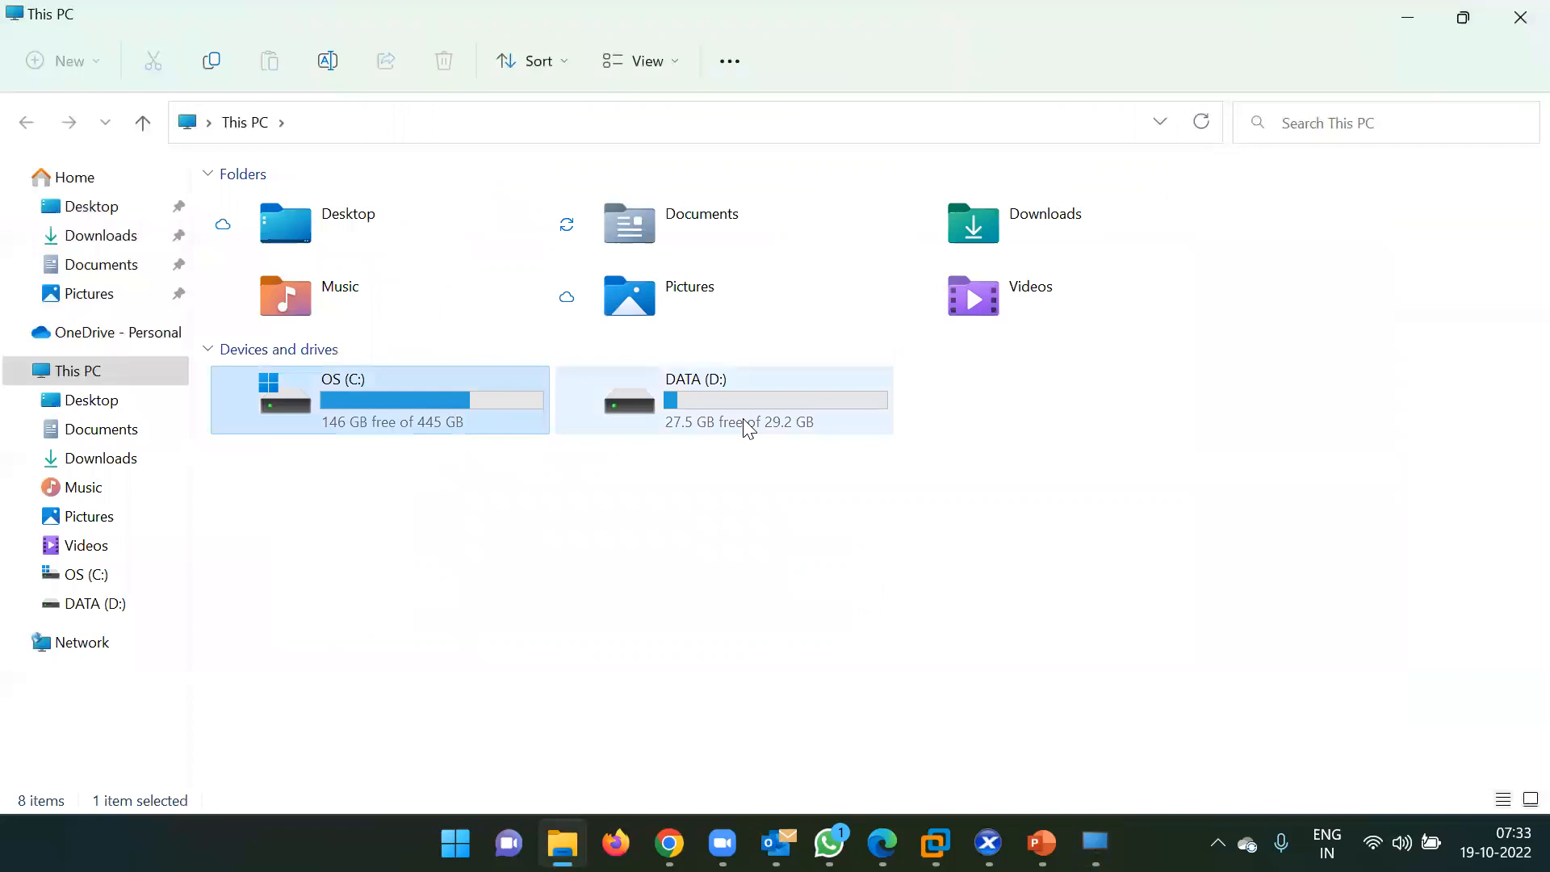
left_click(748, 429)
left_click(1409, 18)
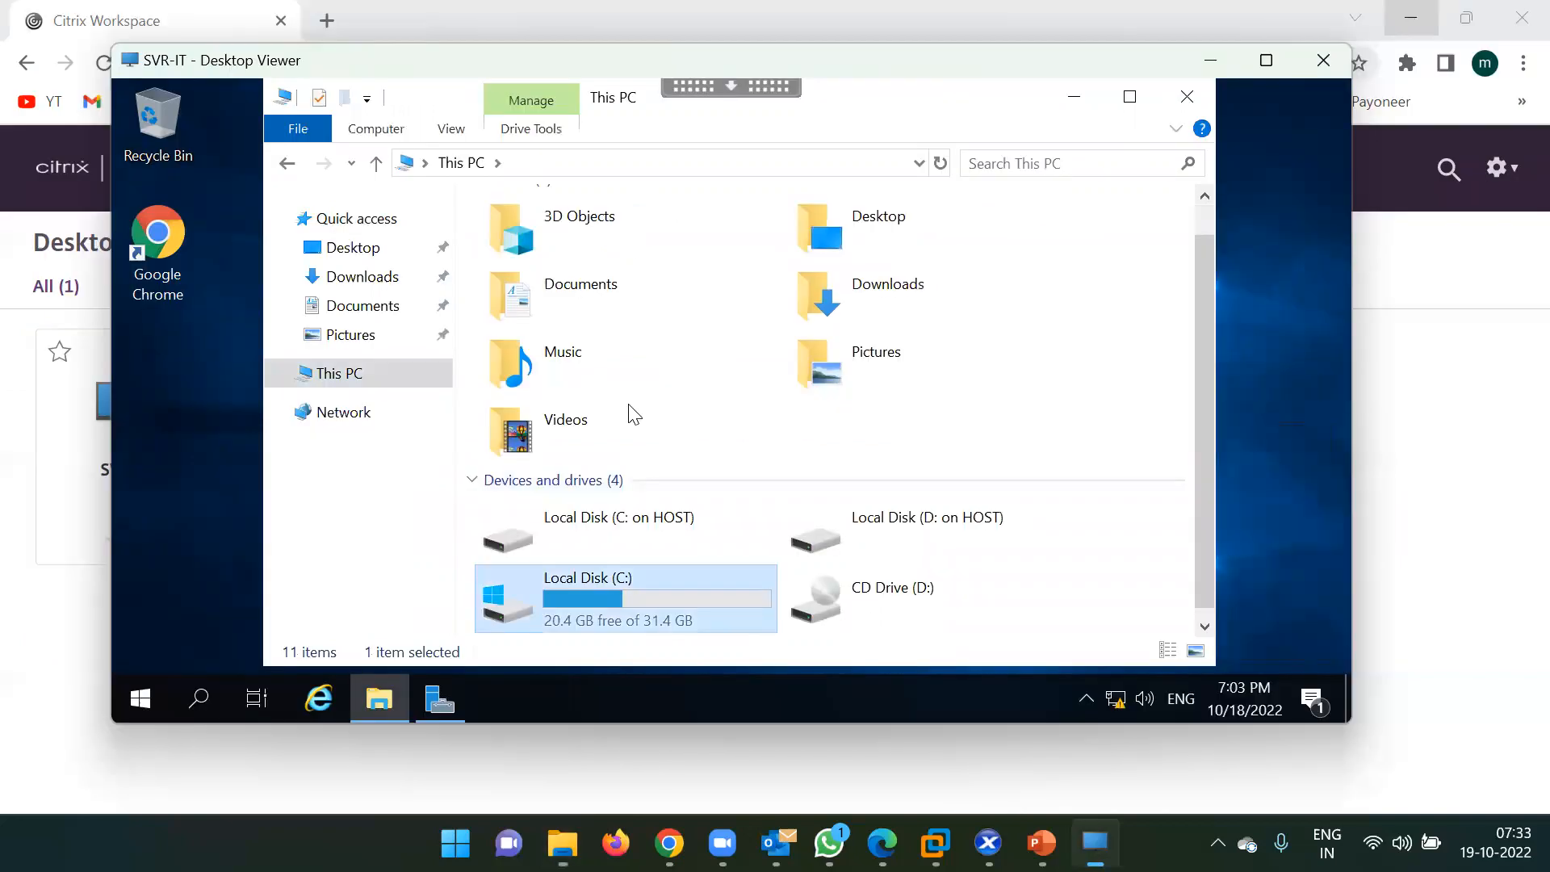
Open the mapped C: on HOST and D: on HOST drives from the session's This PC.
left_click(643, 541)
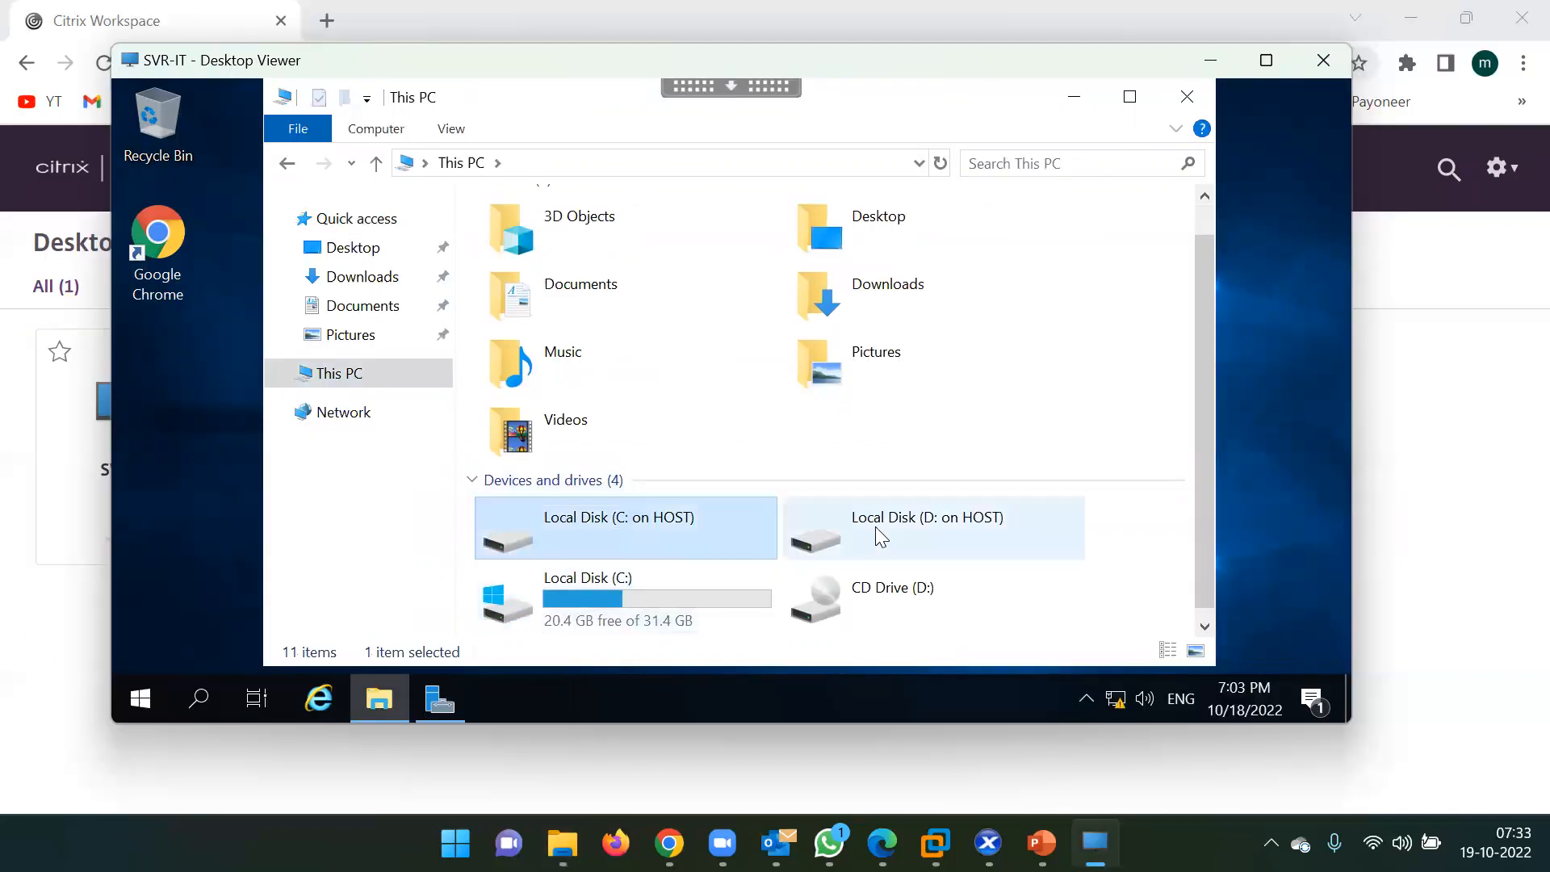
left_click(875, 537)
double_click(578, 528)
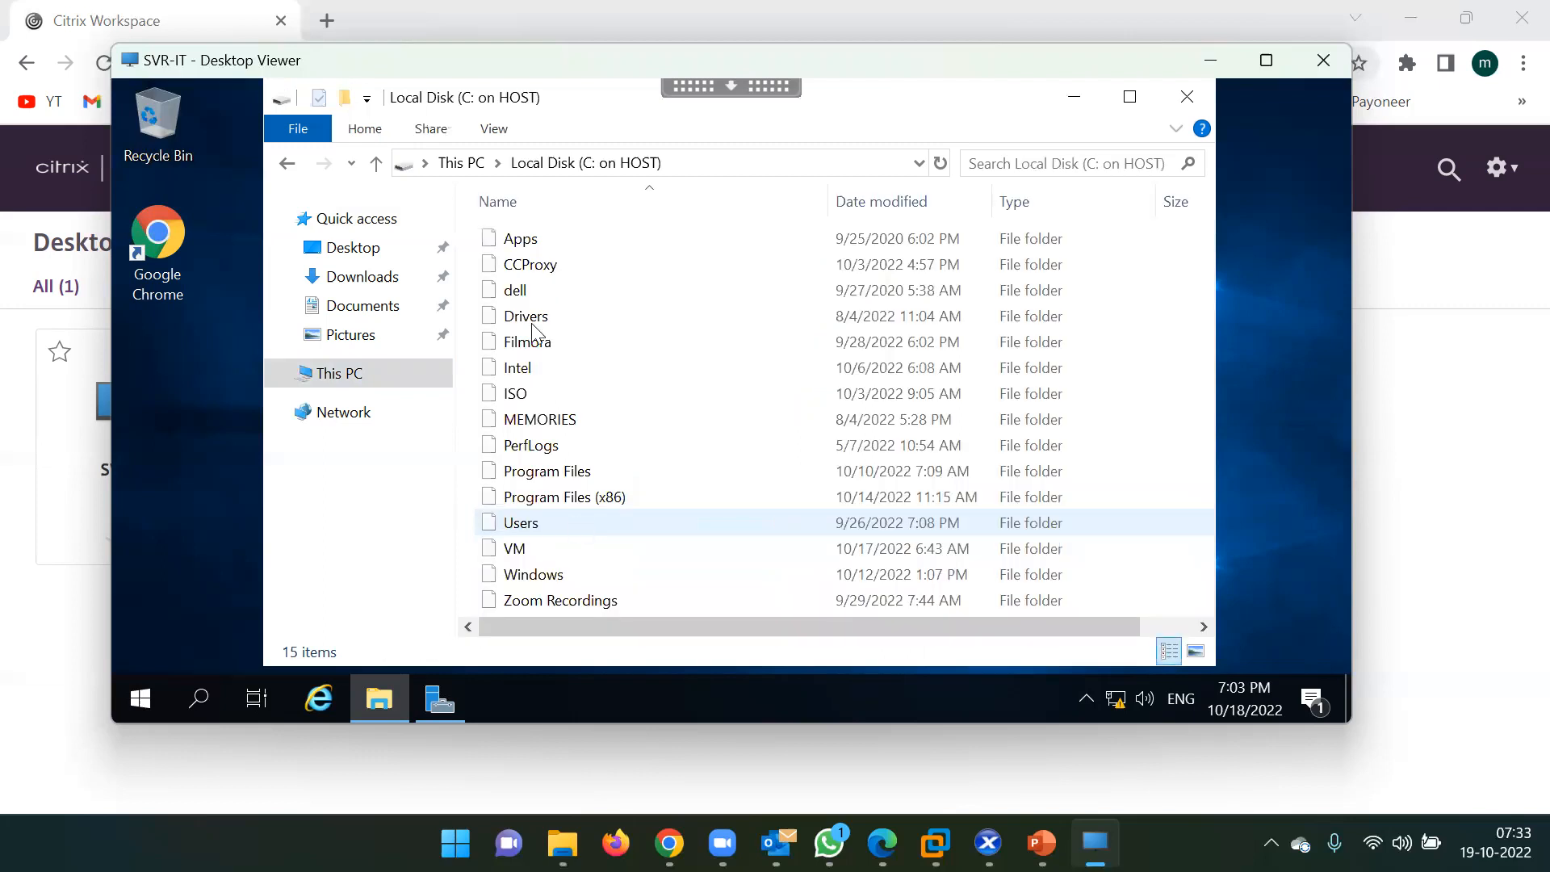
left_click(467, 163)
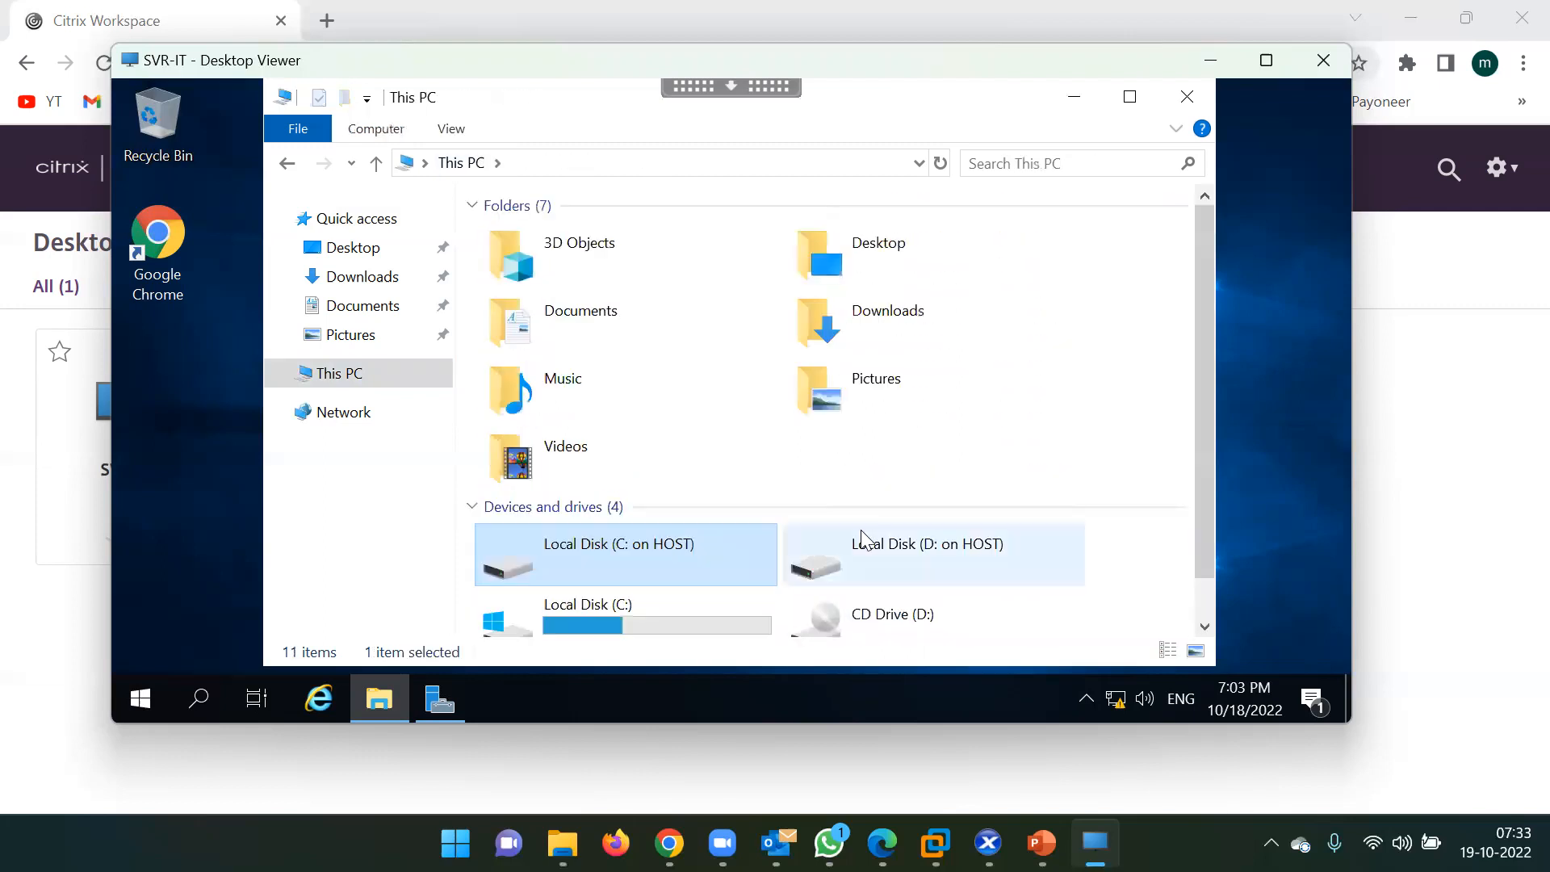
double_click(863, 541)
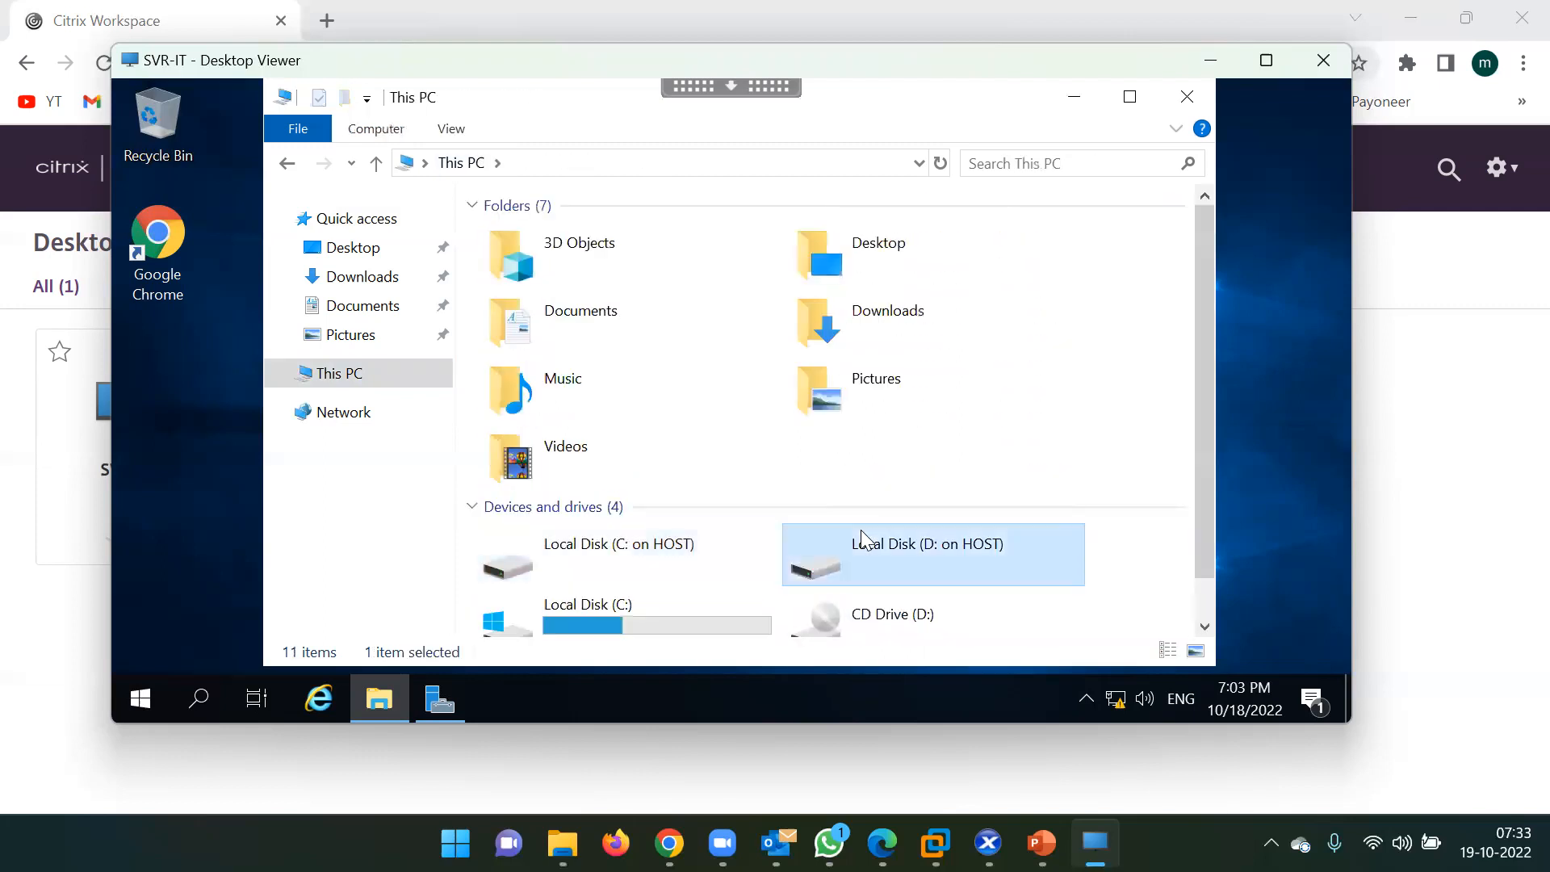
left_click(467, 163)
Open the session's Local Disk (C:) showing Logs, Program Files, Users and Windows, then close Explorer.
scroll(662, 379, "down", 1)
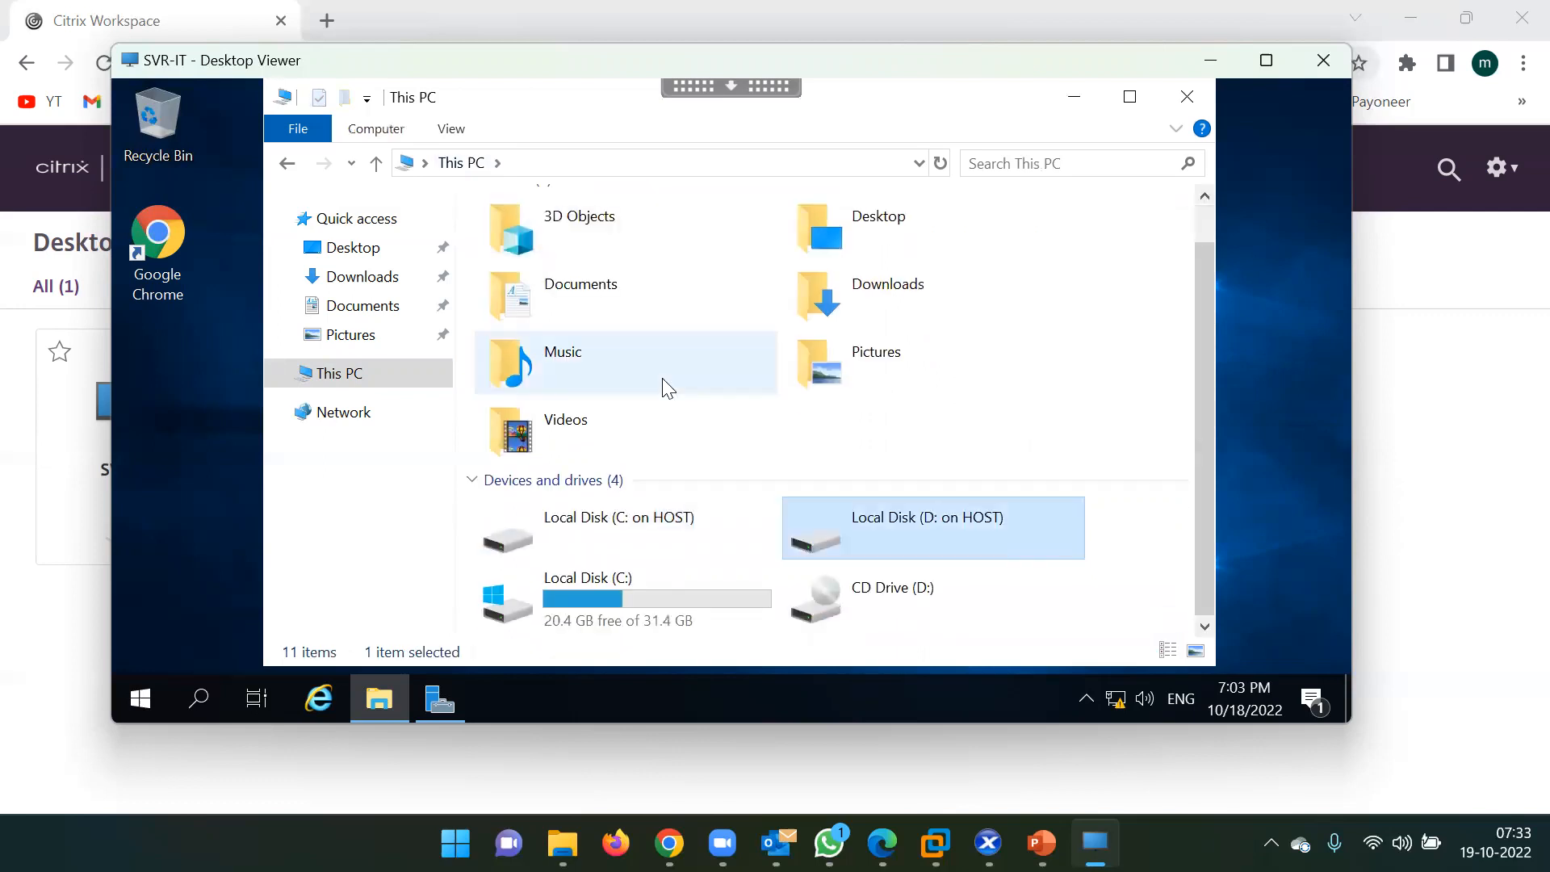
double_click(633, 602)
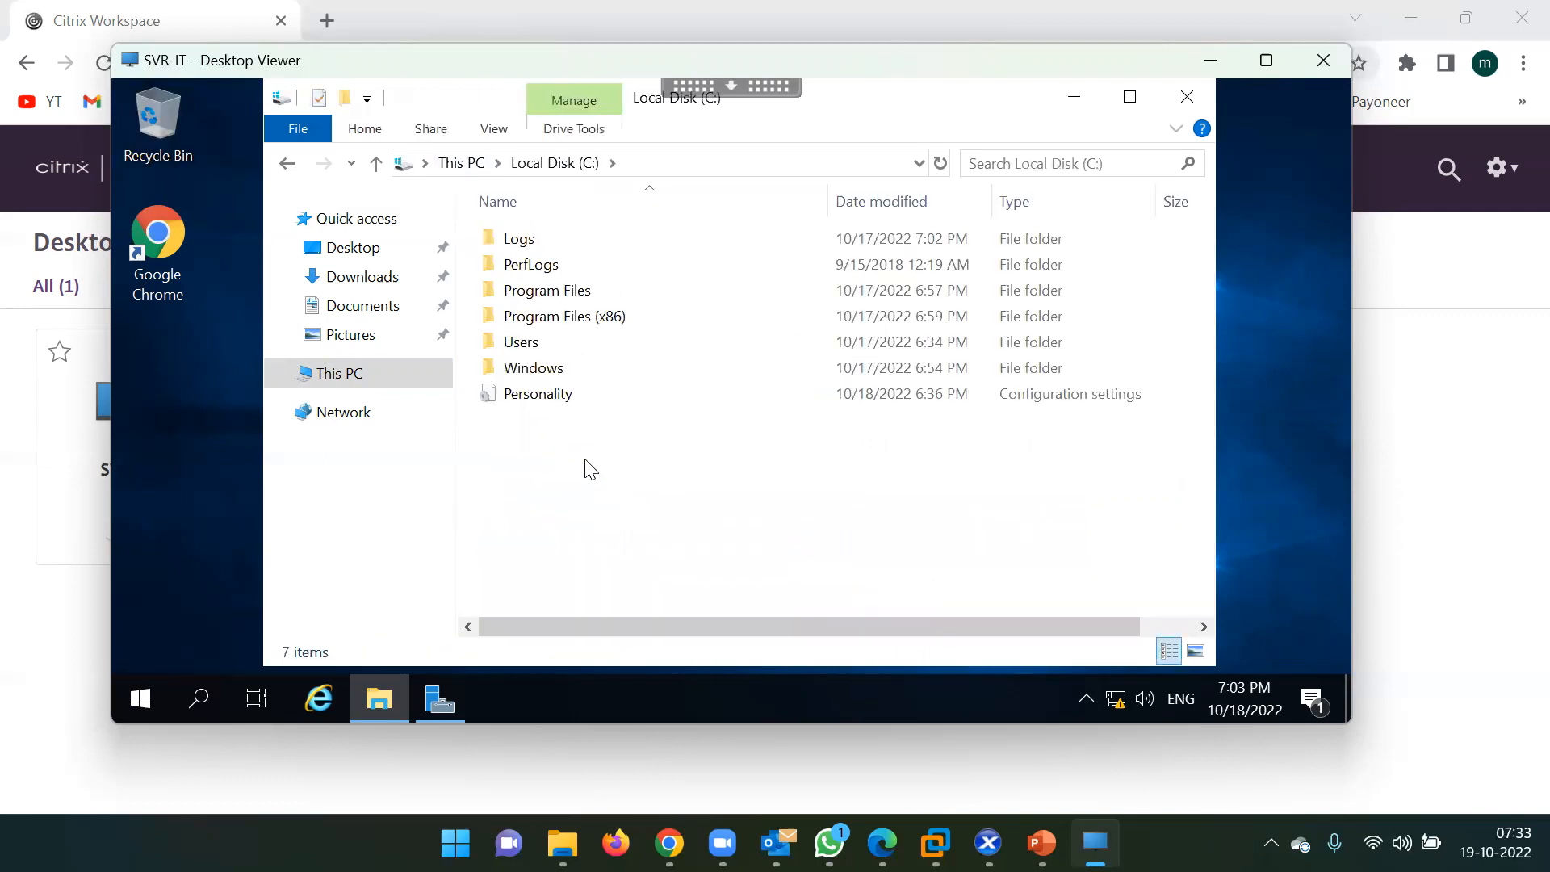
right_click(591, 469)
mouse_move(718, 410)
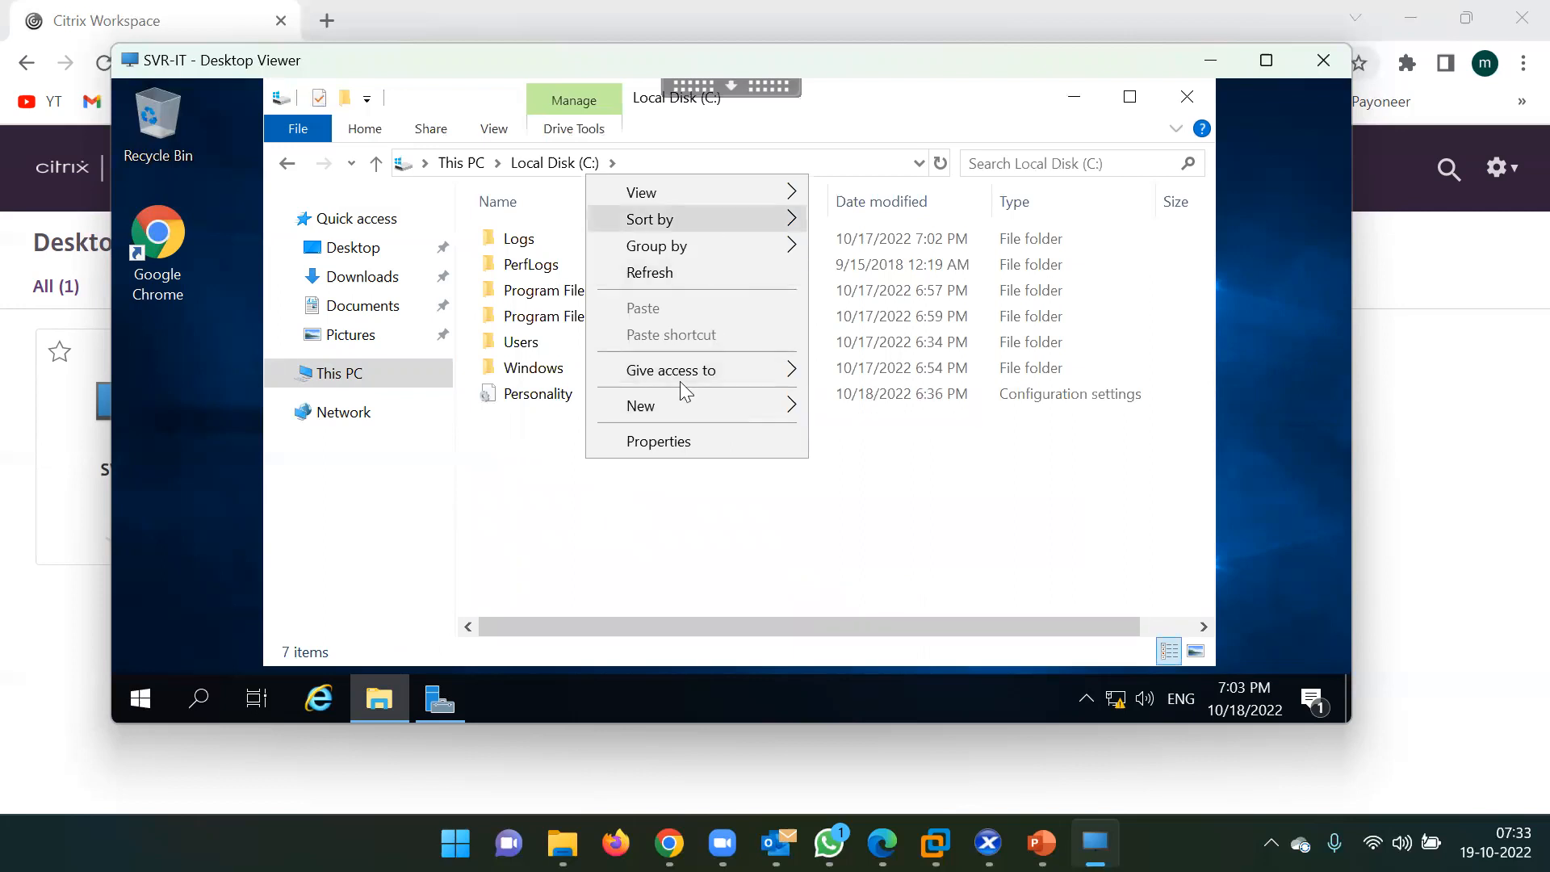
left_click(702, 557)
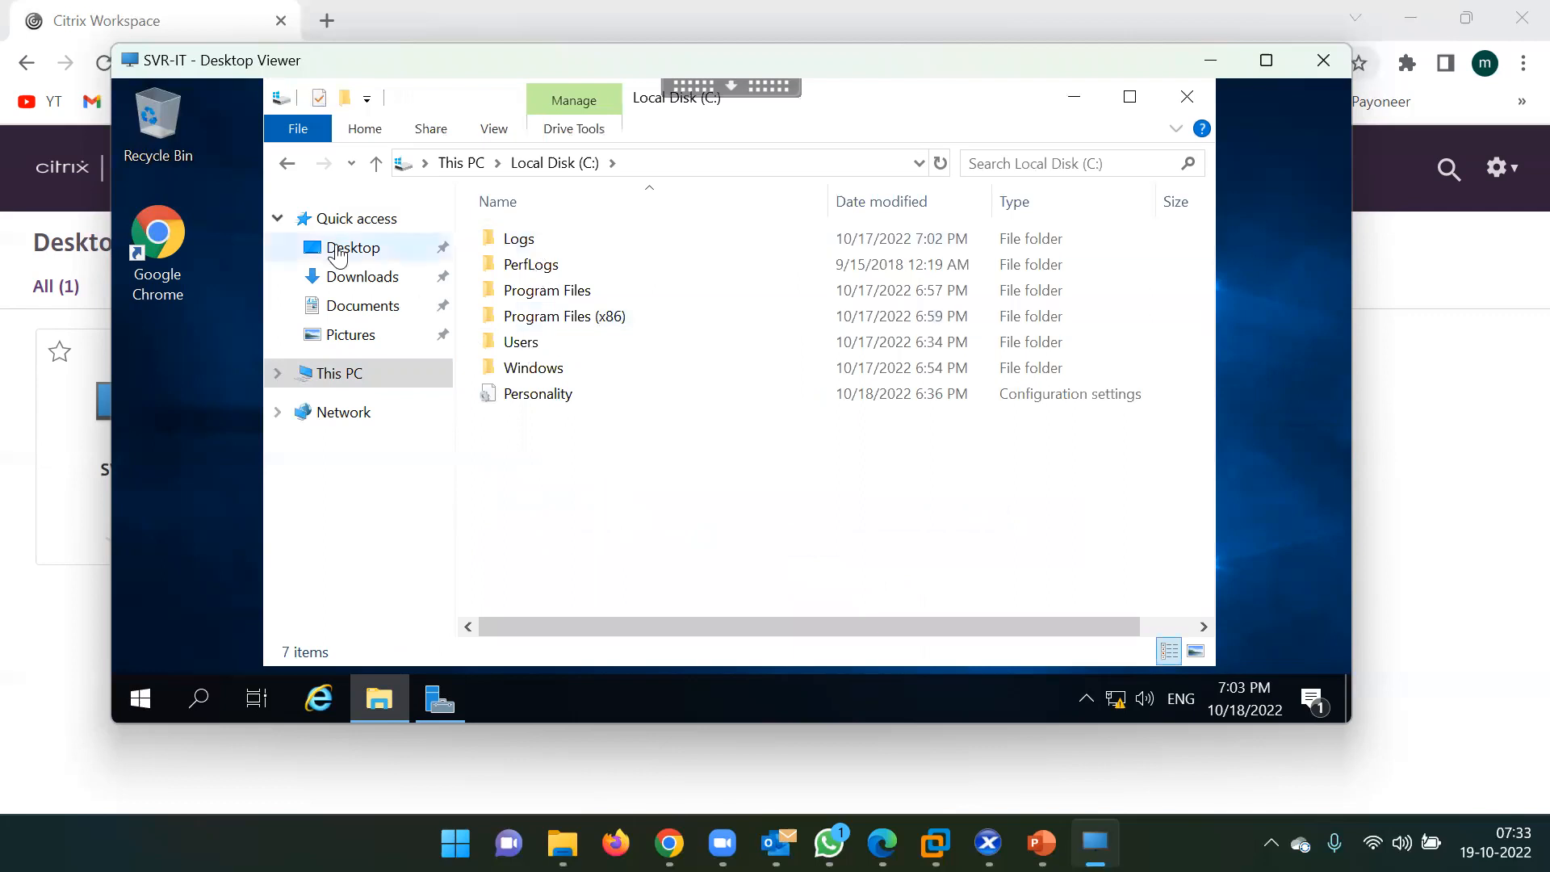
left_click(210, 315)
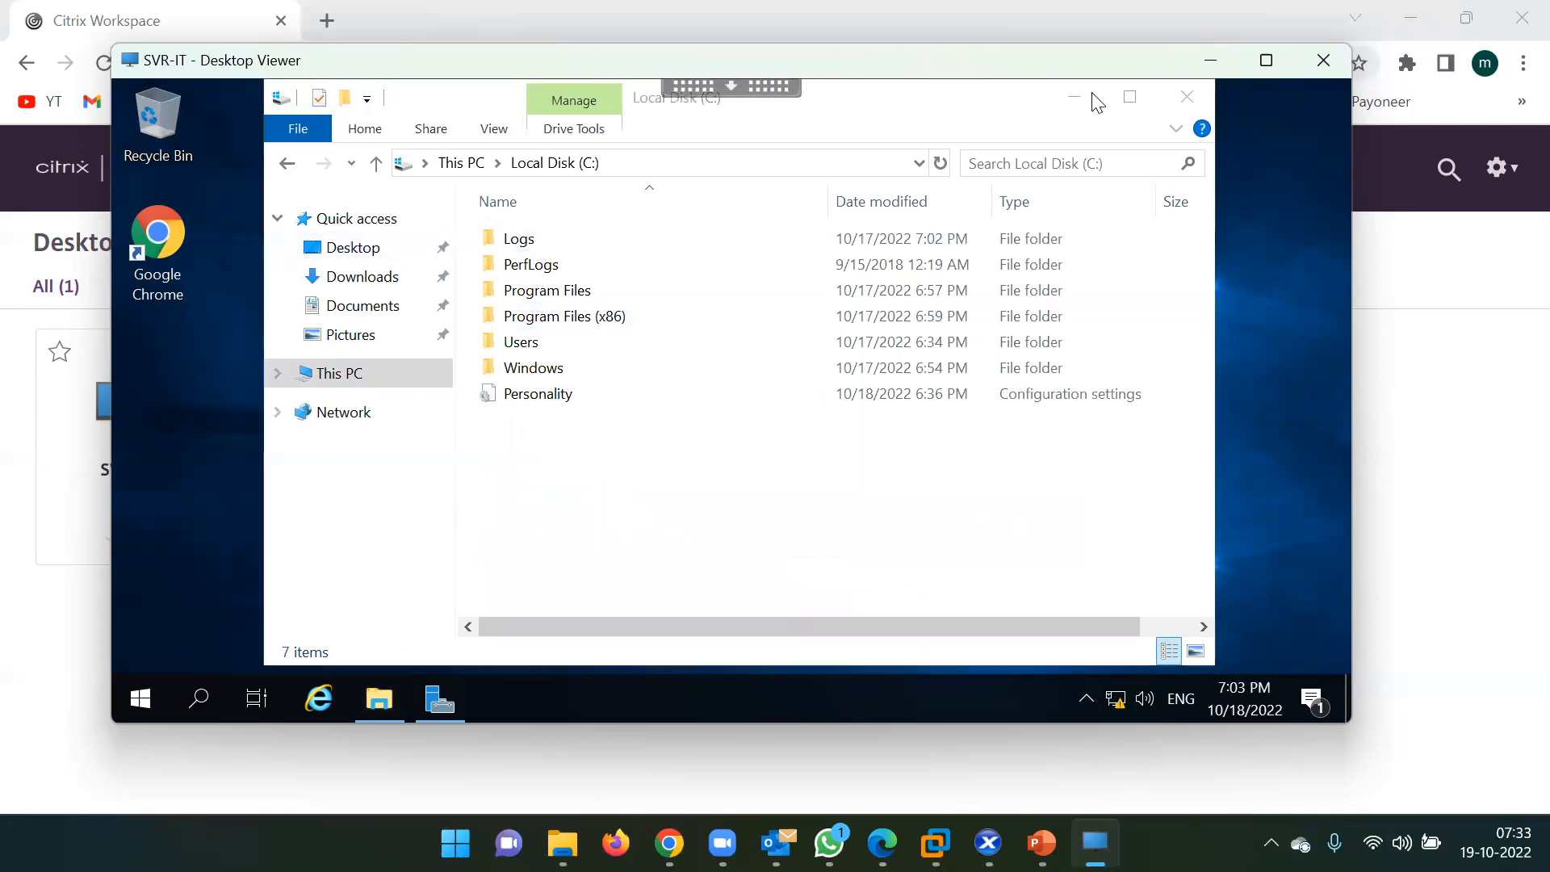
left_click(1187, 104)
Create a text document named gjhffjf on the remote desktop and copy it.
right_click(387, 317)
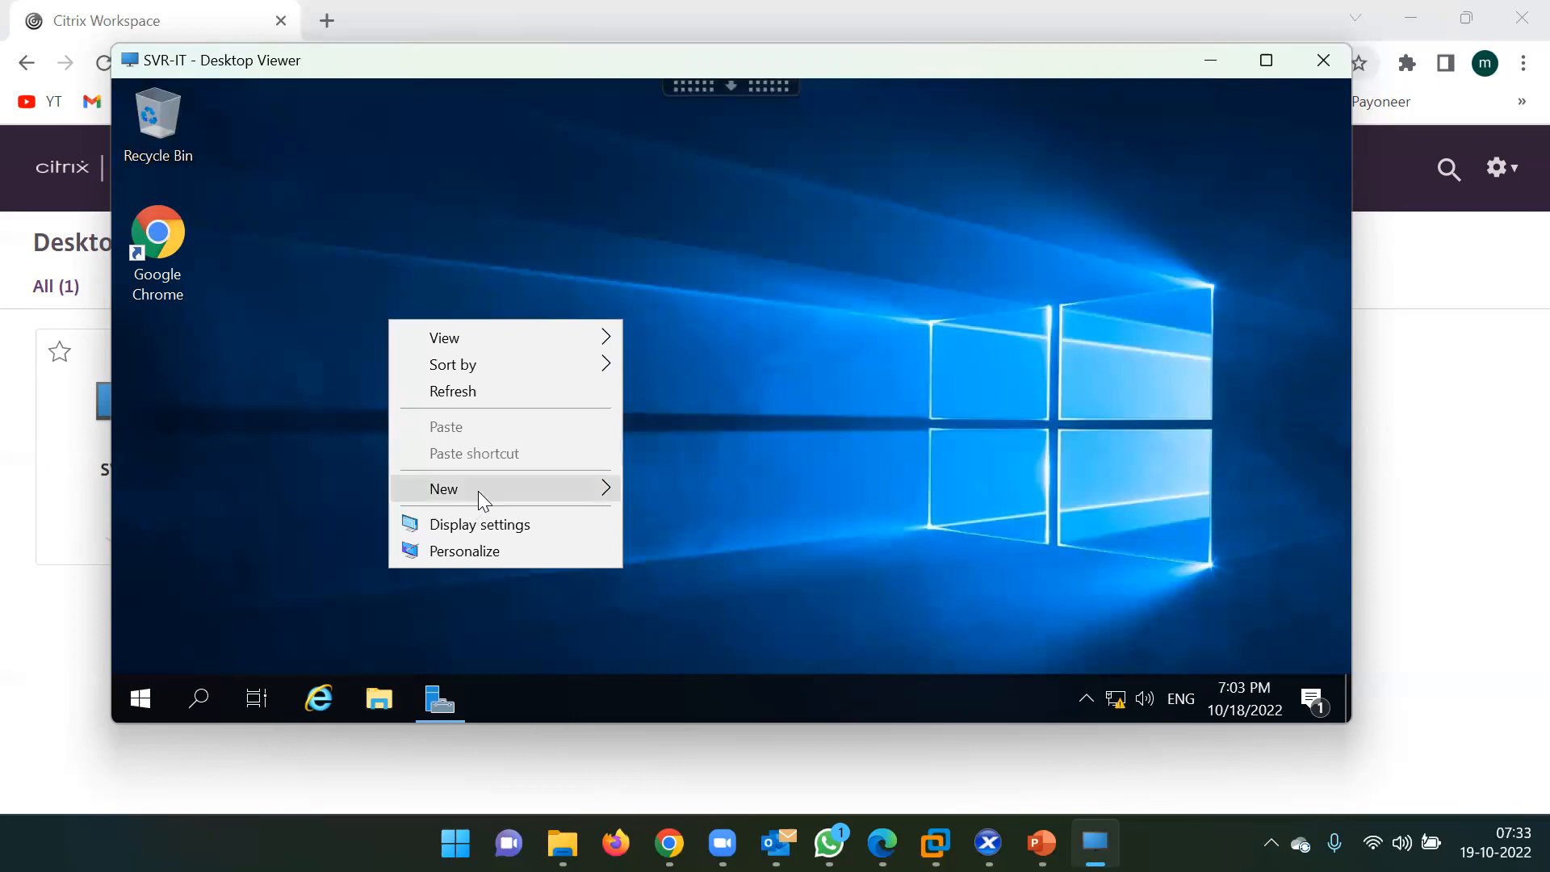
mouse_move(478, 491)
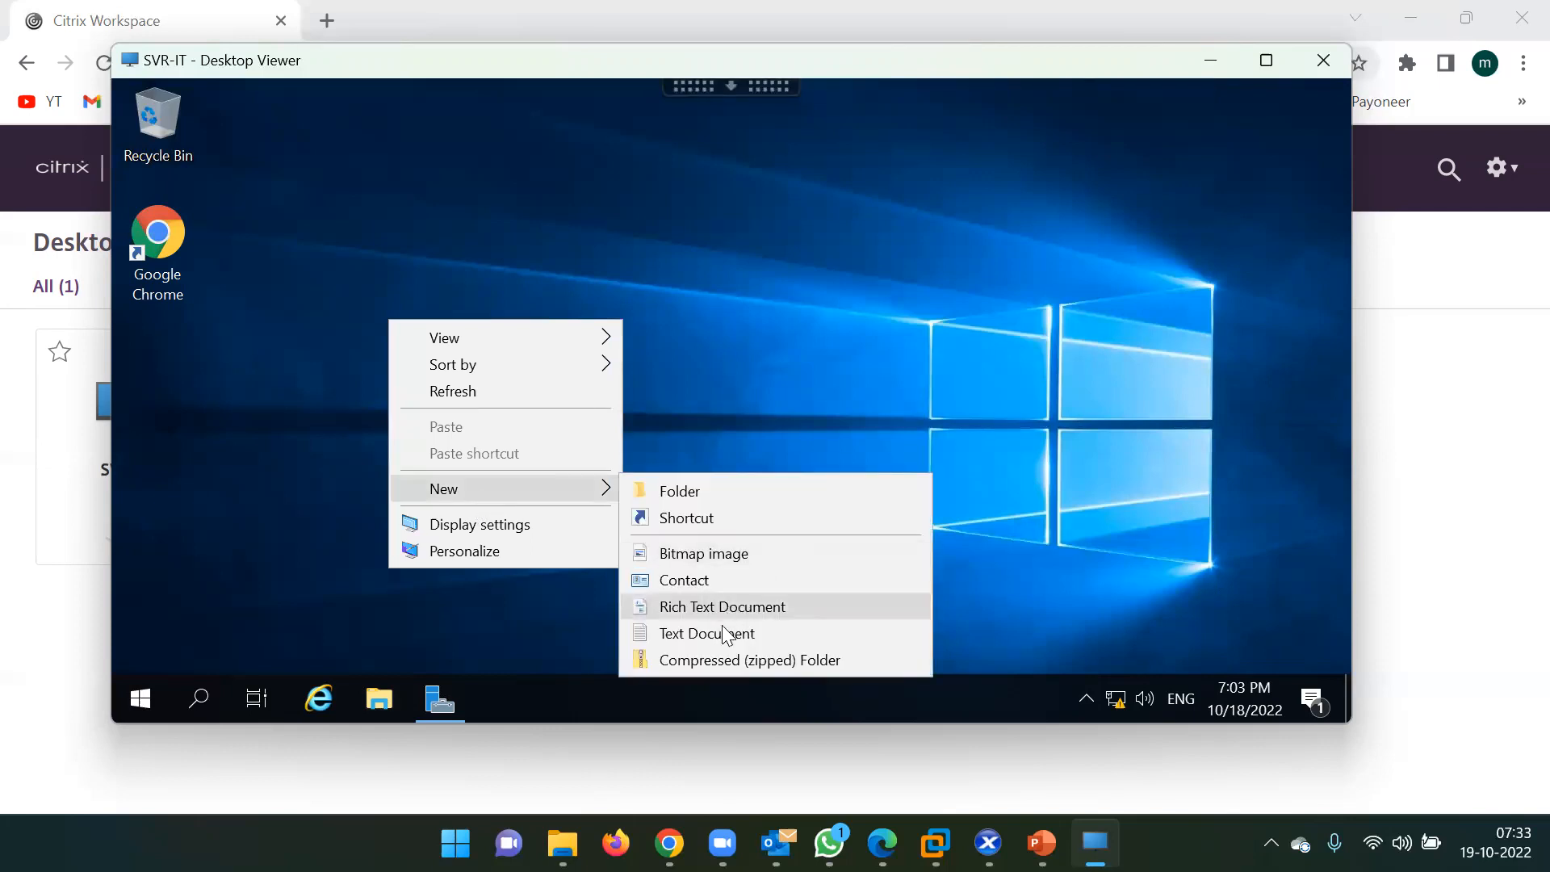
left_click(738, 633)
type("gjhffjf")
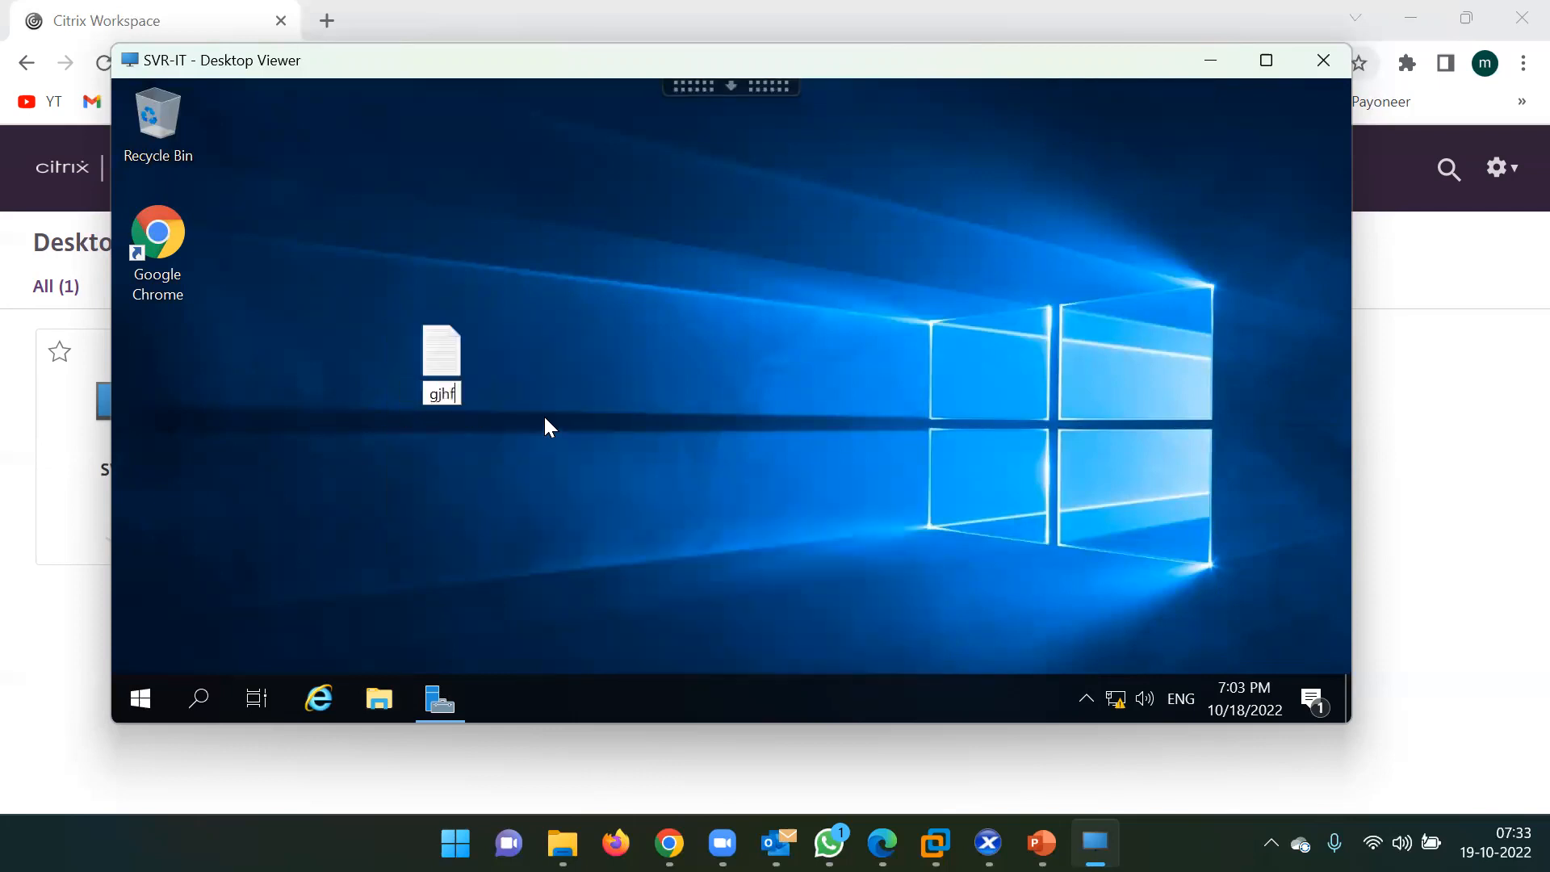
key("Return")
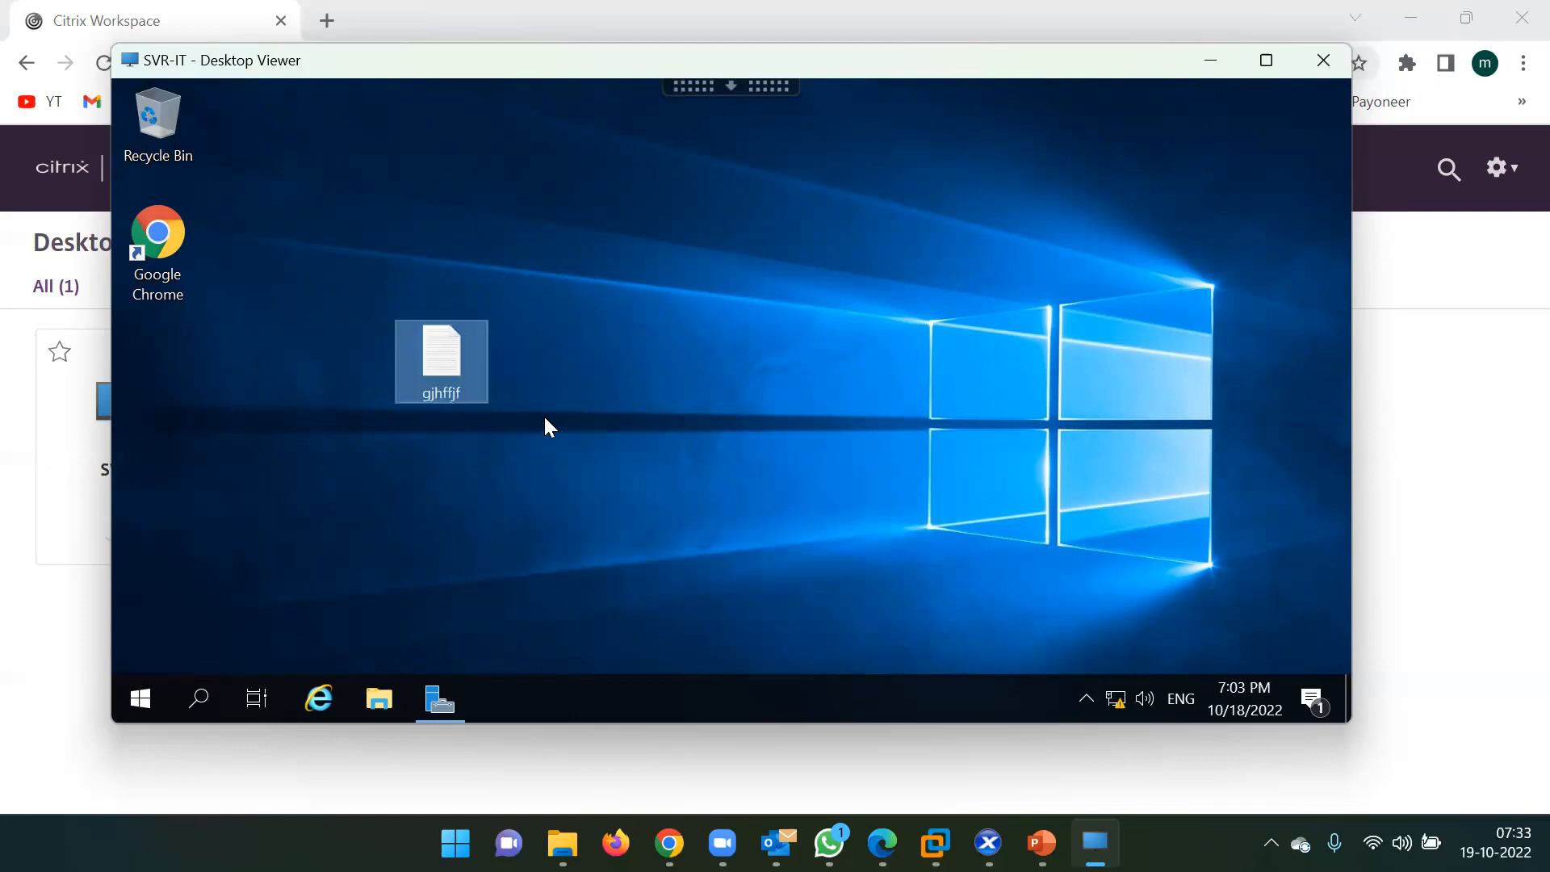
right_click(453, 338)
left_click(512, 534)
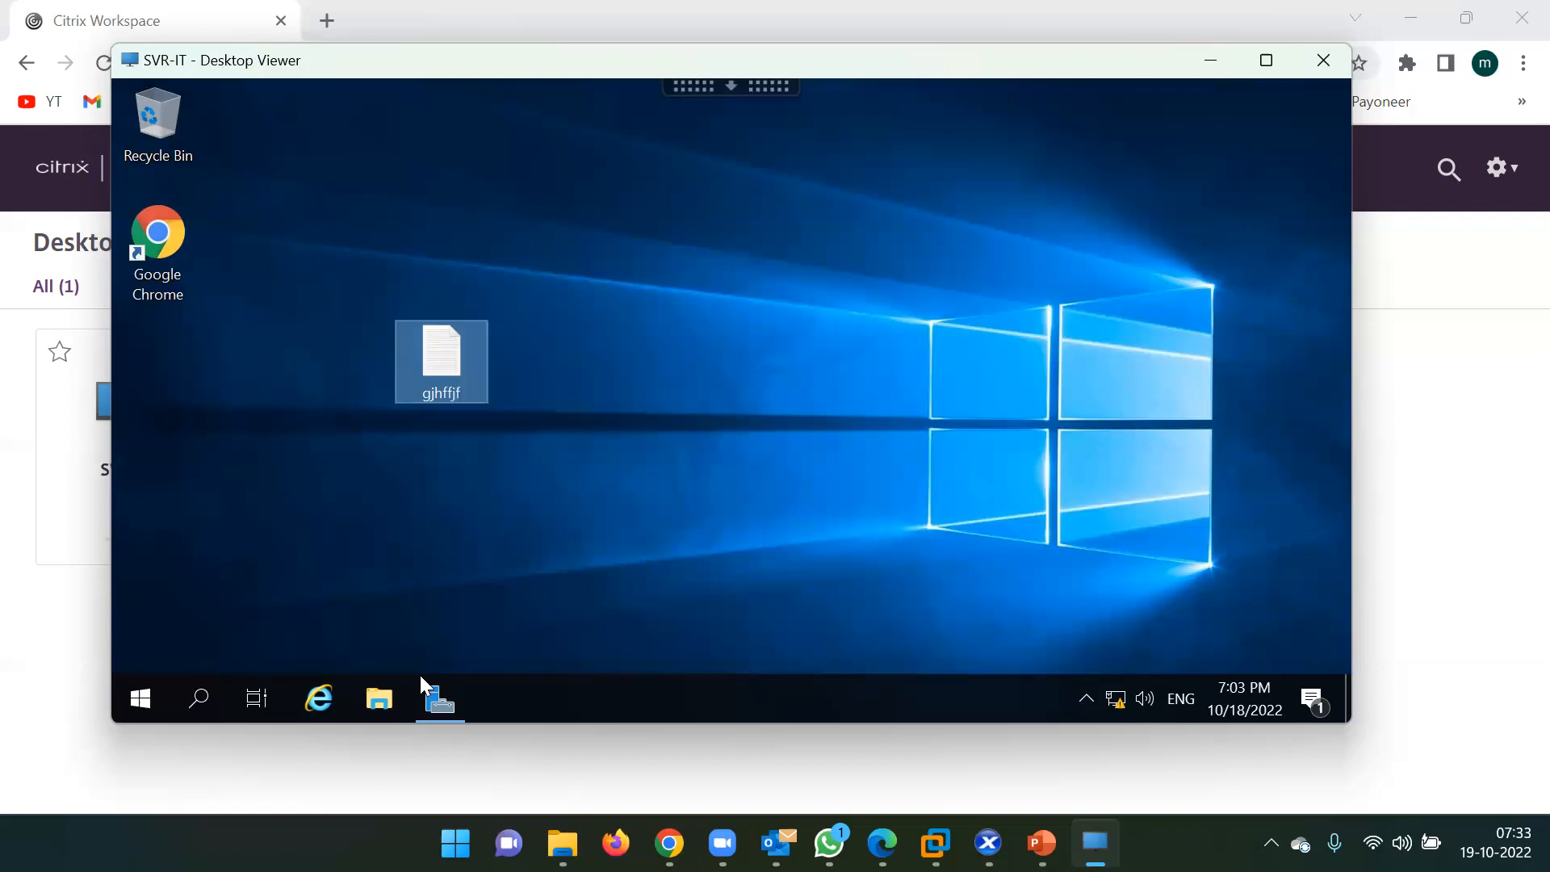
Paste the copied gjhffjf file into the mapped D: on HOST drive, then switch to the host.
left_click(391, 687)
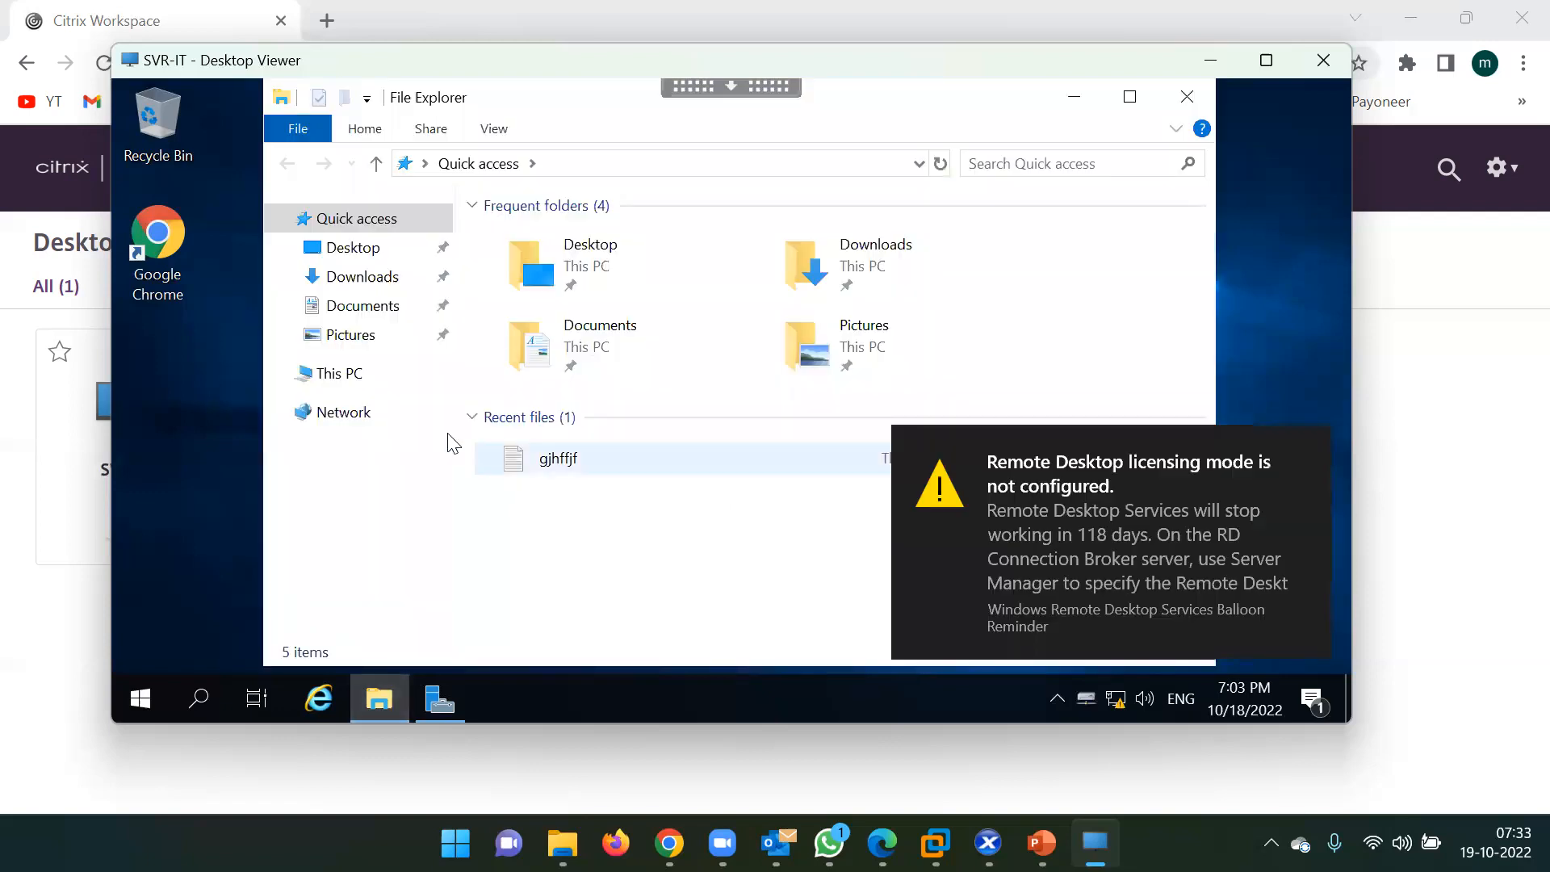
left_click(373, 384)
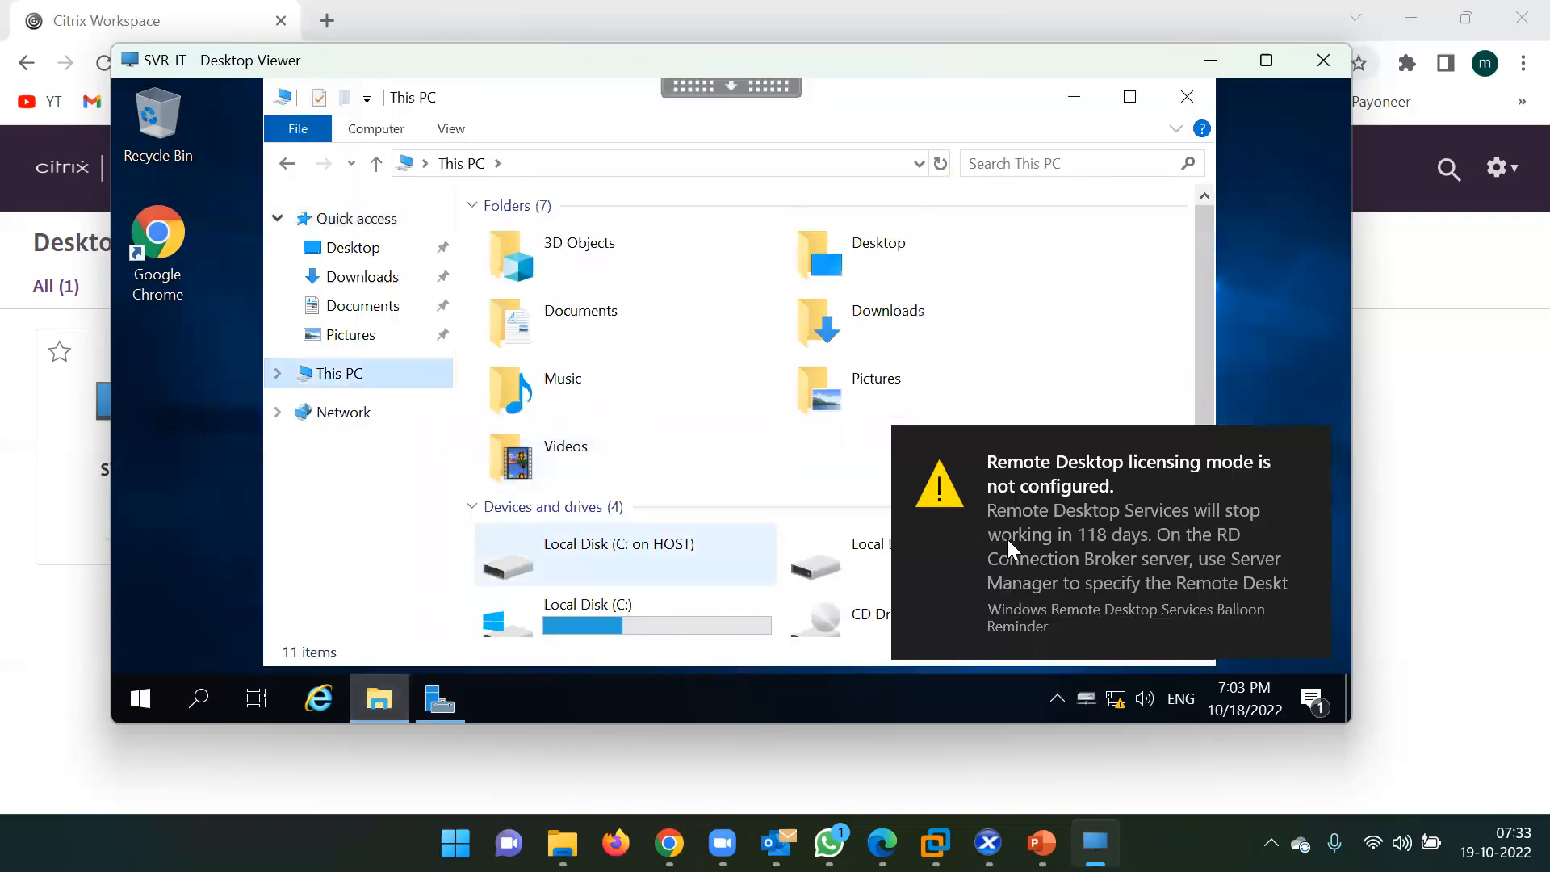
left_click(1006, 509)
double_click(937, 561)
right_click(622, 367)
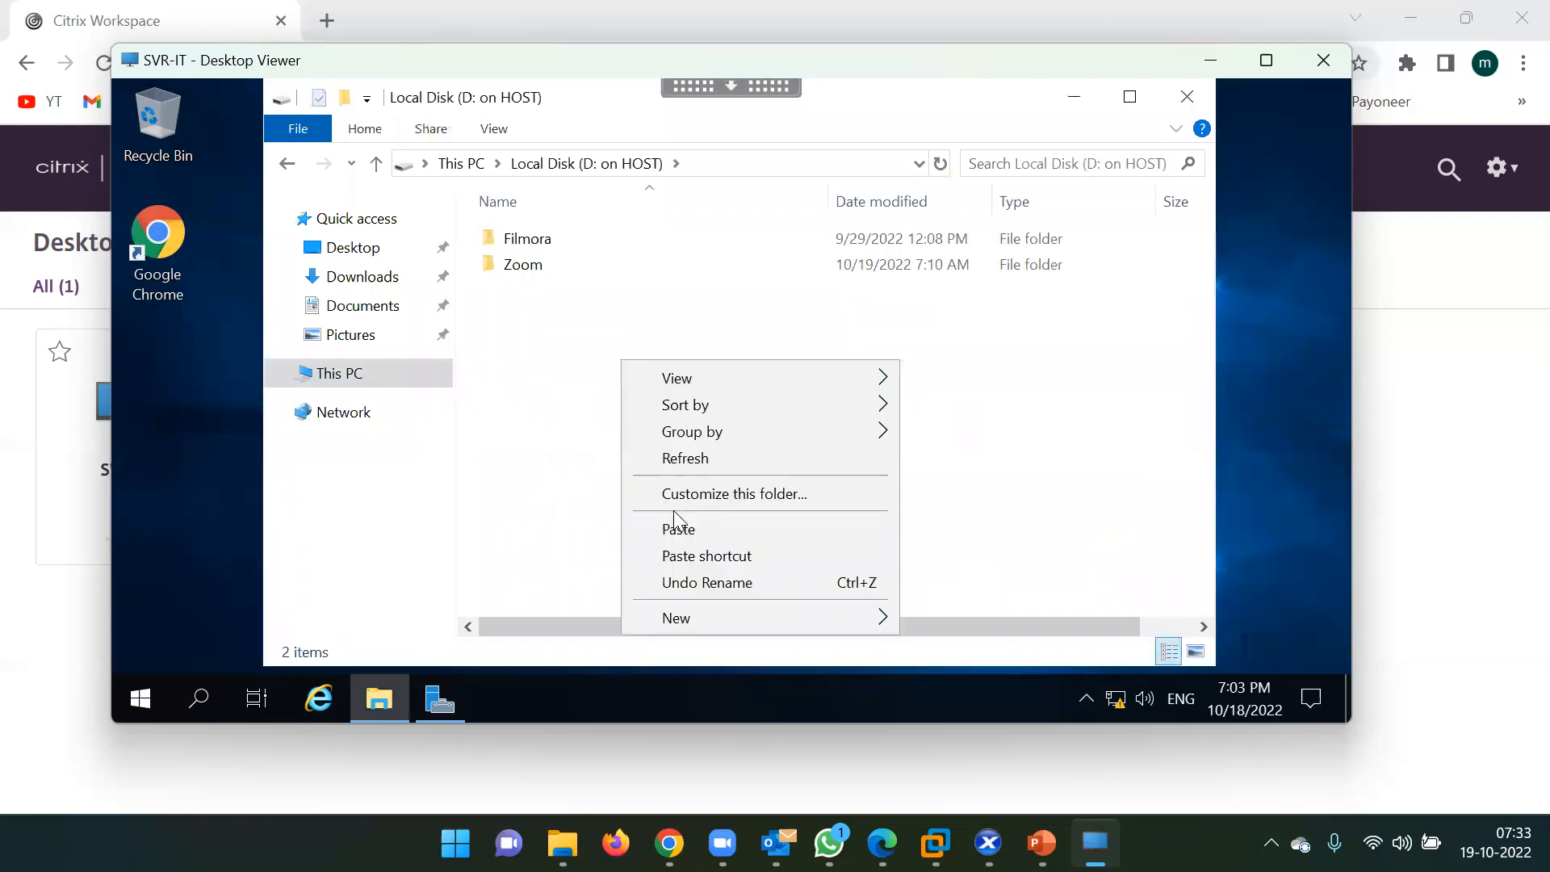
left_click(680, 526)
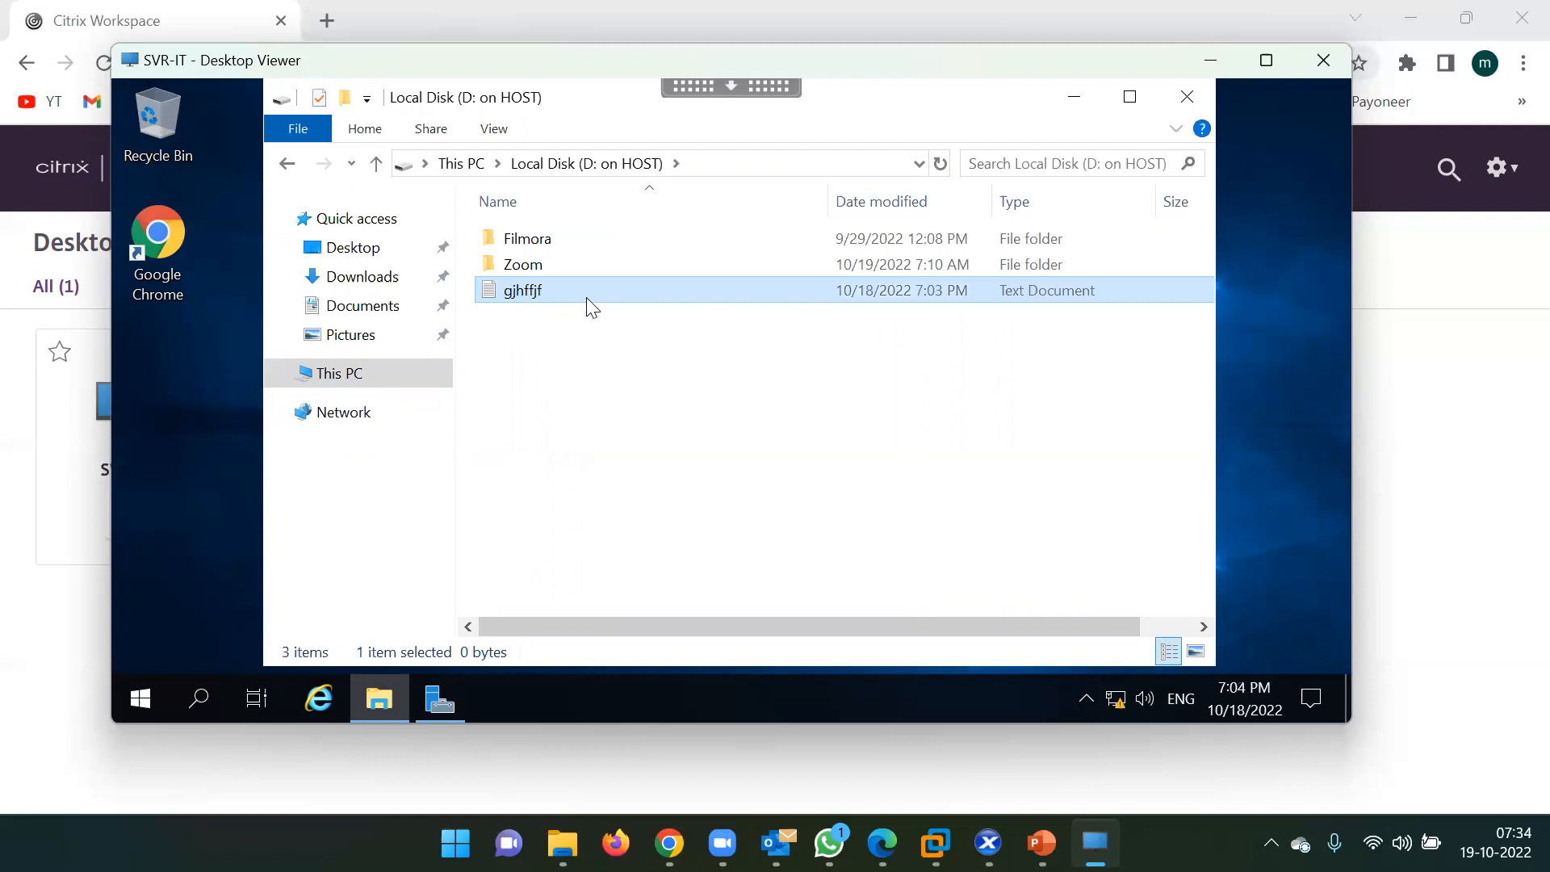
key("alt+Tab")
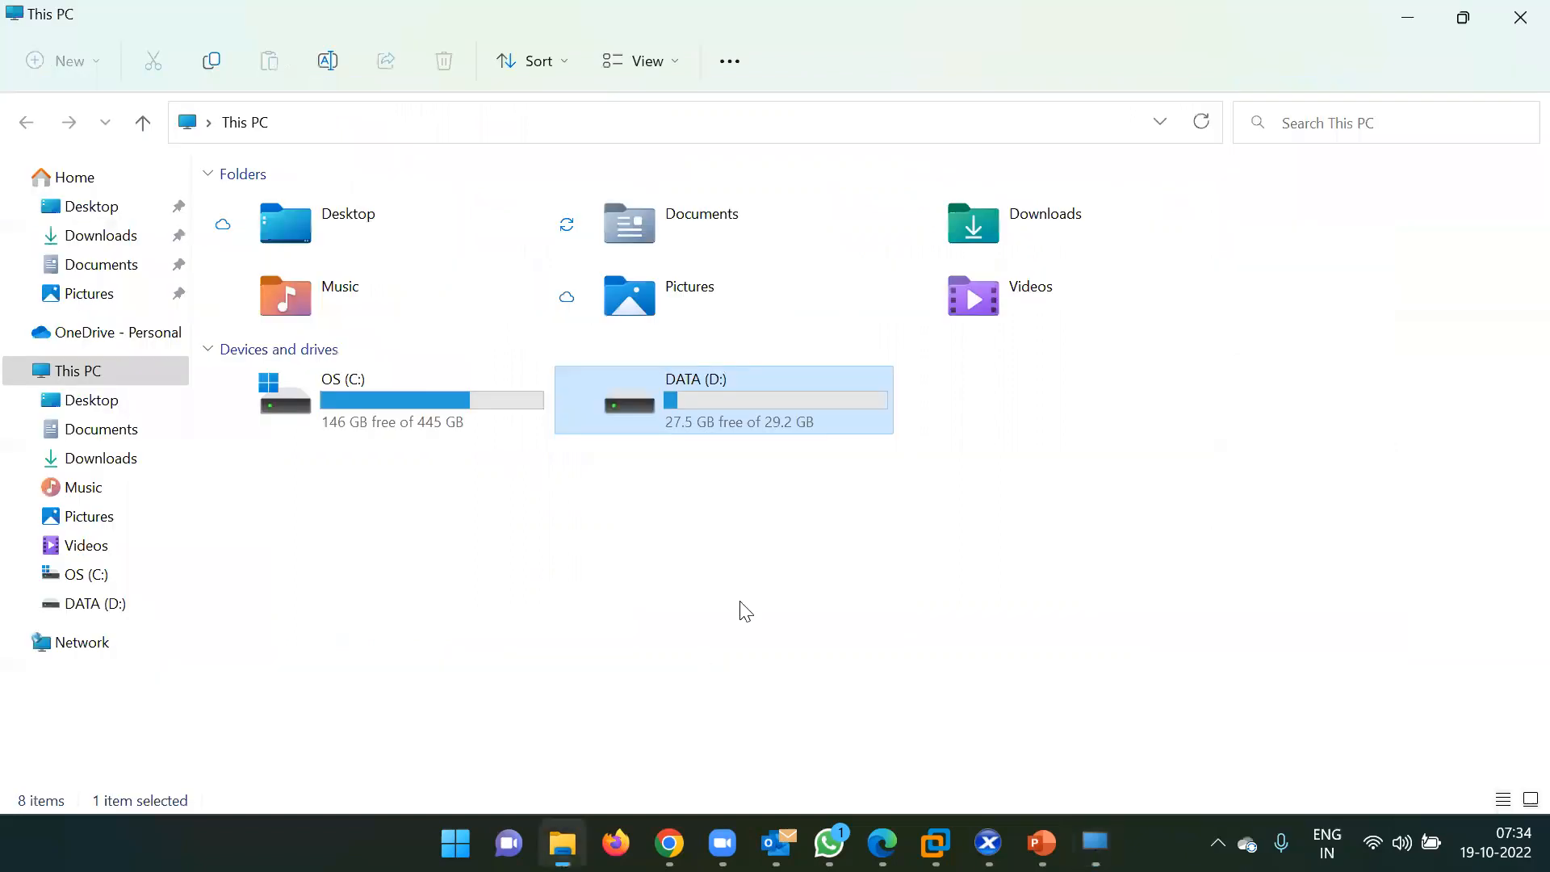
Delete gjhffjf from the host's DATA (D:) drive, leaving Filmora and Zoom, then return to SVR-IT.
double_click(658, 380)
left_click(317, 252)
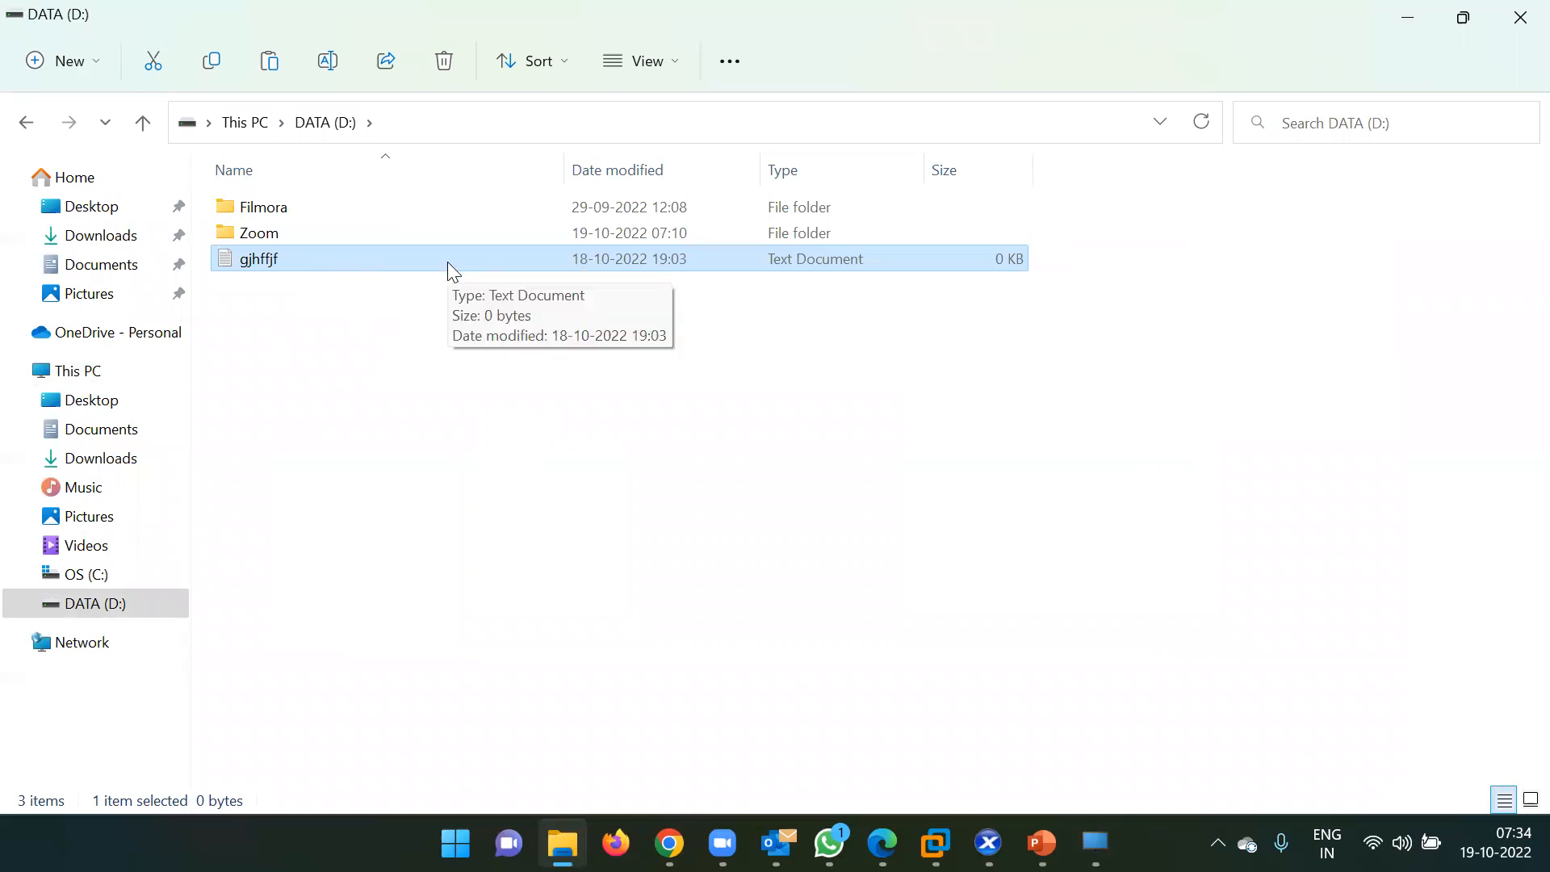
key("Delete")
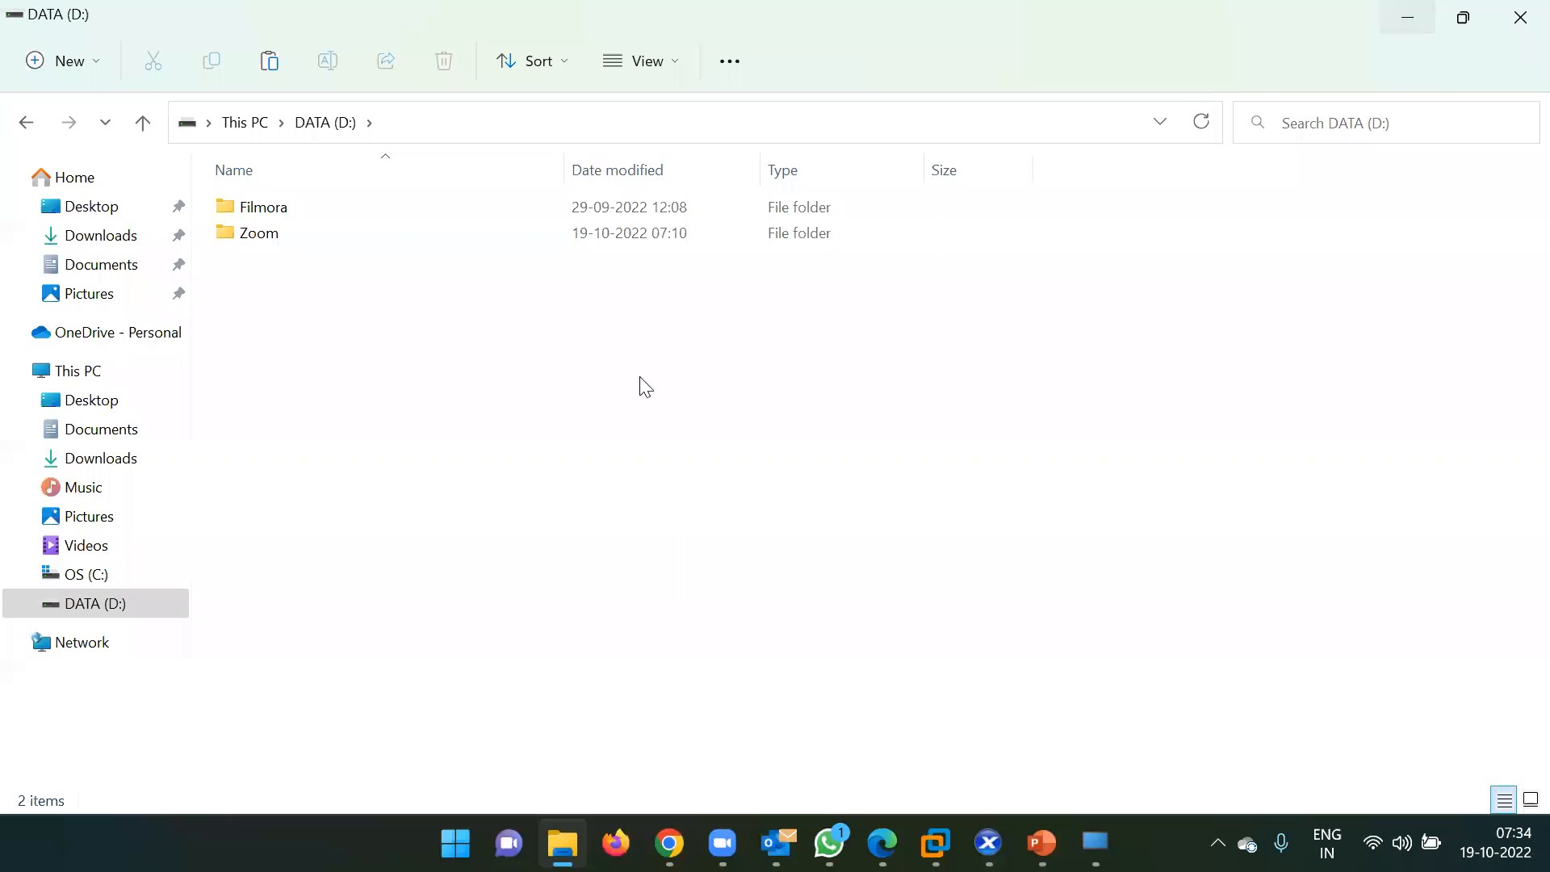
key("alt+Tab")
Close the D: folder and launch Citrix Studio on DDC-02 from Start > Citrix, approving UAC.
left_click(1187, 98)
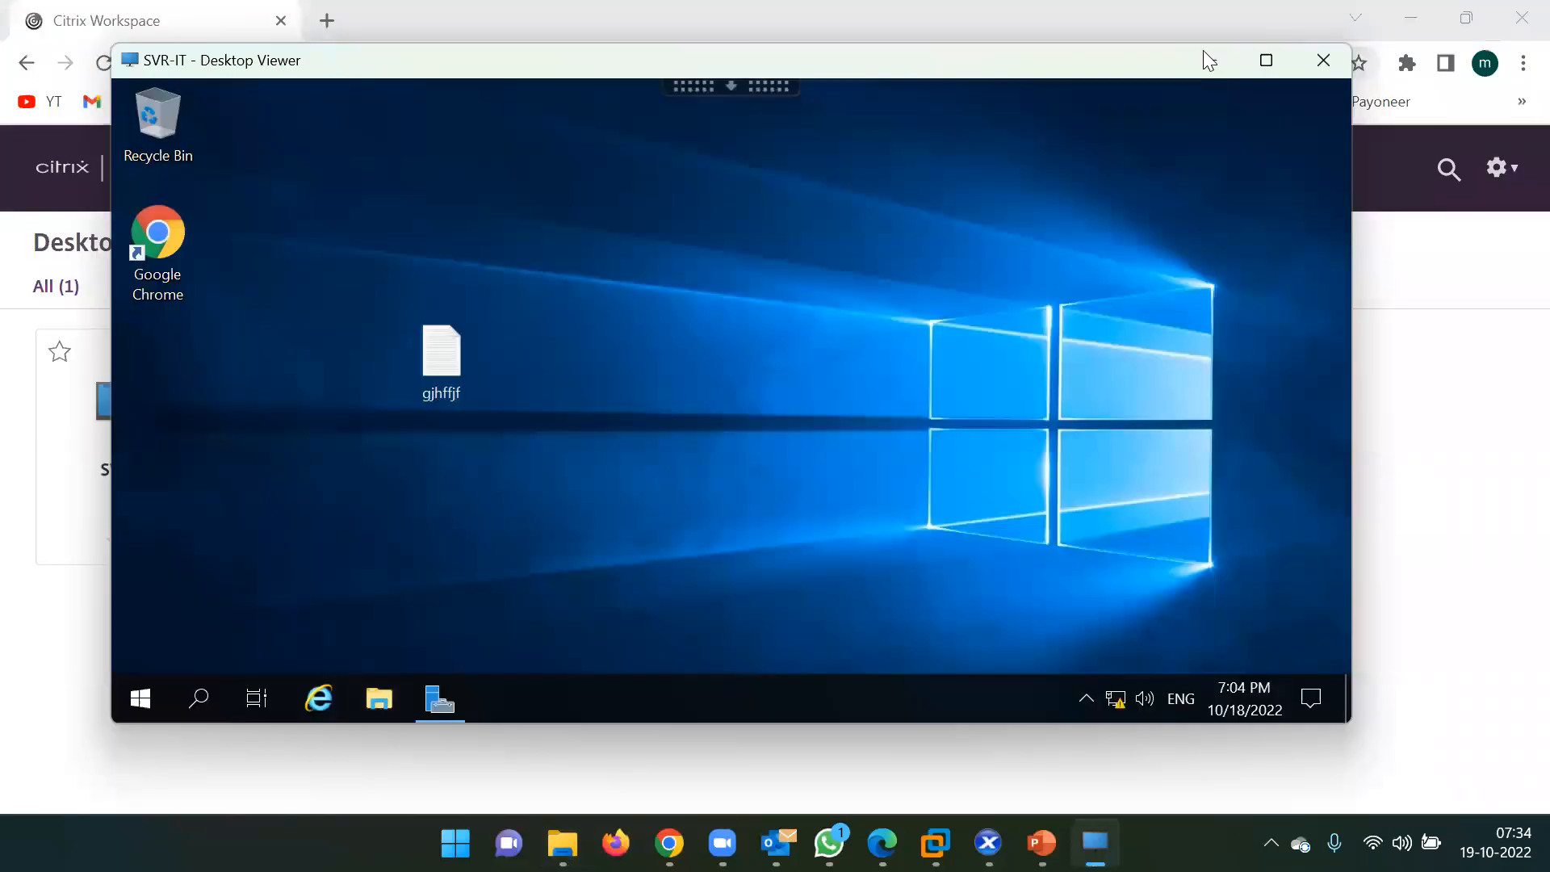
left_click(1209, 58)
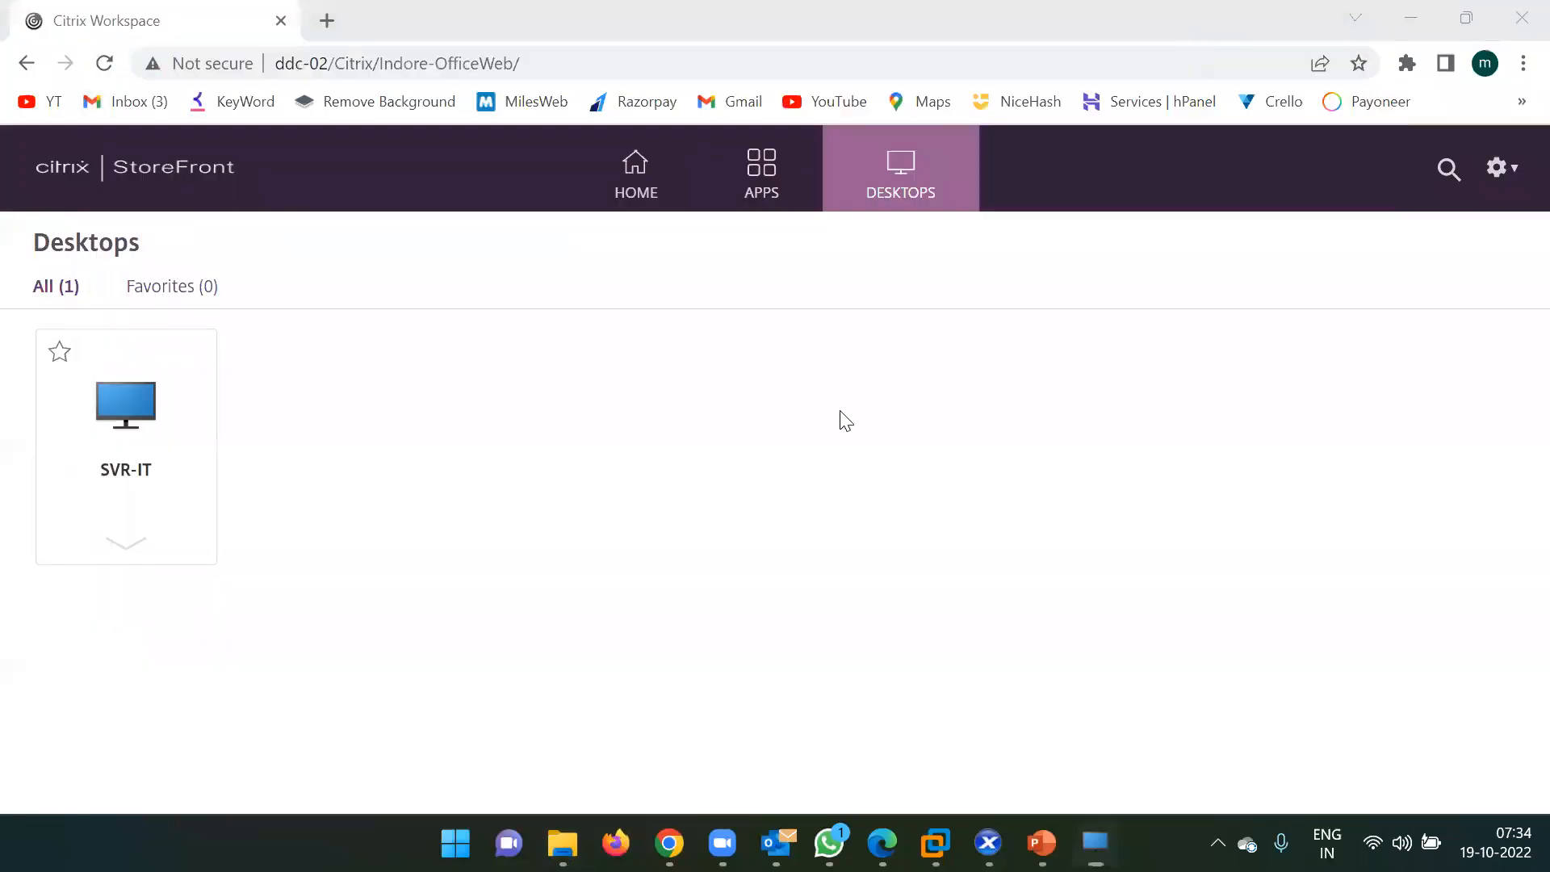
left_click(1092, 644)
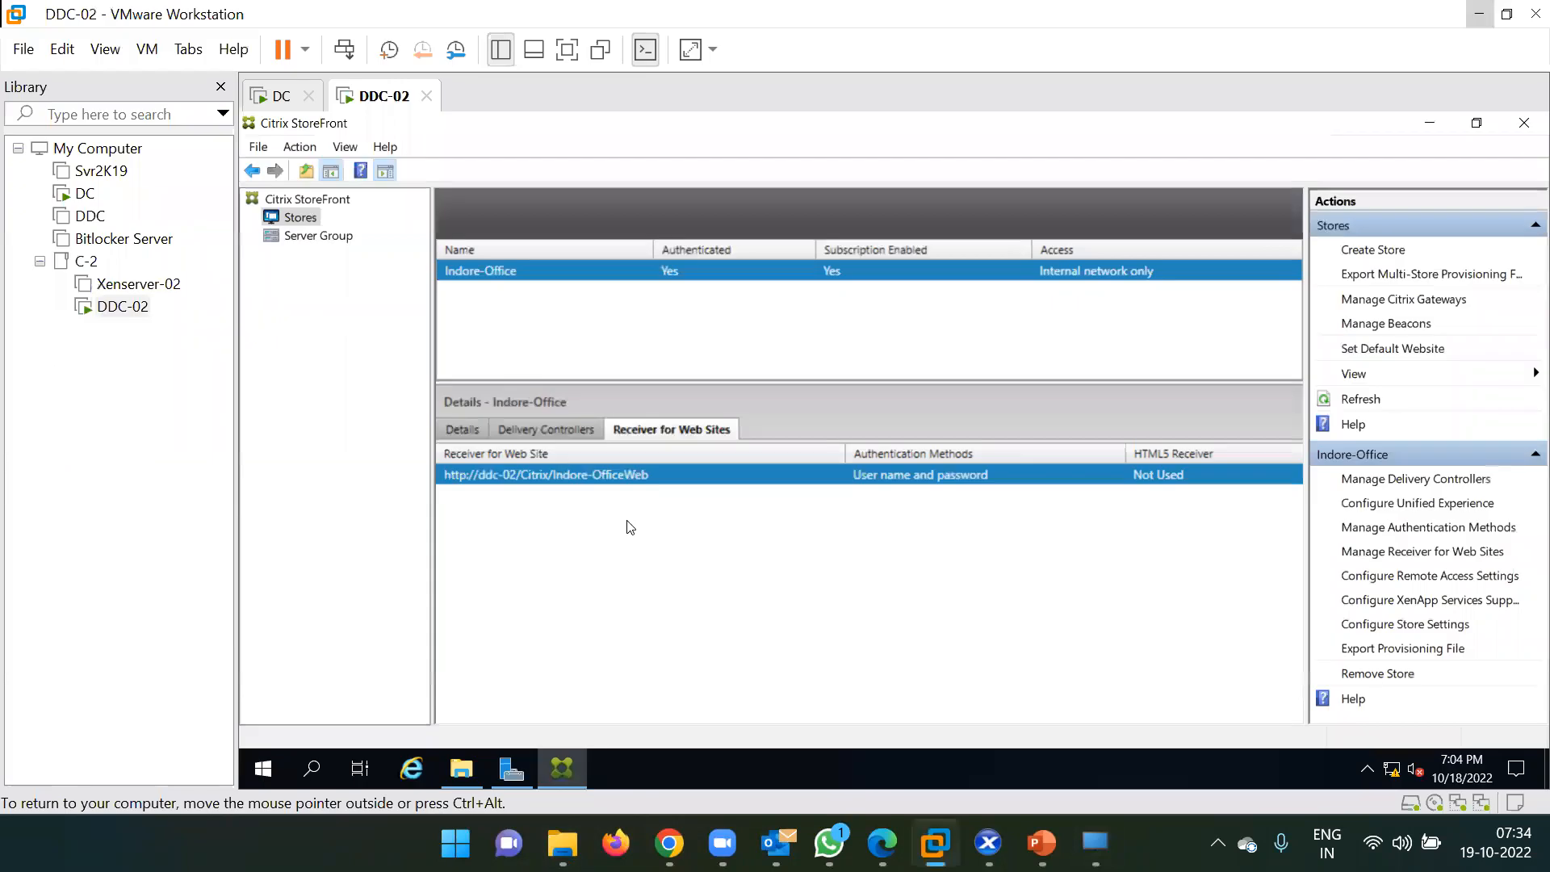
key("super")
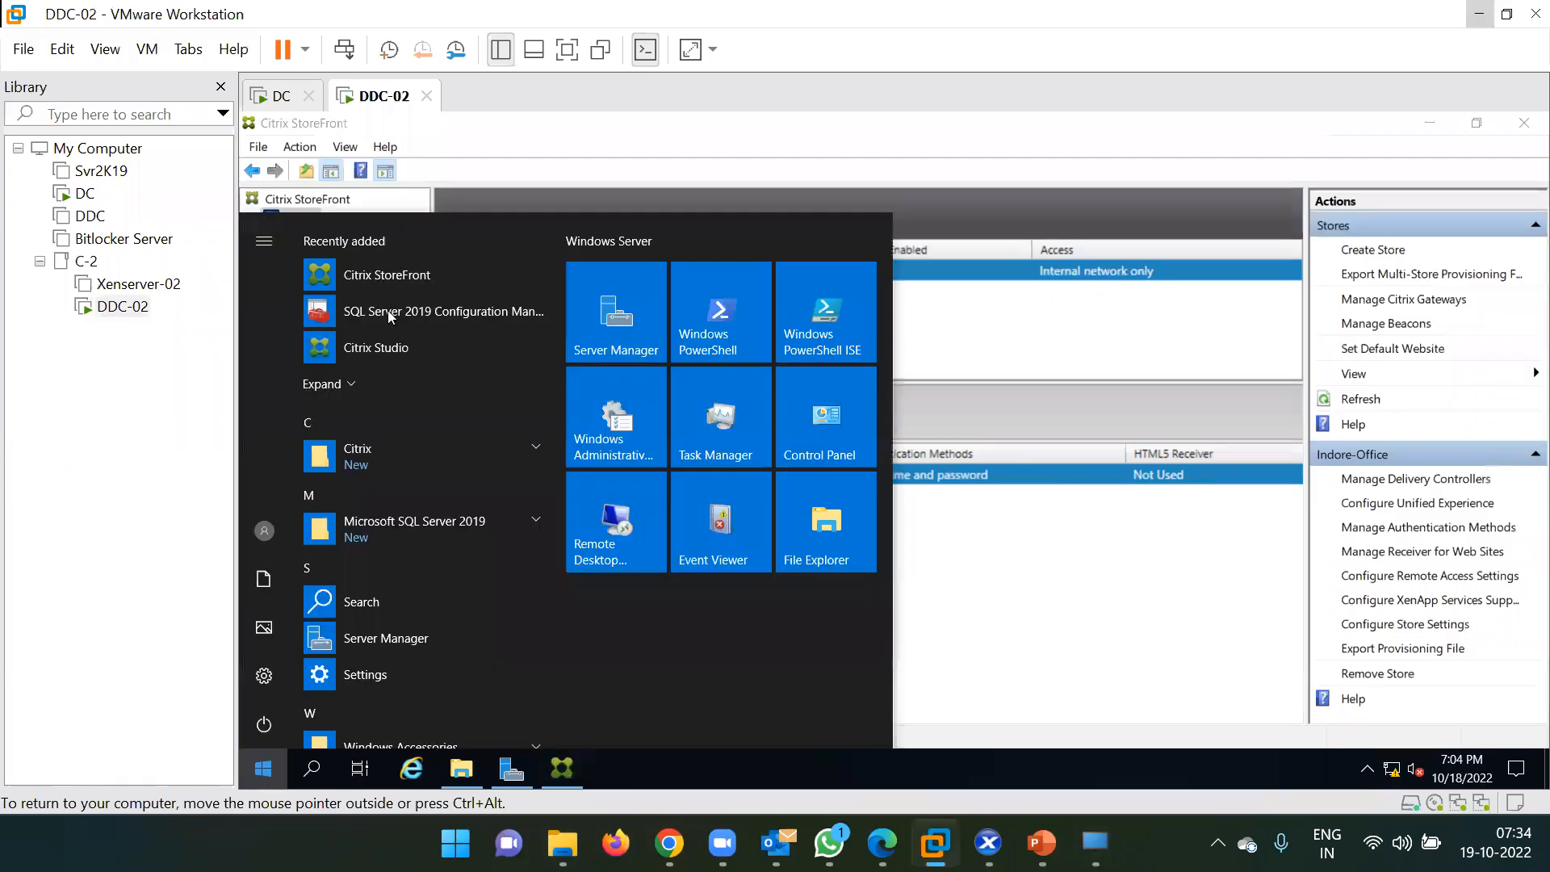
left_click(358, 454)
left_click(383, 635)
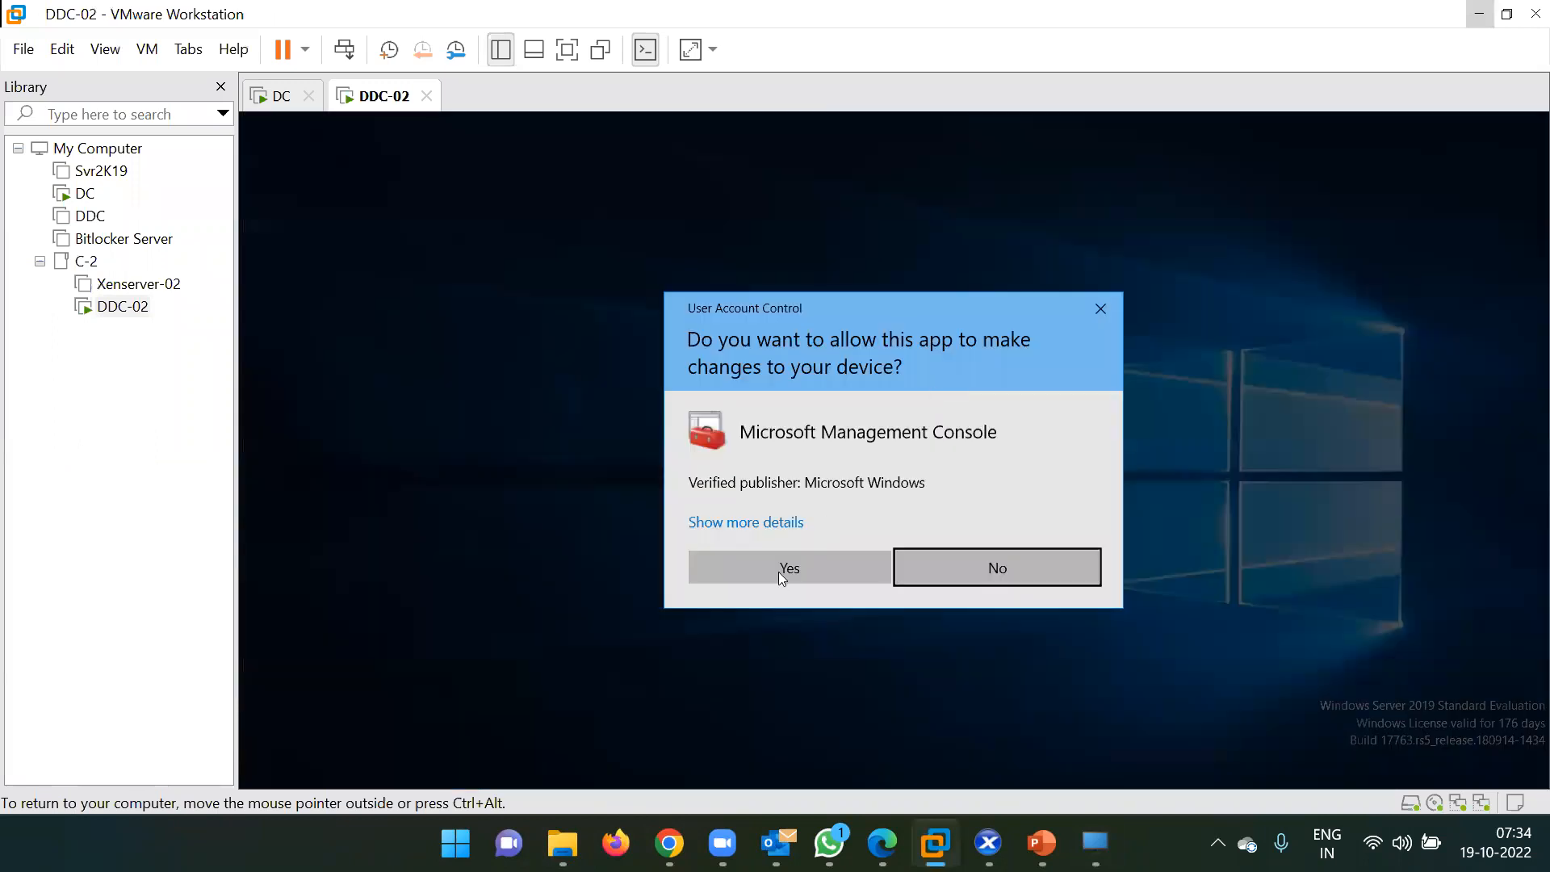
left_click(779, 569)
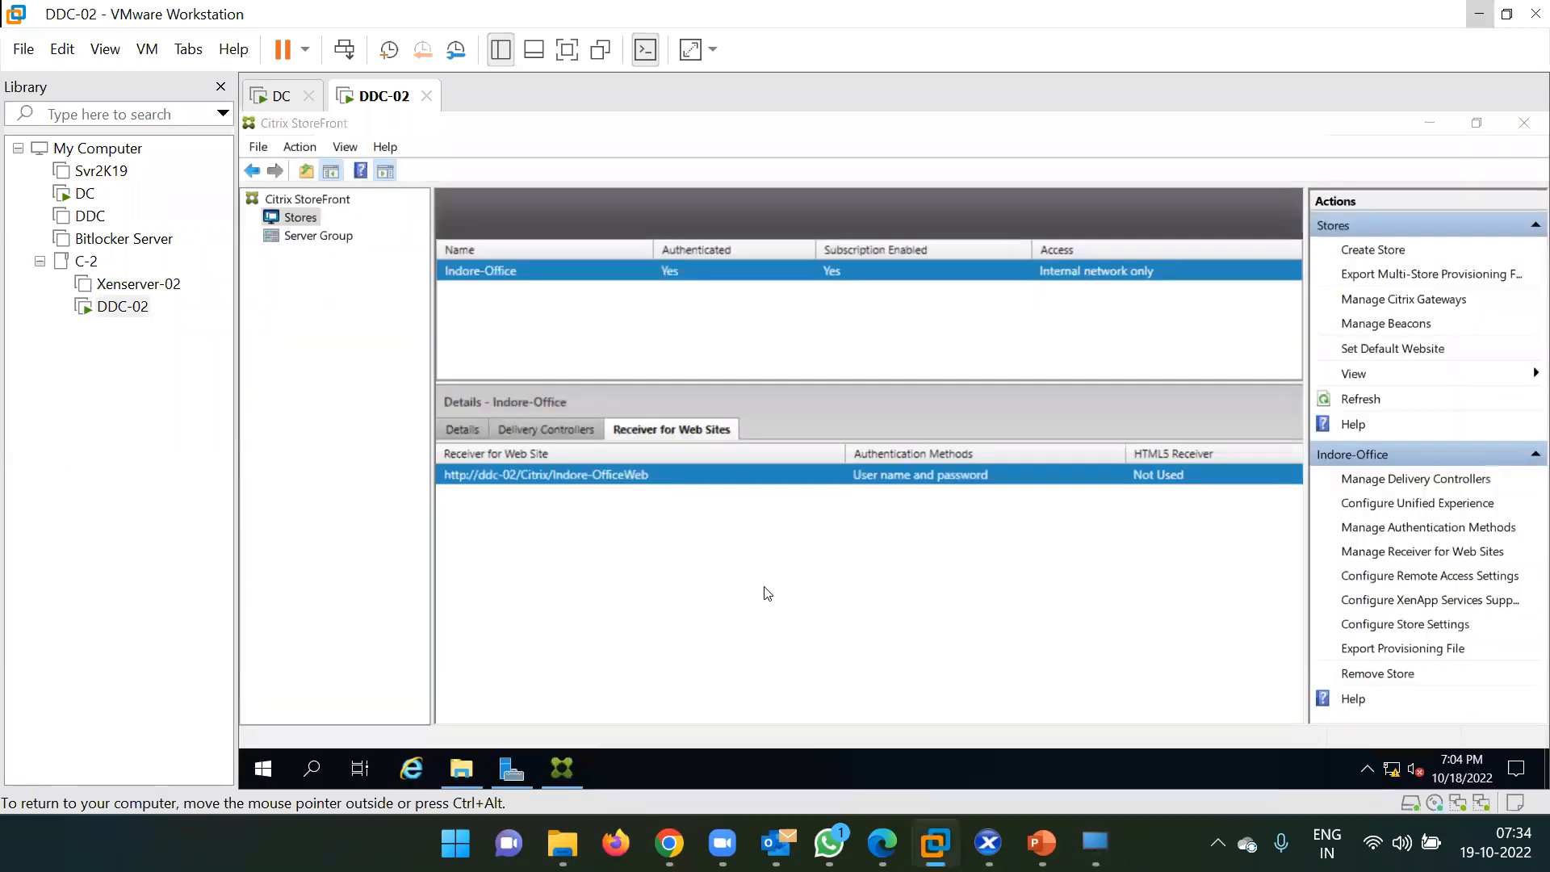
Move gjhffjf below Google Chrome on the SVR-IT remote desktop and refresh it.
key("ctrl+alt")
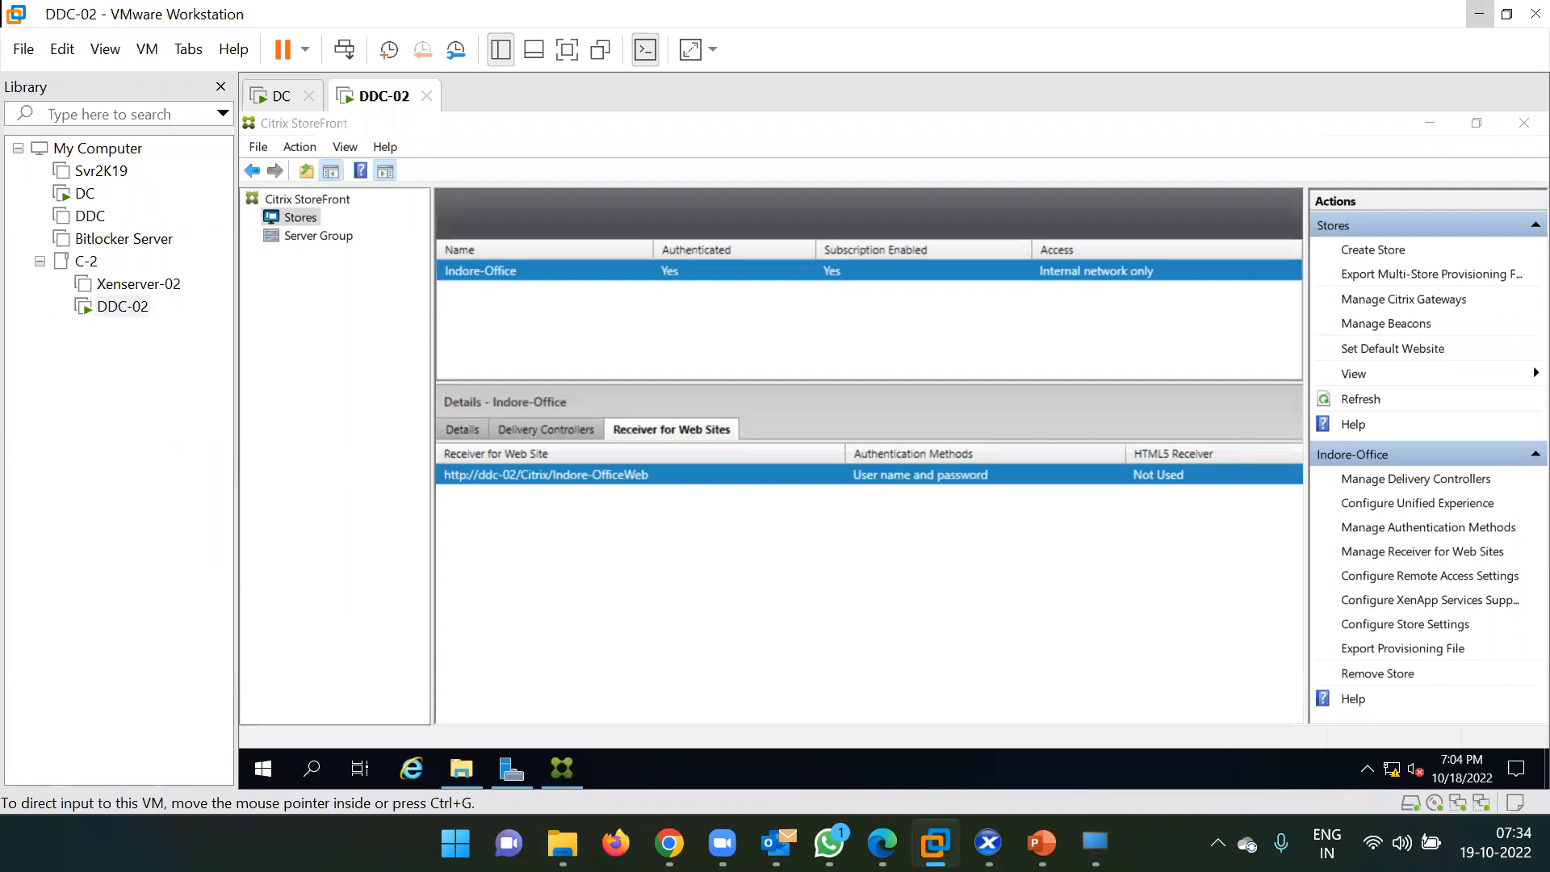
left_click(1095, 843)
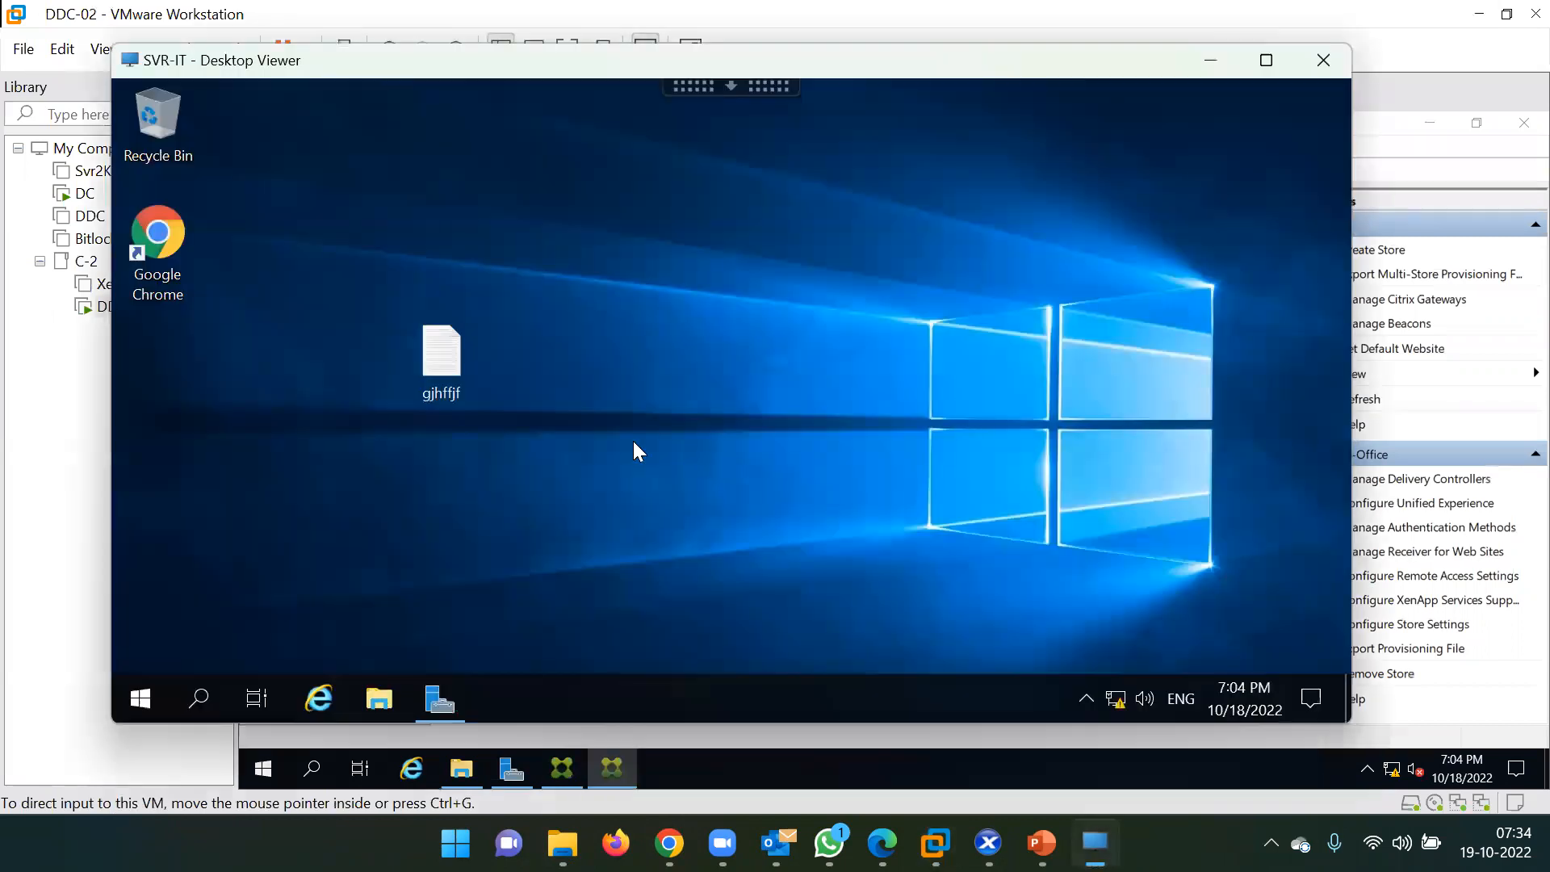
left_click(432, 372)
left_click_drag(425, 349, 161, 360)
right_click(537, 263)
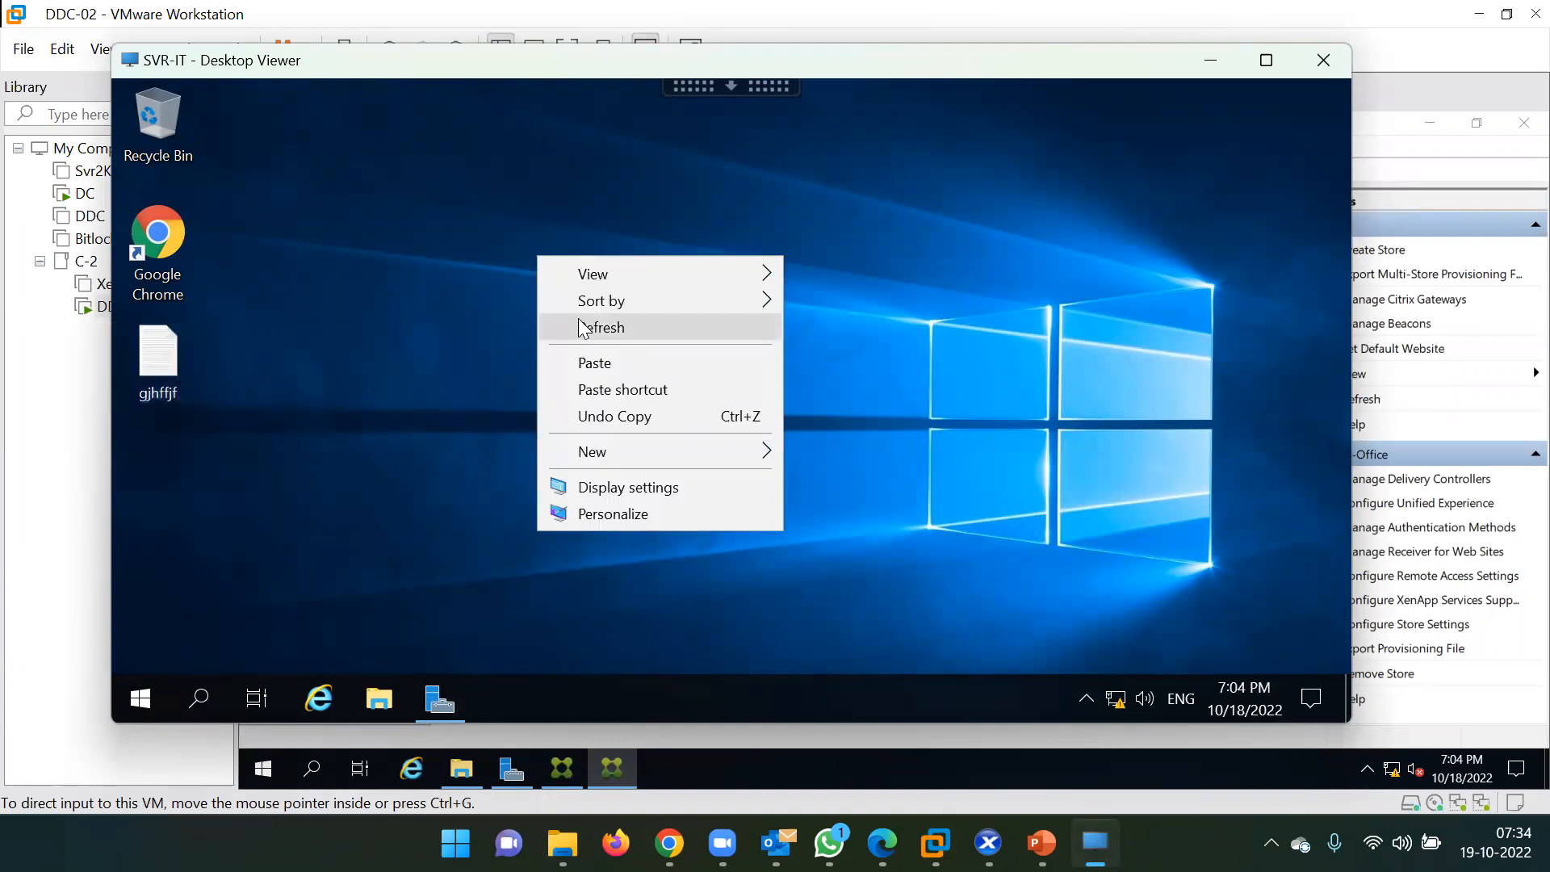
left_click(601, 327)
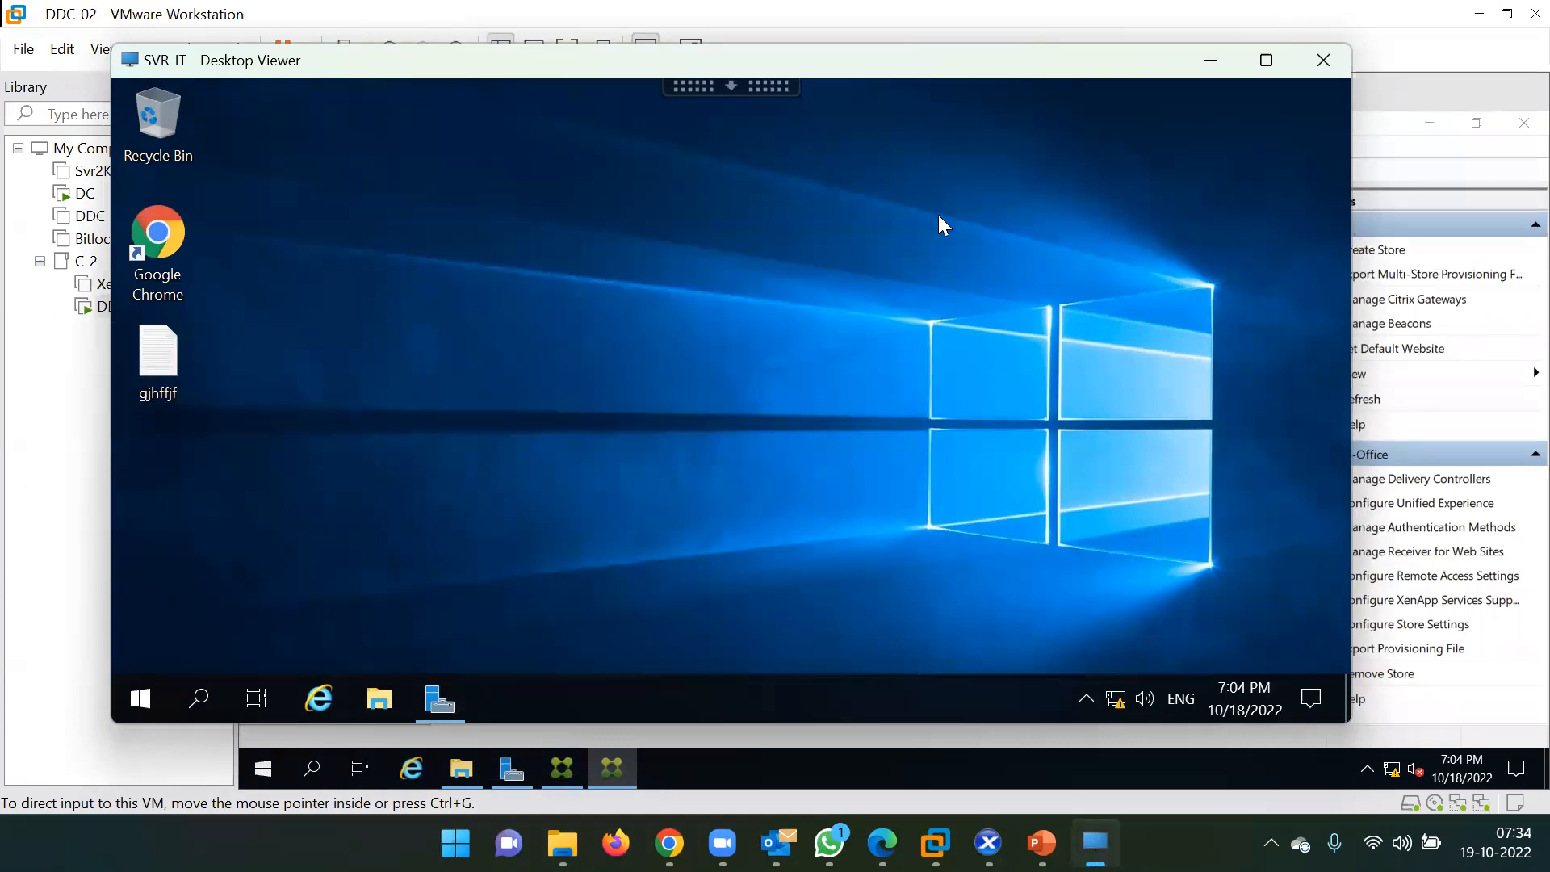
Minimize the StoreFront console and This PC windows, leaving the SVR-IT desktop restored.
left_click(1214, 62)
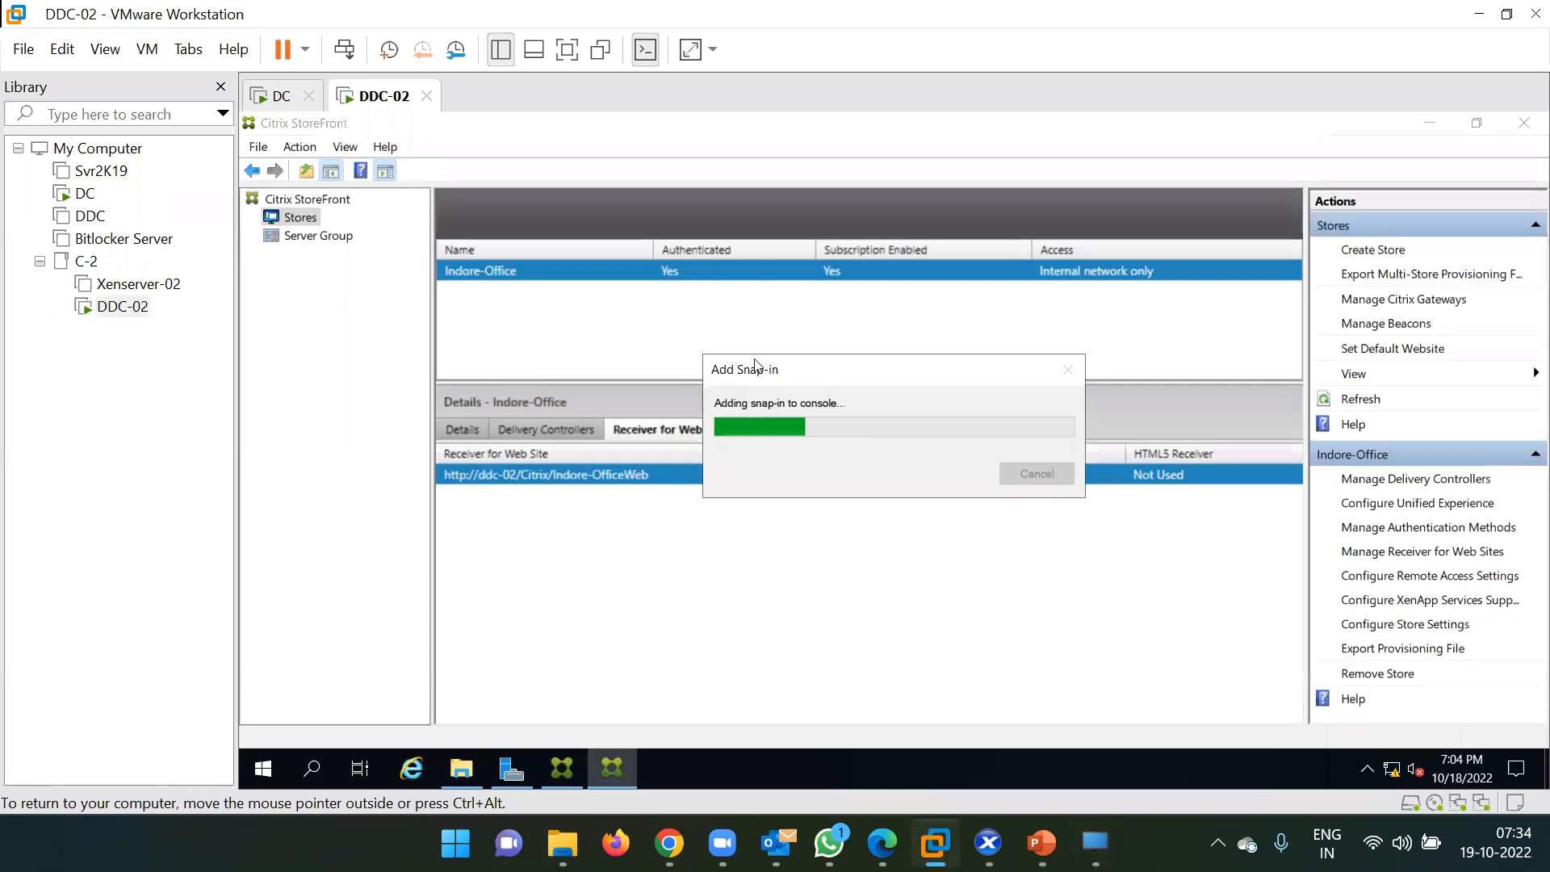
left_click(1430, 124)
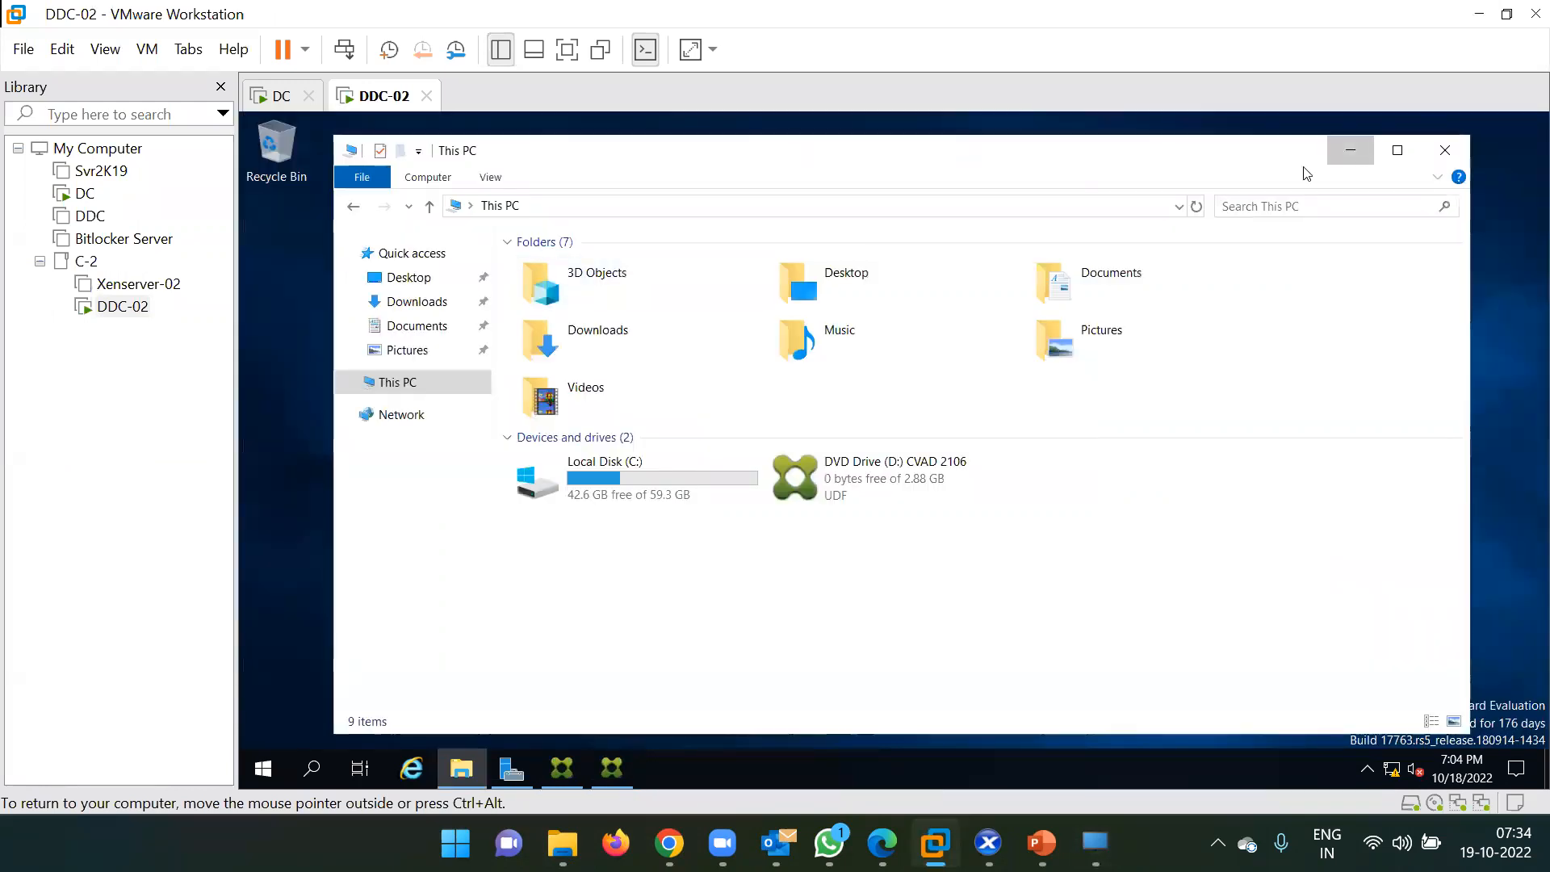
left_click(1350, 151)
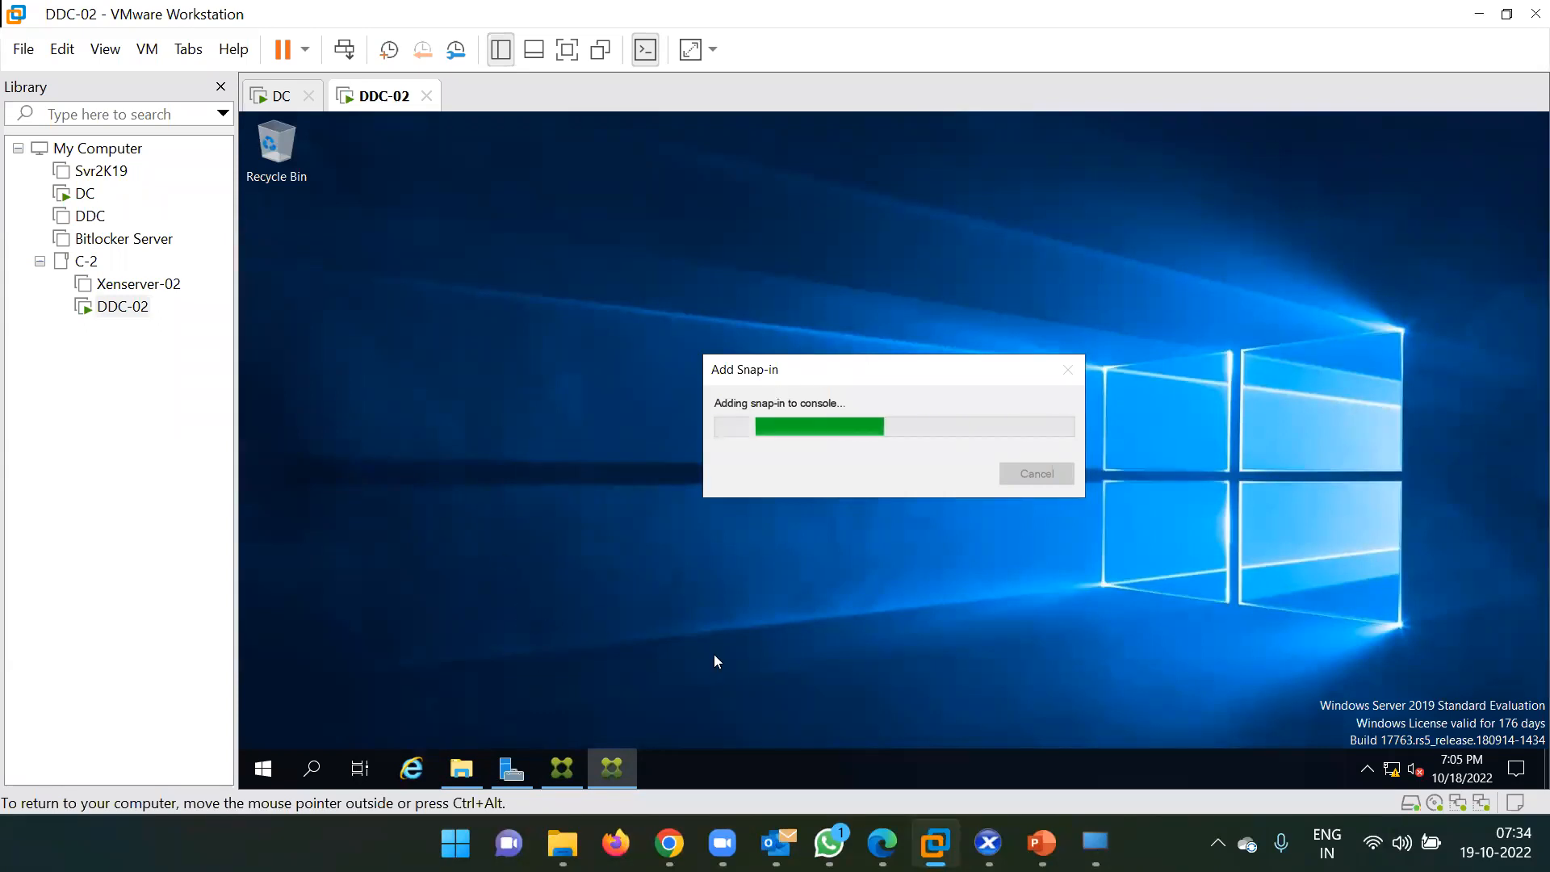
left_click(1095, 843)
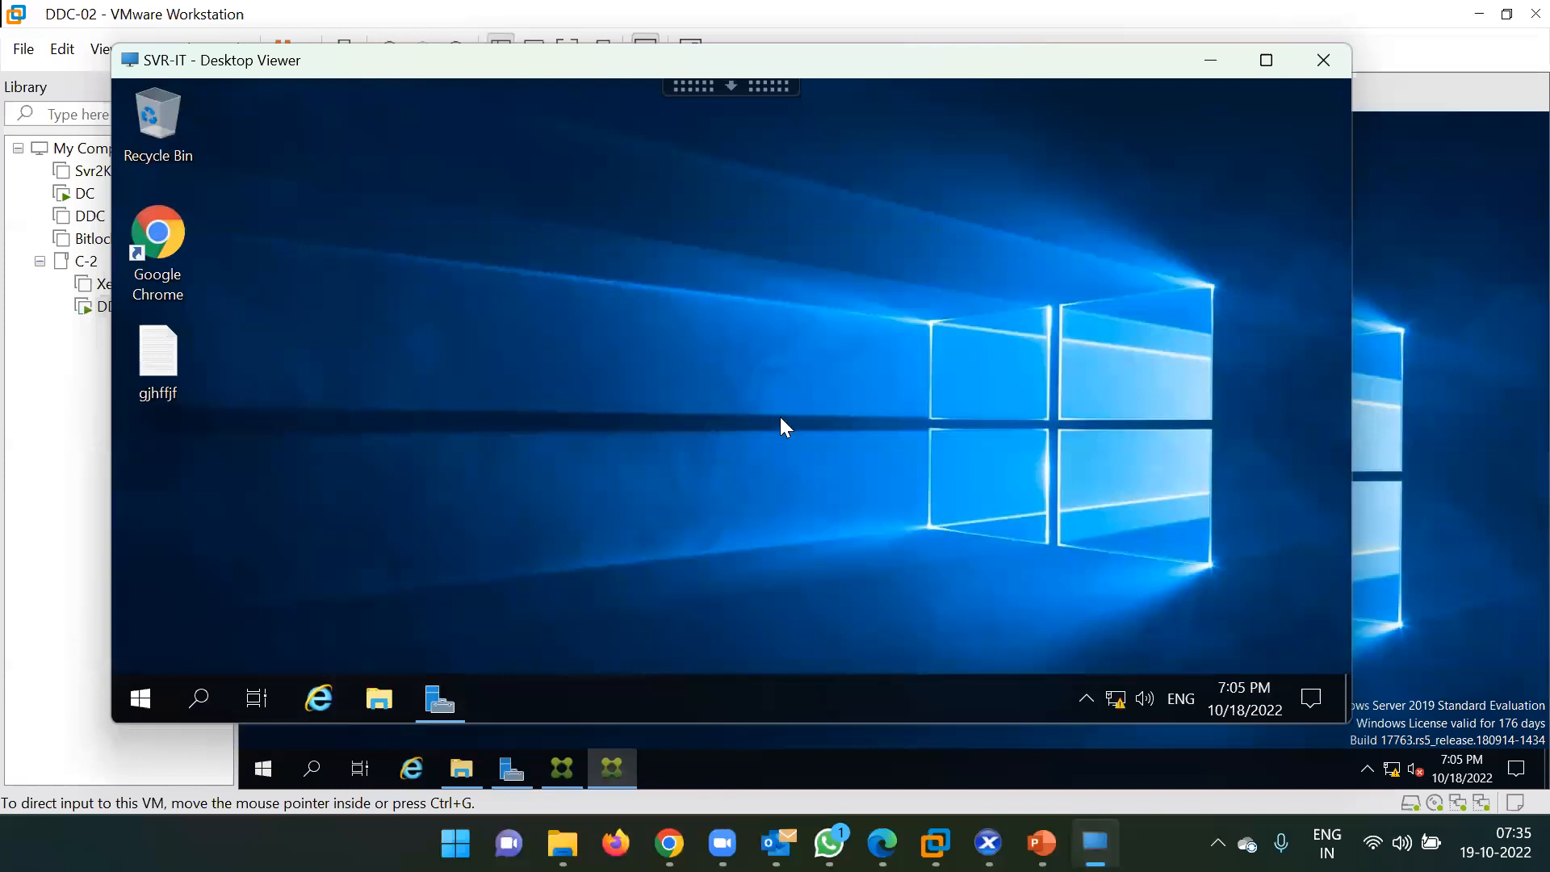
Review item 9, 'Test your deployment', on PowerPoint slide 3, then return to the SVR-IT desktop.
key("alt+Tab")
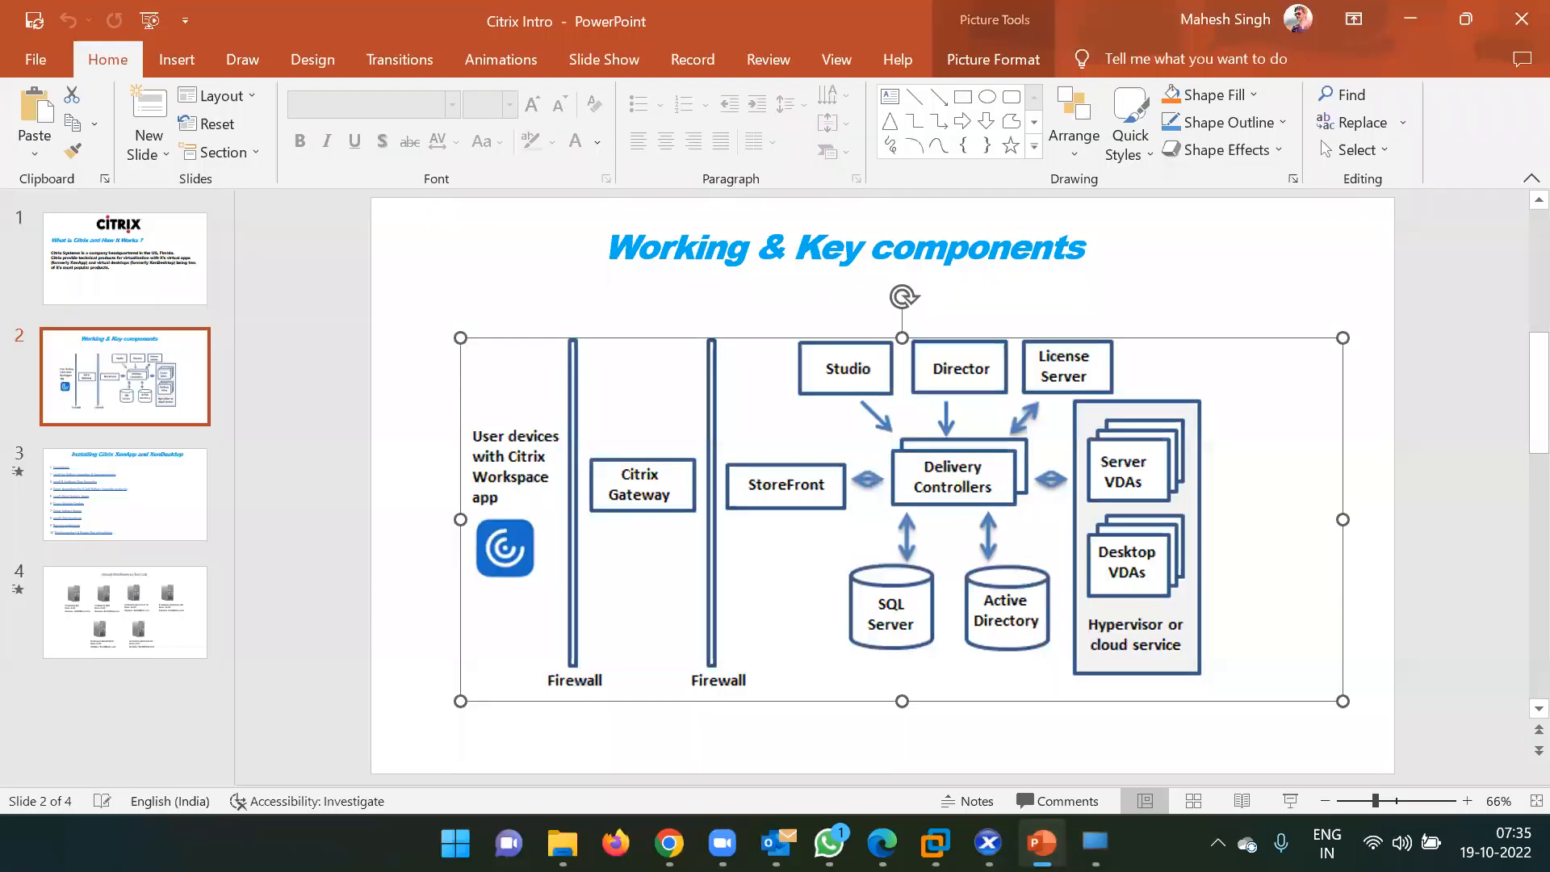
left_click(114, 524)
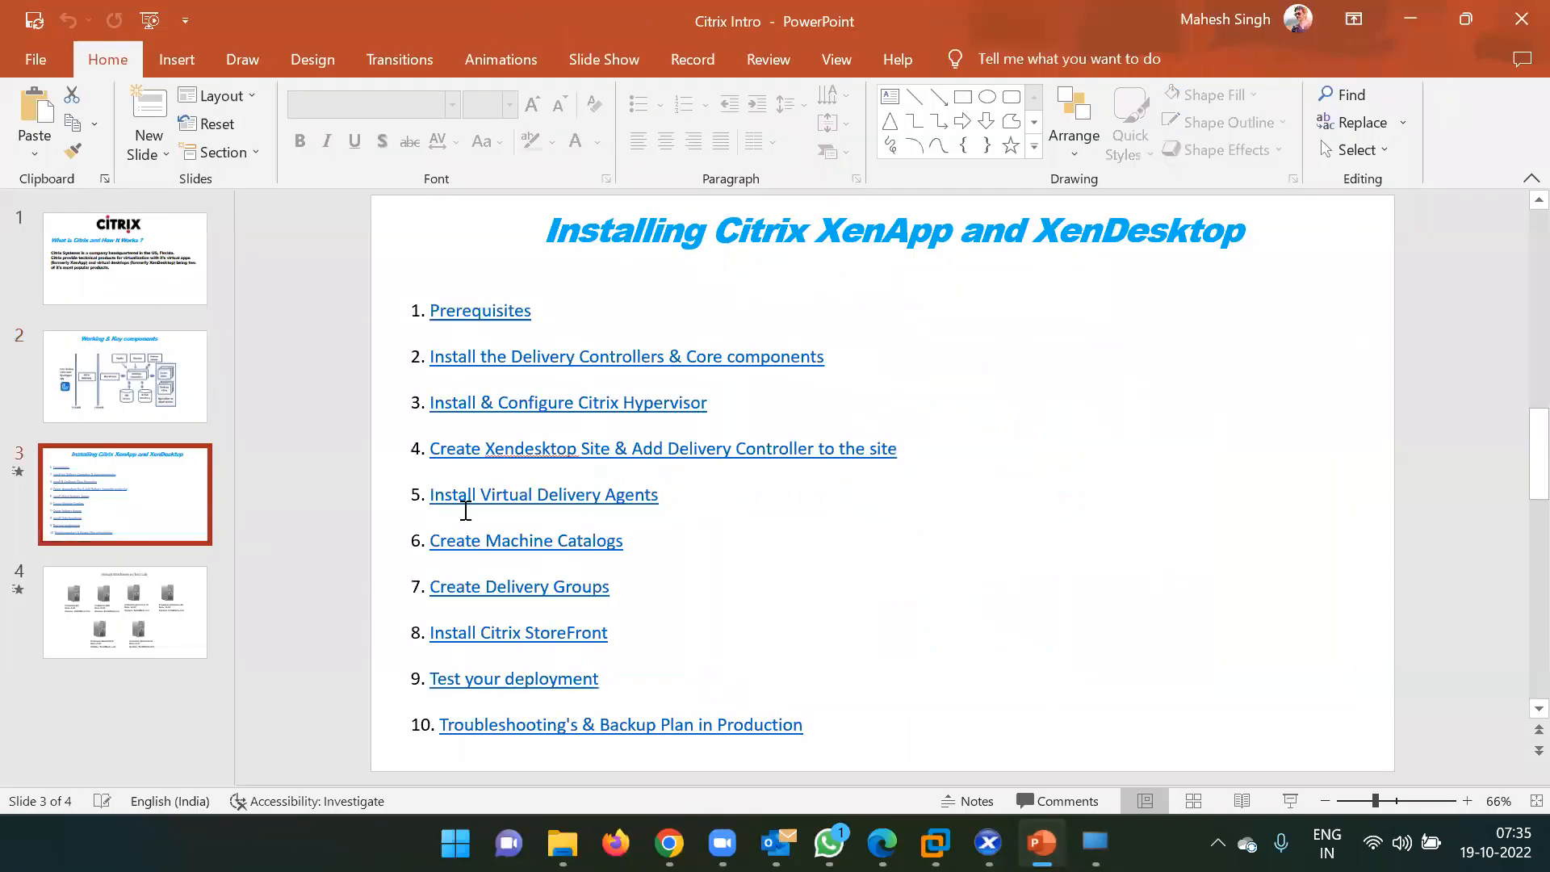
scroll(476, 524, "down", 2)
left_click(144, 501)
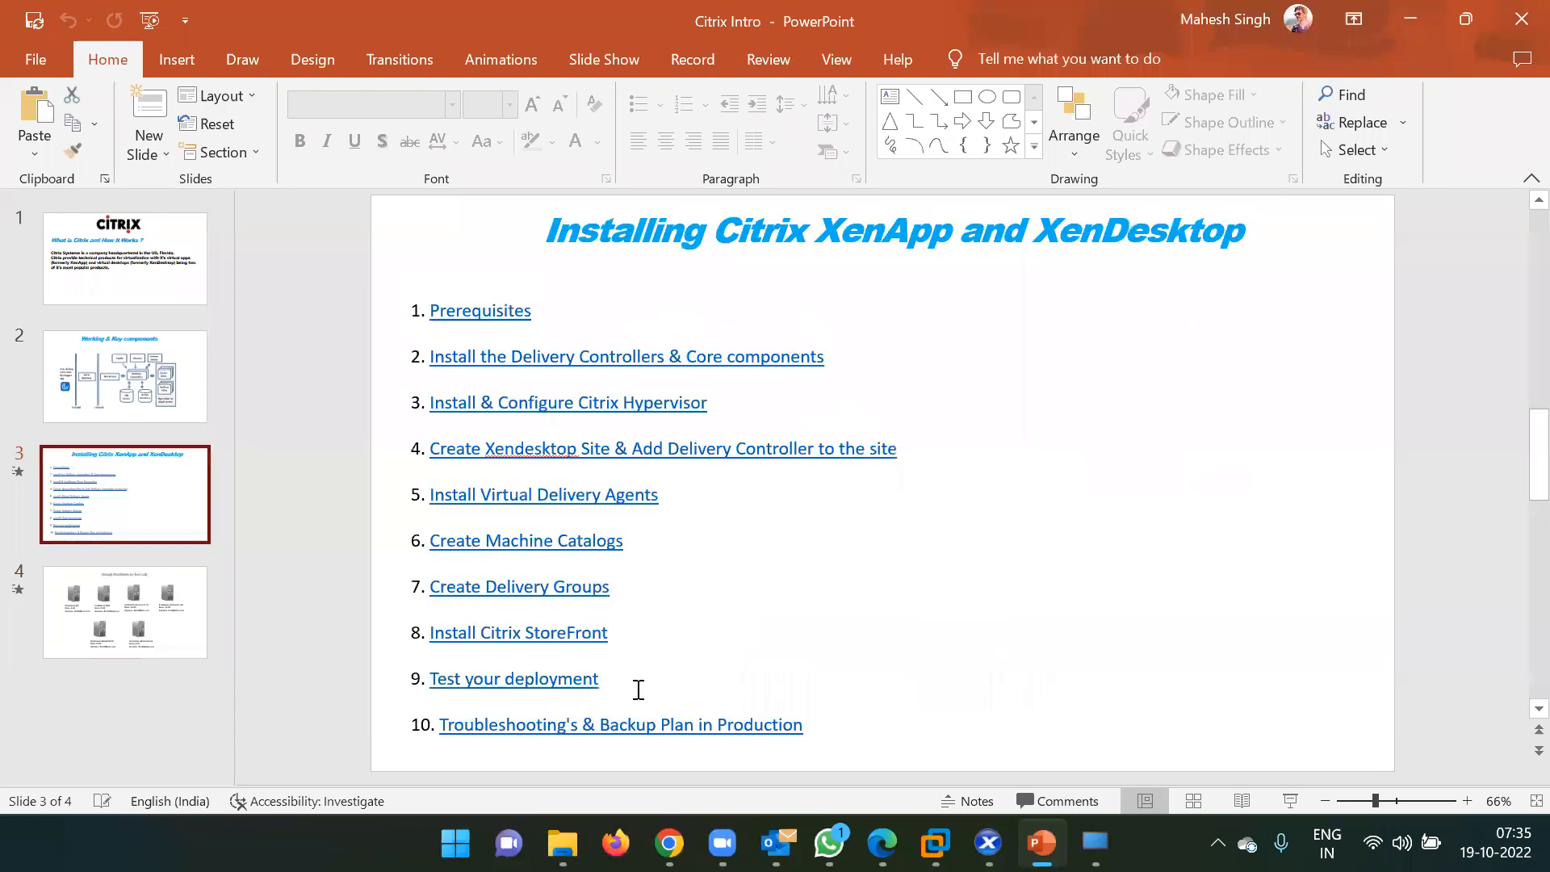
double_click(598, 678)
left_click_drag(449, 694, 431, 679)
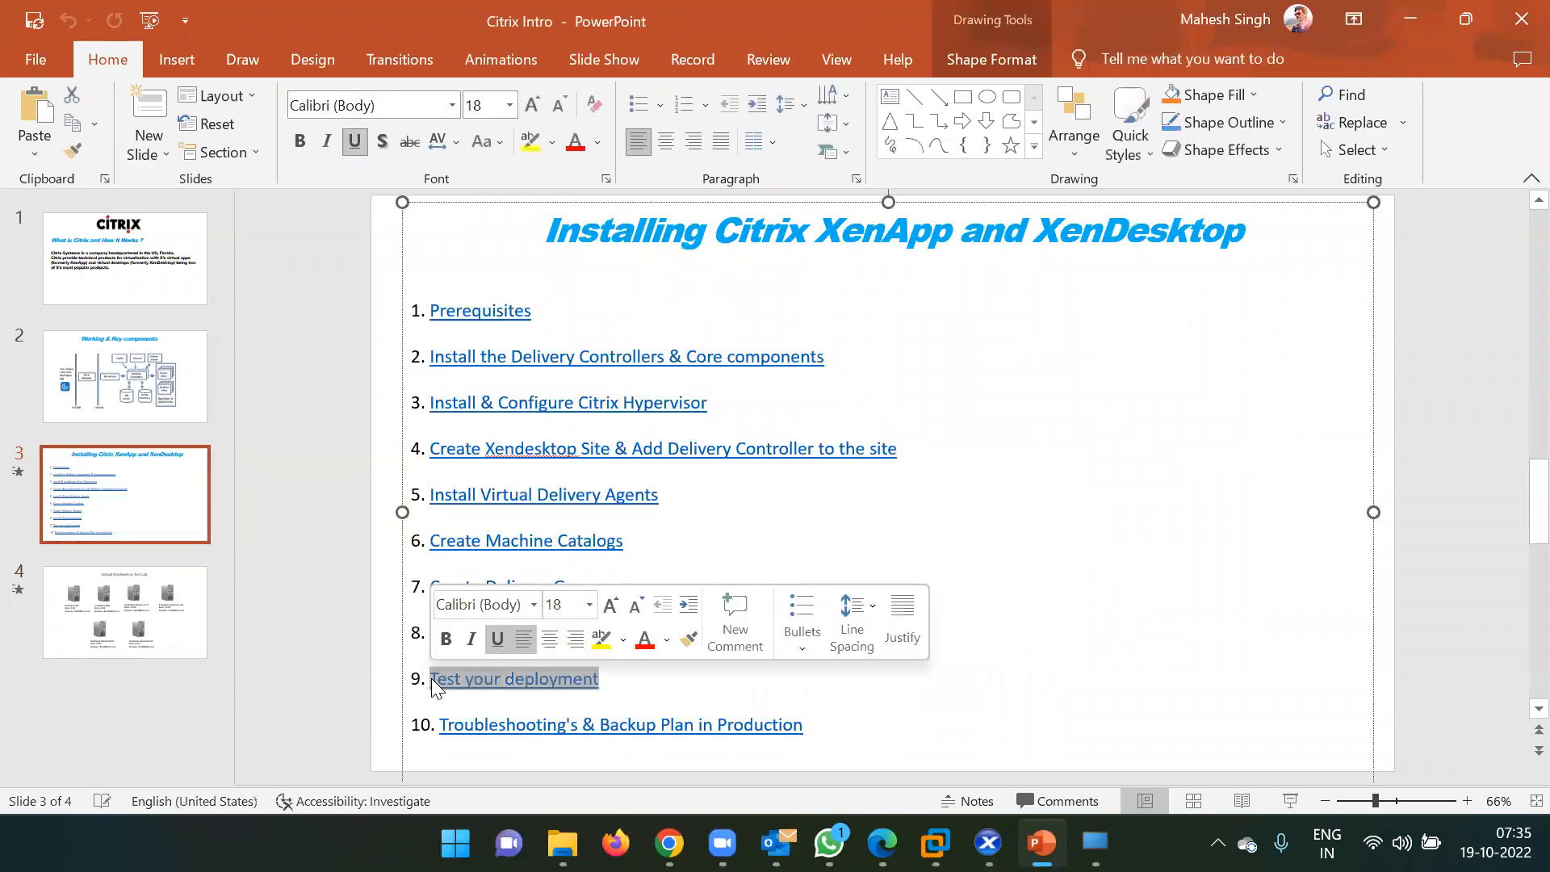
left_click(663, 686)
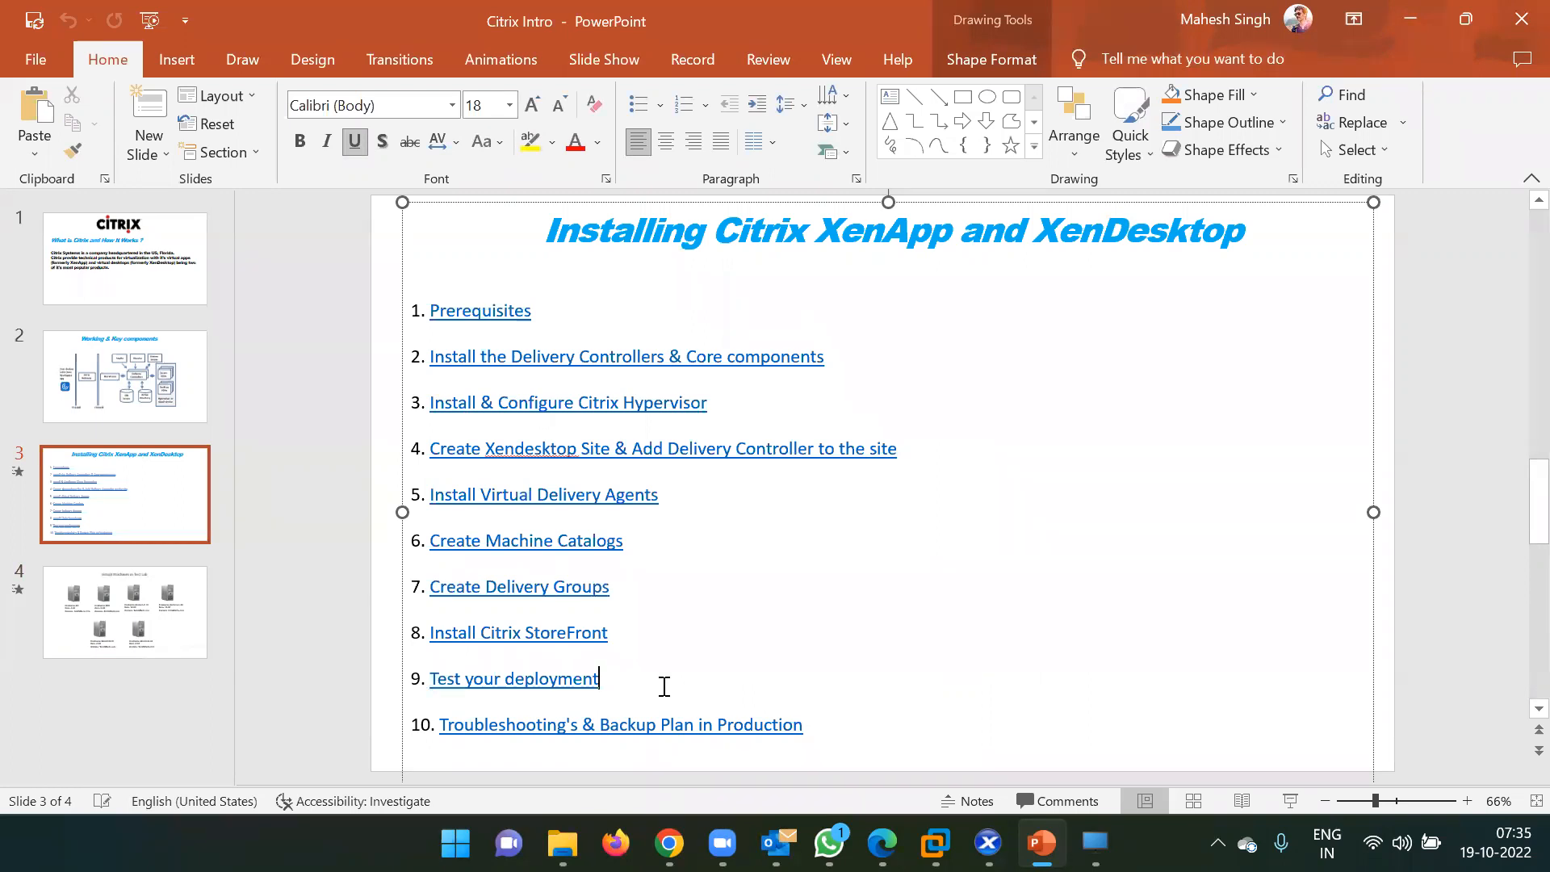
left_click(1411, 20)
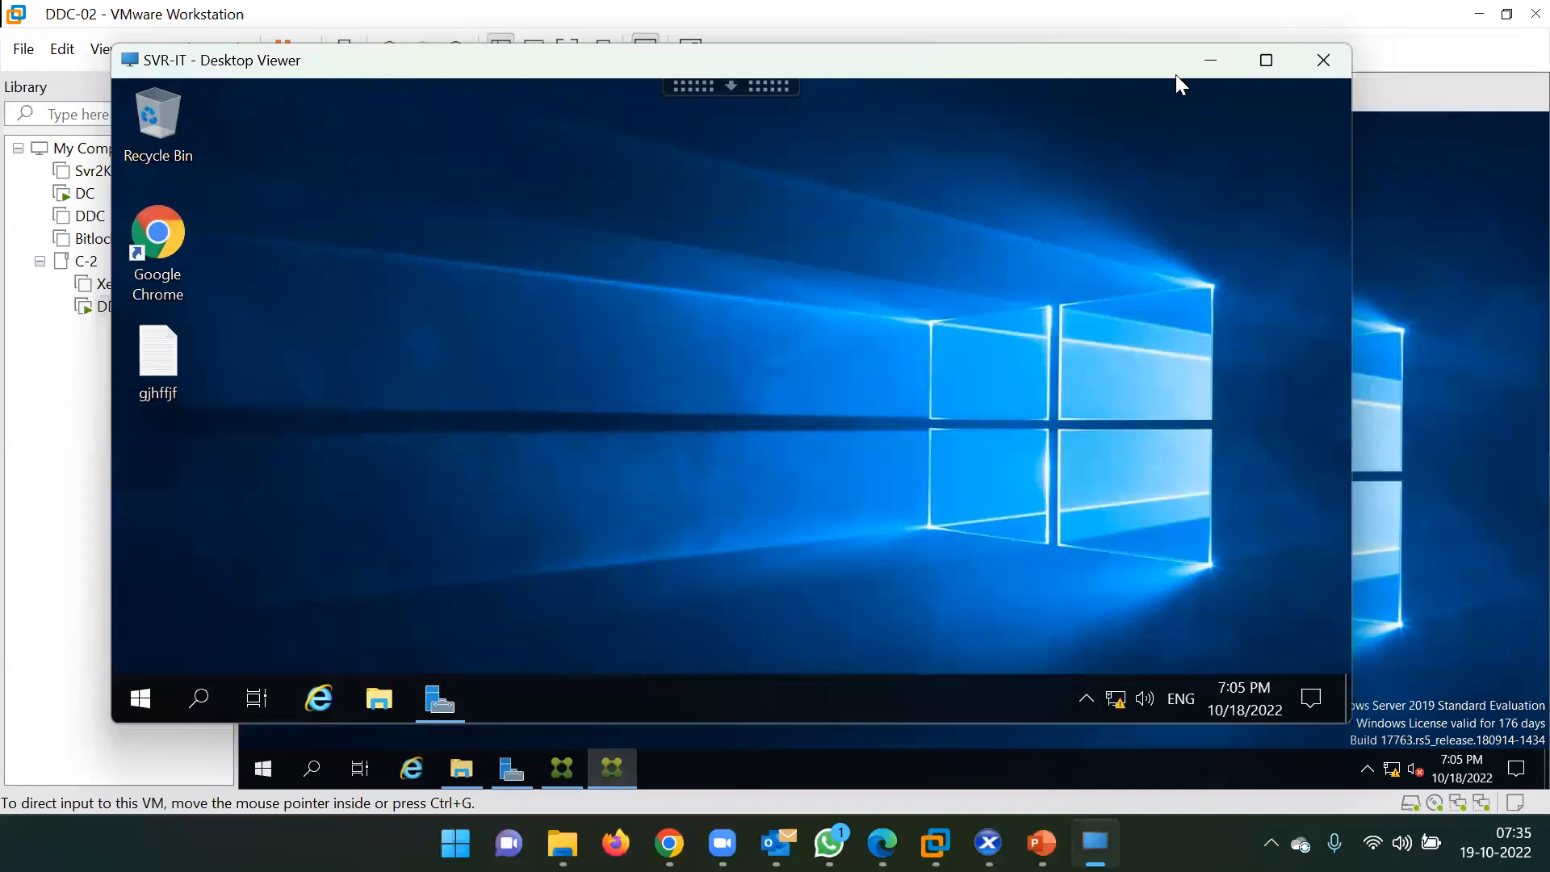
Reposition the Add Snap-in progress dialog higher on the DDC-02 console while Citrix Studio loads.
left_click(1414, 371)
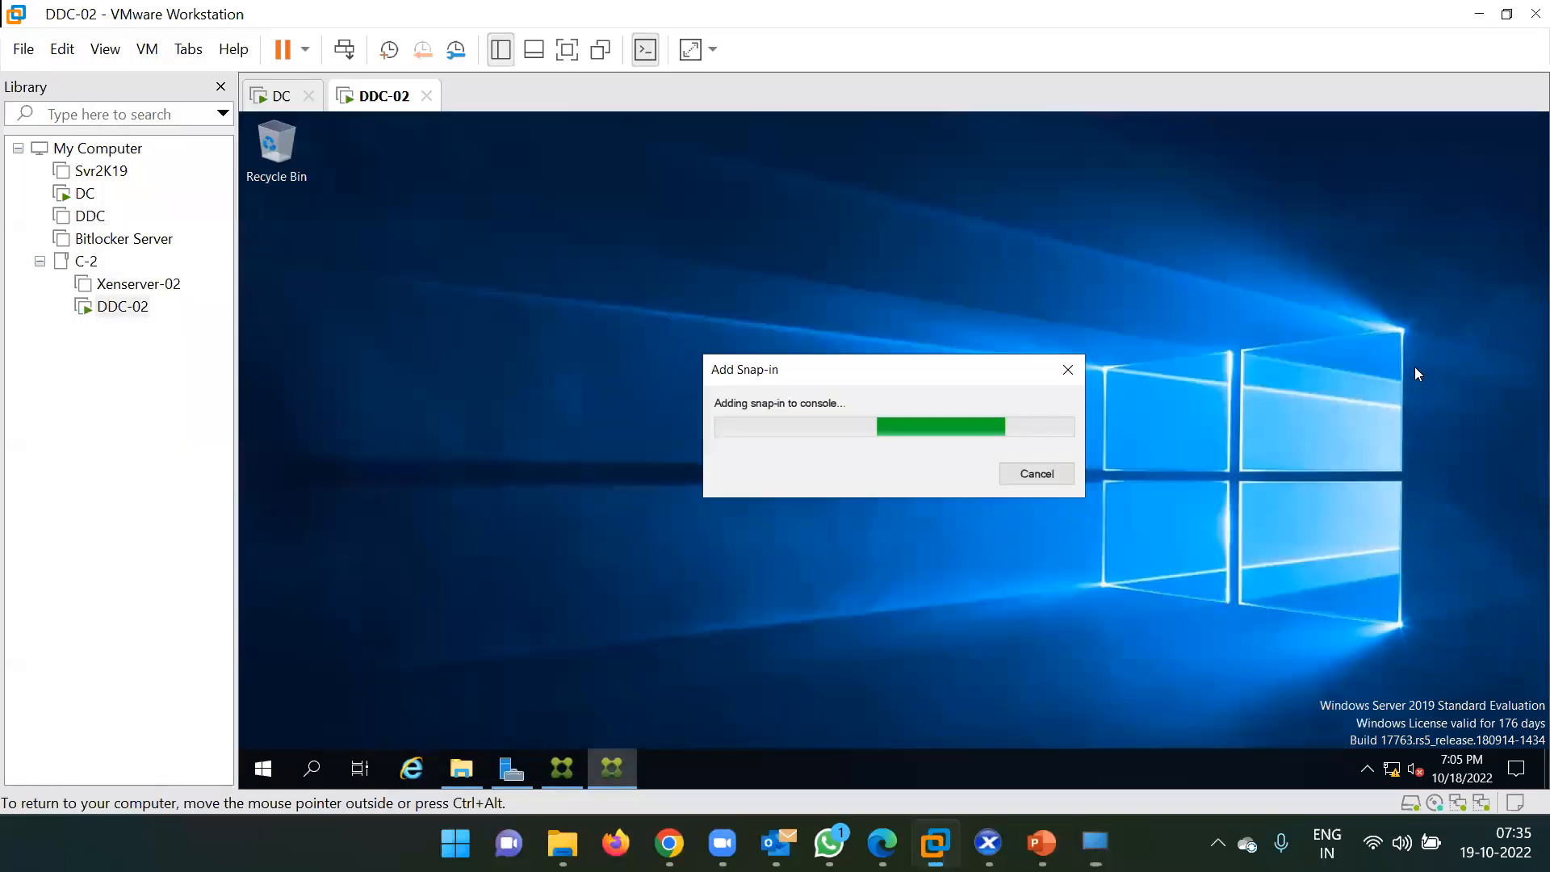
left_click_drag(796, 370, 816, 241)
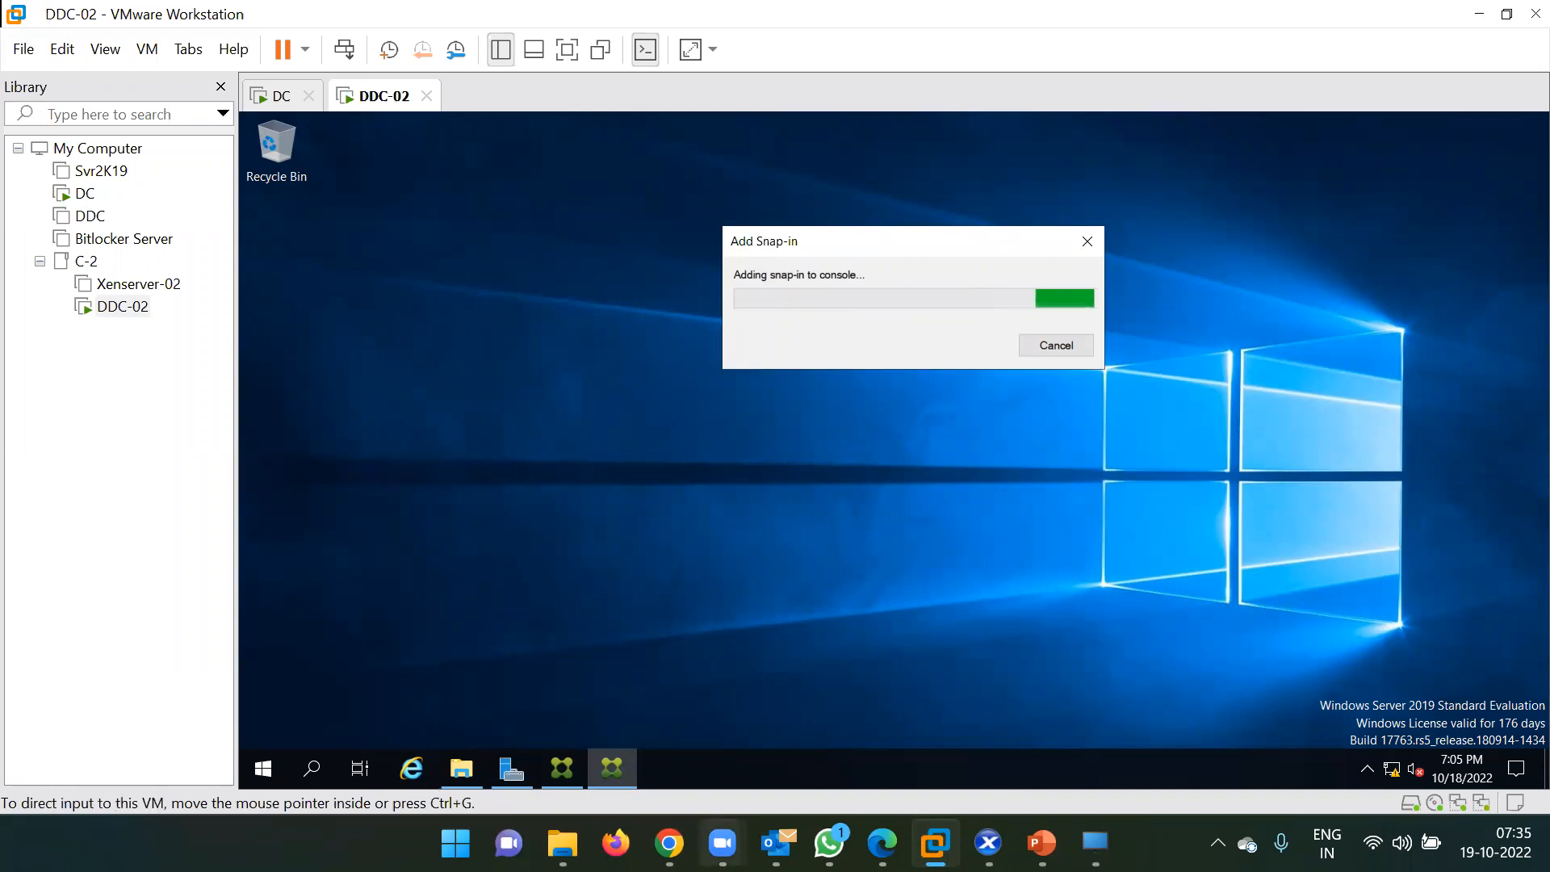
mouse_move(723, 843)
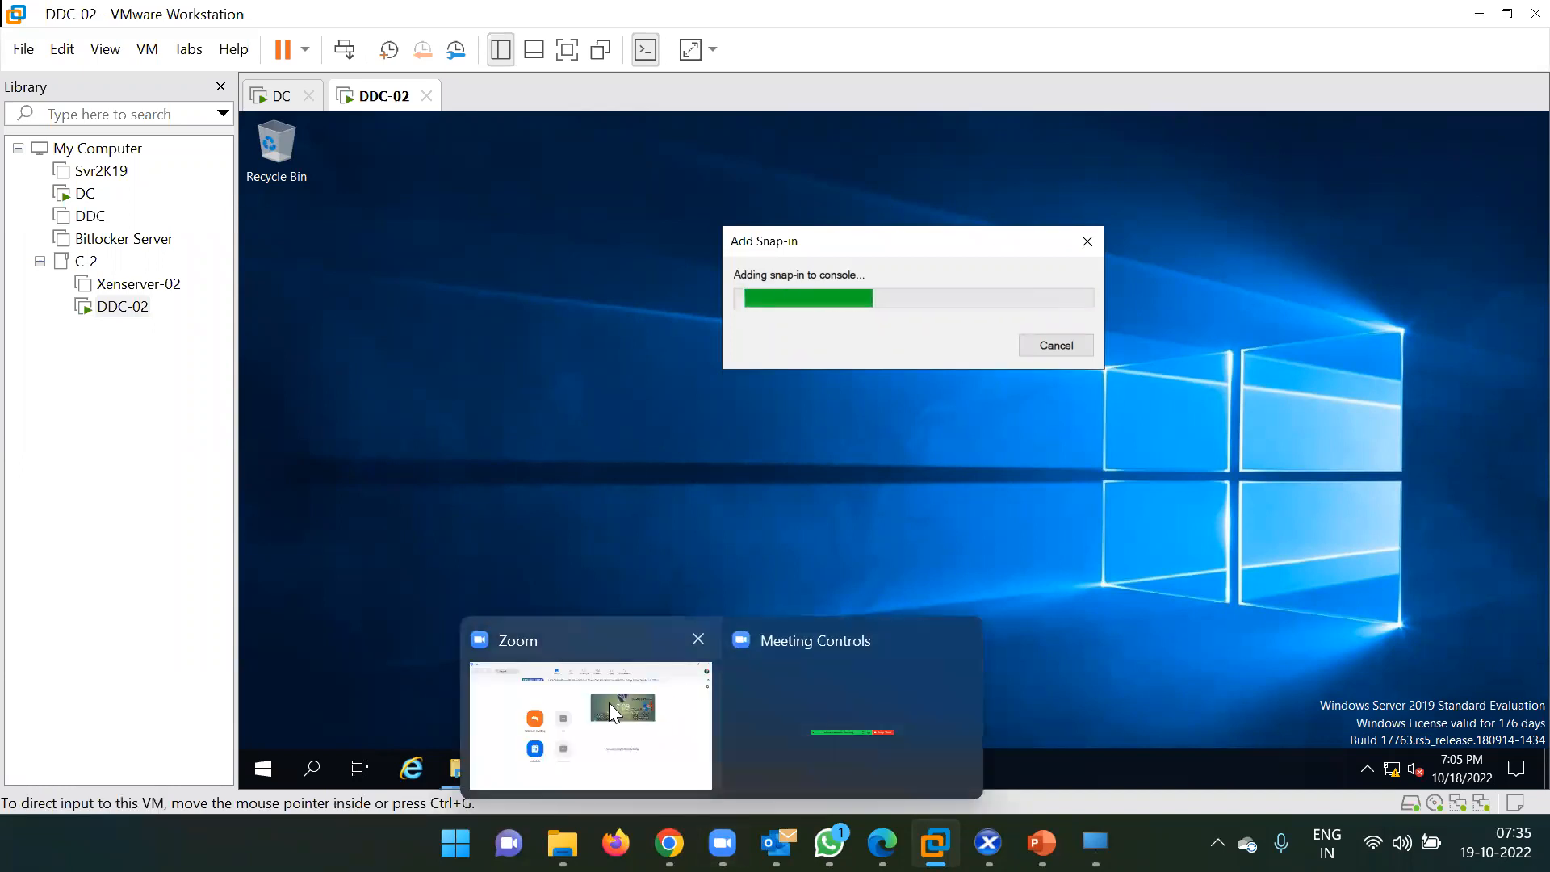
left_click(591, 718)
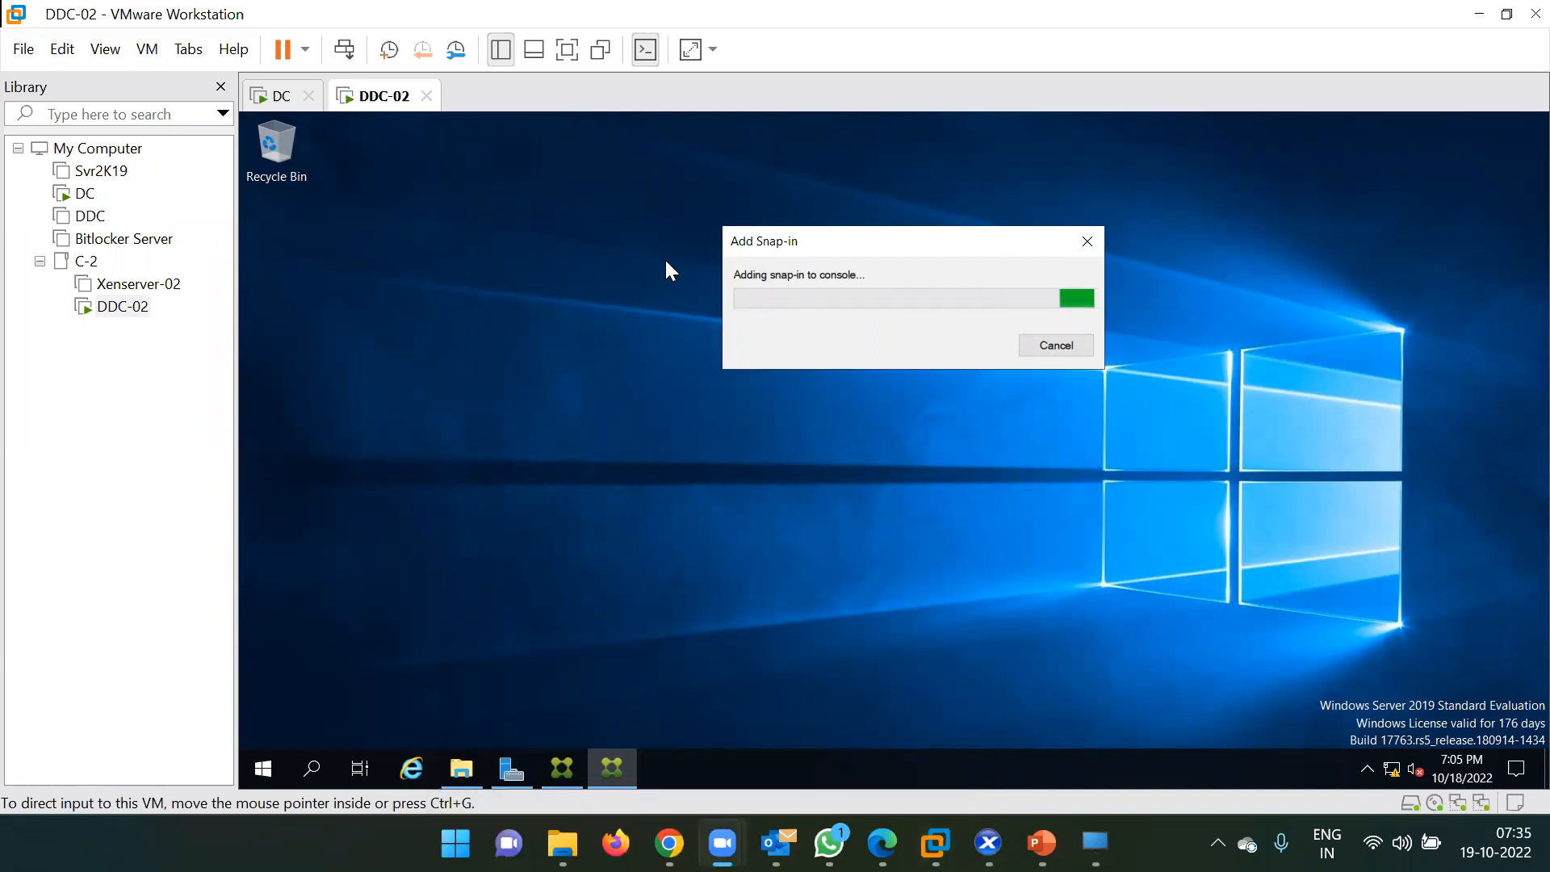
left_click(931, 376)
left_click_drag(796, 240, 775, 268)
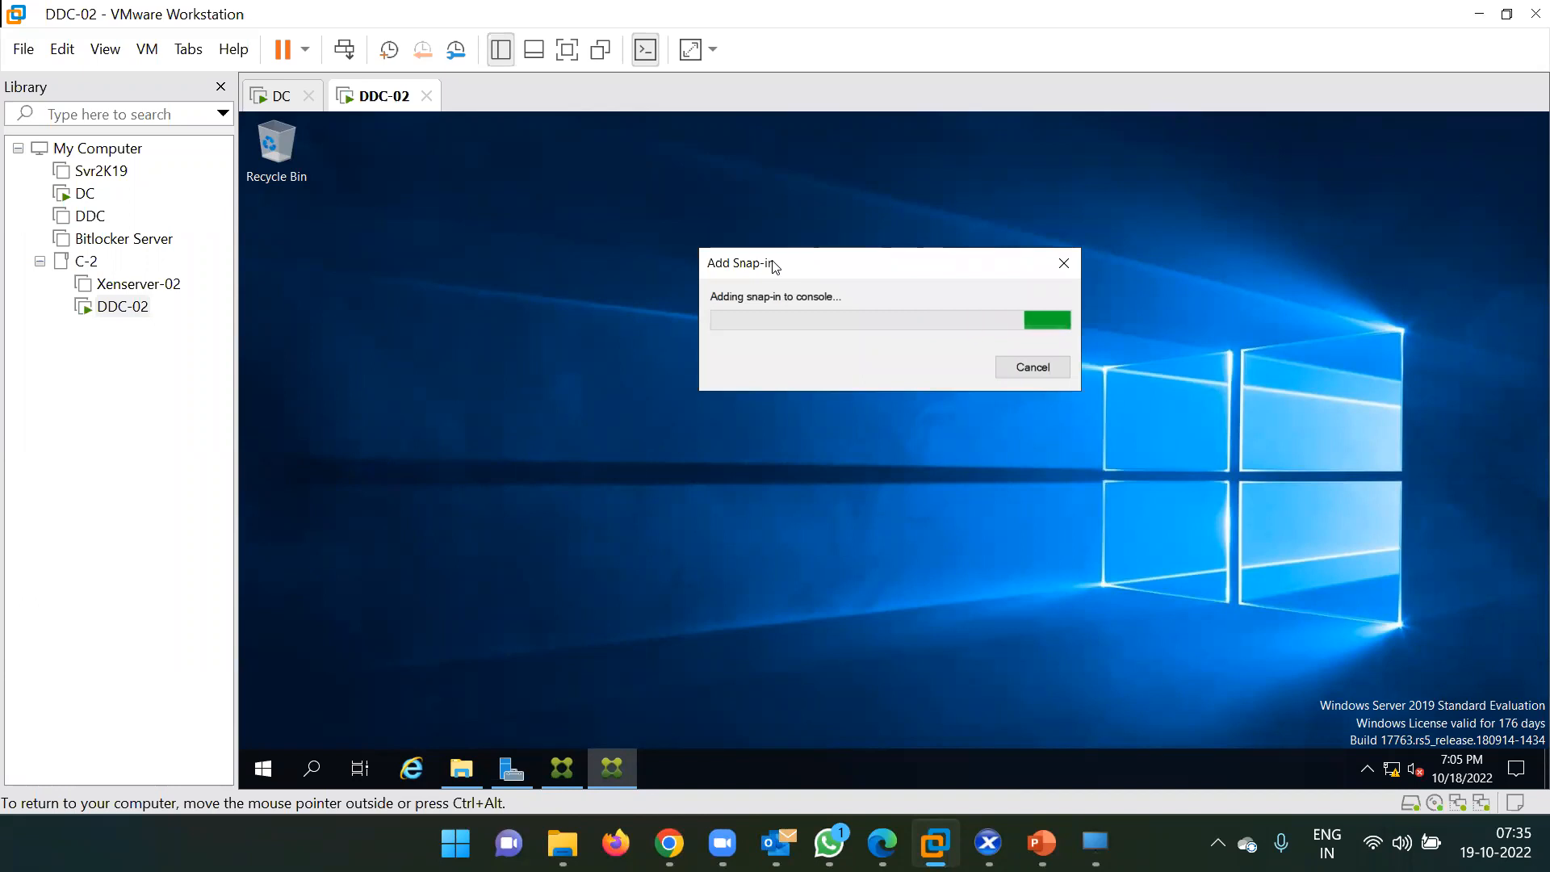
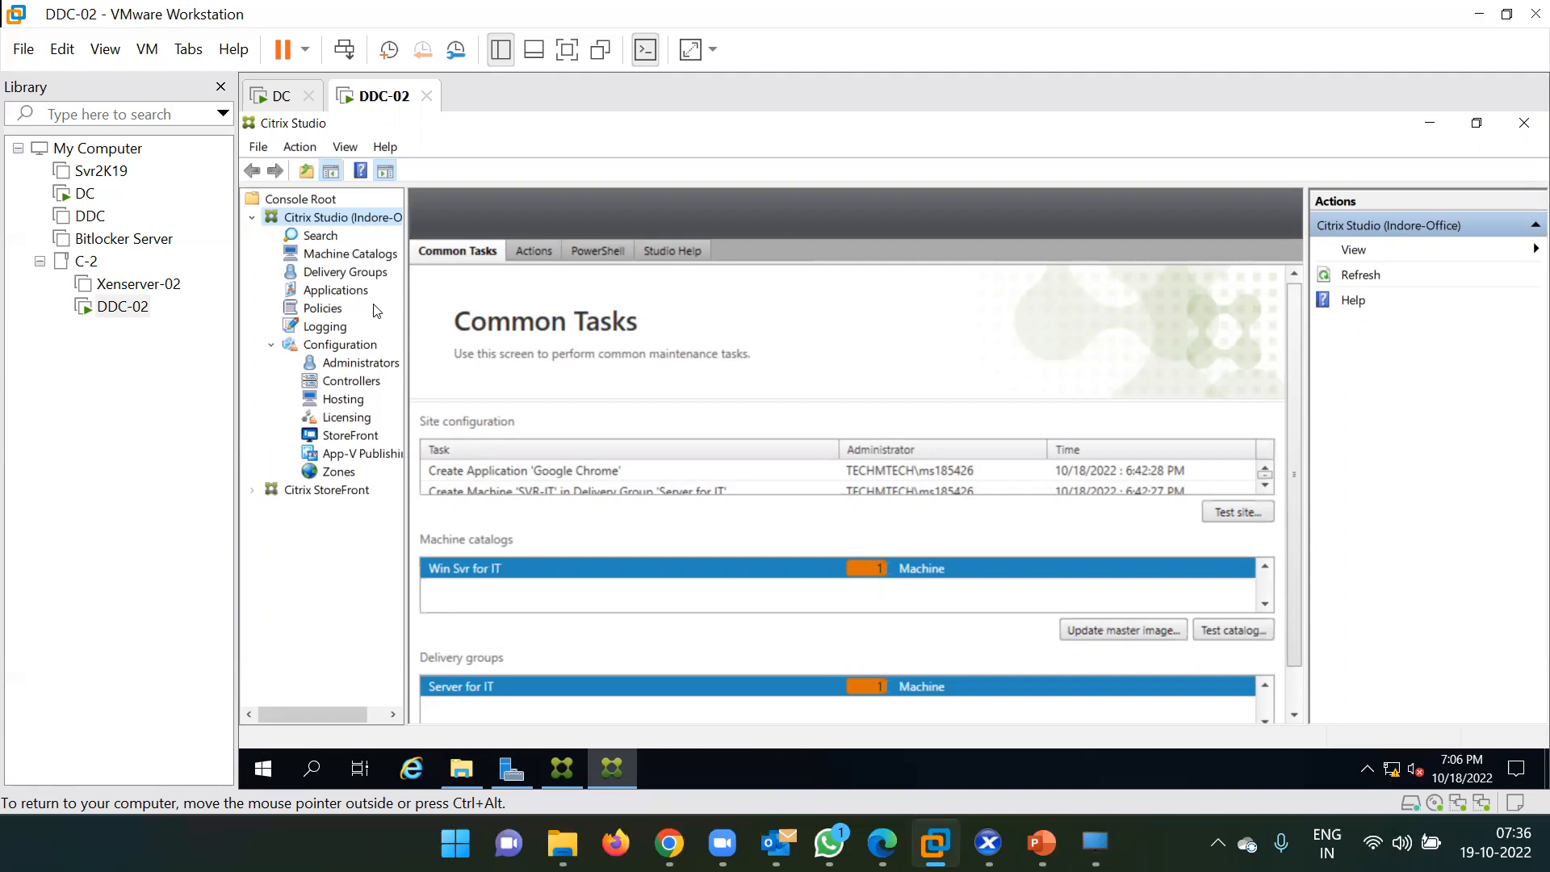
Open the Policies node and tick 'Don't show this again' on the Citrix Policies welcome.
left_click(323, 309)
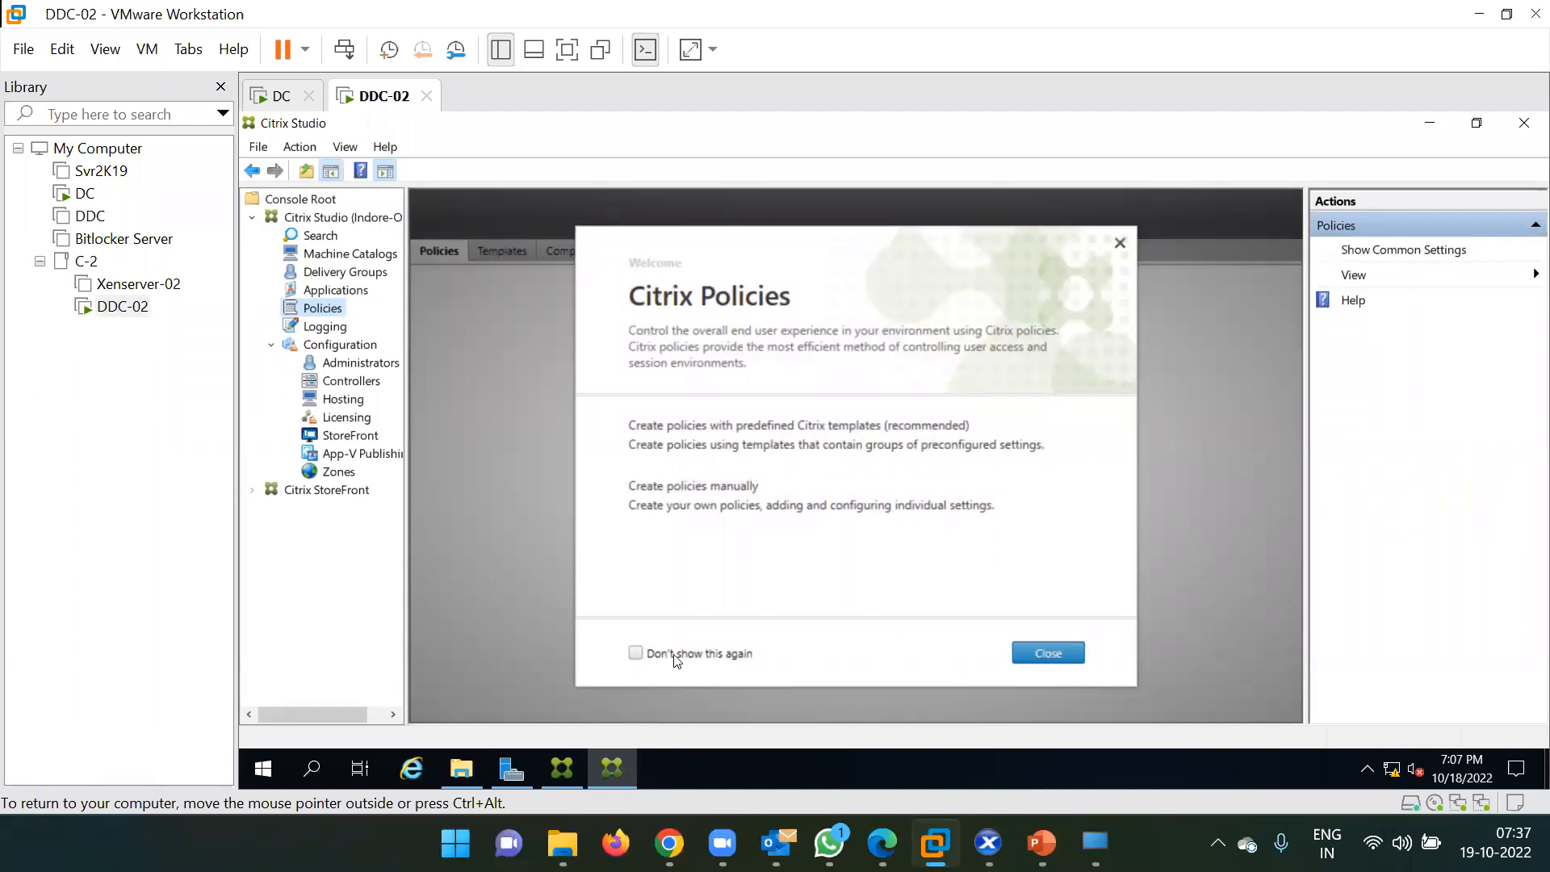
left_click(635, 654)
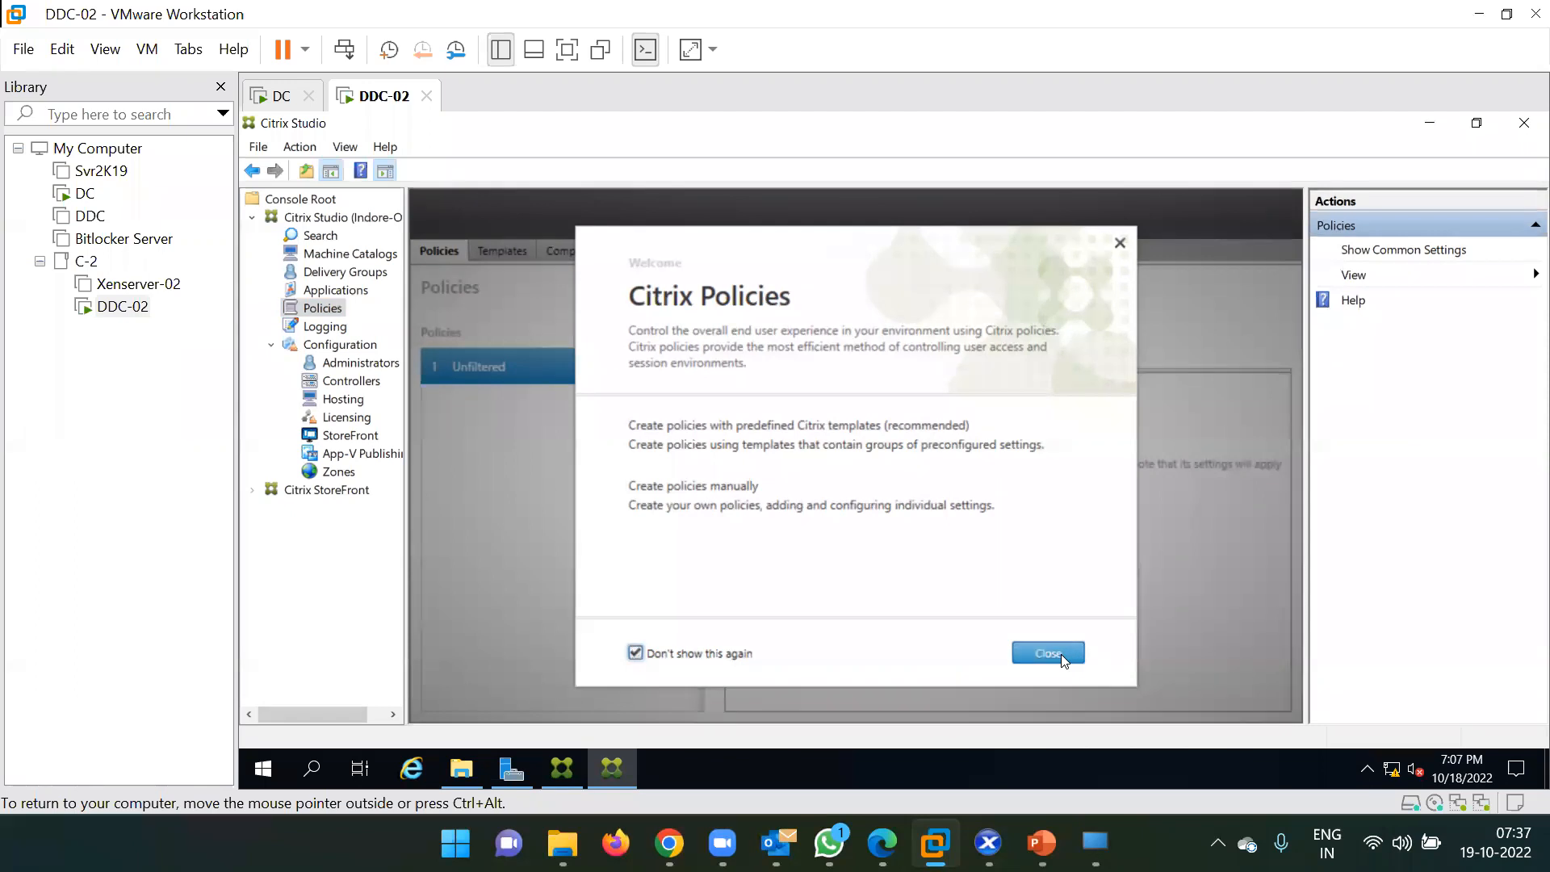
Close the policies welcome, start a new policy, and browse its settings list to the Search box.
left_click(1048, 652)
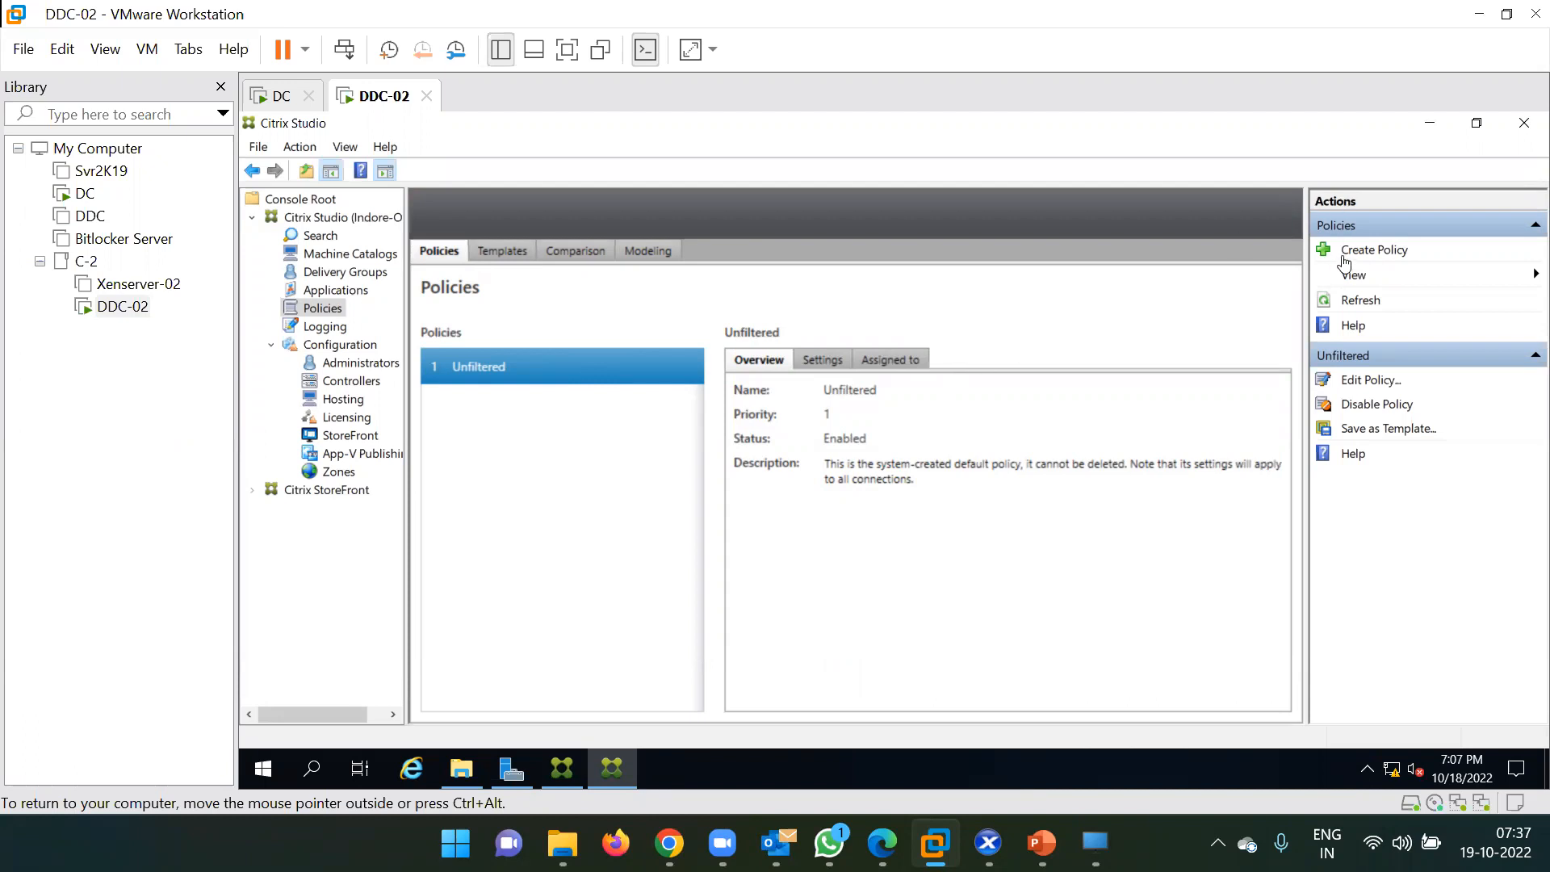
left_click(1386, 253)
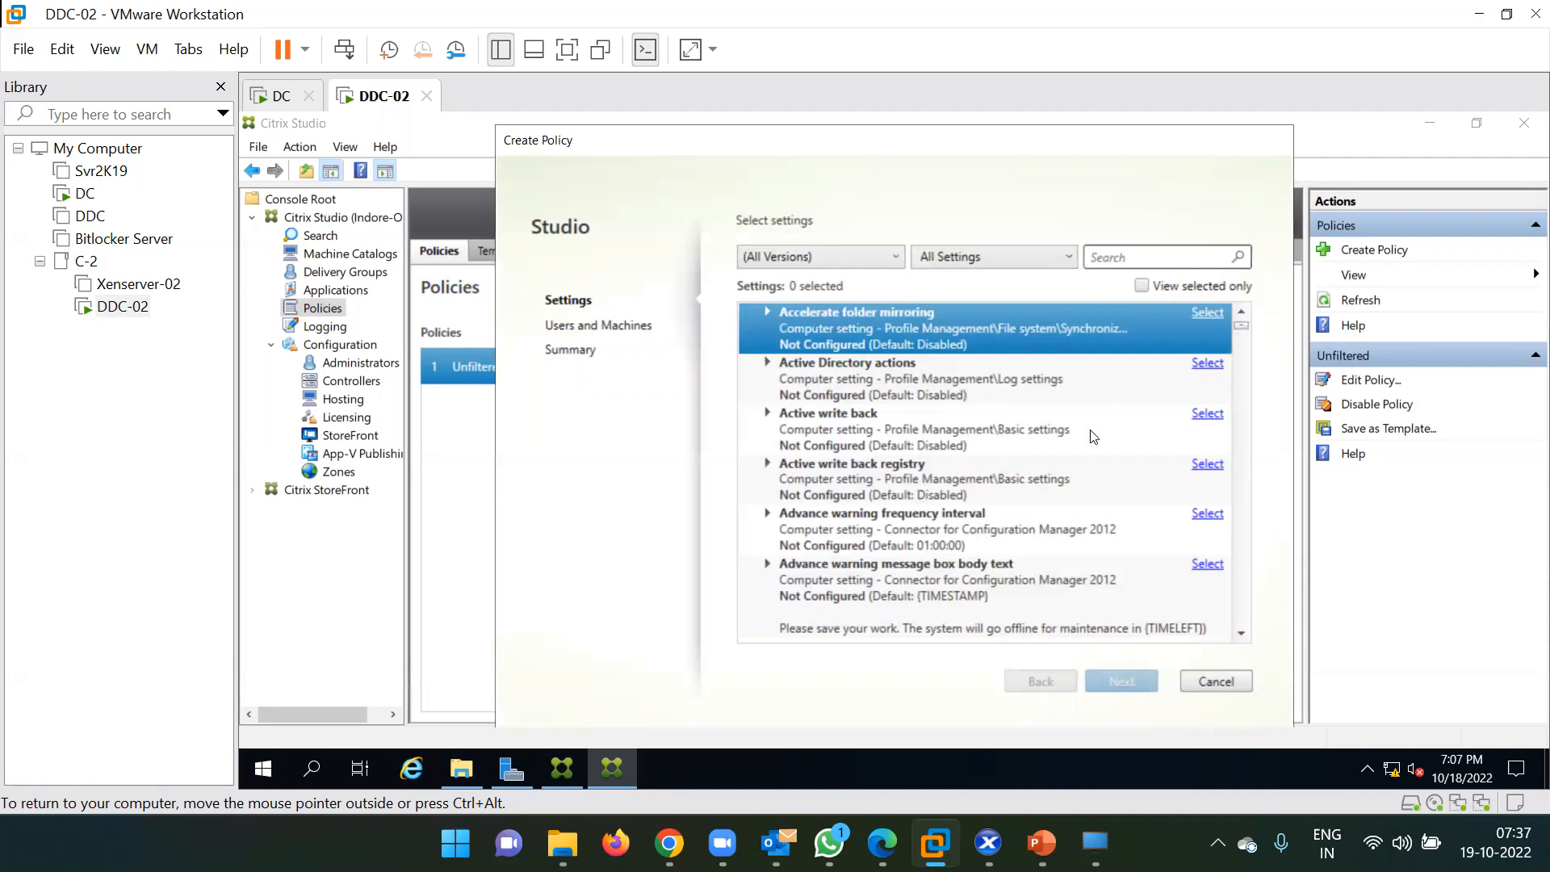
left_click_drag(1242, 332, 1242, 376)
scroll(1042, 436, "down", 10)
scroll(1043, 436, "up", 12)
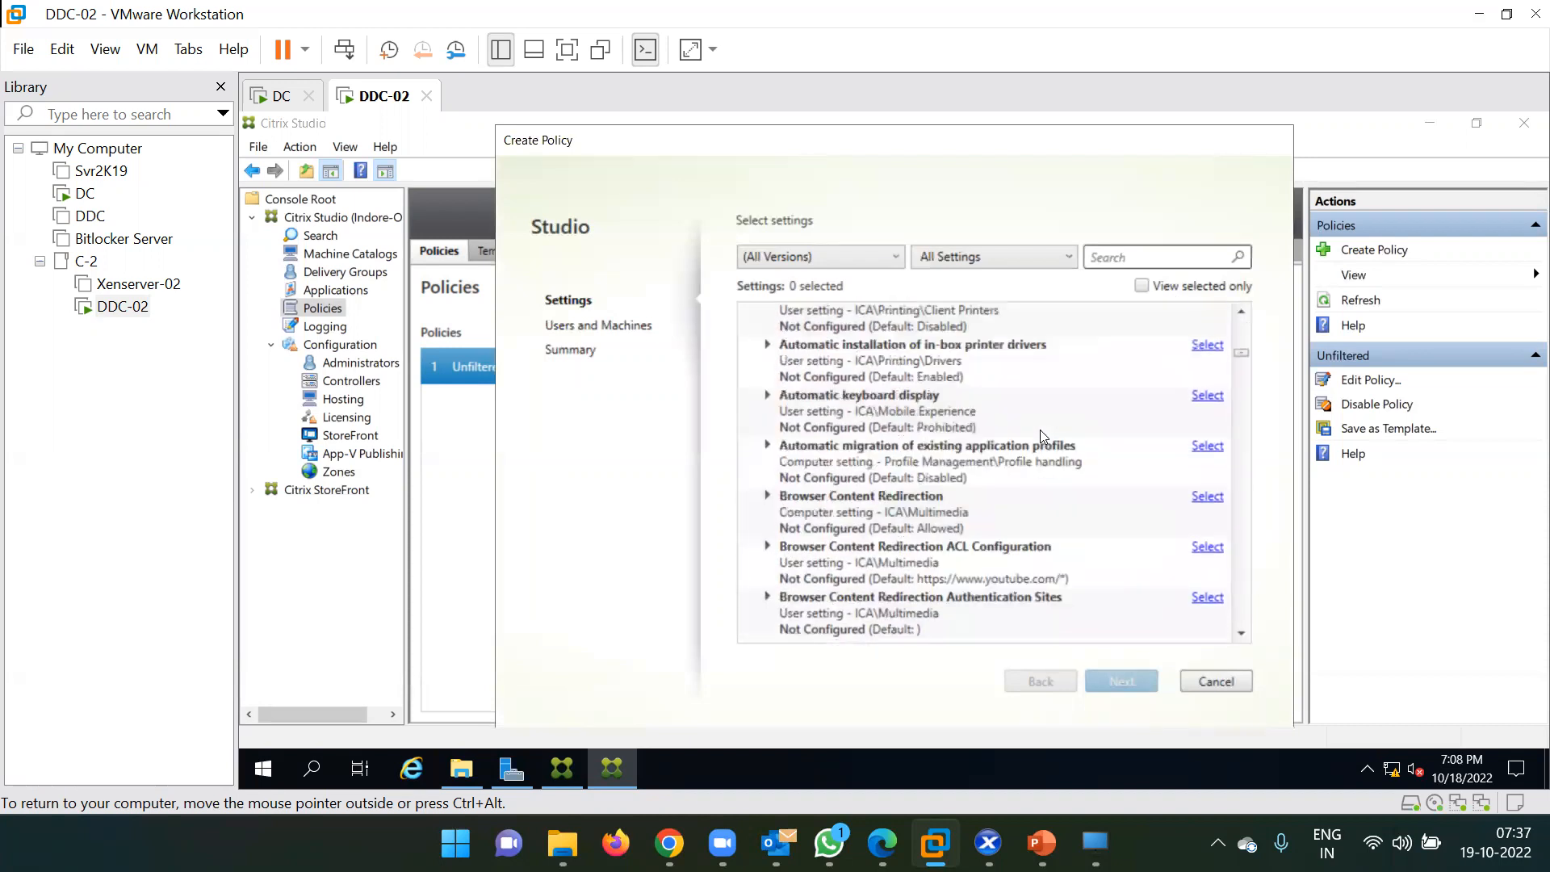
scroll(1042, 436, "up", 5)
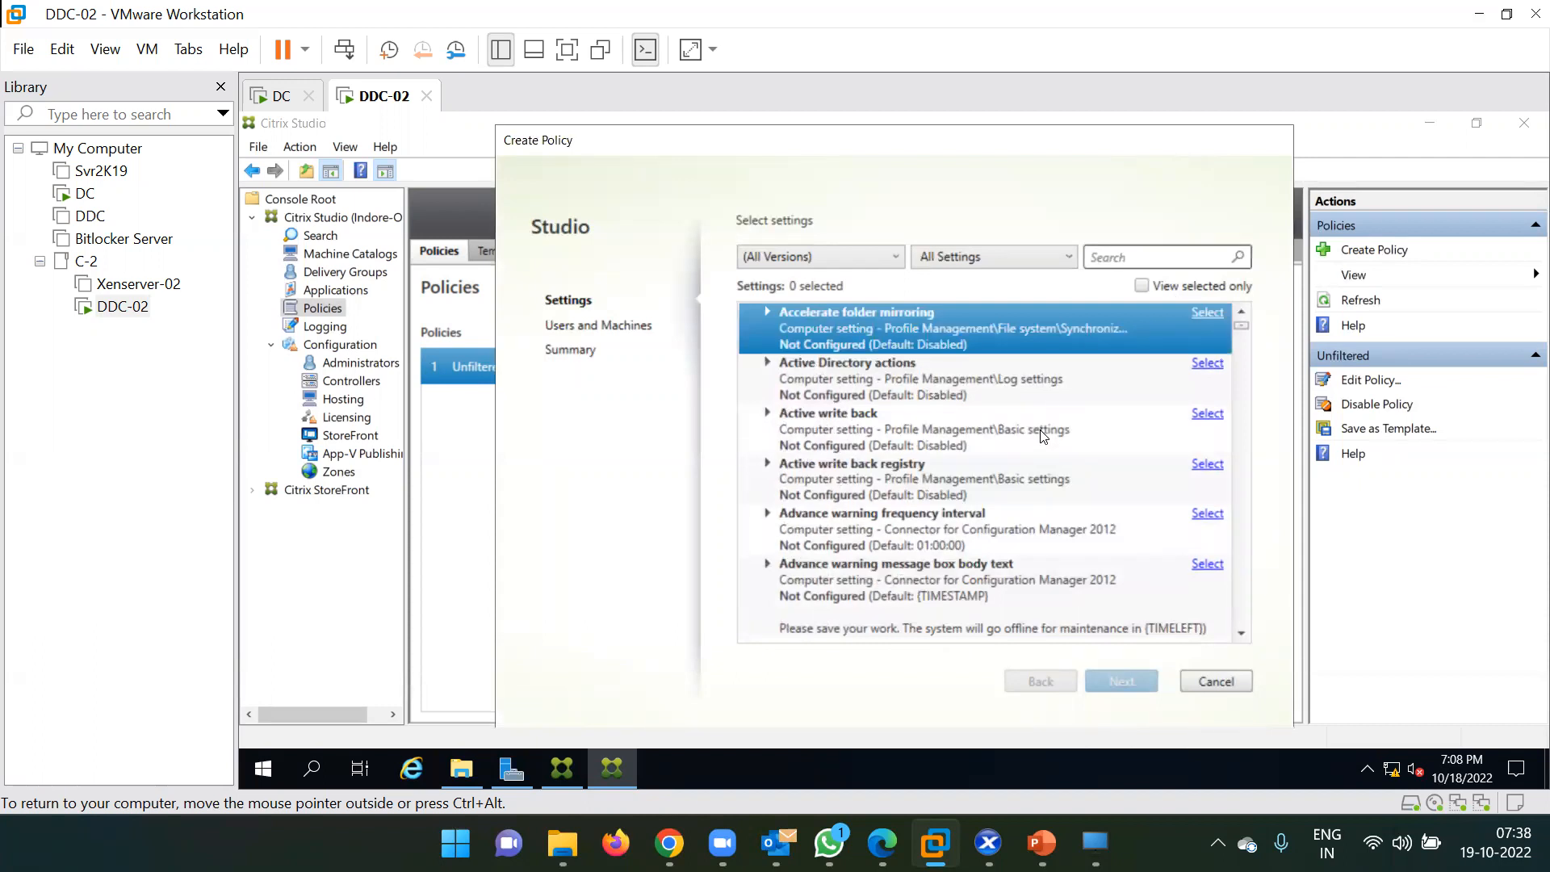
left_click(1111, 257)
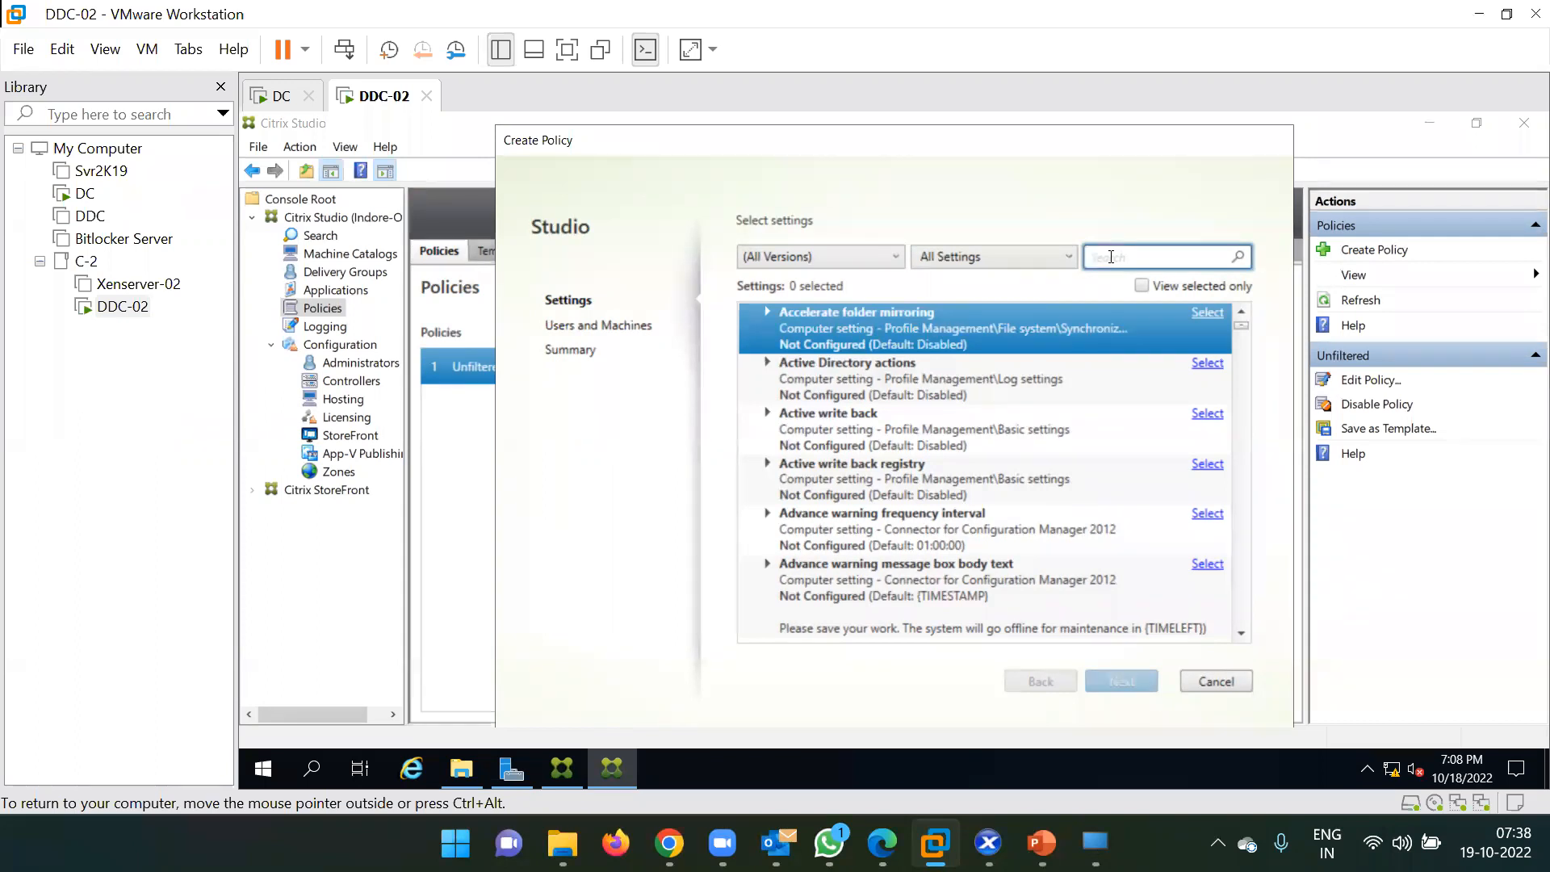
Filter the policy settings by 'drive' and switch the VM to full screen.
type("drive")
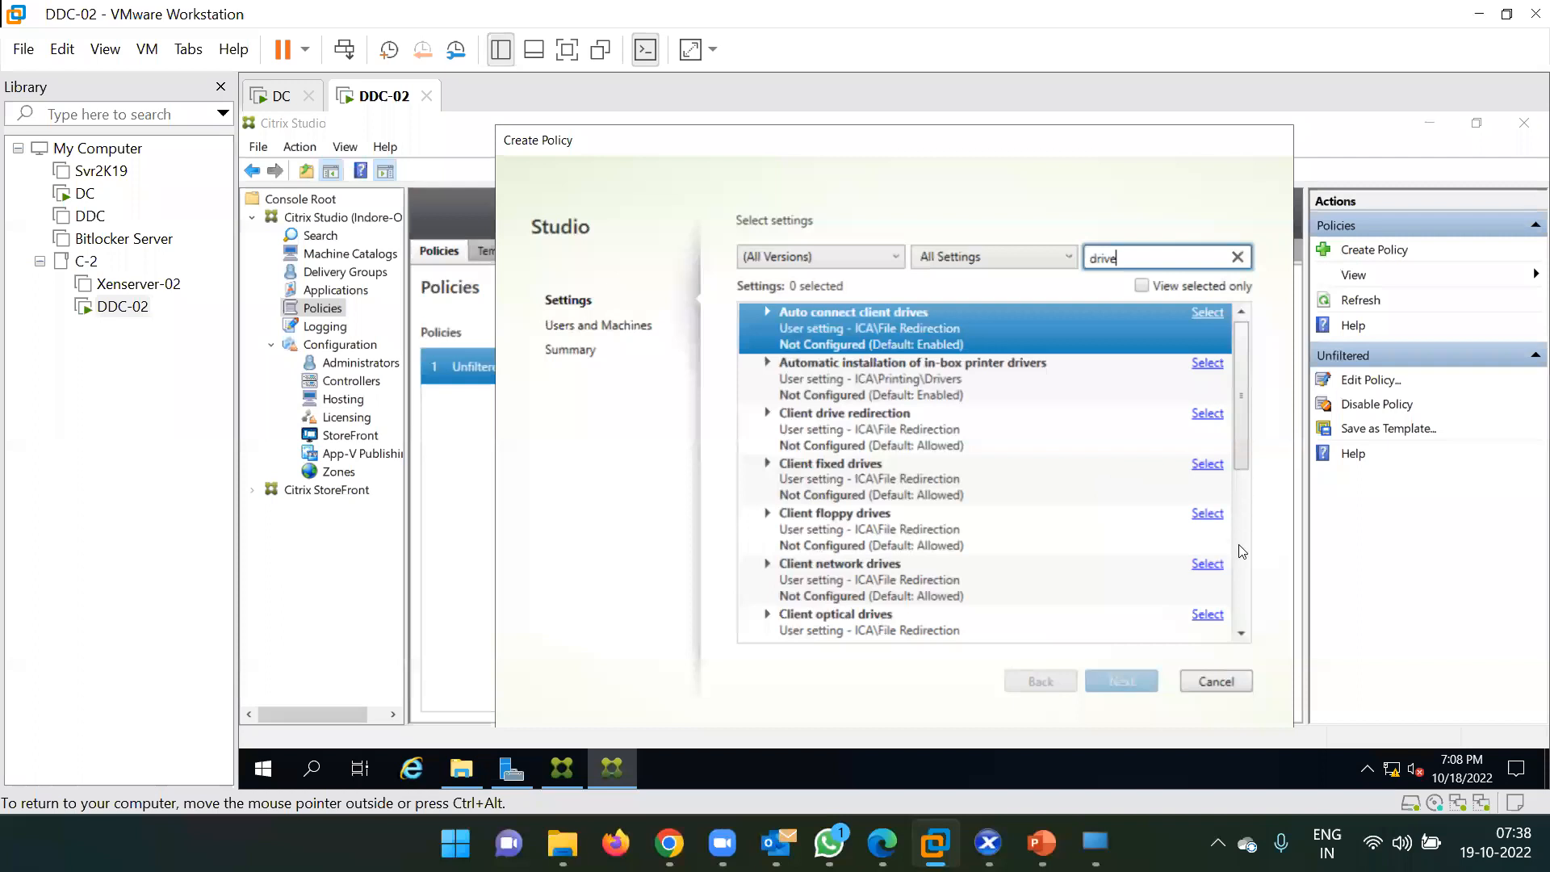
scroll(1244, 442, "down", 5)
scroll(1258, 528, "up", 5)
left_click(566, 49)
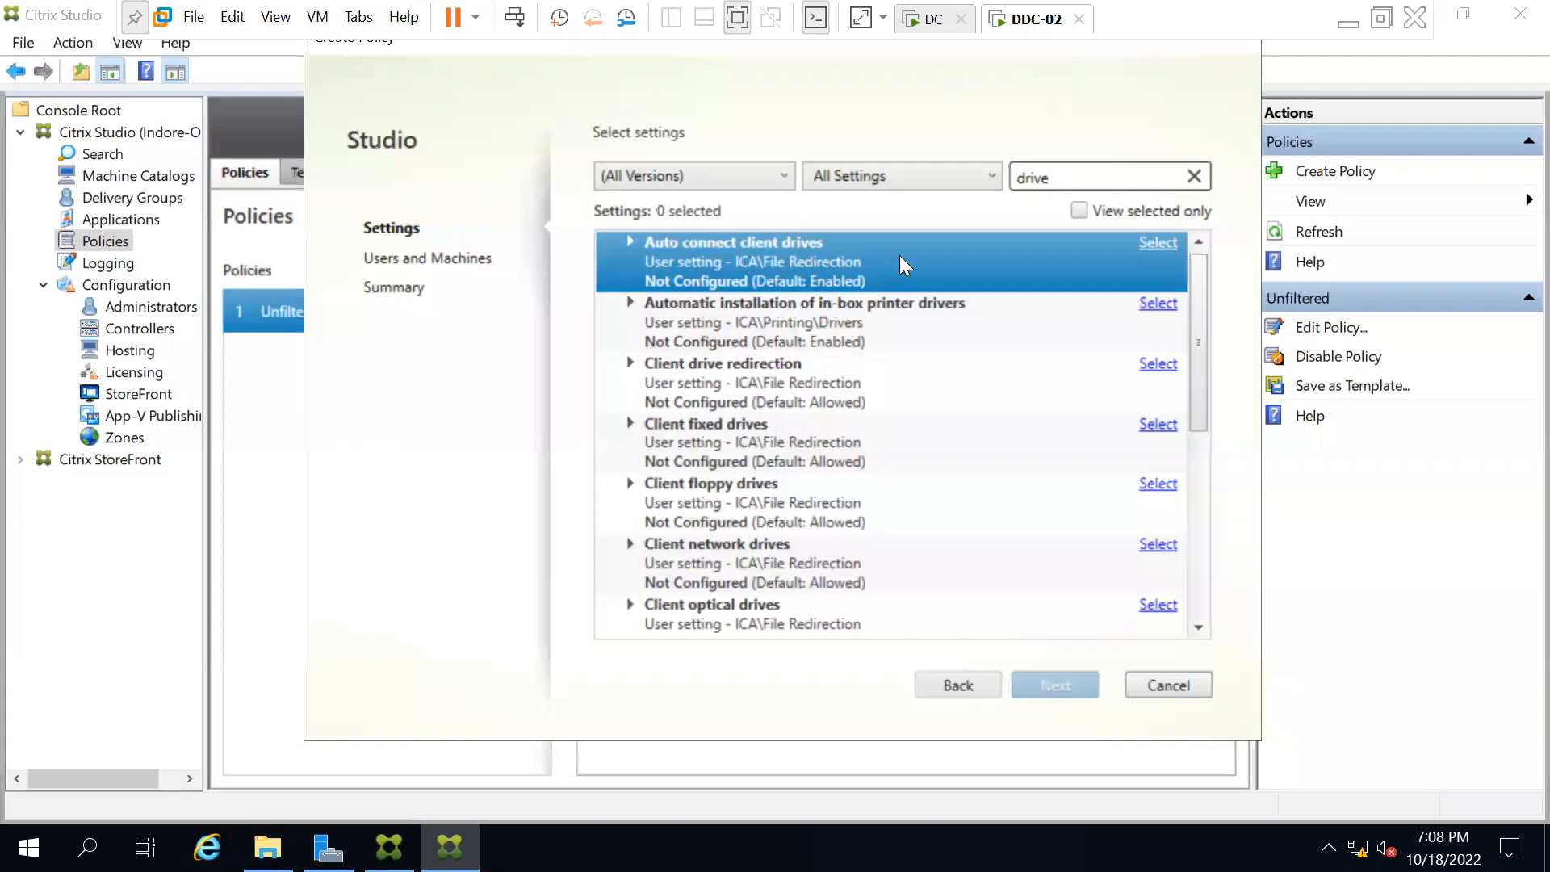
Set Auto connect client drives and Automatic installation of in-box printer drivers to Disabled.
left_click(1156, 244)
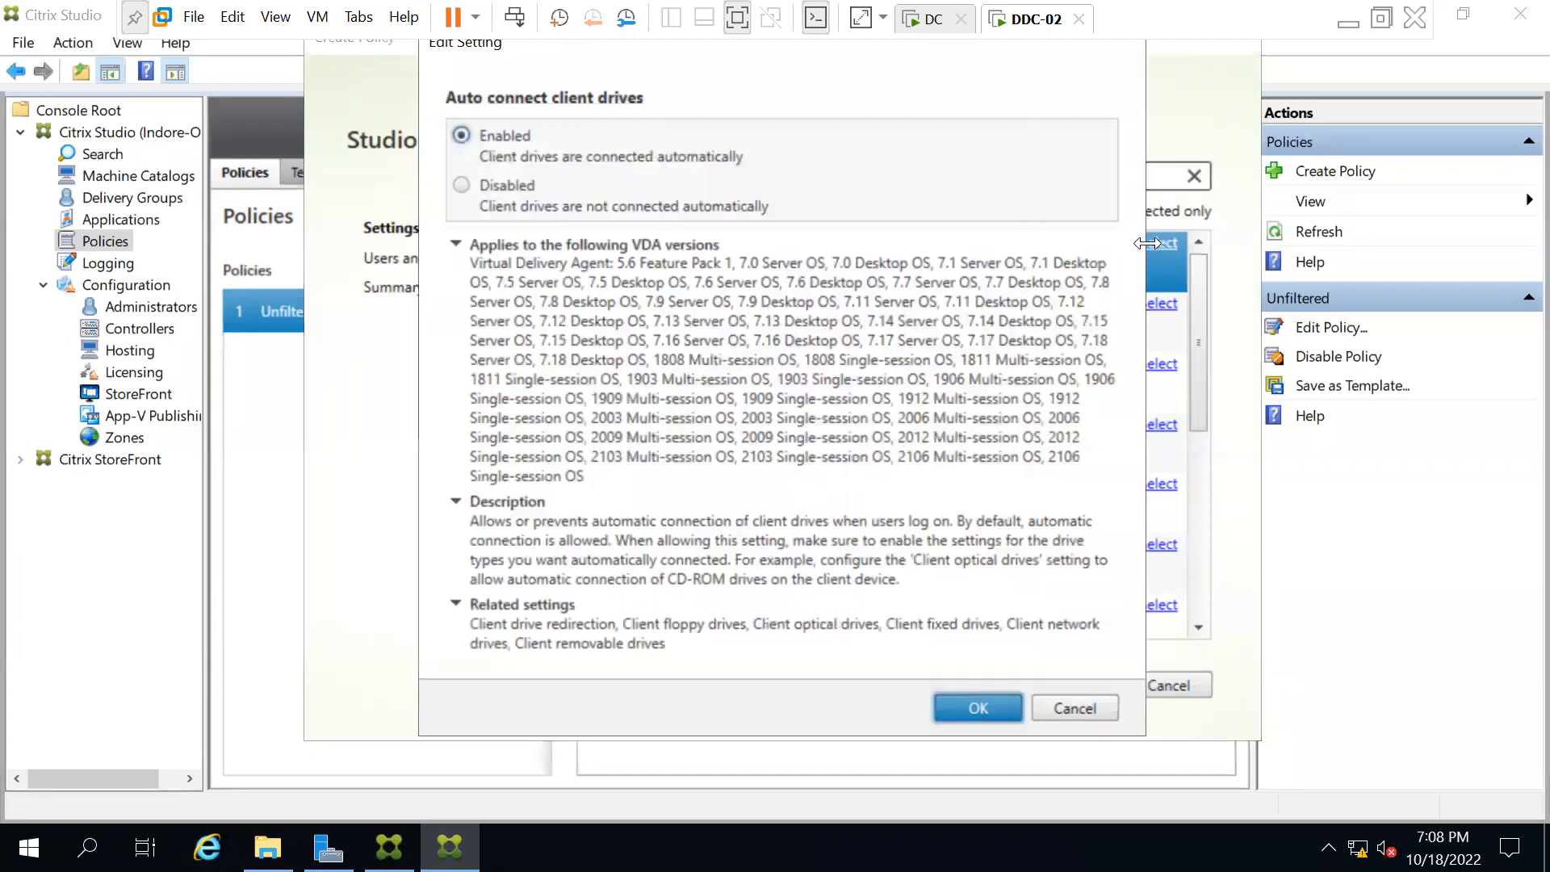
left_click(461, 184)
left_click(962, 709)
left_click(766, 315)
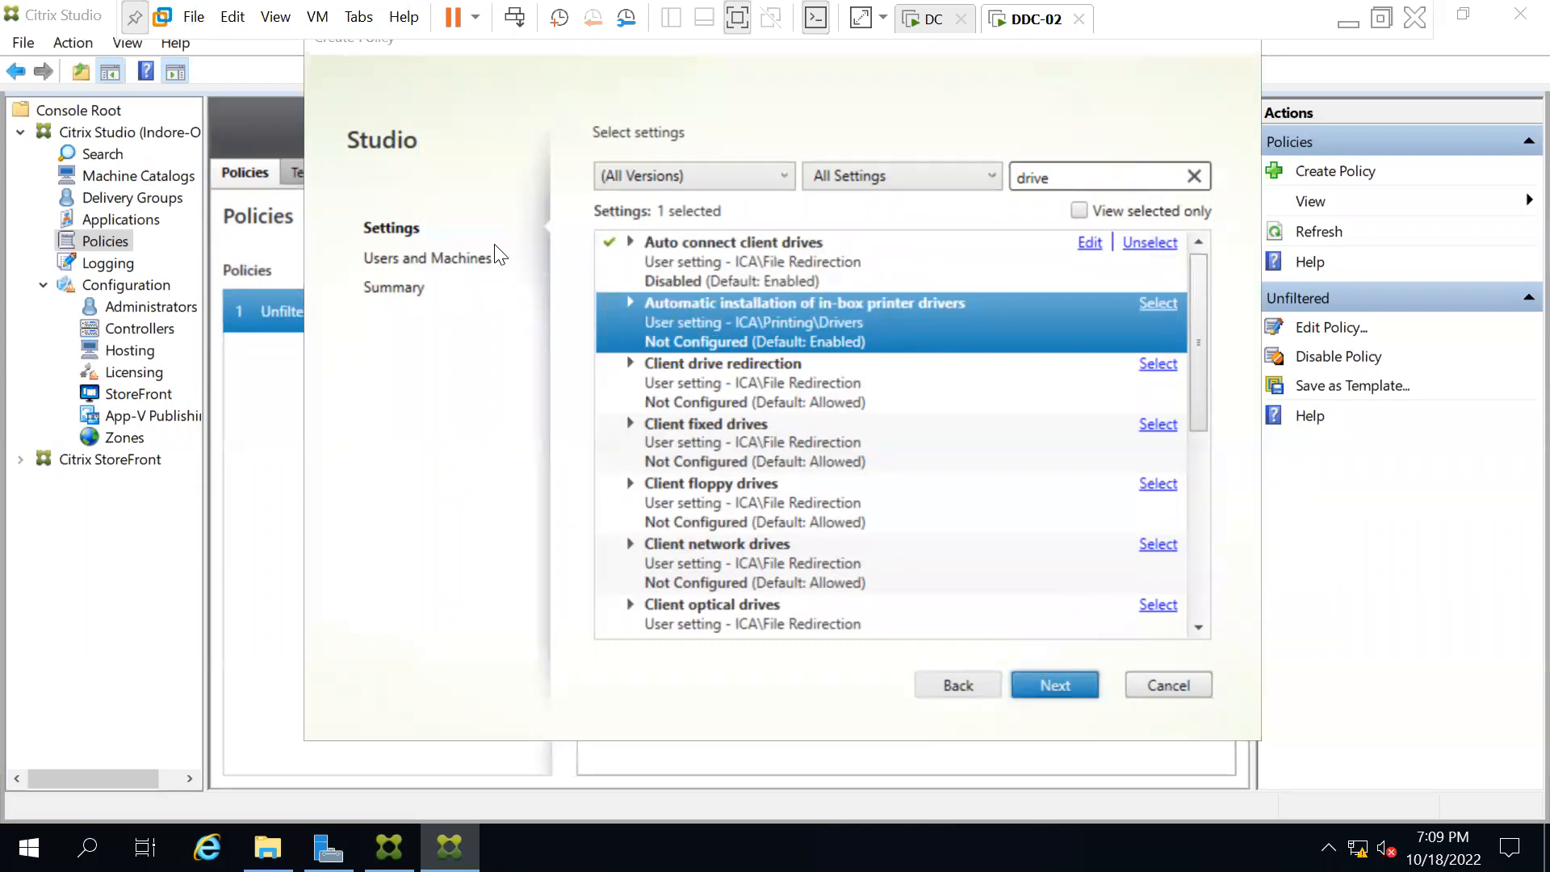
left_click(462, 257)
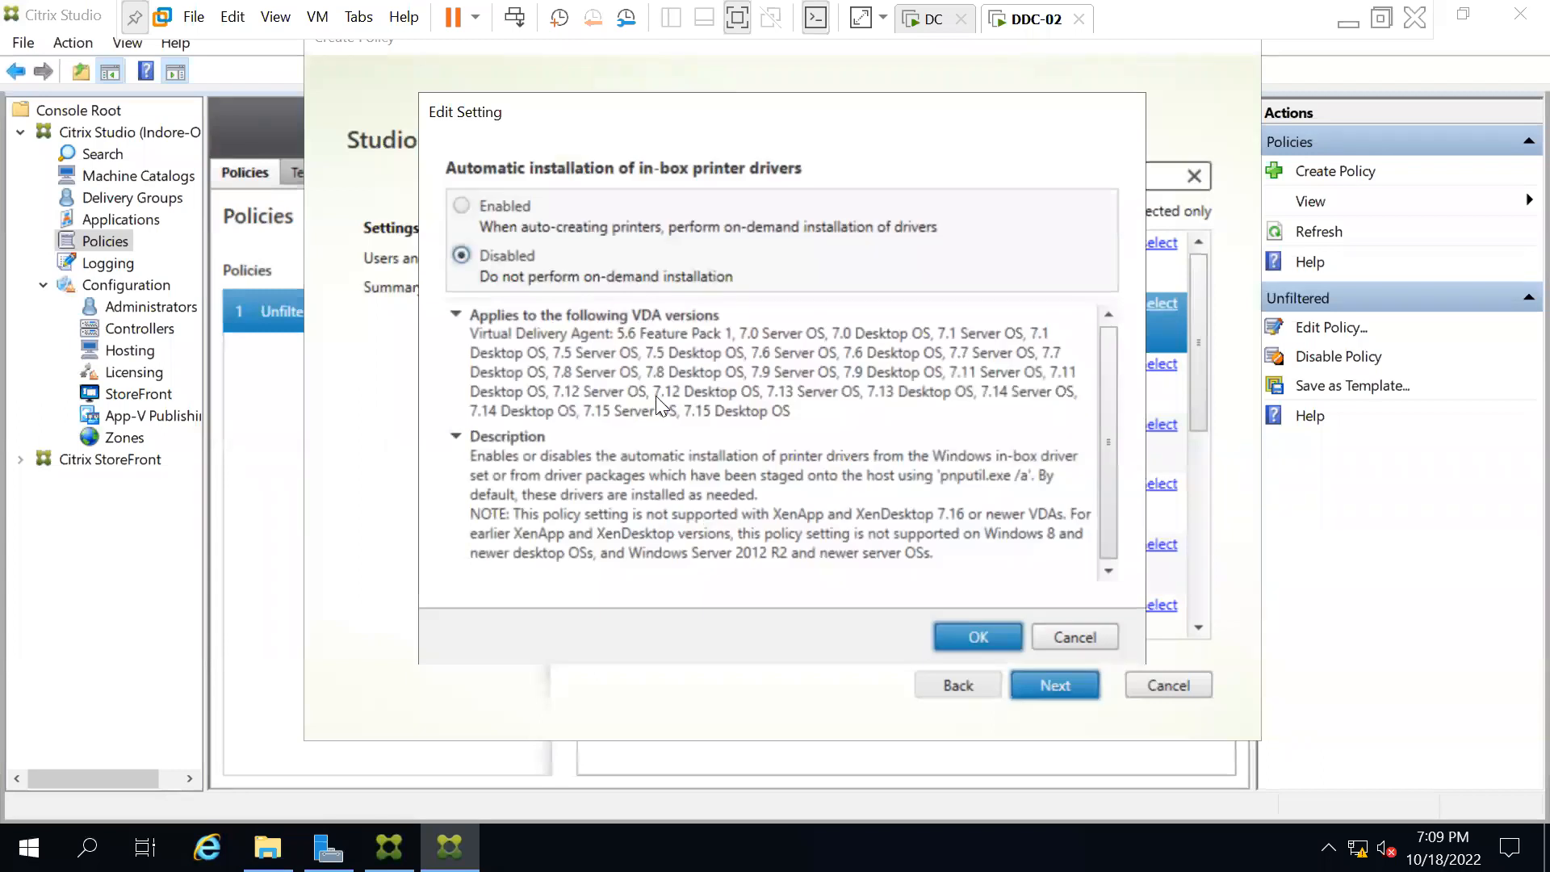
left_click(958, 640)
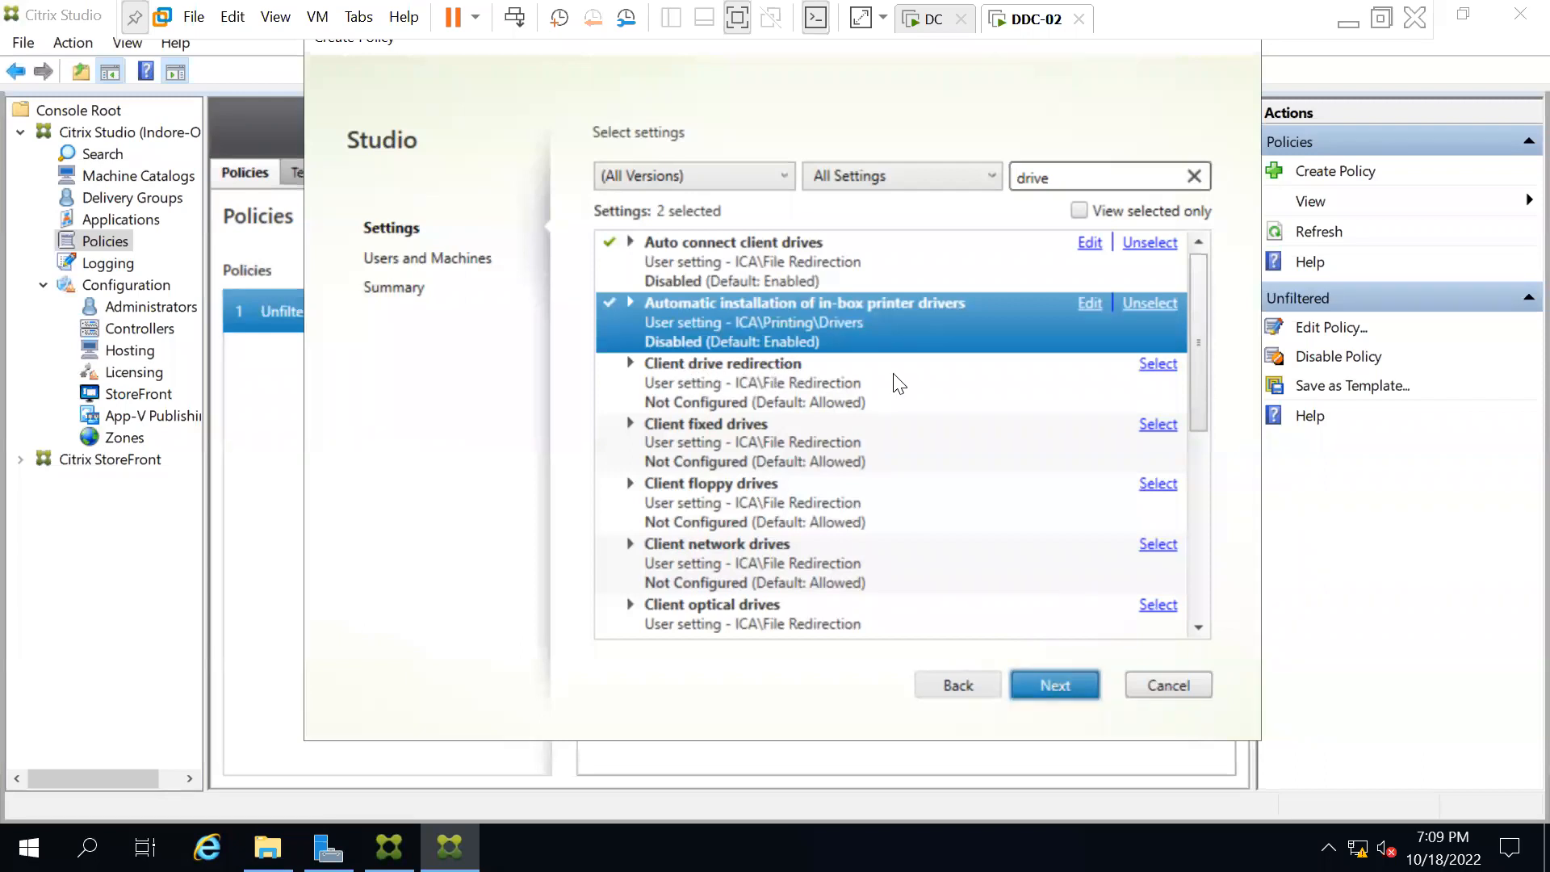
Set Client drive redirection and Client fixed drives to Prohibited.
left_click(1157, 365)
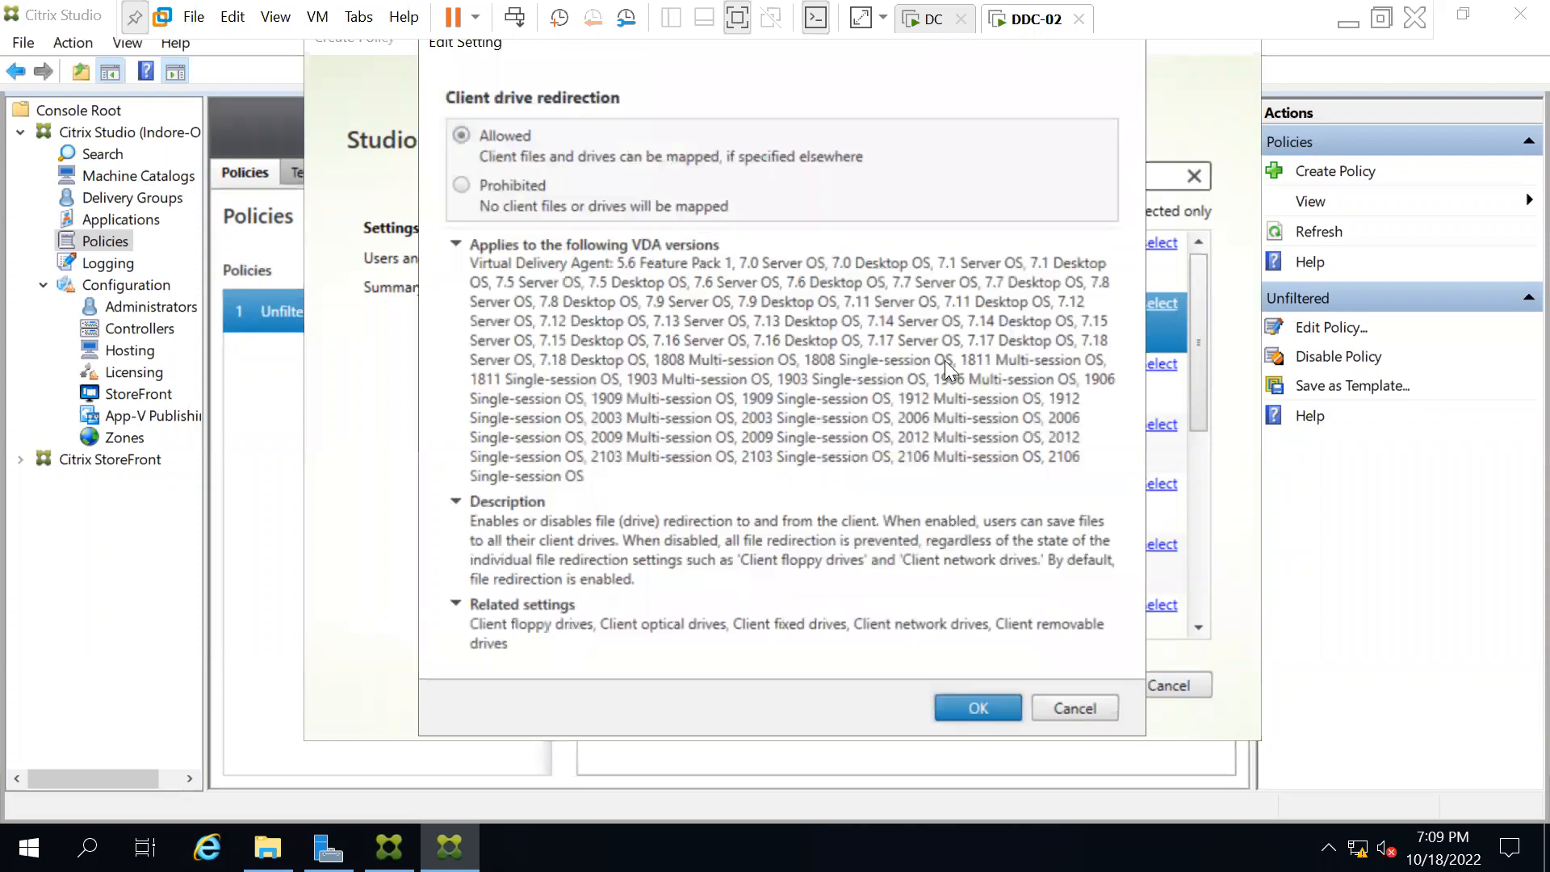
left_click(464, 183)
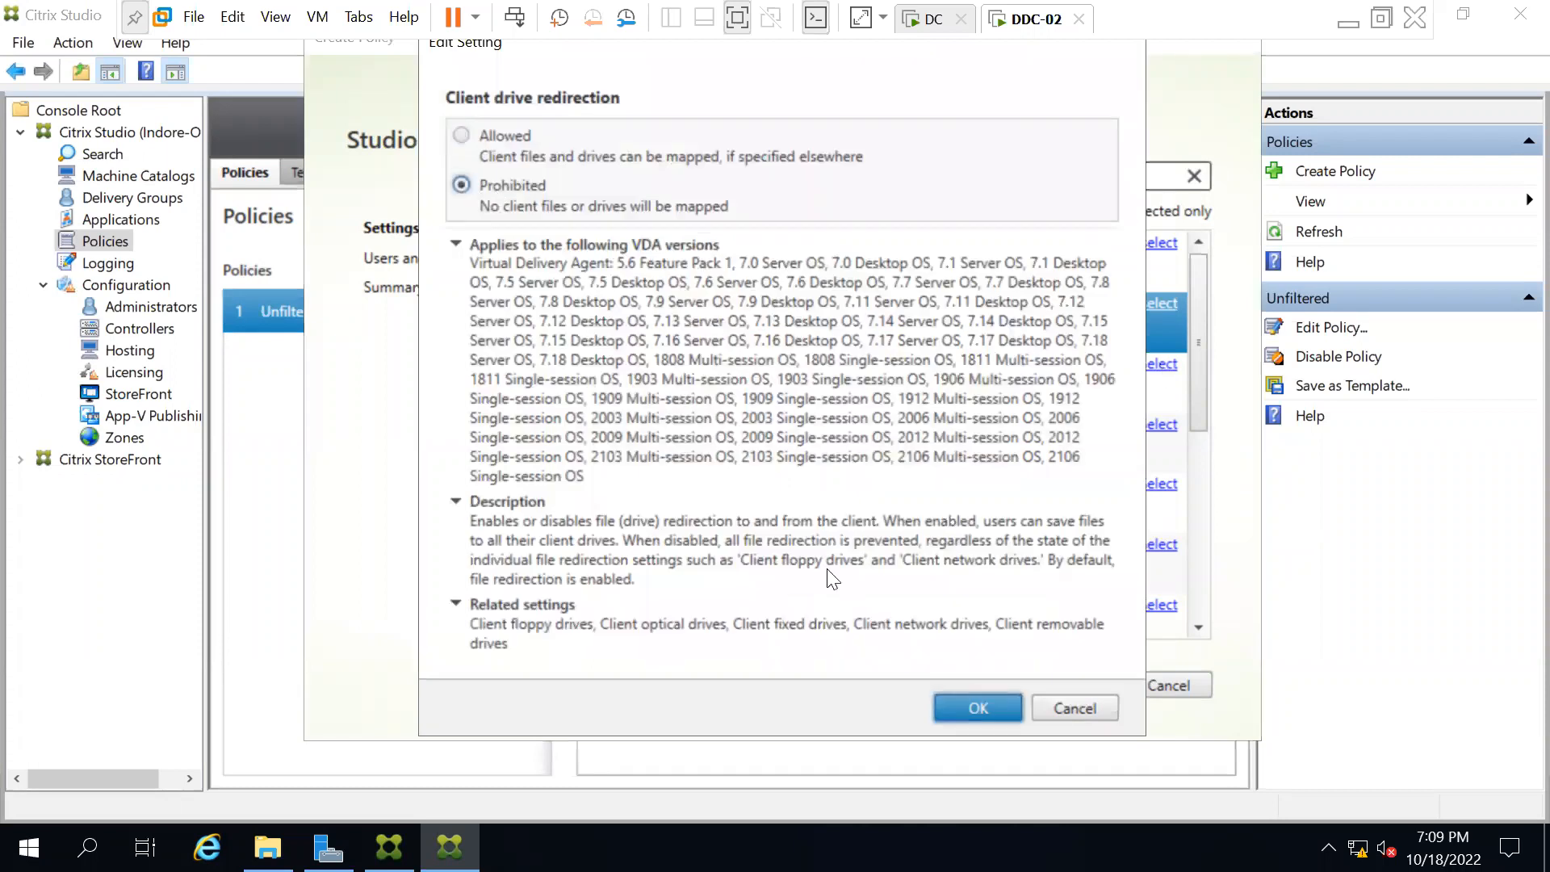
left_click(973, 707)
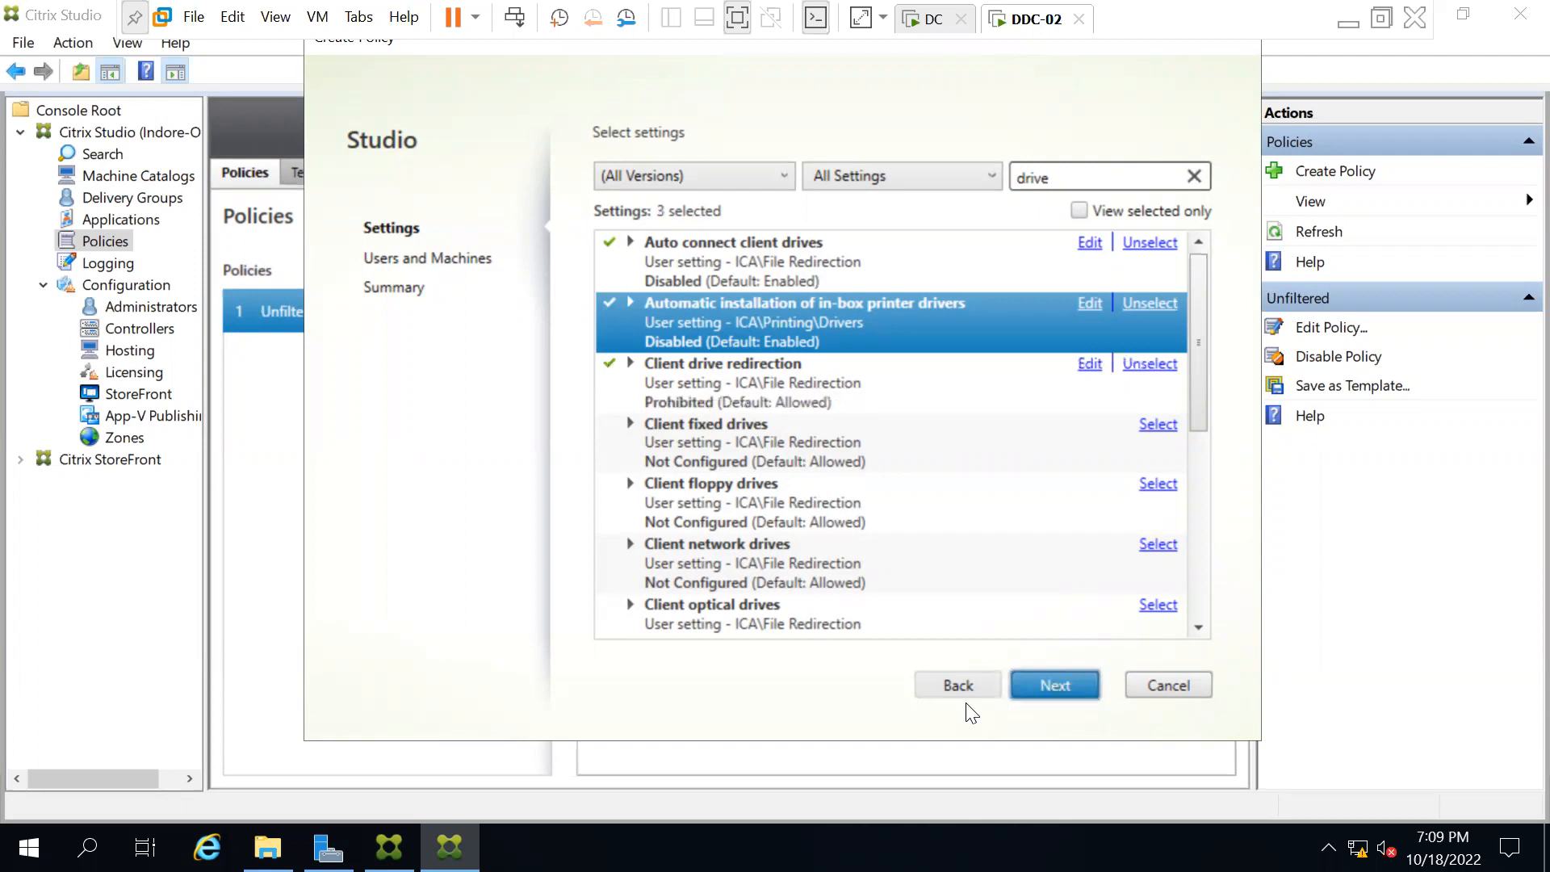
left_click(781, 430)
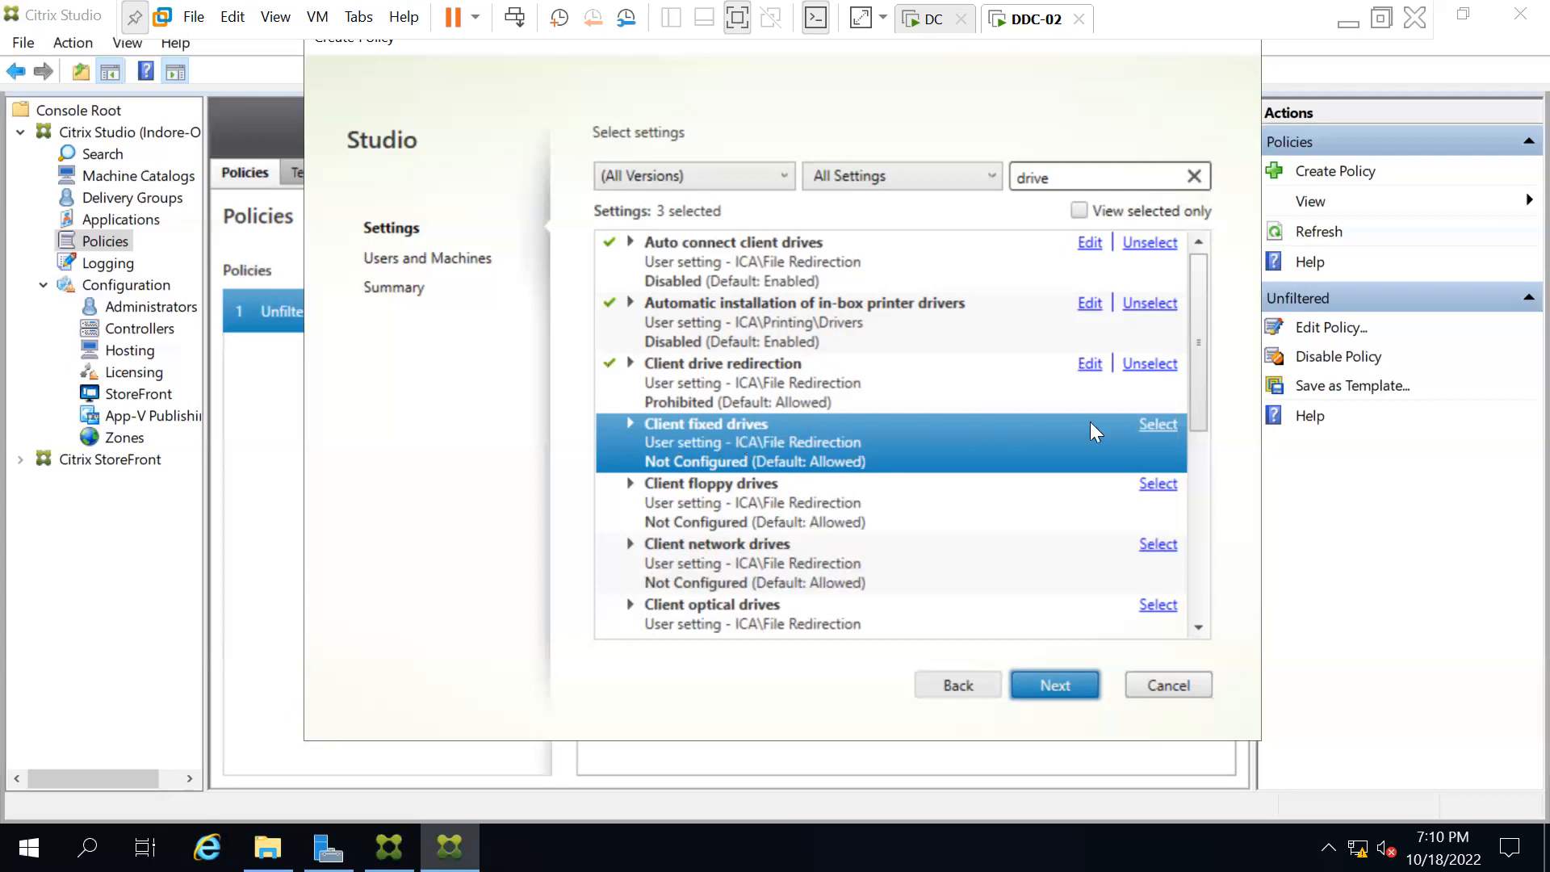
left_click(1163, 423)
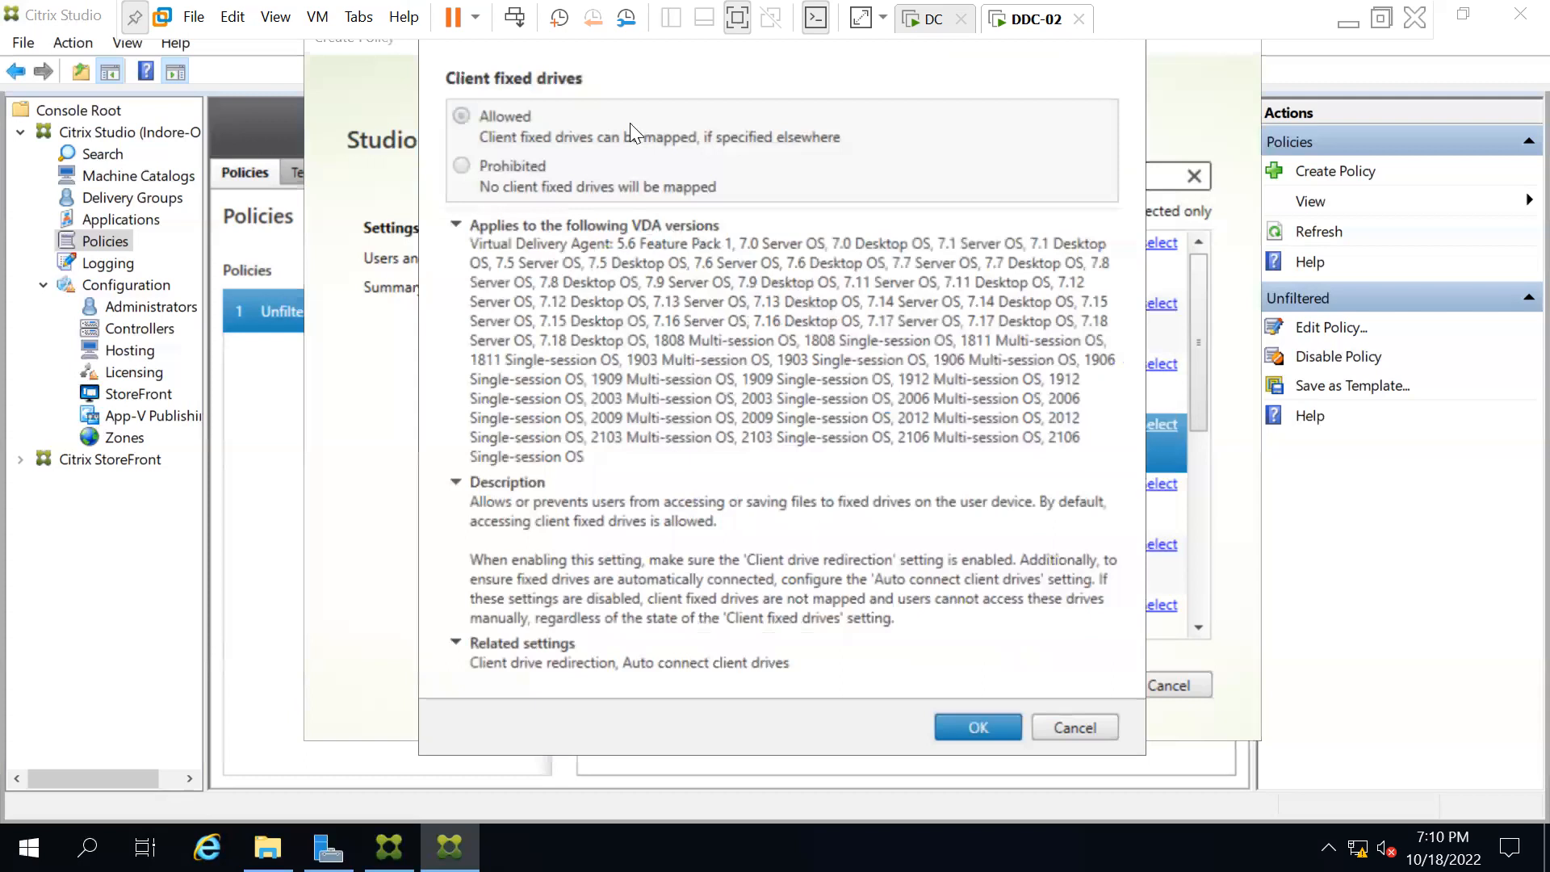
left_click(460, 165)
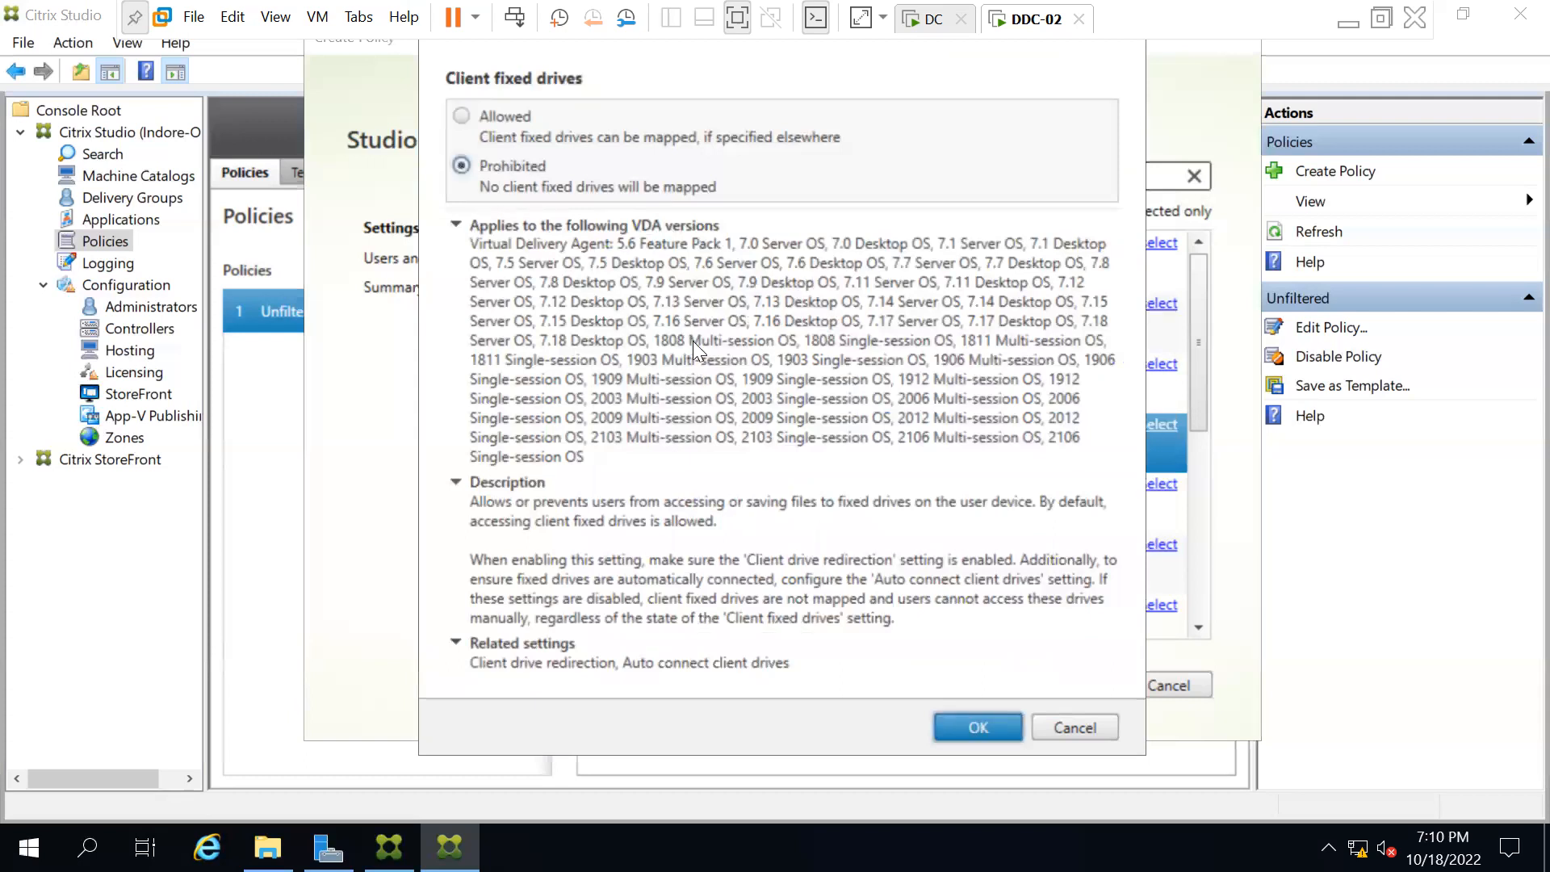
left_click(961, 717)
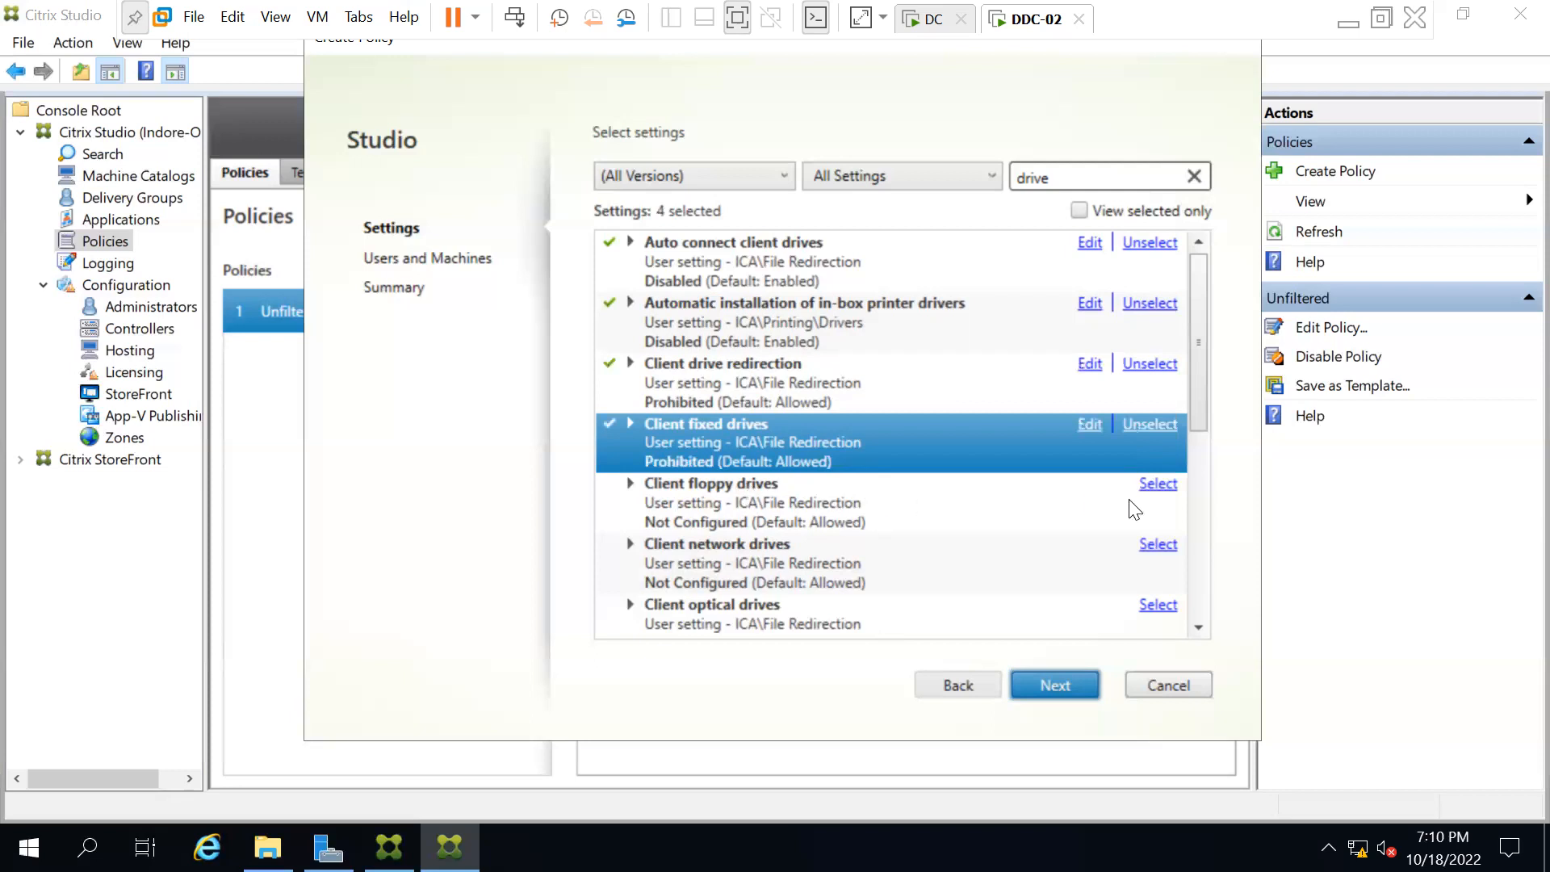
Set Client floppy drives and Client network drives to Prohibited.
left_click(1158, 484)
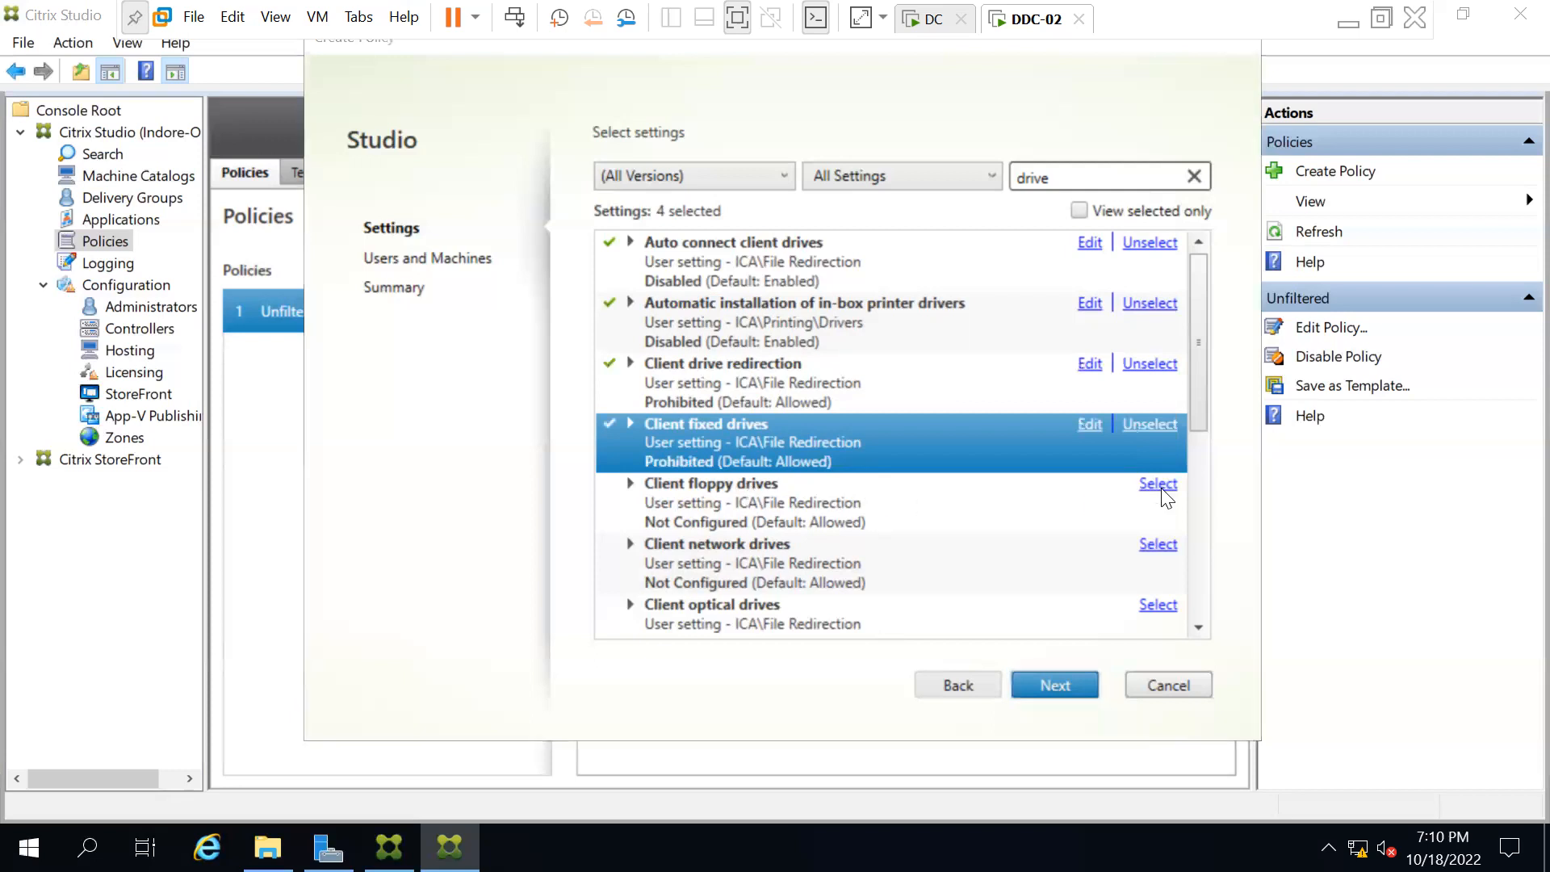
left_click(457, 167)
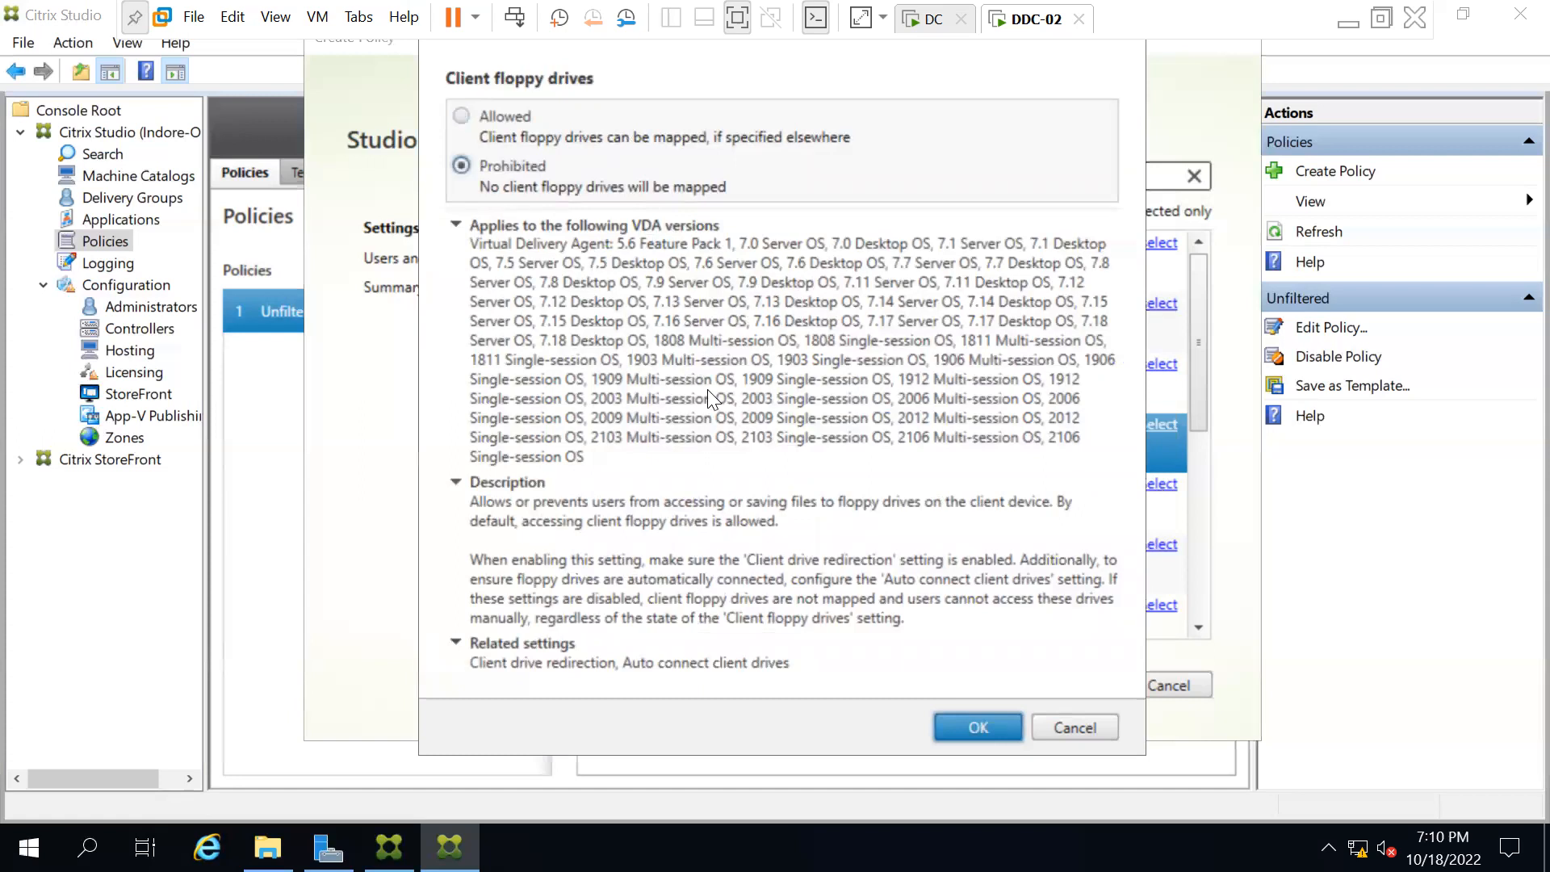
left_click(953, 727)
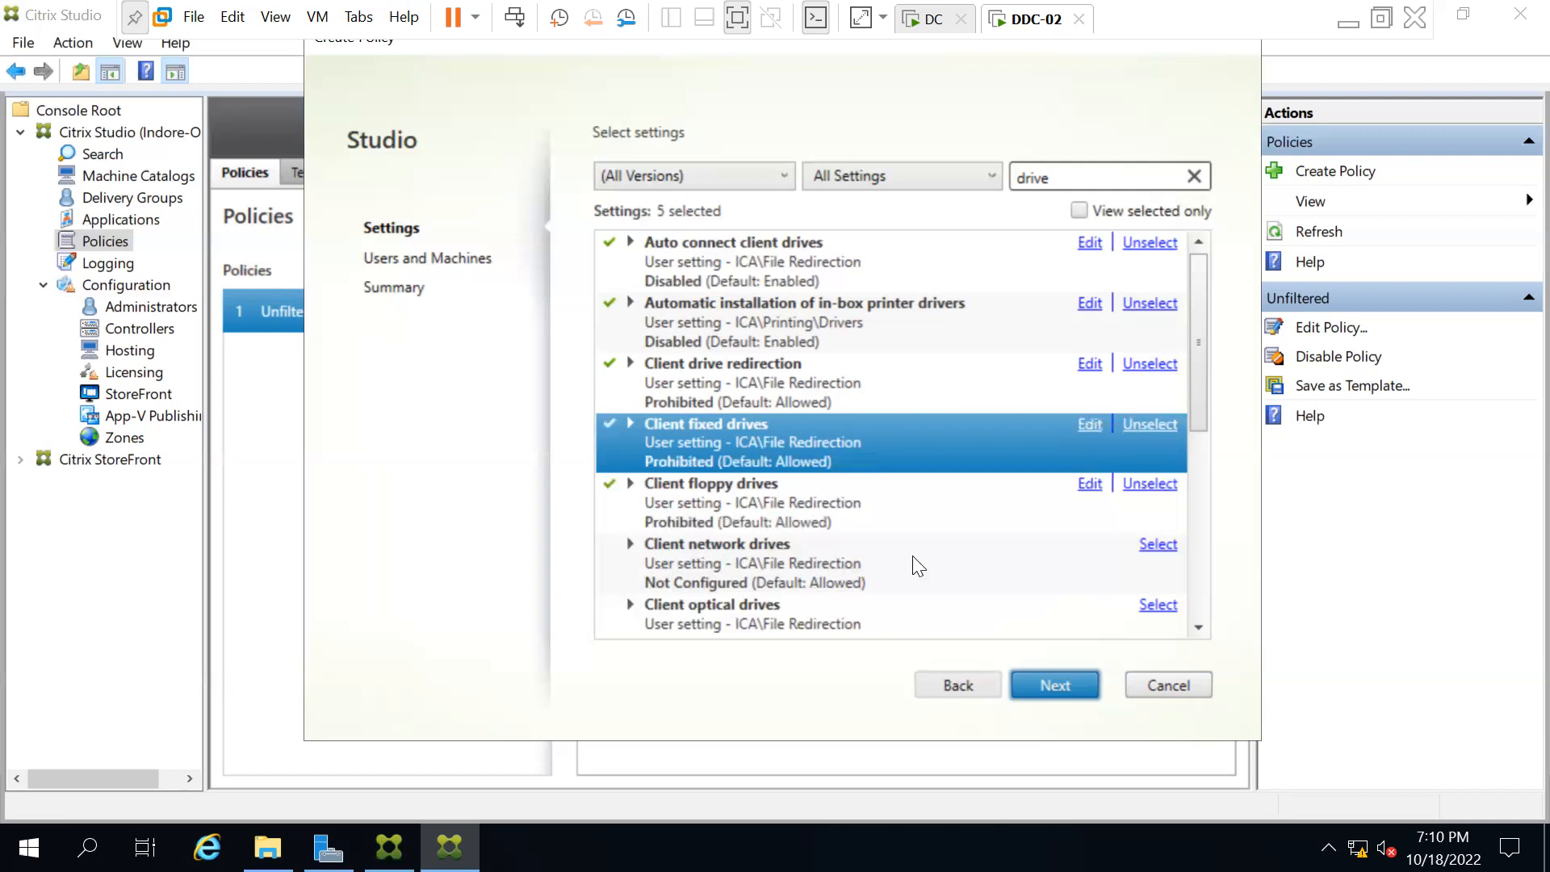
left_click(1159, 546)
left_click(458, 162)
left_click(974, 726)
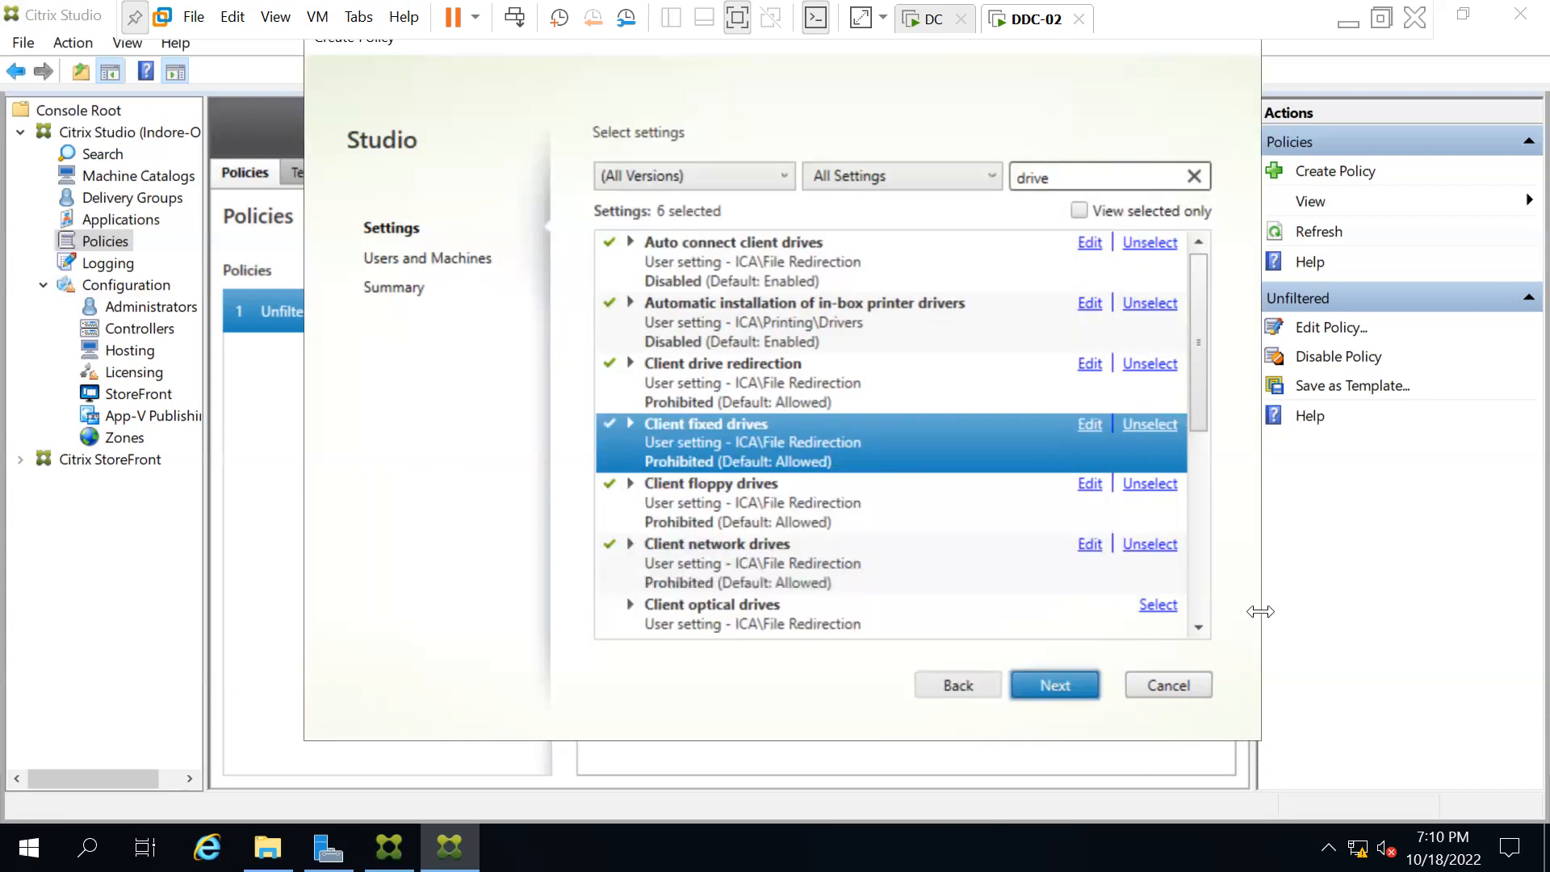
Set Client optical drives and Client removable drives to Prohibited.
left_click(1199, 628)
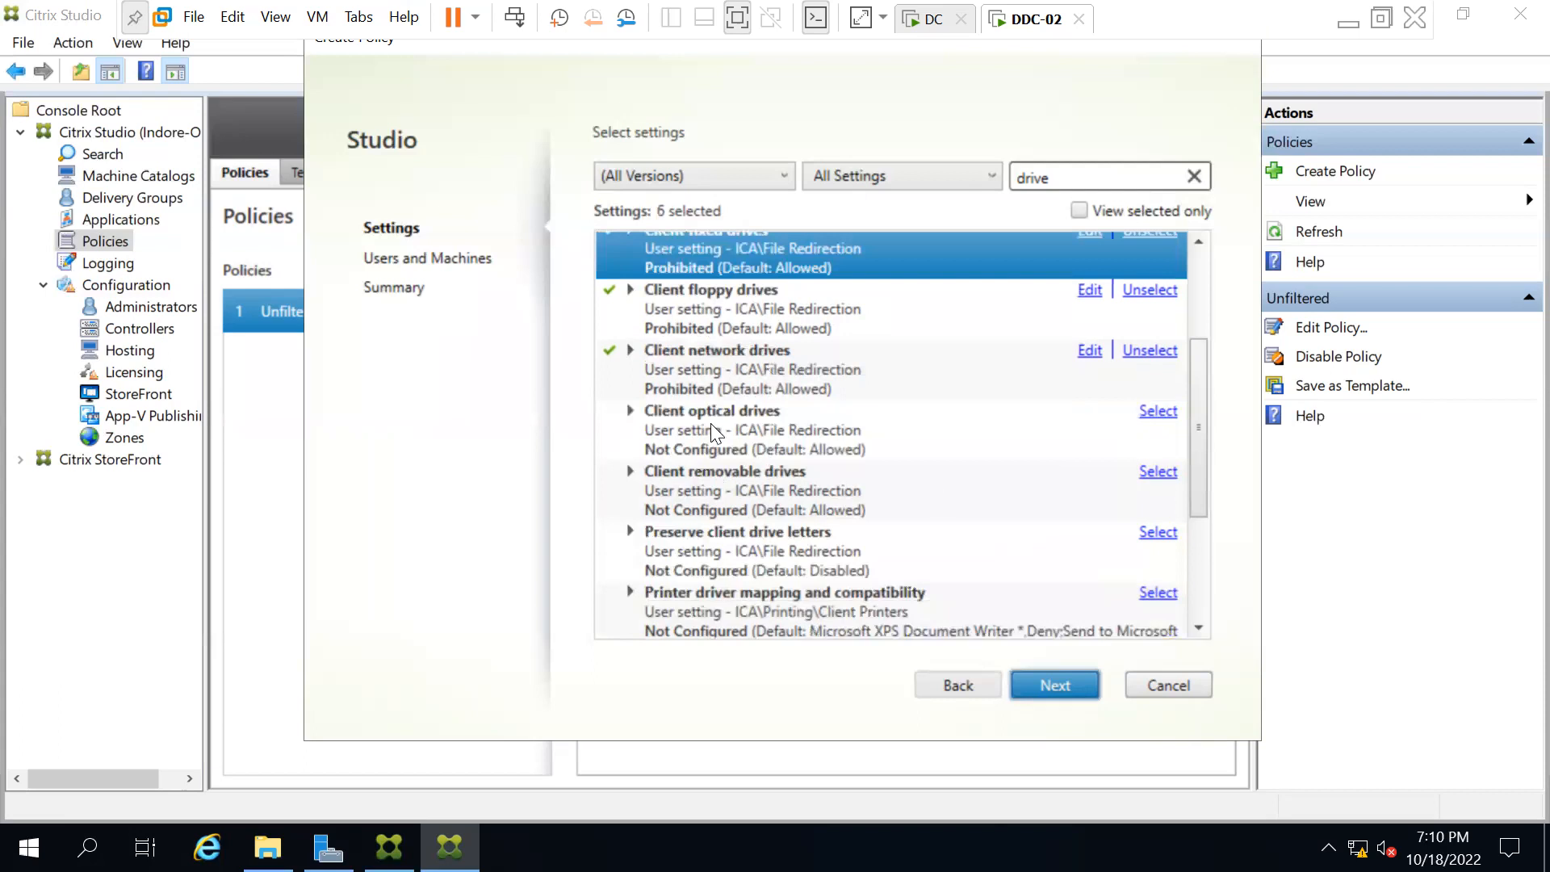
left_click(710, 428)
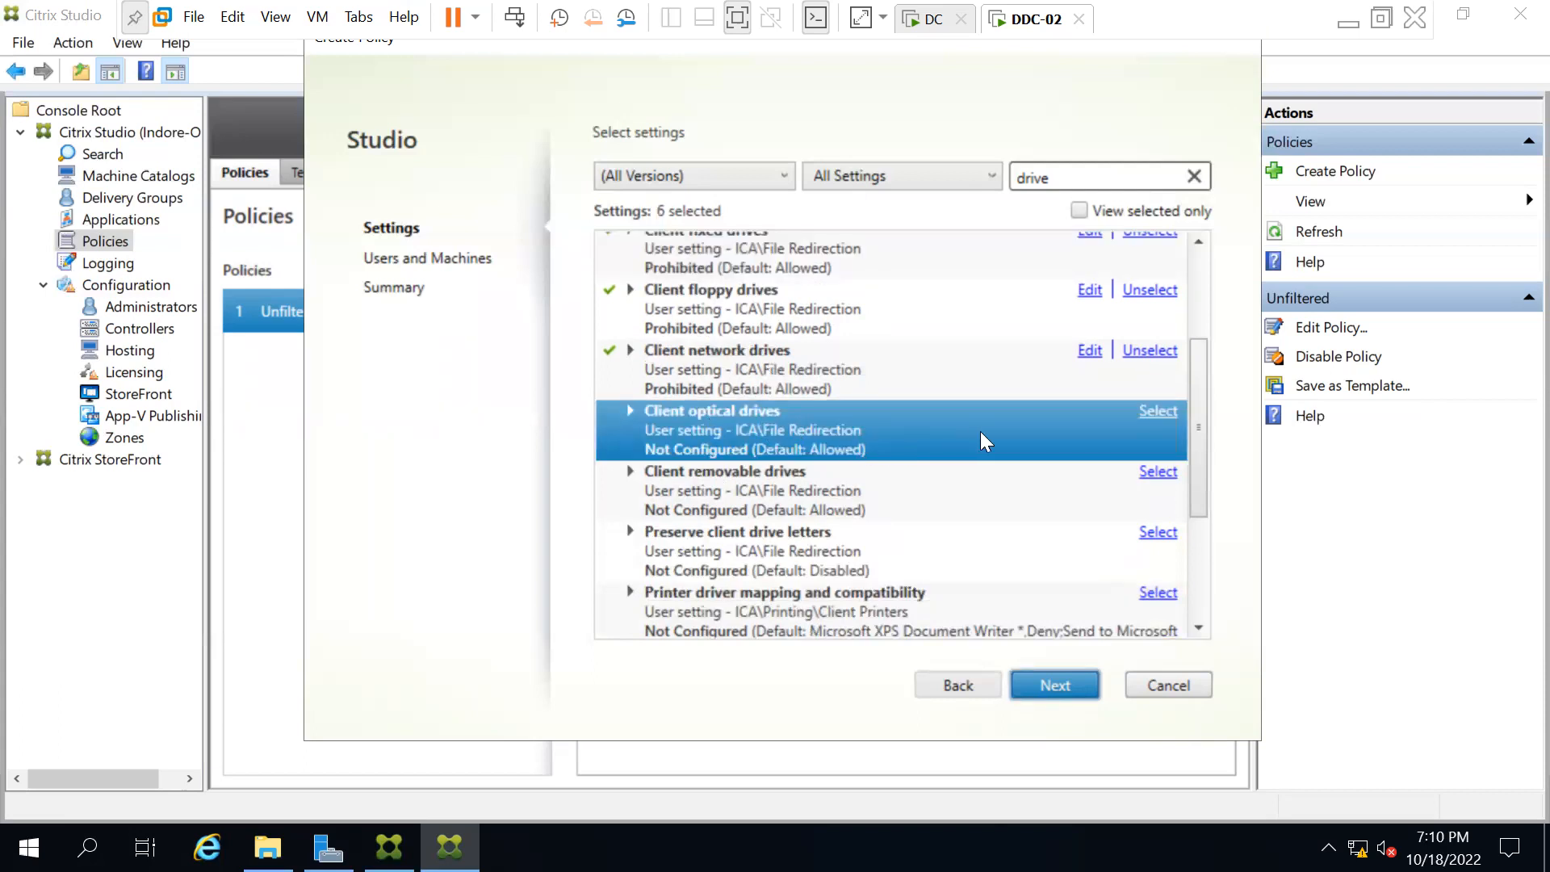
left_click(1160, 411)
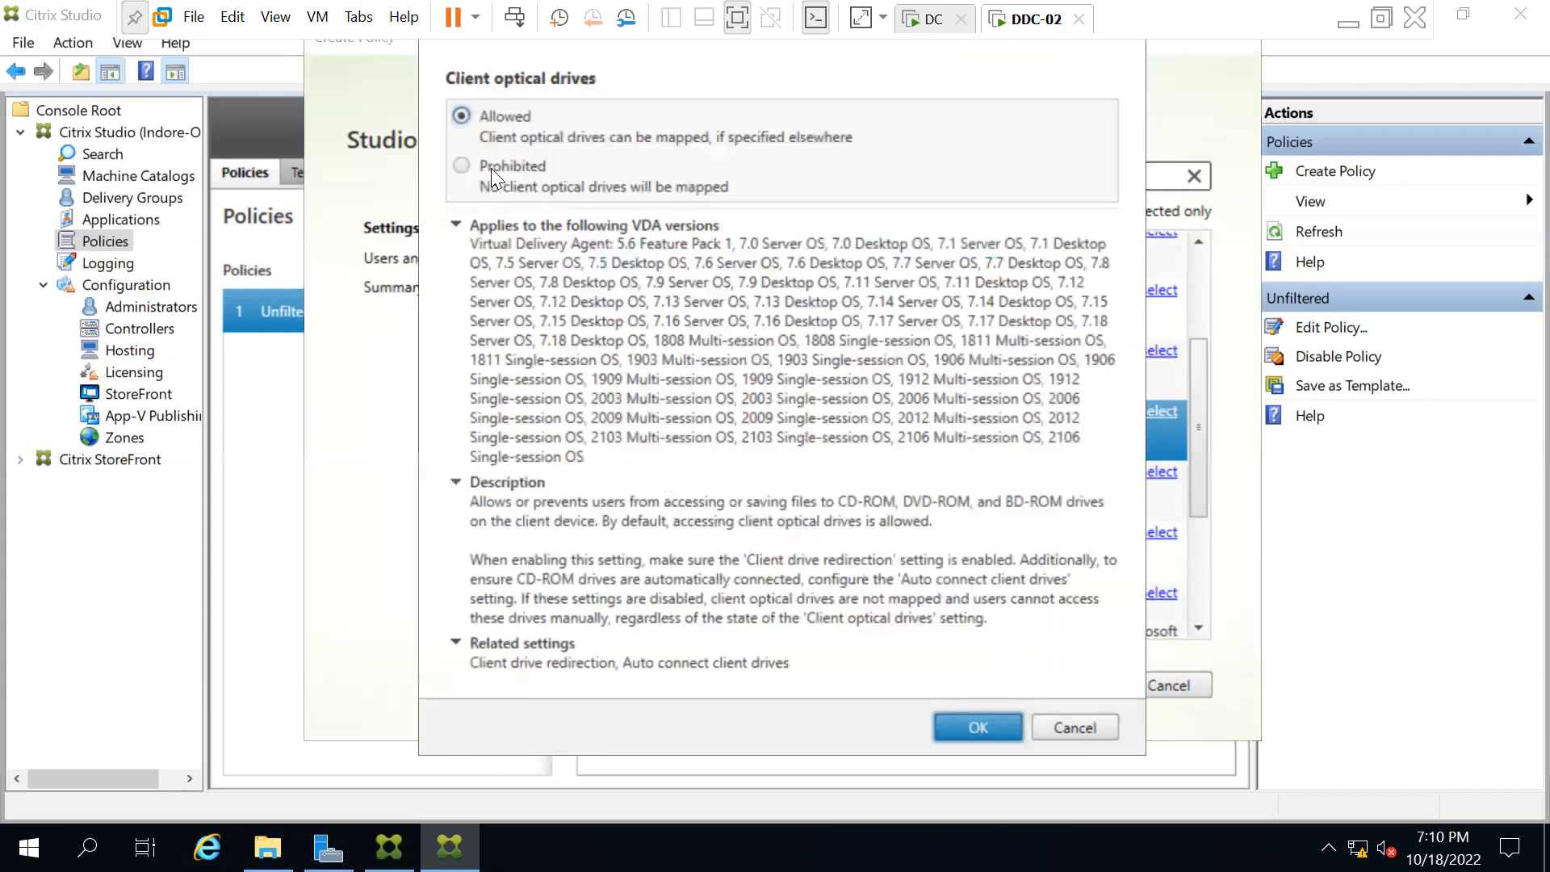
left_click(460, 165)
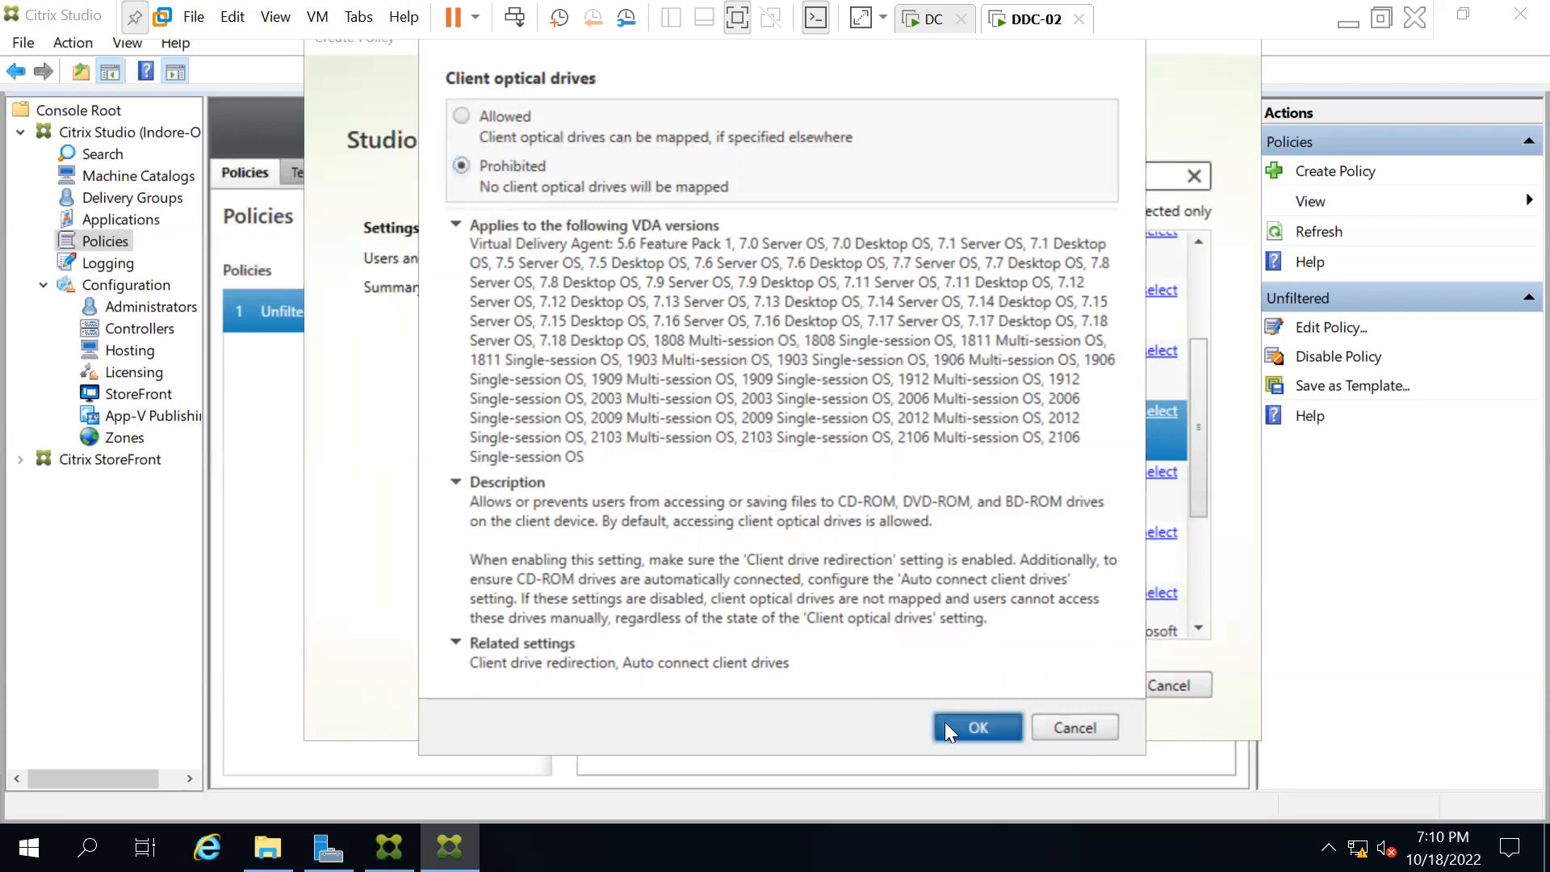
left_click(945, 722)
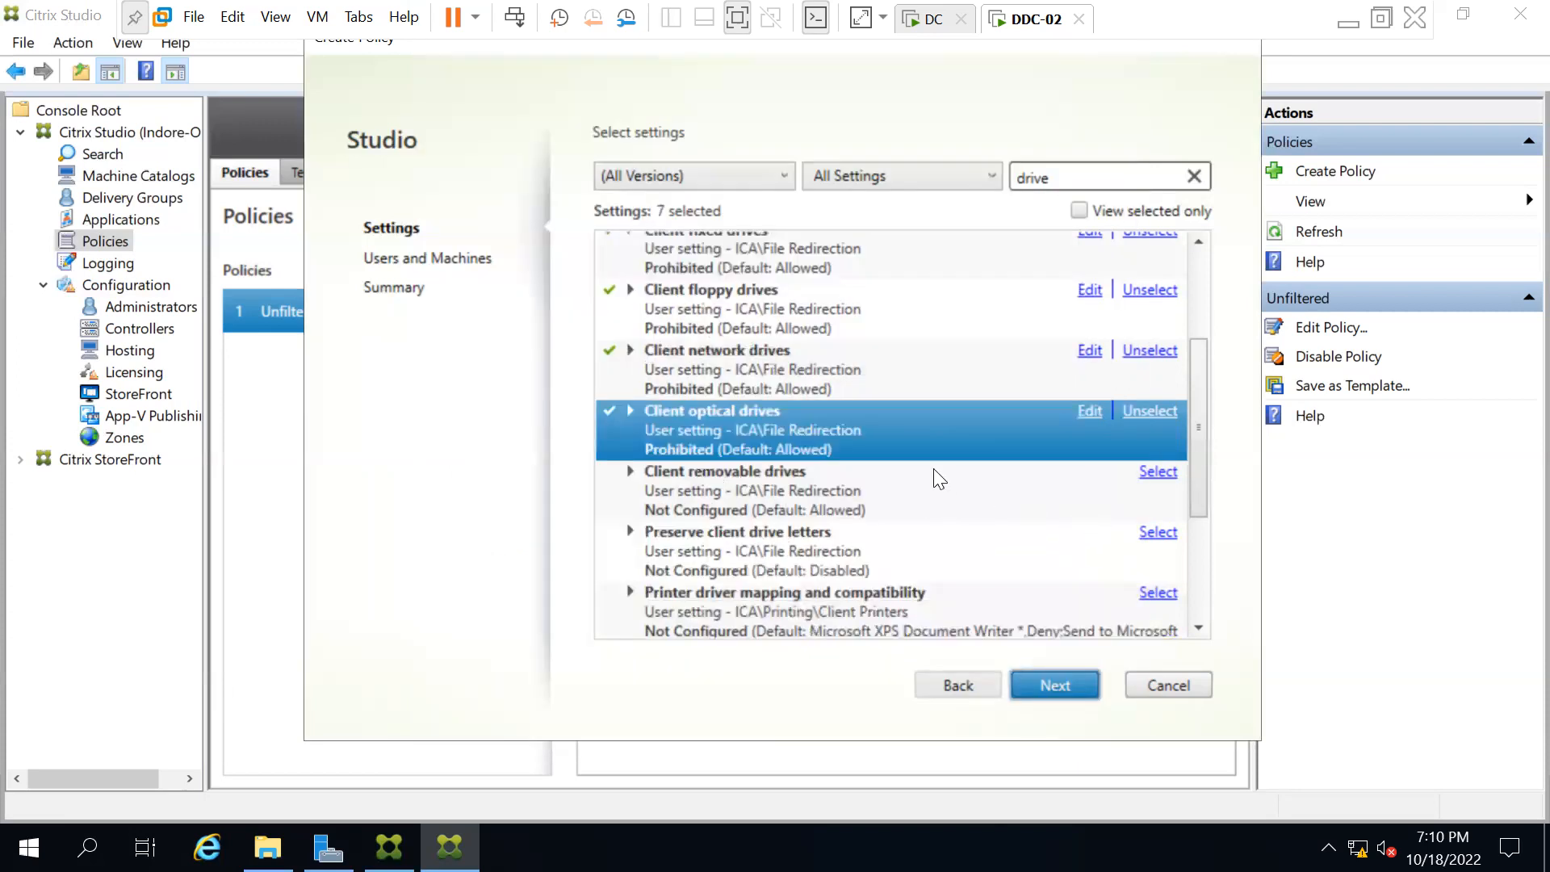
left_click(1157, 474)
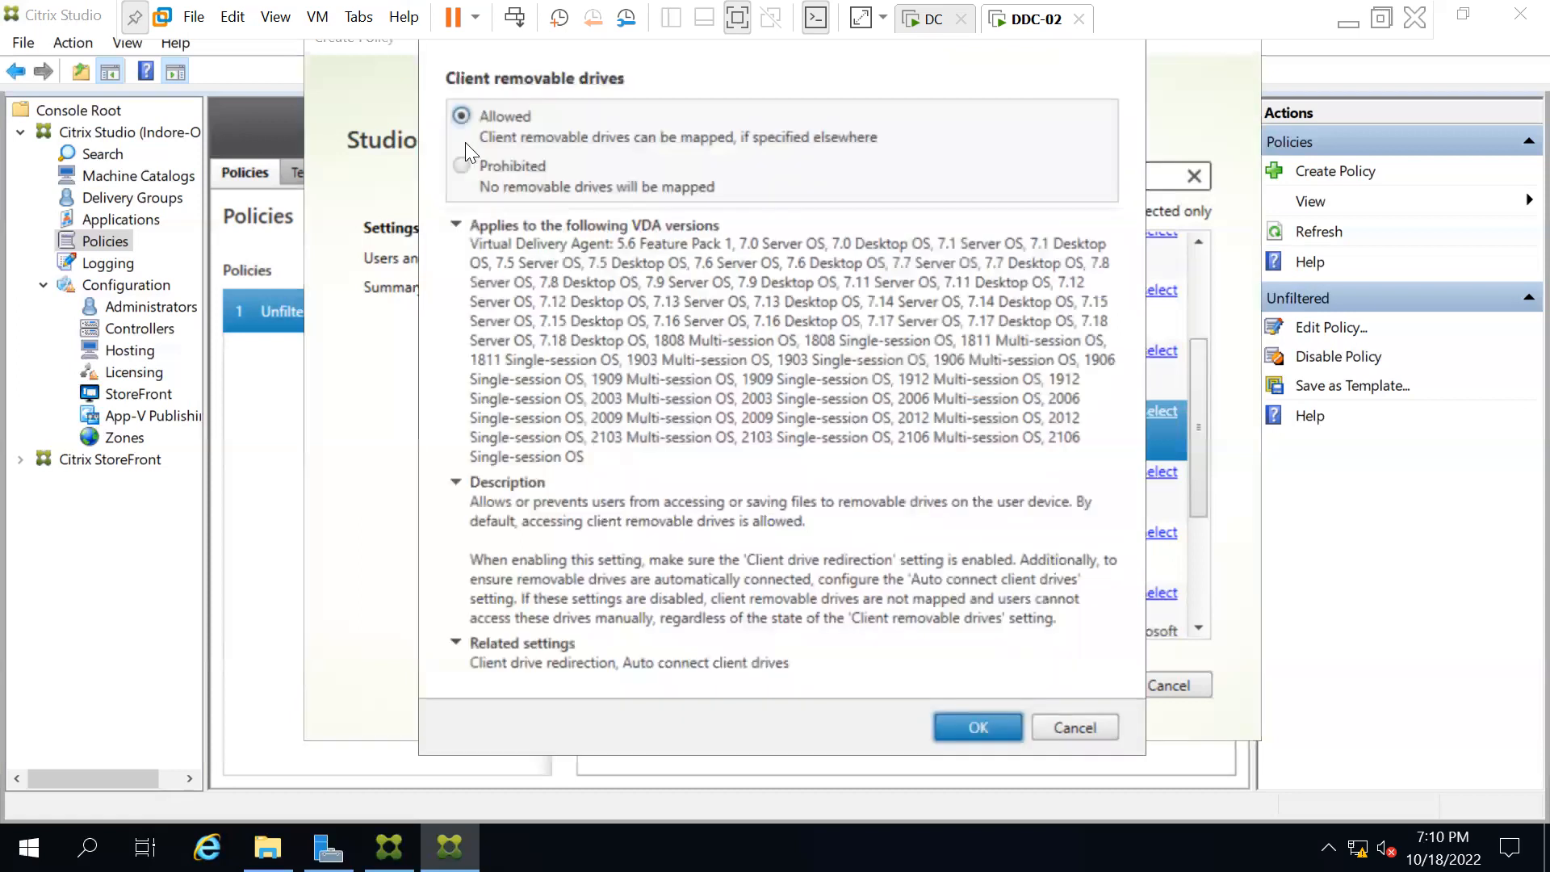
left_click(462, 165)
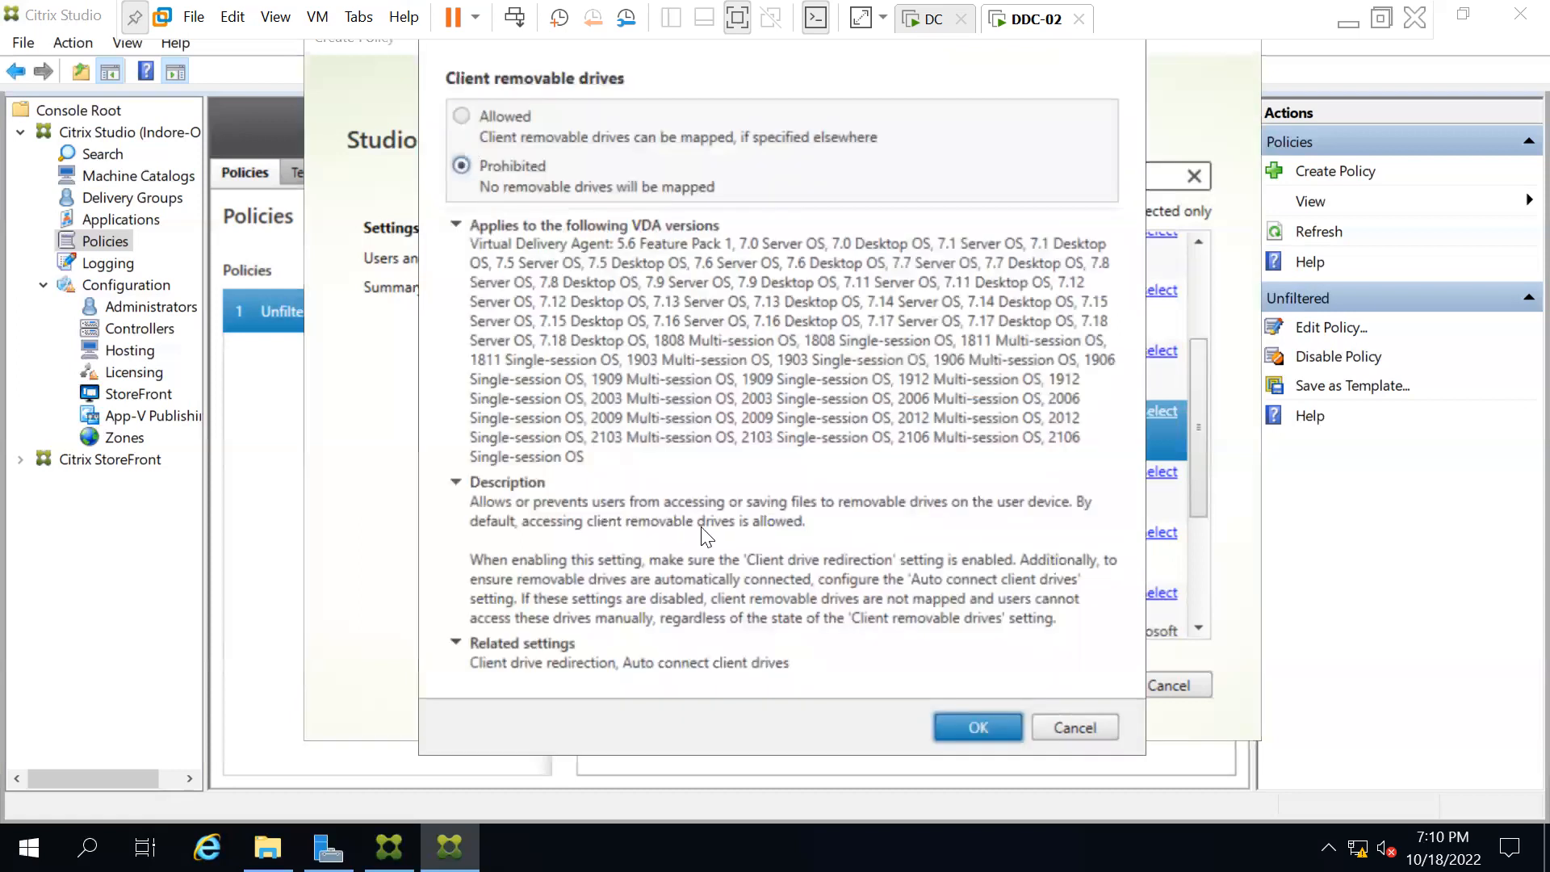
left_click(939, 725)
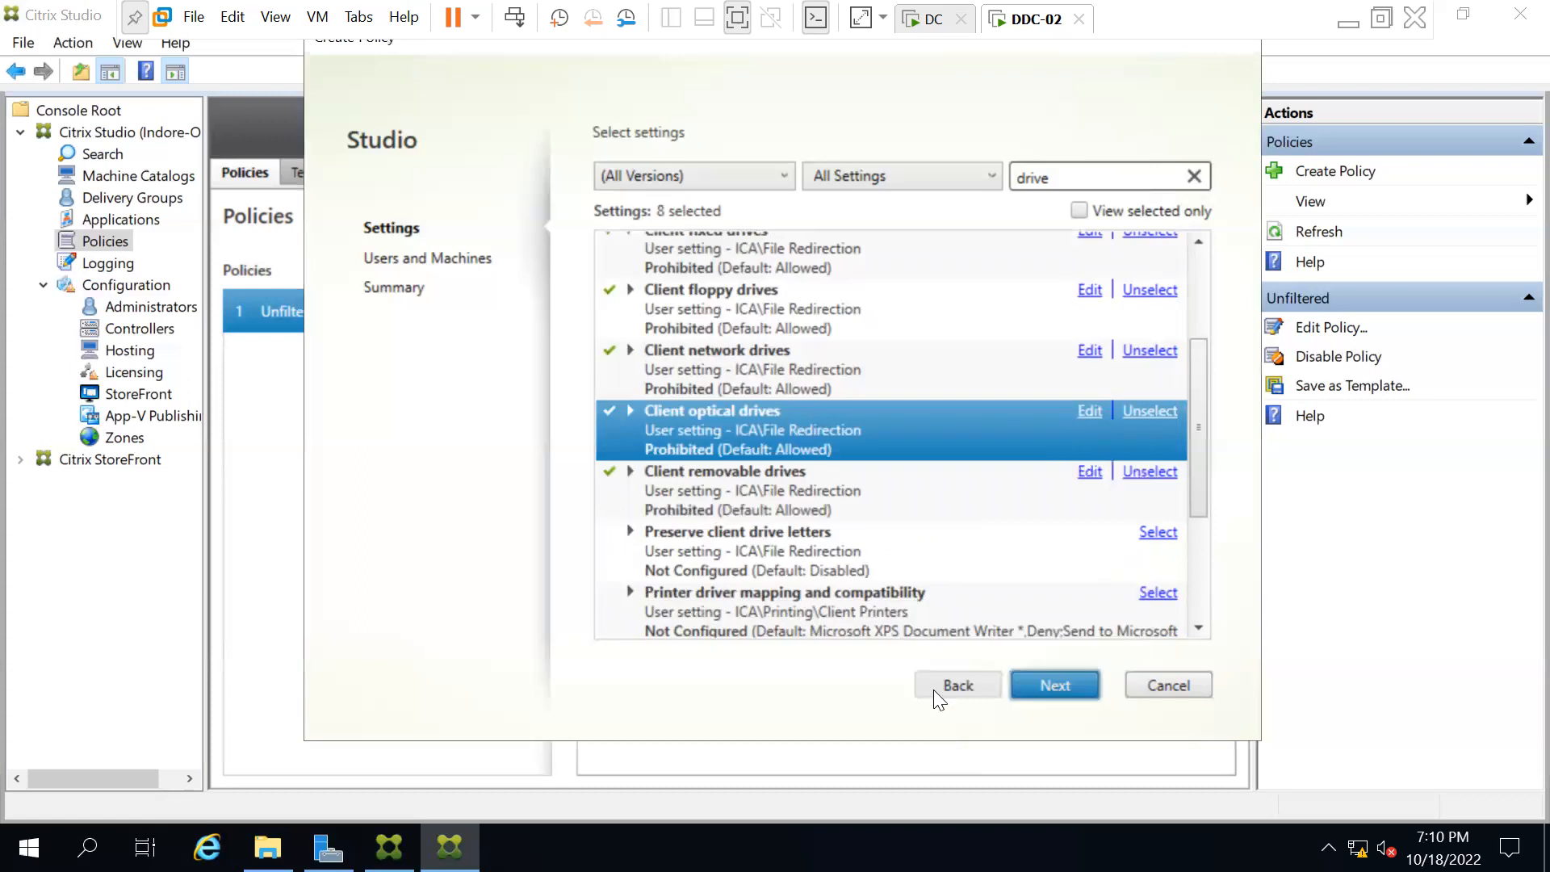
Inspect the Preserve client drive letters setting and cancel without changes.
left_click(726, 549)
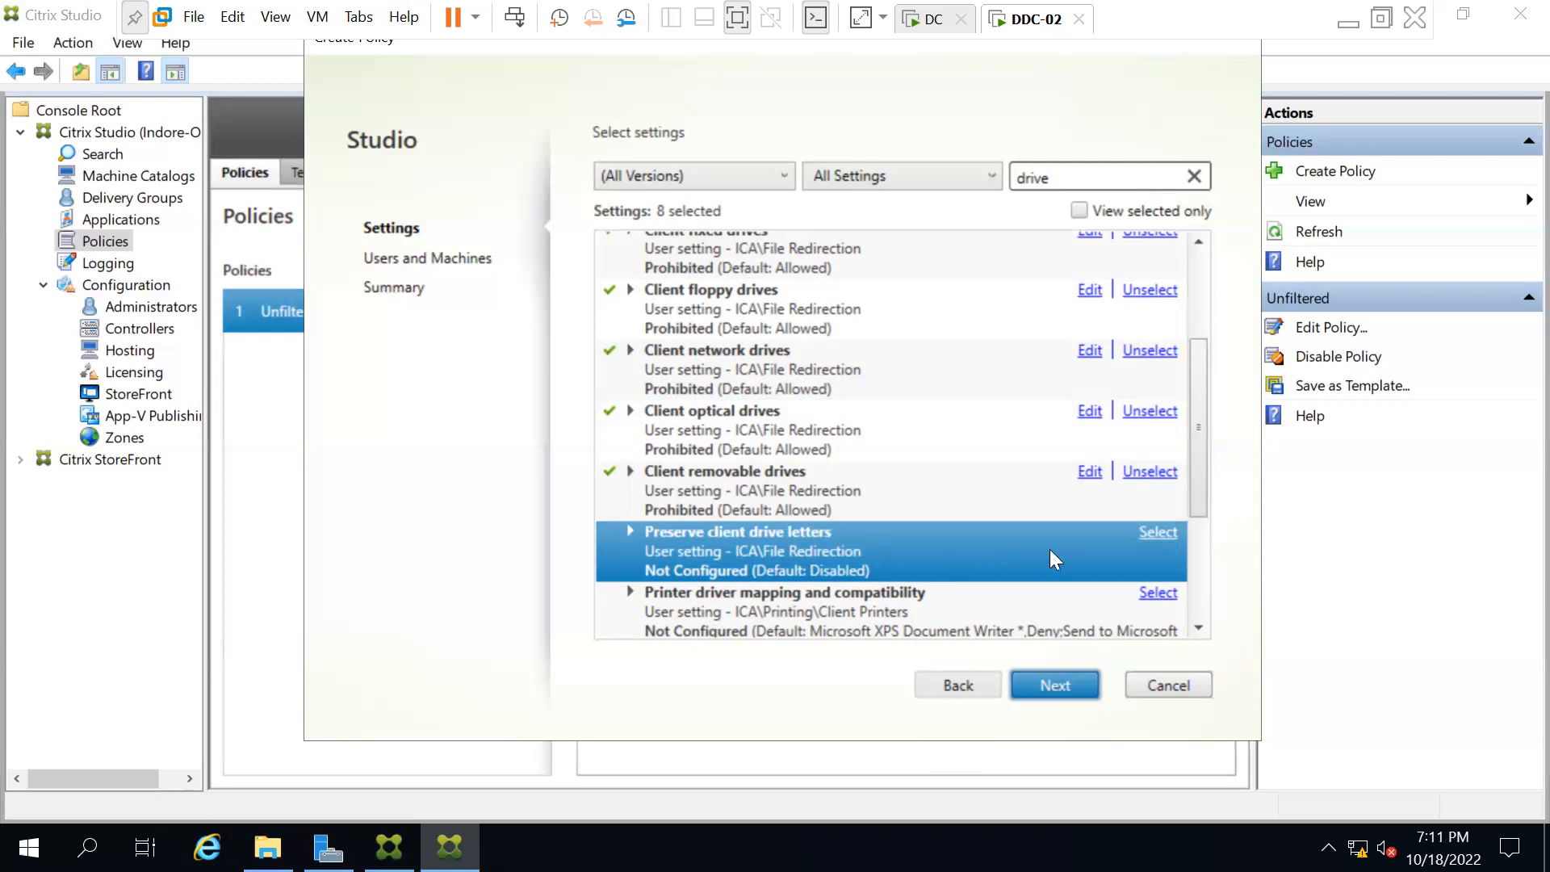
left_click(1155, 532)
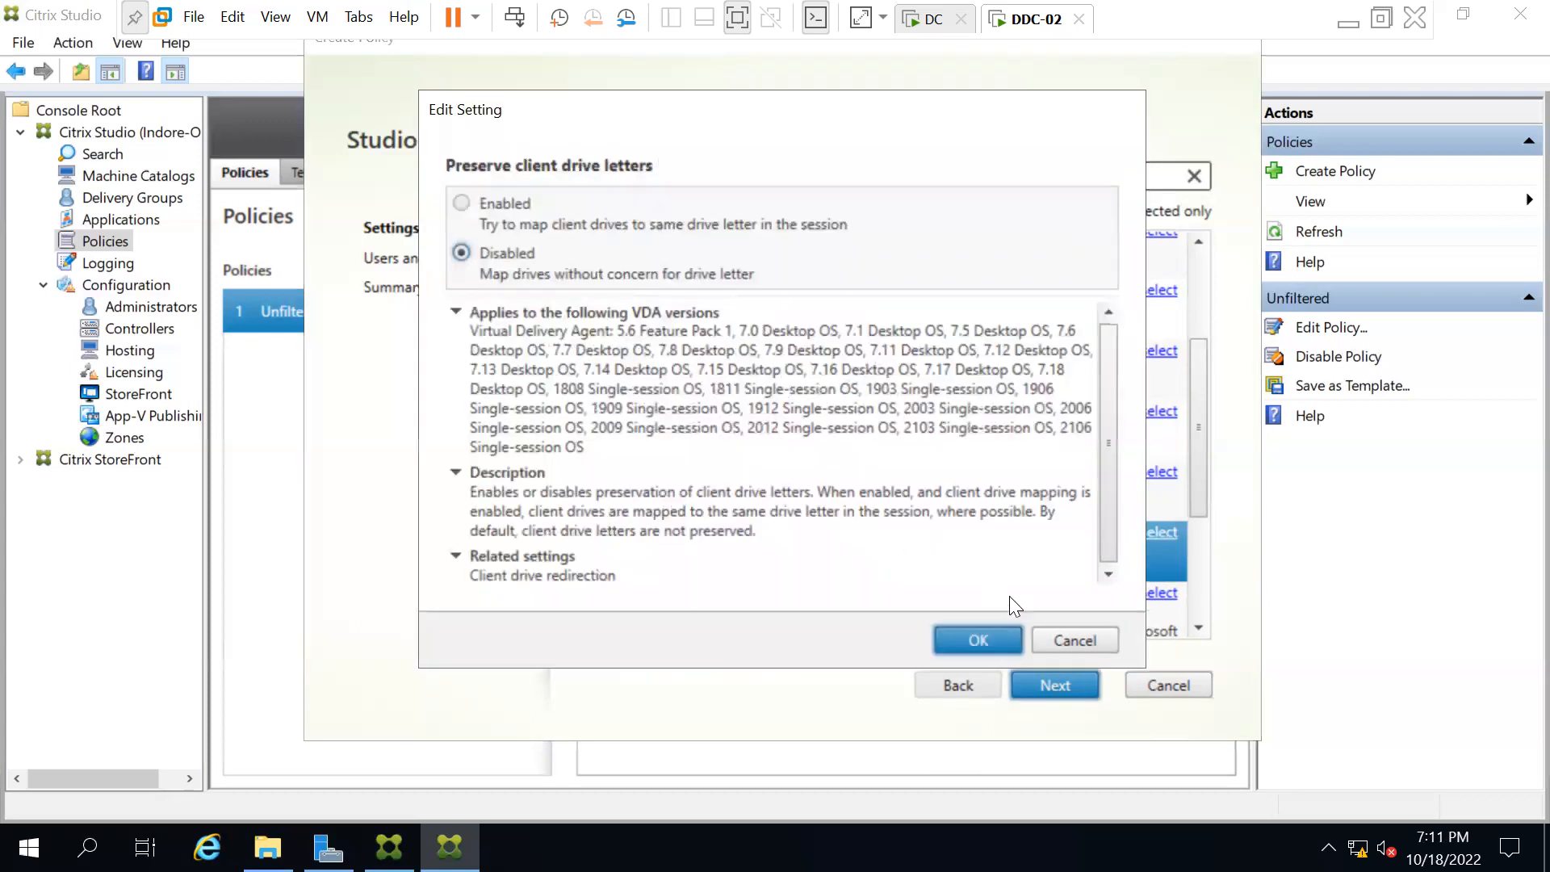
left_click(1077, 650)
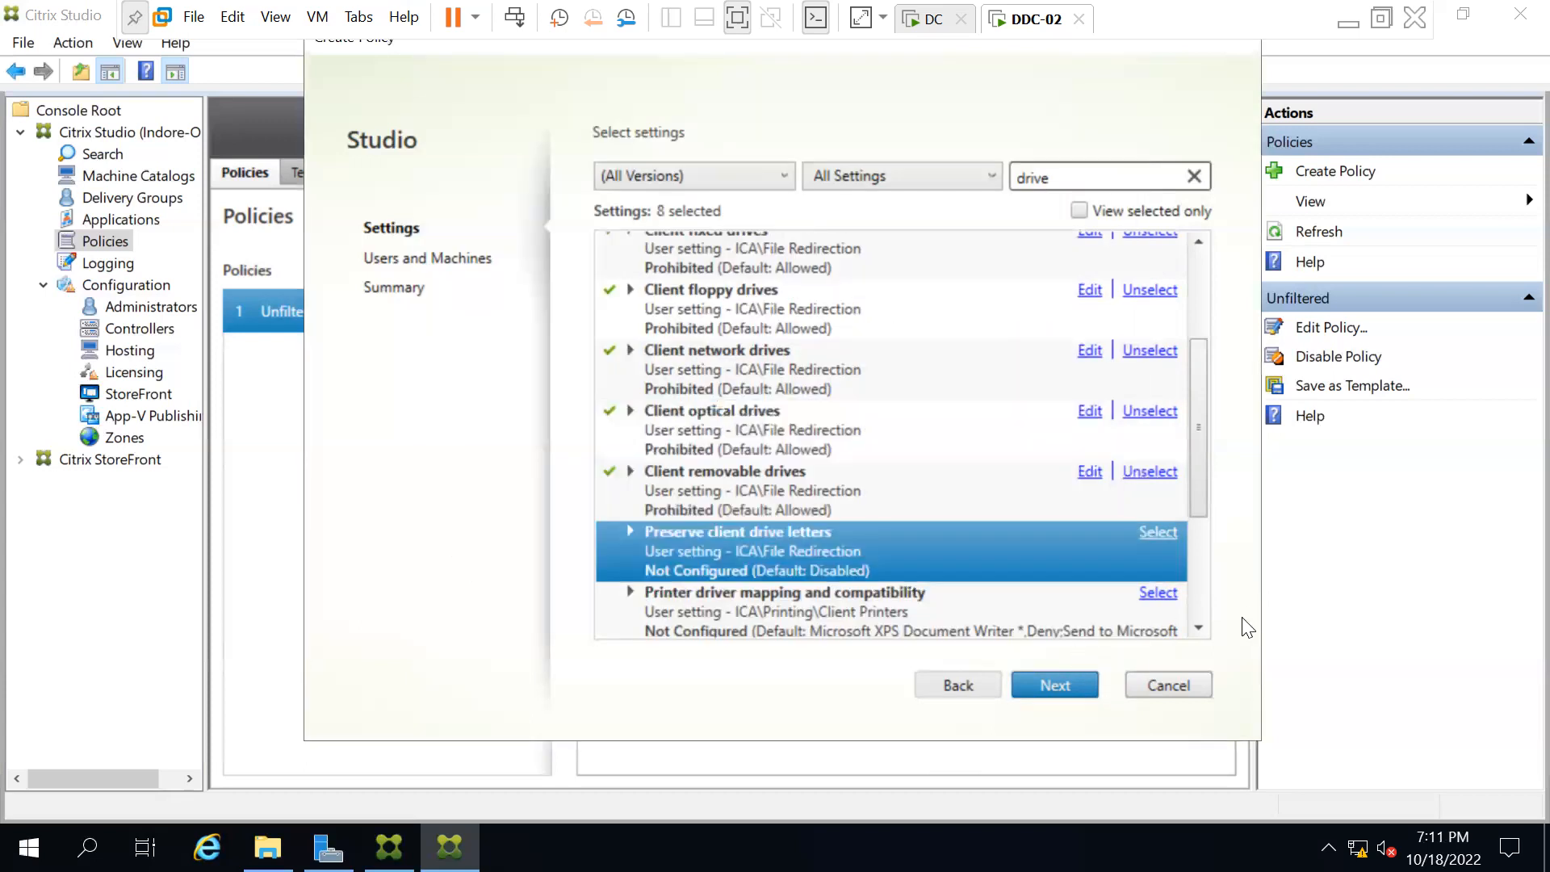
left_click(1198, 627)
left_click_drag(1197, 625, 1197, 625)
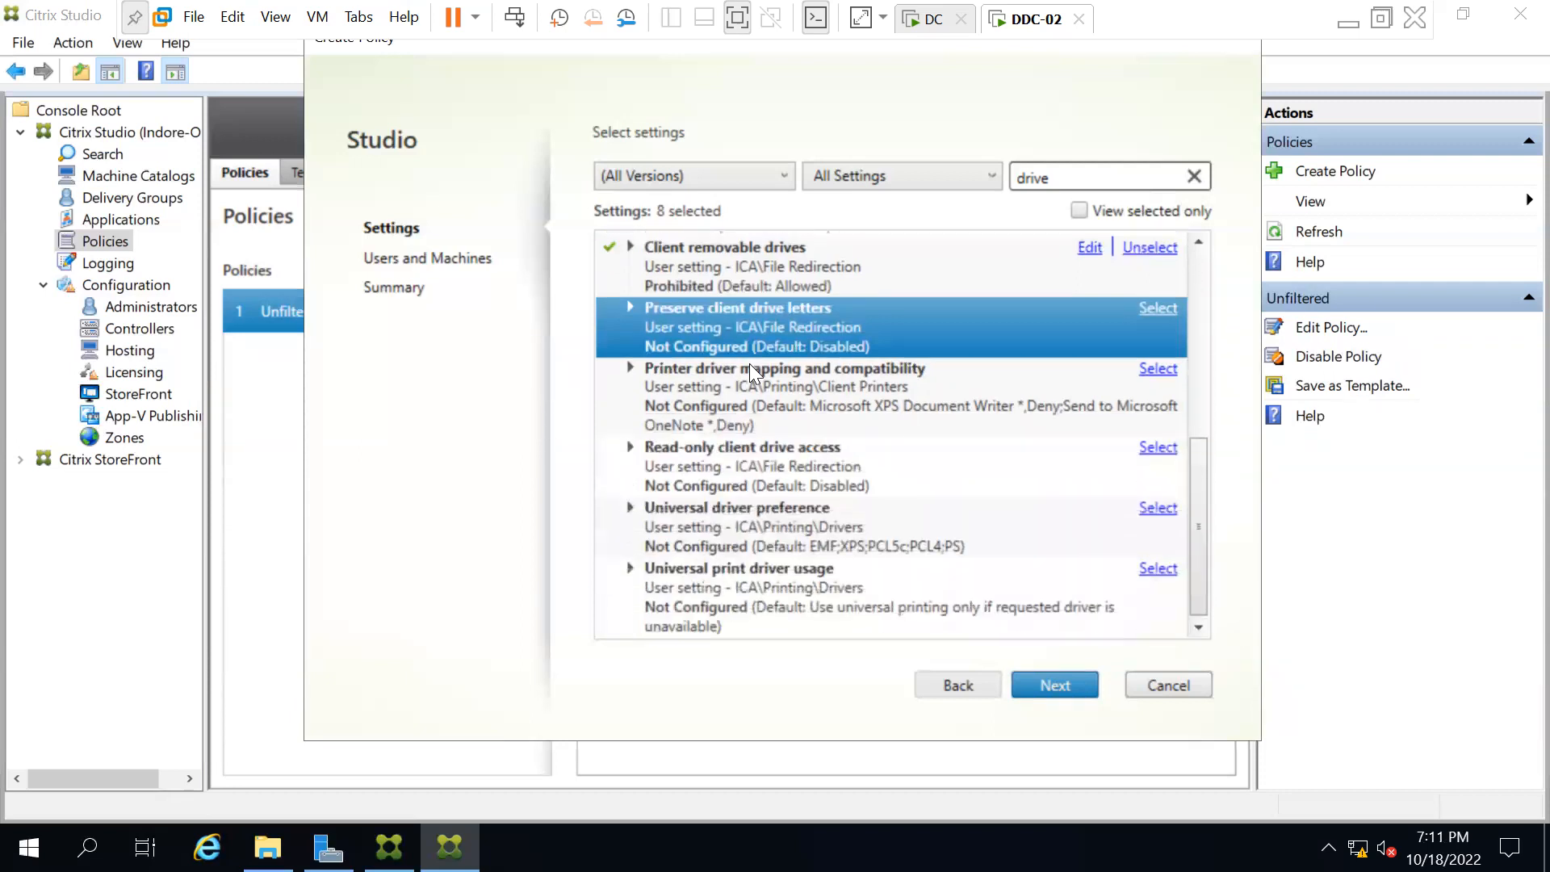
left_click(730, 370)
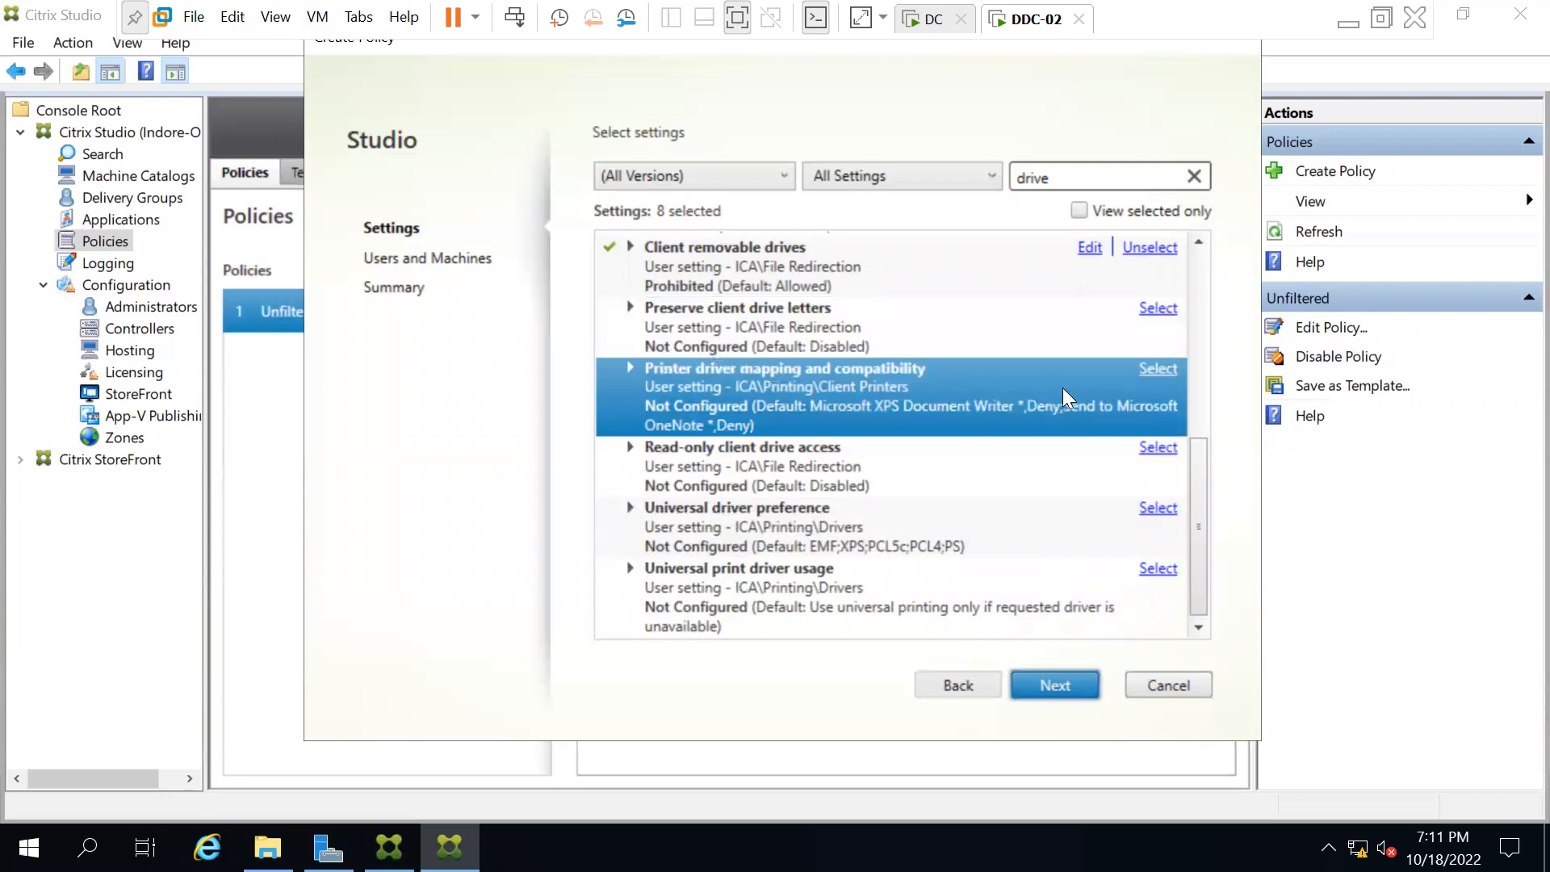
left_click(1158, 373)
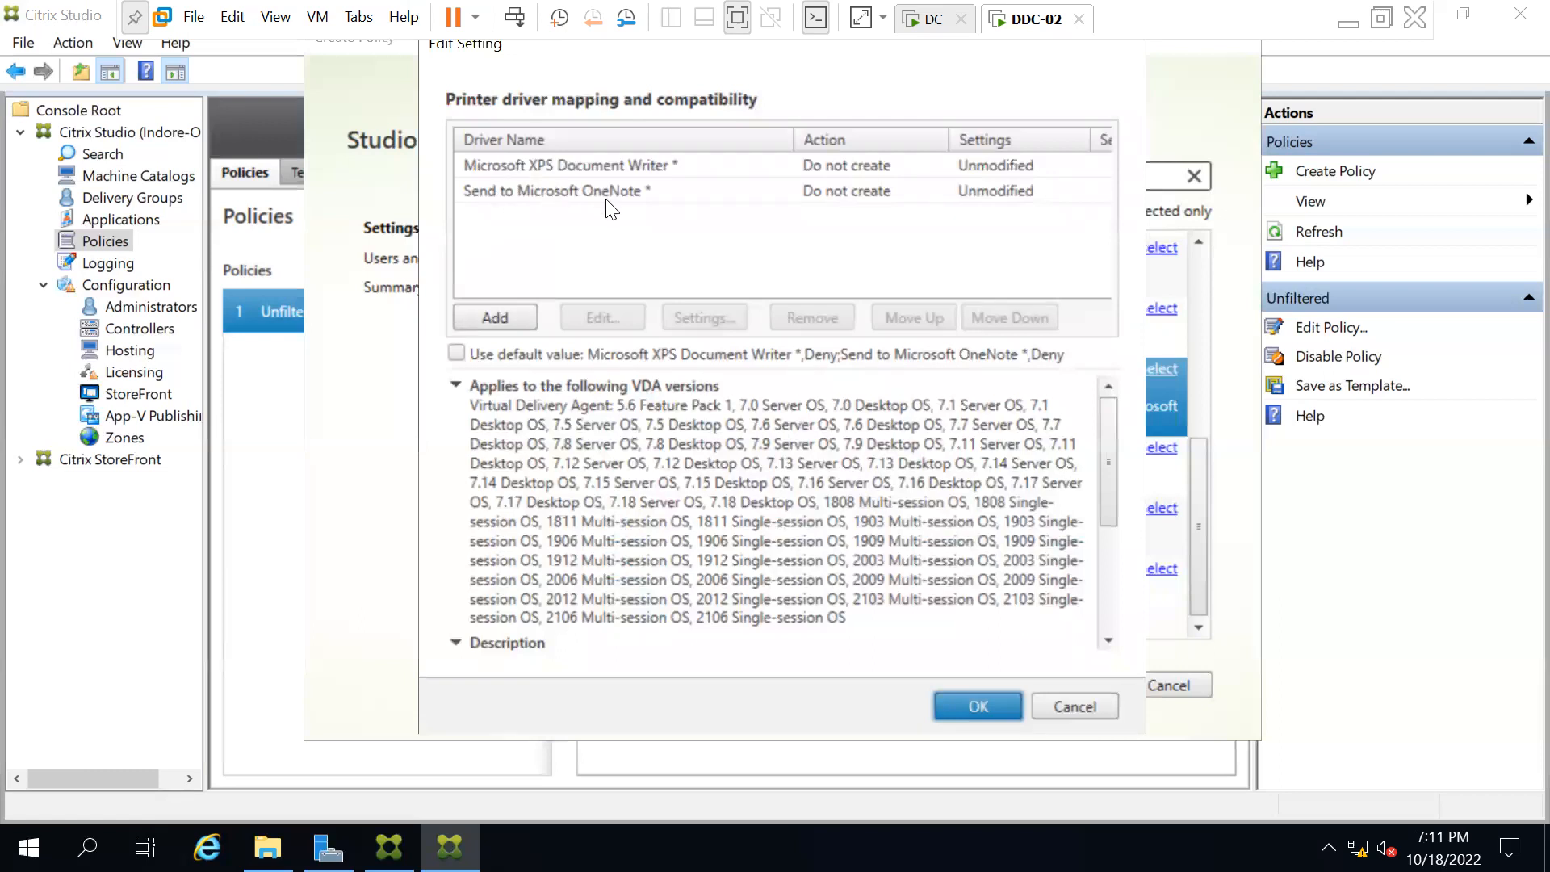
left_click(1061, 700)
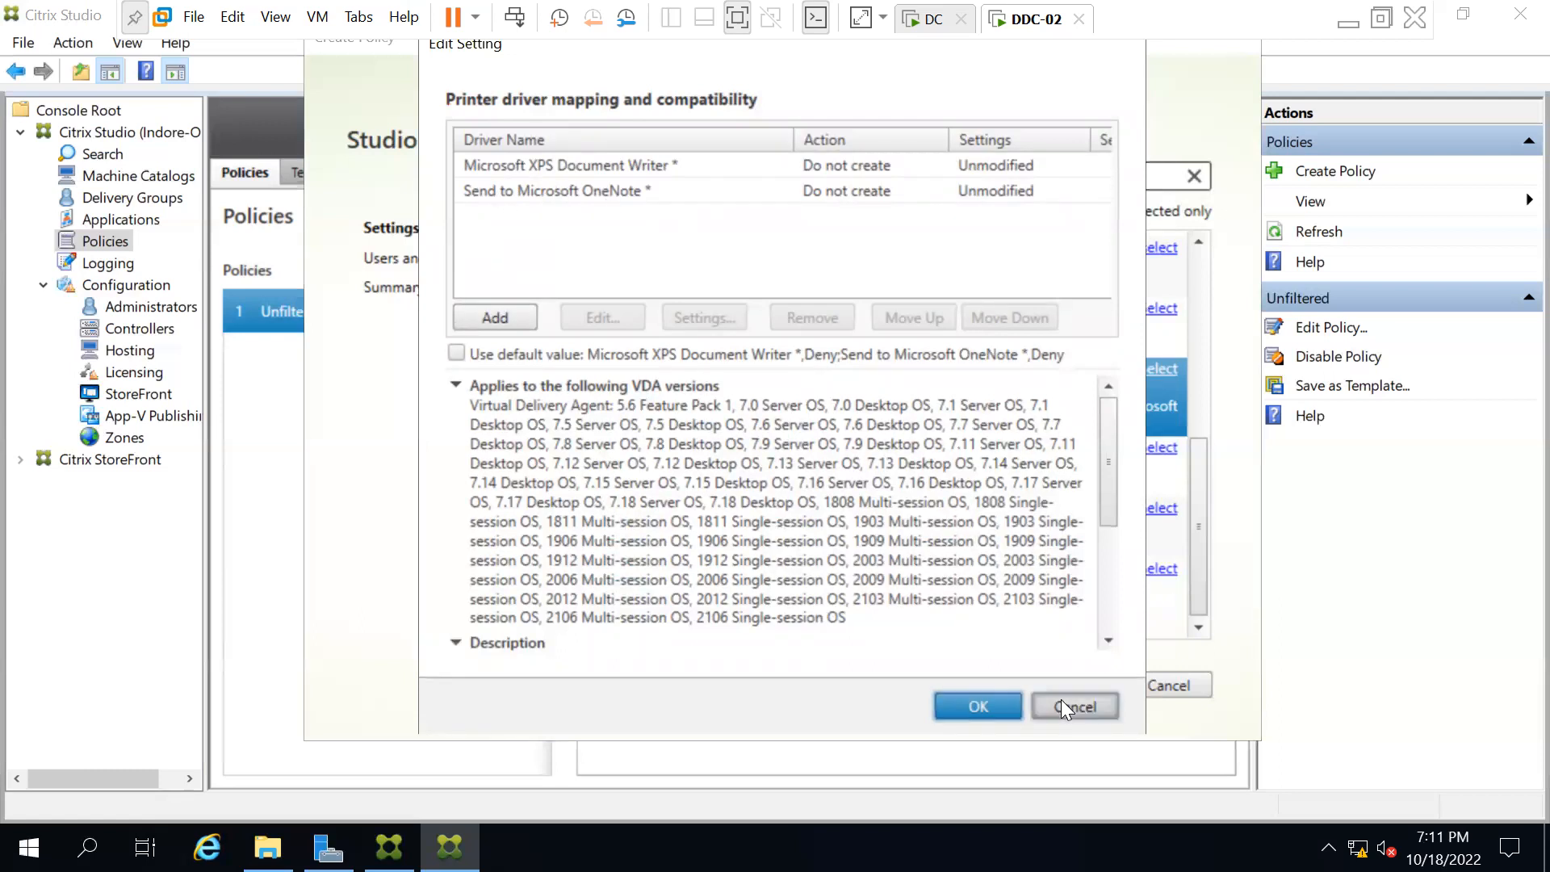
left_click(1159, 449)
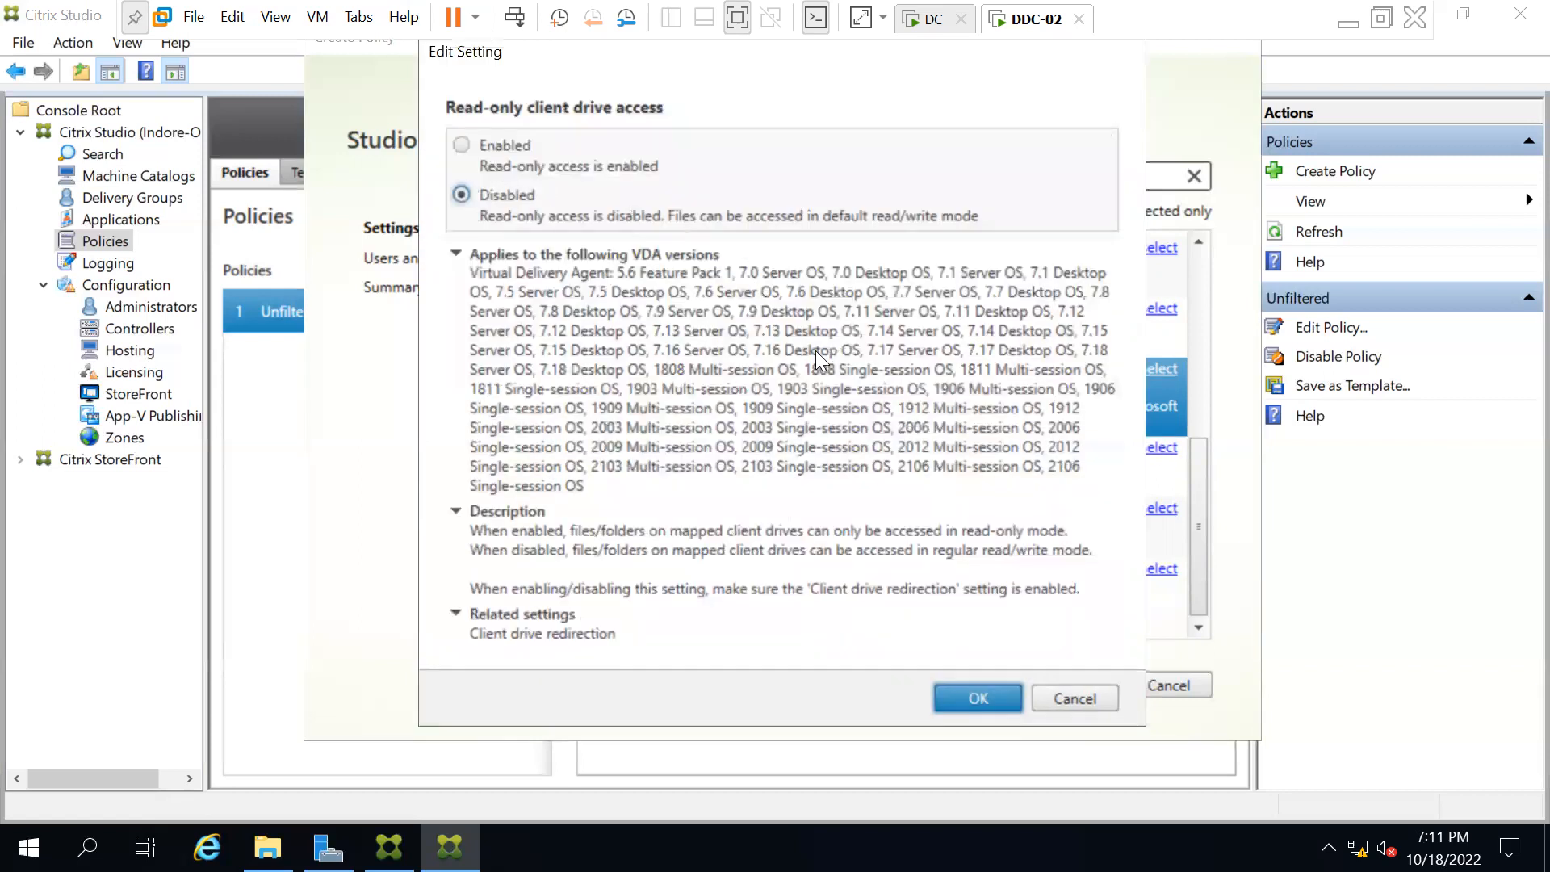
left_click(1070, 697)
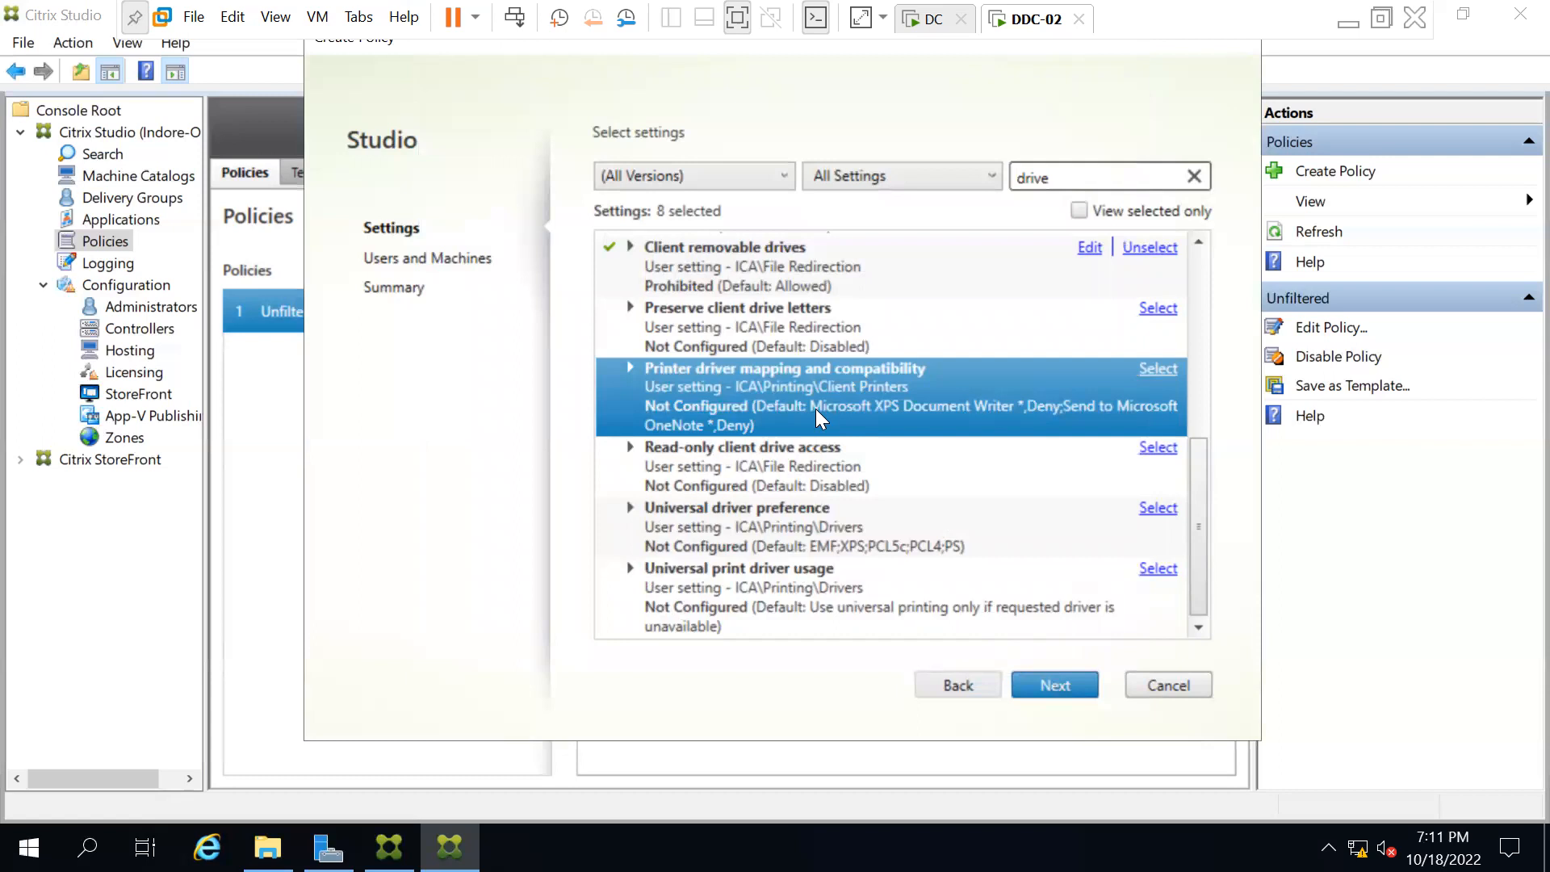
scroll(816, 408, "up", 5)
scroll(815, 409, "up", 1)
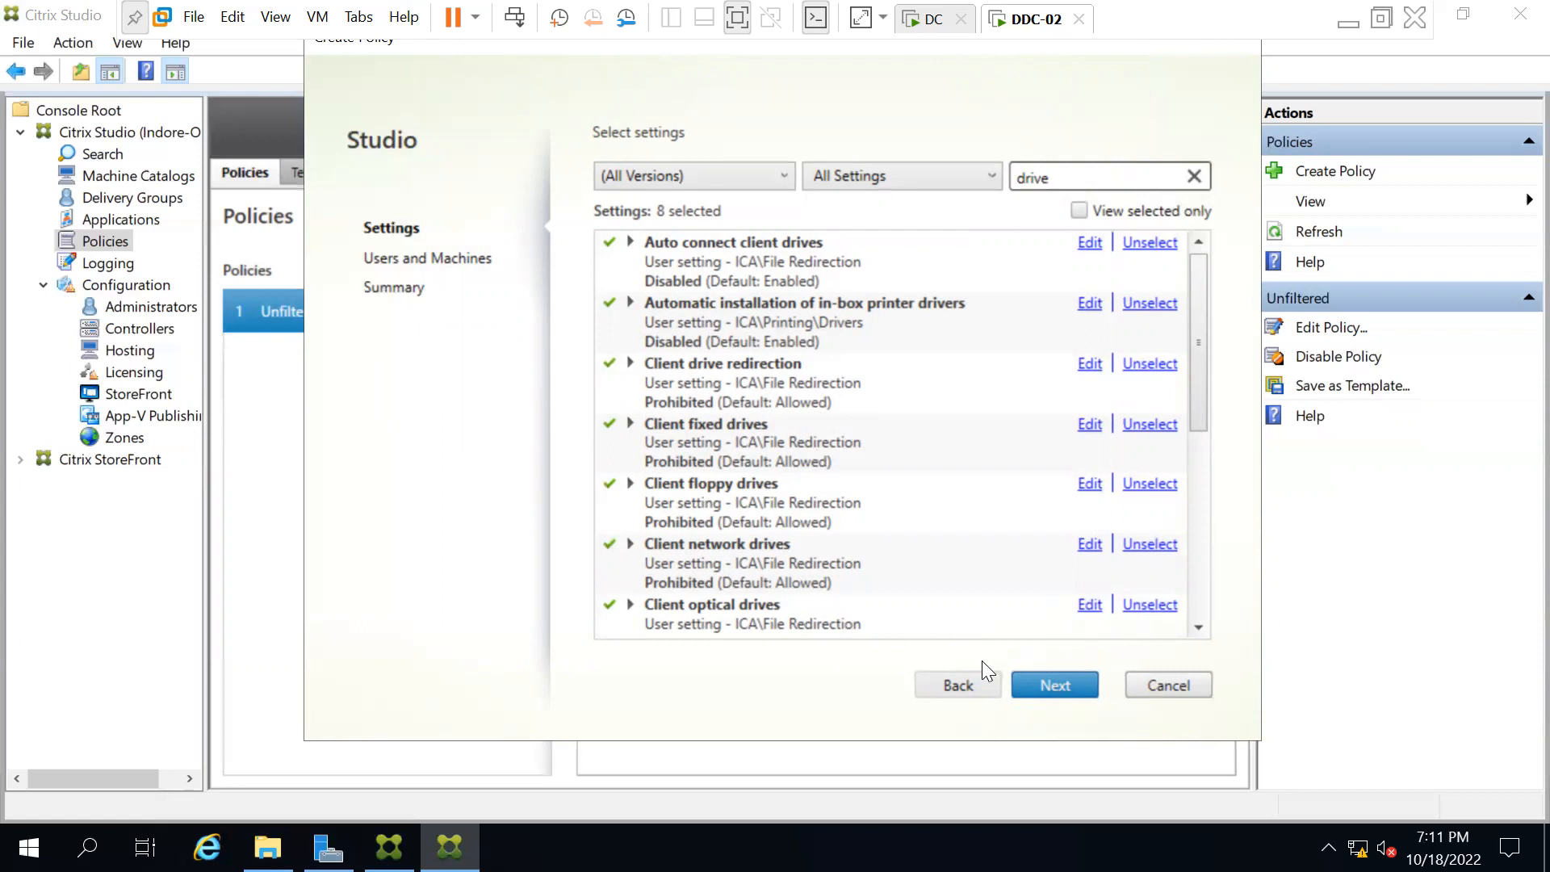
Assign the policy to all objects in the site and advance to the Summary page.
left_click(1040, 687)
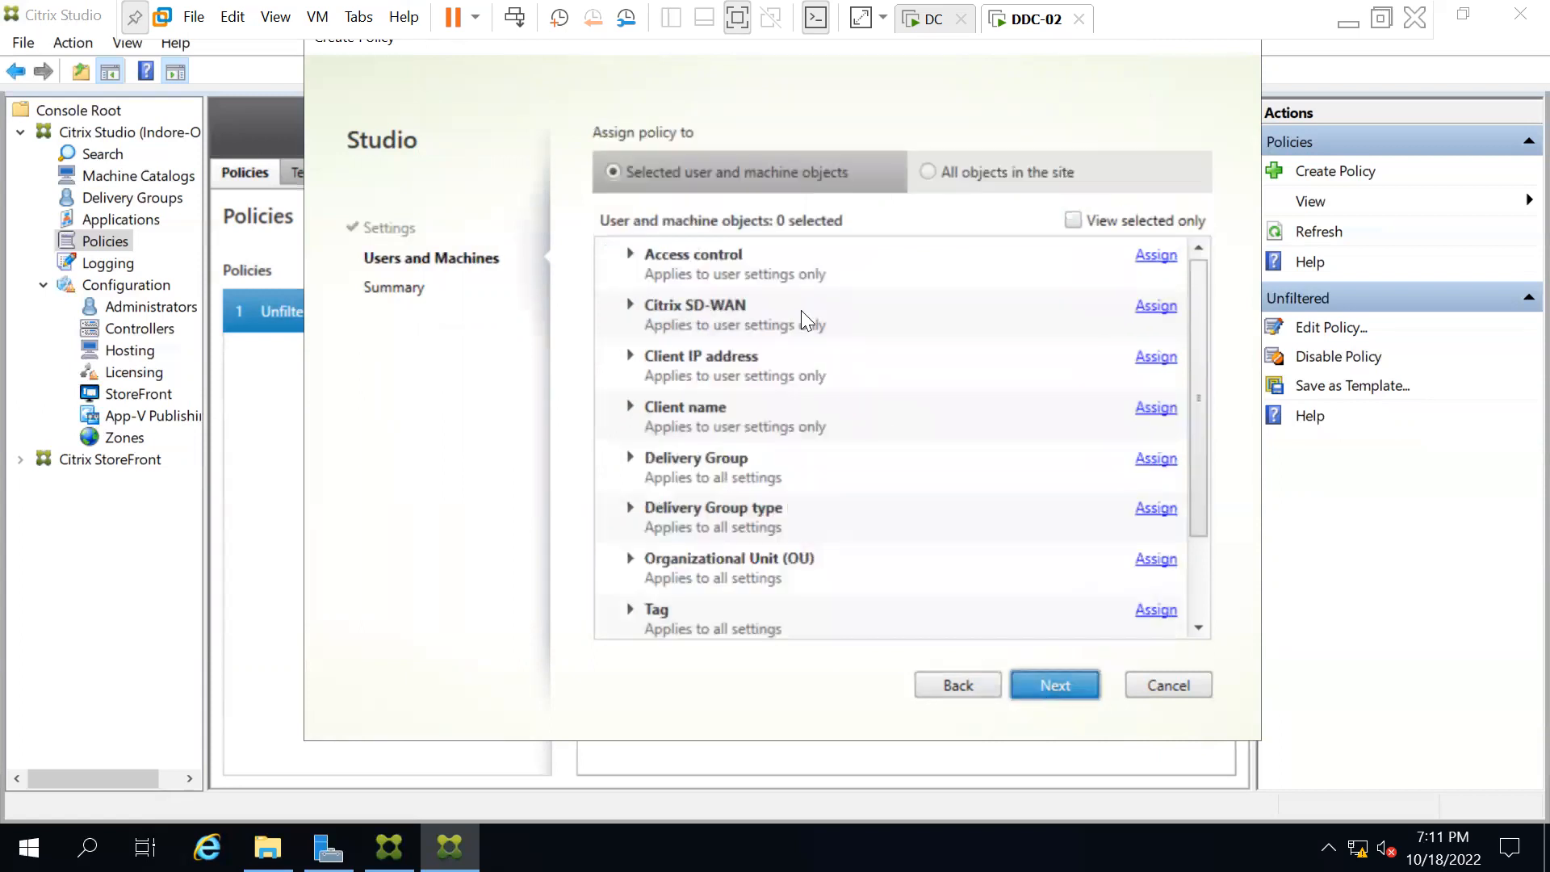
left_click(928, 171)
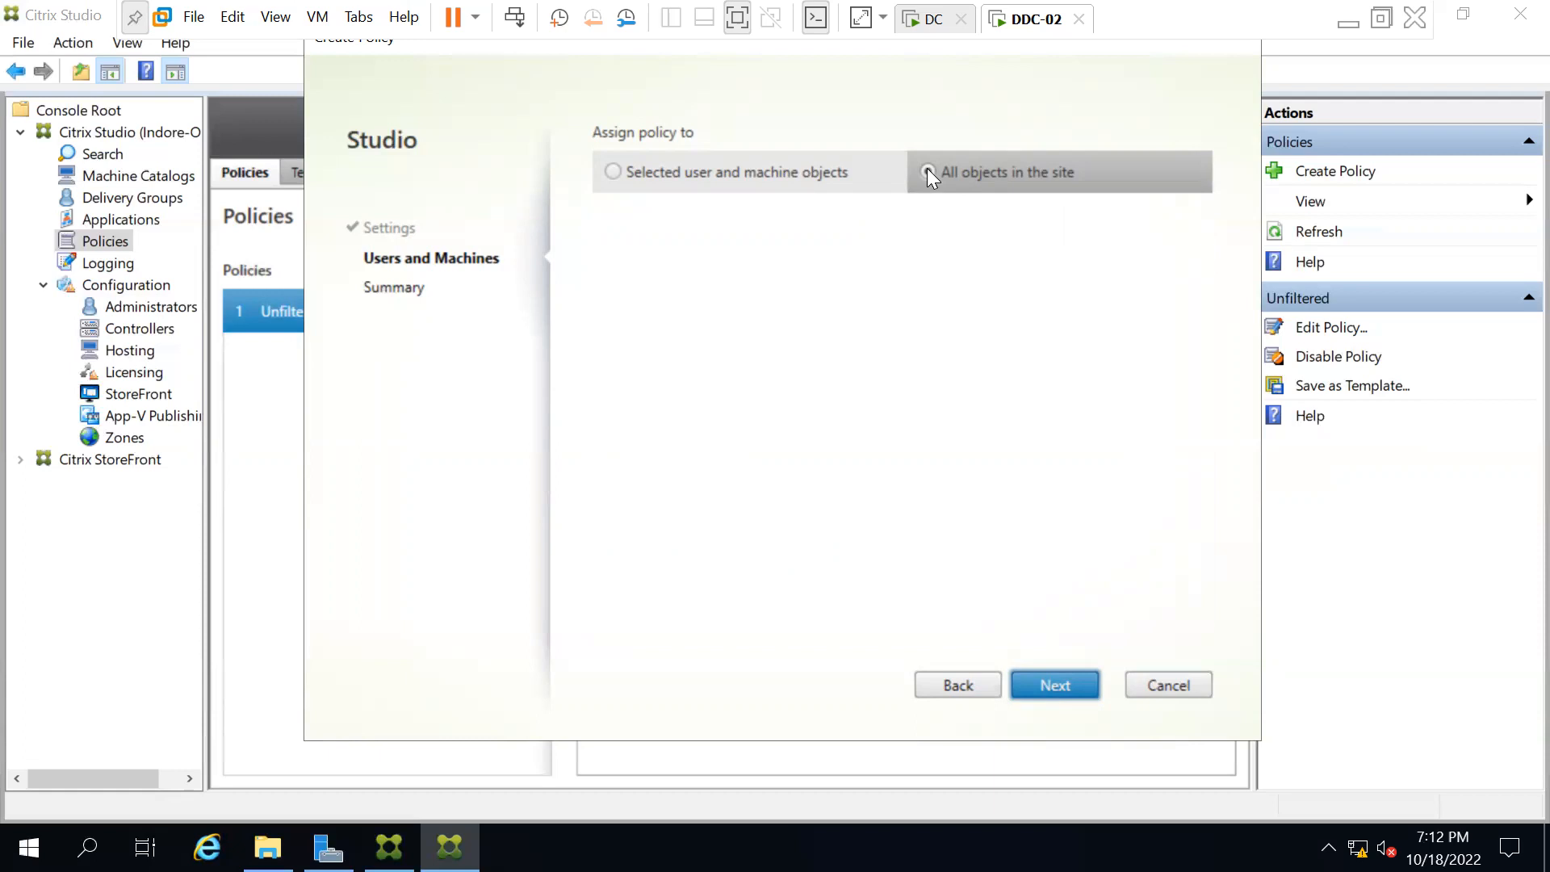
left_click(1055, 685)
left_click(795, 218)
Replace Policy0 with 'Drive restreicted on VM', enable the policy, and finish the wizard.
double_click(796, 218)
key("BackSpace")
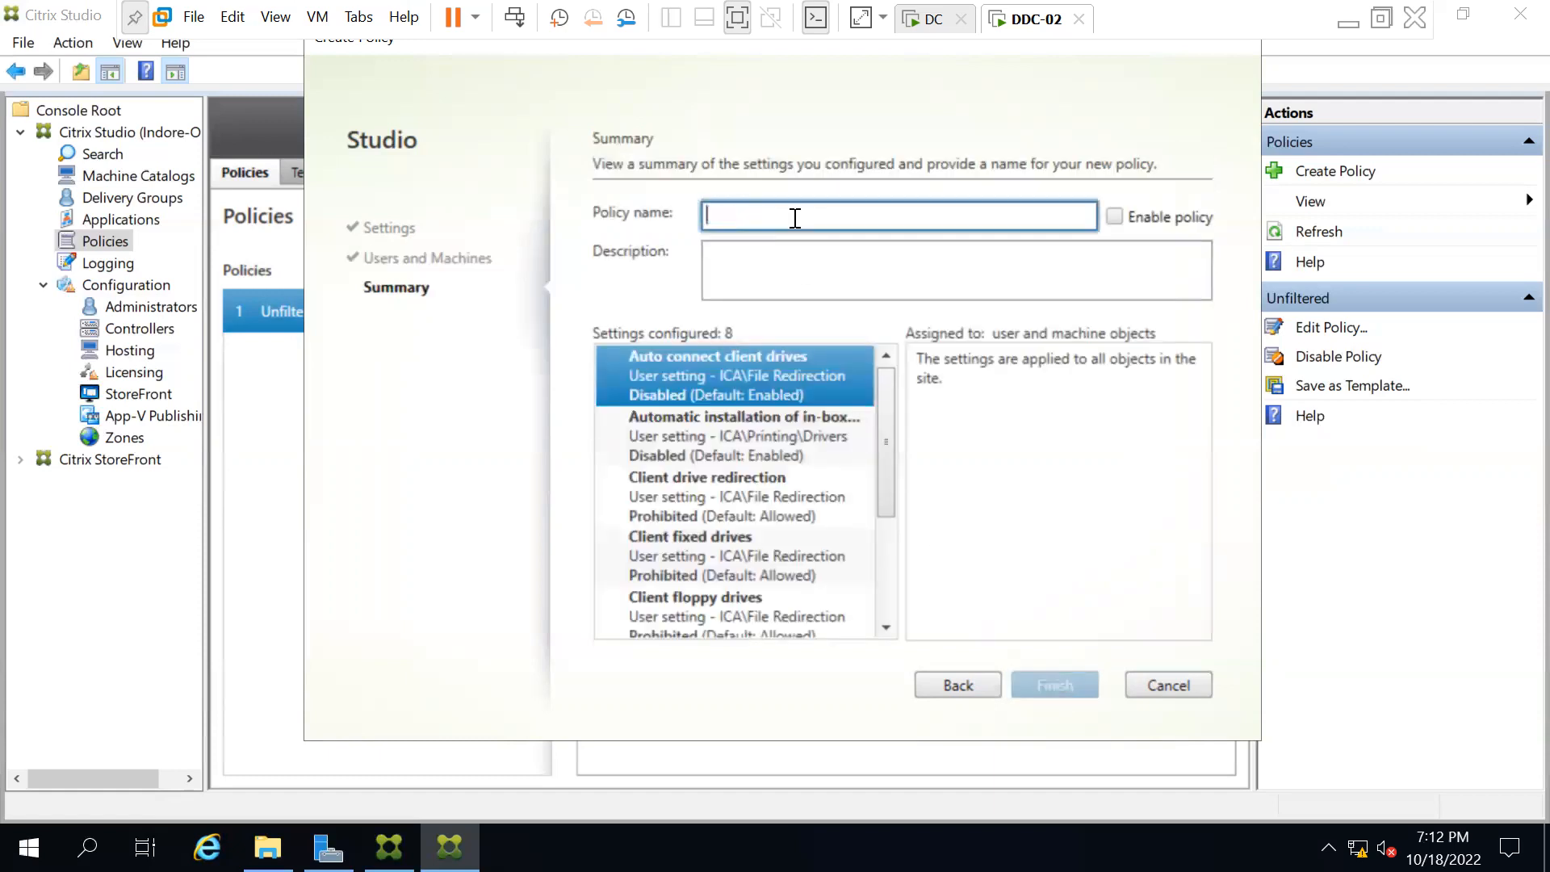
type("Drive ")
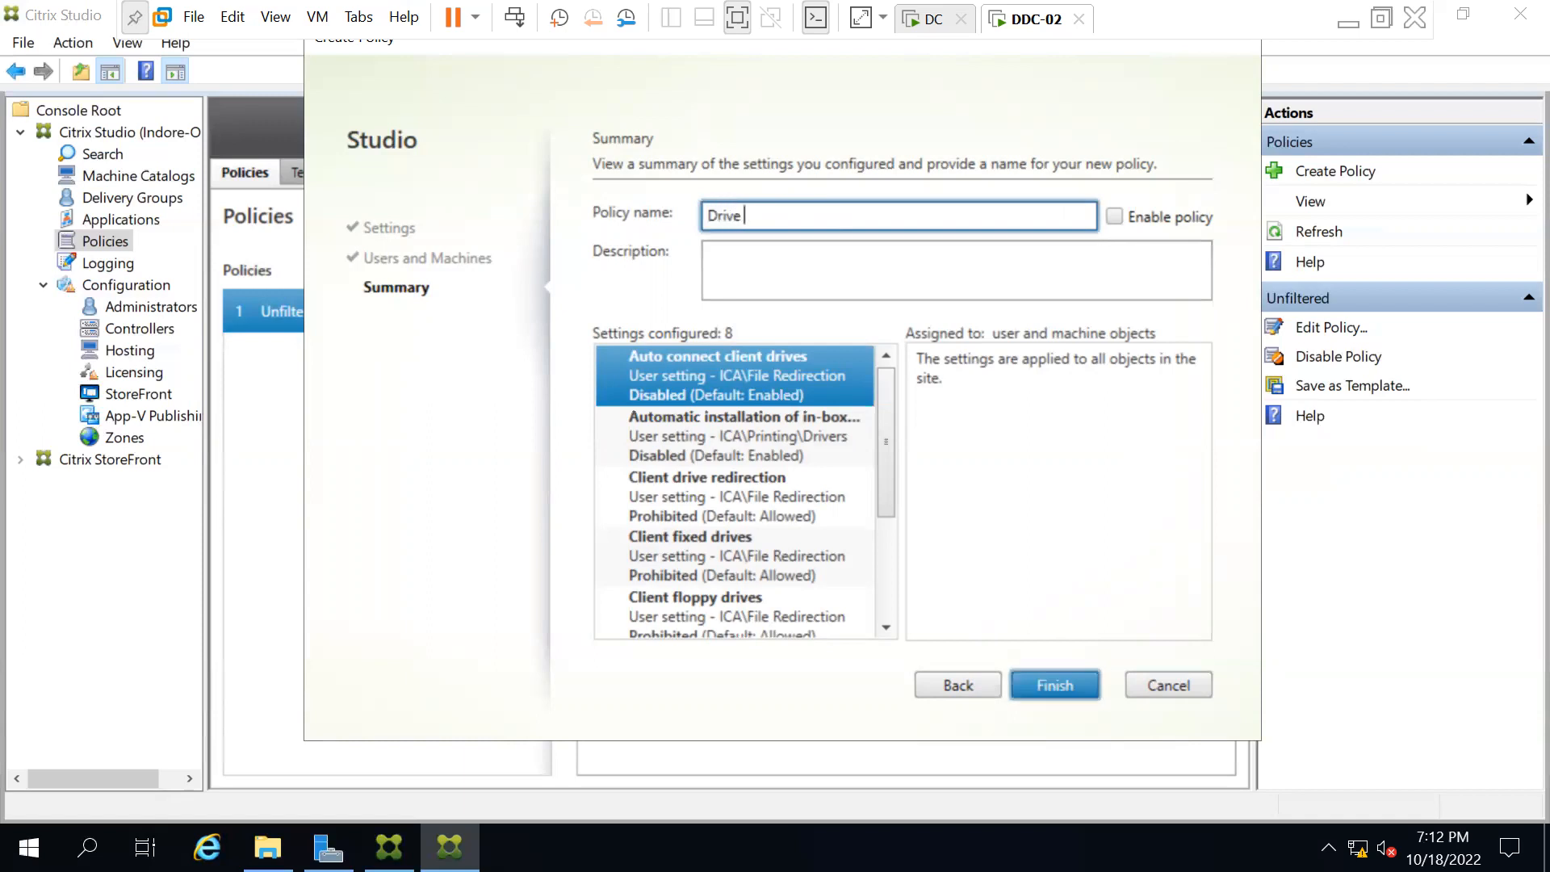
type("restreicted")
type("on VM")
left_click(1114, 216)
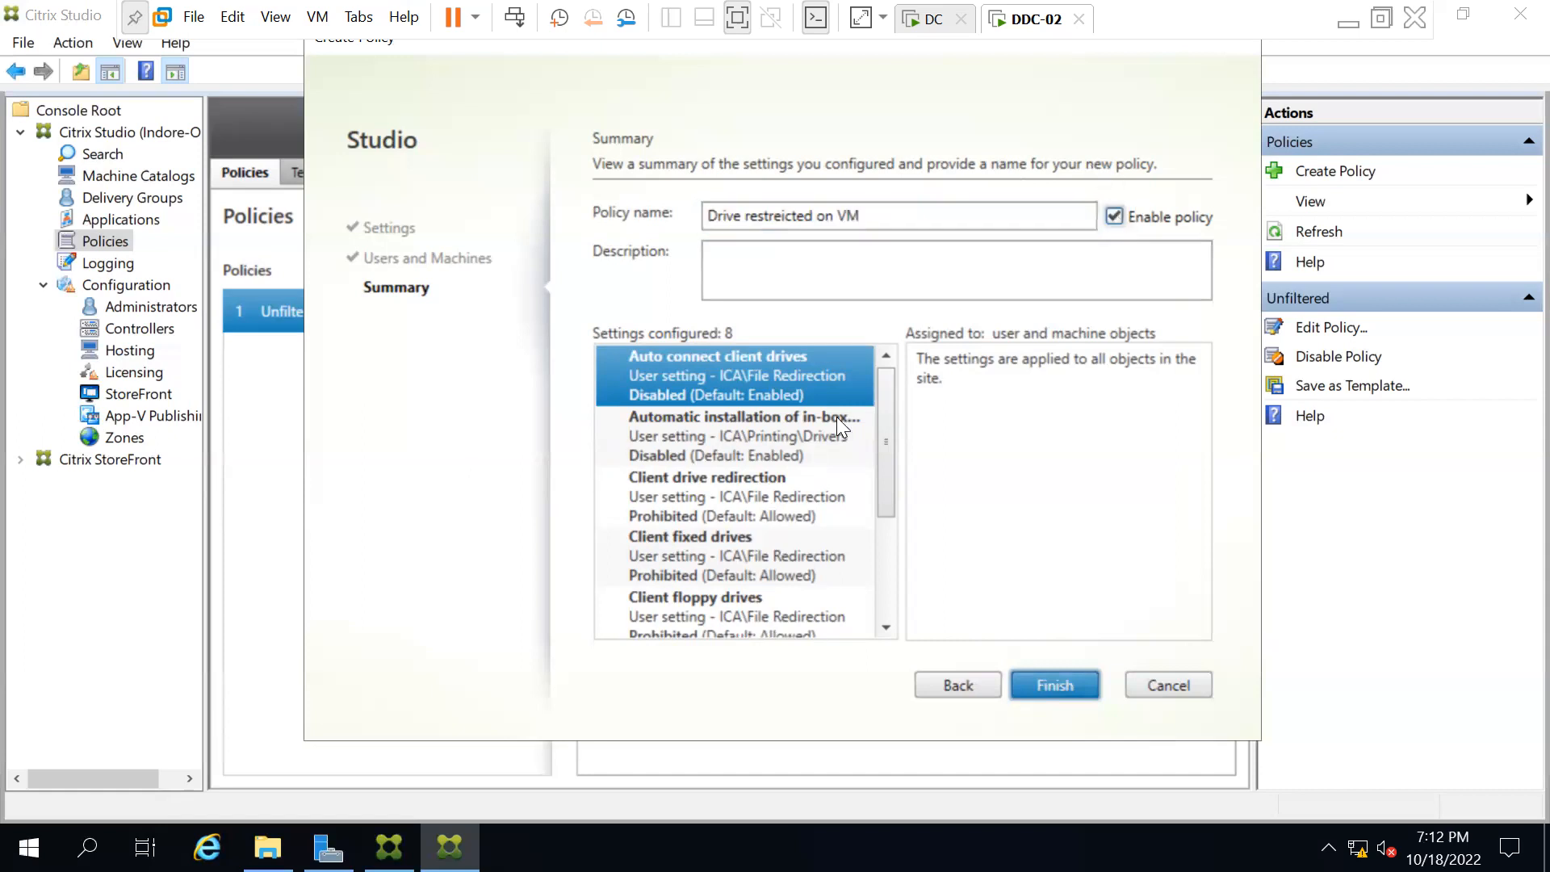
left_click(1058, 685)
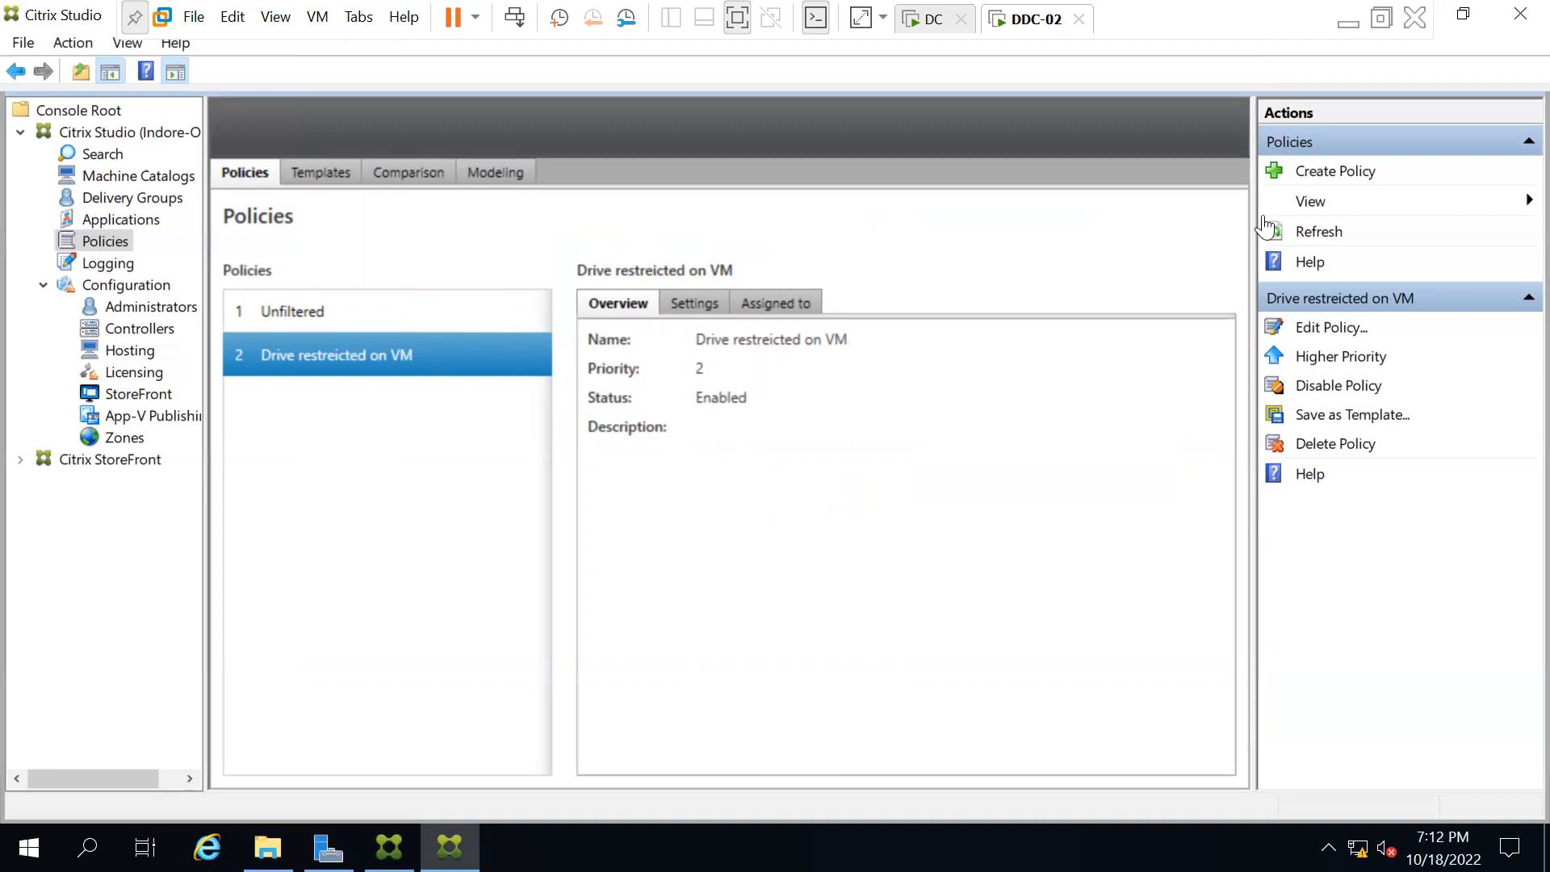
Refresh the policy list, then open and dismiss the remote desktop's Start menu.
left_click(1296, 232)
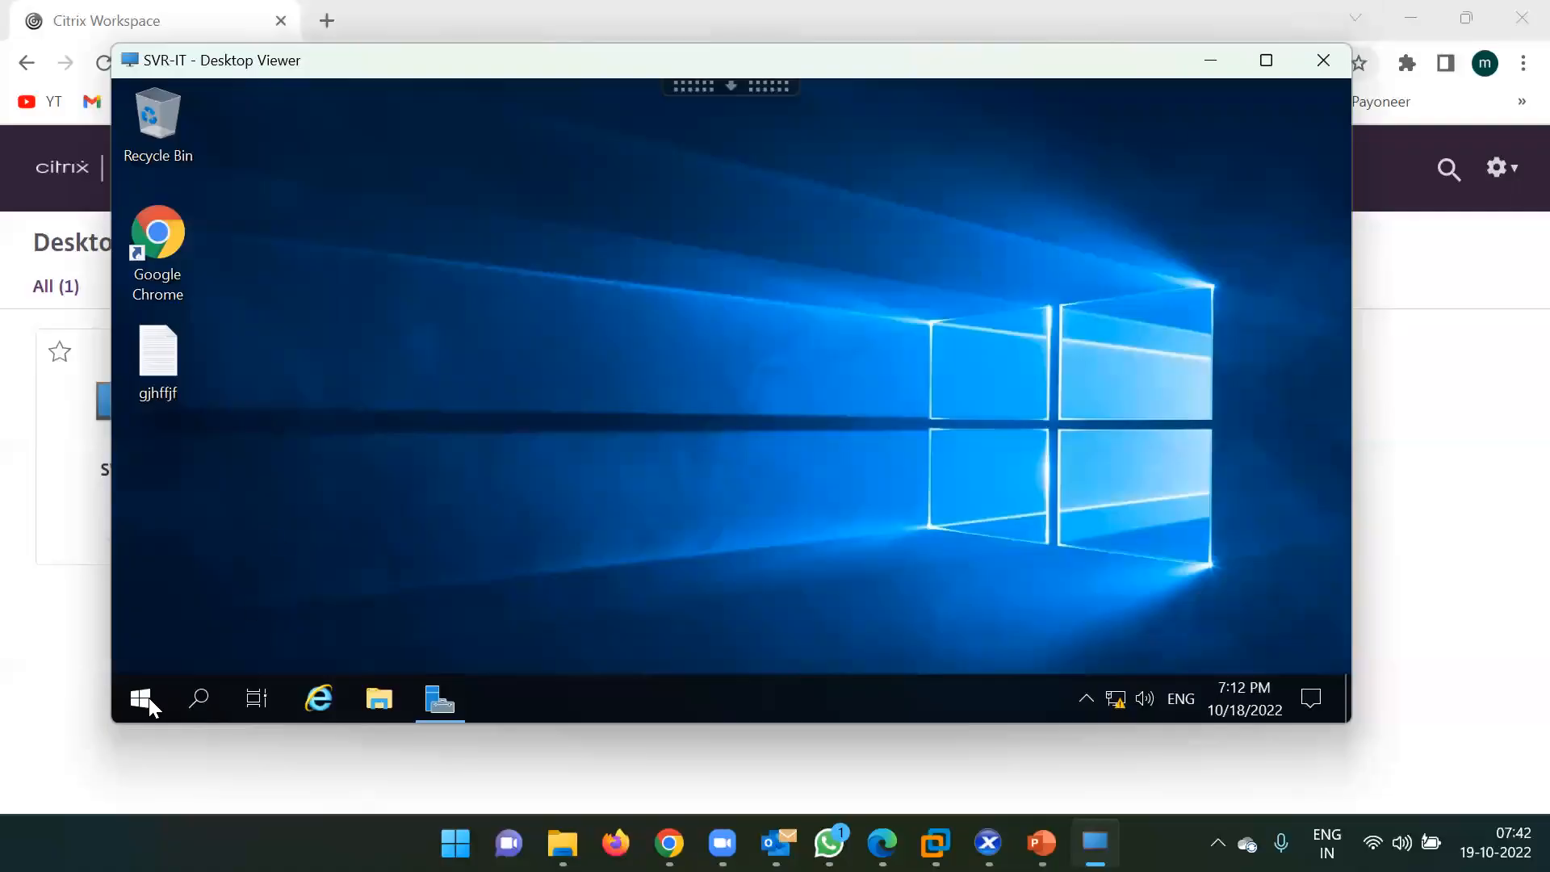
left_click(149, 698)
left_click(1099, 296)
Check the drives listed under This PC in File Explorer, then close it.
left_click(376, 699)
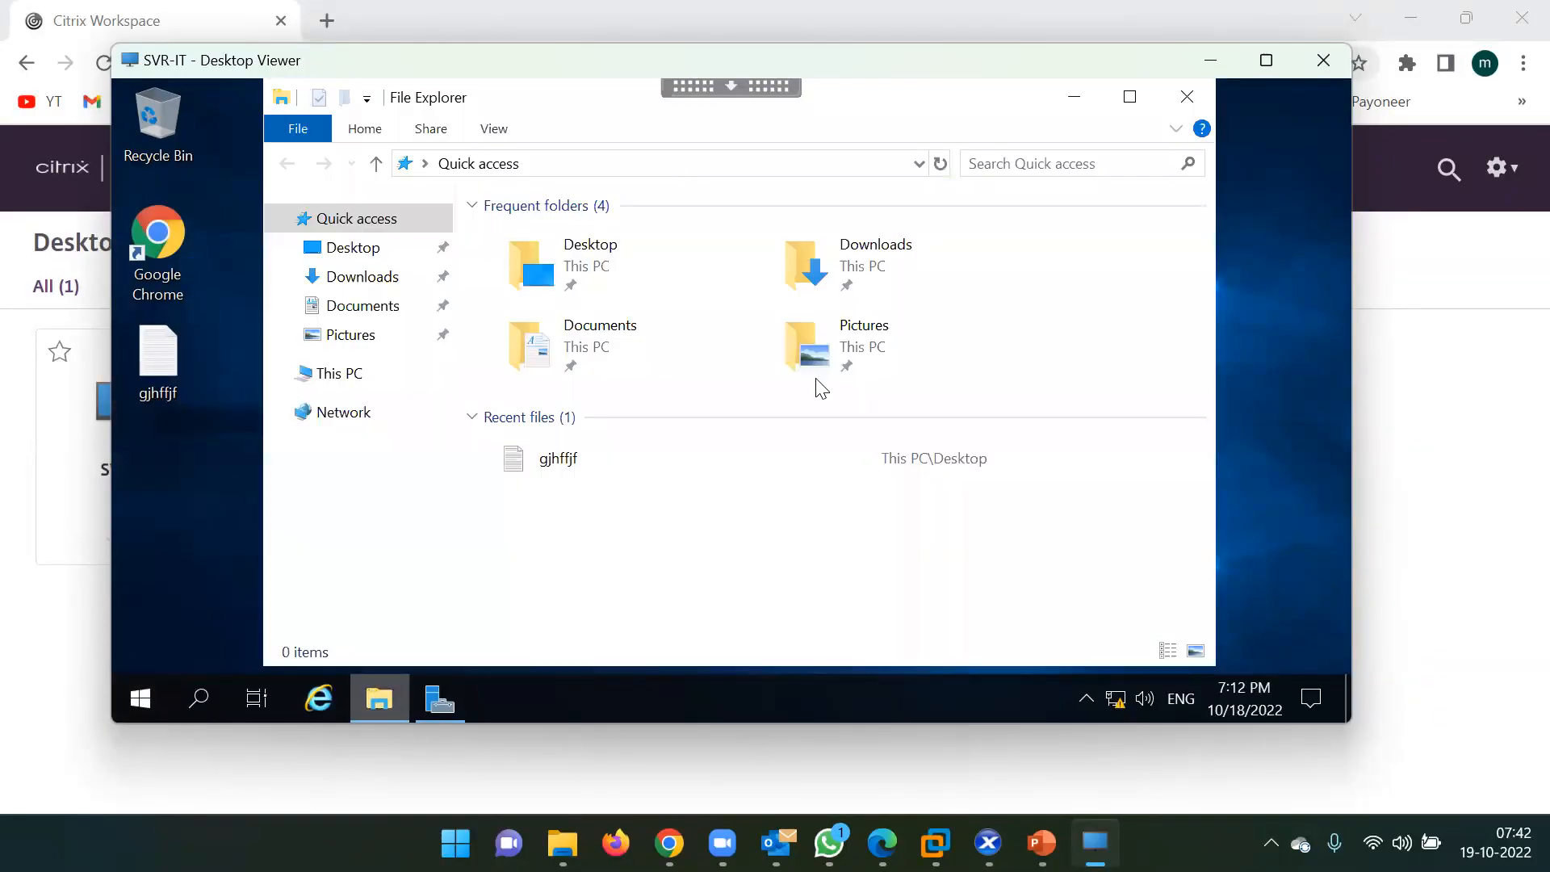
left_click(375, 380)
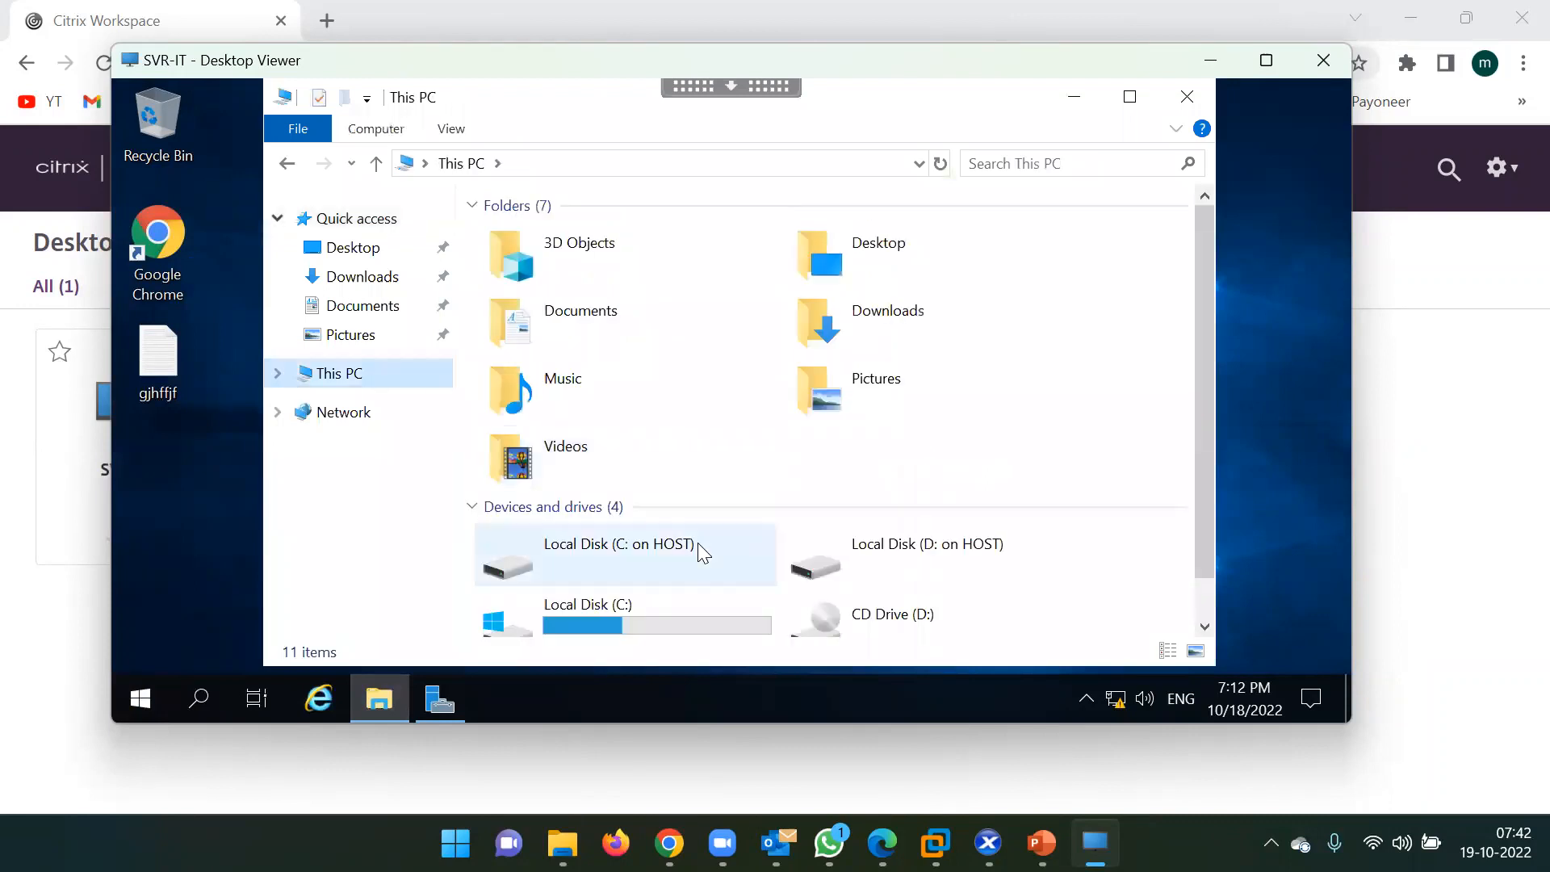
scroll(698, 543, "down", 1)
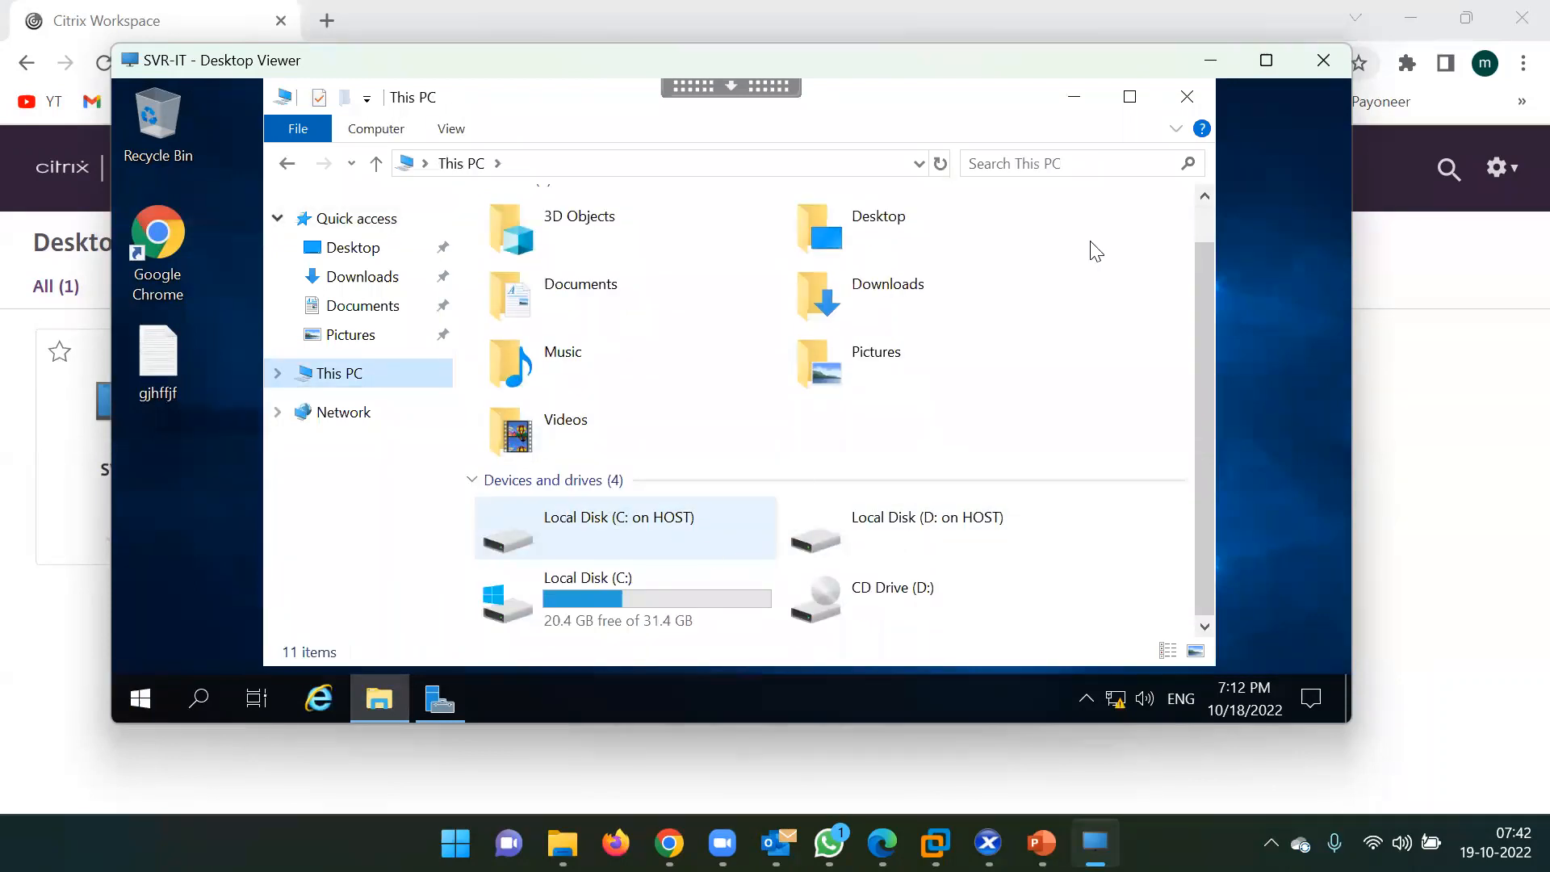
left_click(1207, 95)
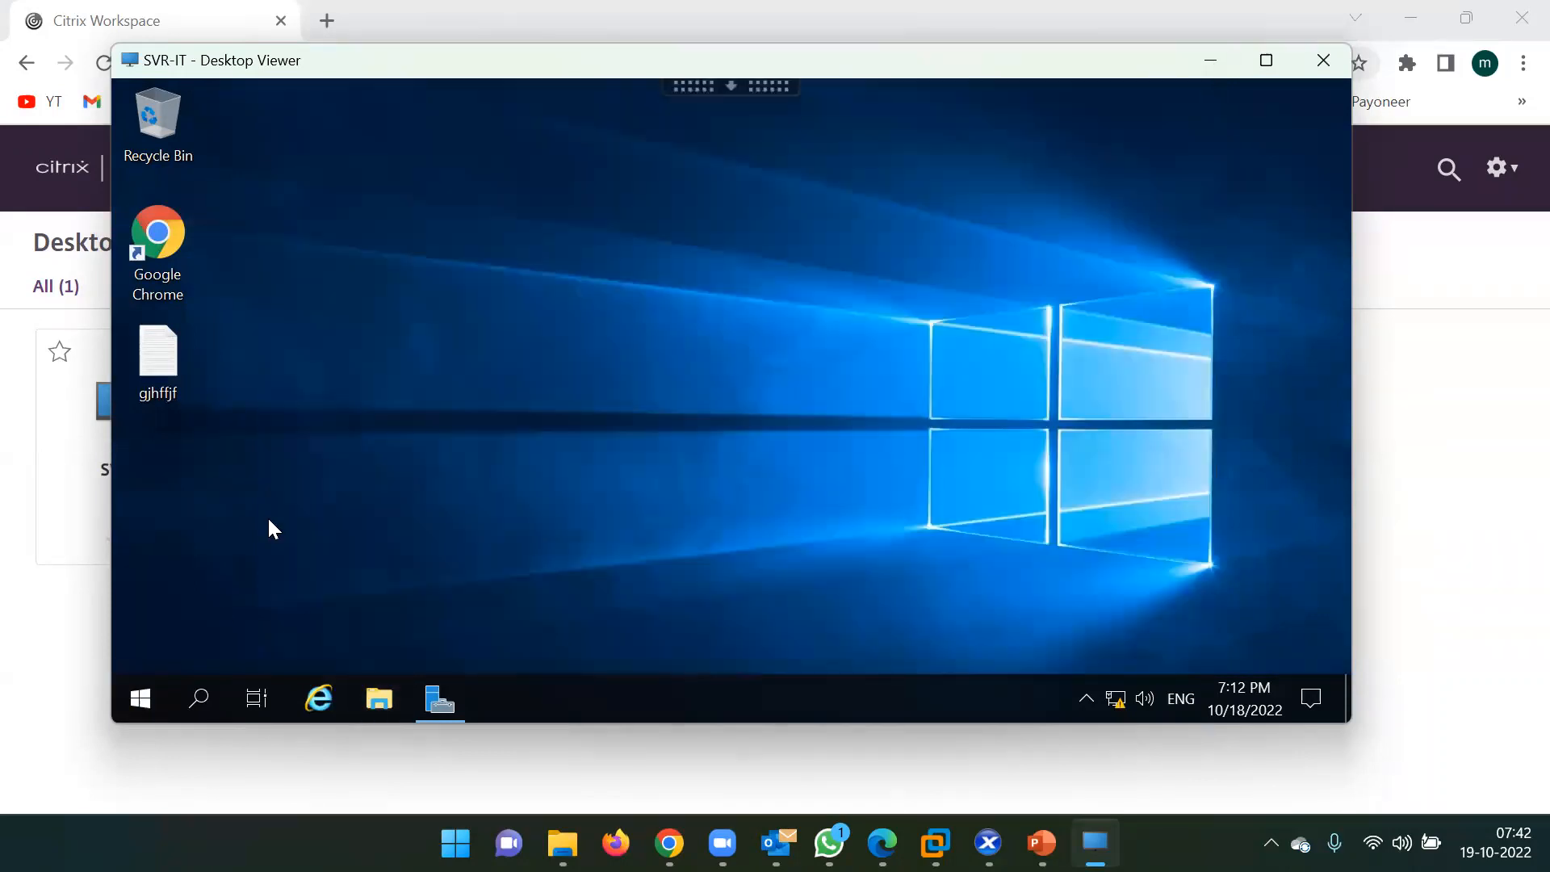
Sign out of the SVR-IT remote desktop session.
left_click(139, 694)
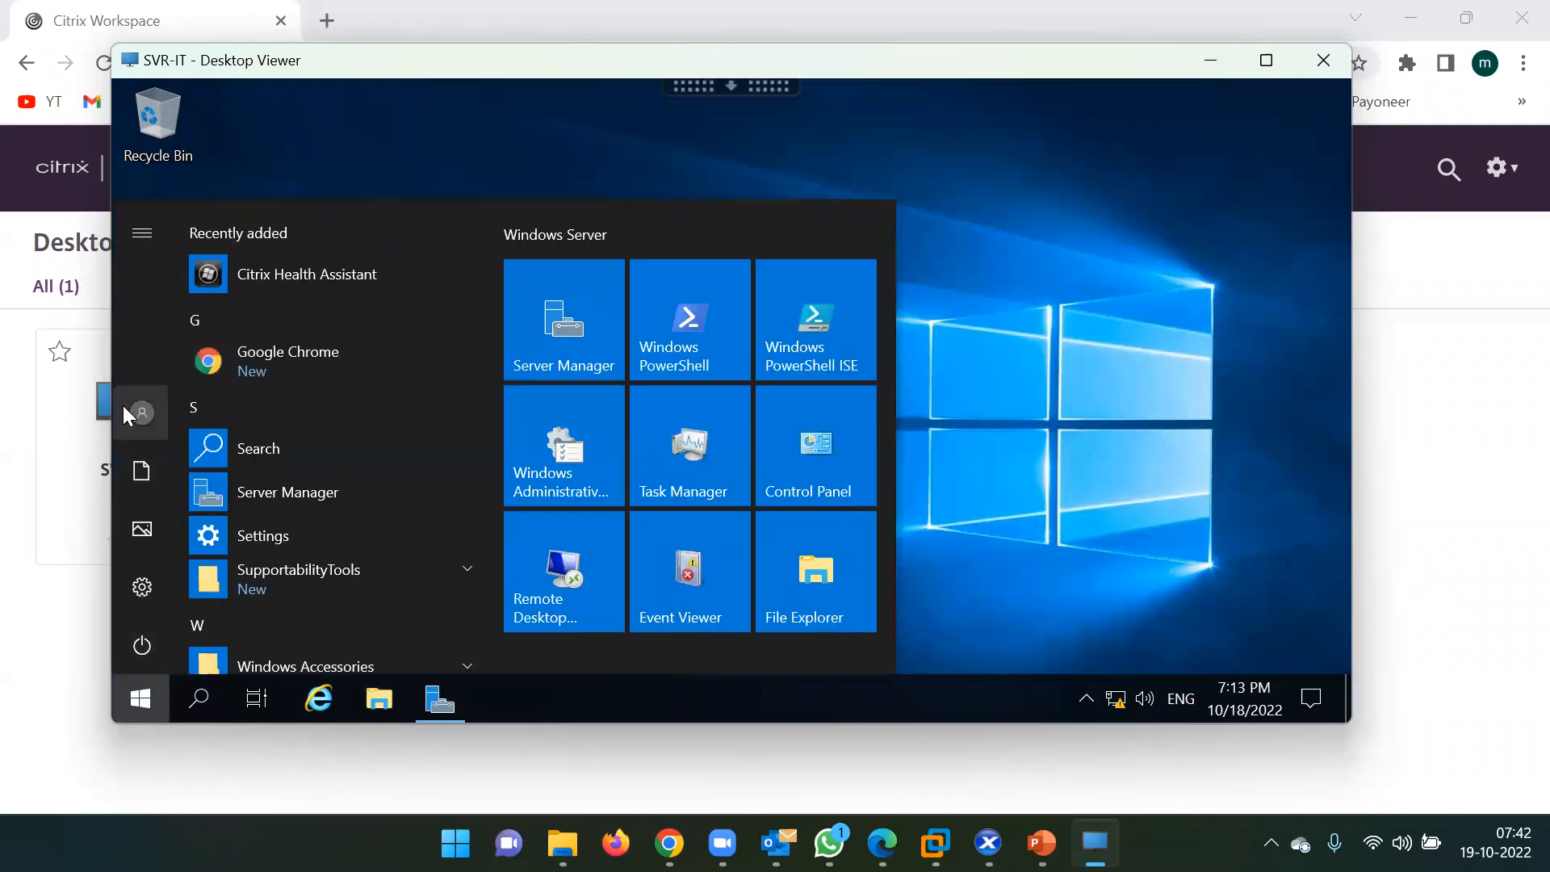
left_click(143, 412)
left_click(226, 345)
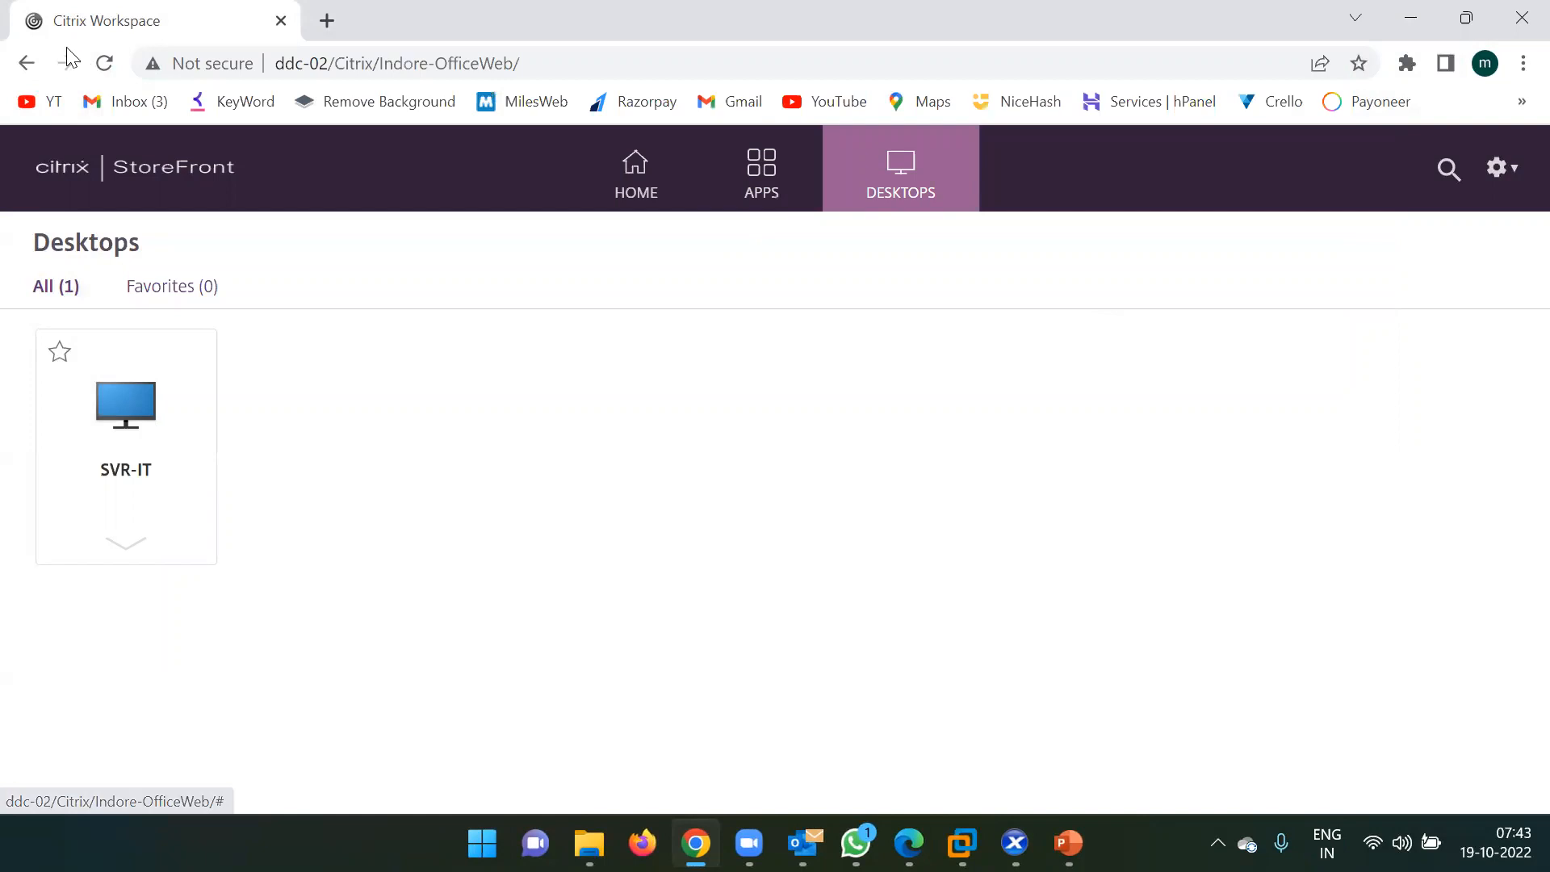
Reload StoreFront and relaunch the SVR-IT desktop into a new Desktop Viewer window.
left_click(105, 63)
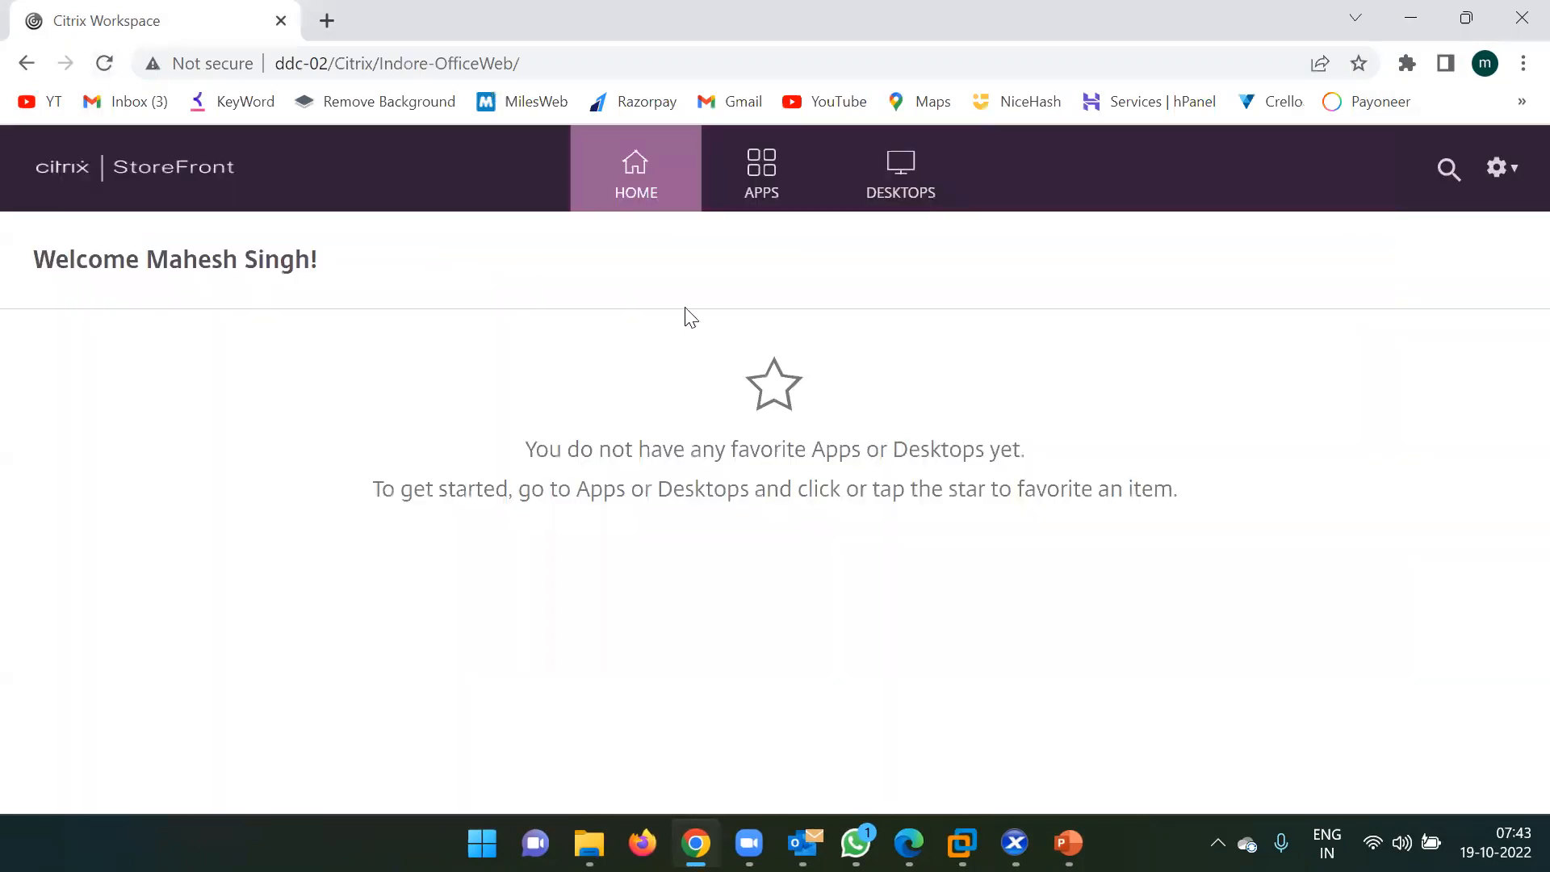
left_click(941, 173)
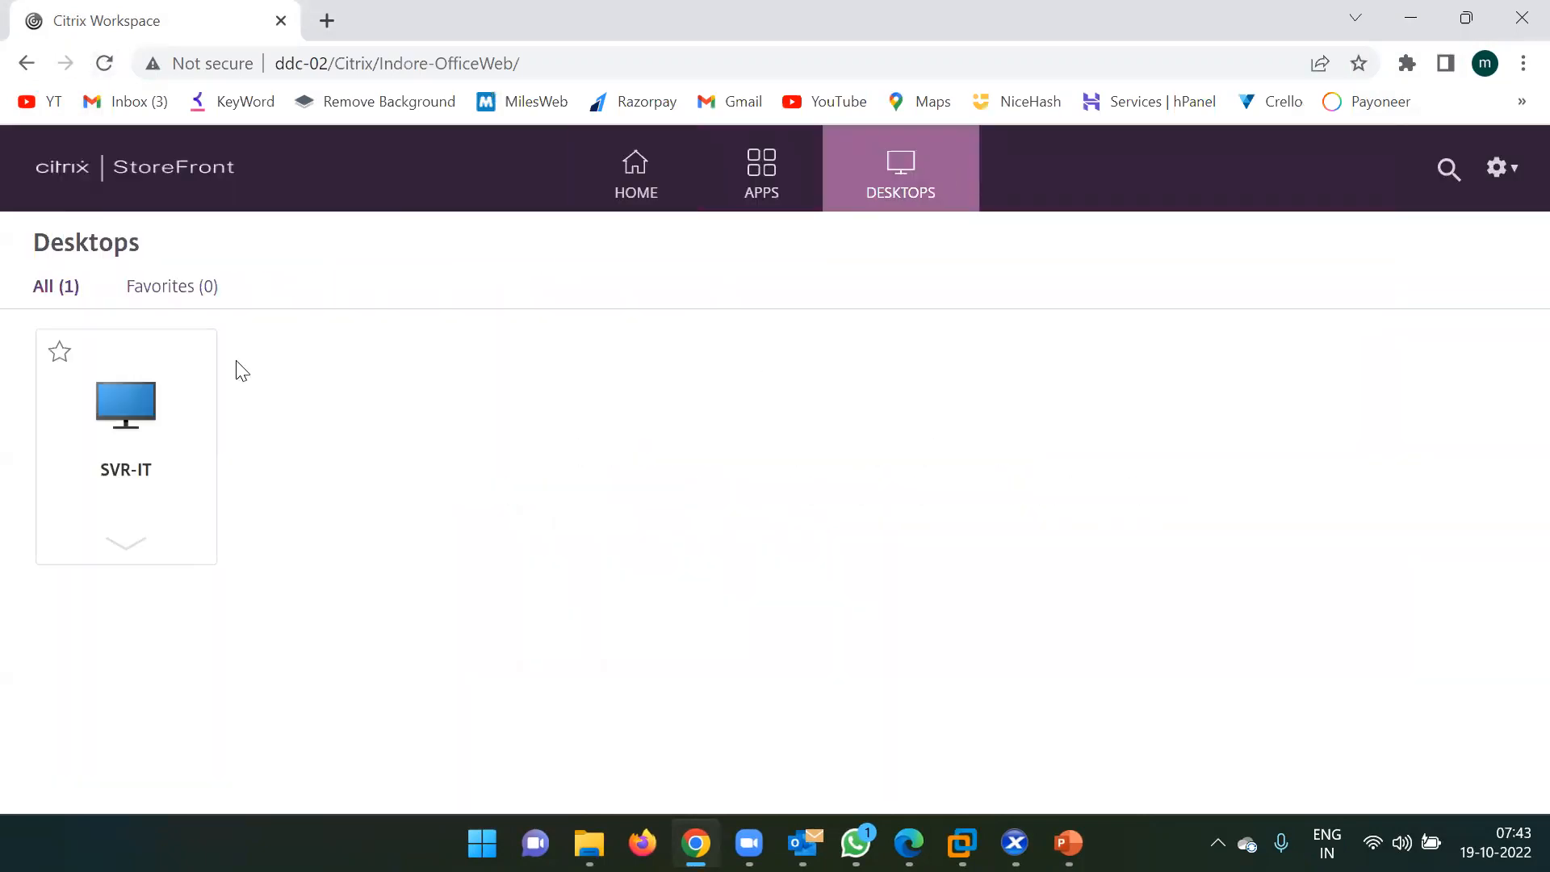
left_click(105, 412)
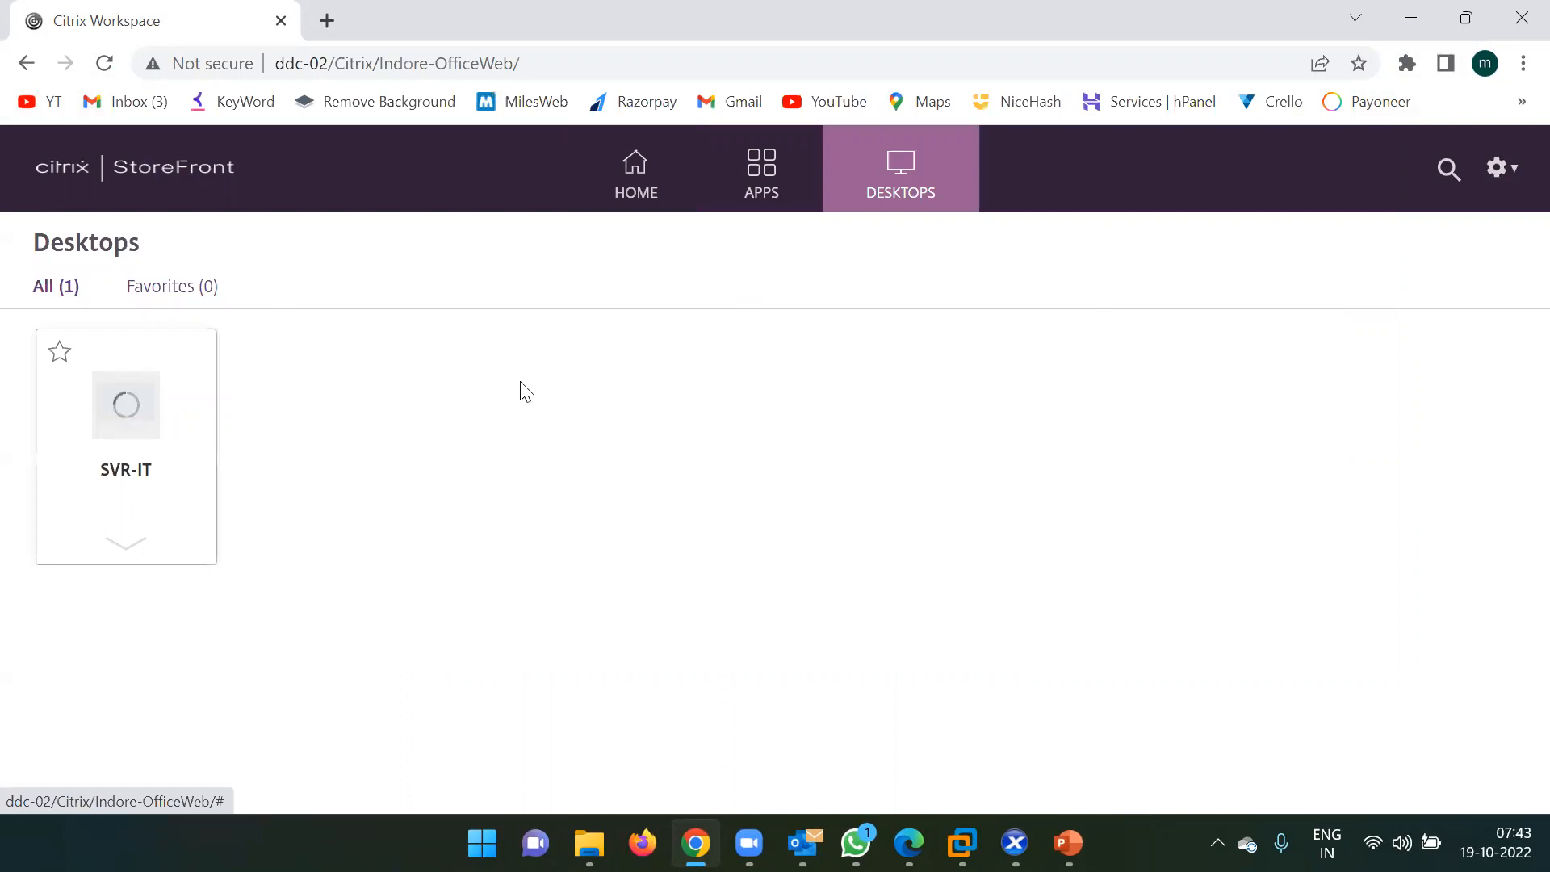
left_click(759, 234)
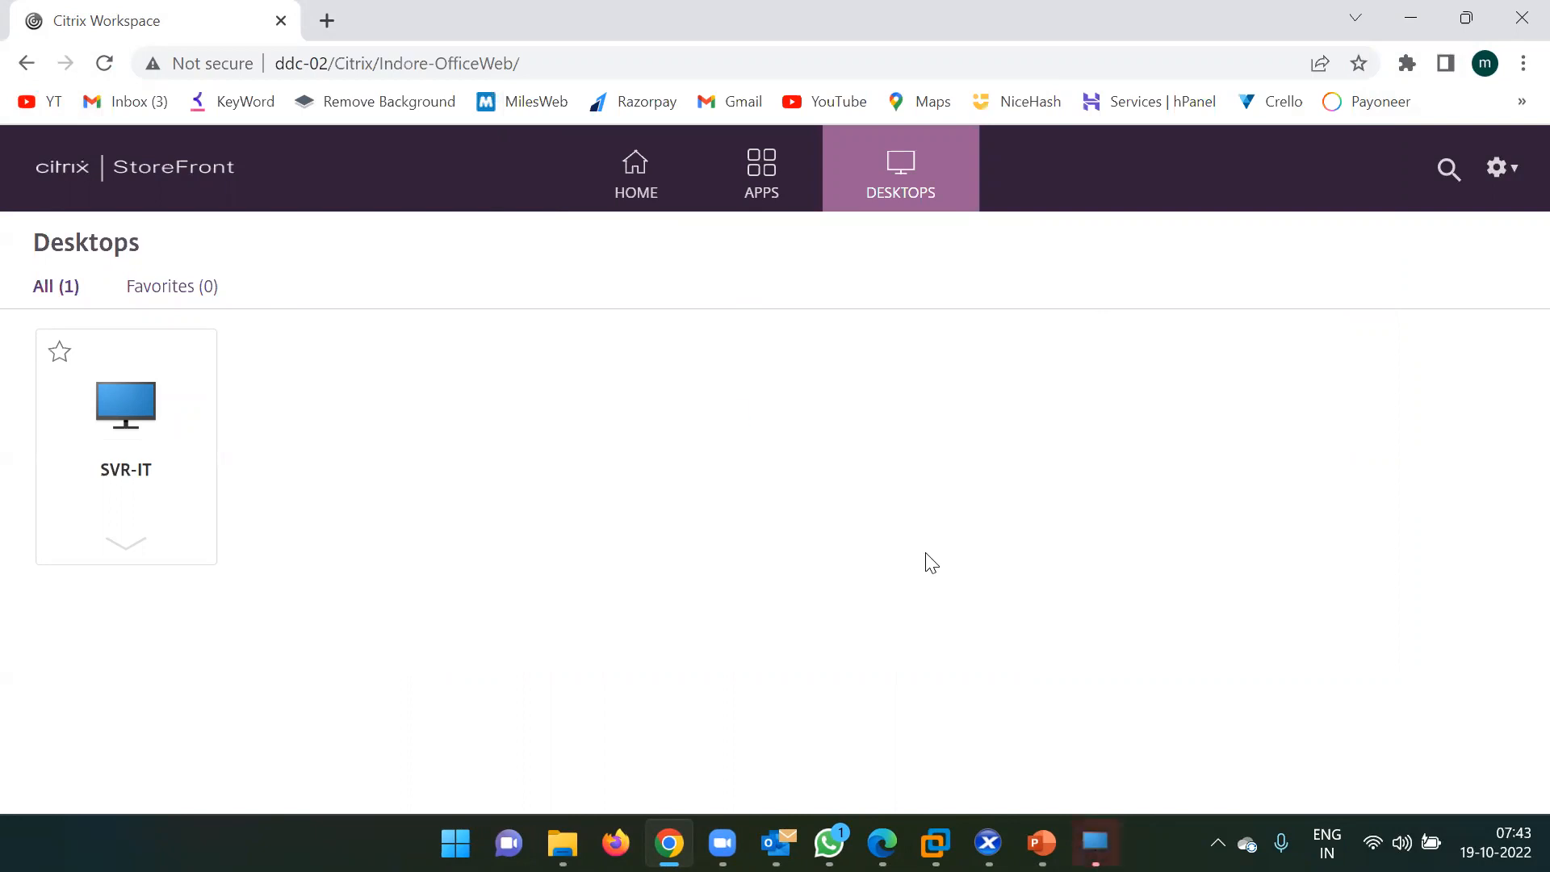
left_click(1095, 843)
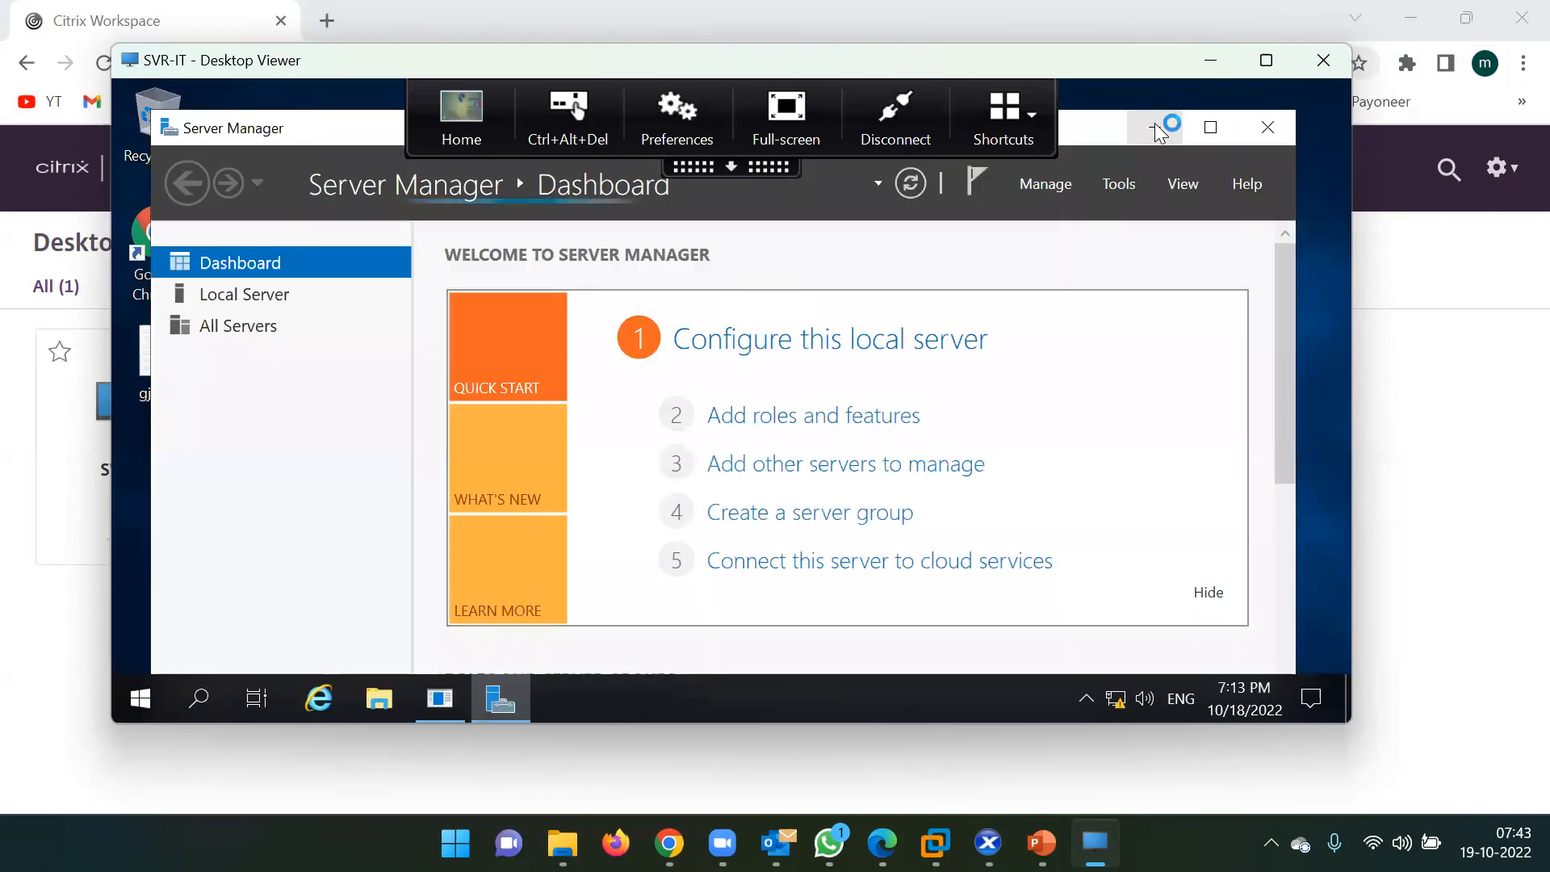
Minimize Server Manager, cancel the Shutdown Event Tracker, and show the drives under This PC.
left_click(1163, 127)
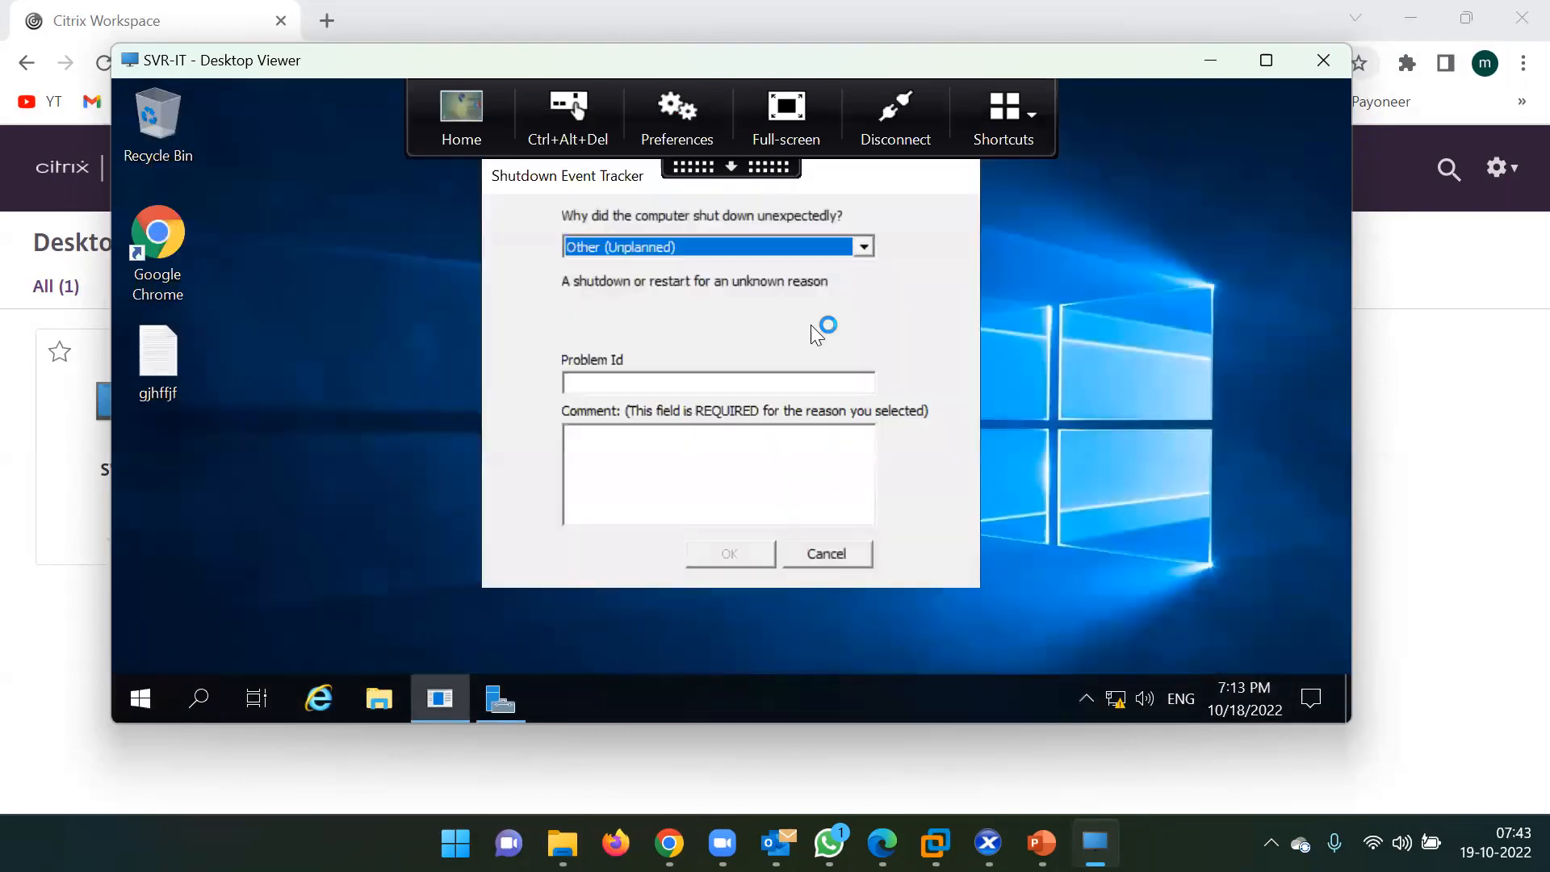
left_click(833, 559)
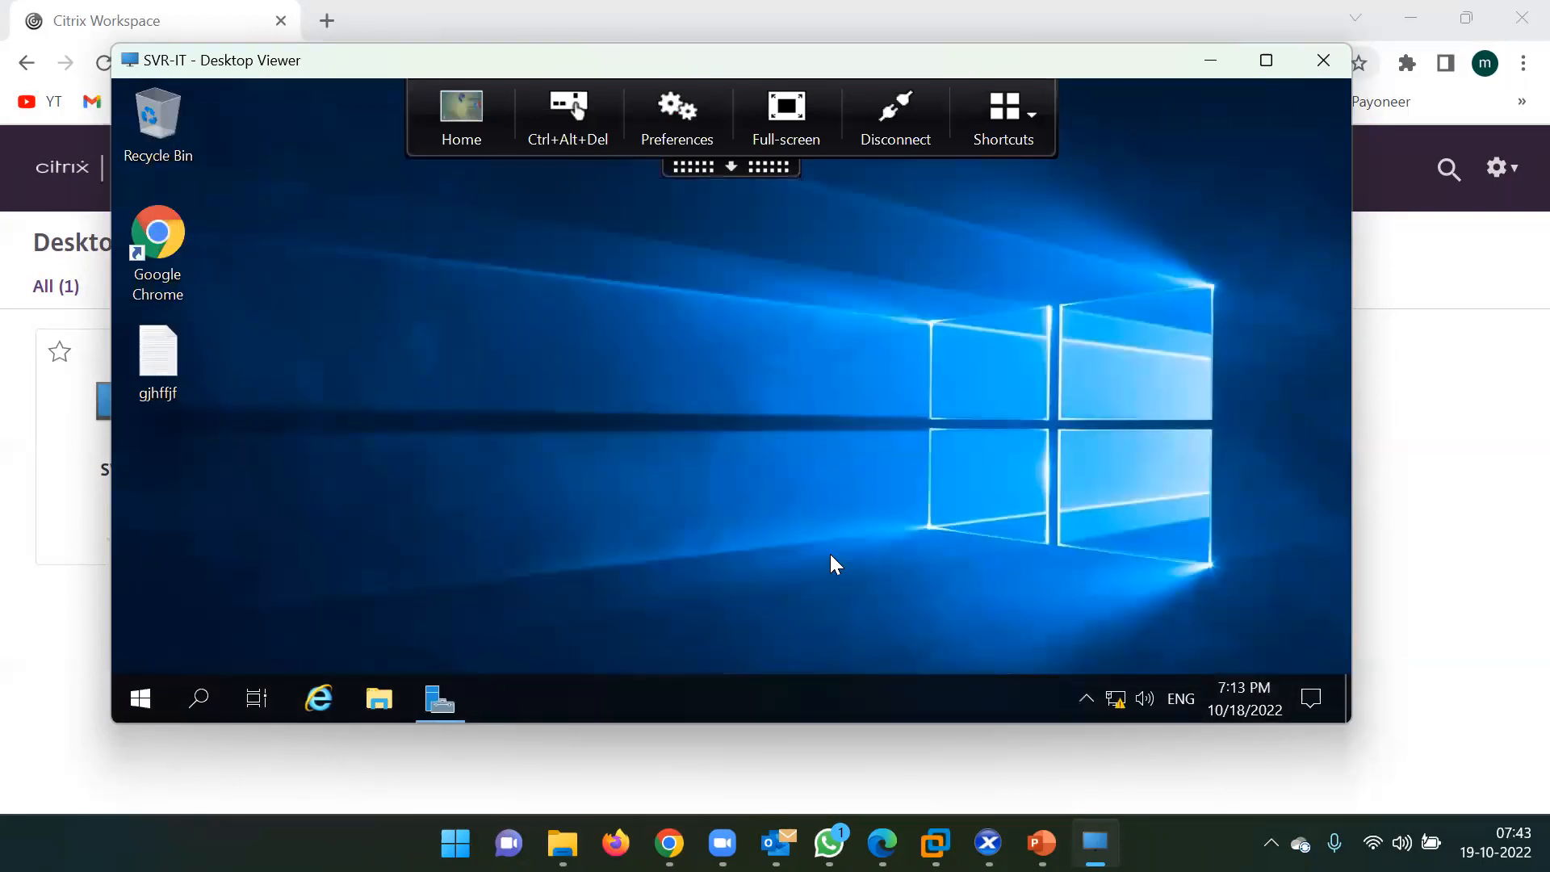
left_click(378, 699)
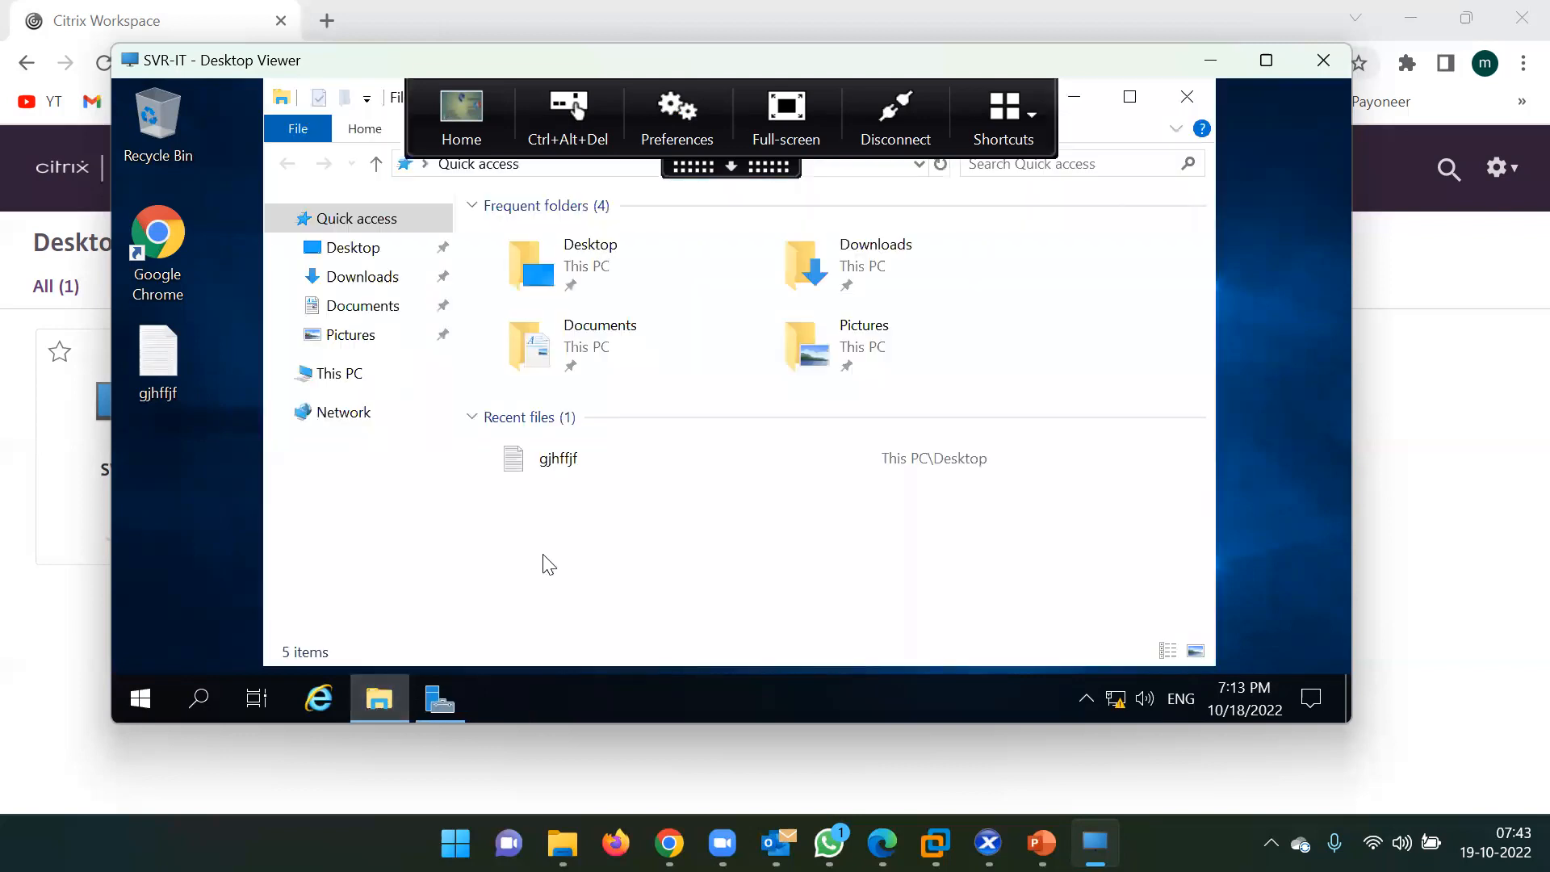
left_click(381, 373)
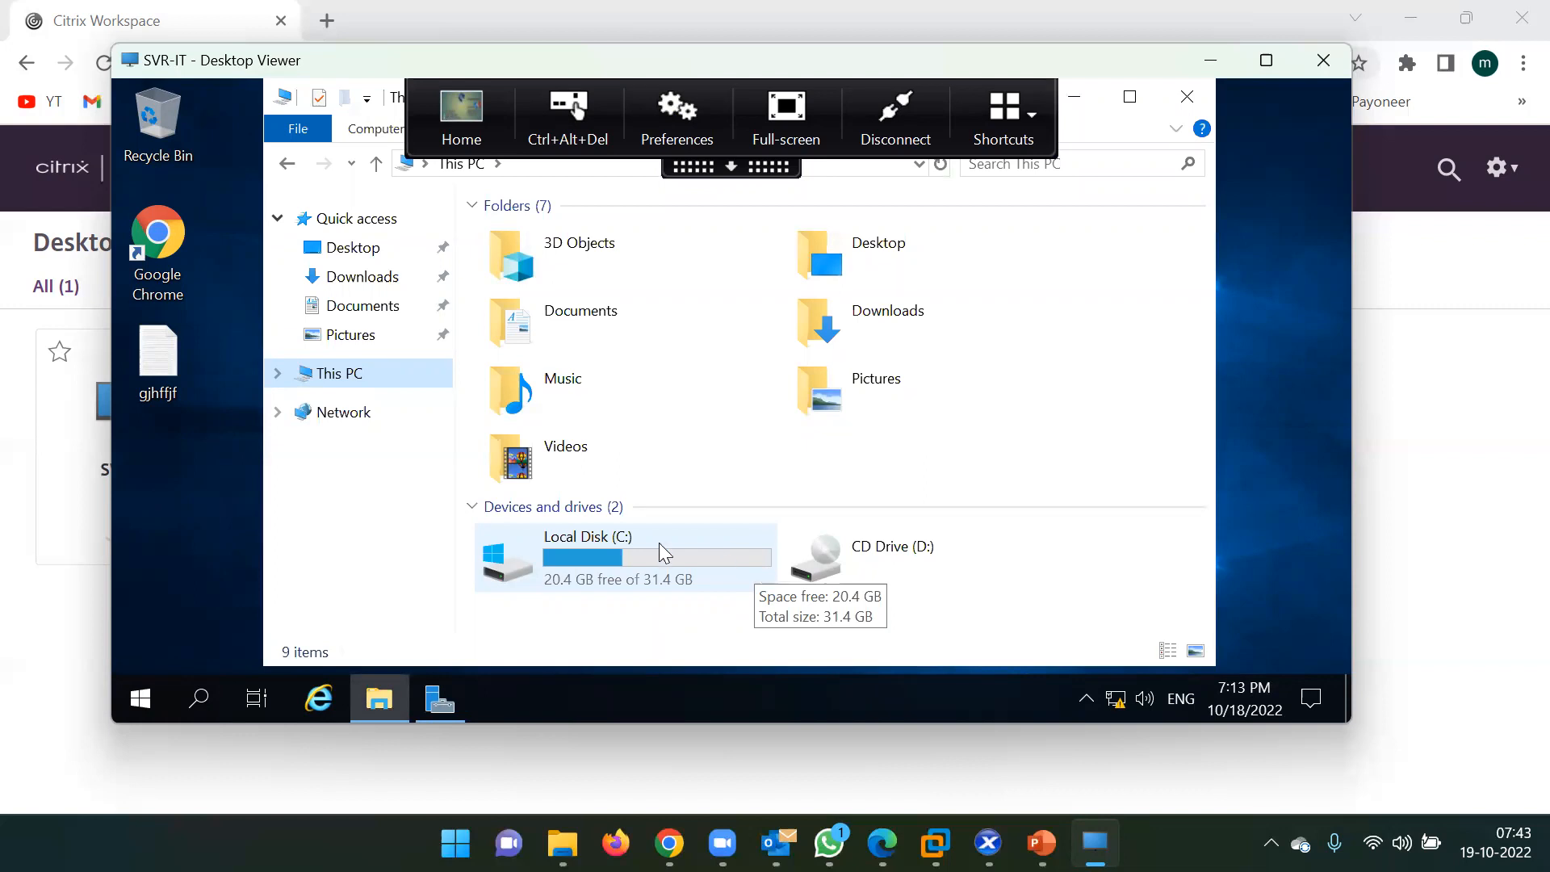
Open Local Disk (C:), check CD Drive (D:) back in This PC, reopen C:, then close Explorer.
double_click(490, 575)
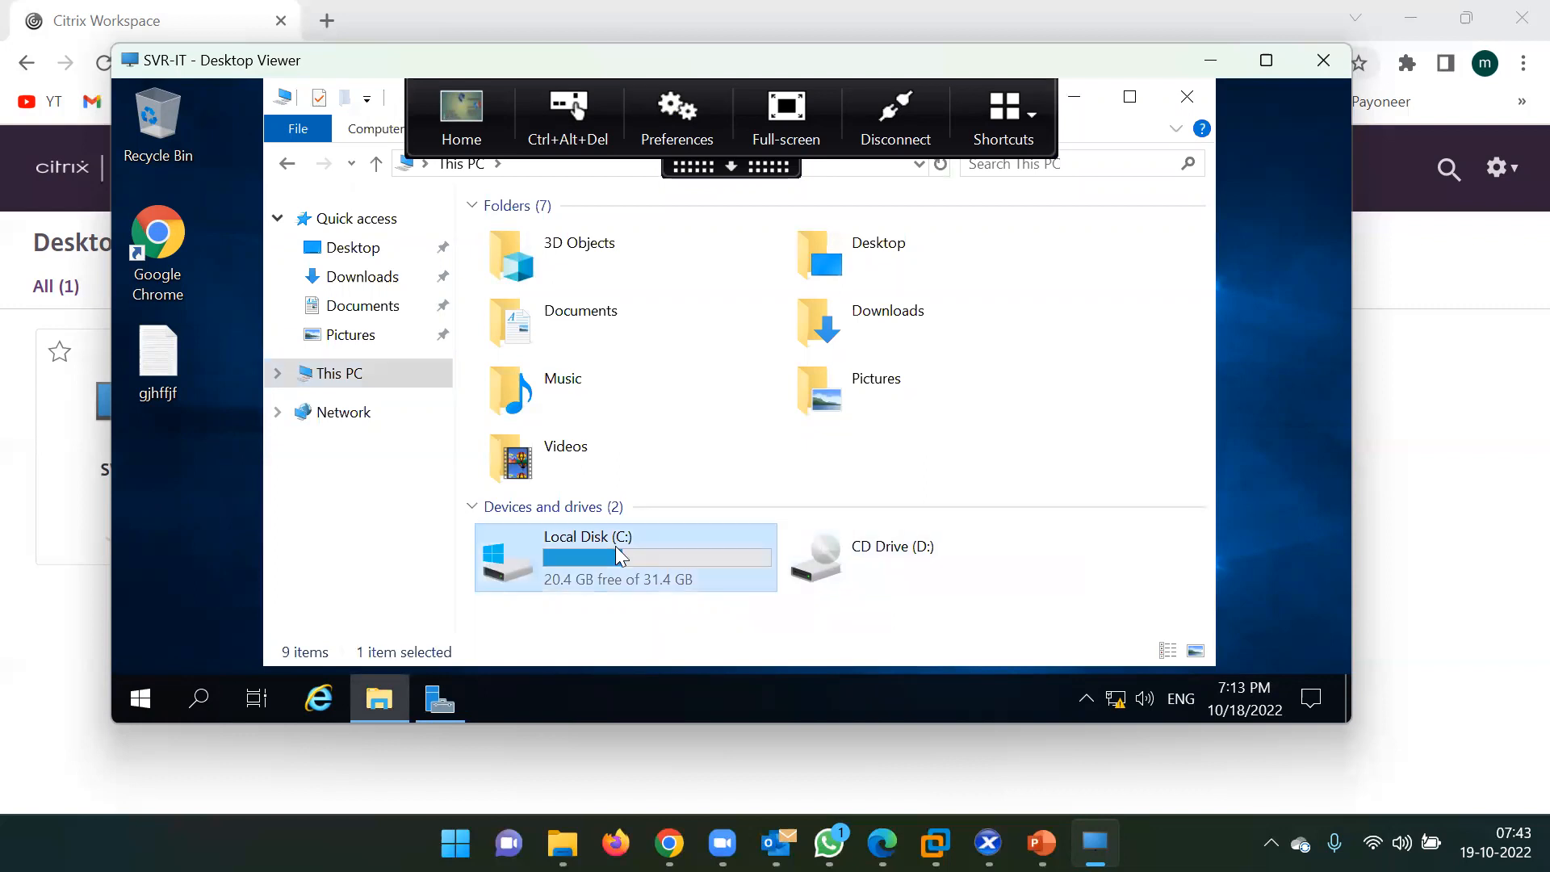
left_click(461, 163)
left_click(853, 559)
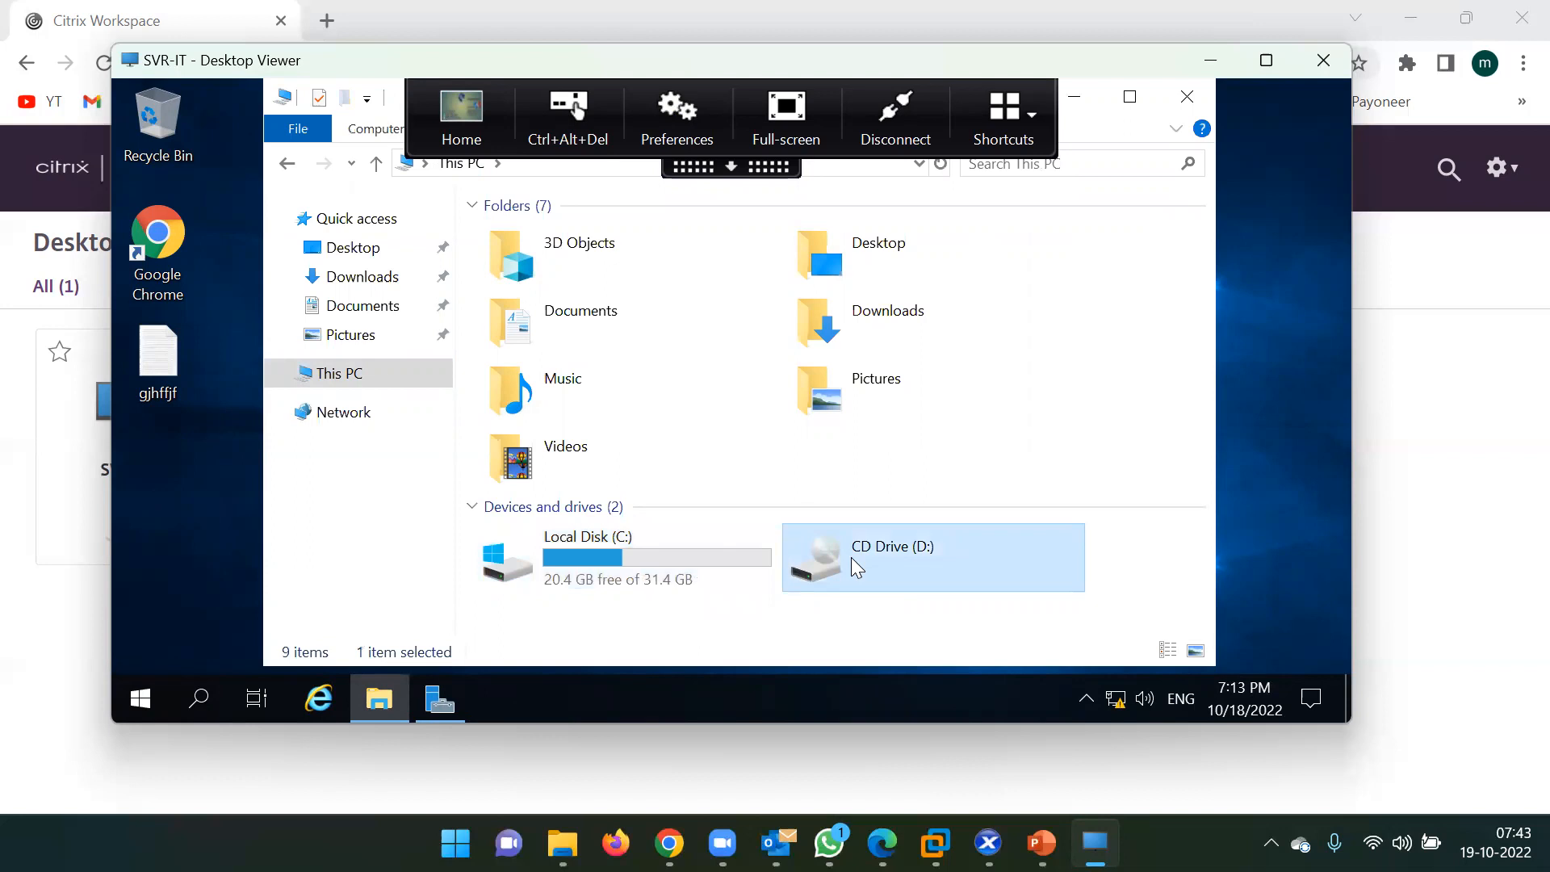
left_click(640, 561)
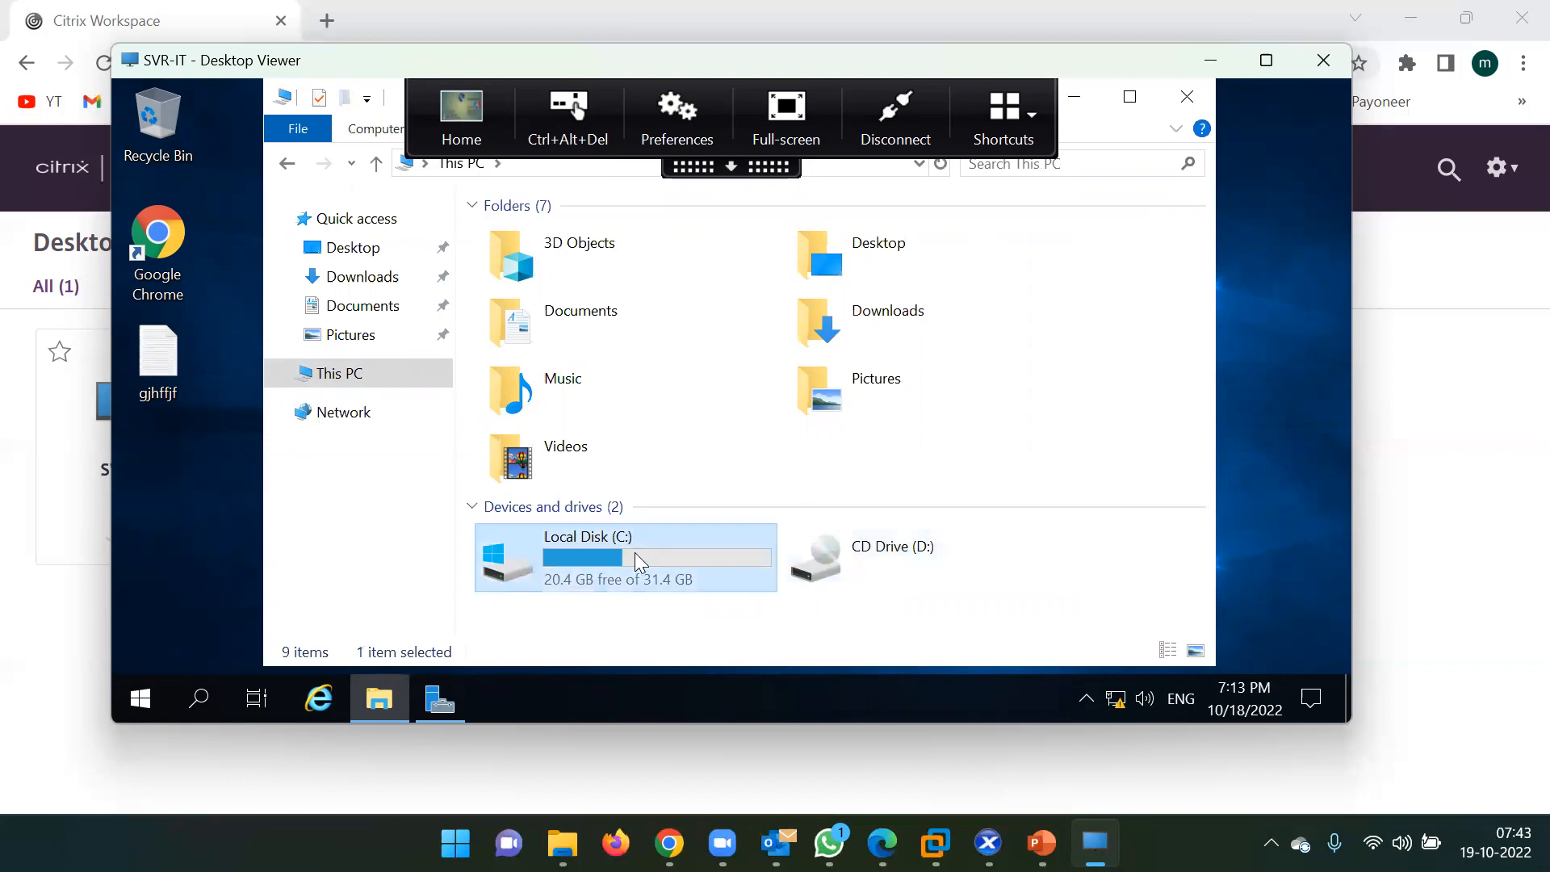
double_click(639, 561)
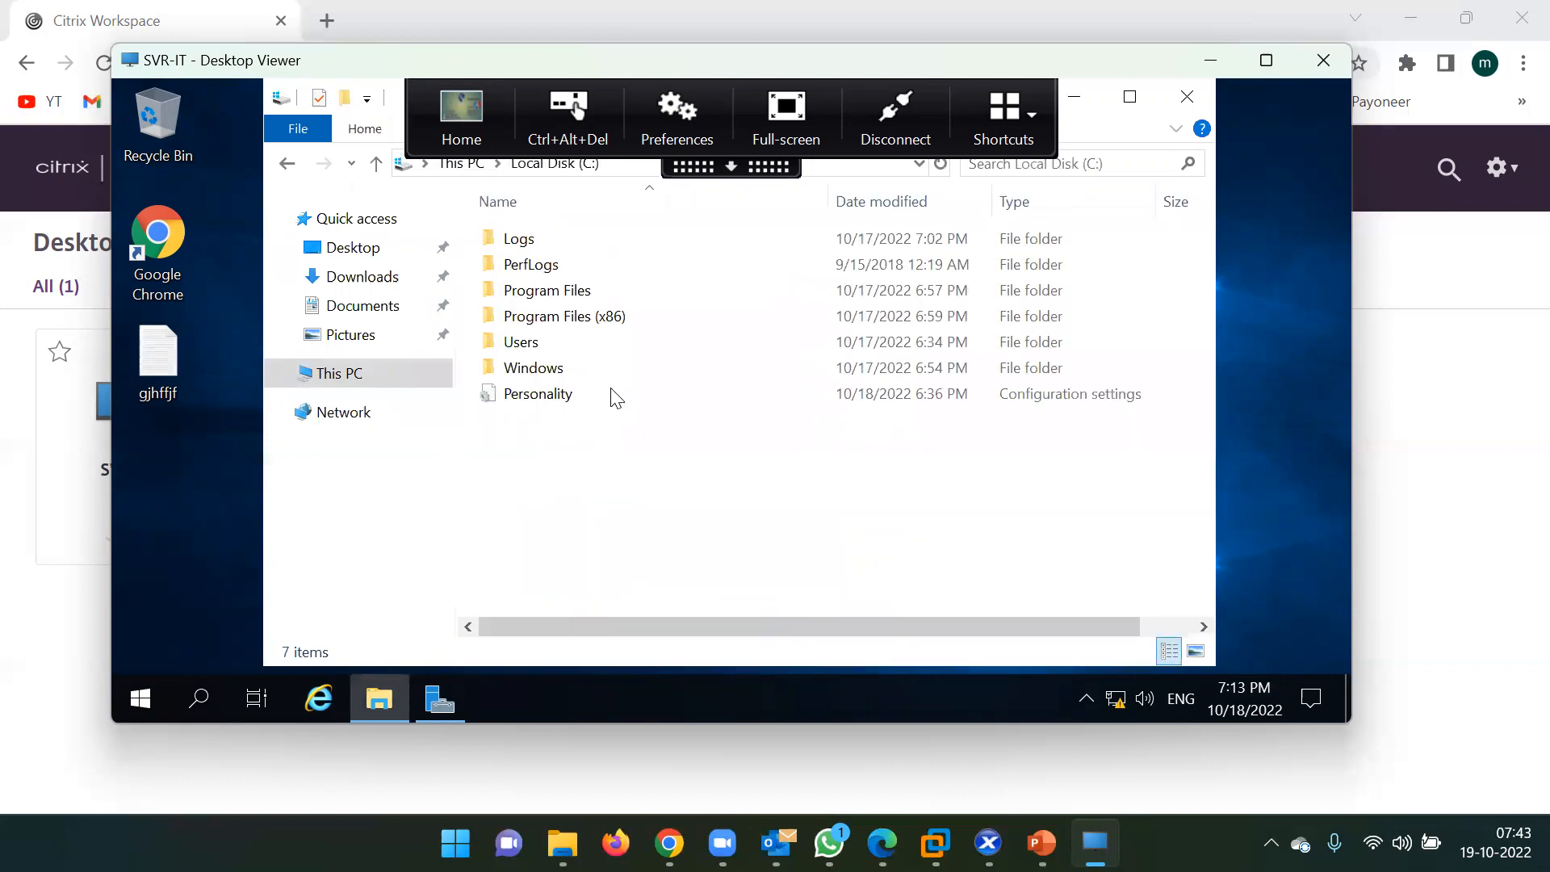
left_click(1187, 97)
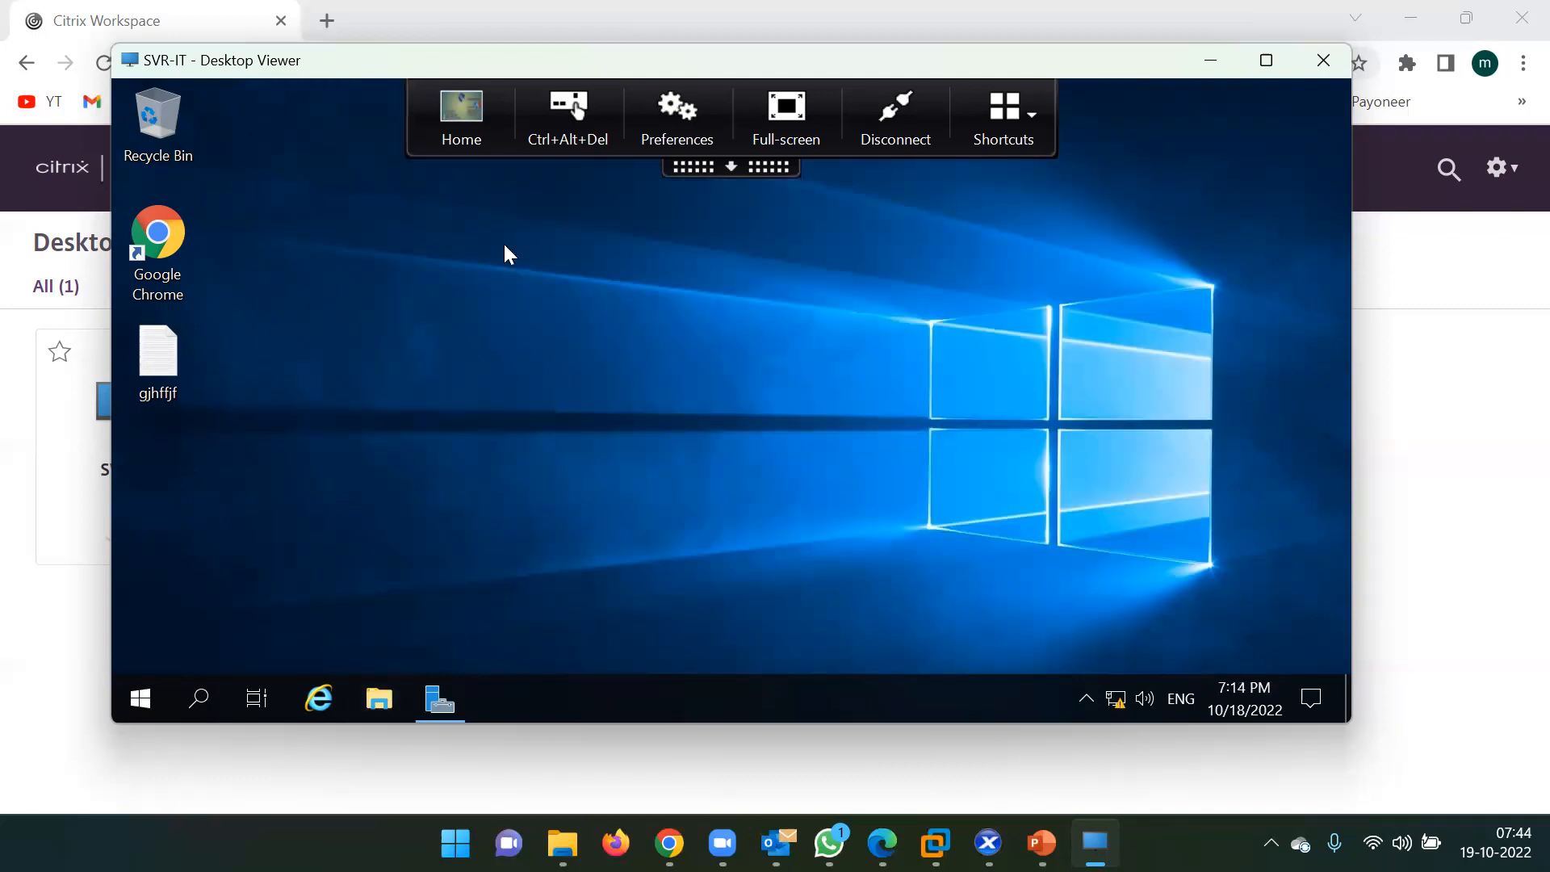
Open the gjhffjf text file, type 'ygjfhfyufuyg', close it, and dismiss the licensing notice.
double_click(153, 363)
type("yg")
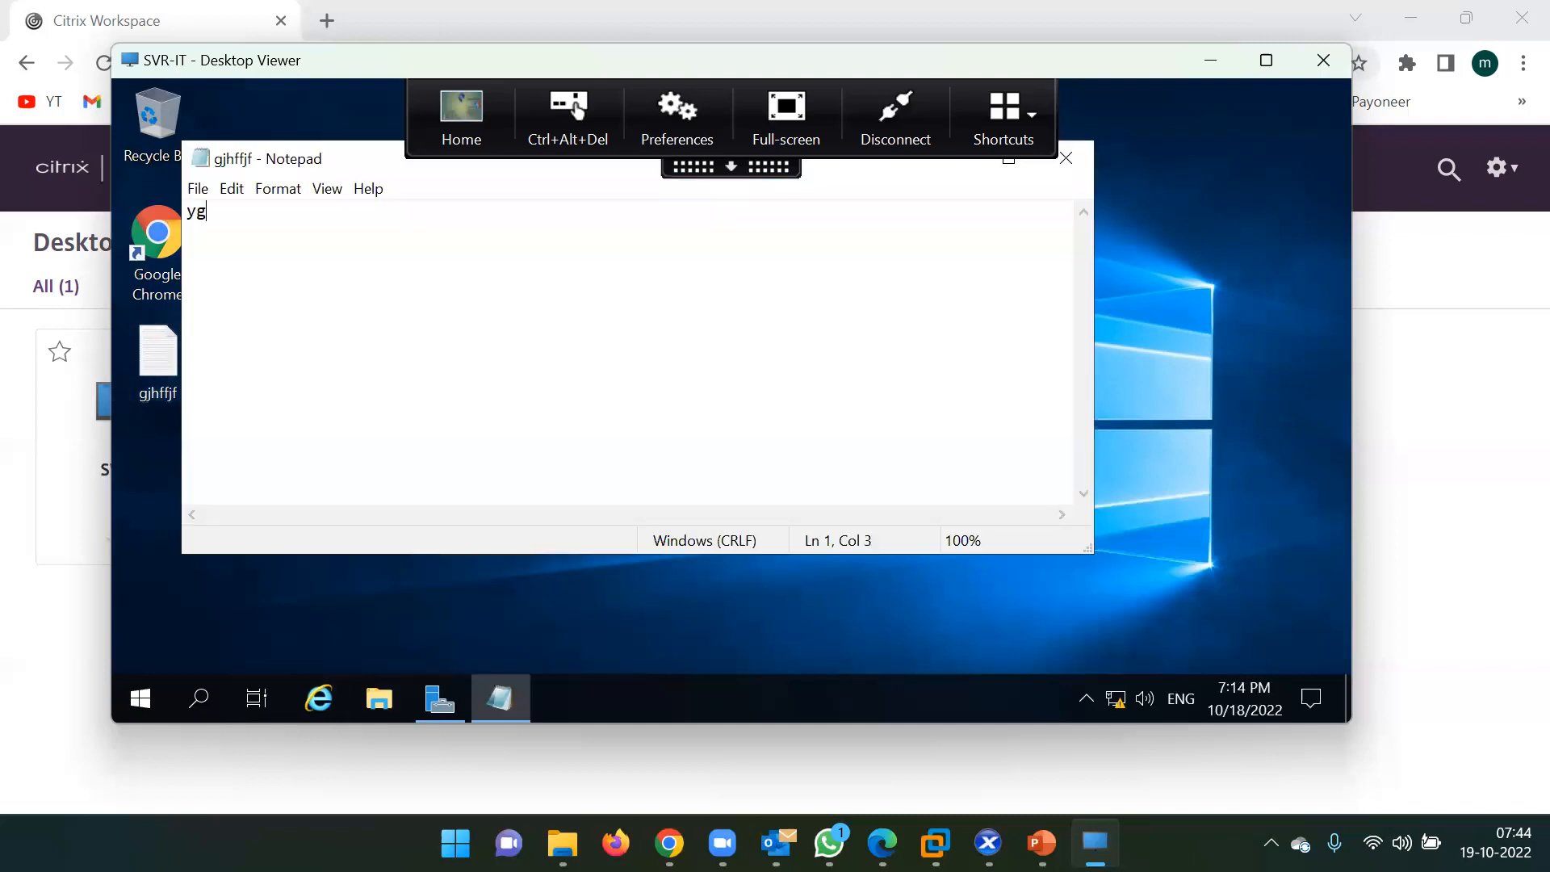
type("jfhfyufuyg")
left_click(1066, 158)
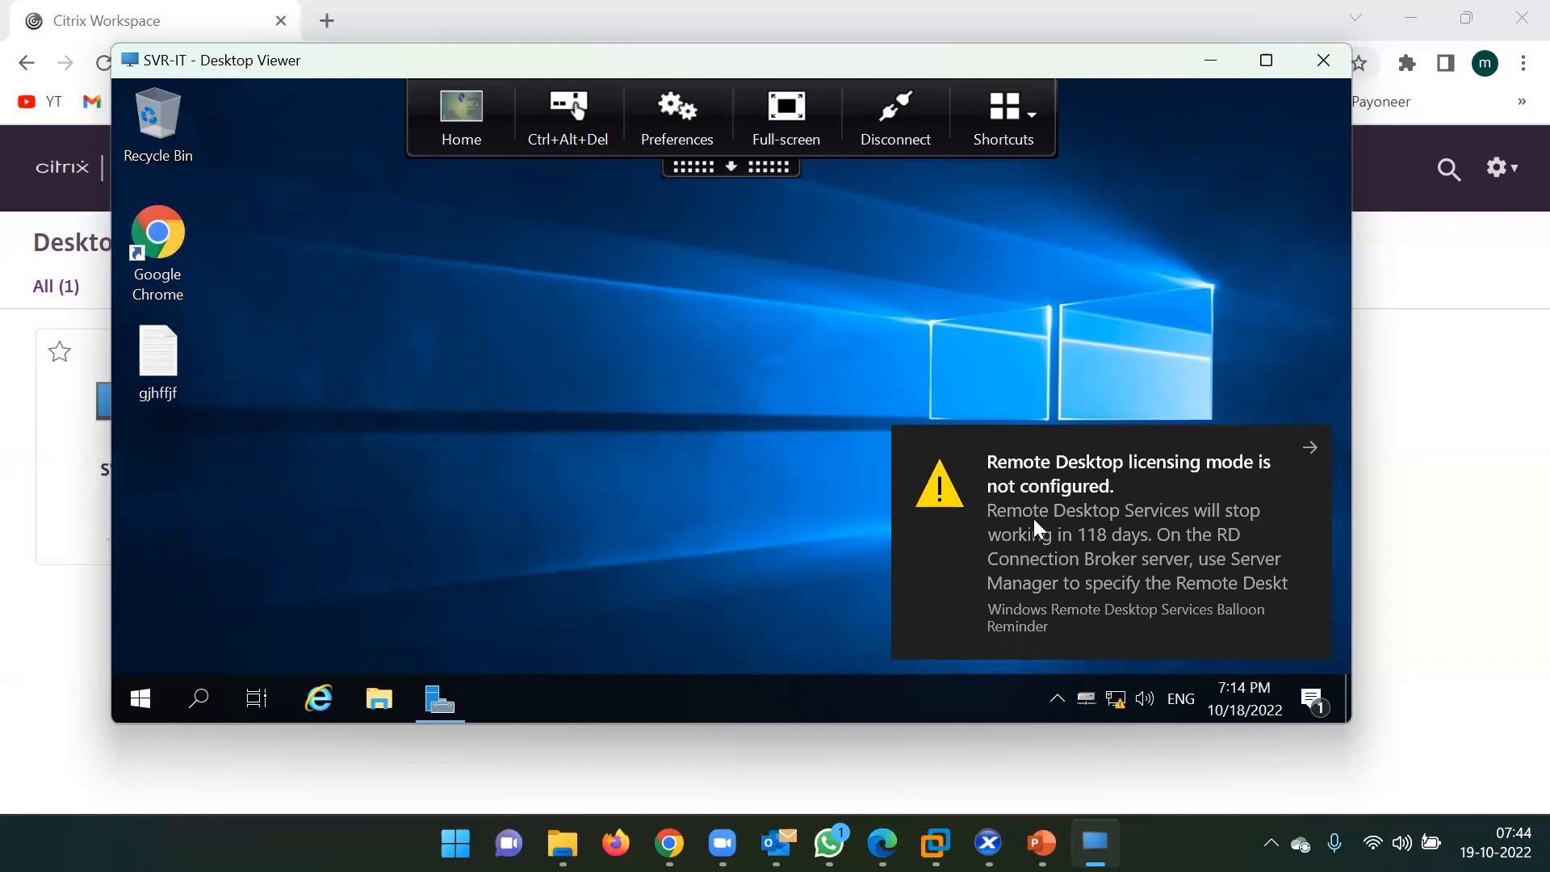
left_click(991, 459)
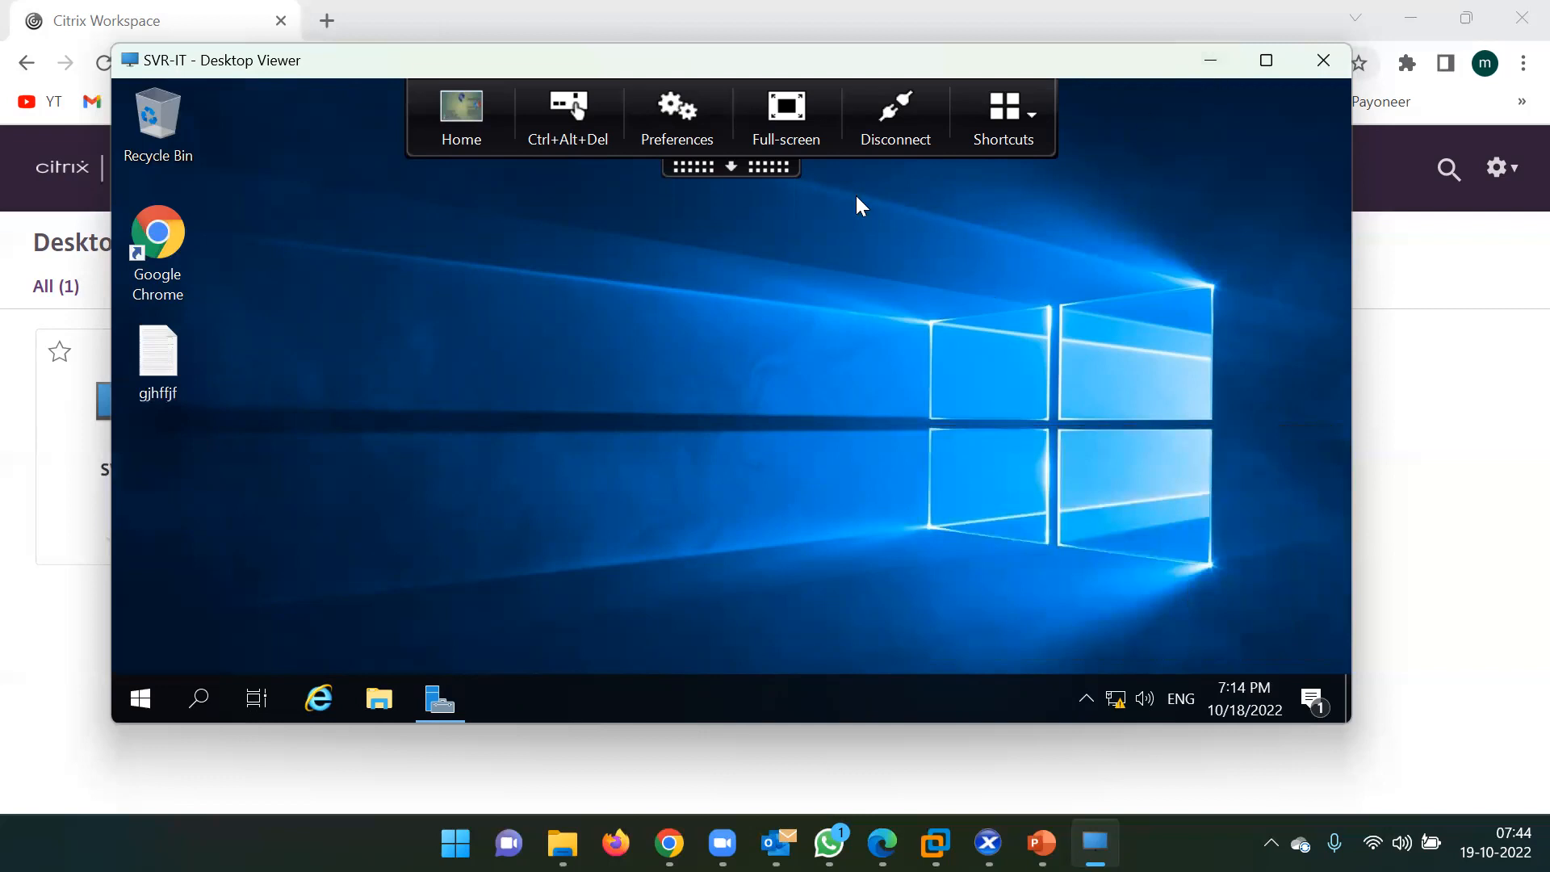
Restore the SVR-IT session window, make it full screen, then return it to a window.
left_click(1206, 61)
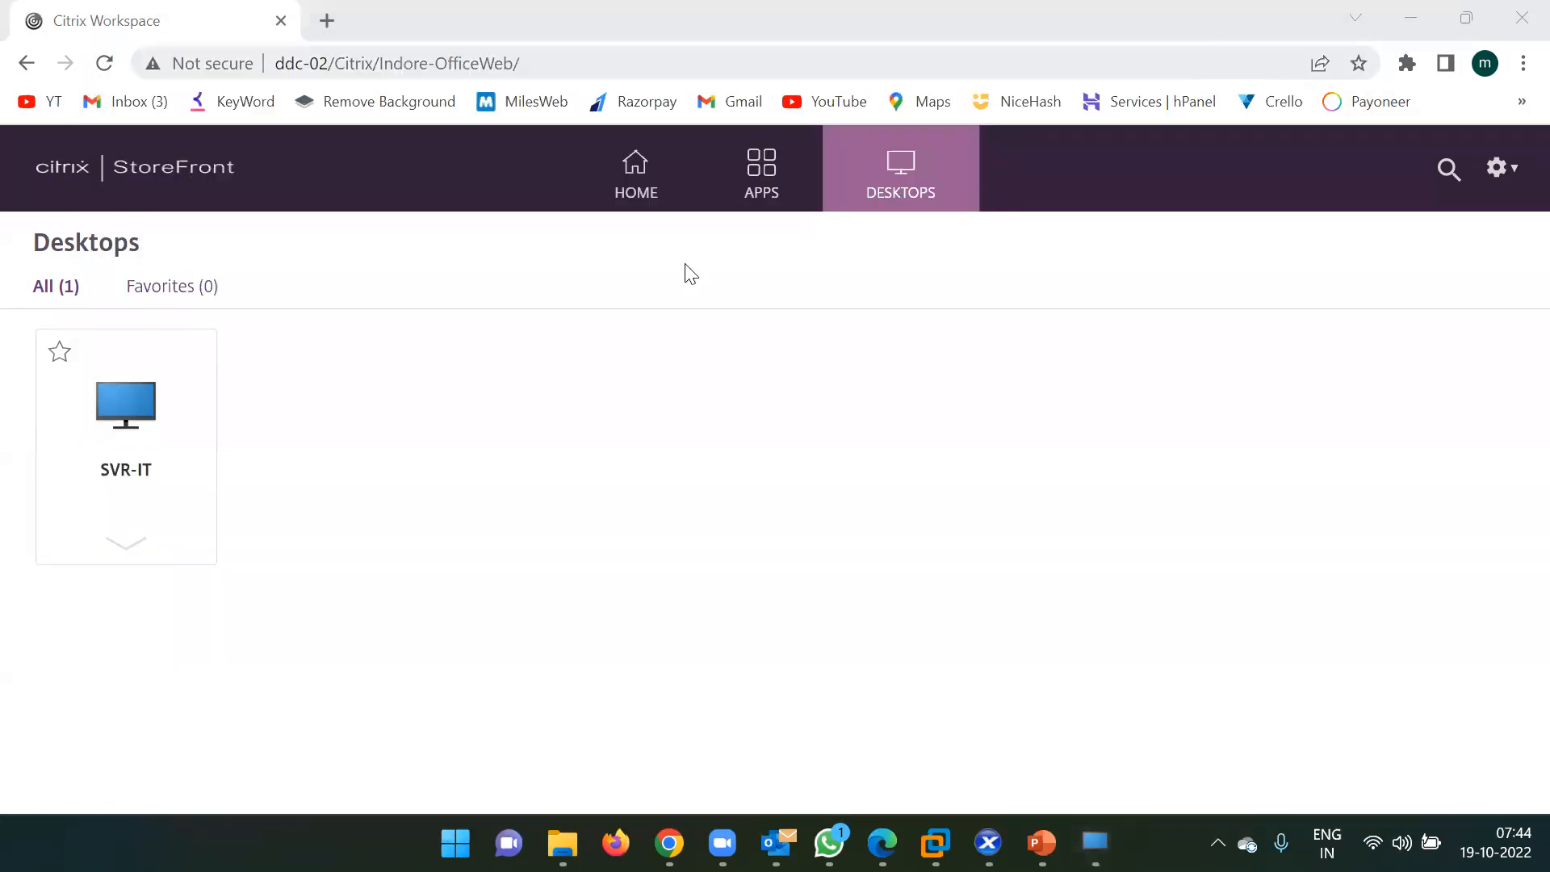
left_click(1413, 18)
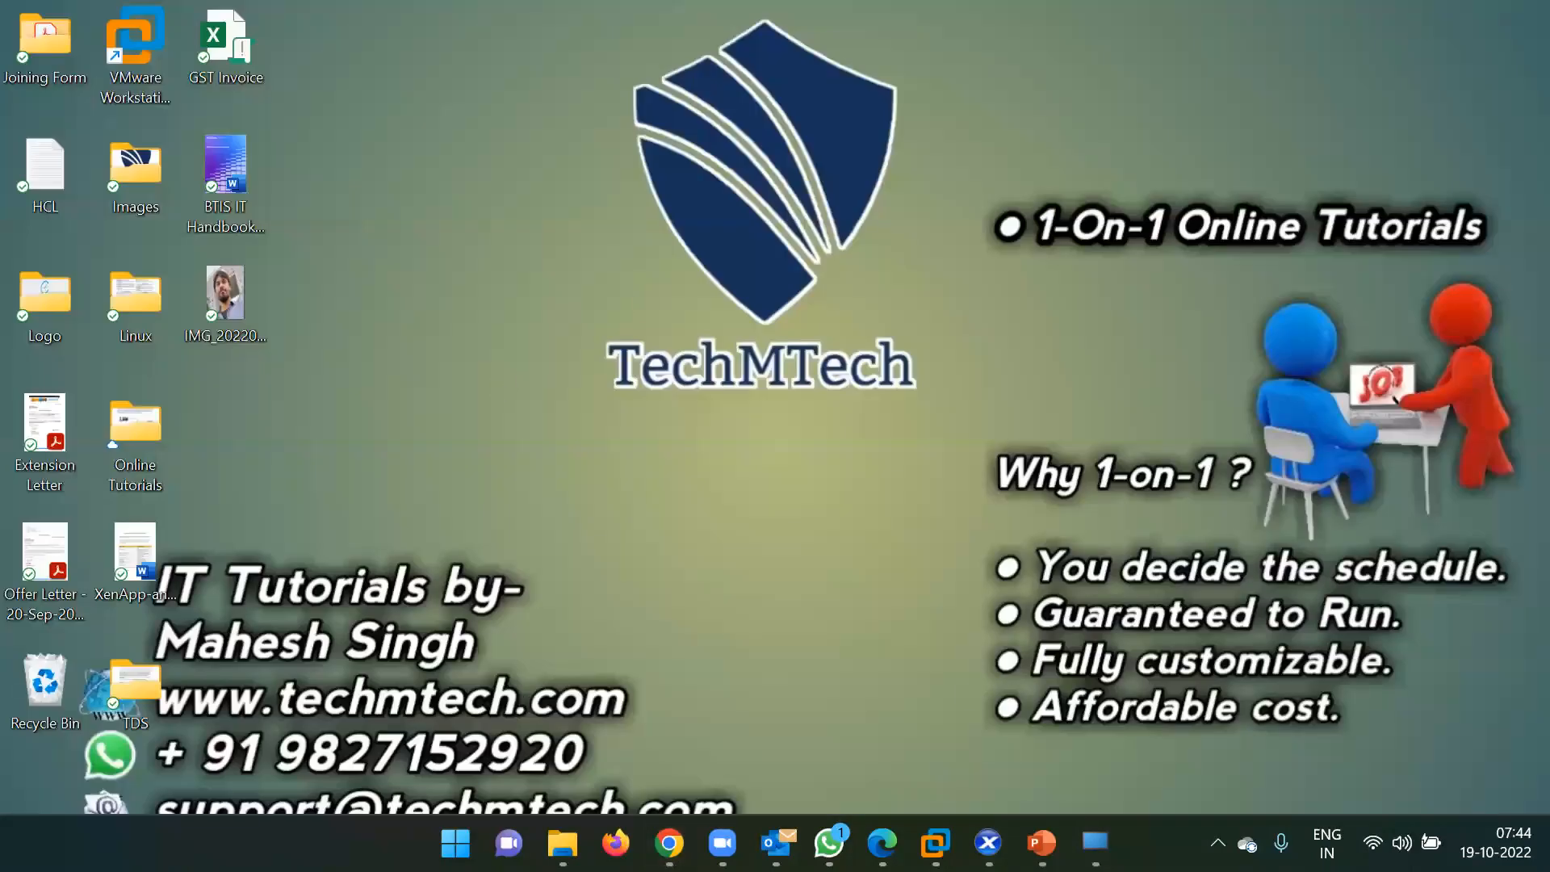
left_click(1095, 843)
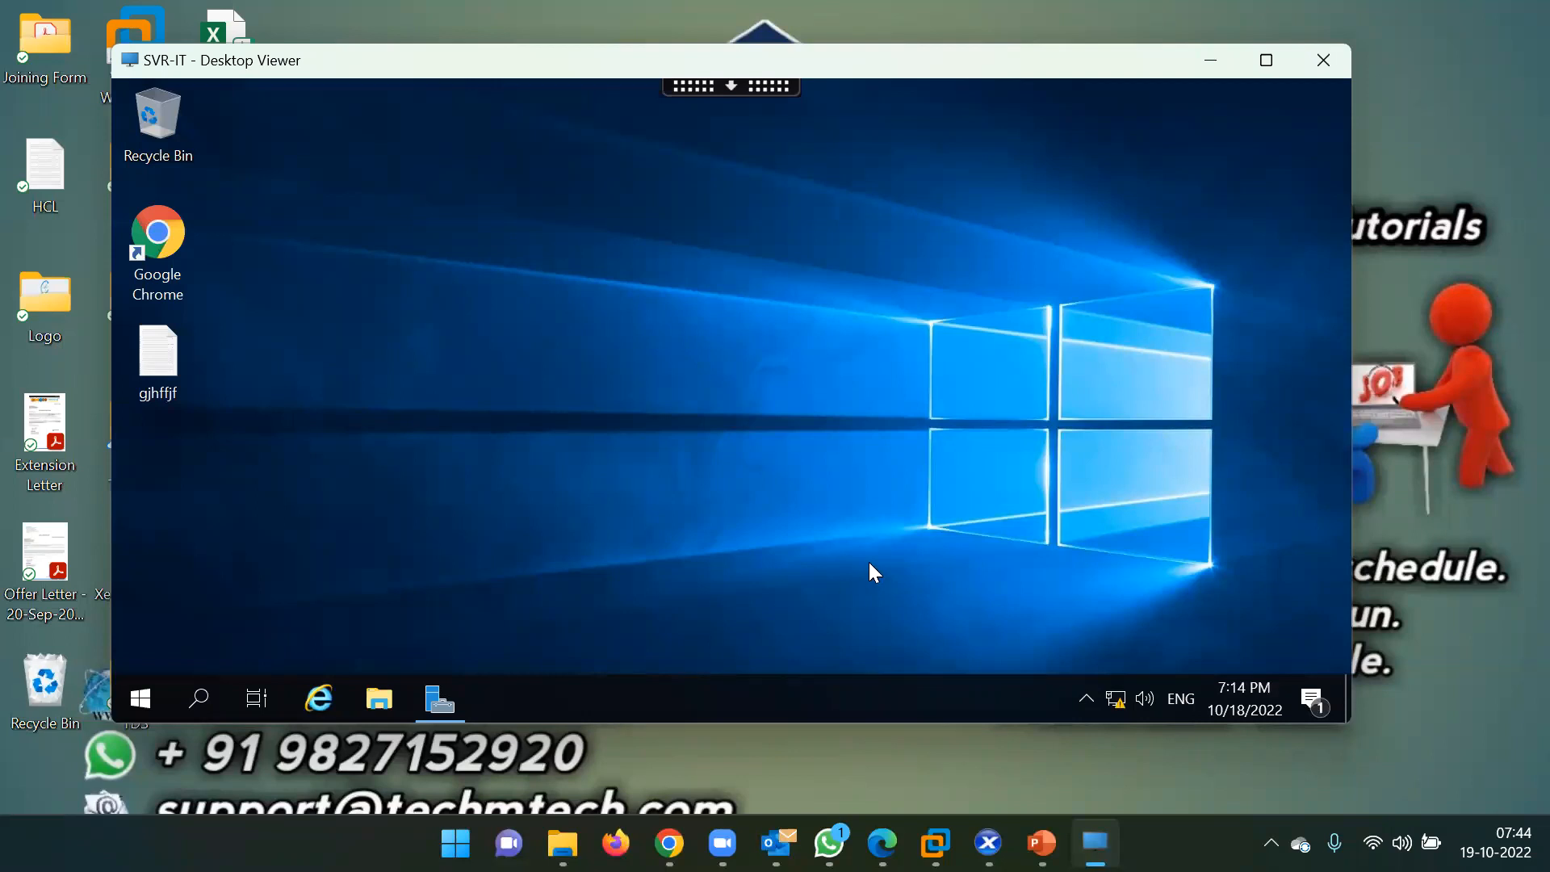
double_click(674, 60)
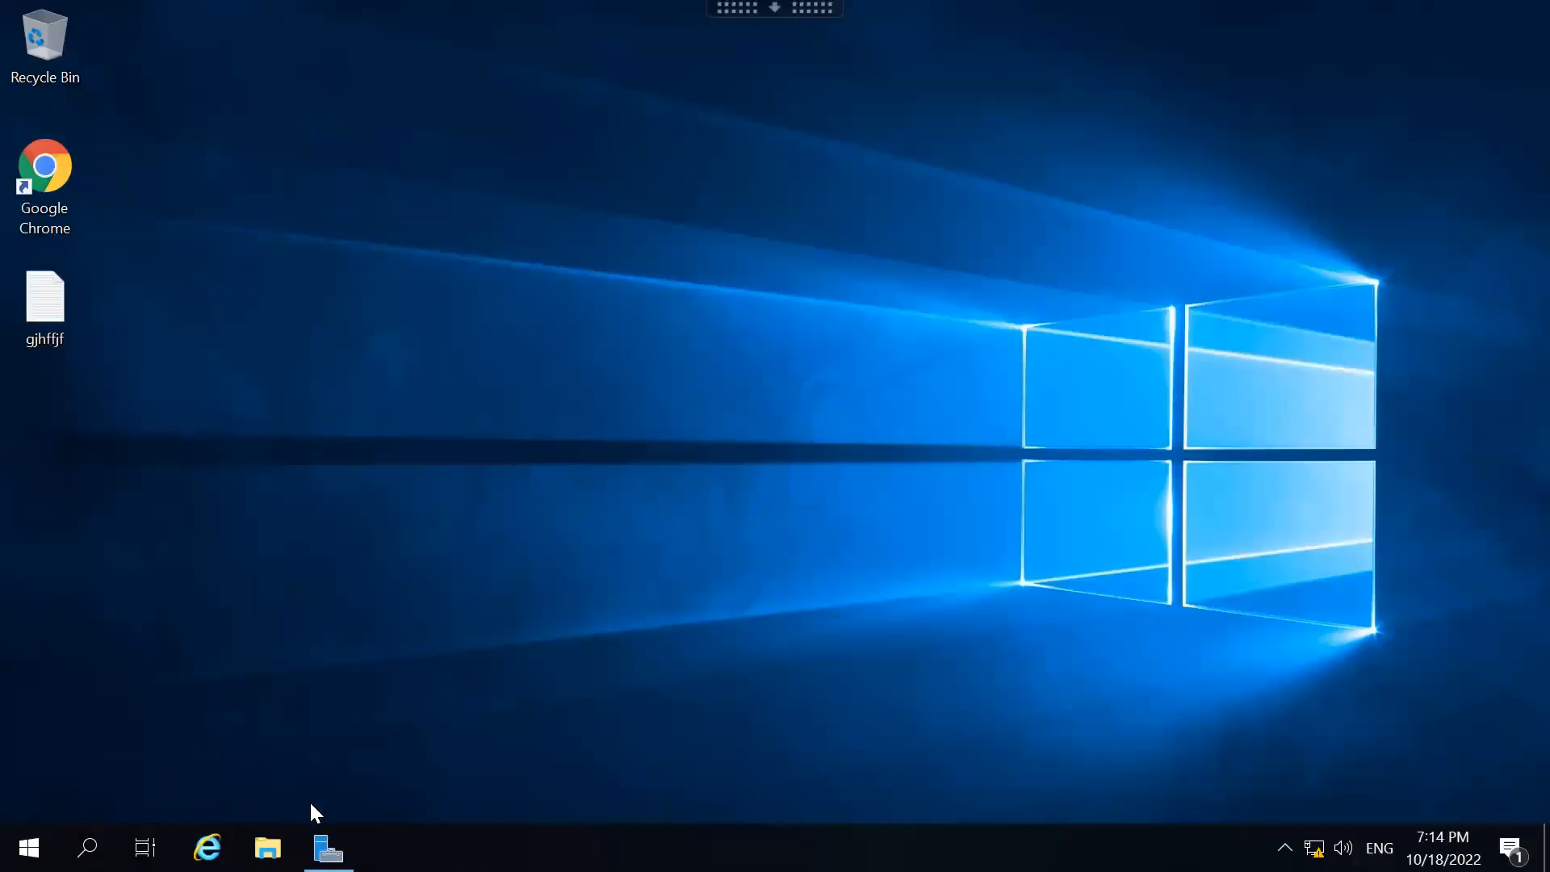
left_click(329, 848)
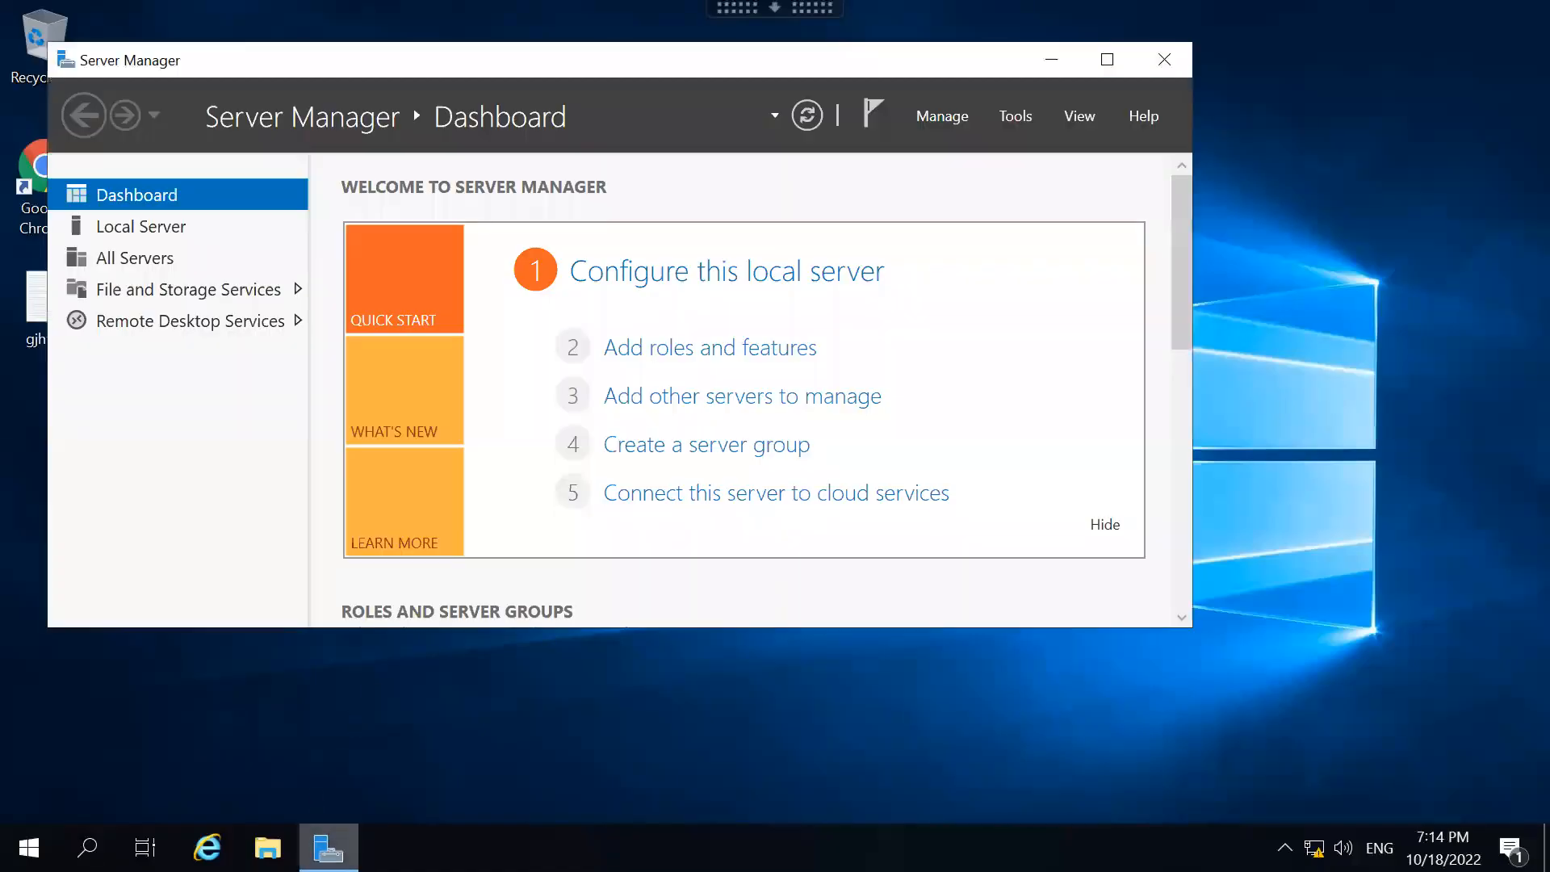
left_click(1046, 58)
left_click(787, 10)
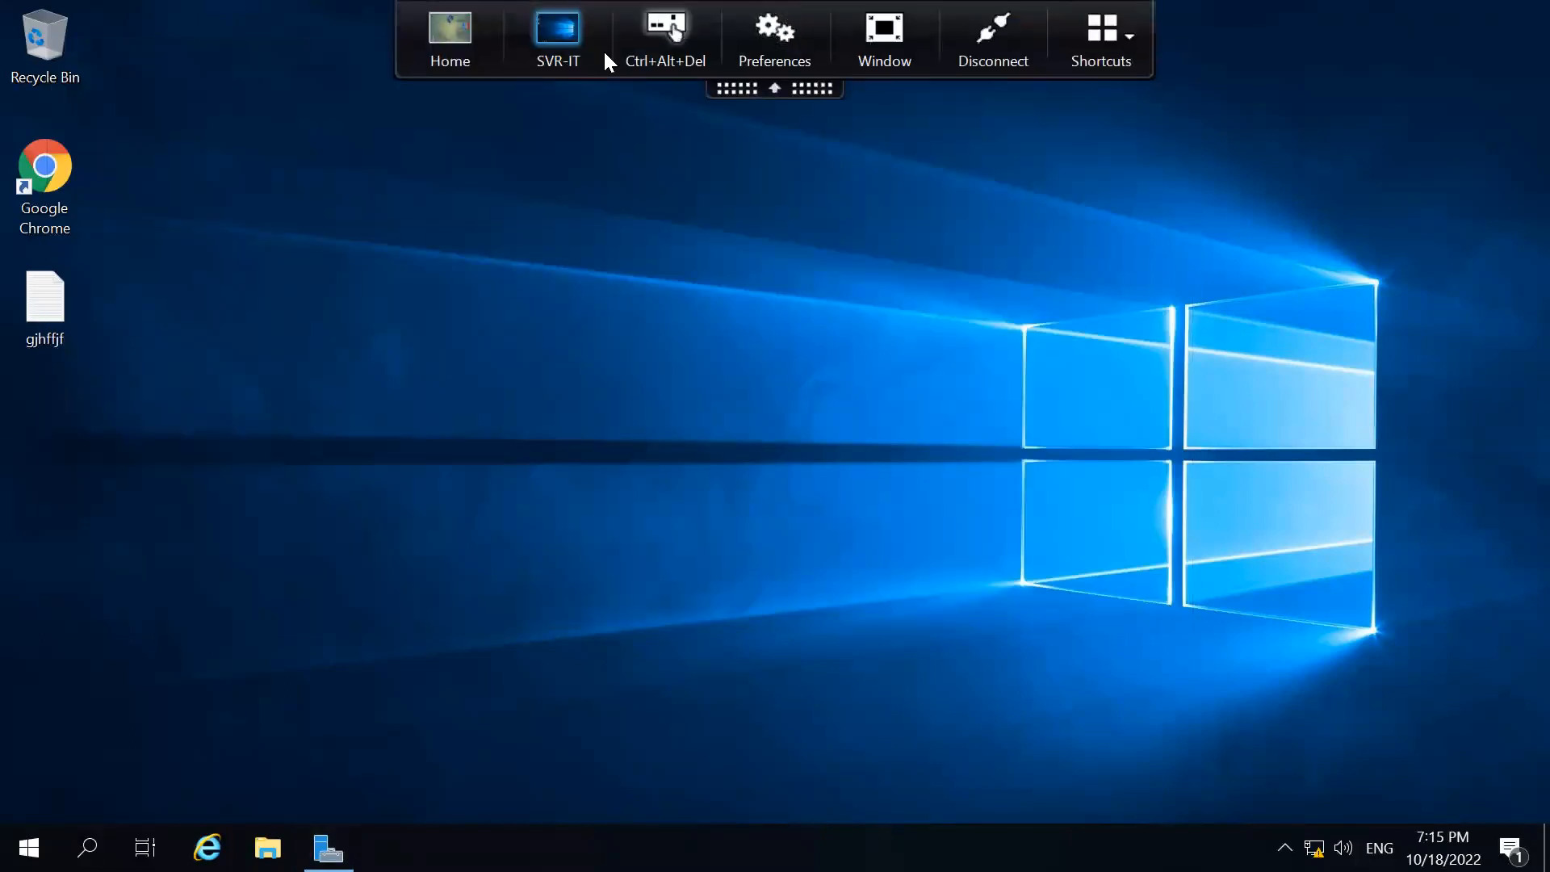
left_click(902, 50)
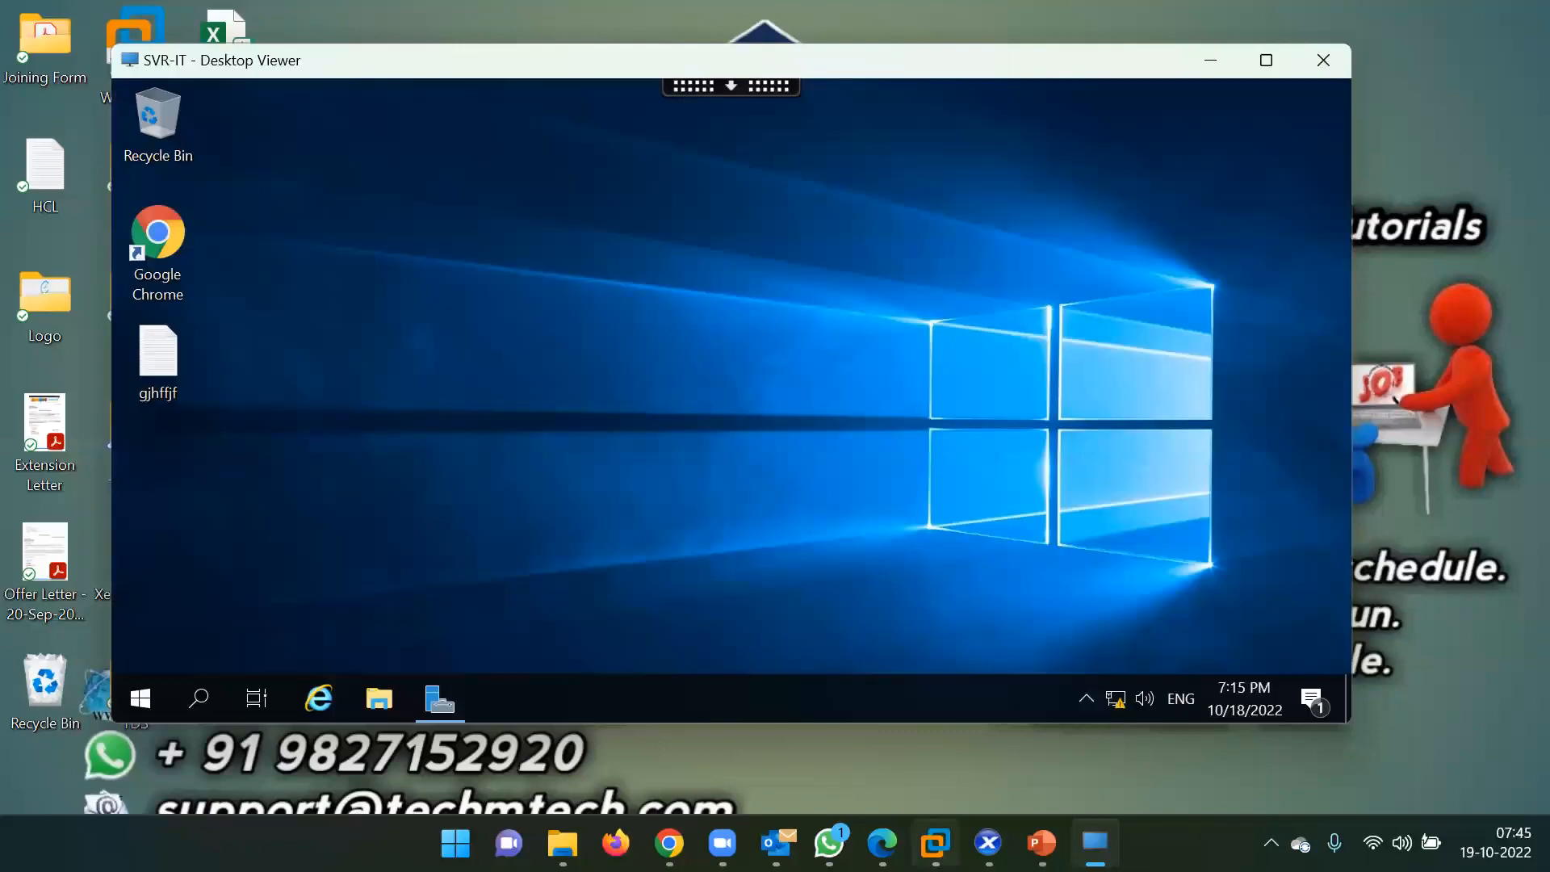
Bring the DDC-02 Citrix Studio console back and open the logging view.
mouse_move(935, 843)
left_click(1058, 670)
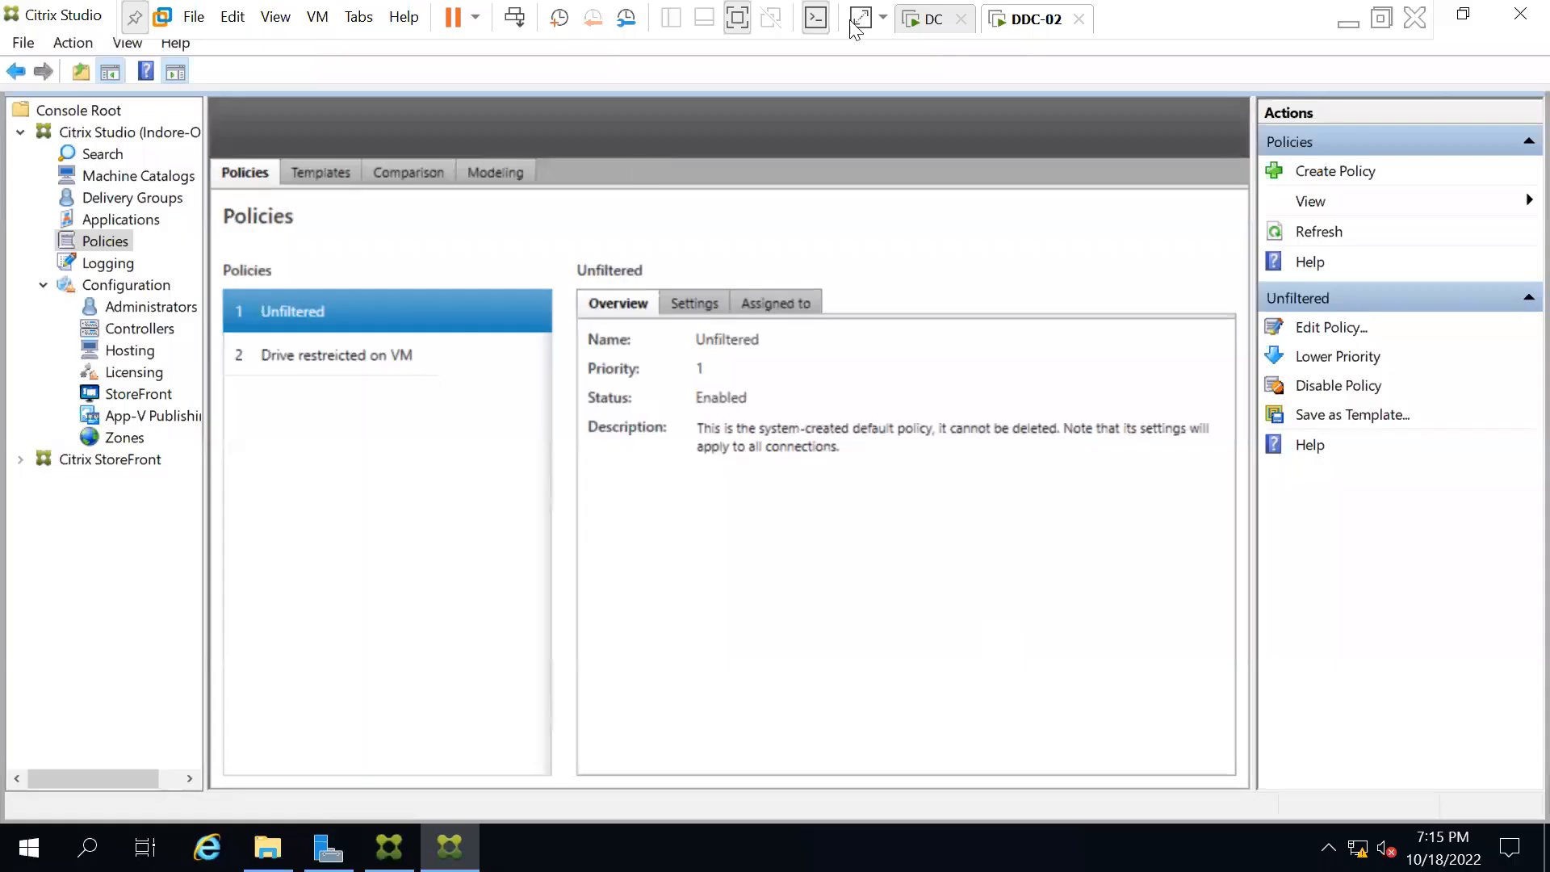
left_click(1347, 22)
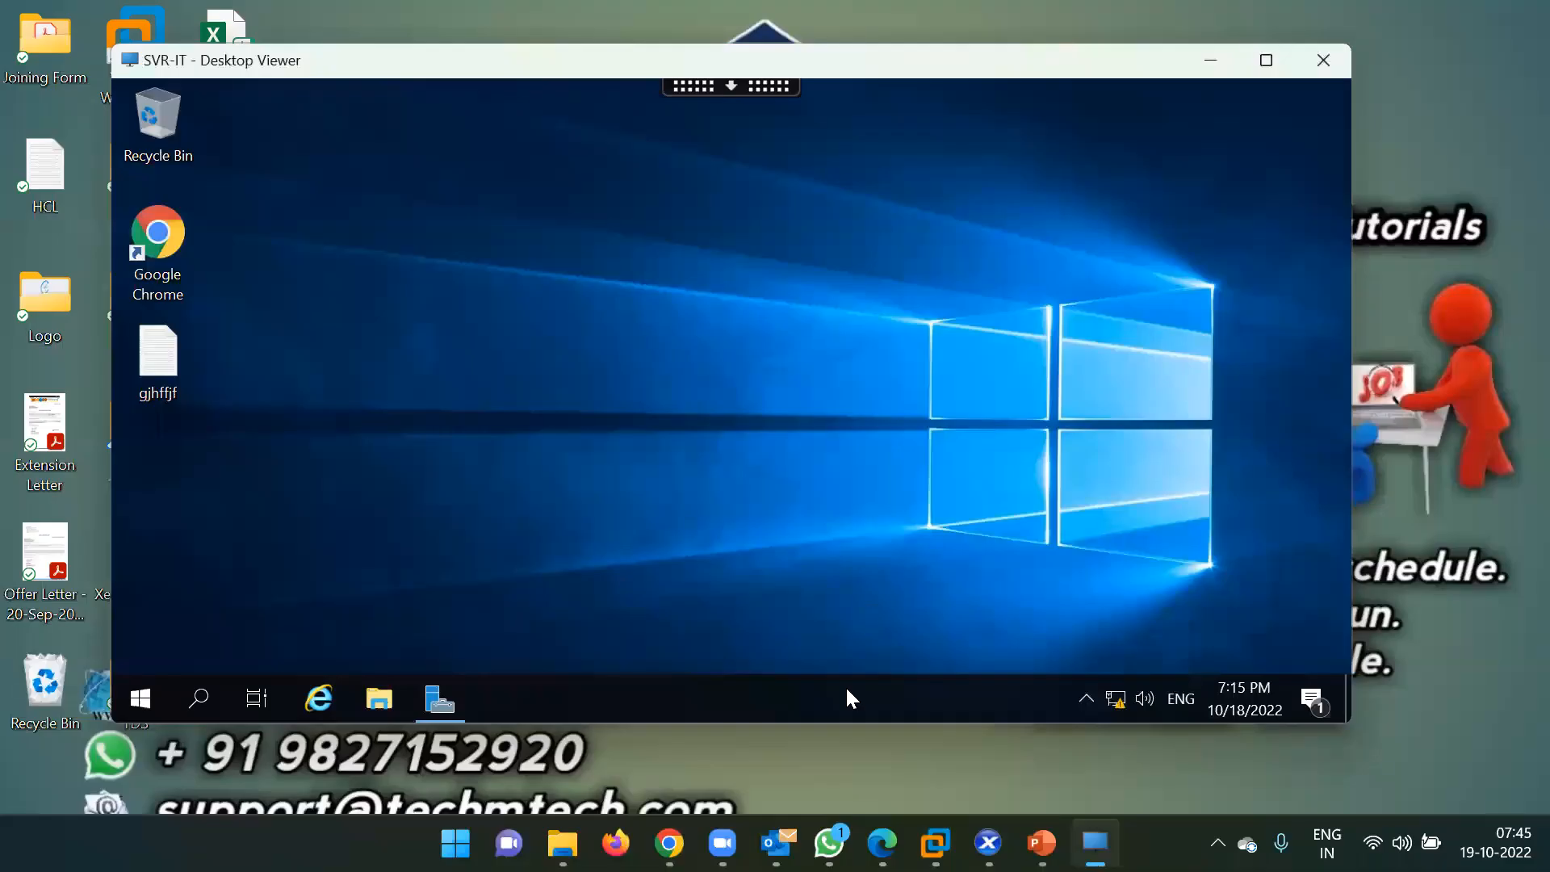
mouse_move(1039, 825)
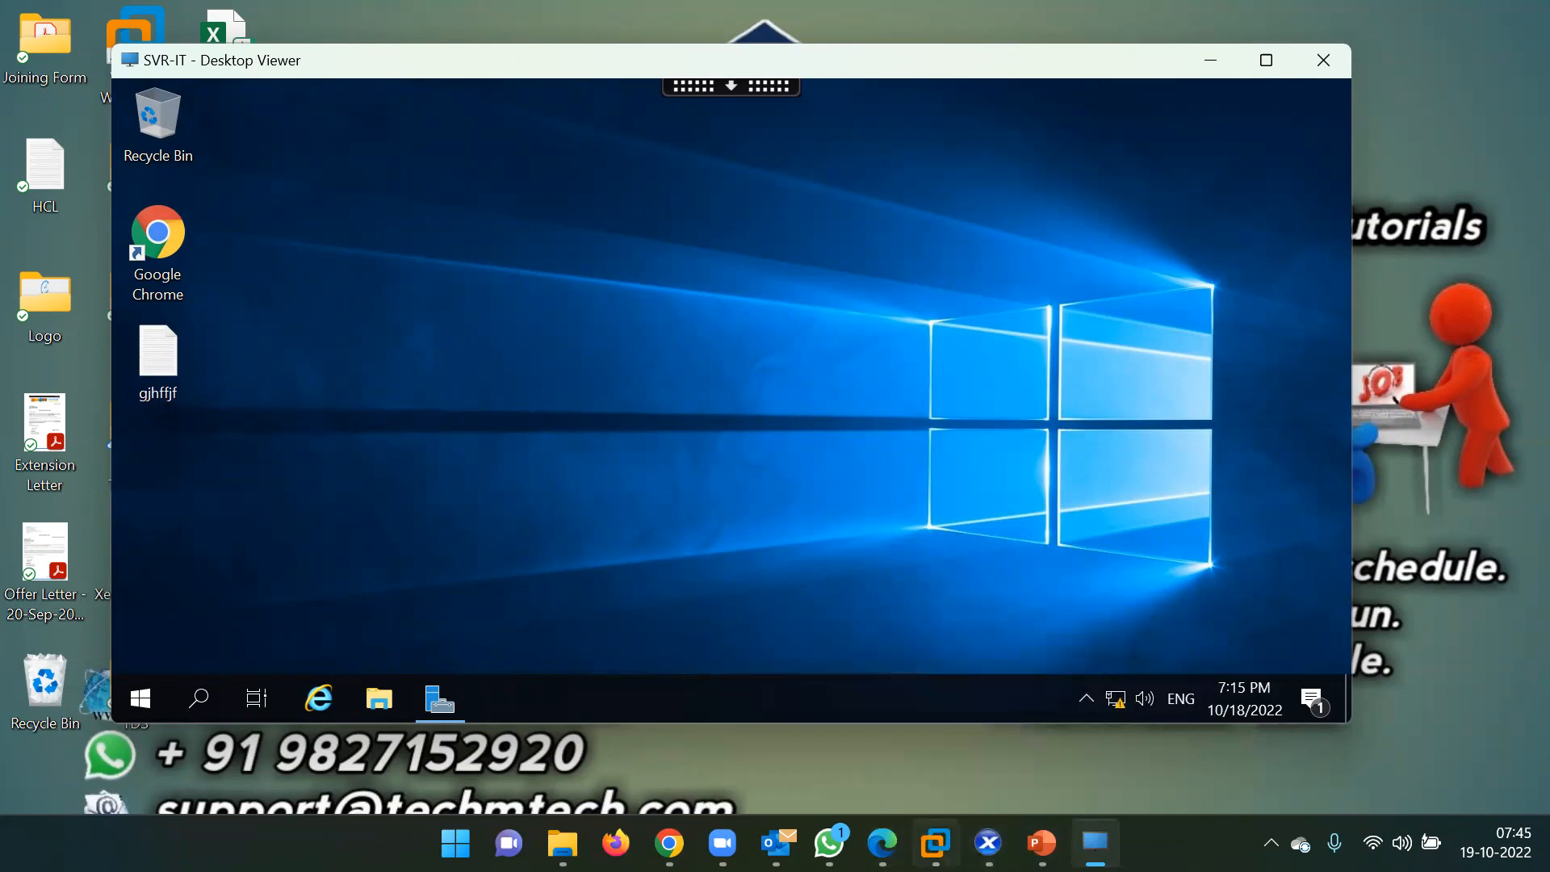
mouse_move(1095, 843)
left_click(1080, 666)
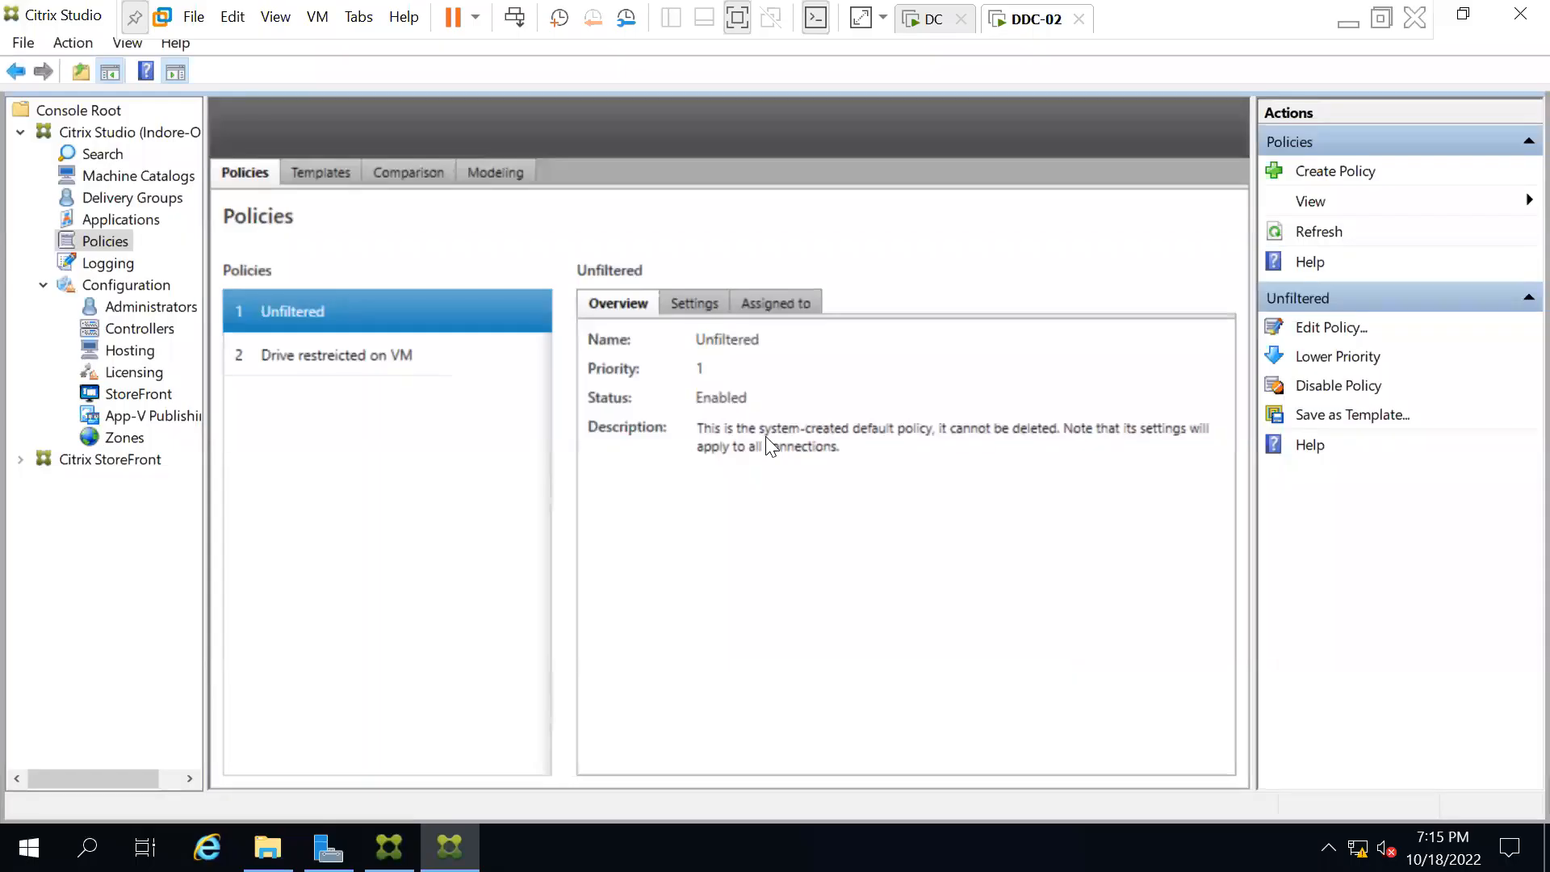
left_click(106, 265)
Browse Delivery Groups and the Win Svr for IT catalog details, then minimize the DDC-02 console.
left_click(108, 200)
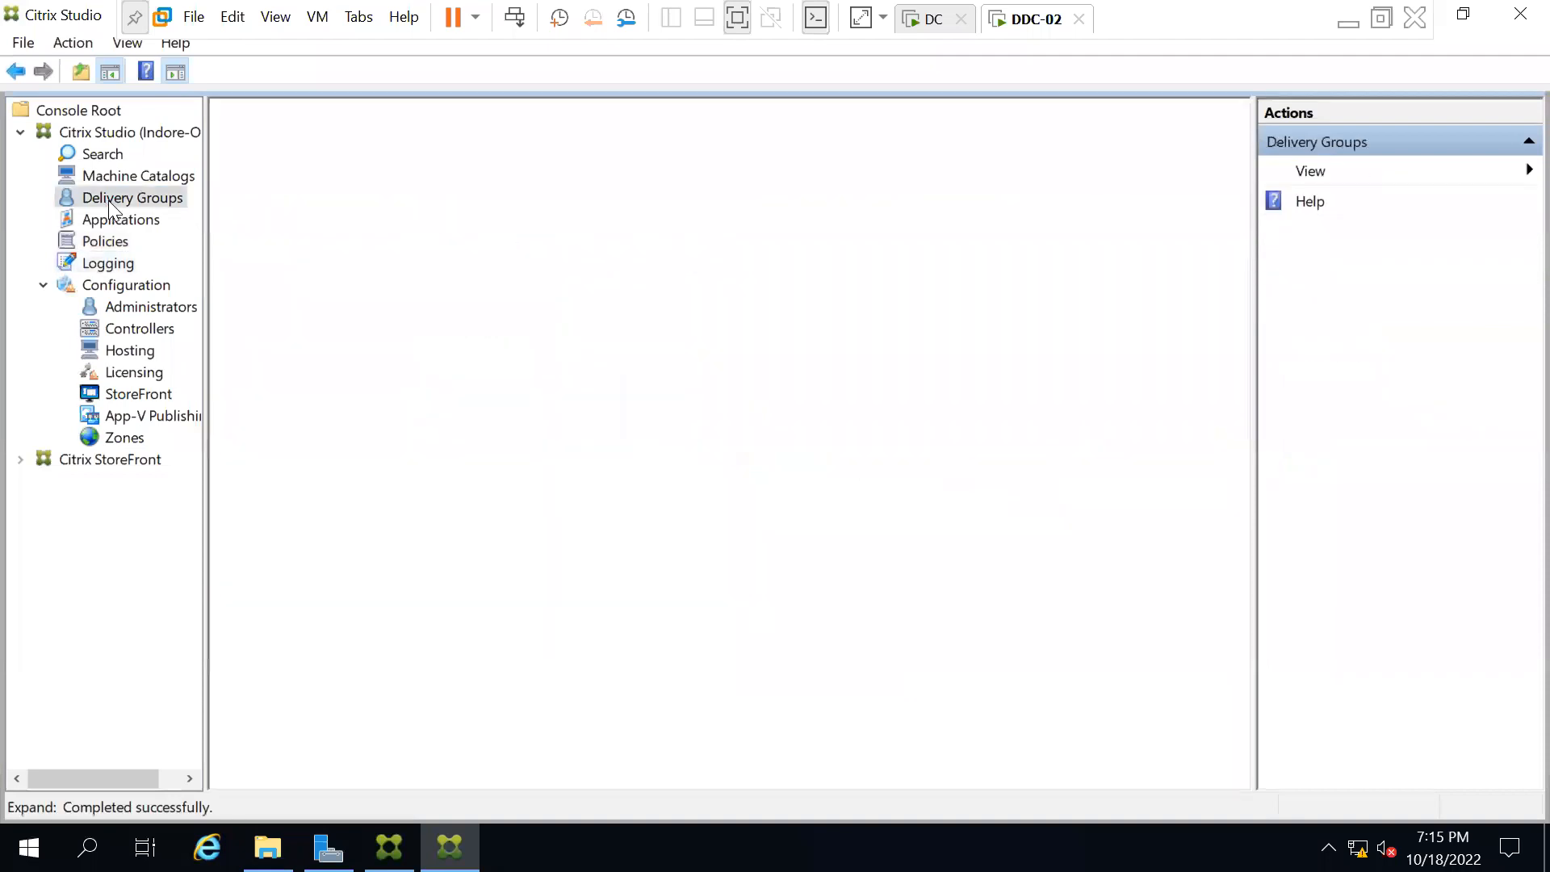
left_click(135, 174)
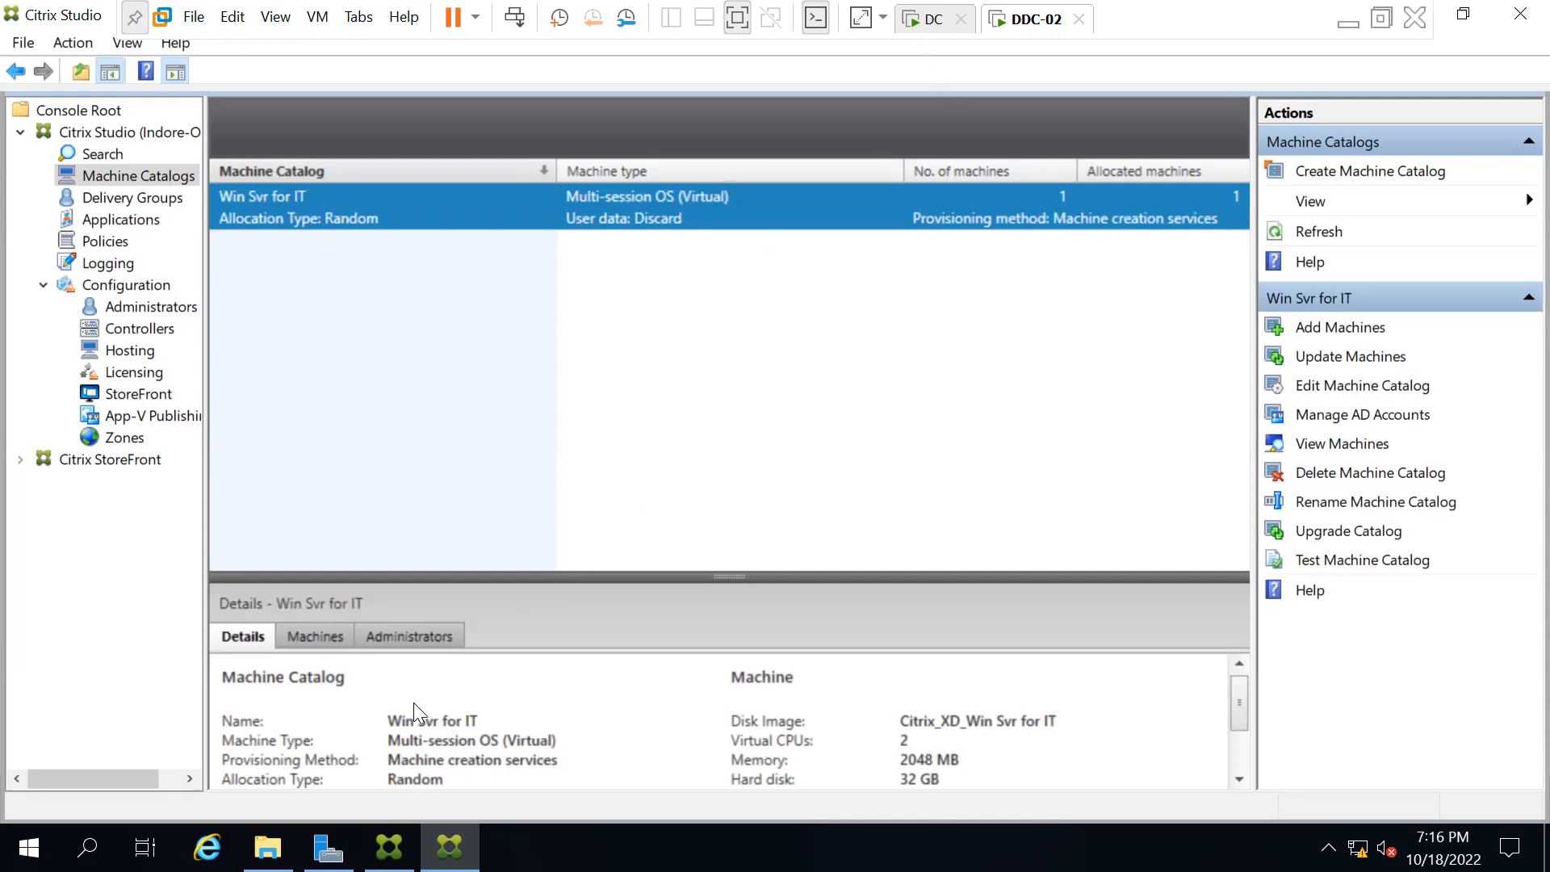
left_click(1349, 23)
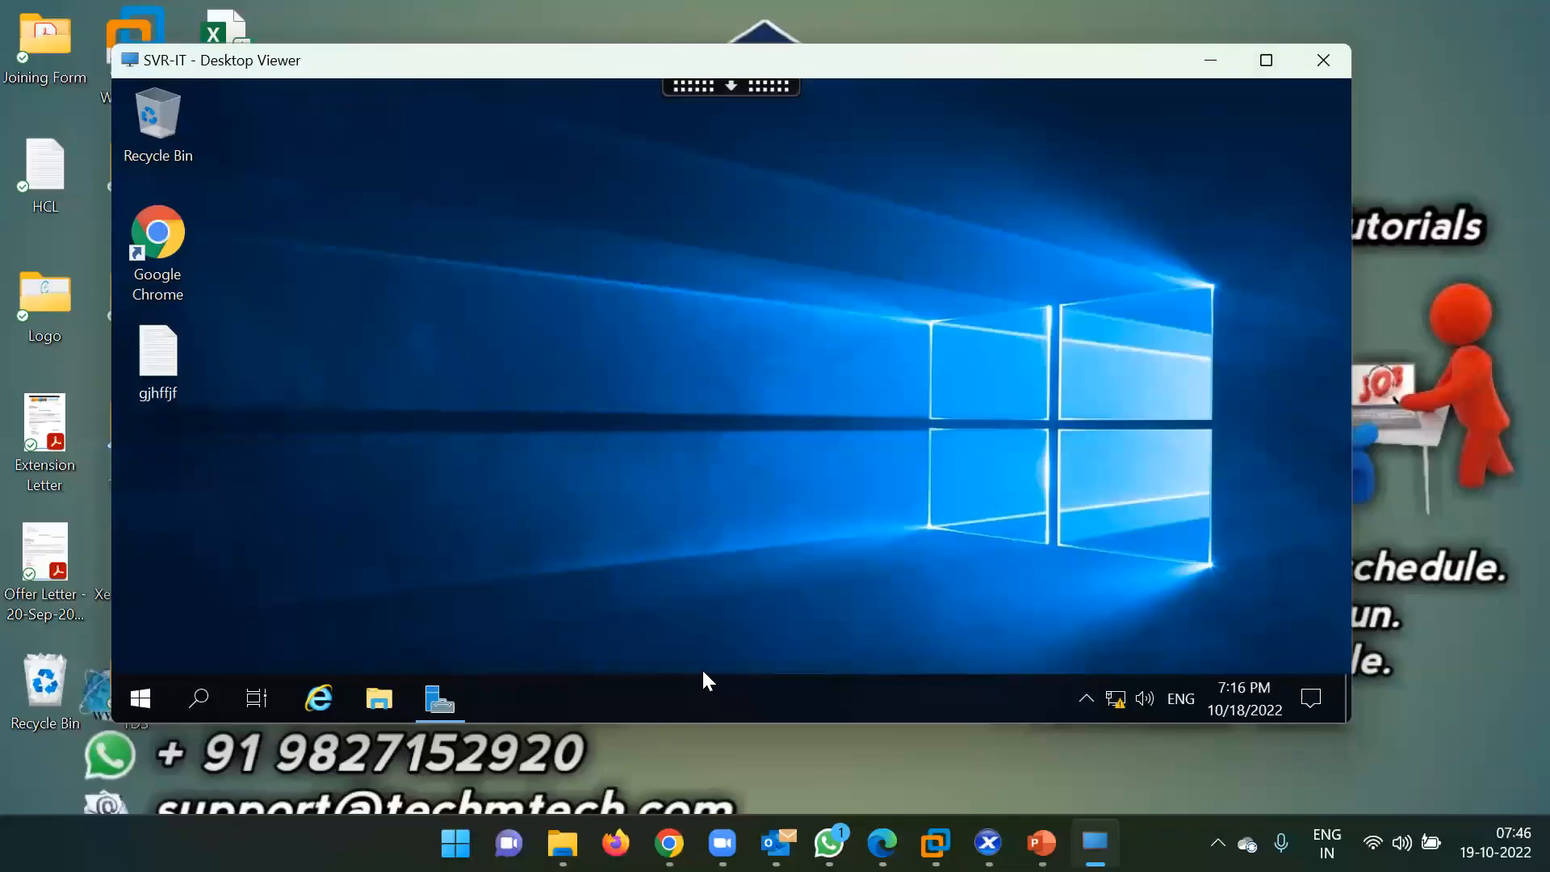
Select Win2k19-Golden in XenCenter, start it, and watch it boot on the Console tab.
left_click(988, 843)
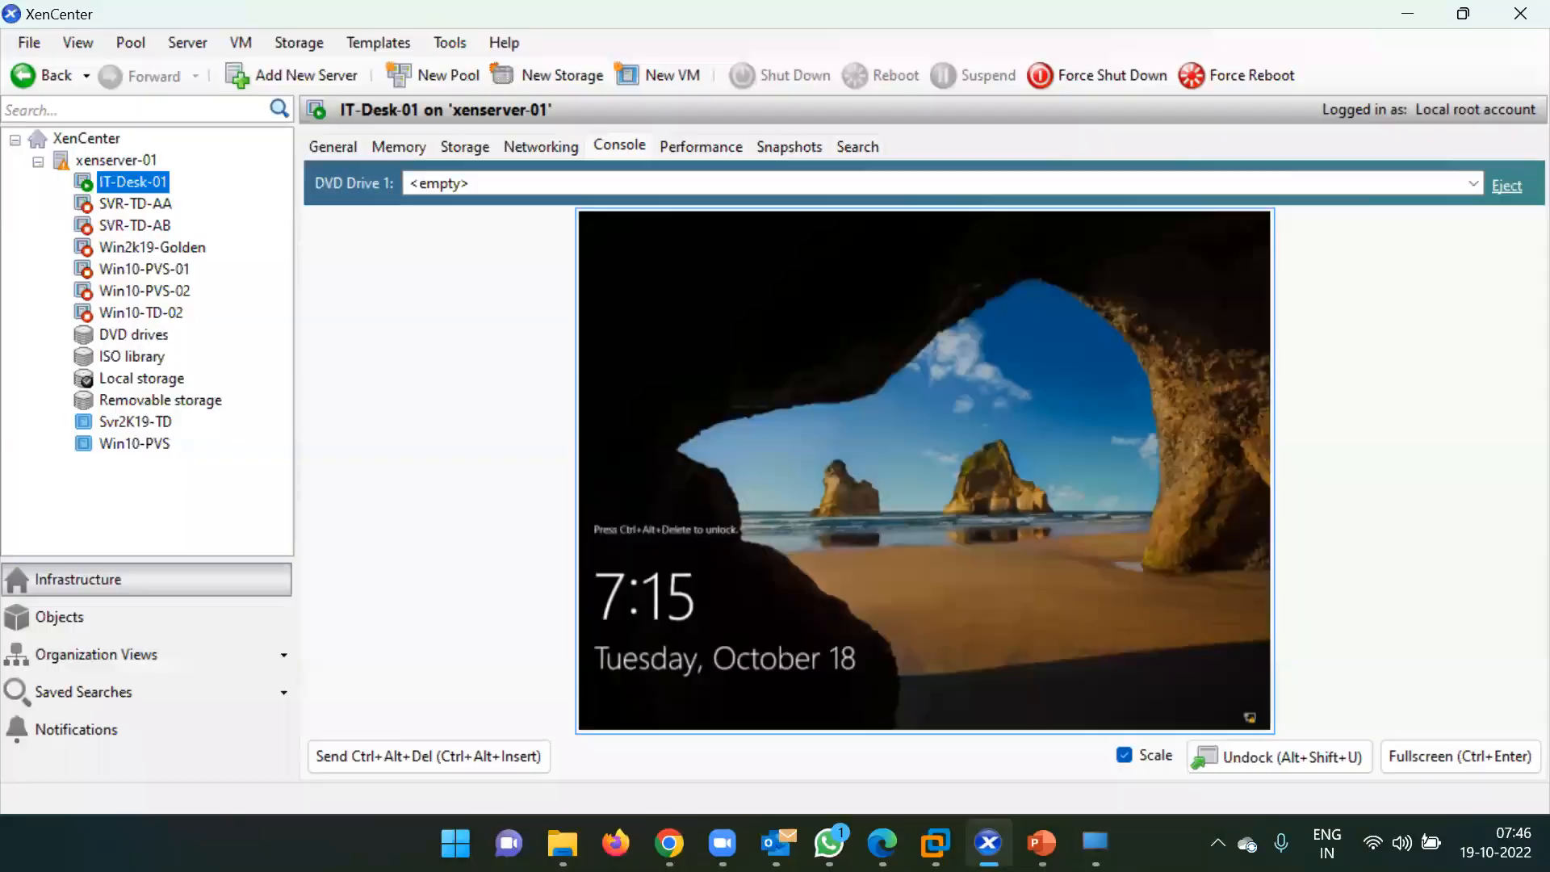
left_click(143, 246)
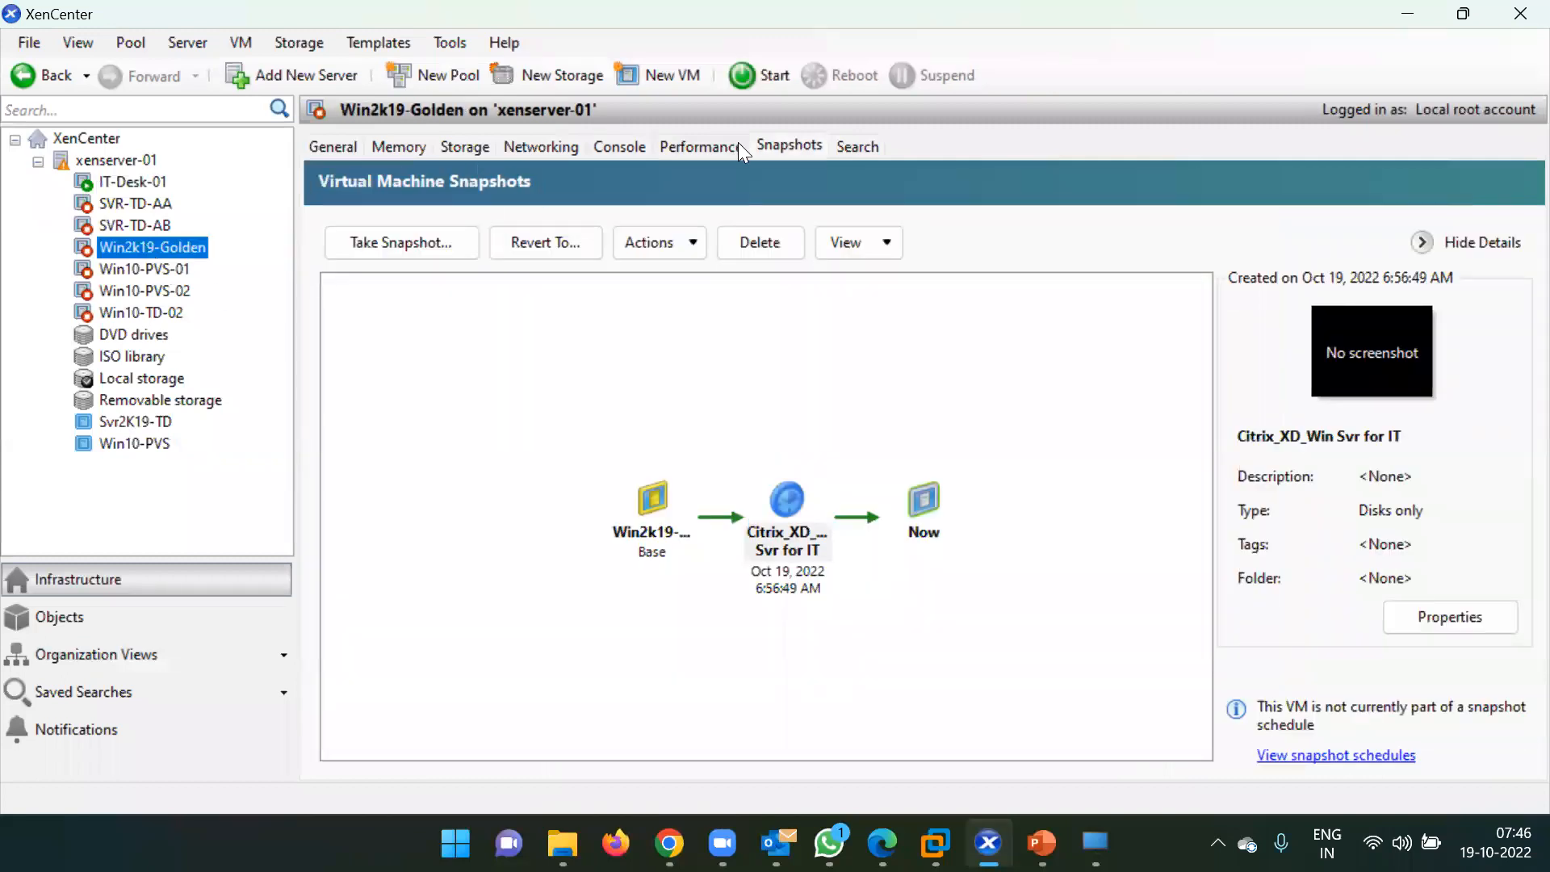
left_click(765, 74)
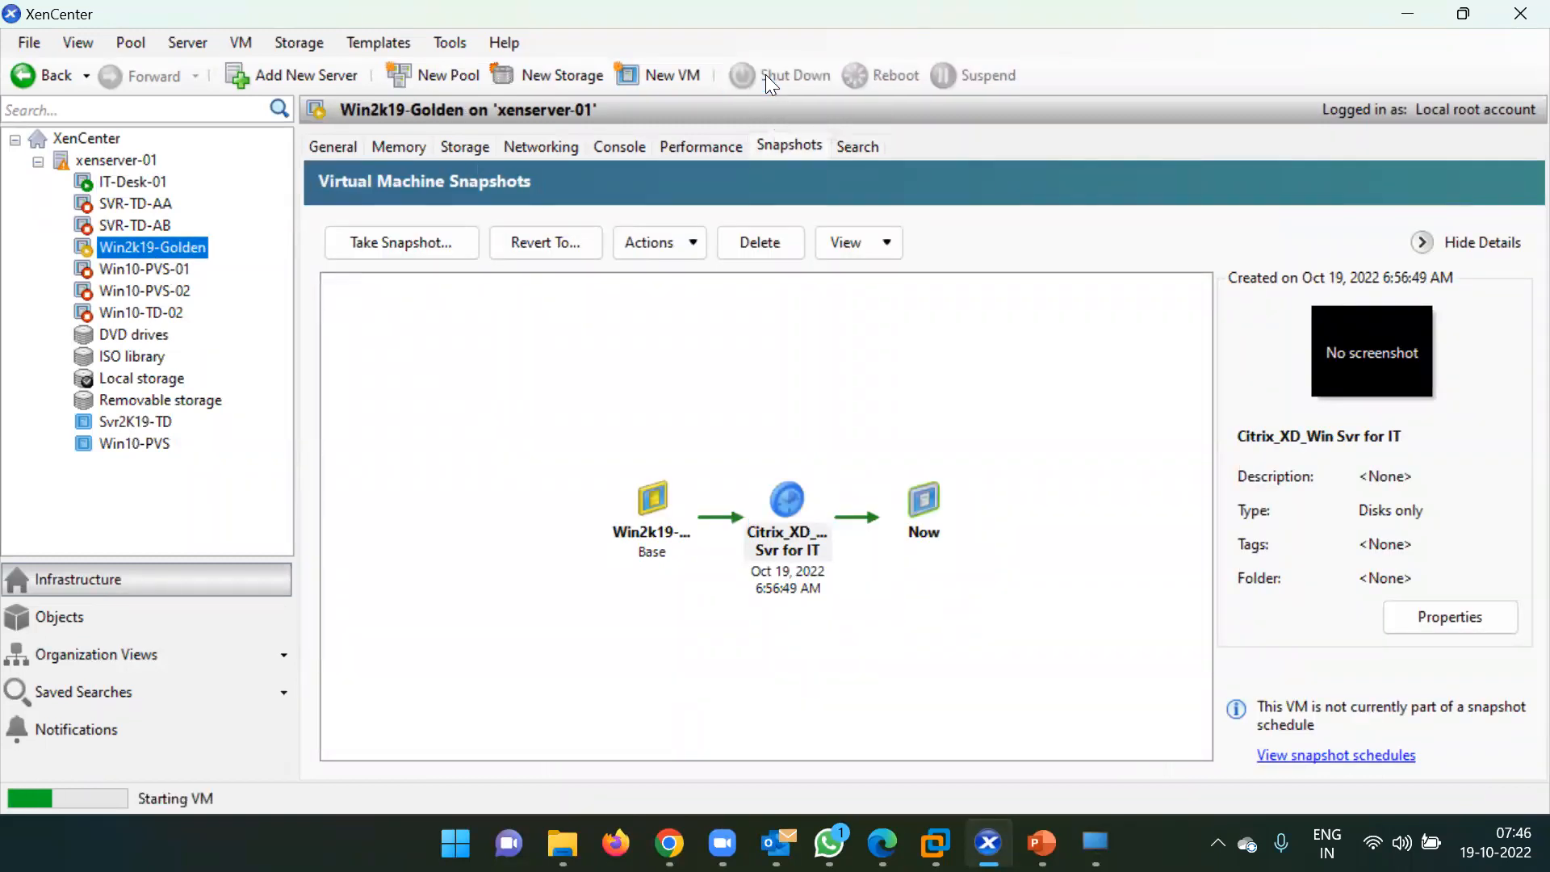
left_click(624, 142)
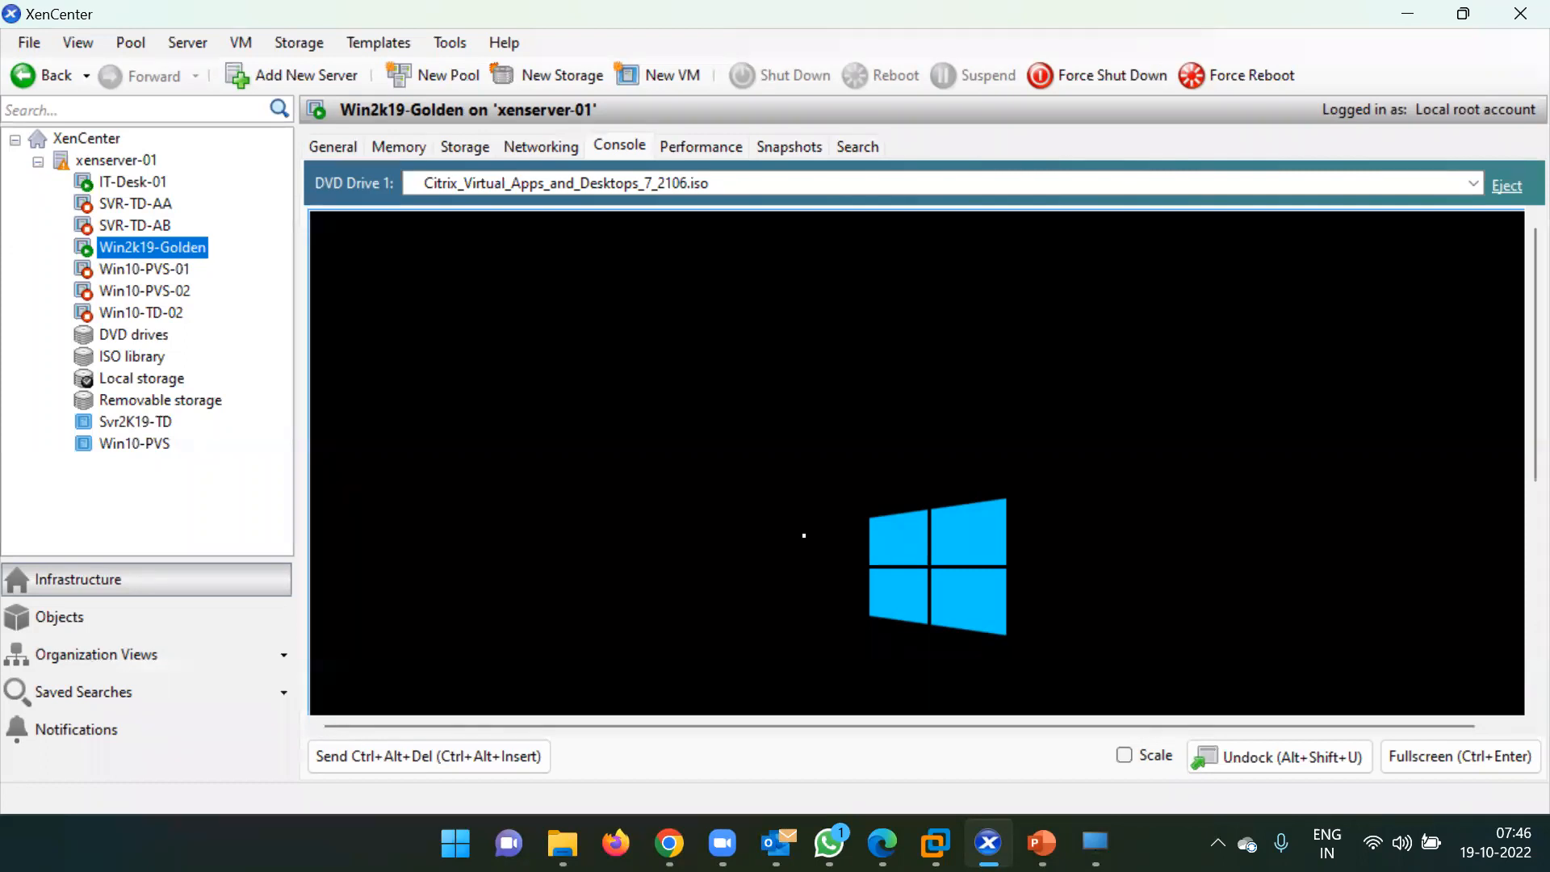
Glance at DDC-02, return to XenCenter, and tick Scale so the Win2k19-Golden console fits.
left_click(935, 843)
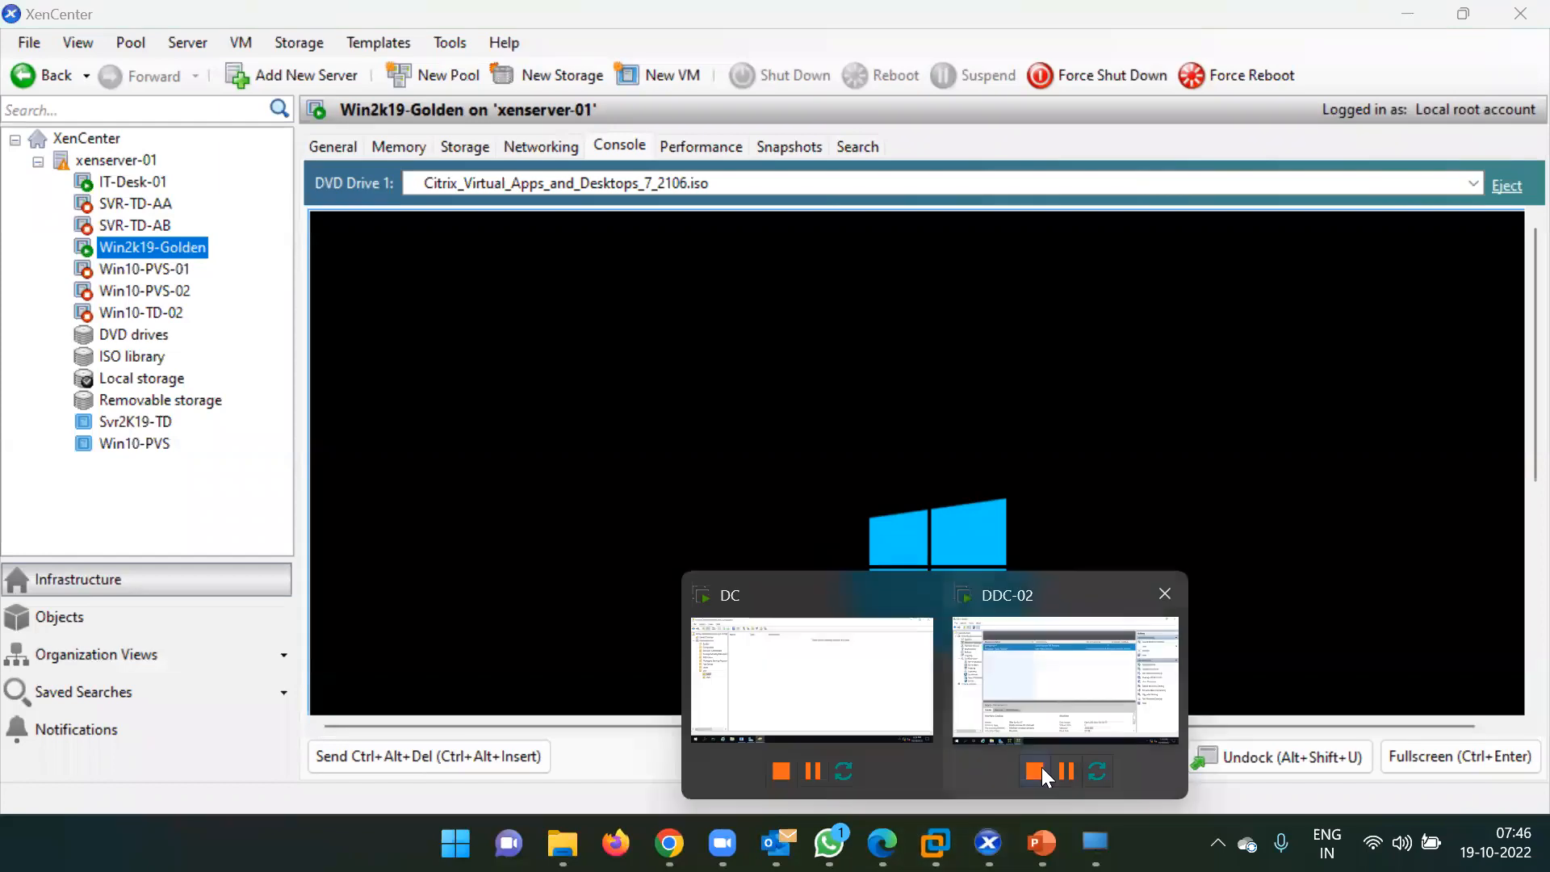
left_click(1059, 683)
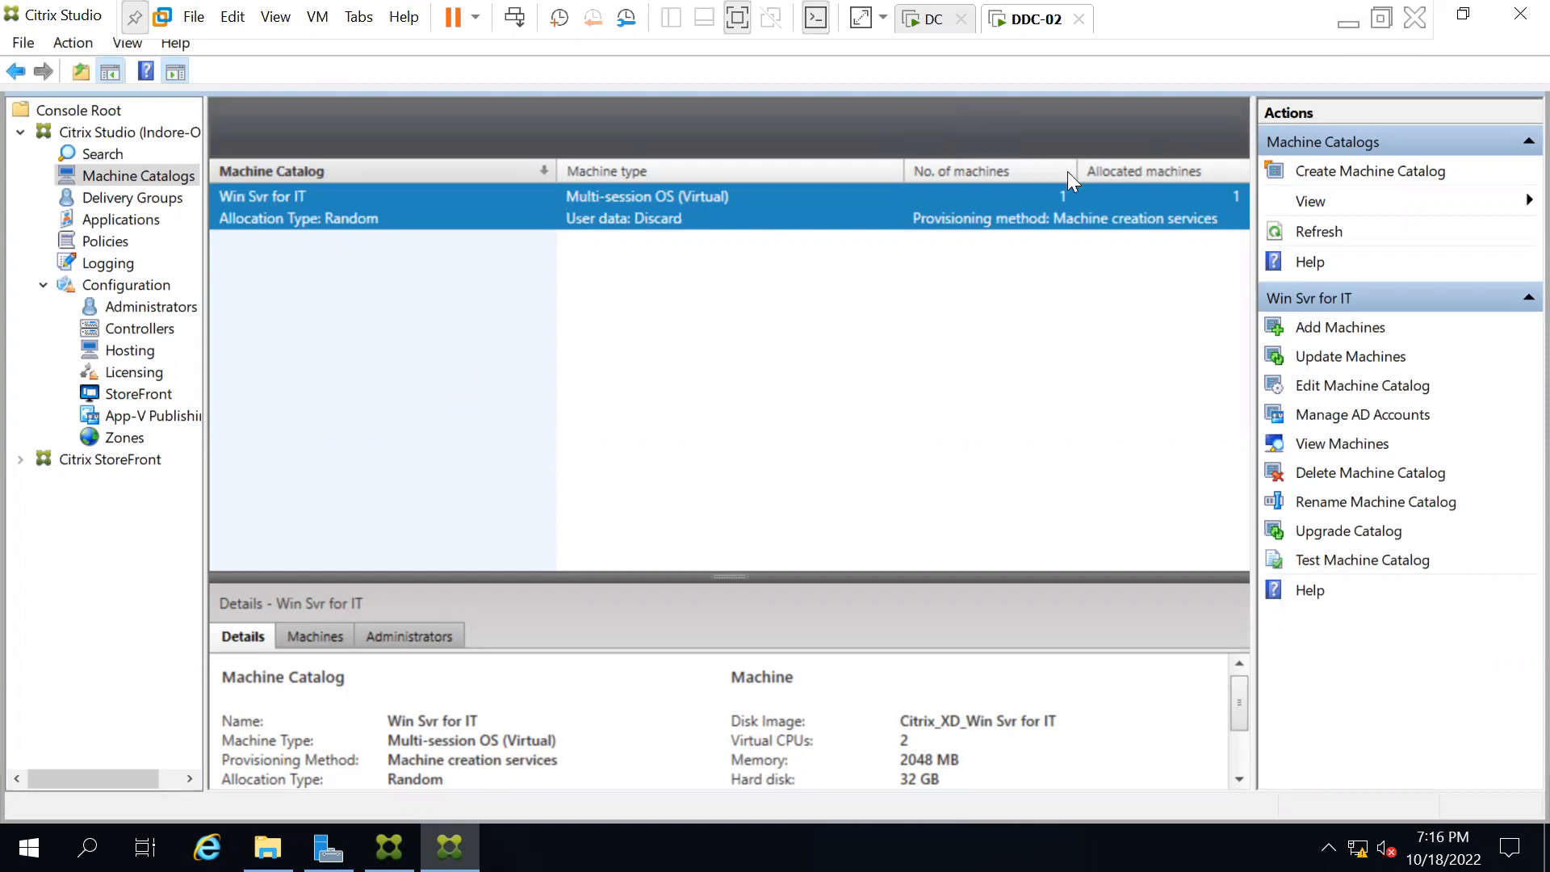
left_click(1349, 20)
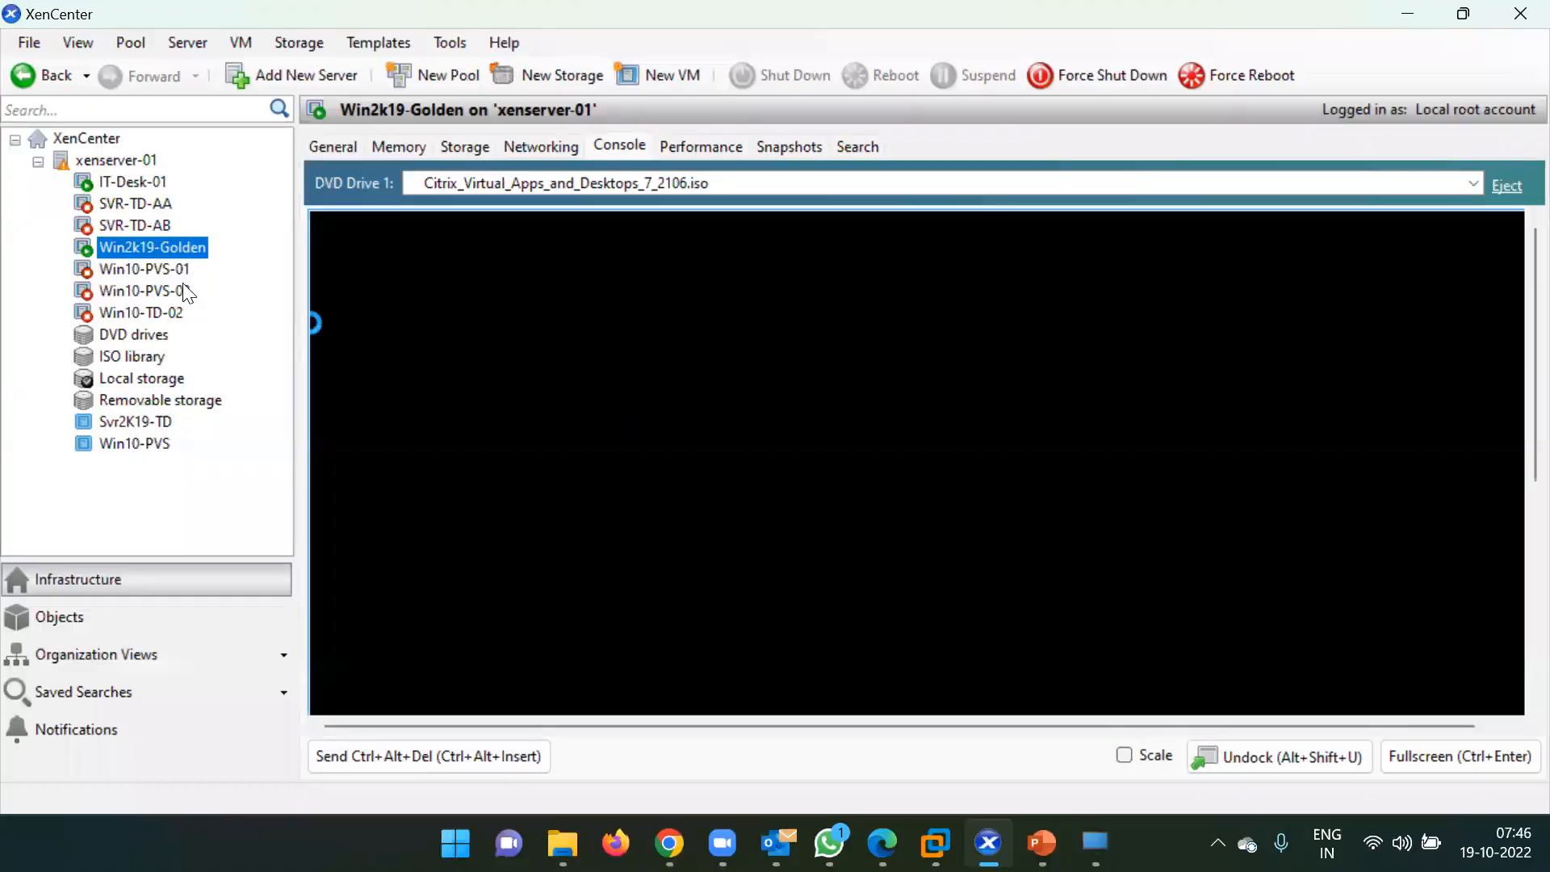
left_click(118, 246)
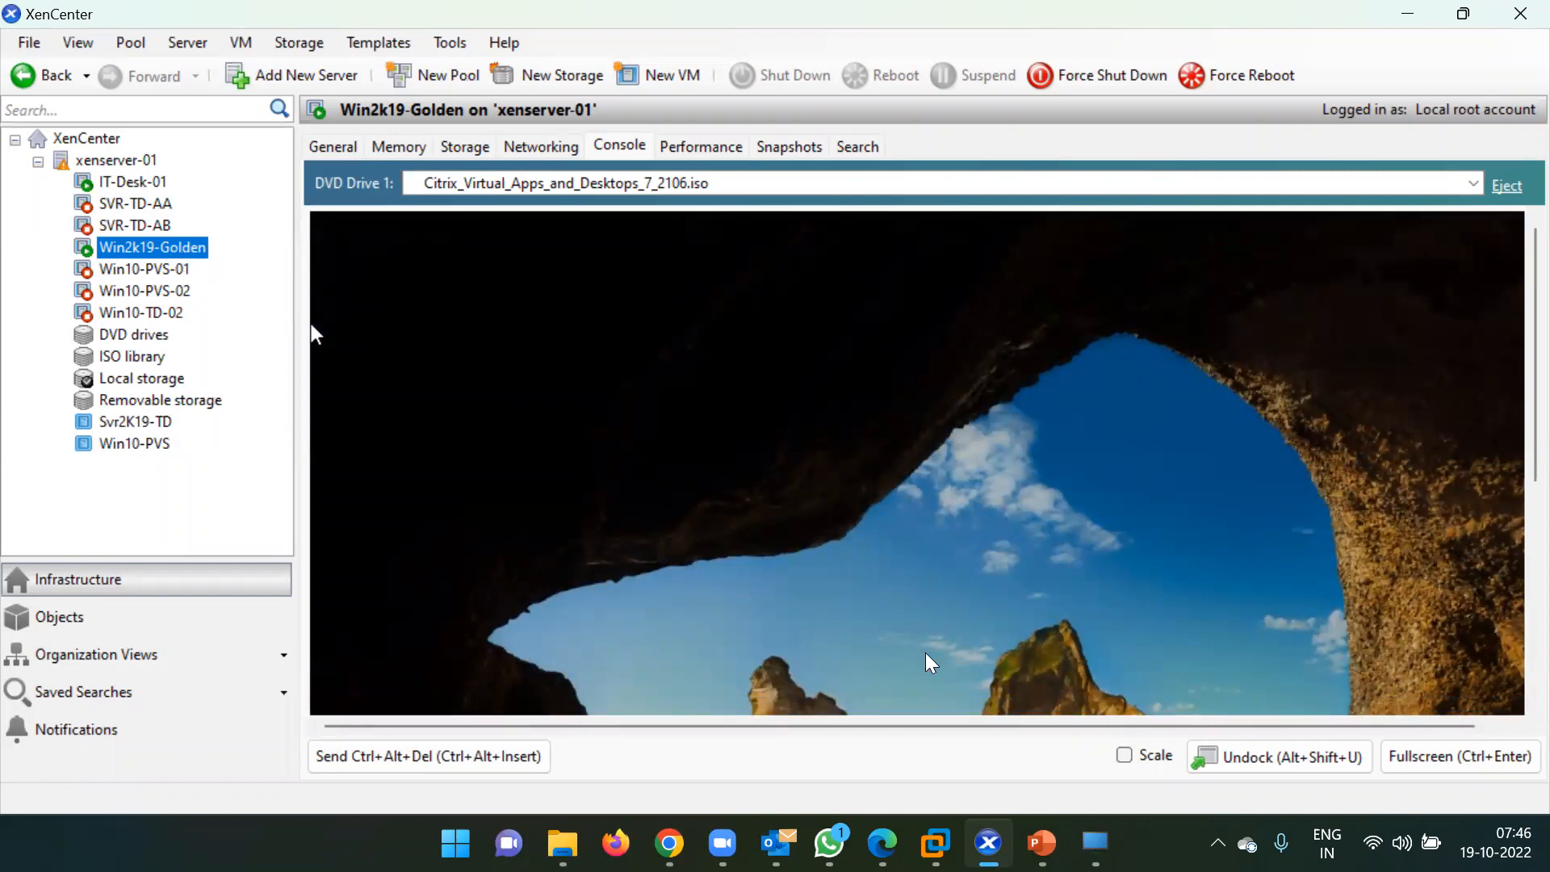
left_click(1124, 755)
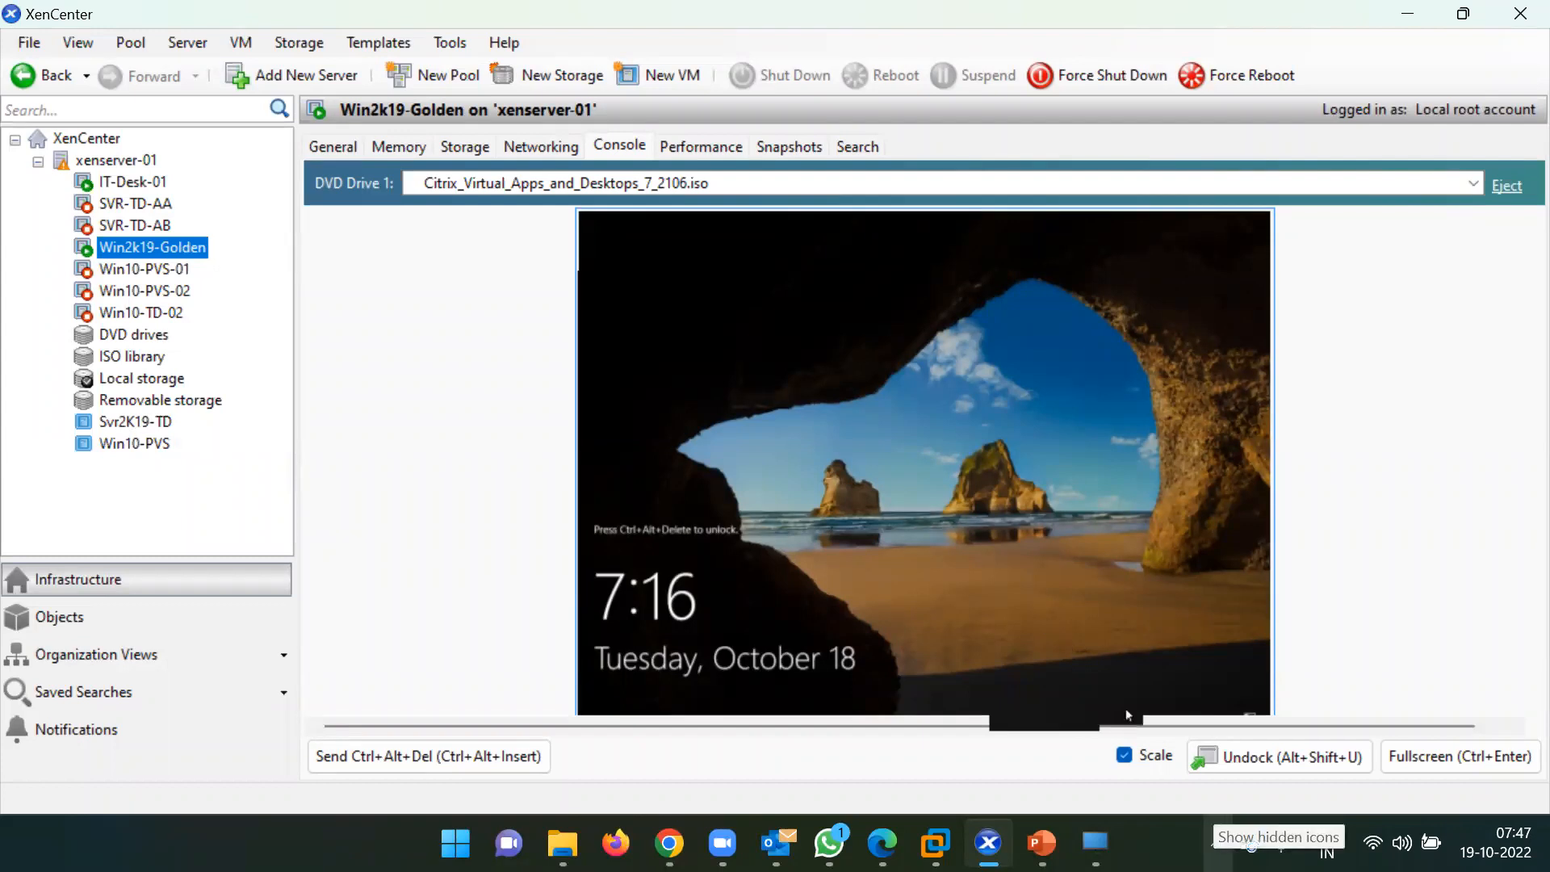
Pause OneDrive syncing for 24 hours from its tray icon and close the panel.
right_click(1248, 844)
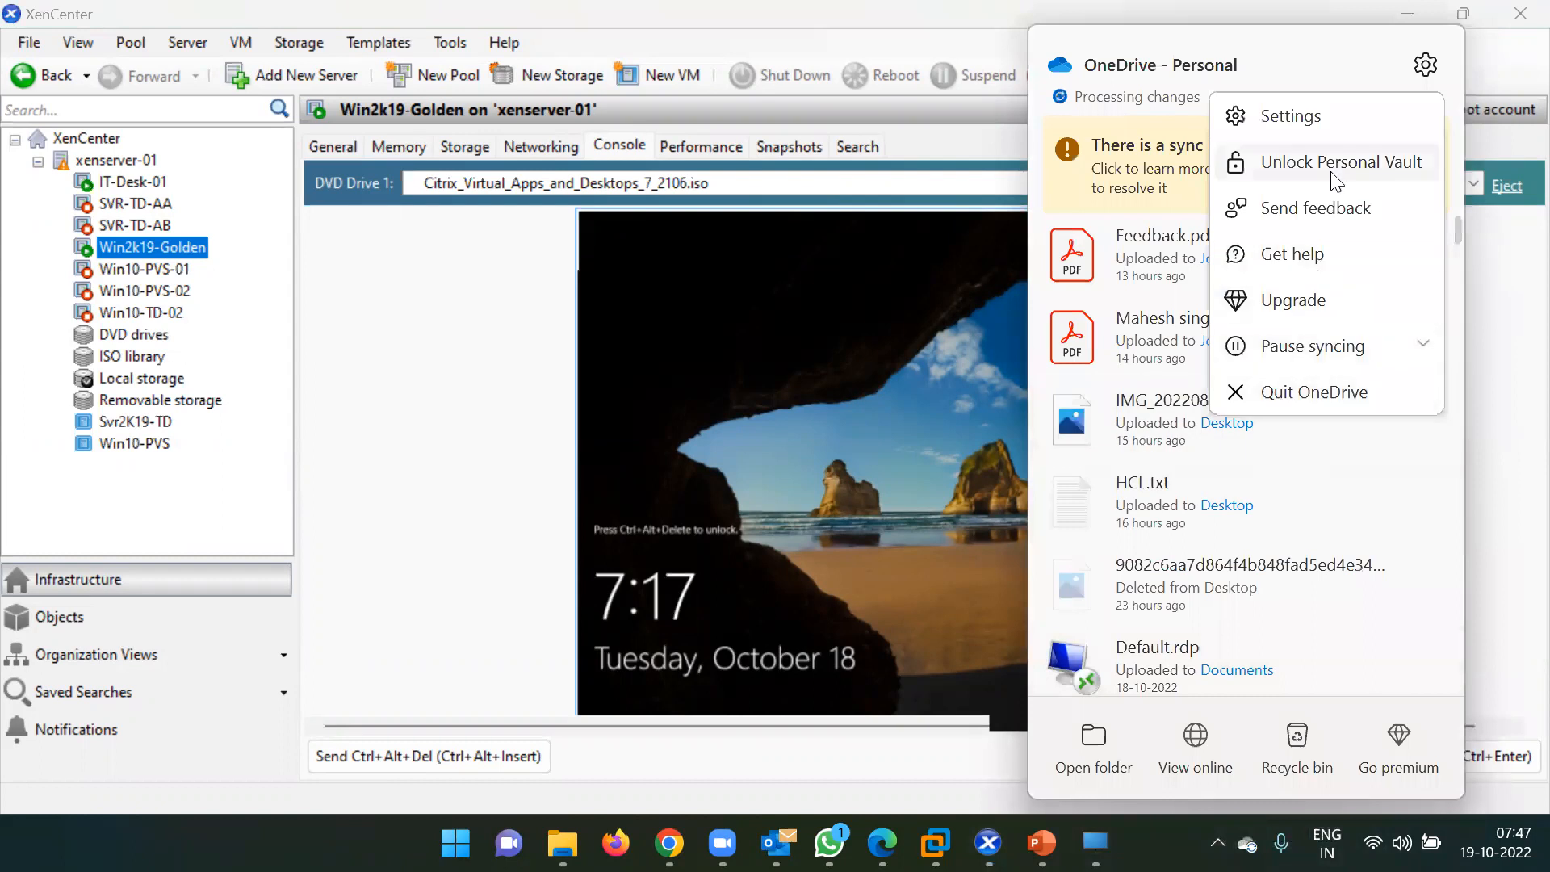
left_click(1296, 347)
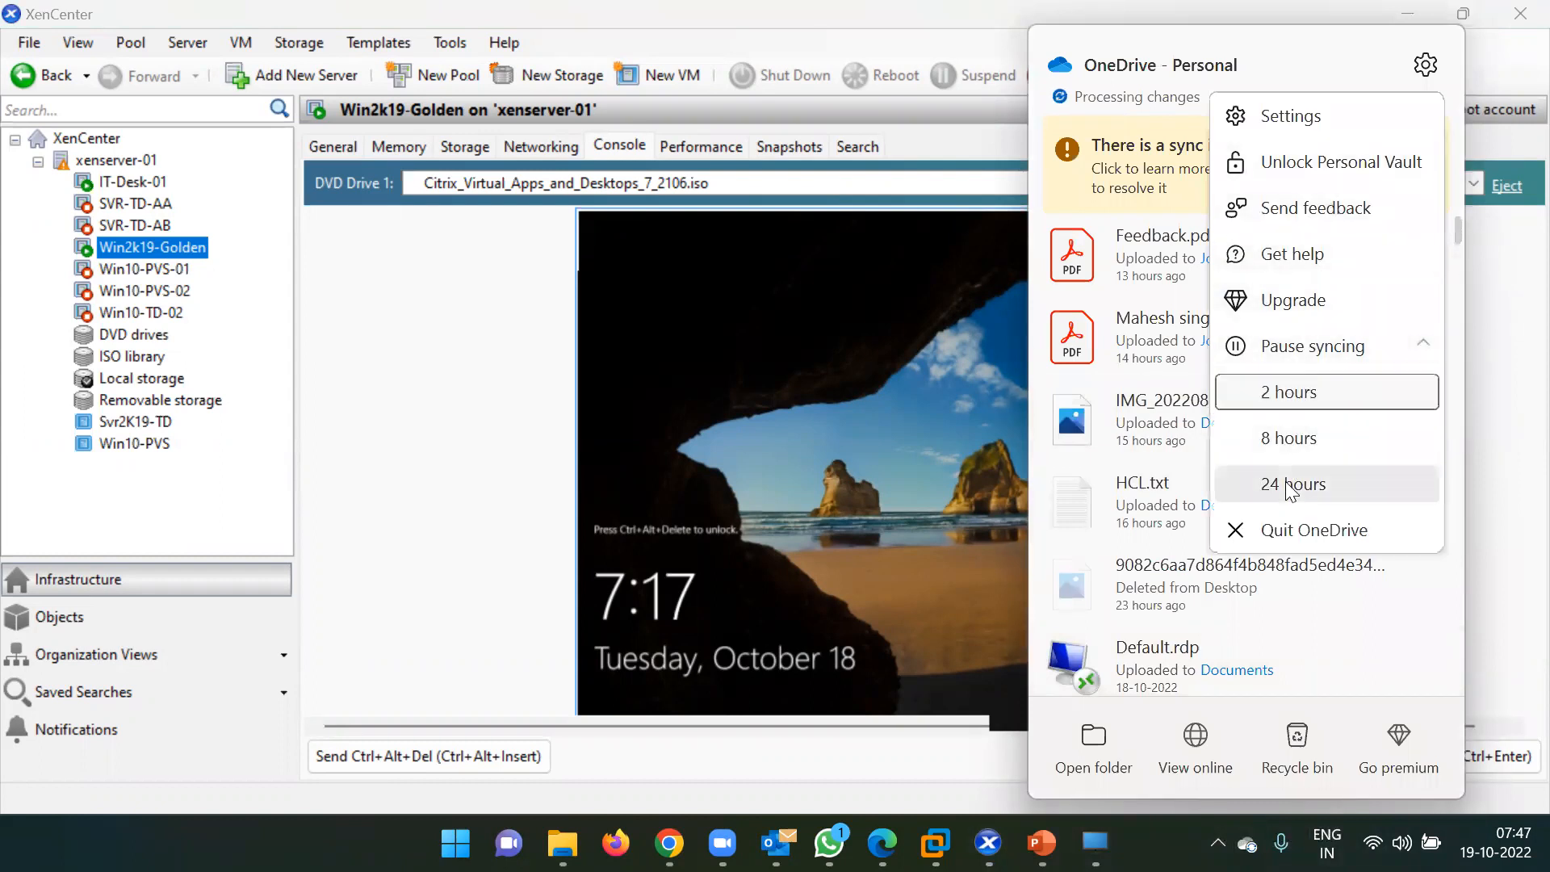
left_click(1286, 484)
left_click(487, 345)
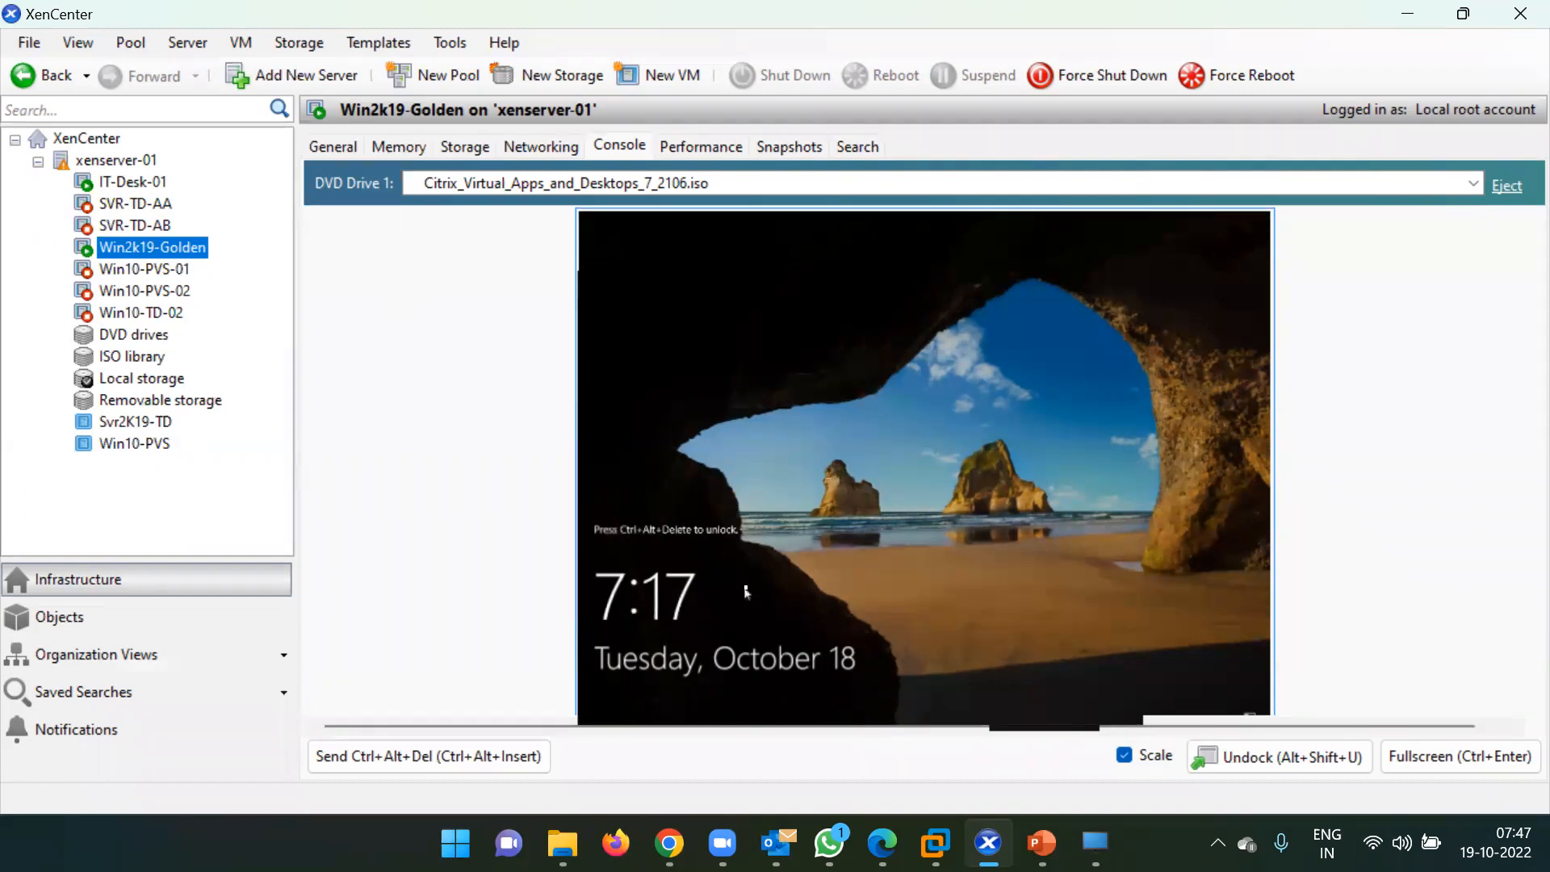
Sign in to Win2k19-Golden with the user name and password, maximize Server Manager, then minimize XenCenter.
key("ctrl+alt+Insert")
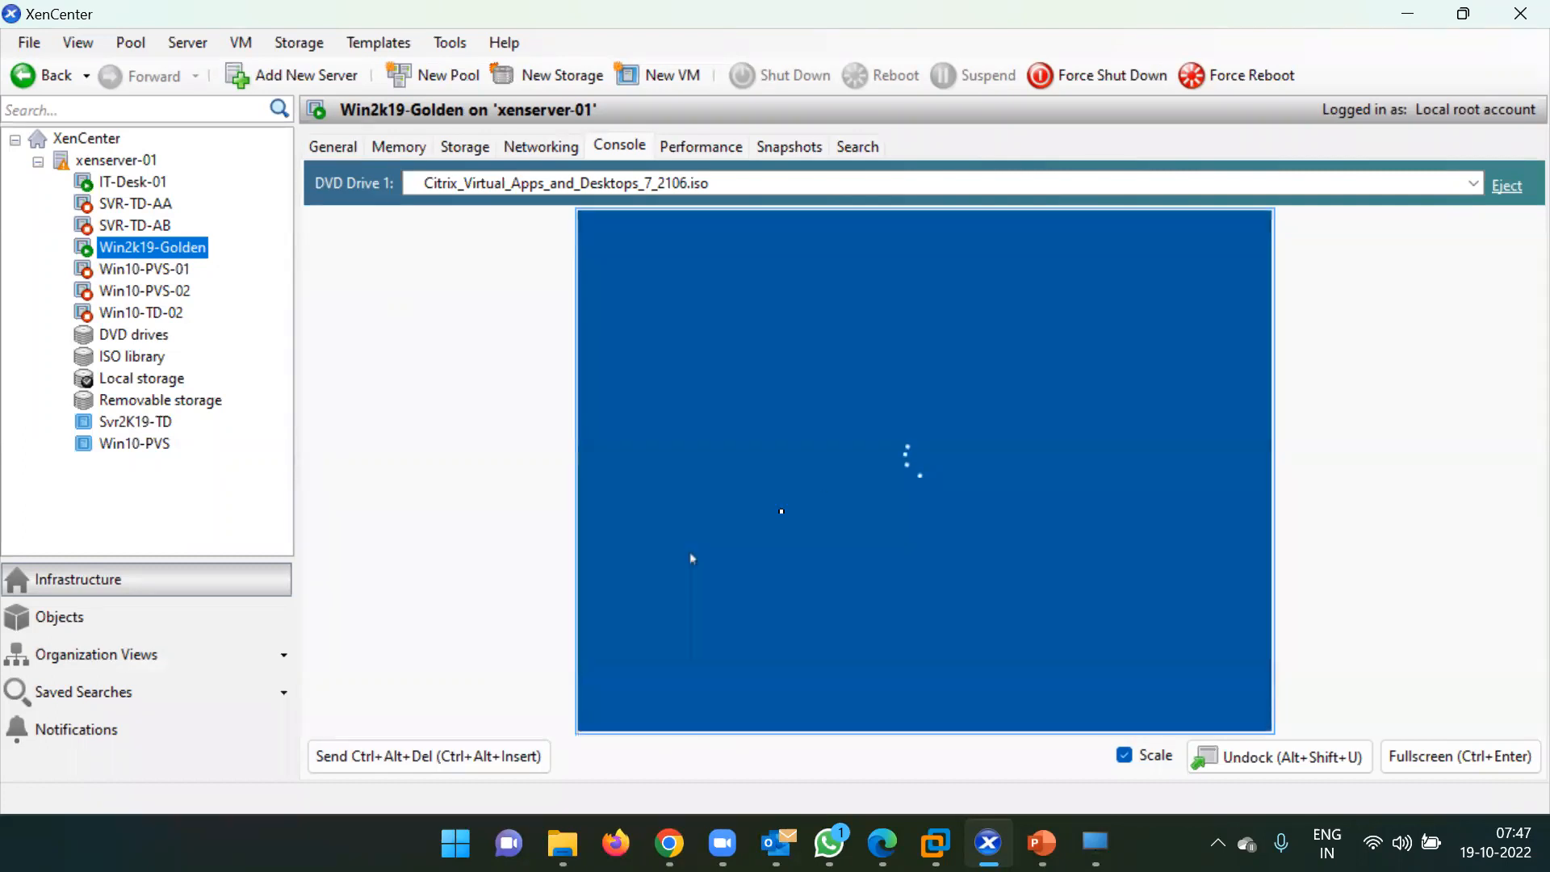
left_click(879, 521)
type("ms185426")
key("Tab")
type("*********")
key("Return")
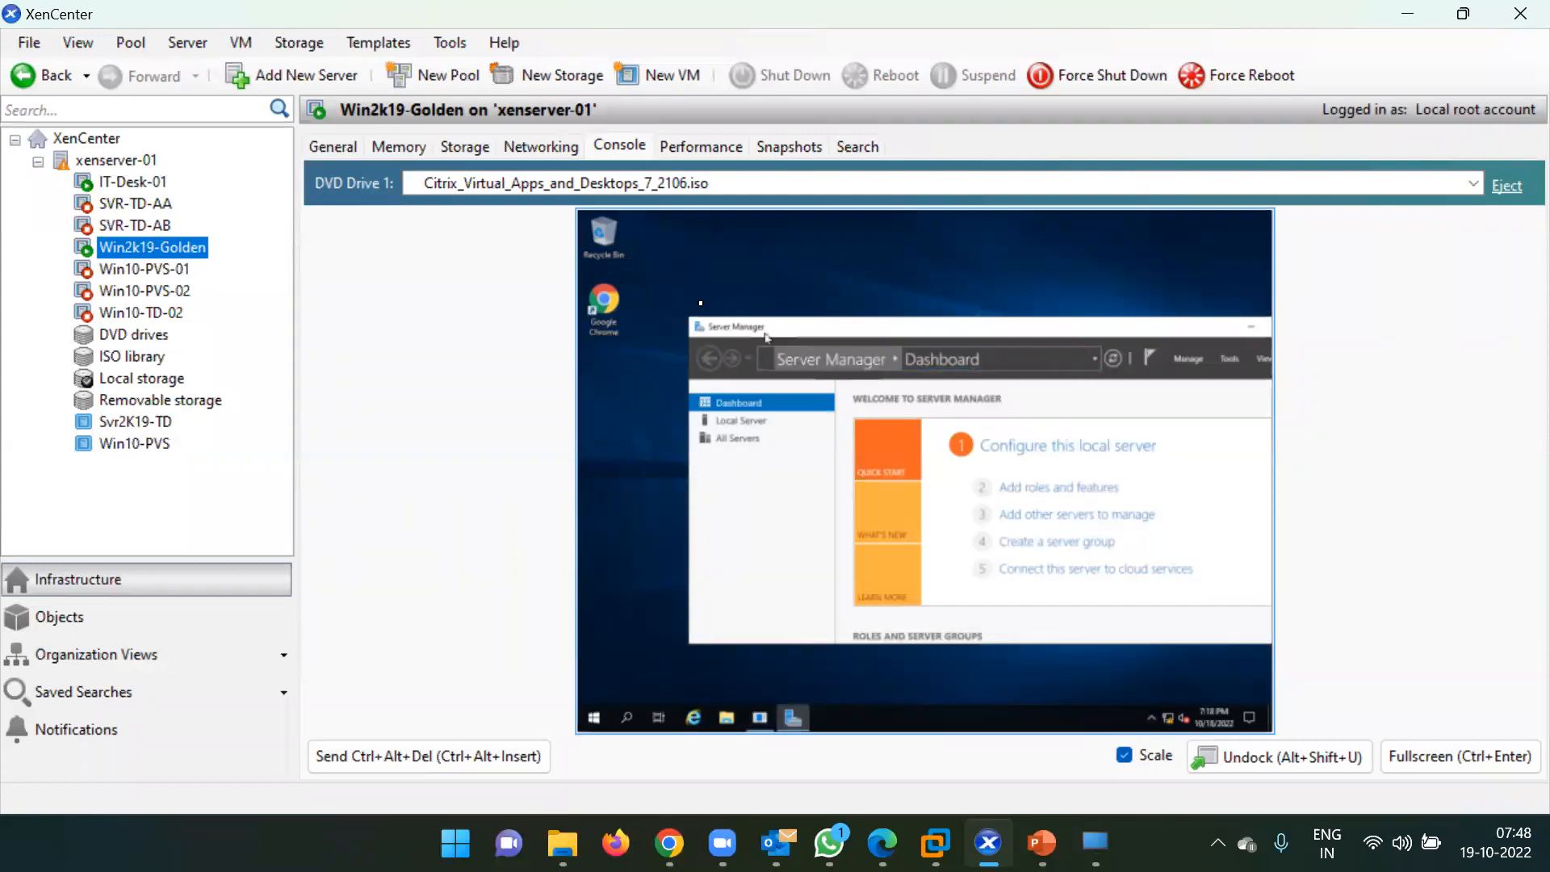
double_click(846, 329)
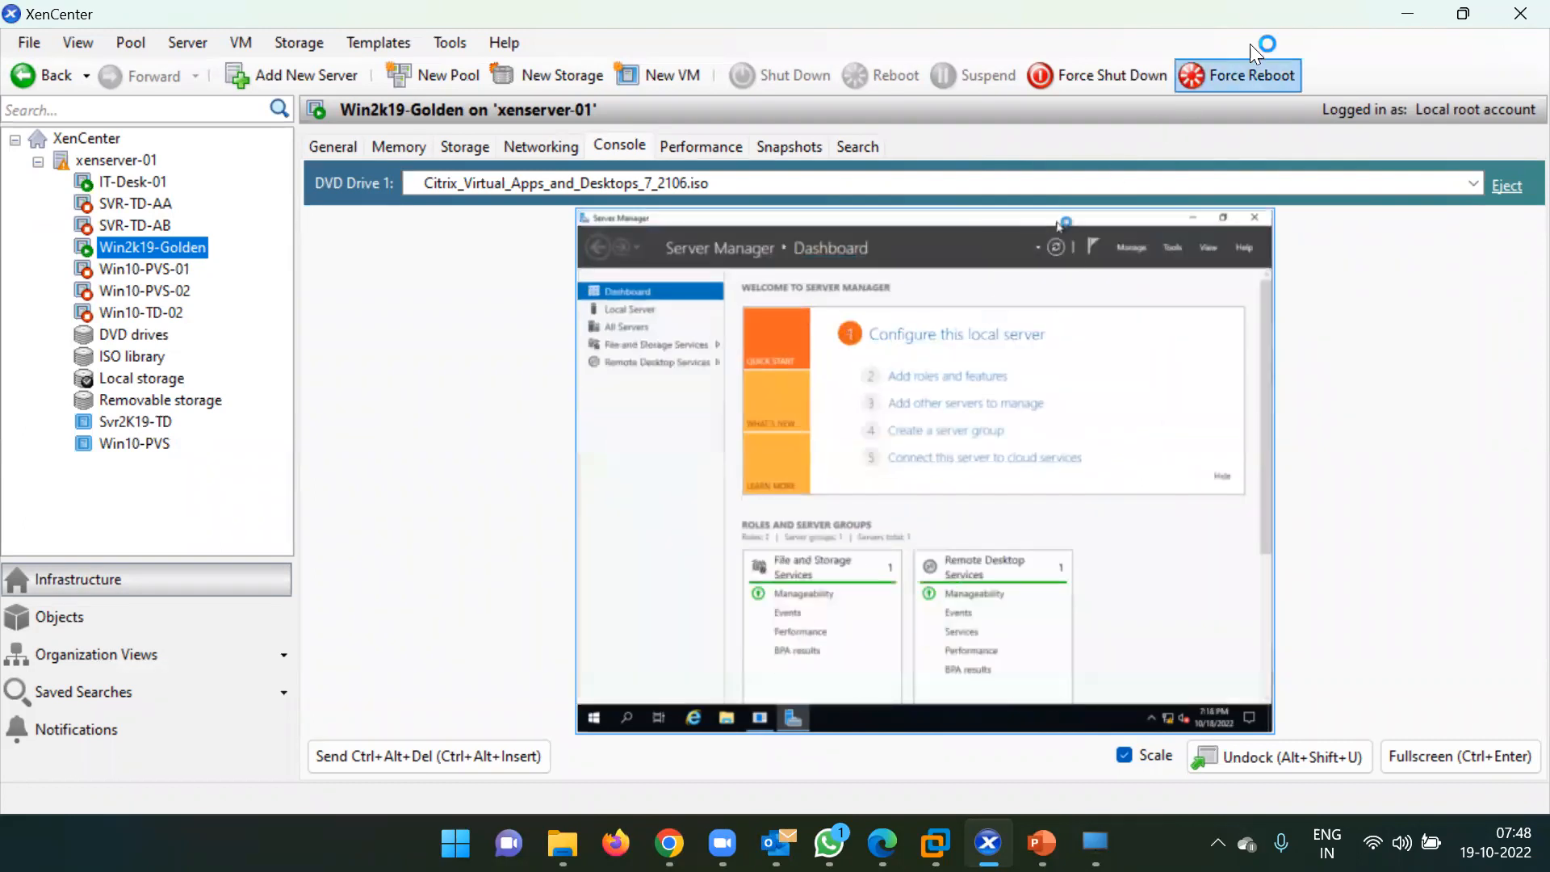
left_click(1421, 8)
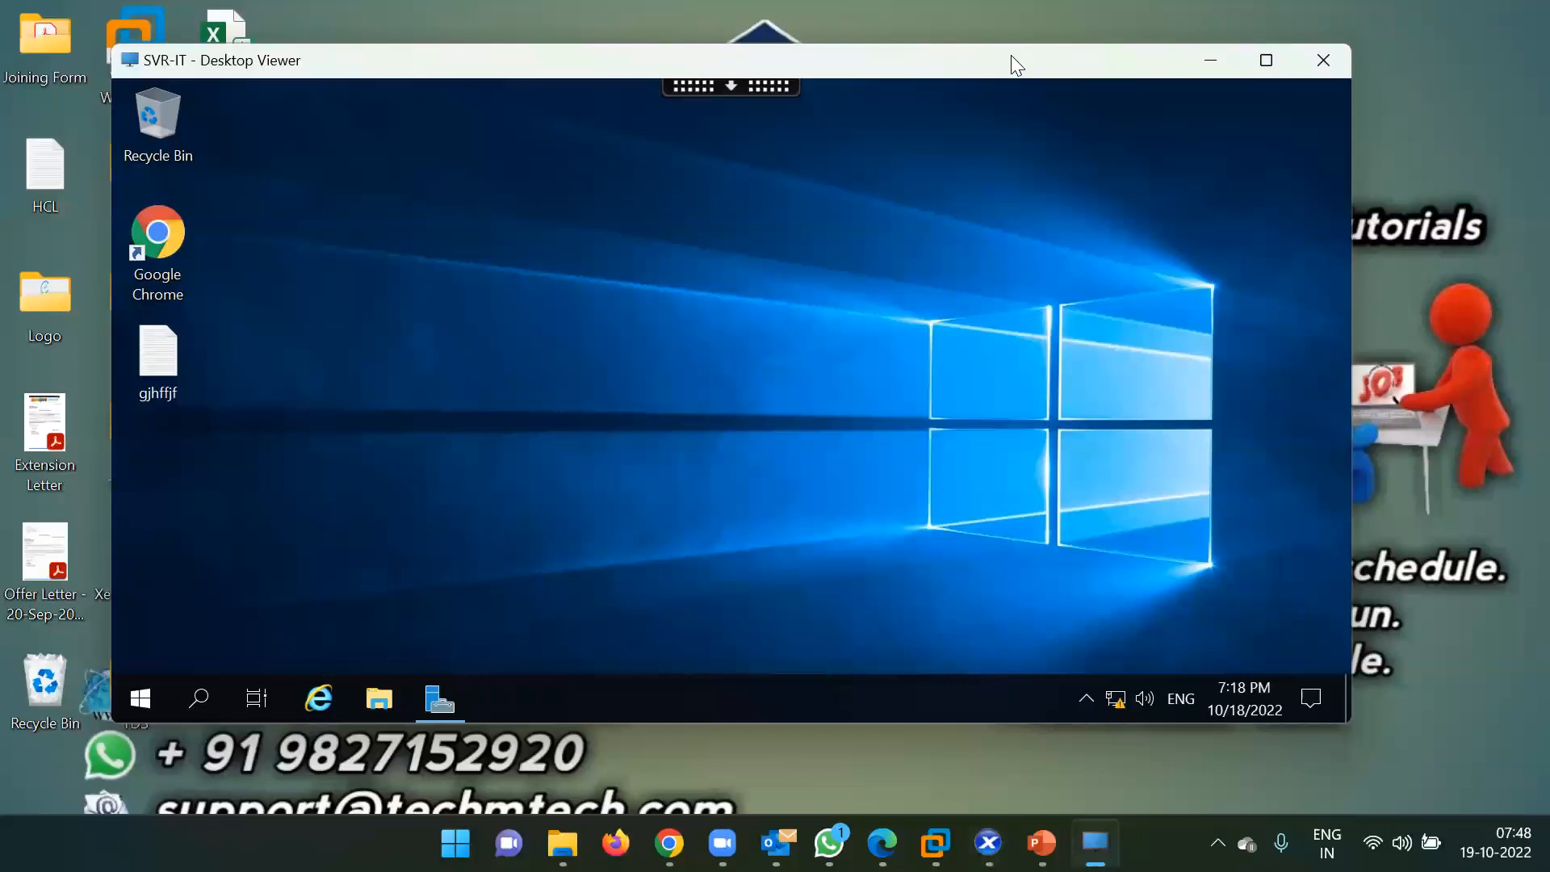
Switch from the SVR-IT session to DDC-02, then Chrome's StoreFront page, then back to Citrix Studio.
left_click(1197, 65)
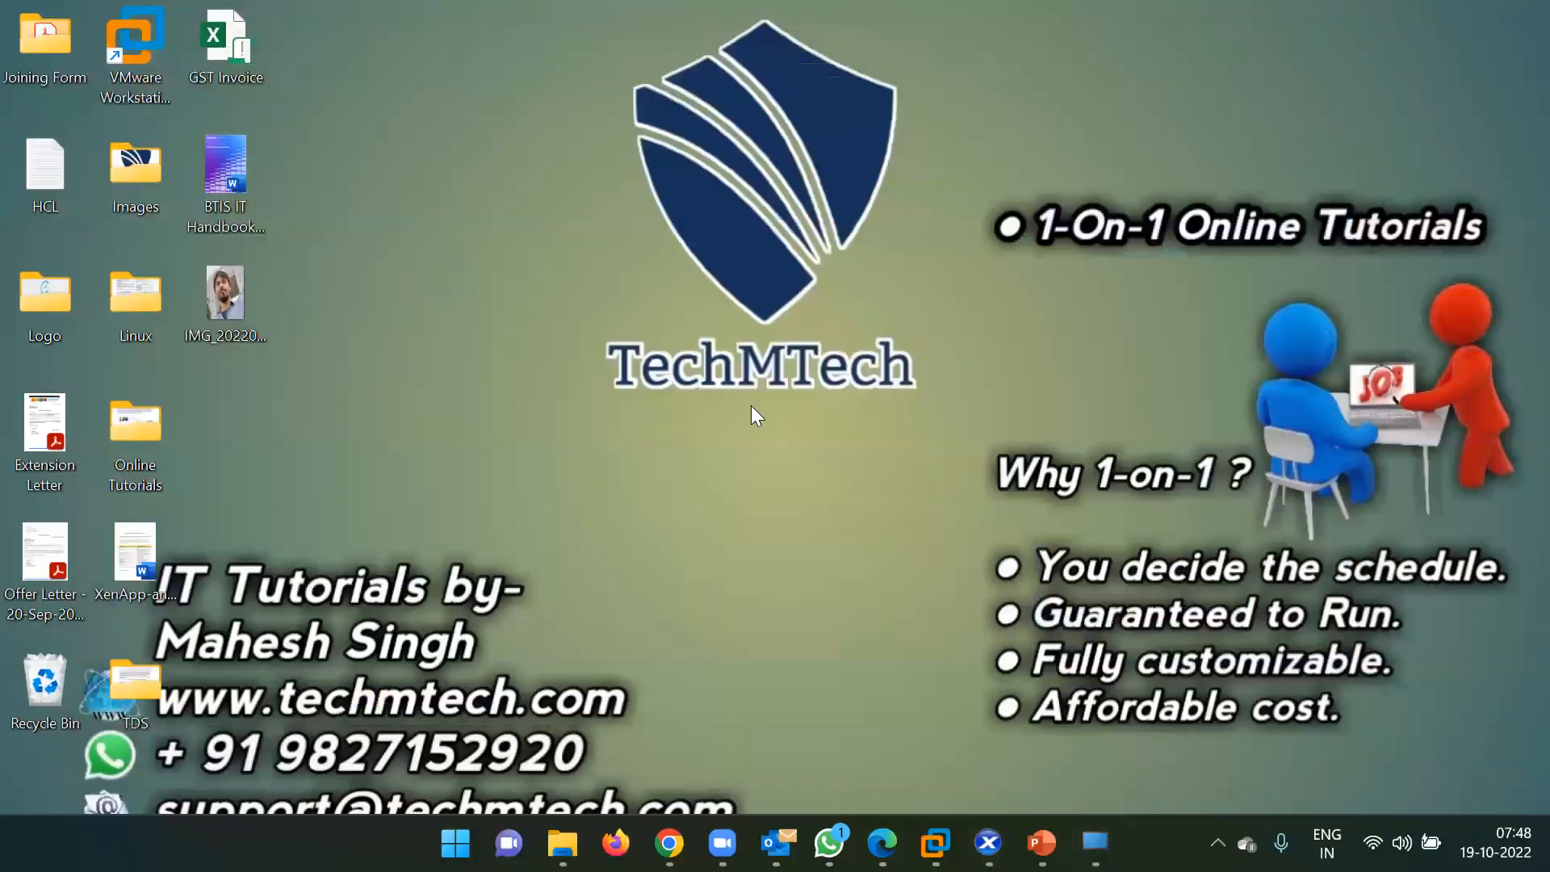
mouse_move(935, 844)
left_click(1056, 668)
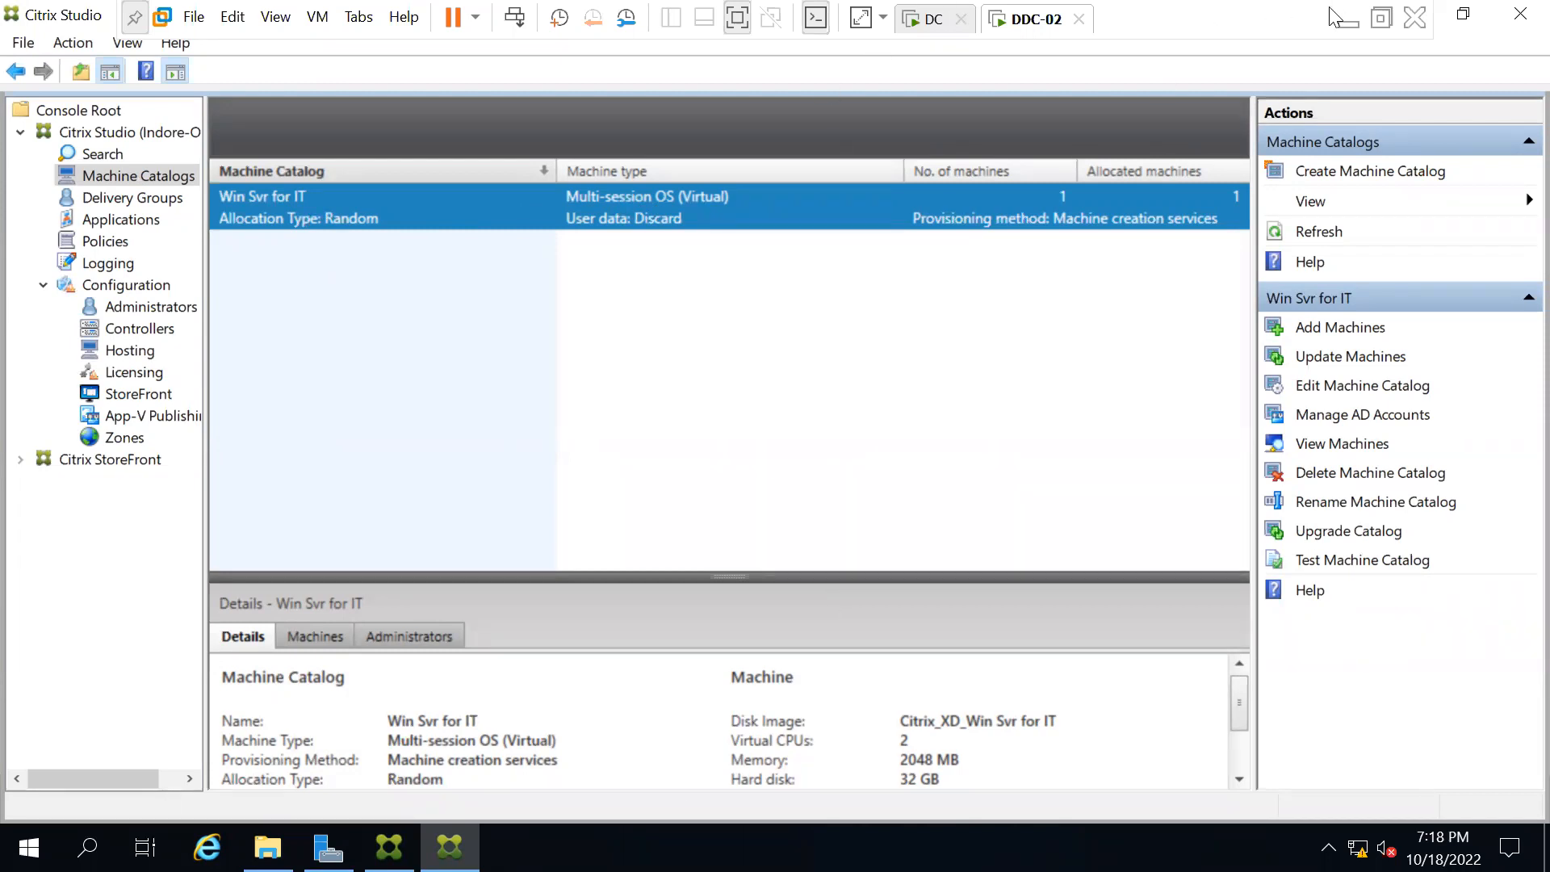
left_click(1351, 24)
mouse_move(670, 843)
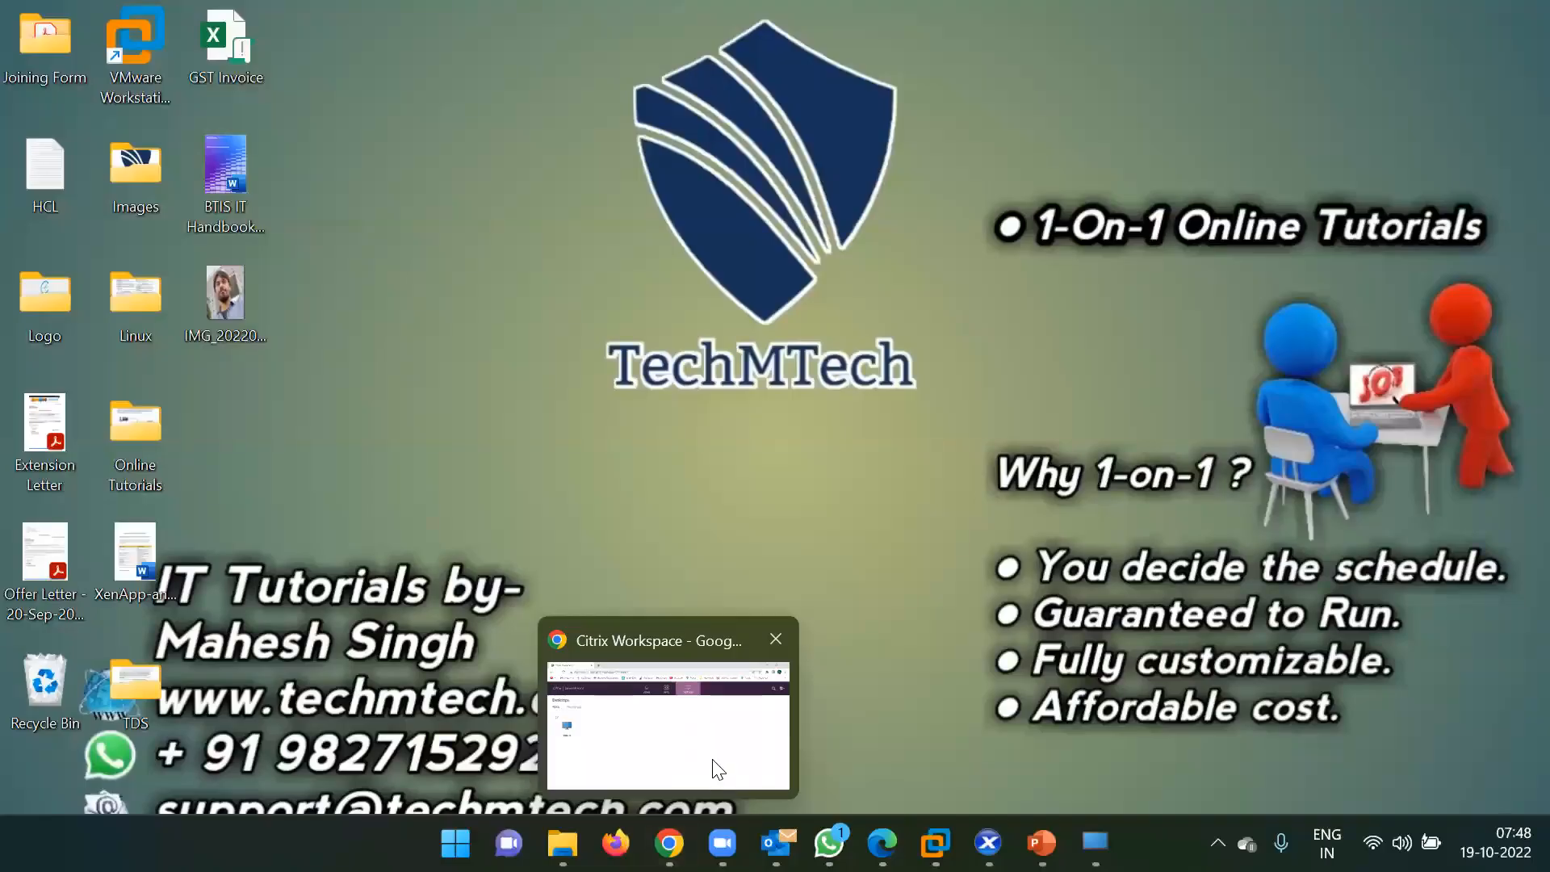
left_click(664, 701)
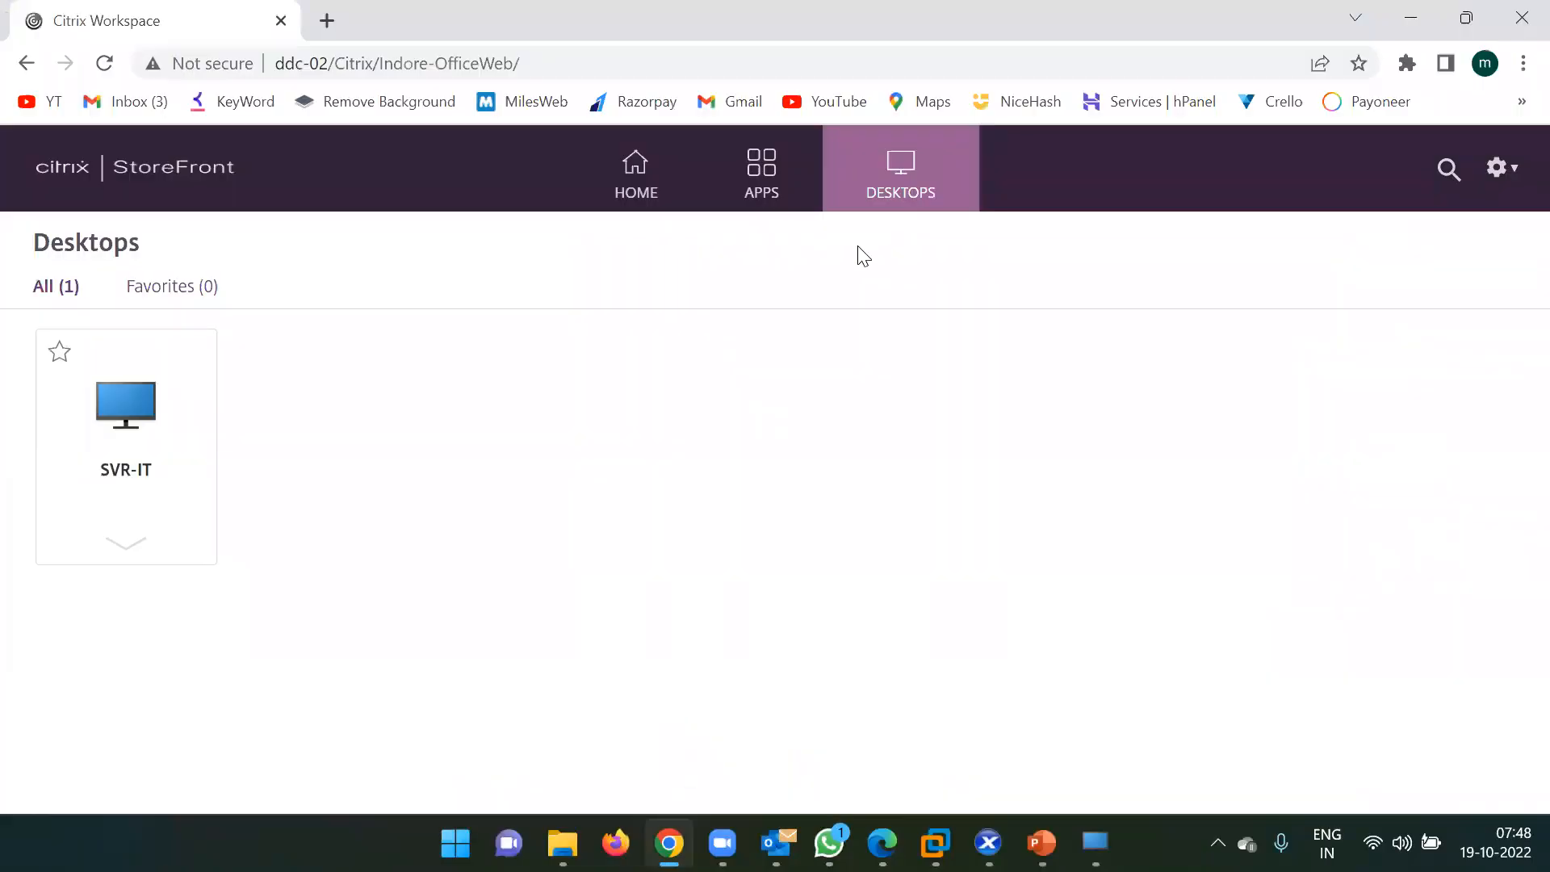
mouse_move(830, 843)
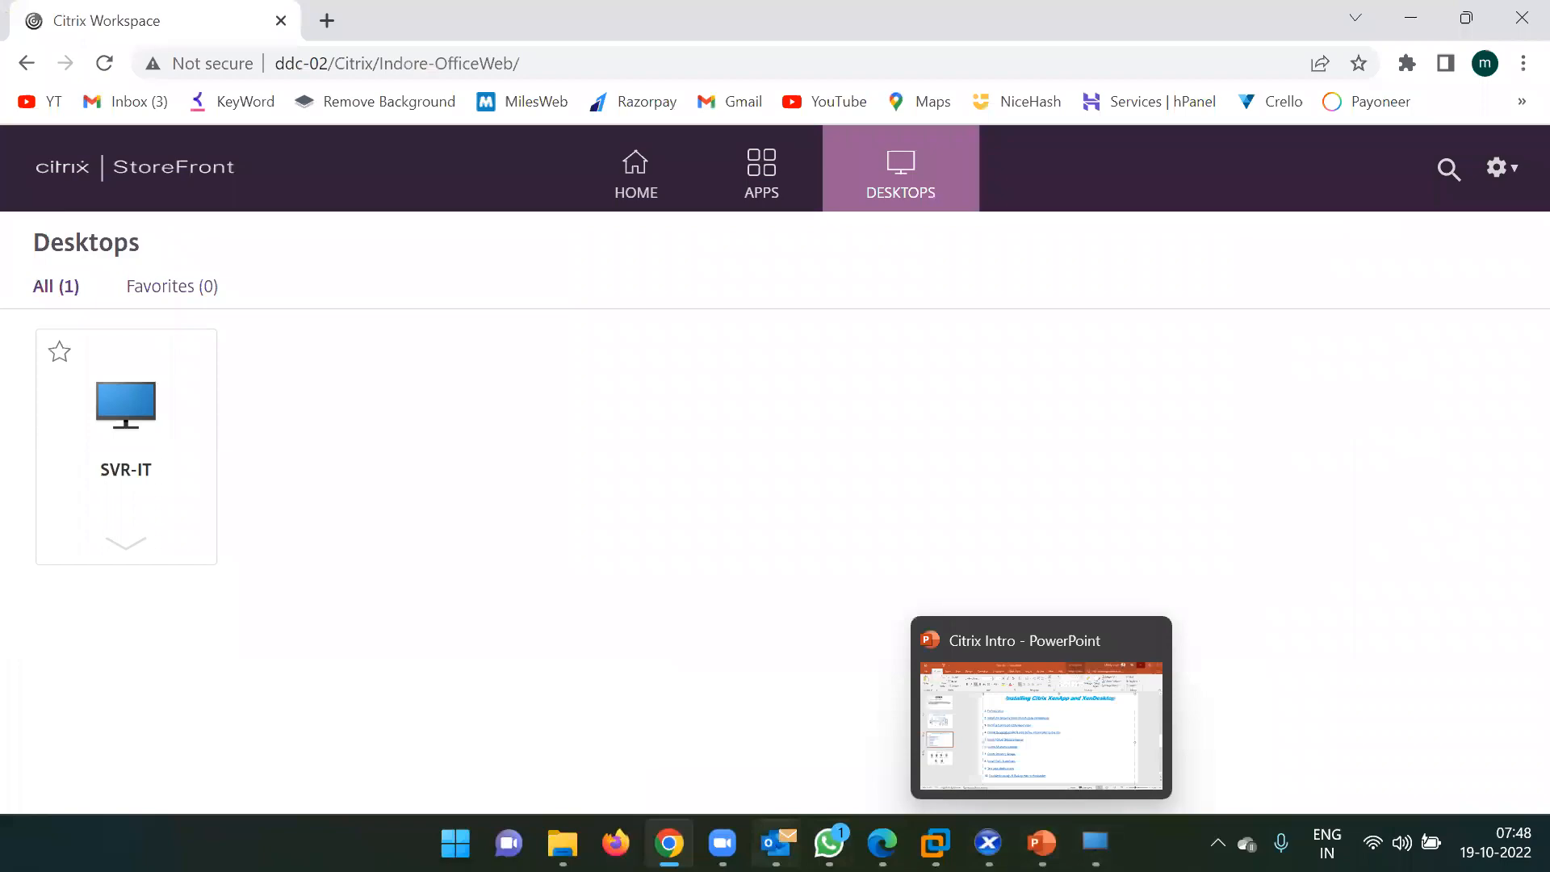
left_click(936, 843)
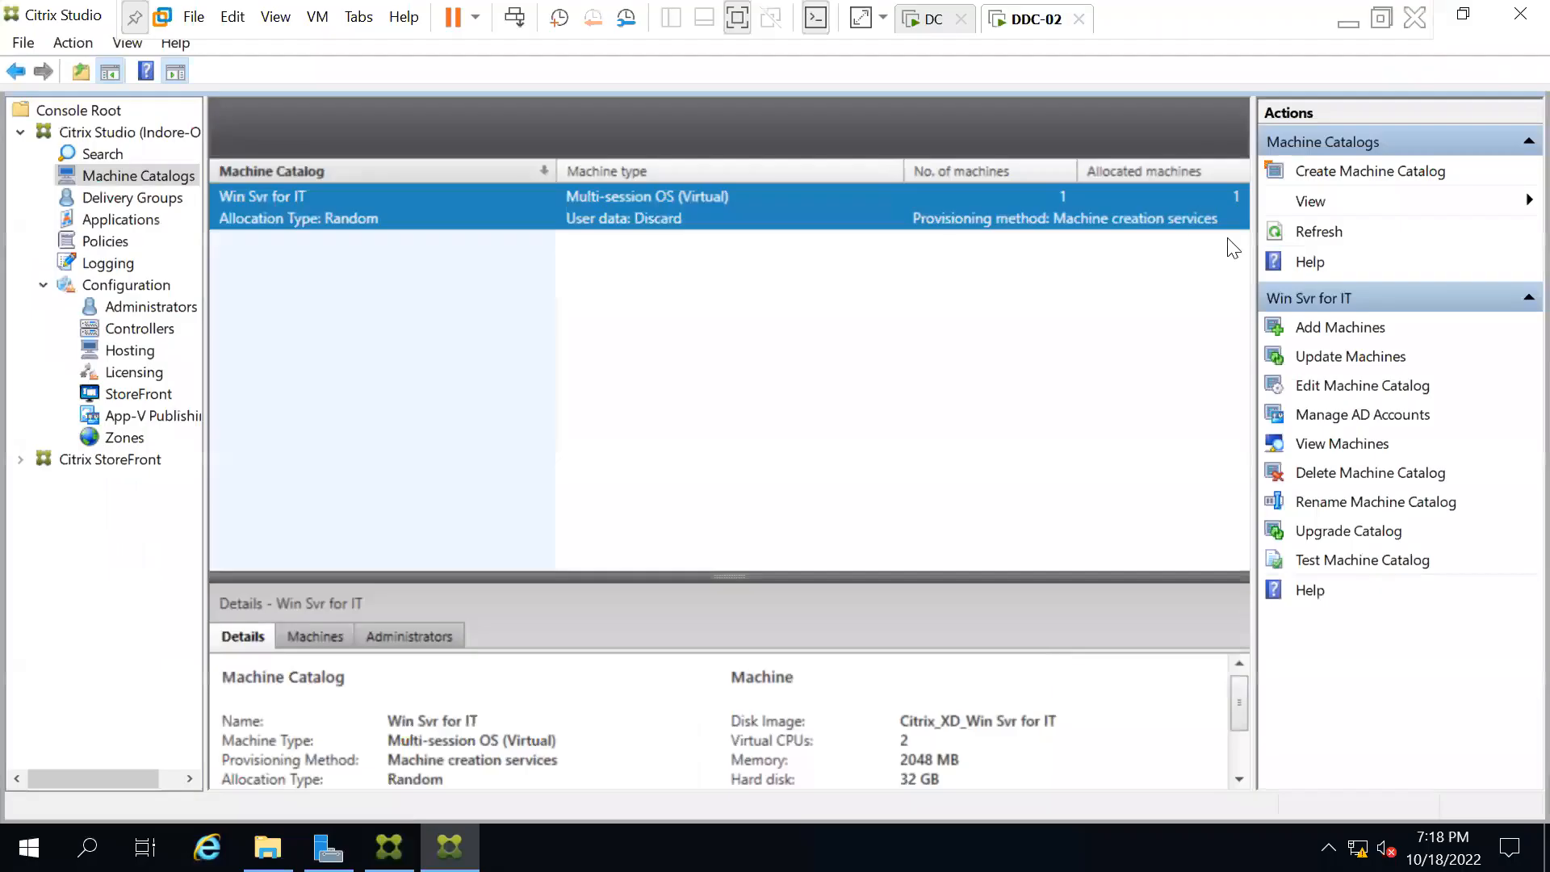
Start Update Machines for Win Svr for IT, pick Win2k19-Golden's Citrix_XD_Win Svr for IT snapshot, then cancel.
left_click(1337, 358)
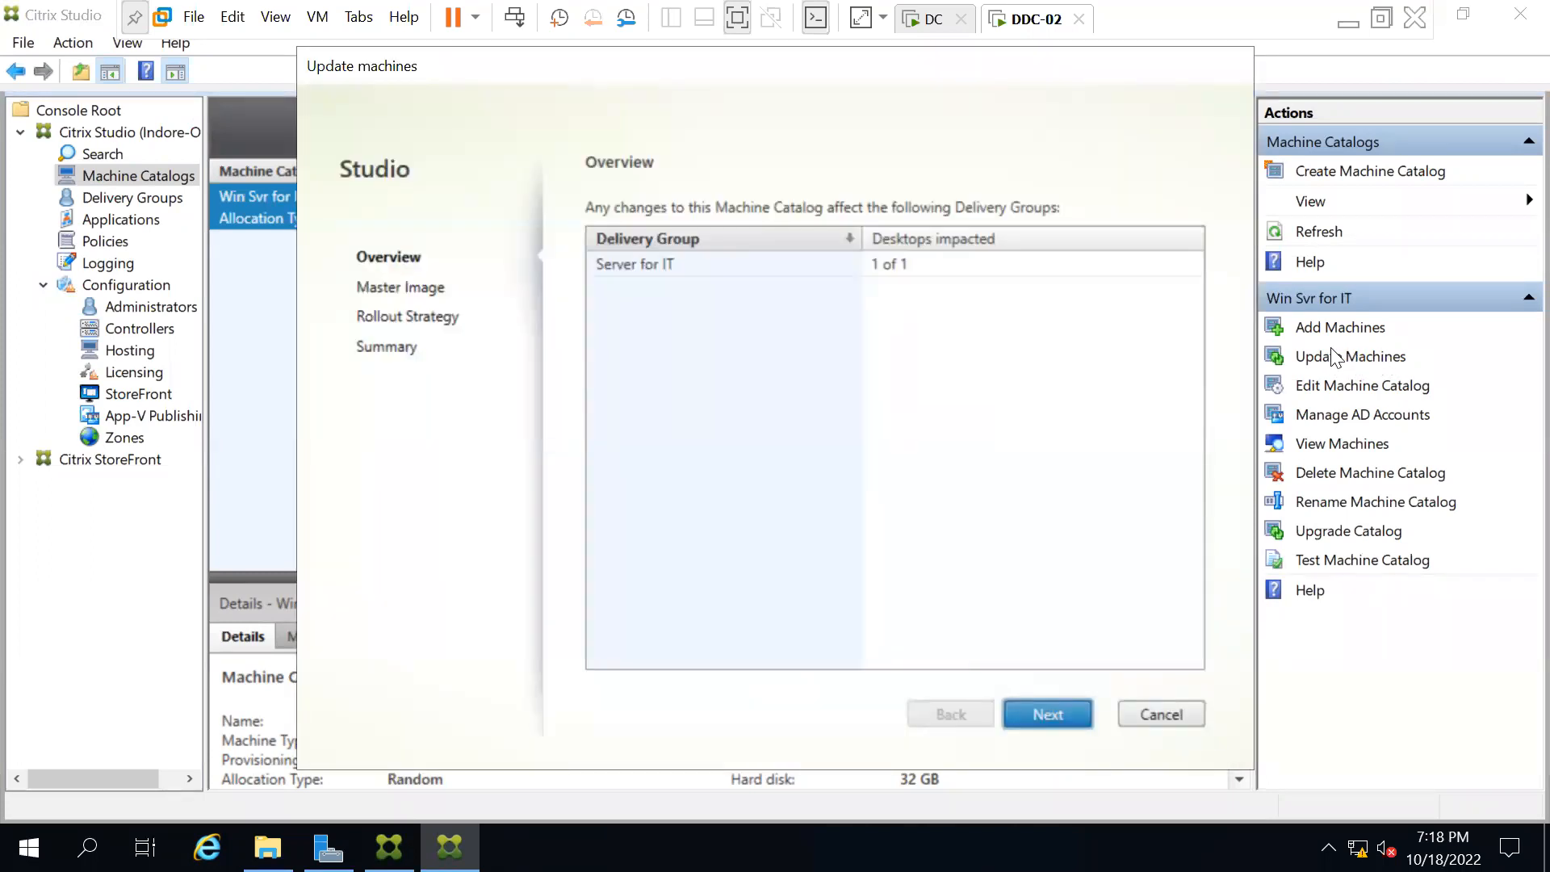
left_click(722, 260)
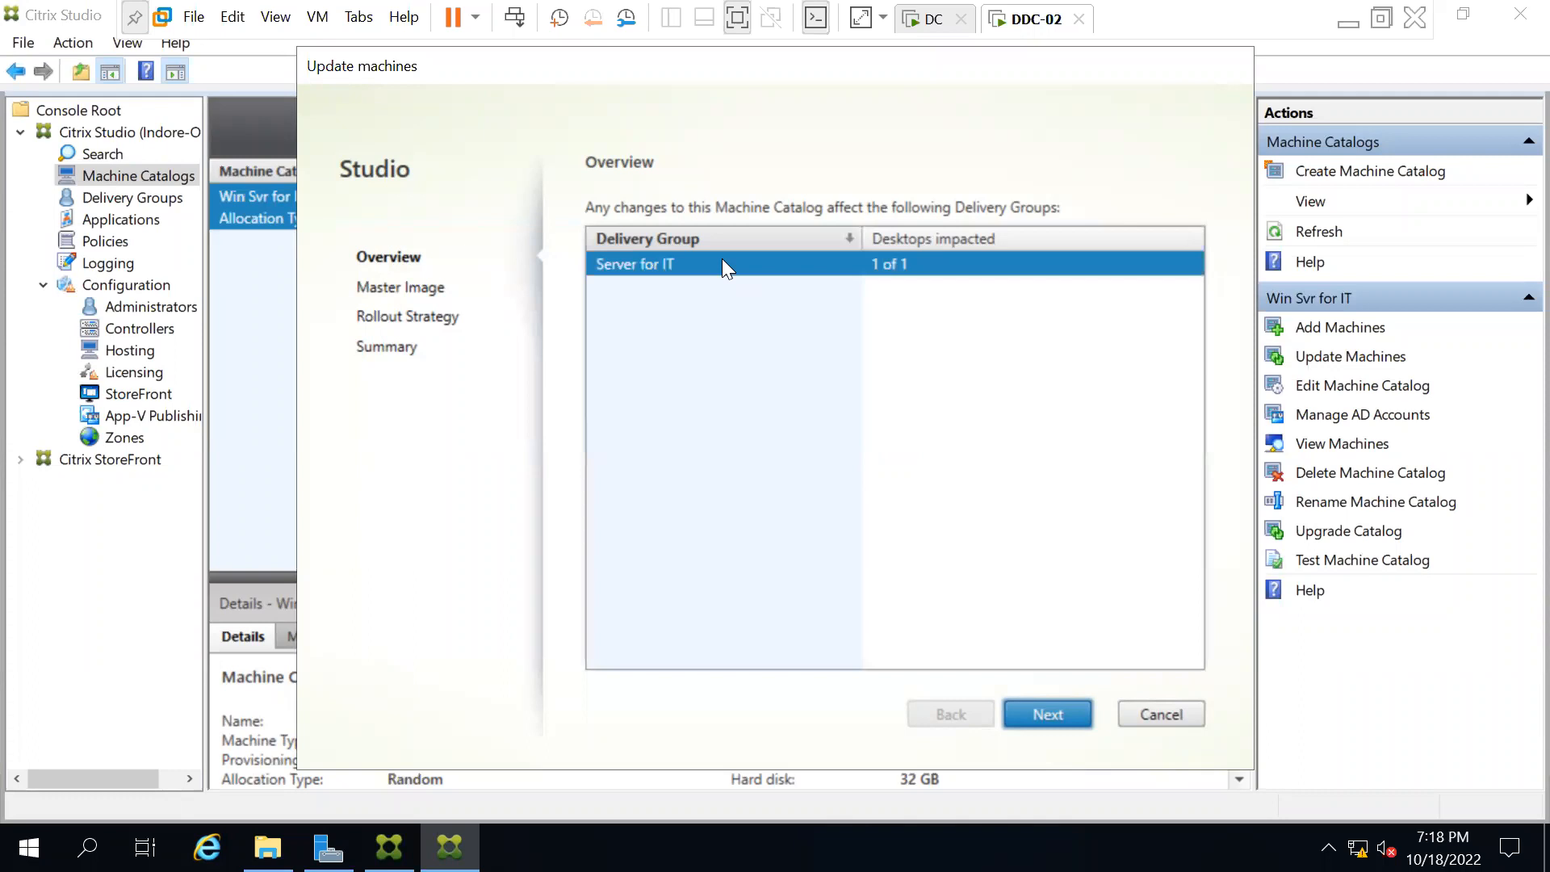
left_click(1056, 713)
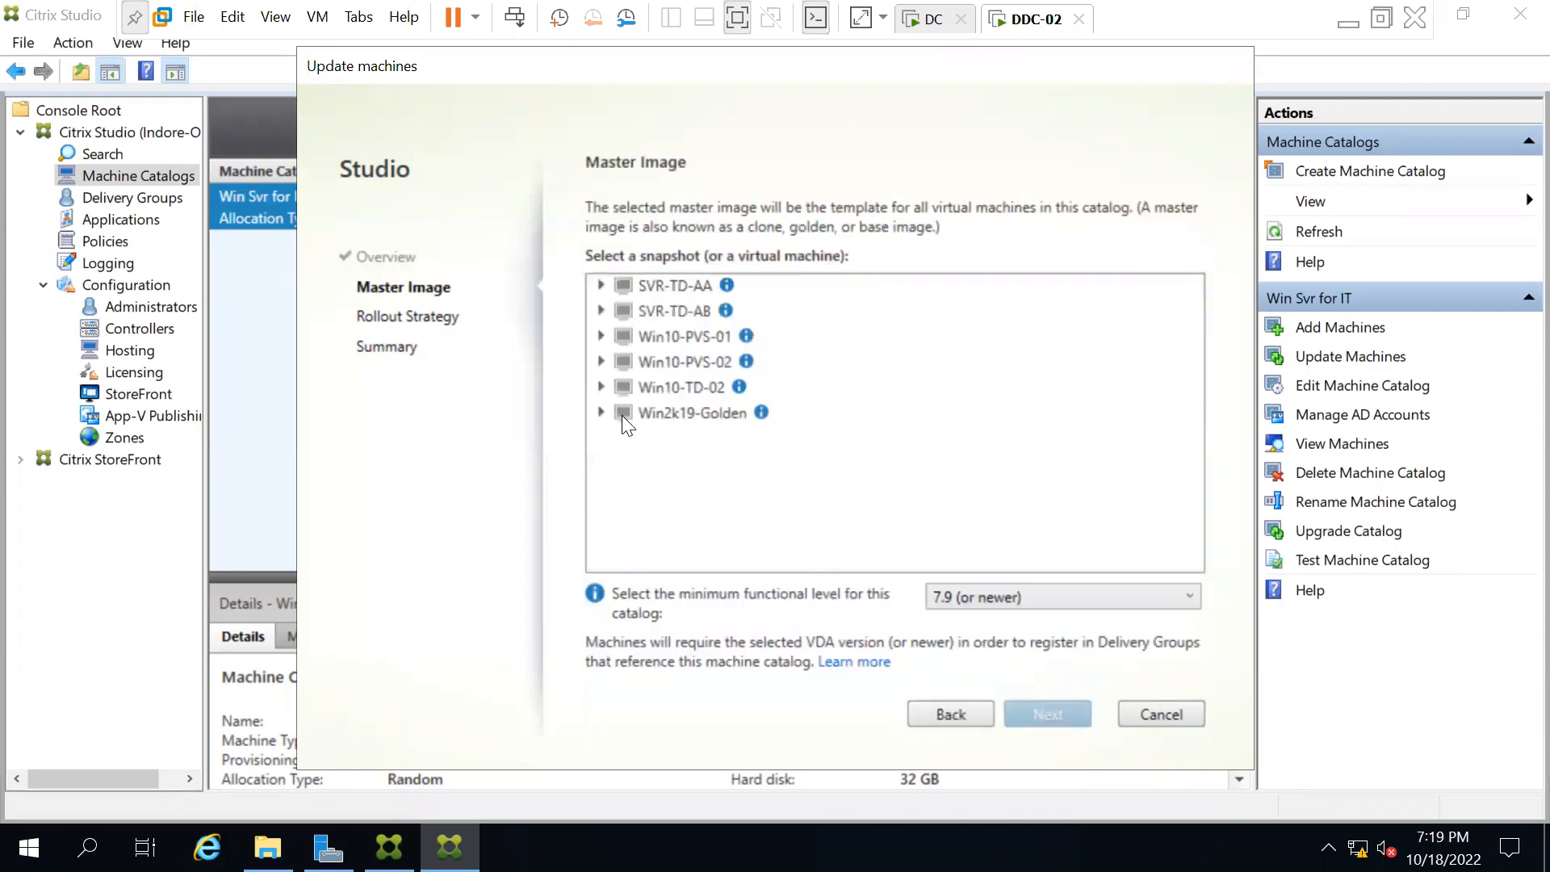
left_click(601, 410)
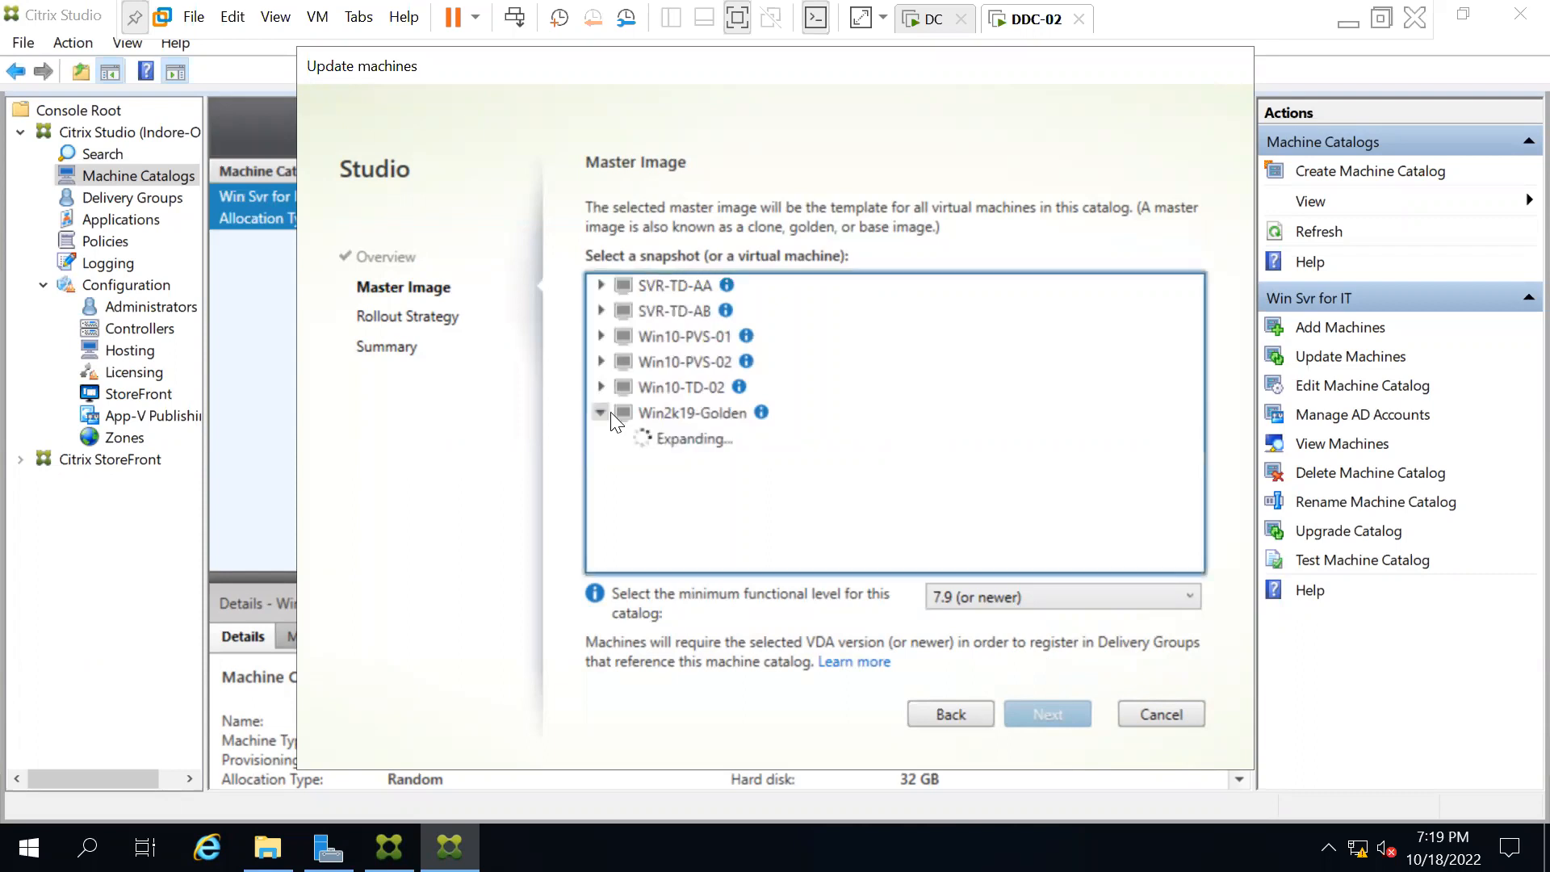
left_click(678, 441)
left_click(619, 436)
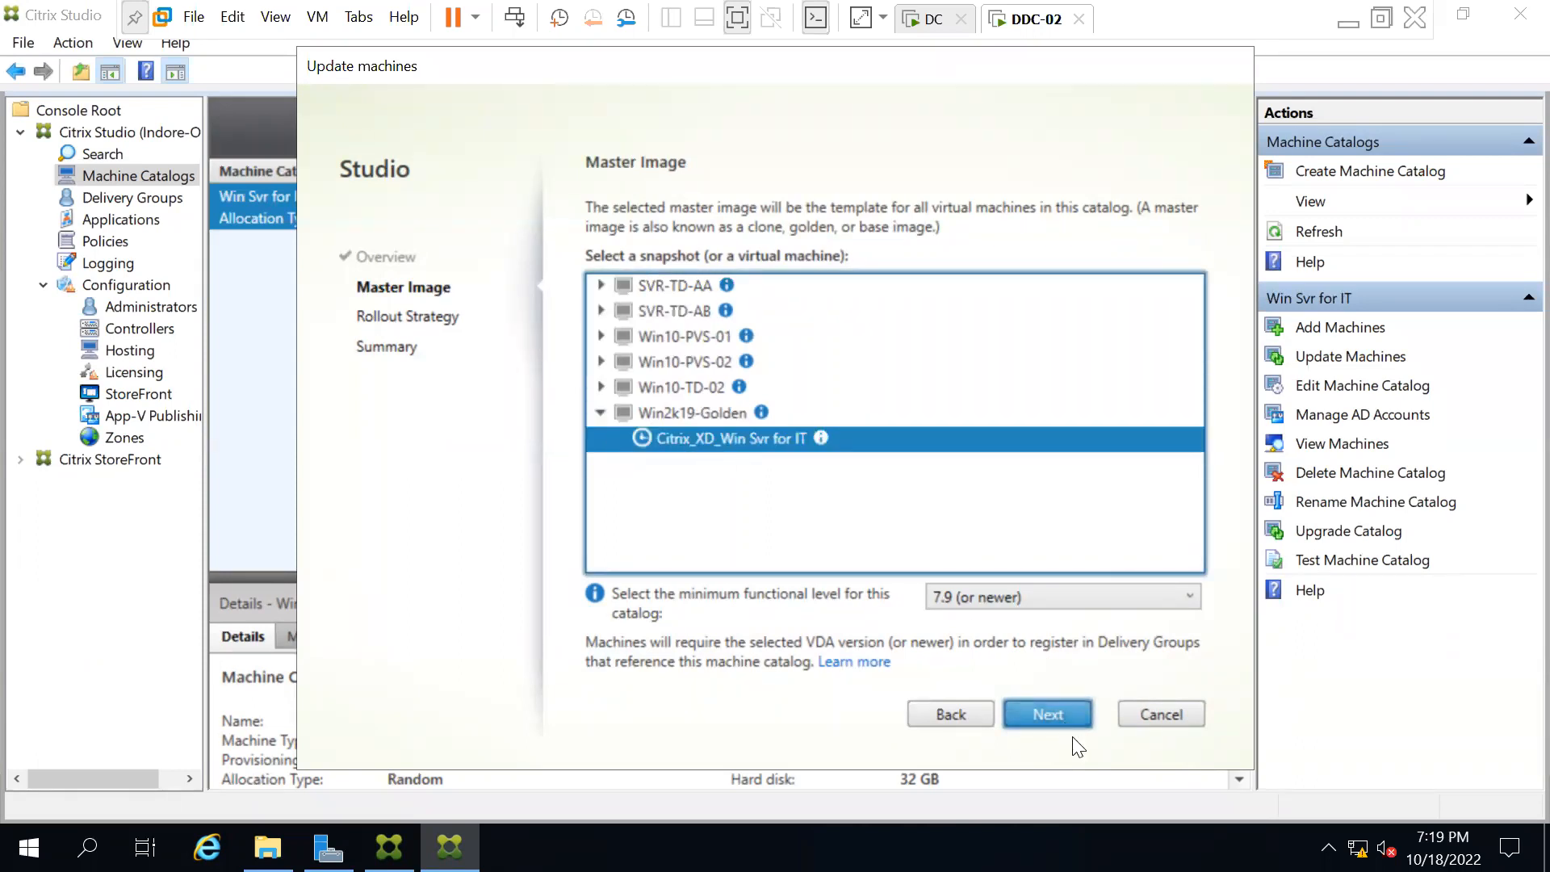
left_click(1156, 720)
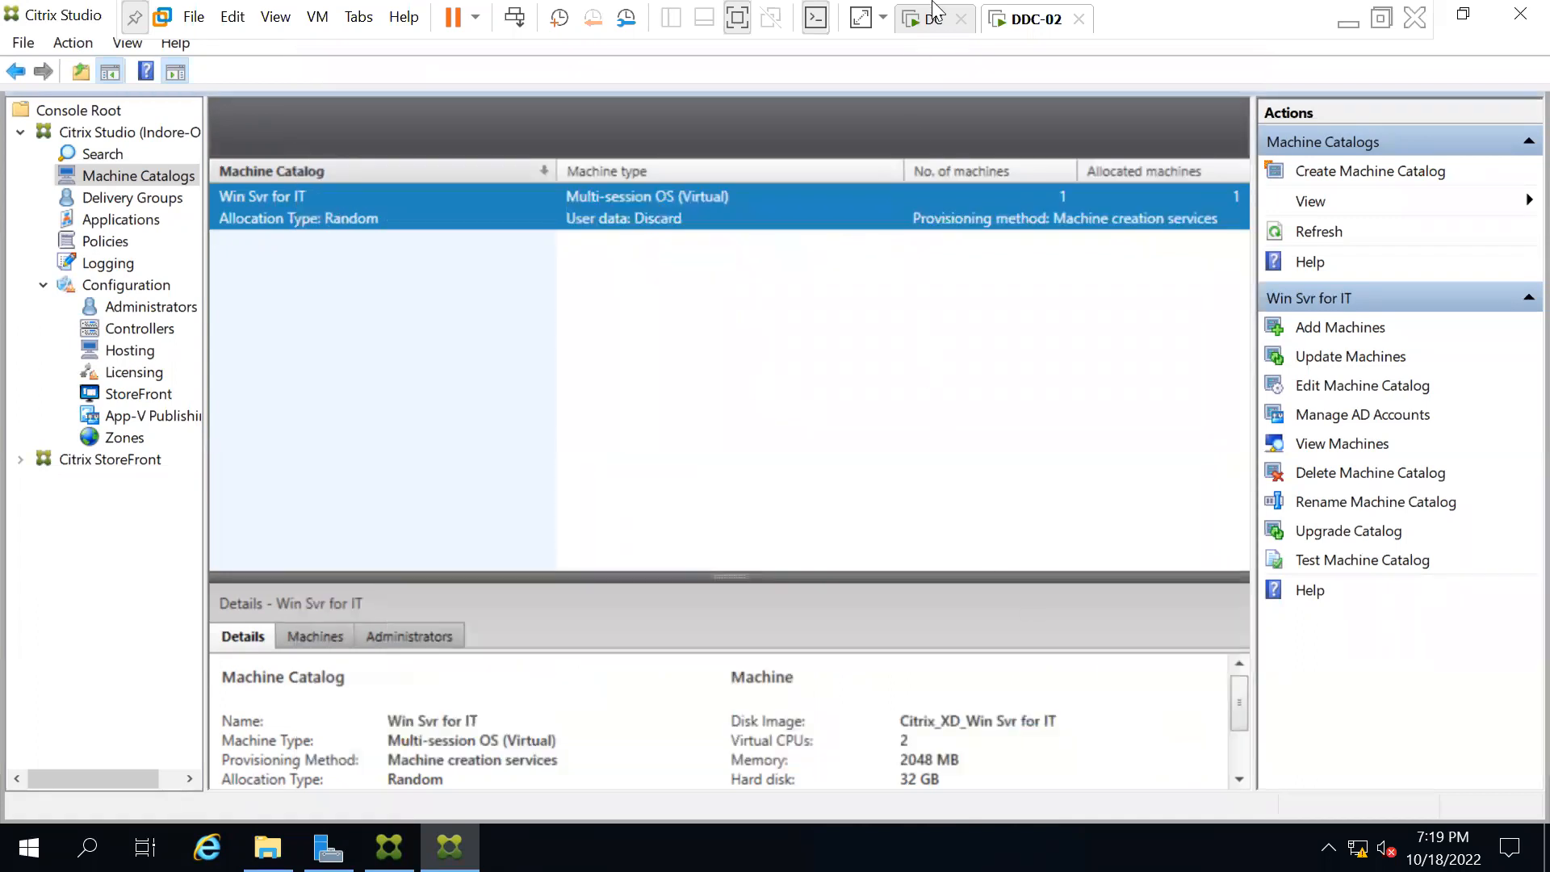
left_click(1348, 24)
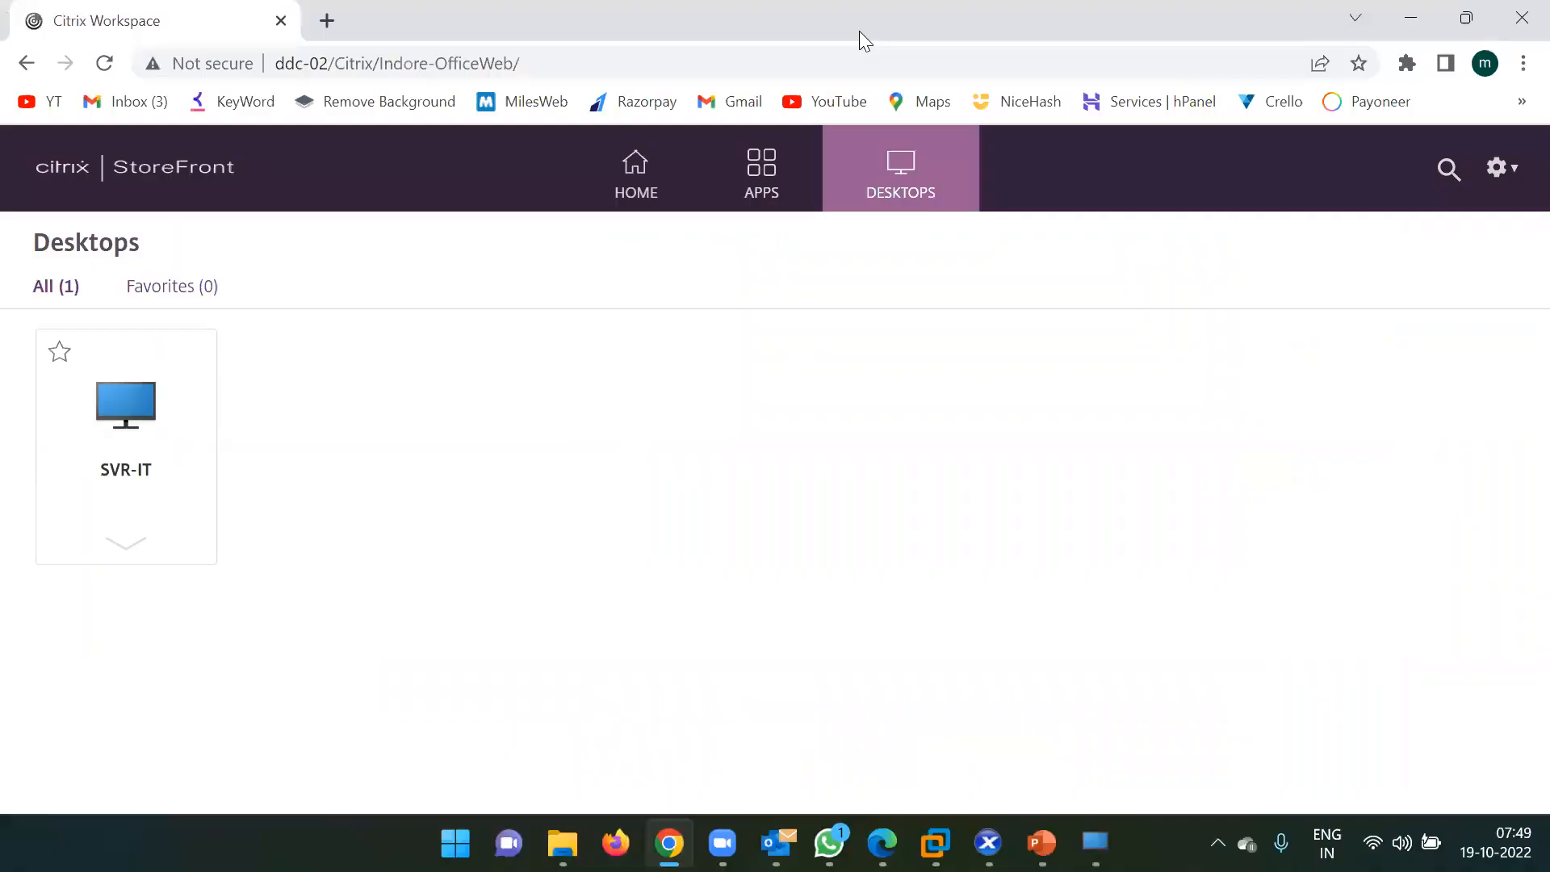